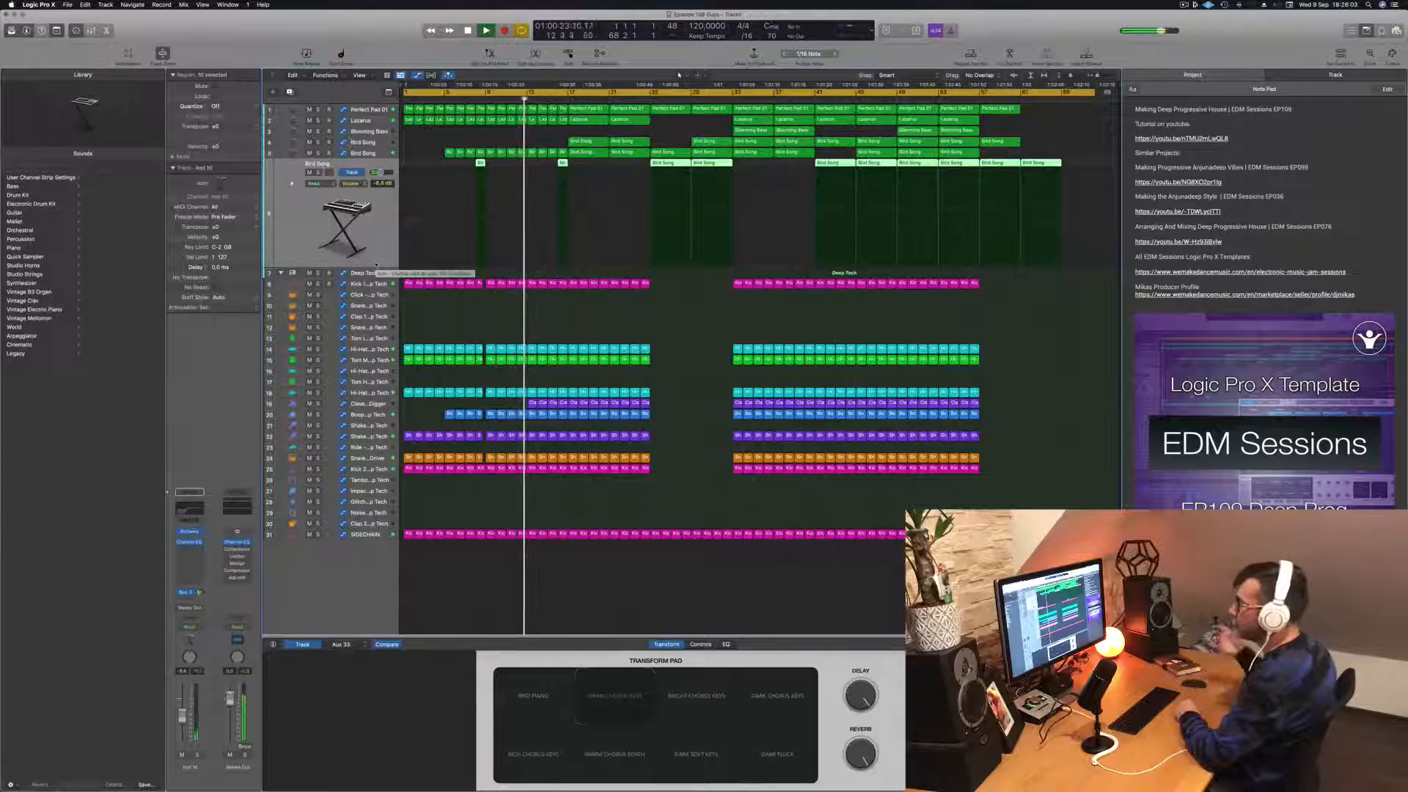
Step: Play back the arrangement while reviewing the Clave - Crate Digger track and the Bird Song lead tracks
click(495, 335)
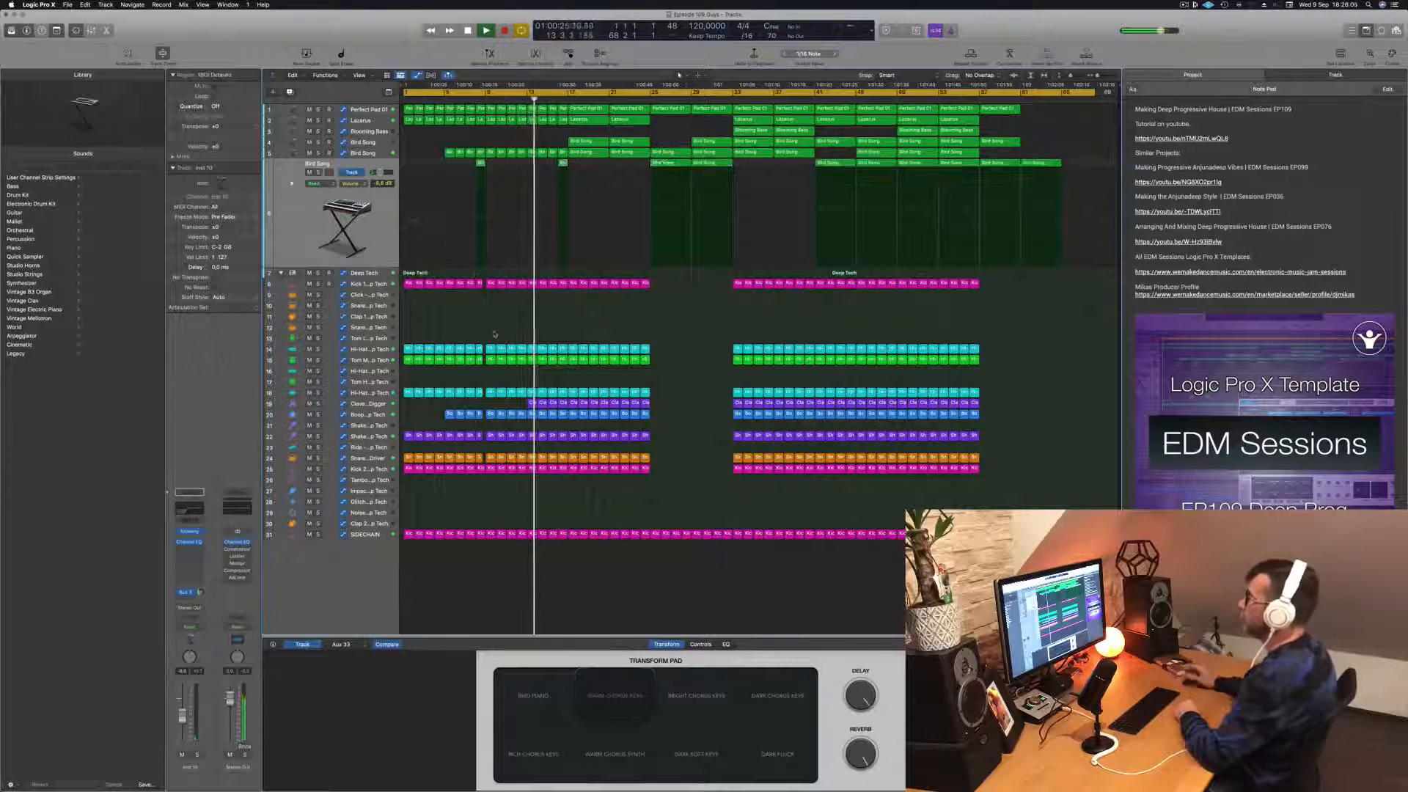
click(364, 404)
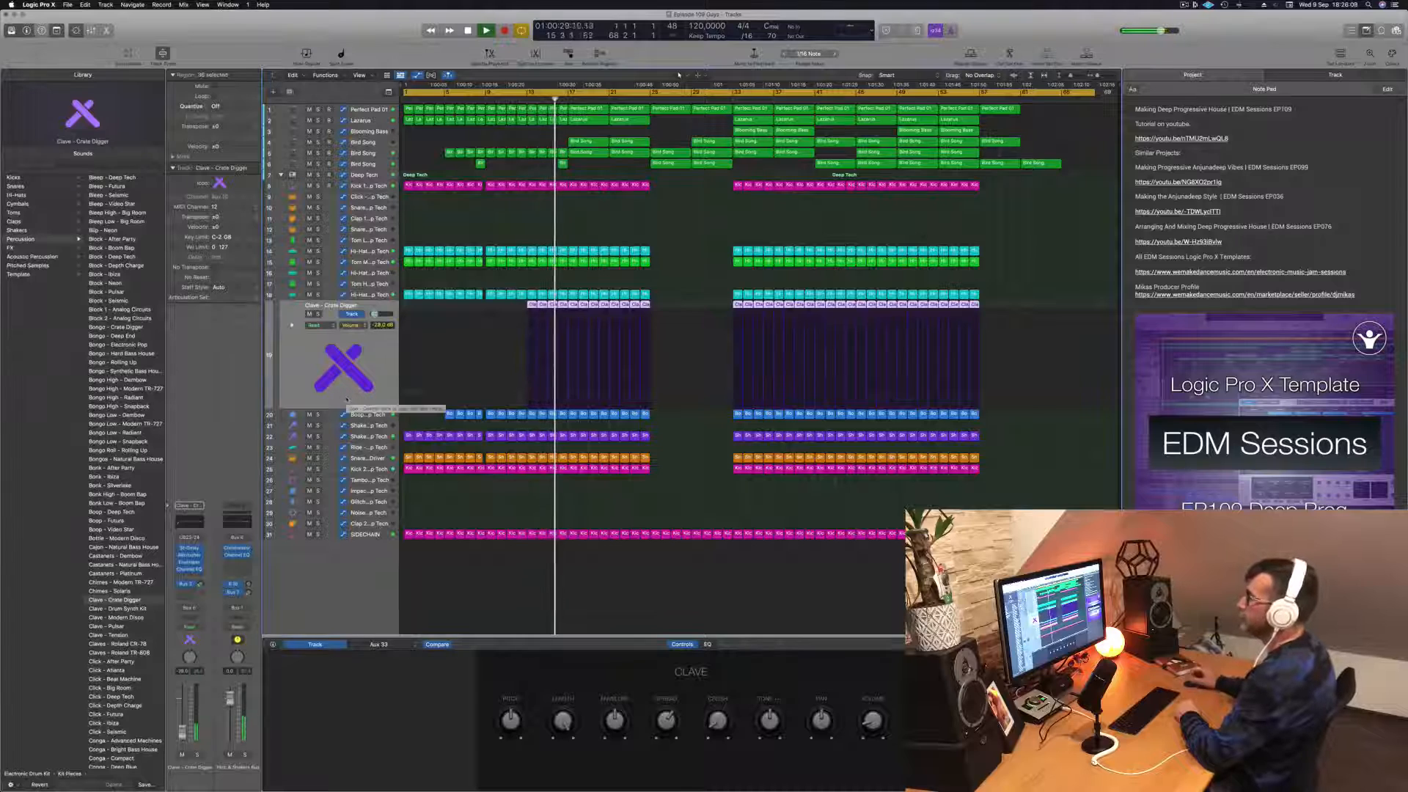
click(659, 228)
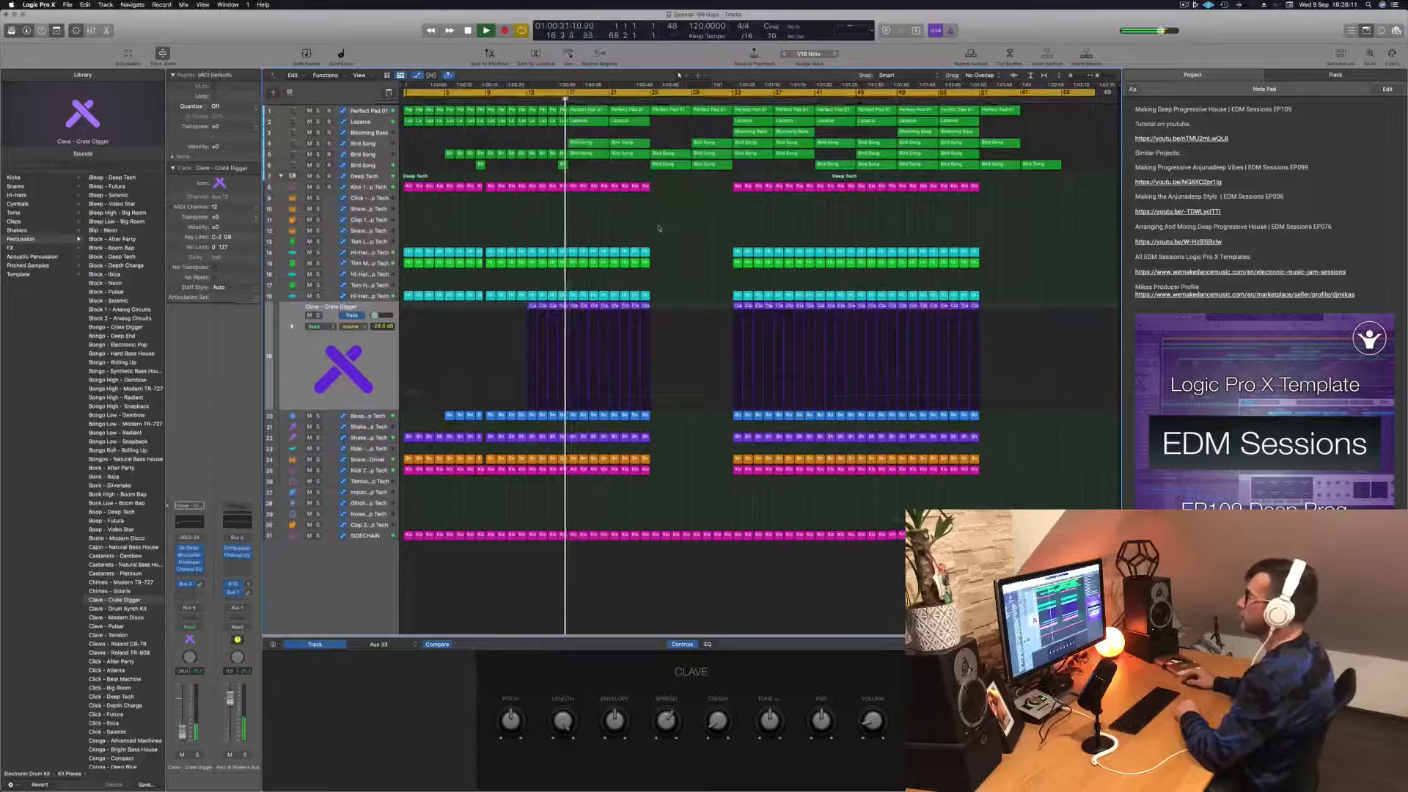
click(376, 144)
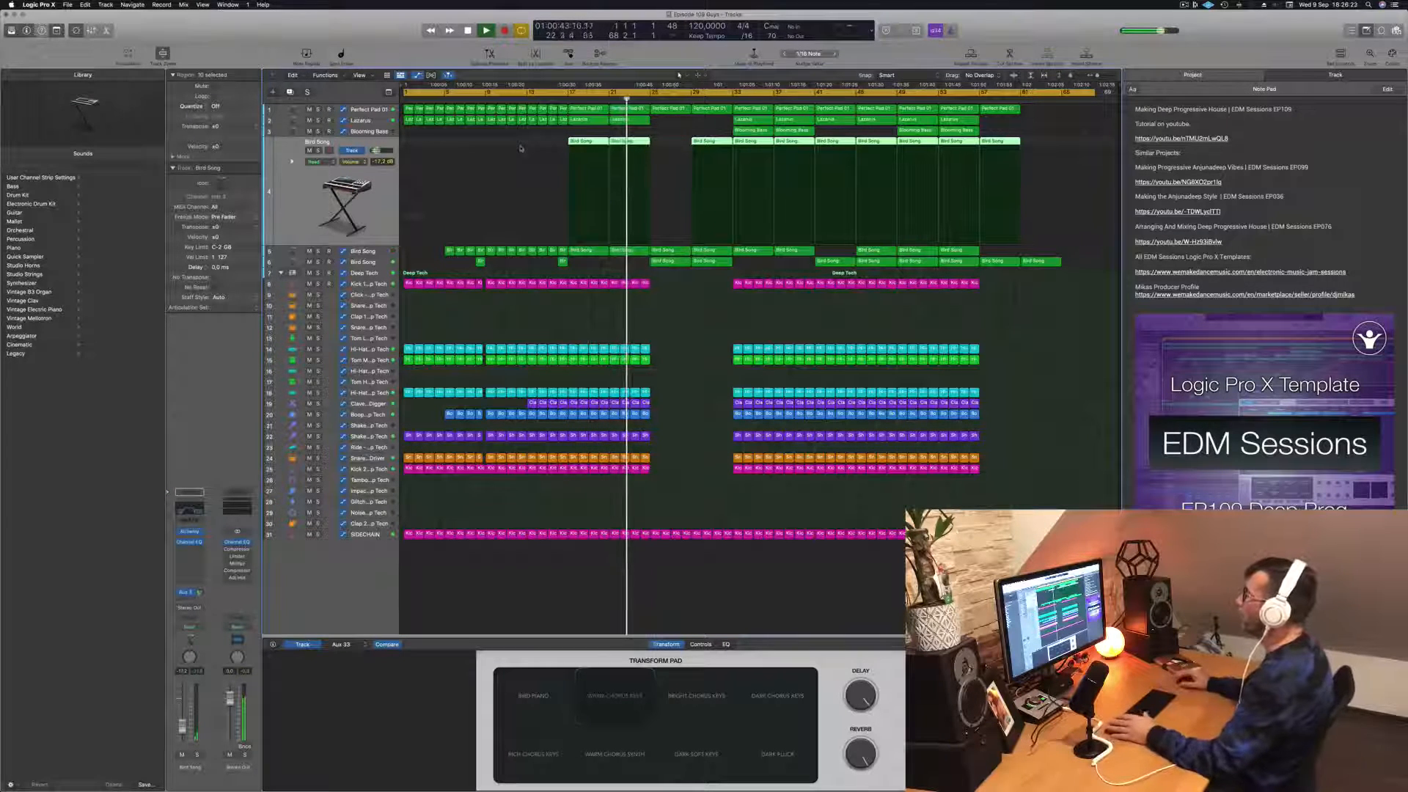
click(545, 330)
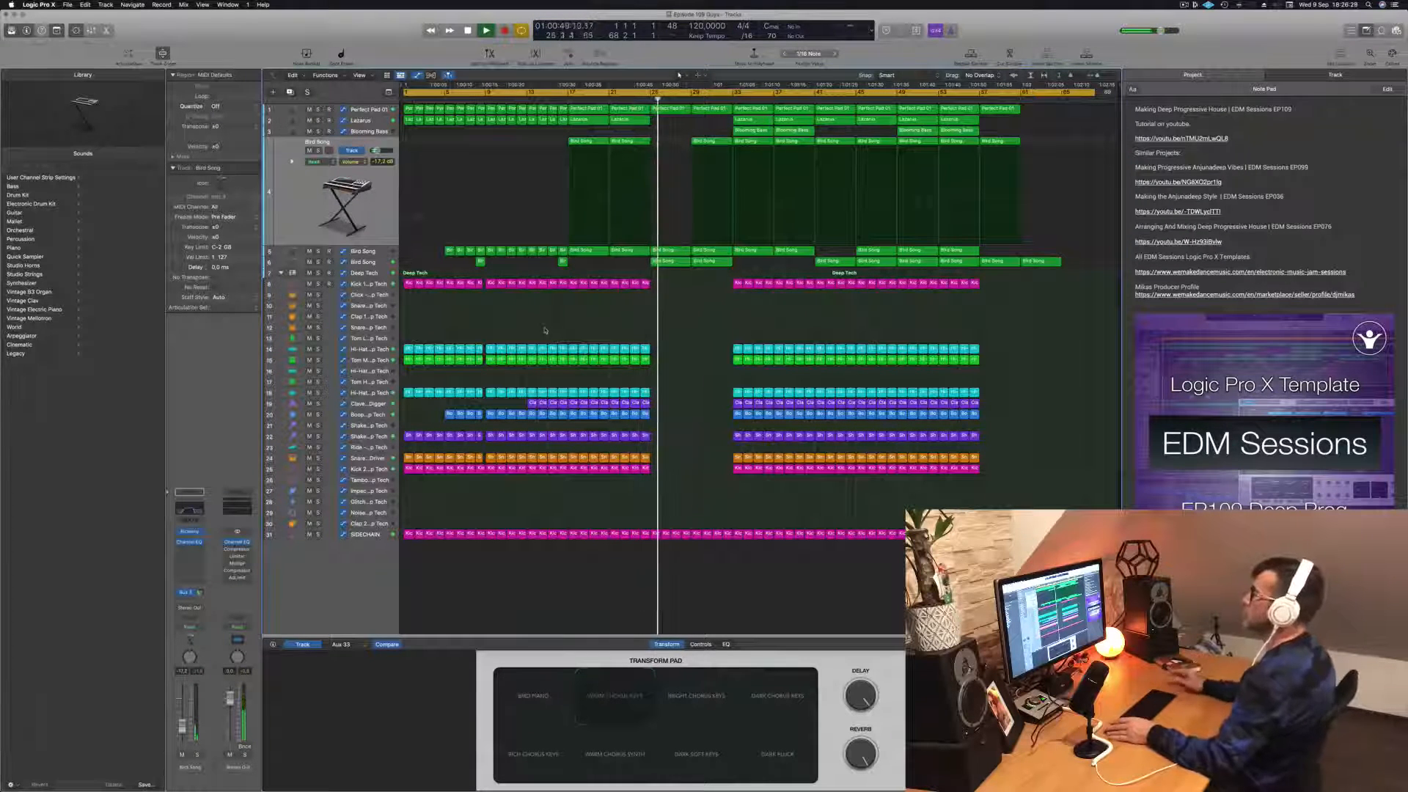
click(384, 264)
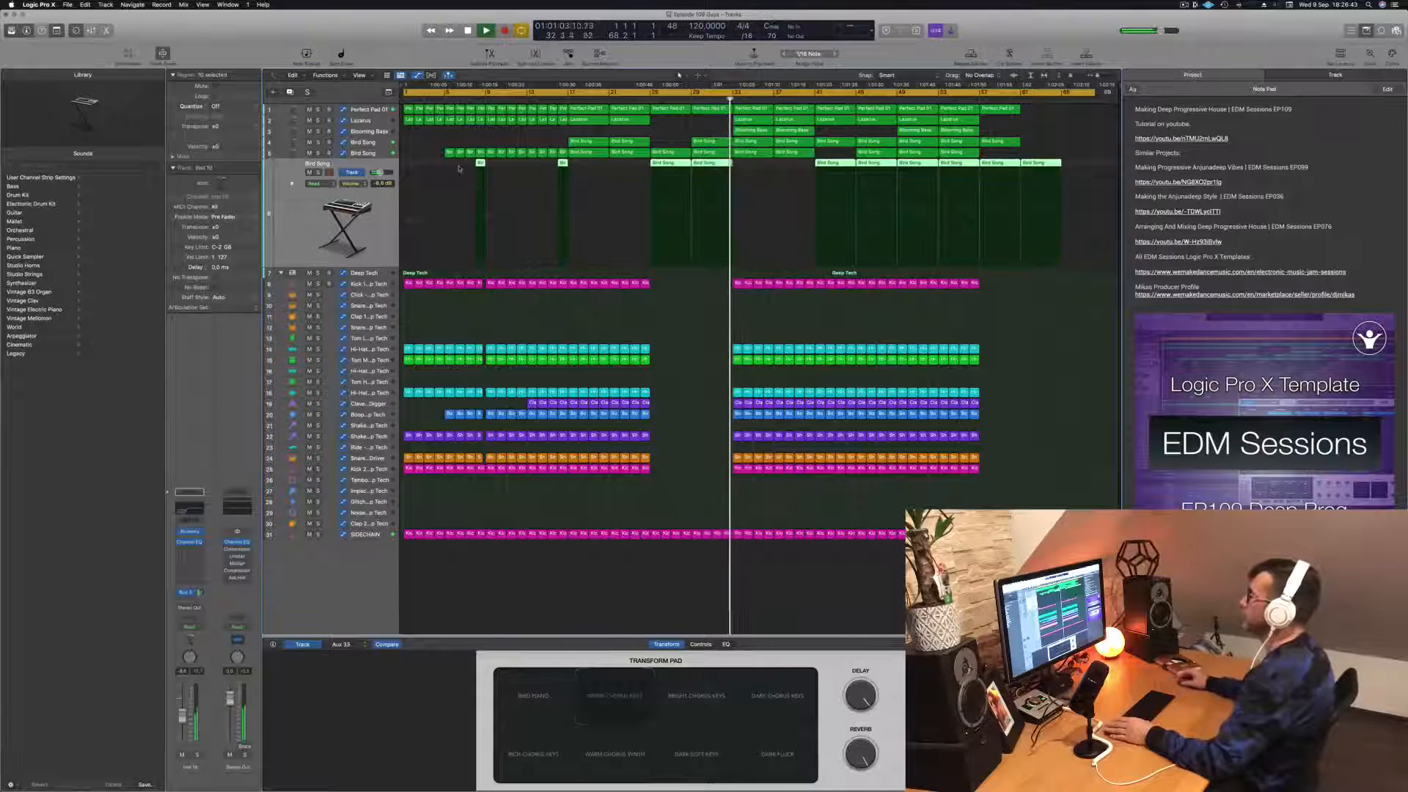
click(687, 352)
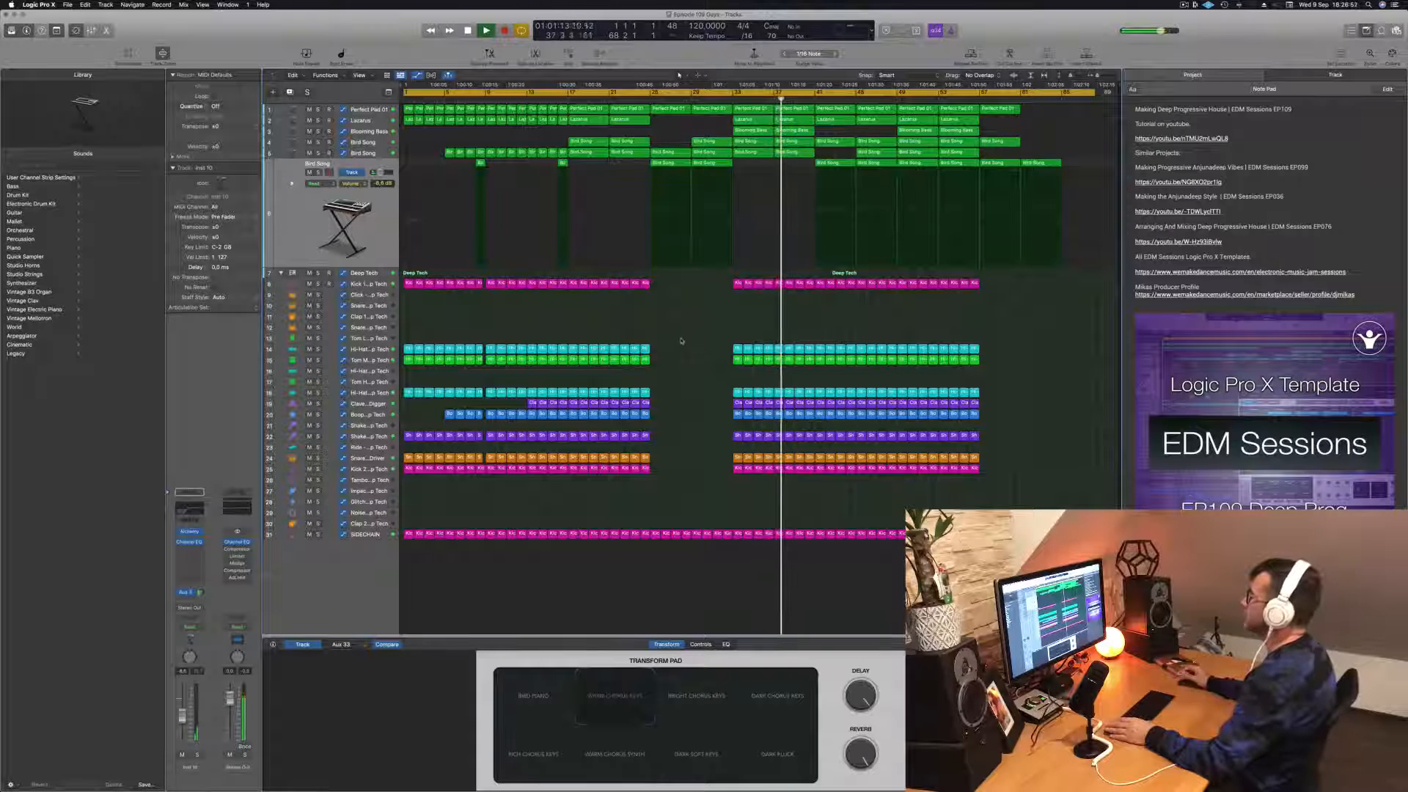
key(space)
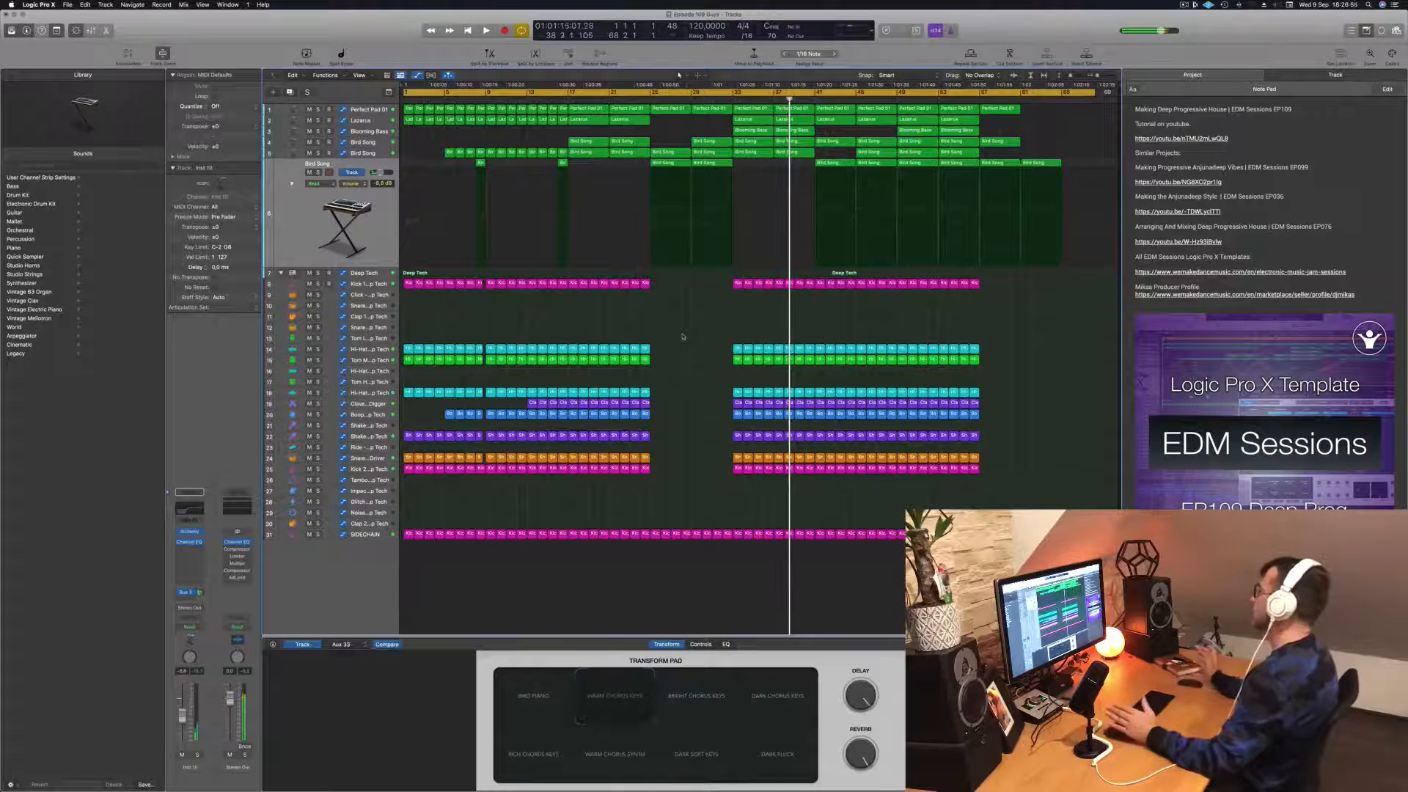
Step: Hide the project notes and set the cycle range to the first eight bars of the arrangement
key(alt+super+p)
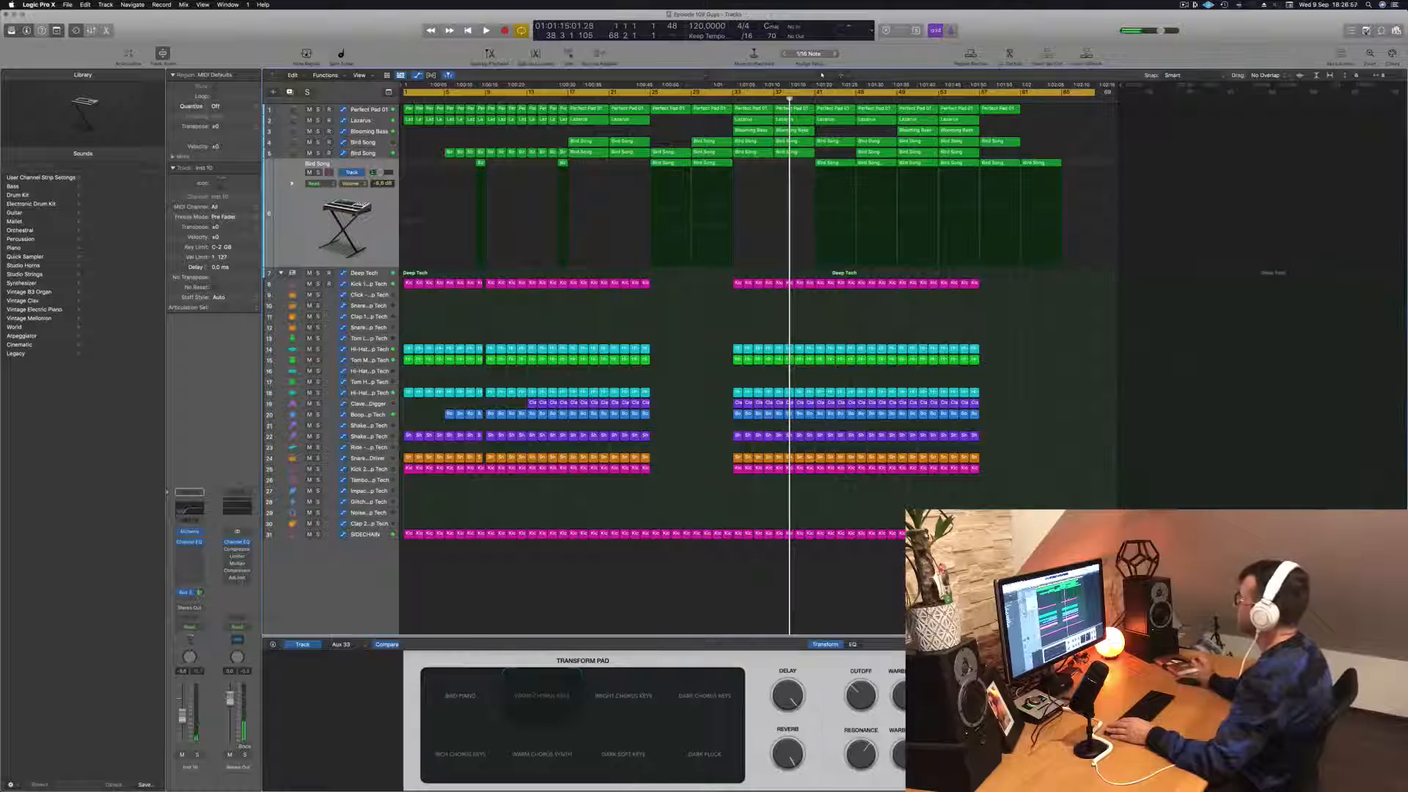
scroll(1082, 366, up, 5)
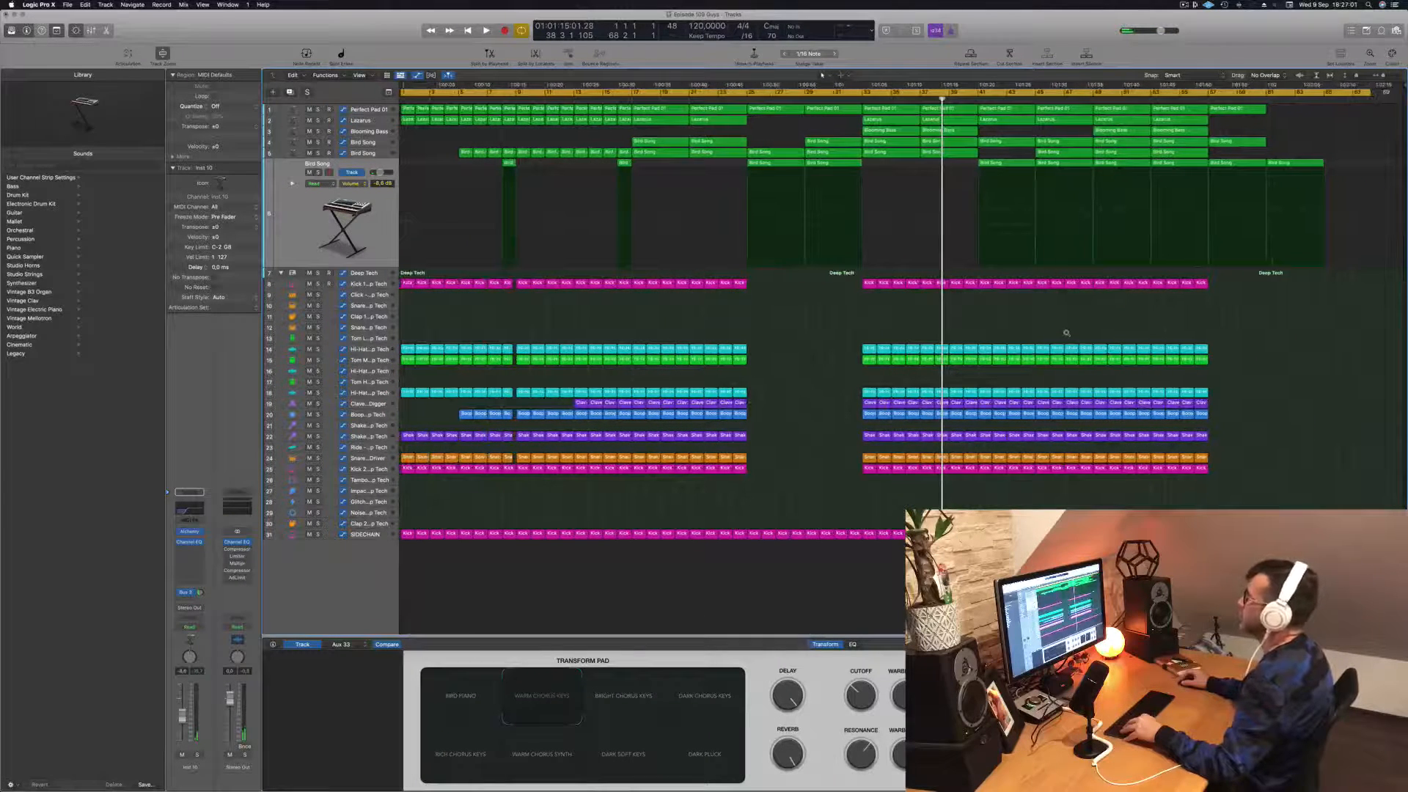
scroll(1067, 333, left, 1)
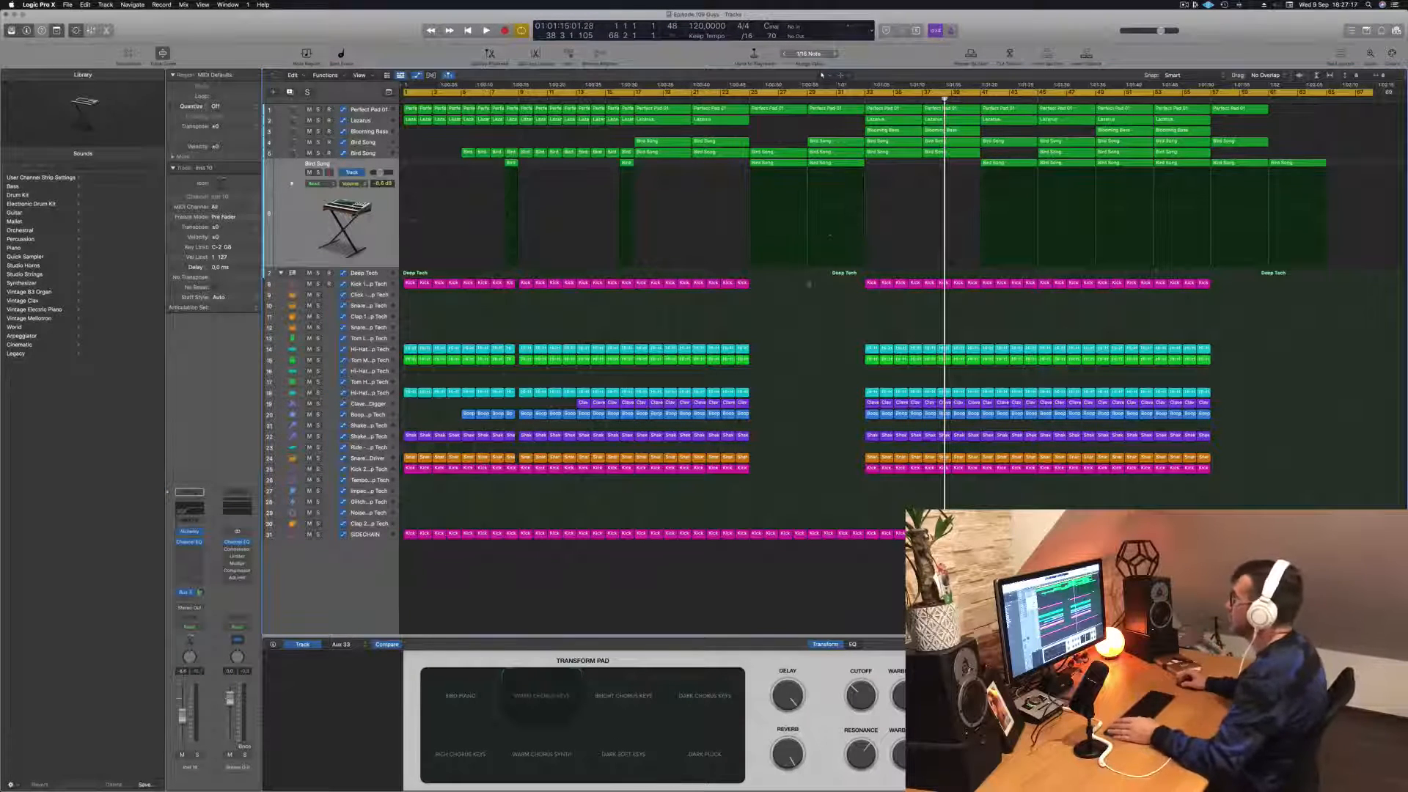
key(Return)
key(space)
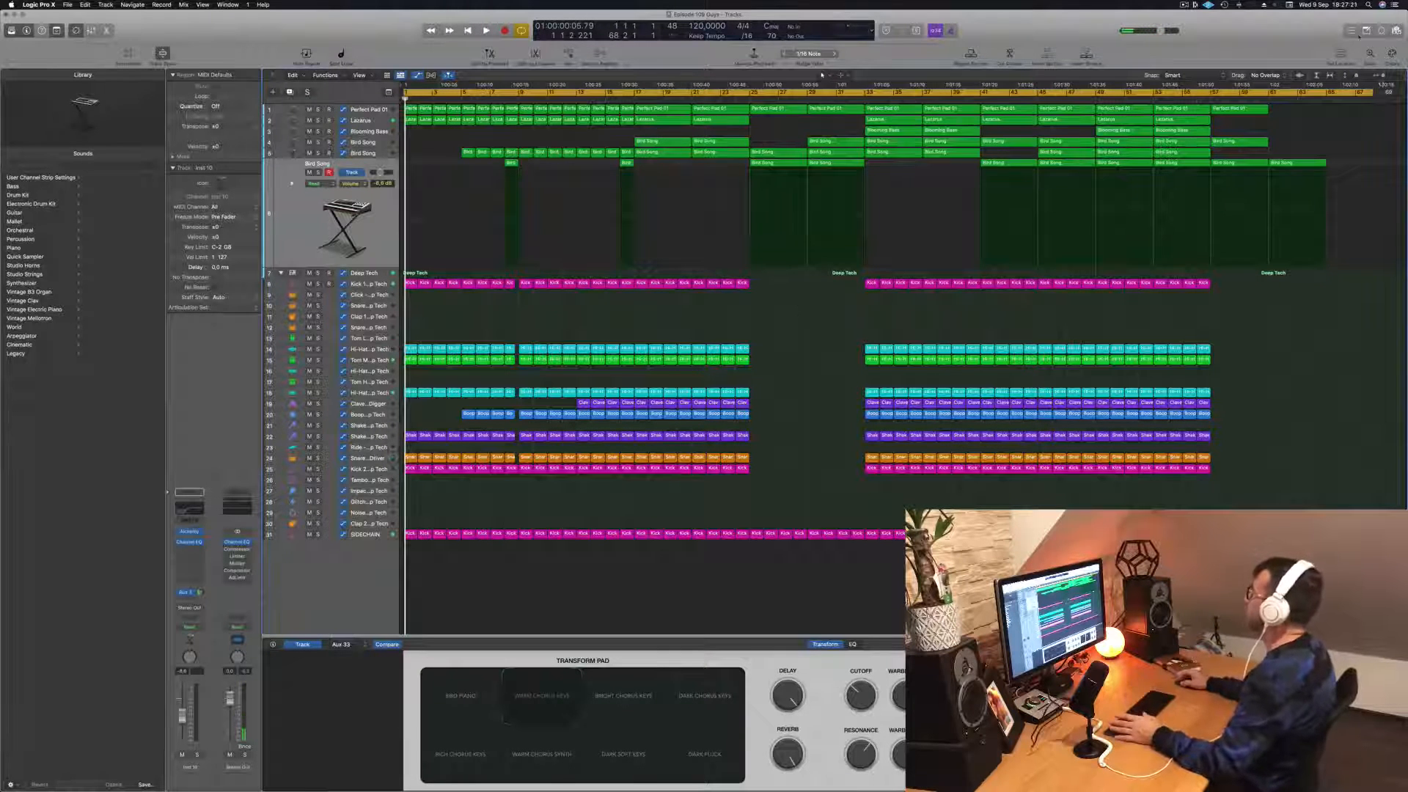
drag(1365, 112, 467, 141)
key(space)
key(space)
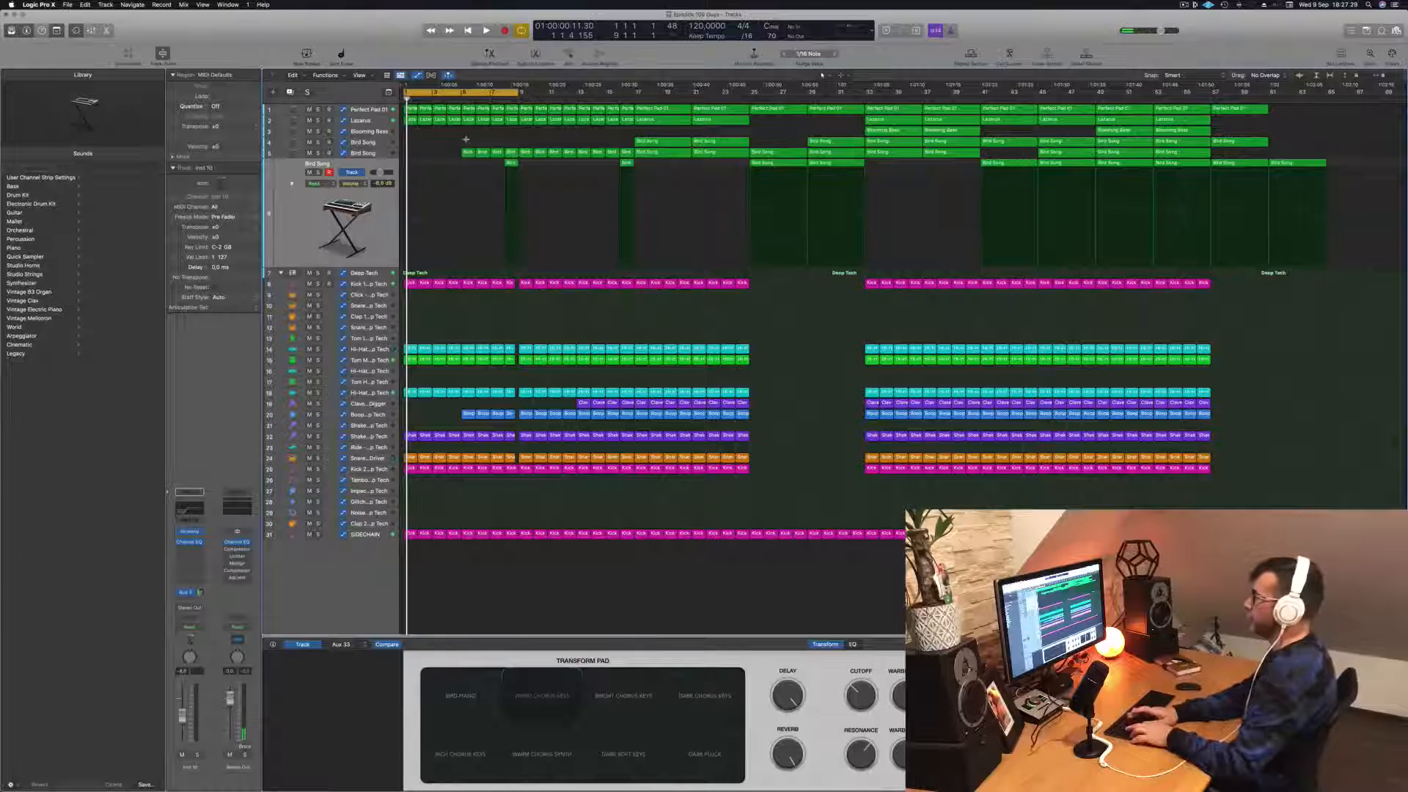
Step: Paste the Bird Song region at the start of track 6 and repeat the first eight-bar section three times across all tracks
key(super+v)
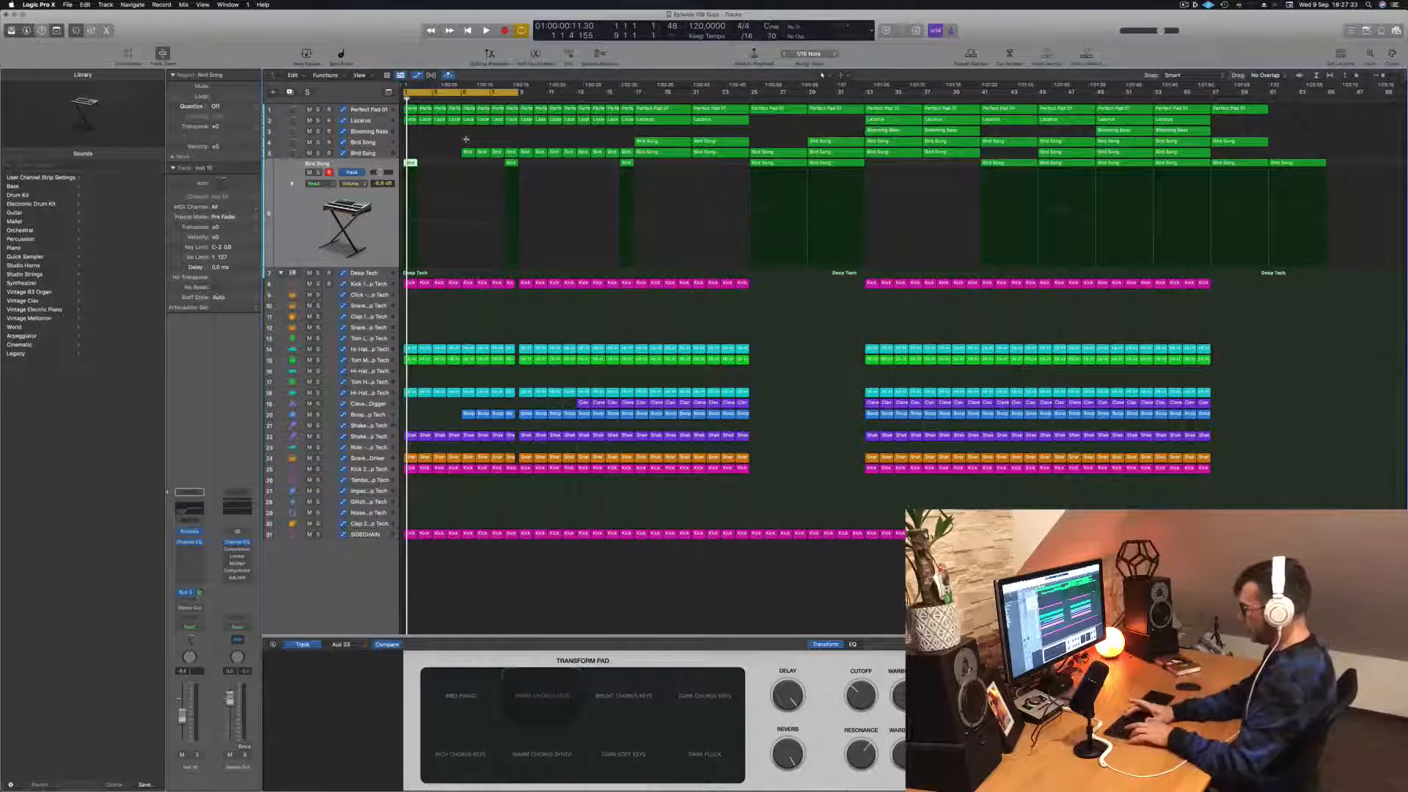
key(ctrl+super+r)
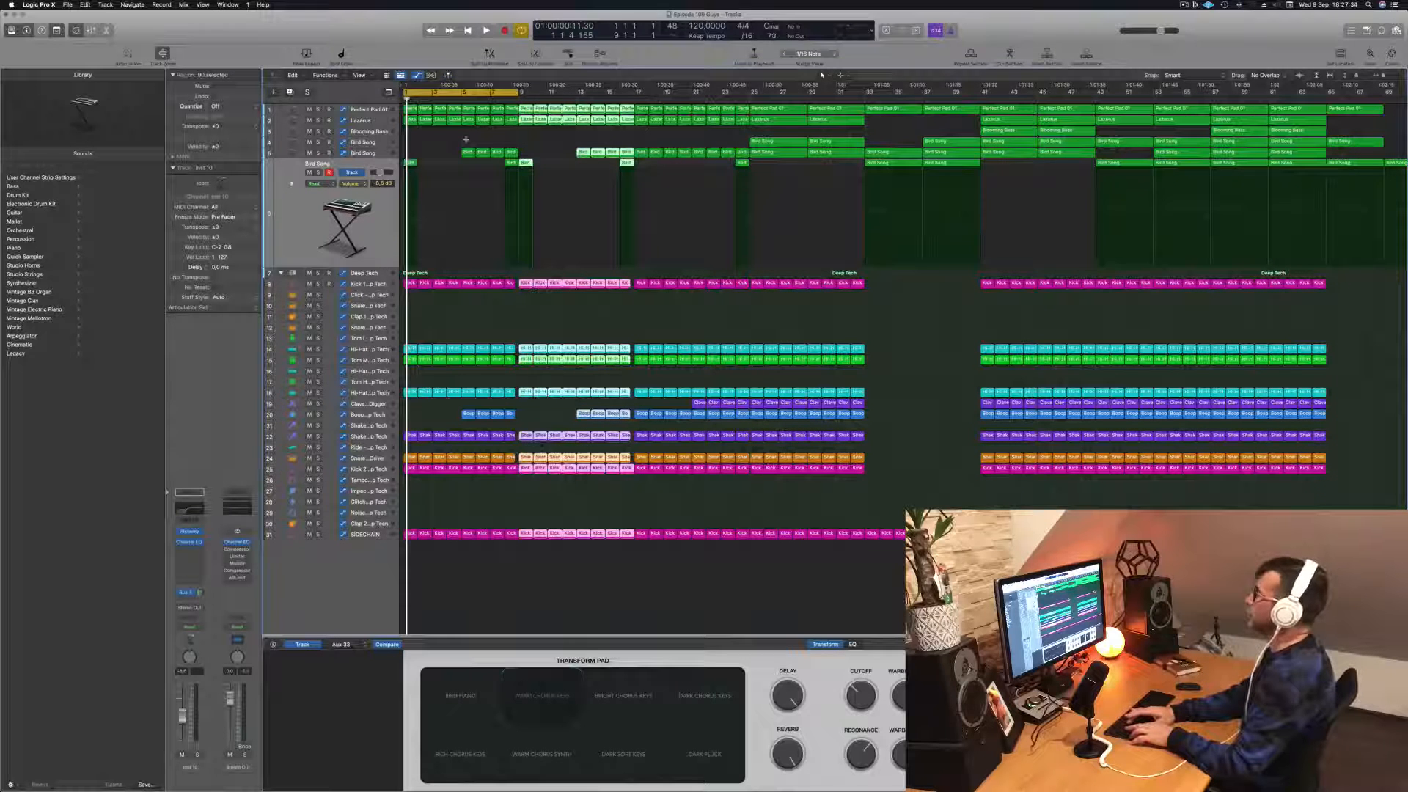
key(ctrl+super+r)
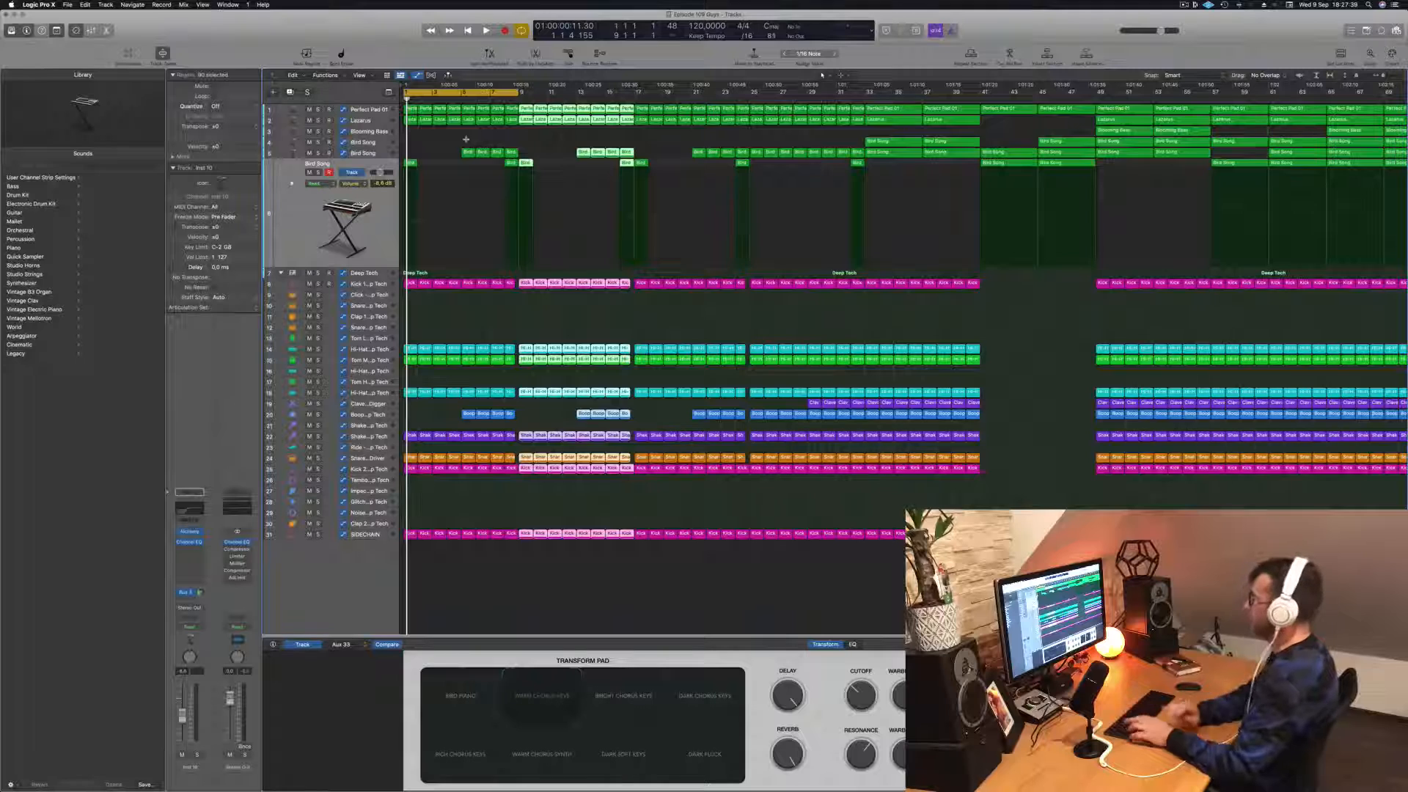
key(ctrl+super+r)
key(space)
scroll(677, 189, down, 3)
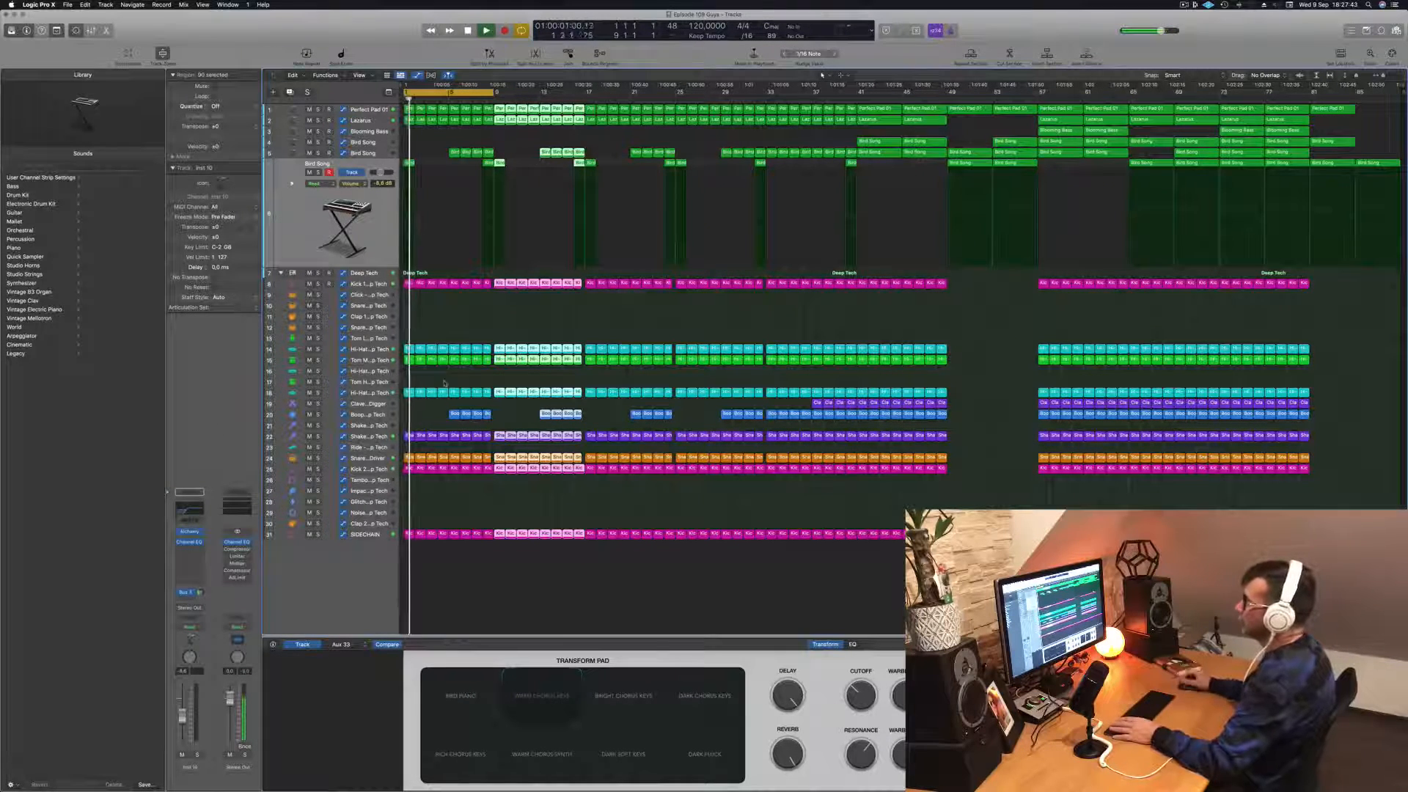
key(space)
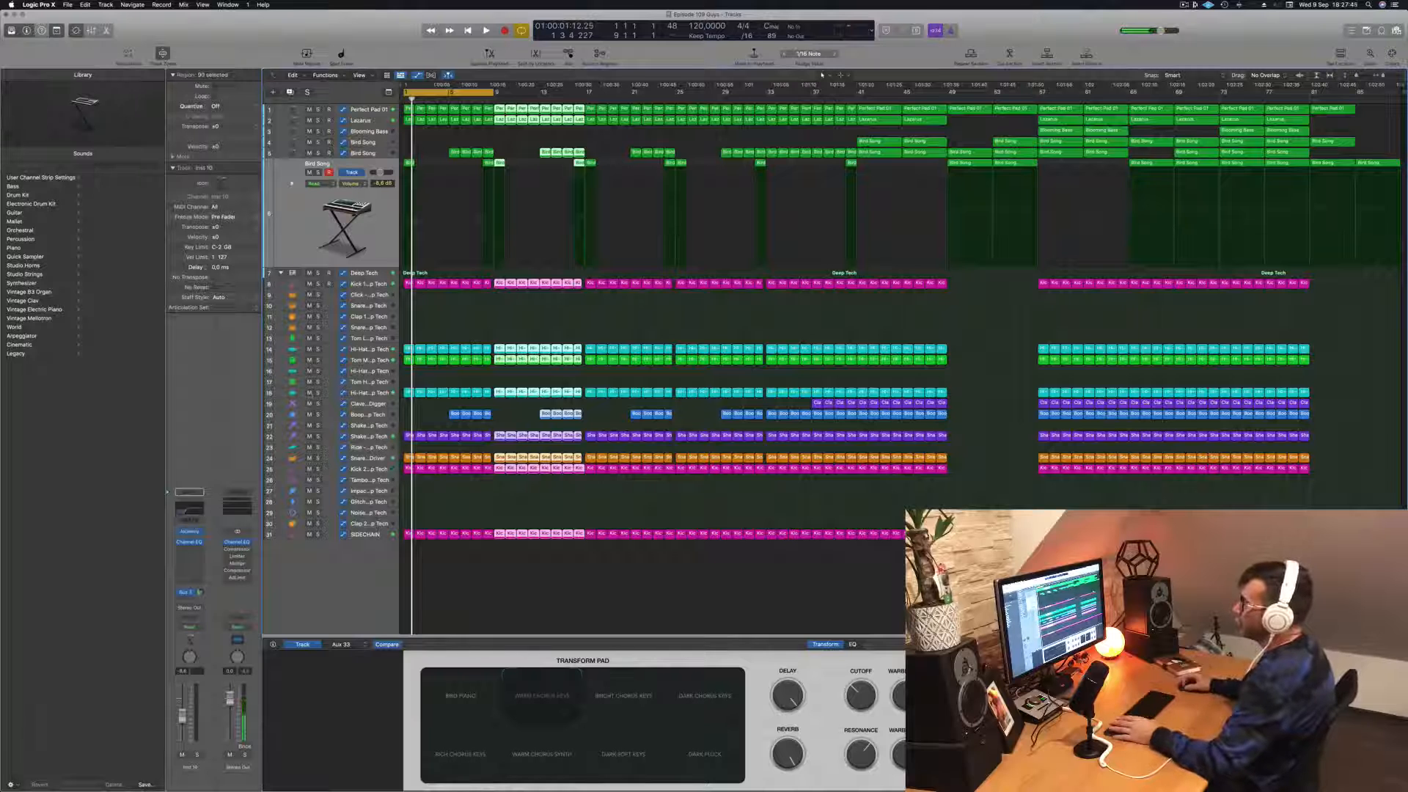
Step: Audition the intro without hi-hat track 18 and delete that track's regions from the first eight bars
click(310, 393)
key(space)
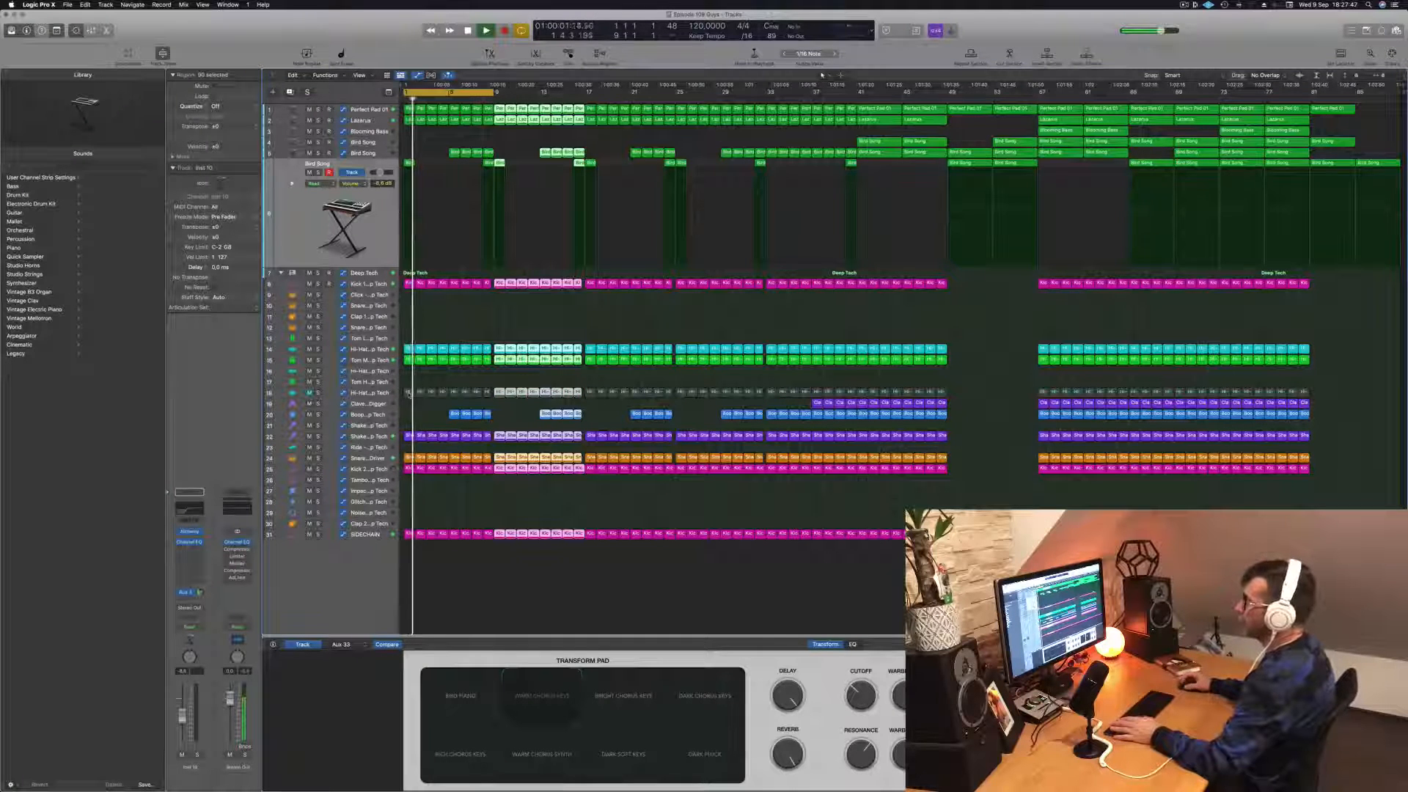
key(space)
key(super+Right)
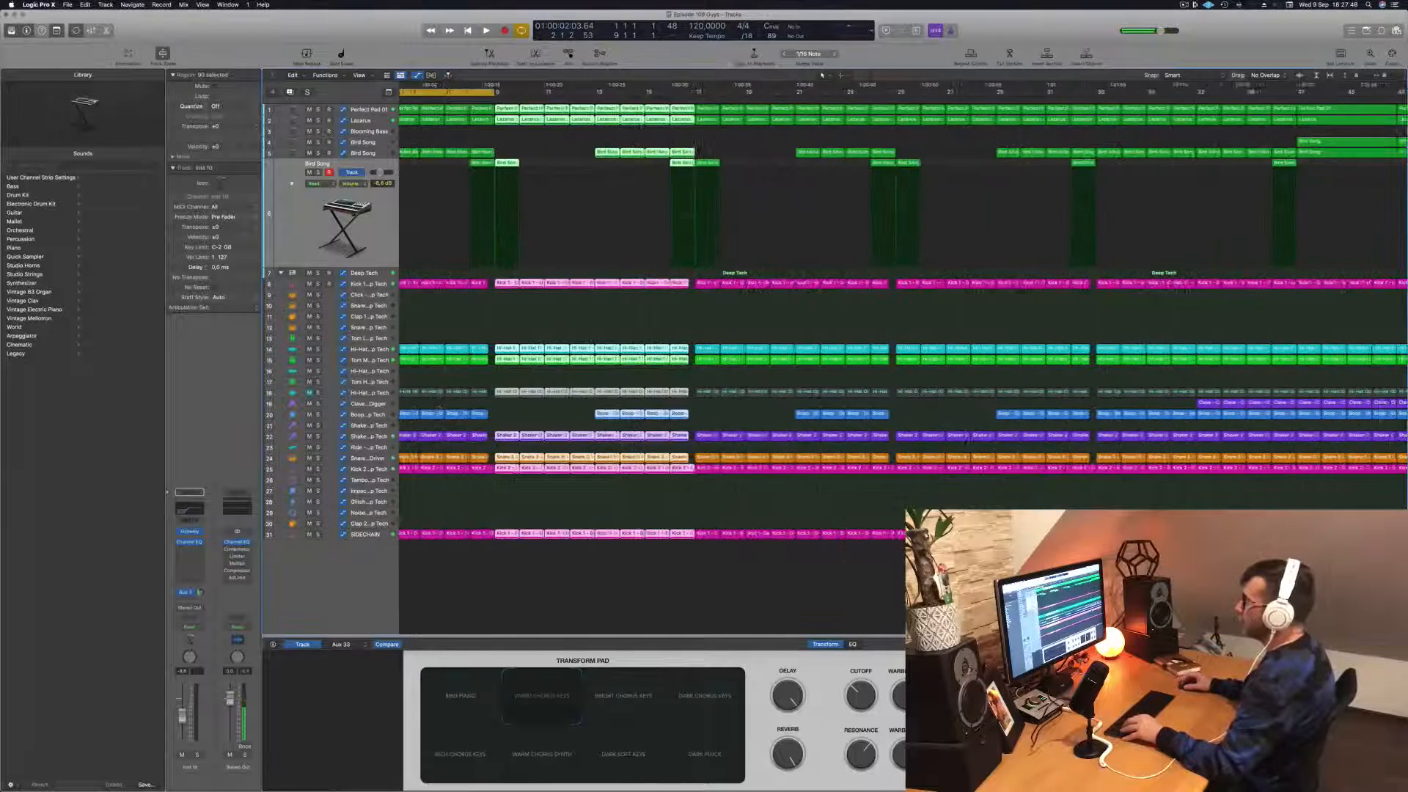
key(Return)
key(space)
drag(423, 380, 595, 393)
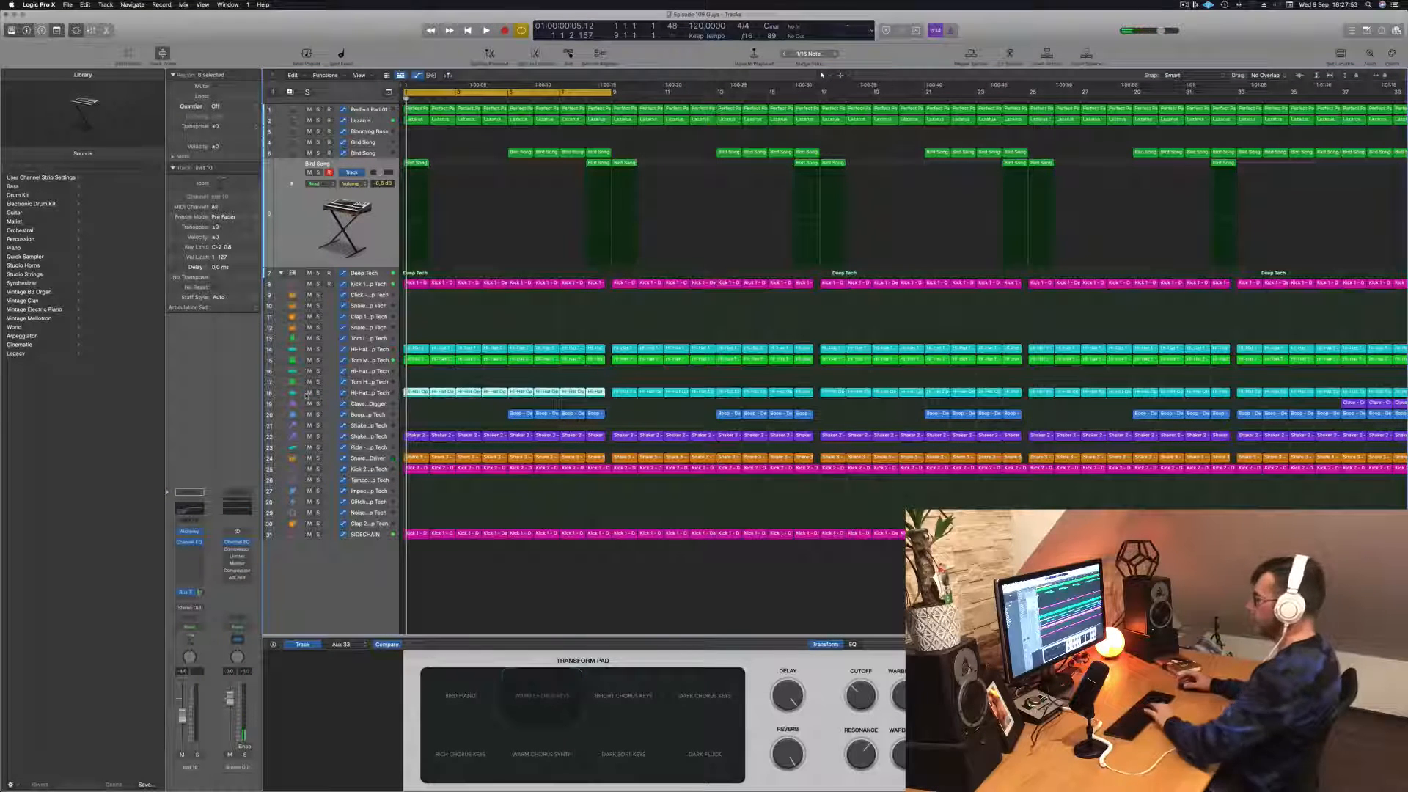
key(Delete)
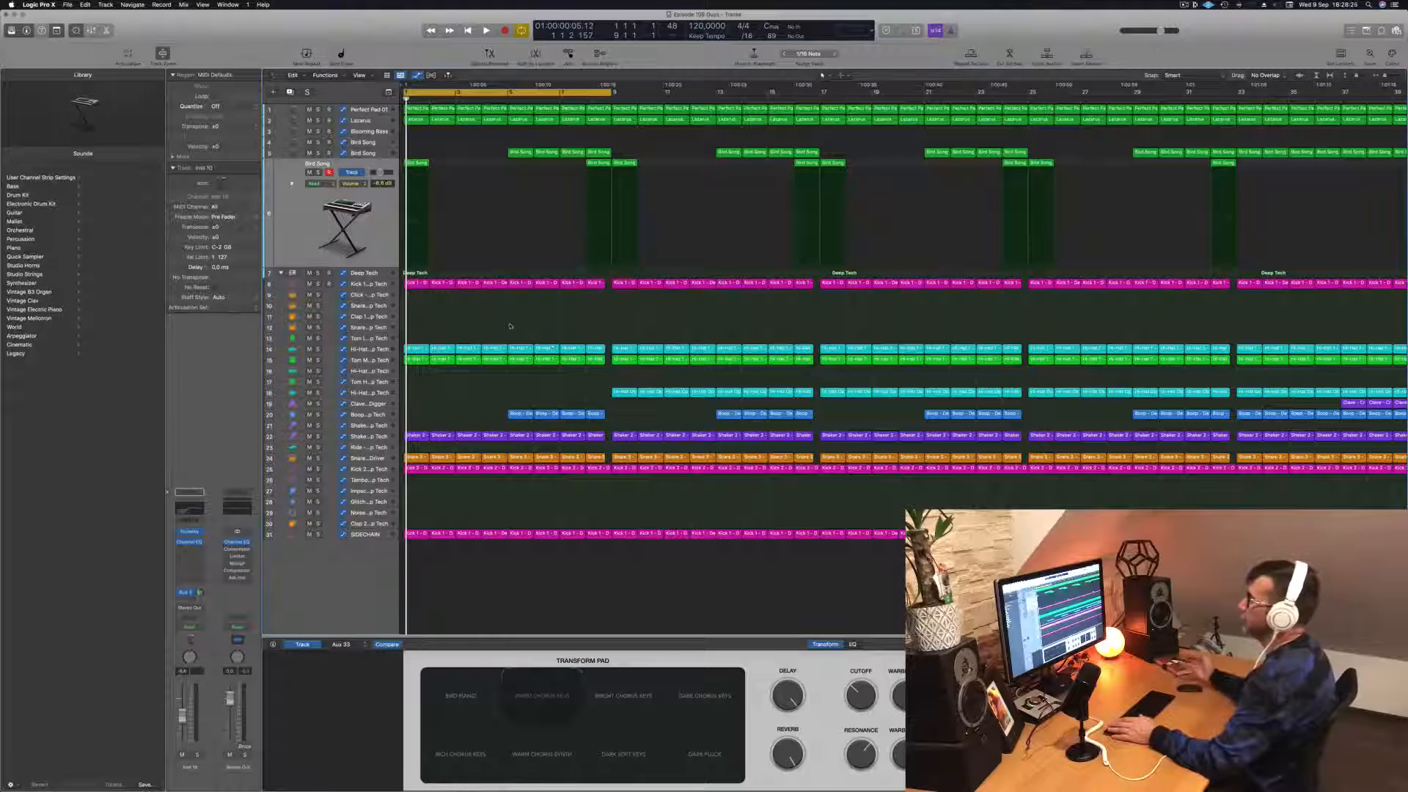
Step: Listen to the opening bars and delete the Bird Song region at bar 1 of track 6
key(space)
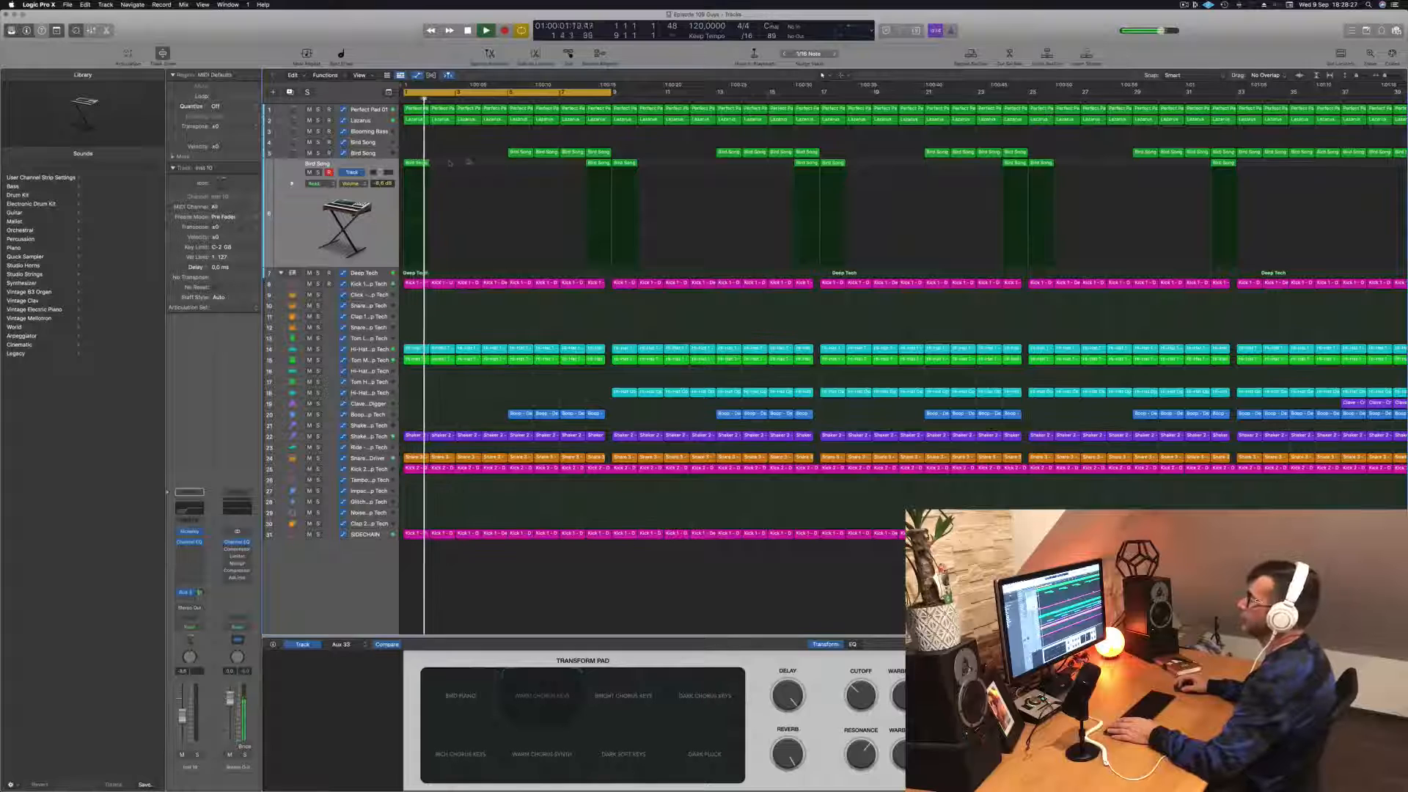
drag(468, 161, 404, 170)
key(space)
key(space)
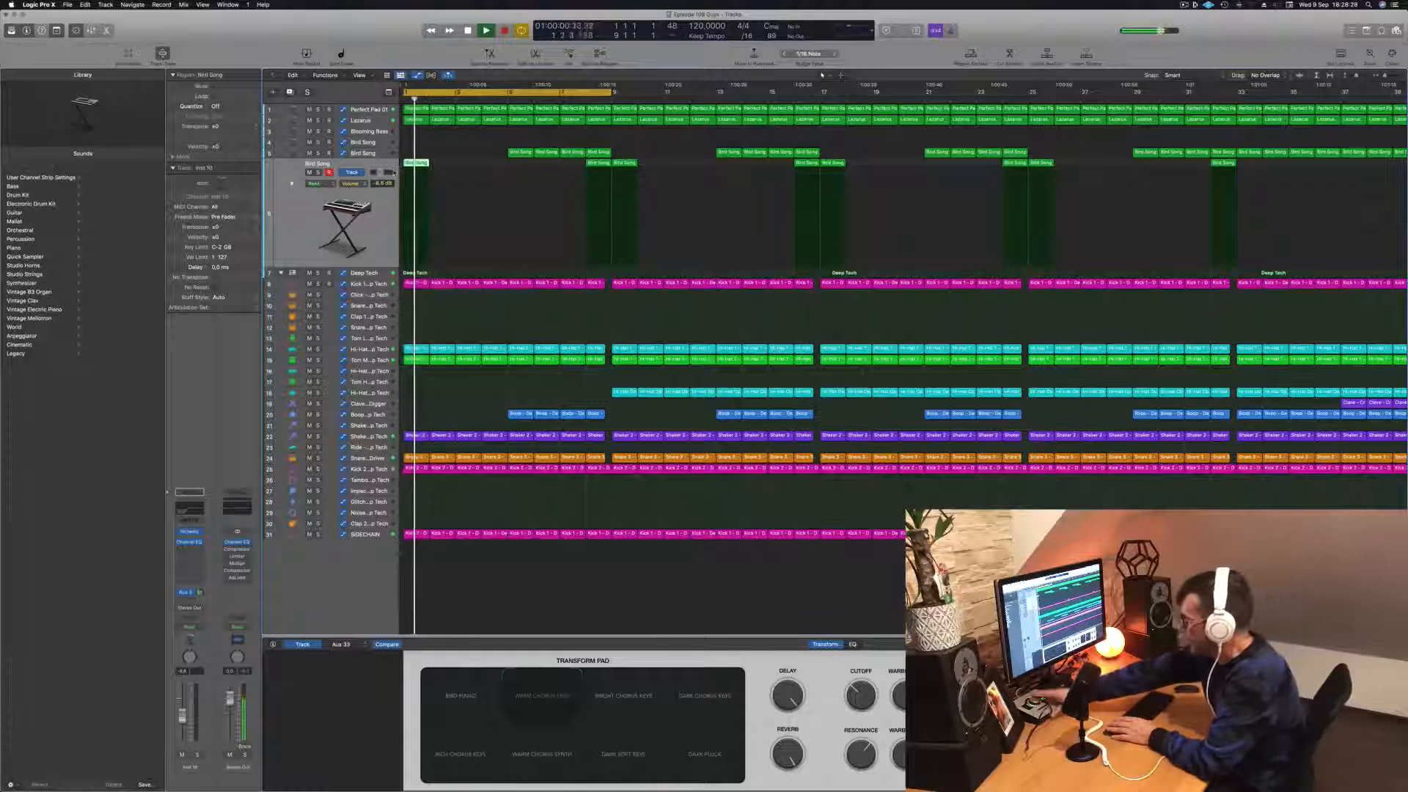
key(space)
key(space)
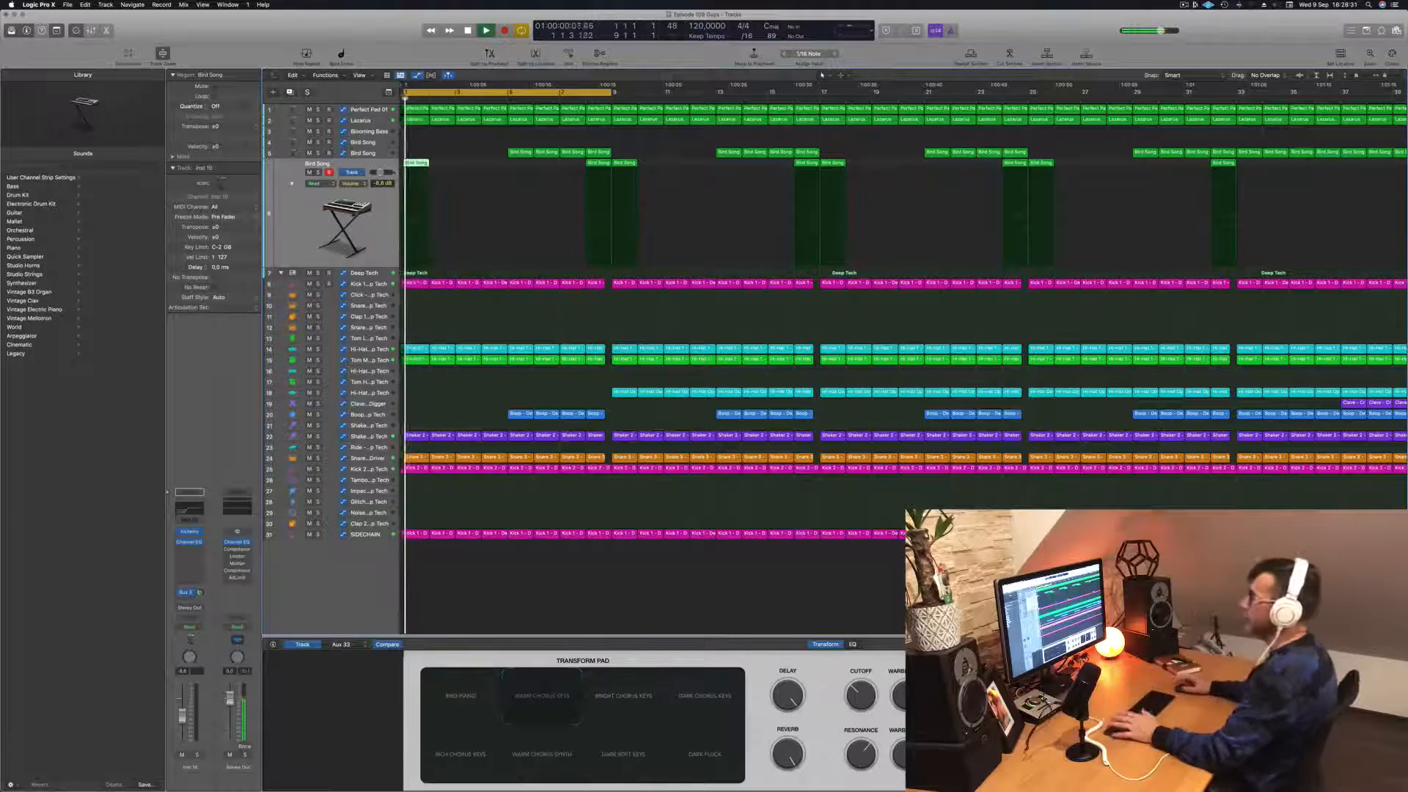
key(Delete)
key(space)
key(space)
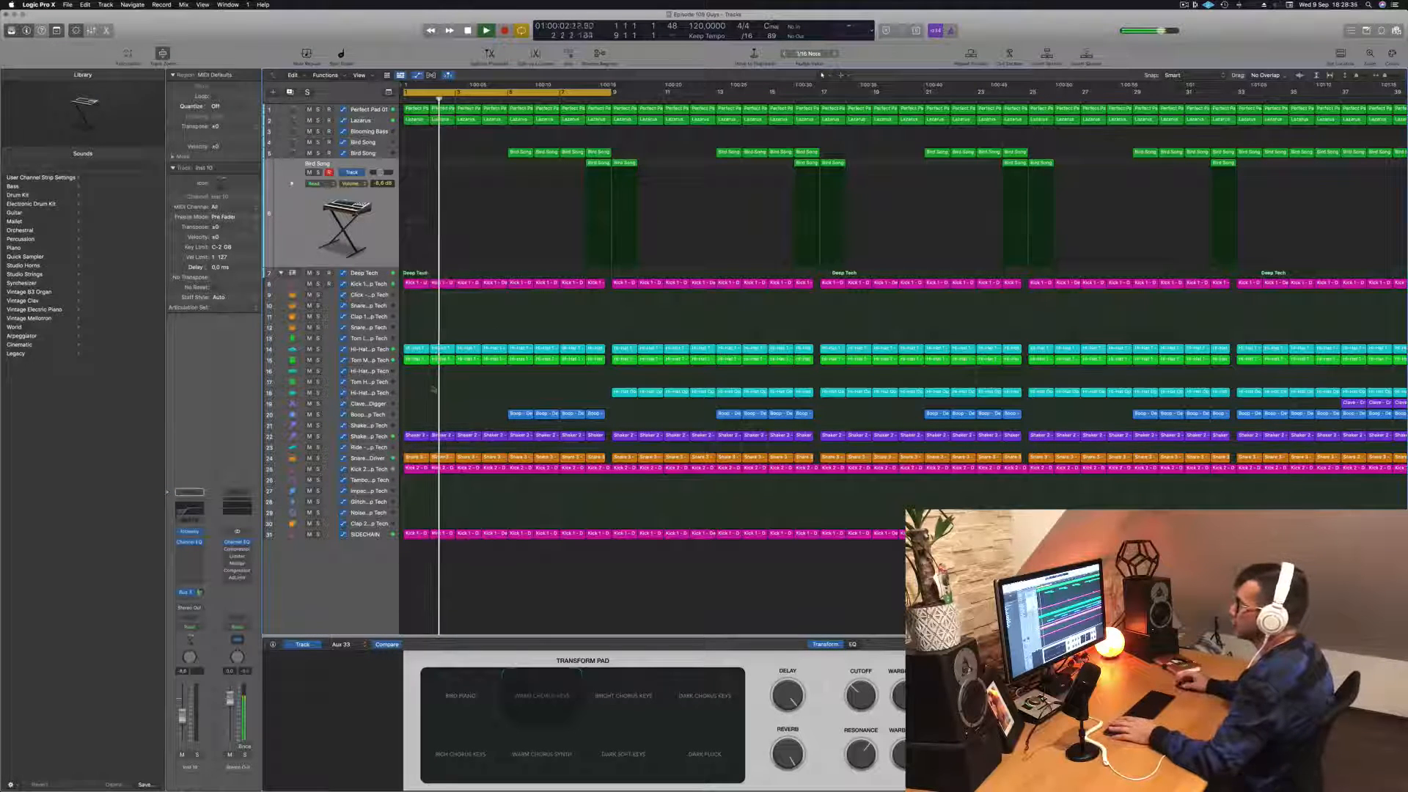
Step: Play the intro and audition the Shaker 2 and Snare 1 - Pile Driver tracks, briefly soloing the snare
key(space)
key(space)
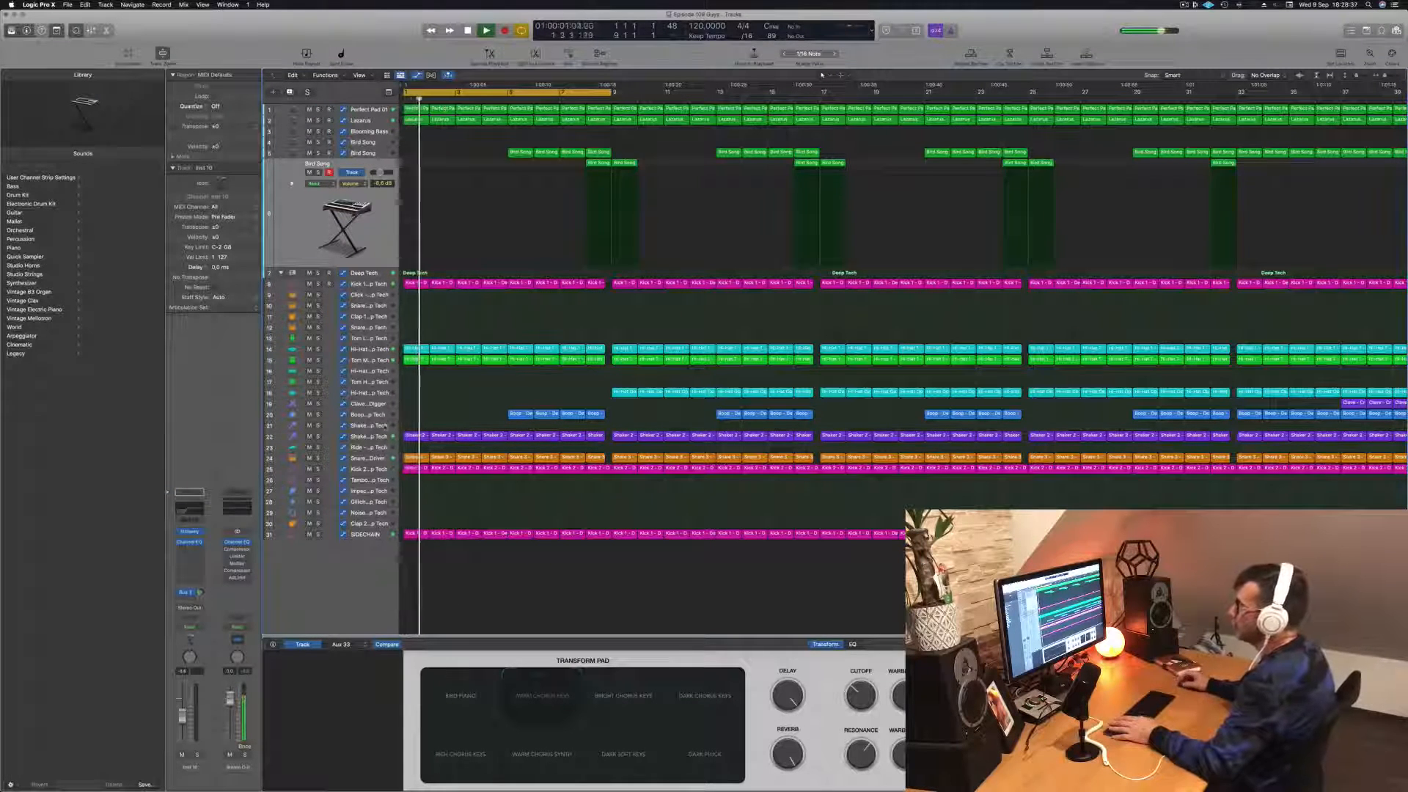
click(385, 435)
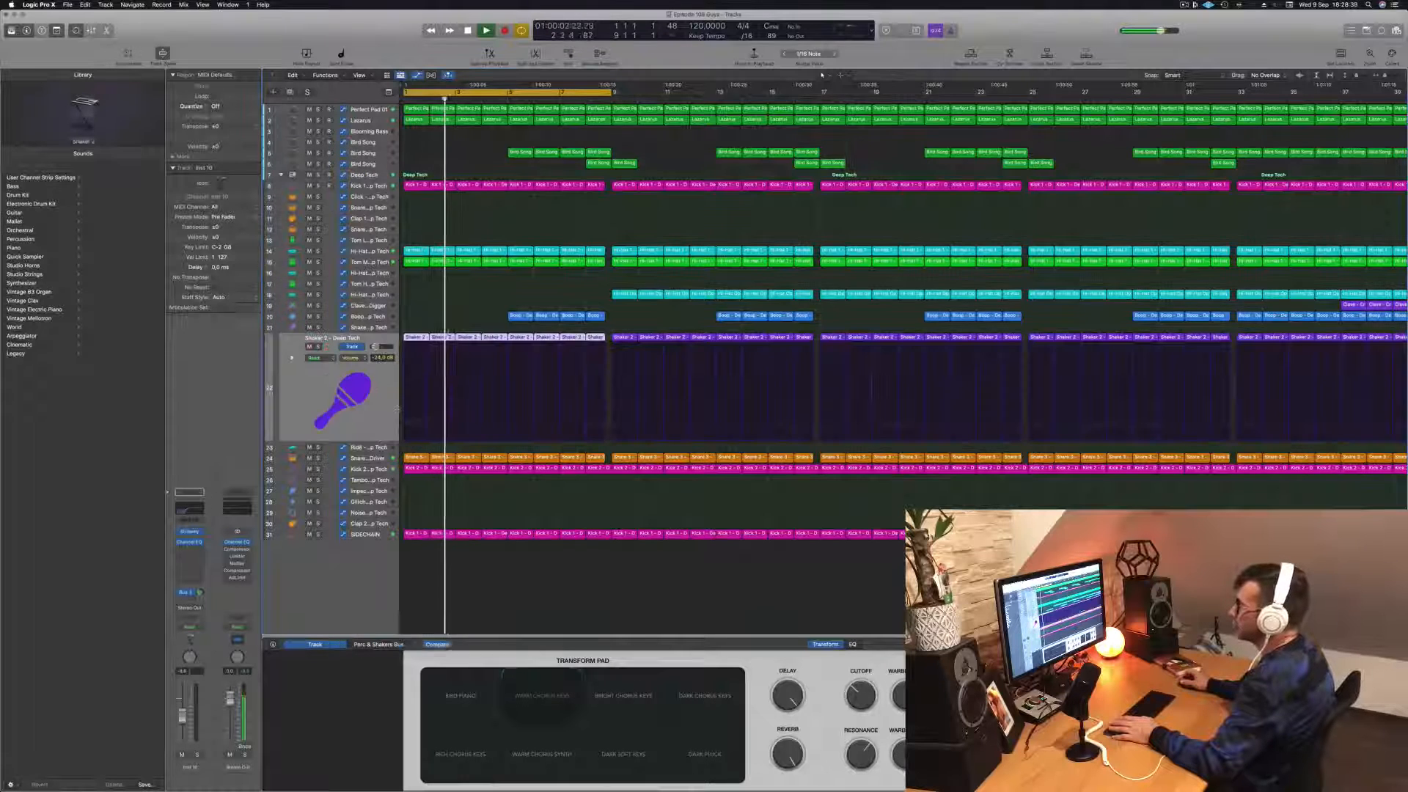
key(space)
key(space)
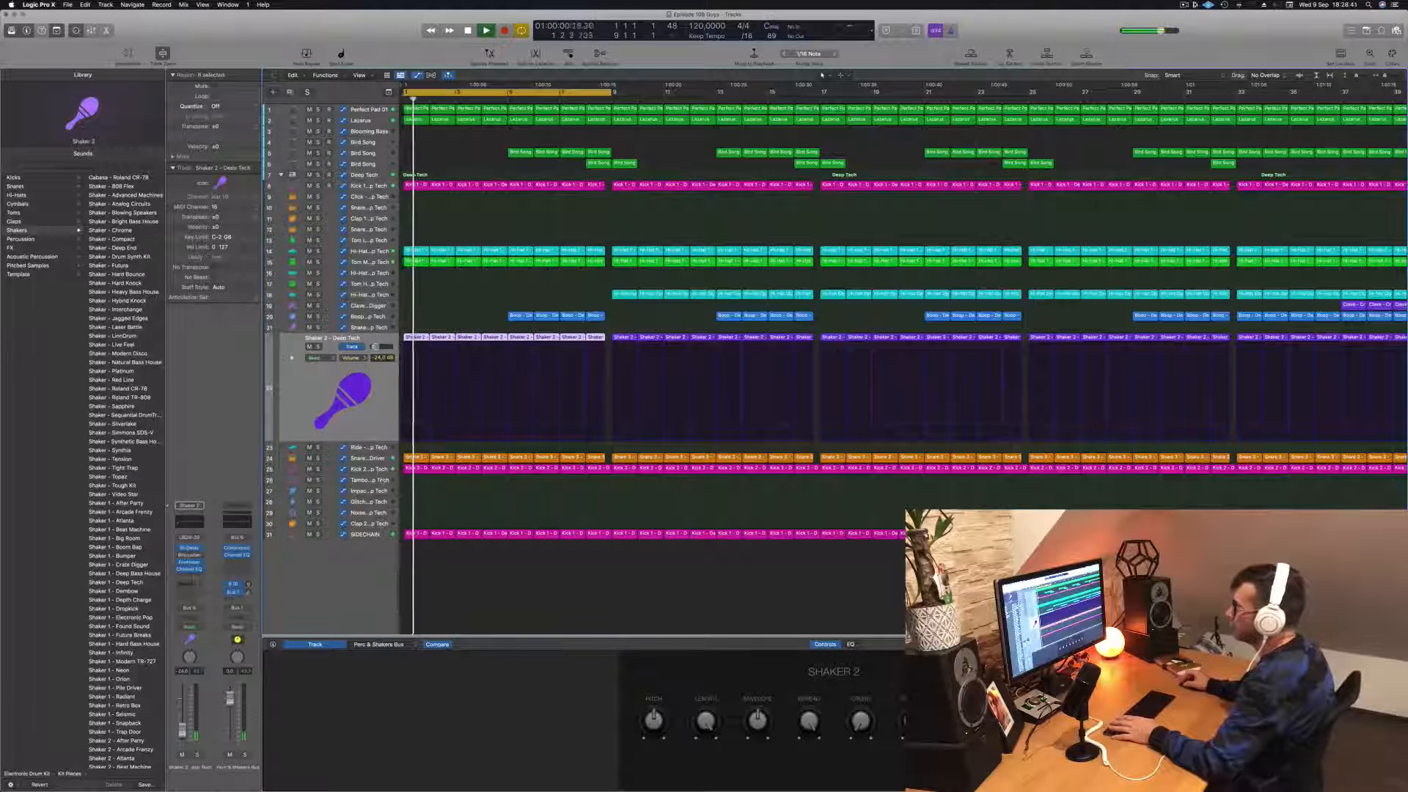
click(371, 456)
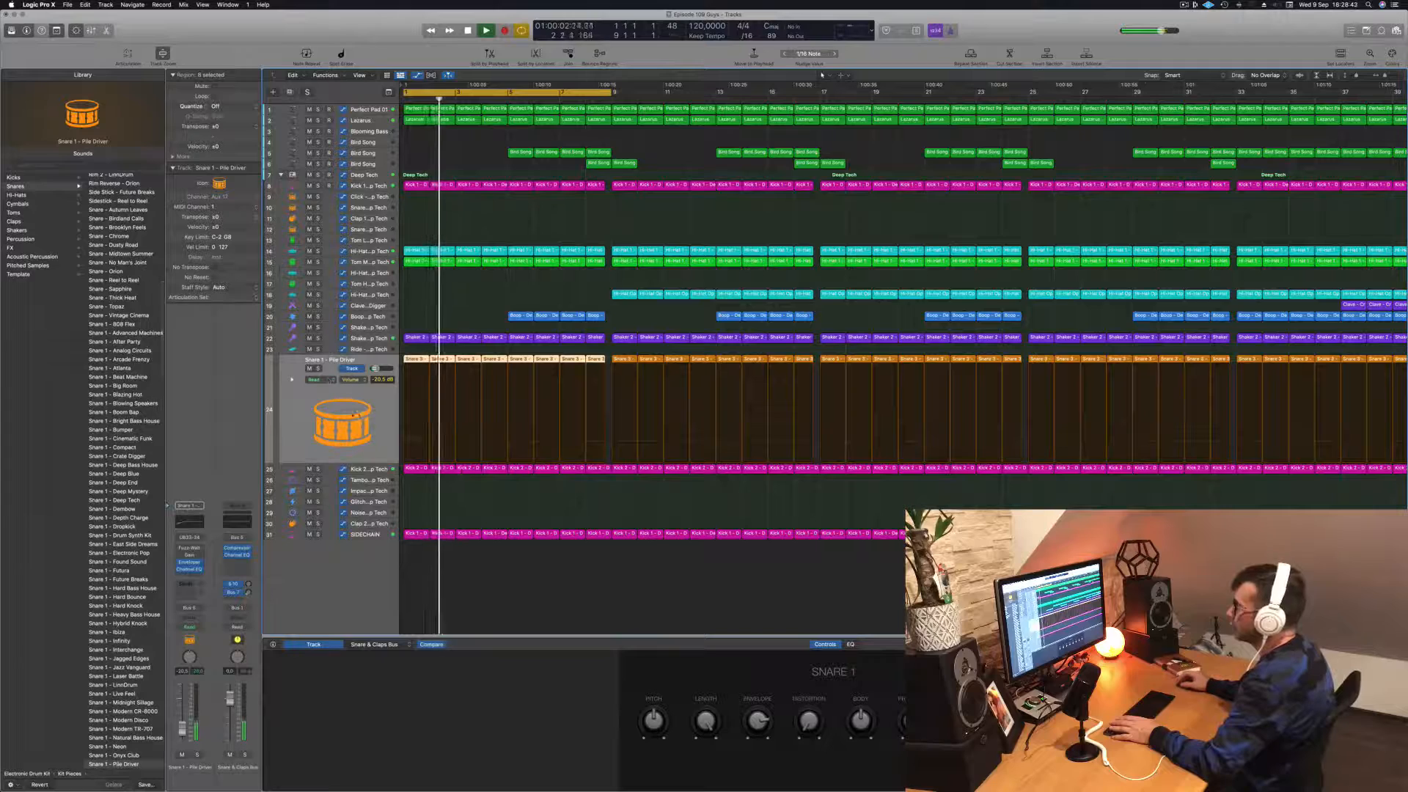
click(318, 370)
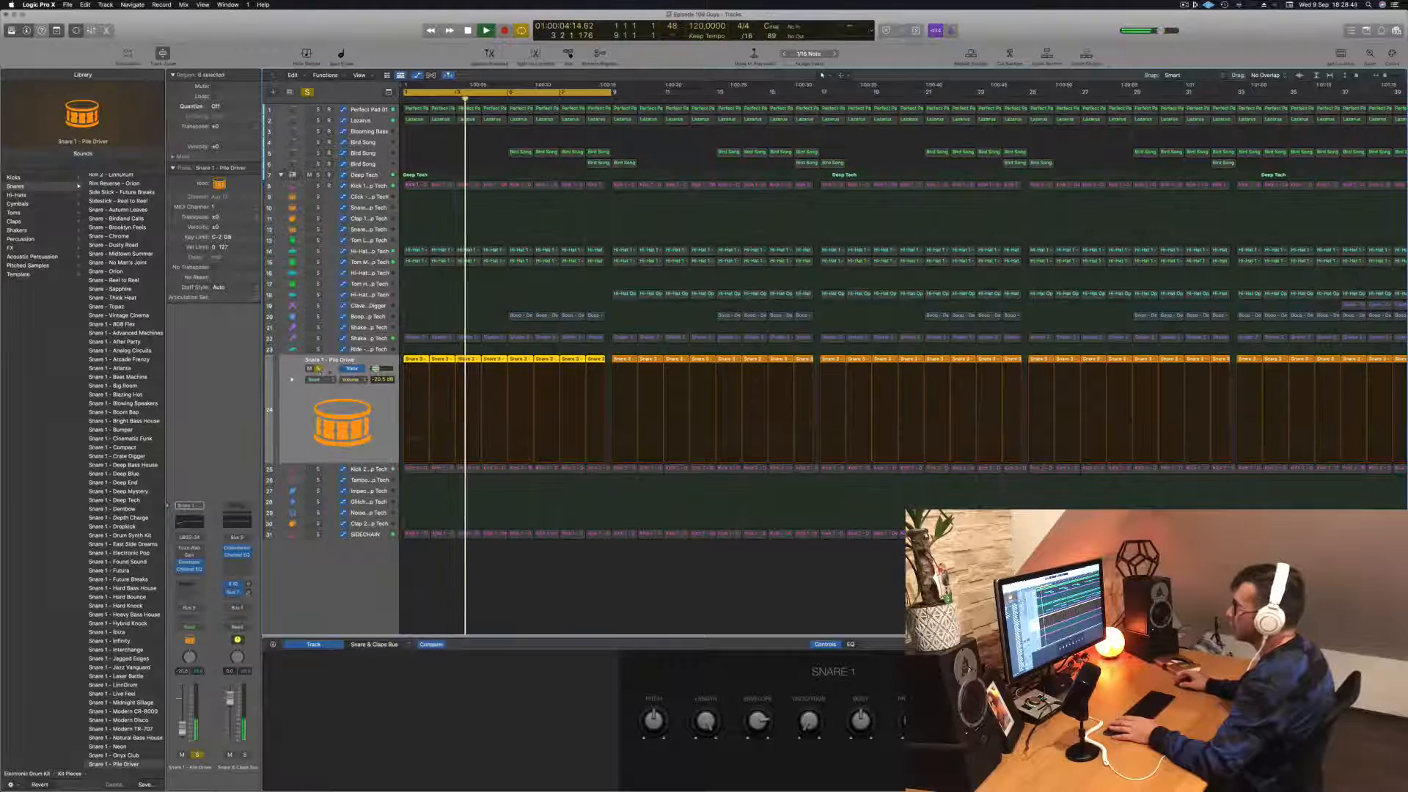
click(318, 369)
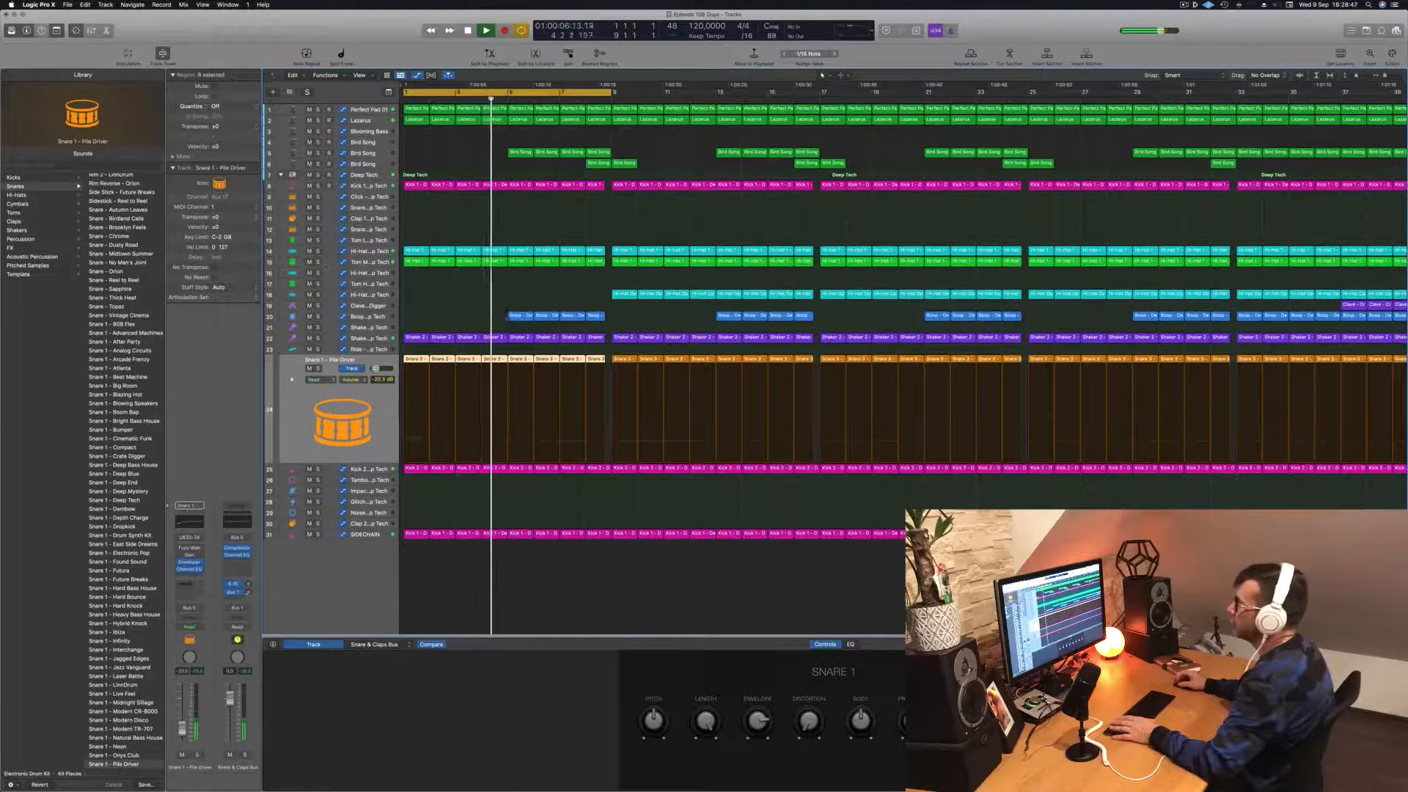
Step: Solo track 15 briefly to check its sound and delete its regions from the first eight bars
click(318, 262)
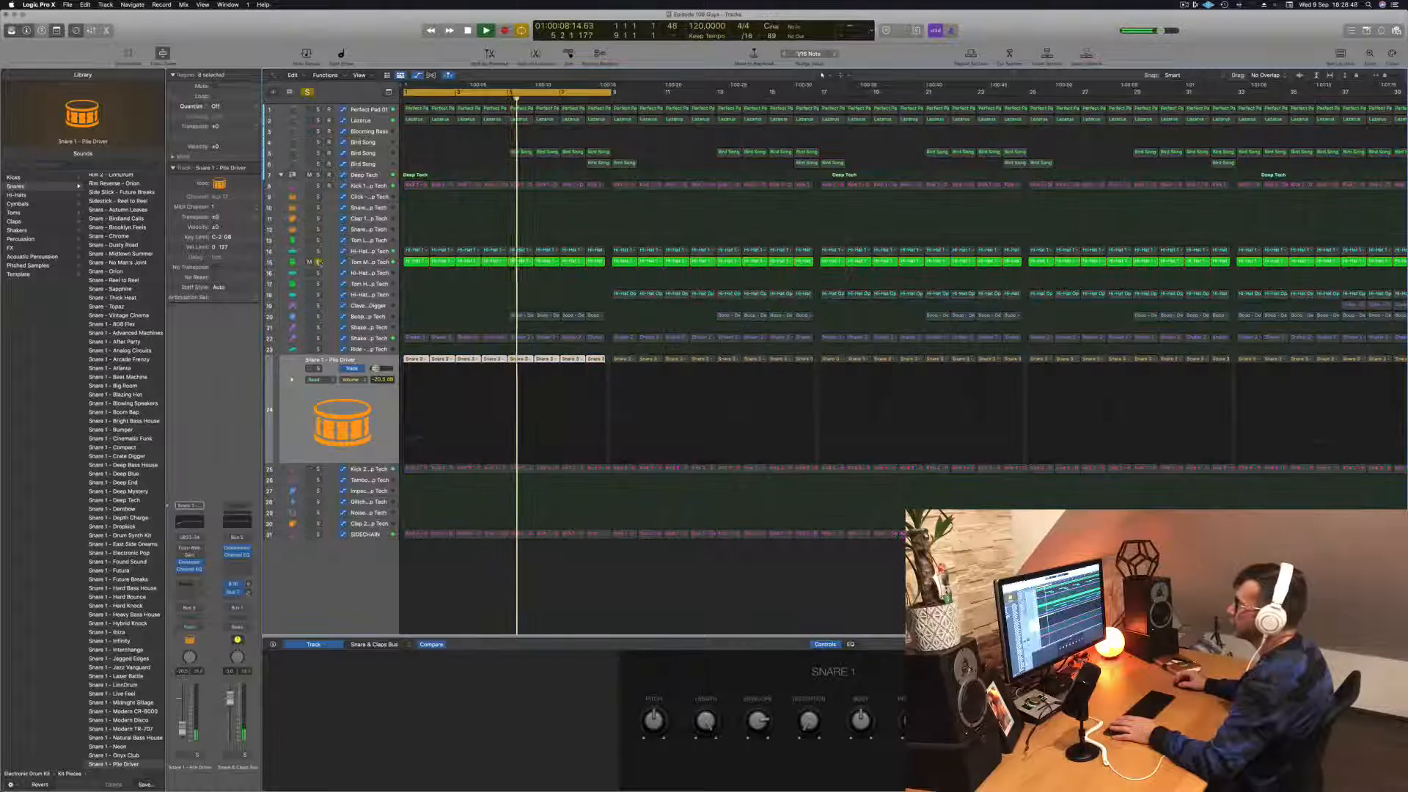
click(319, 262)
key(Return)
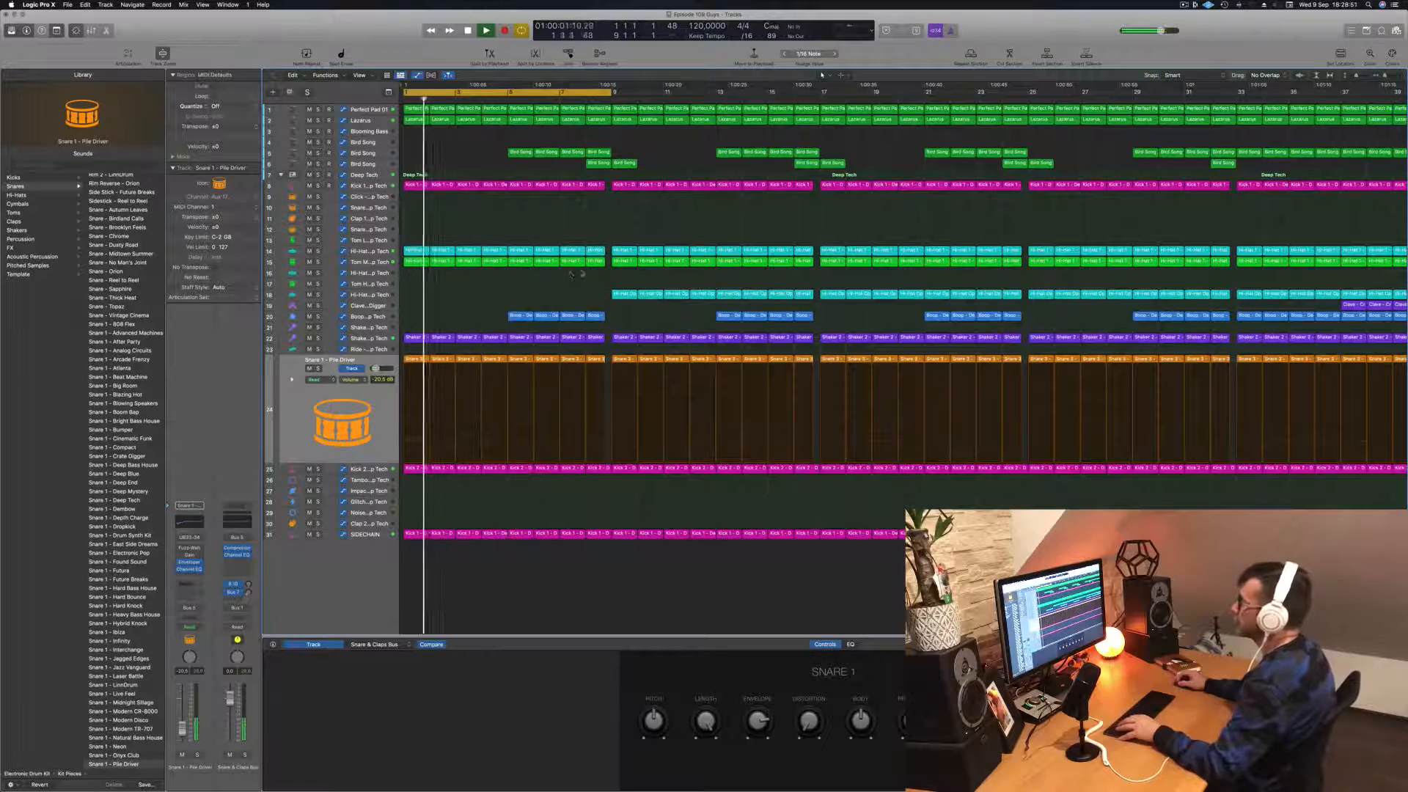
drag(571, 274, 591, 265)
key(BackSpace)
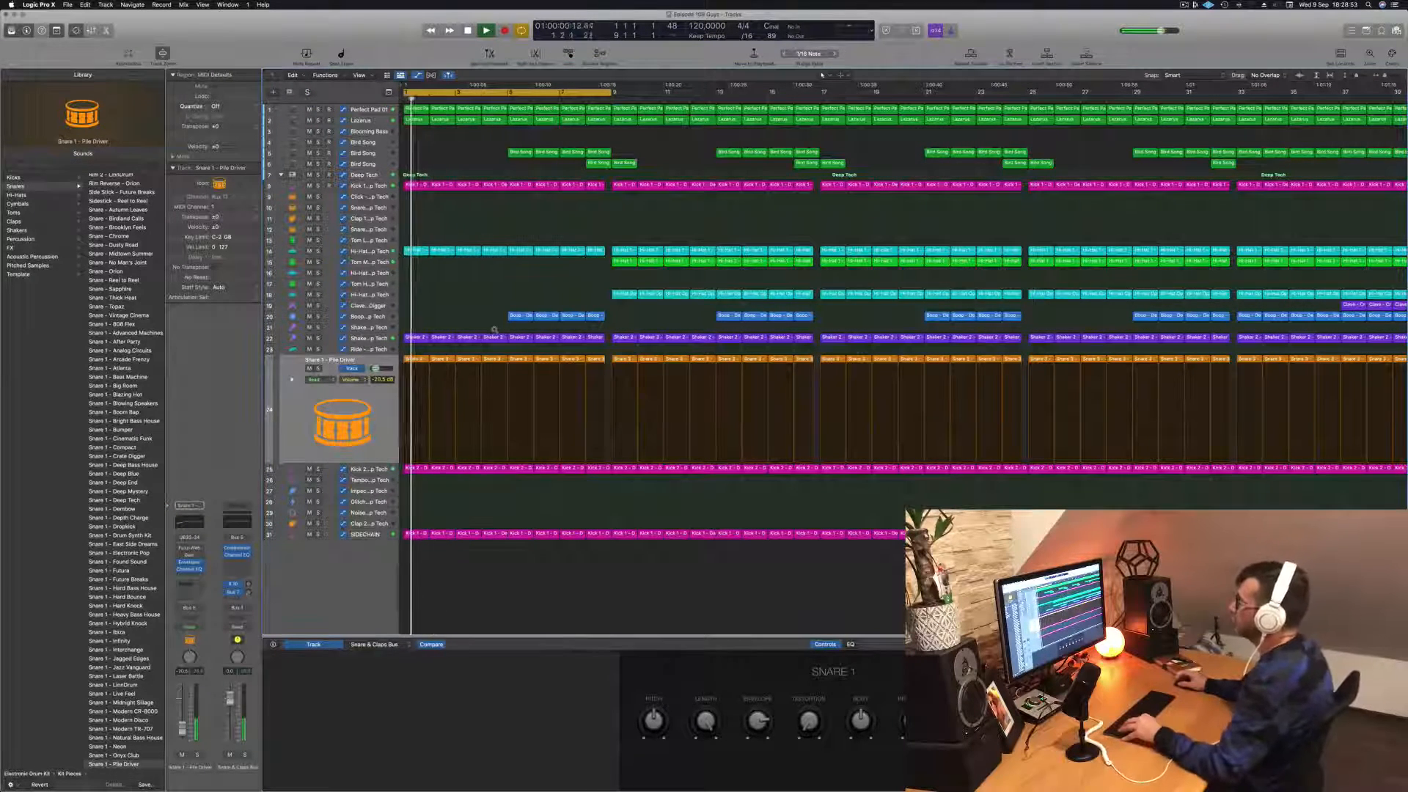
Step: Delete the regions of track 20 and of the two Bird Song tracks from the first eight bars
scroll(494, 330, down, 4)
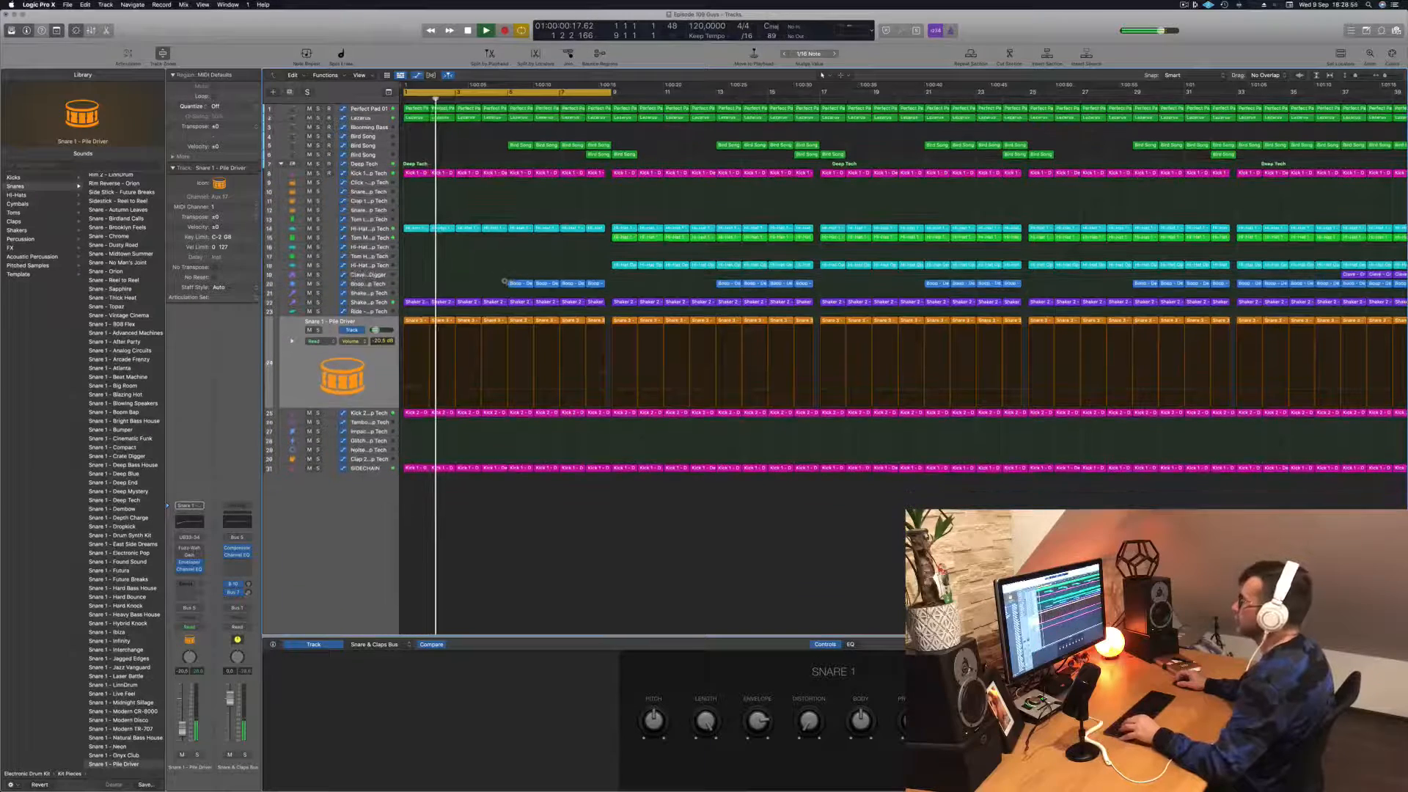
drag(505, 280, 600, 285)
key(BackSpace)
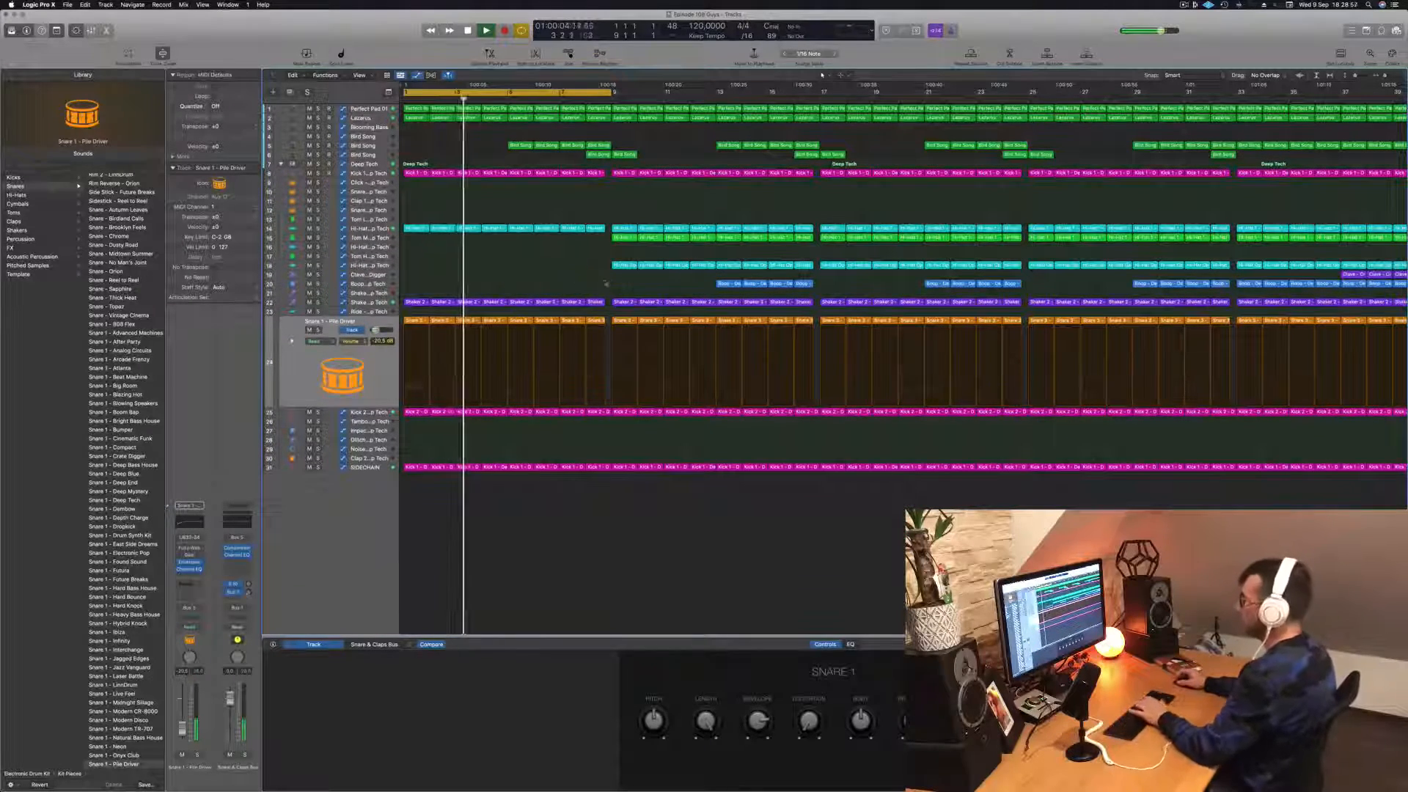
key(Return)
drag(493, 139, 606, 151)
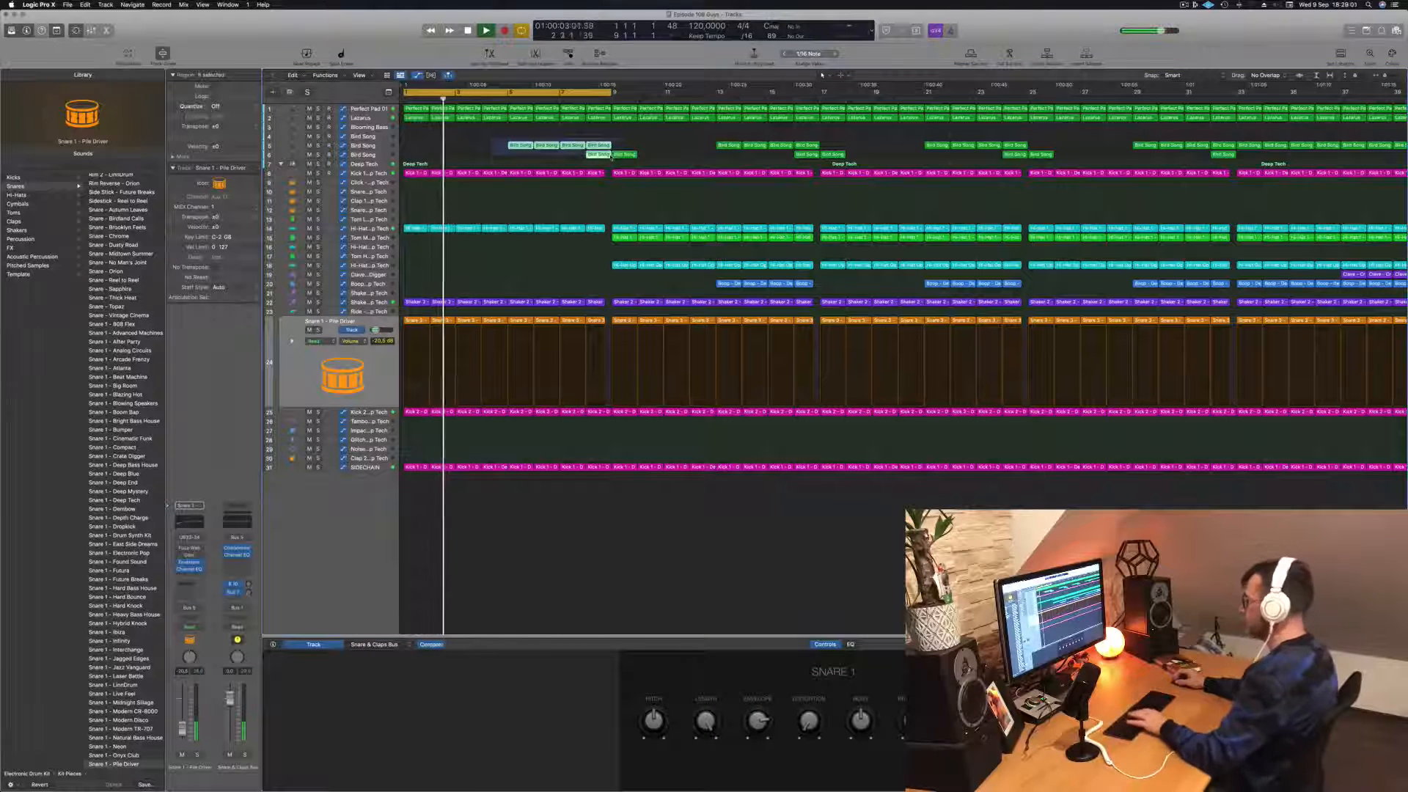
key(BackSpace)
key(Return)
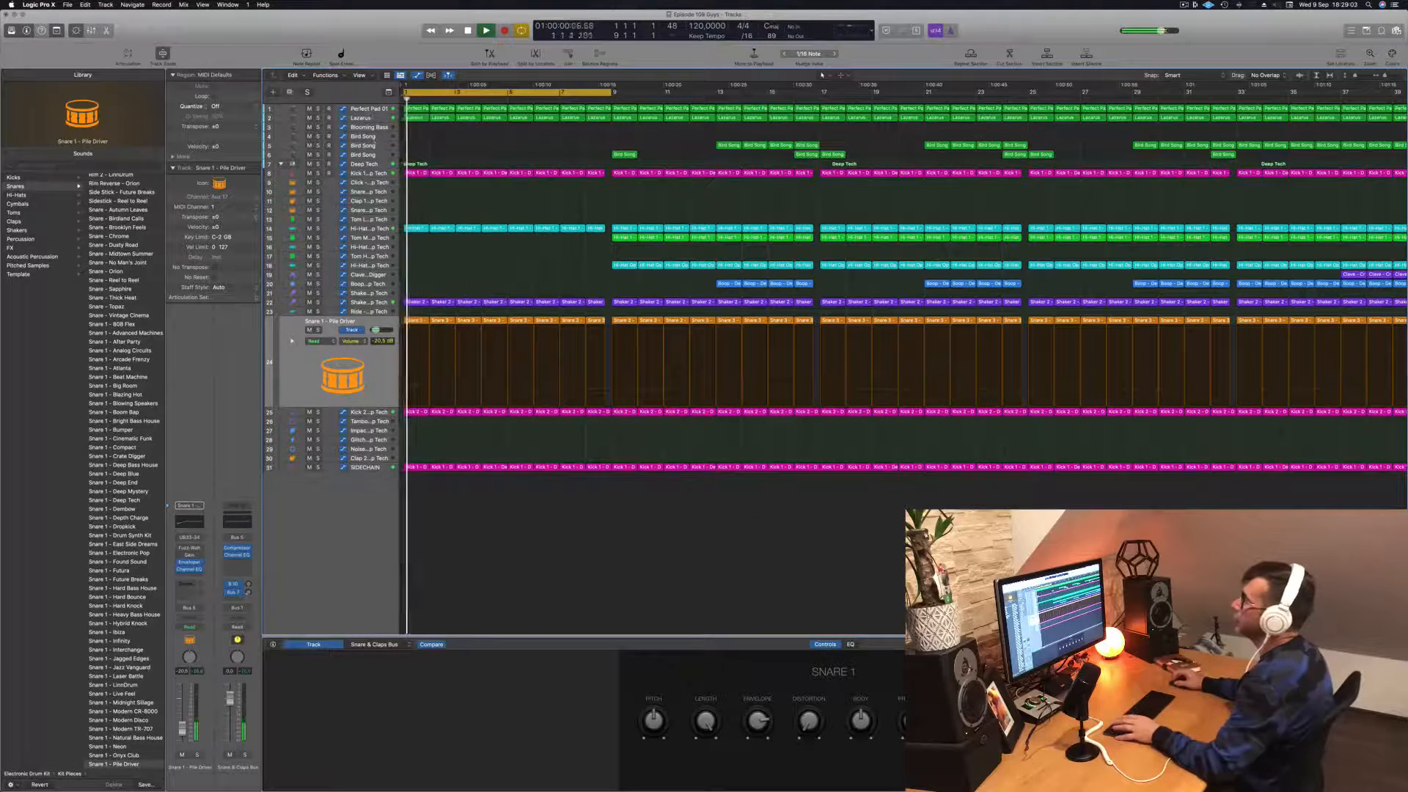
Step: Solo the Lazarus track briefly to check its sound and lower its automation point at the end of bar 8
click(371, 118)
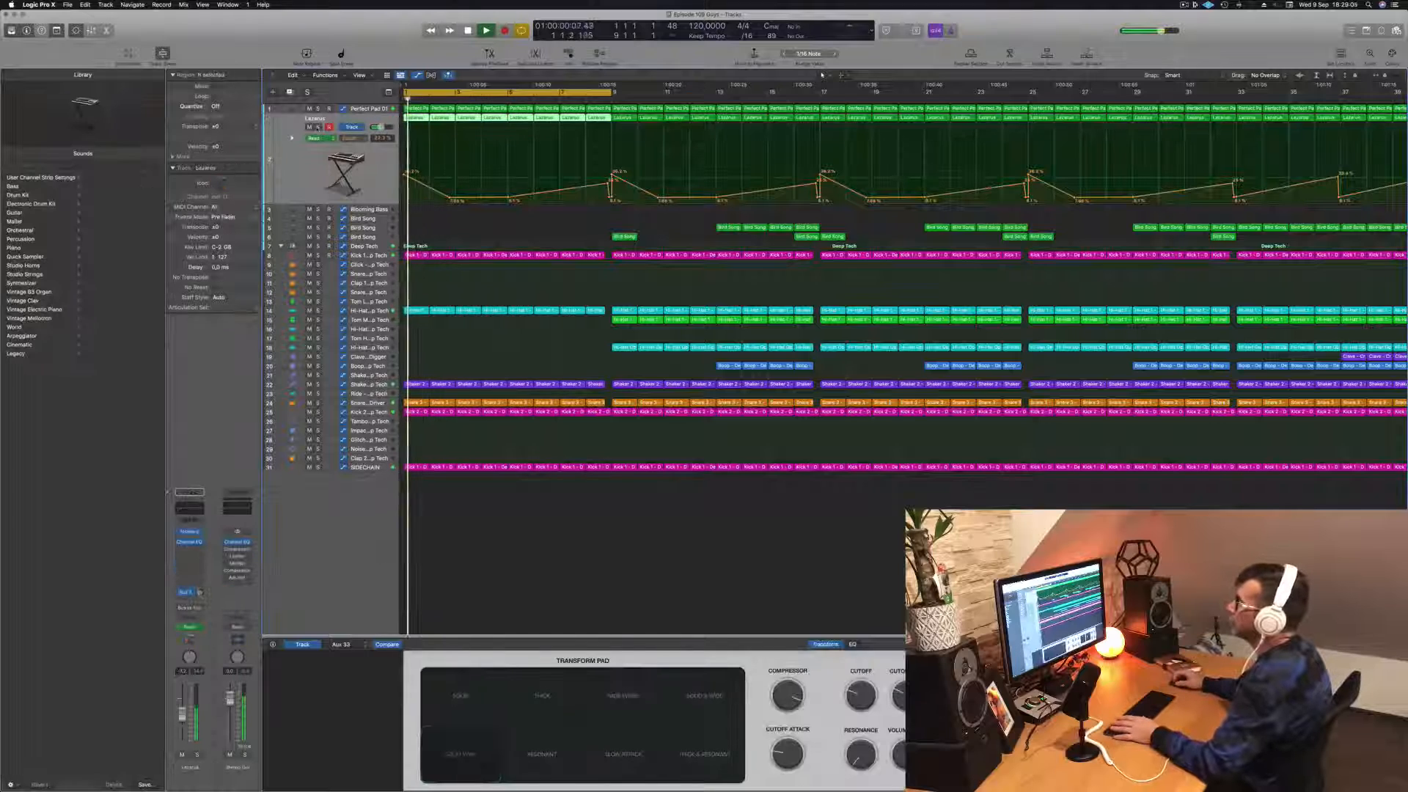
click(318, 128)
click(317, 127)
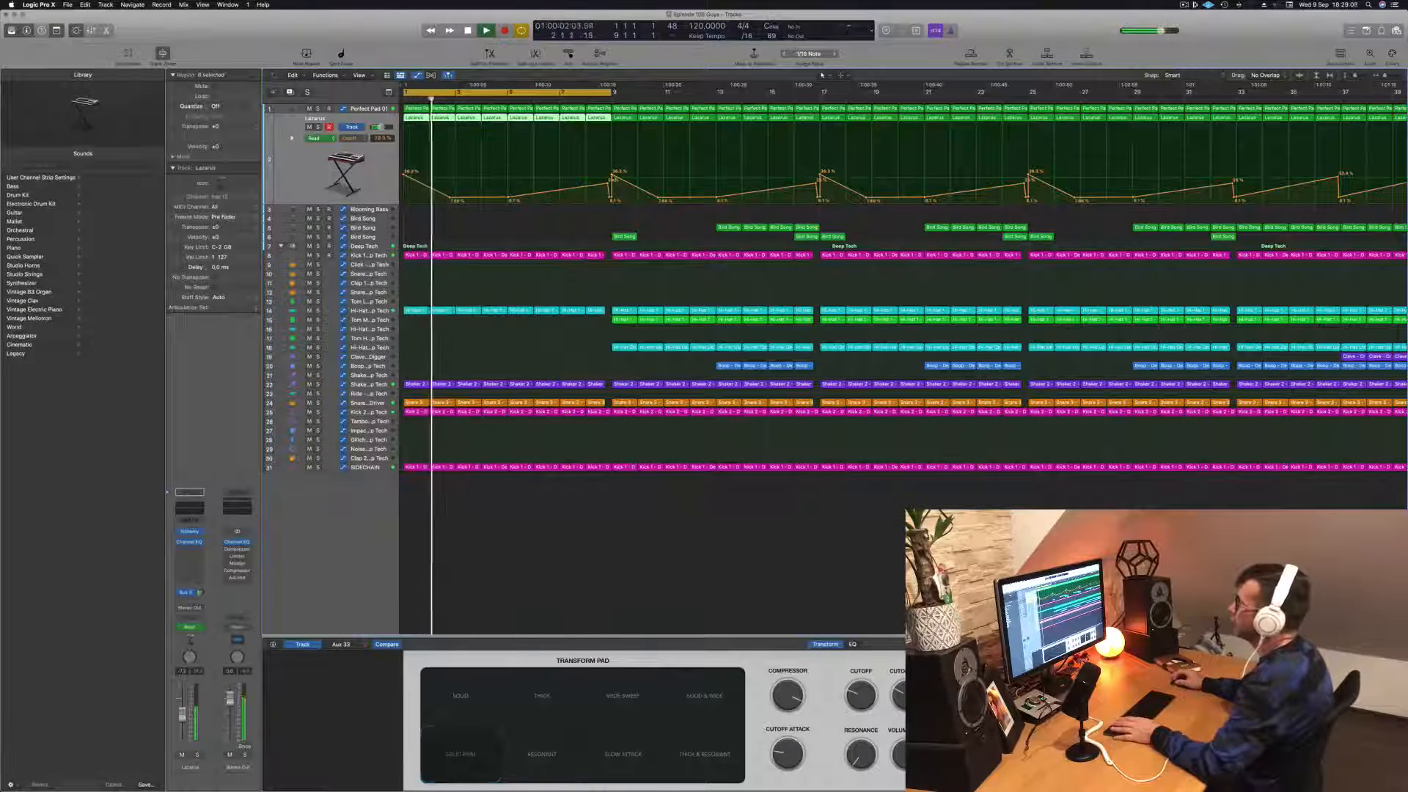
drag(611, 177, 611, 196)
Step: Extend the cycle range to the first sixteen bars and delete hi-hat track 18's regions from bars 9 to 16
click(362, 110)
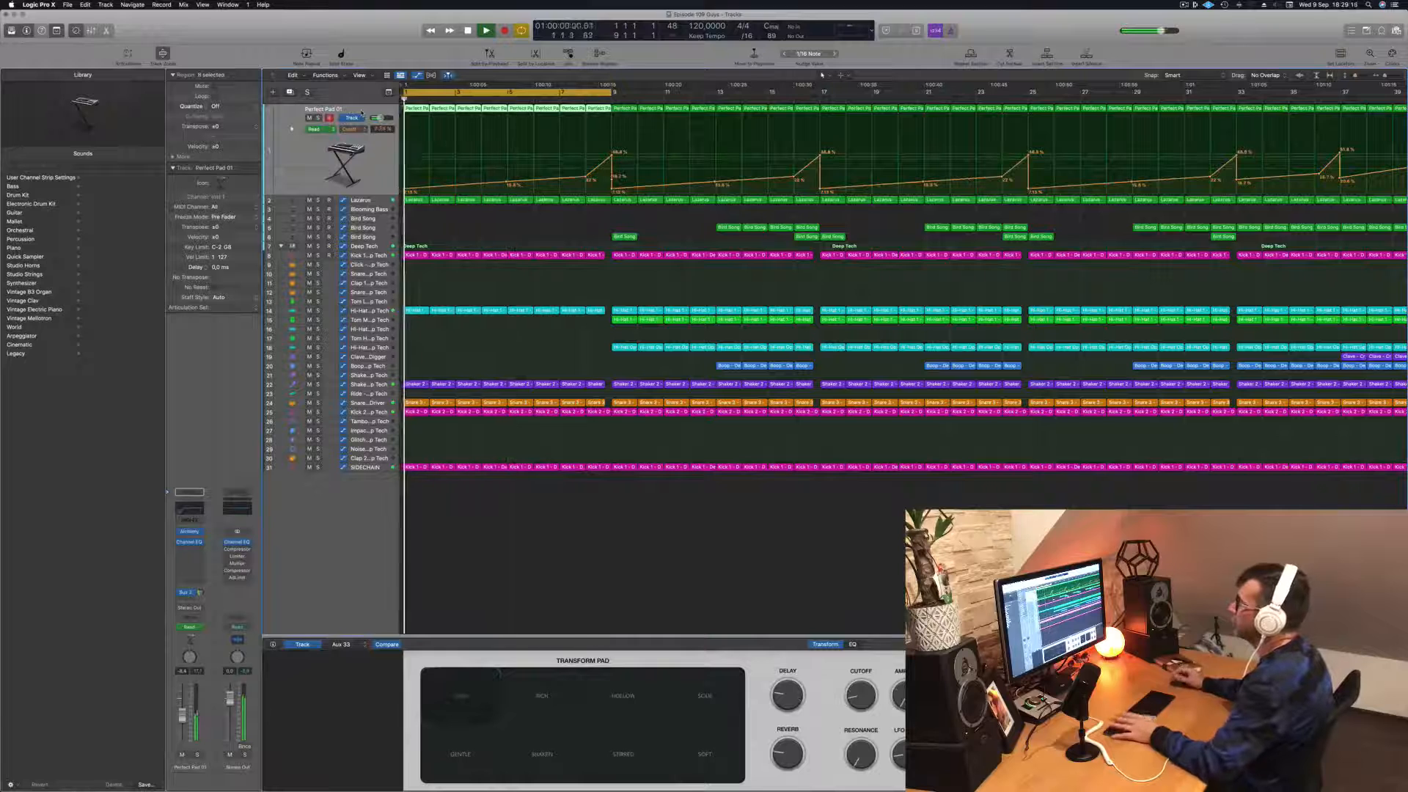
drag(611, 92, 774, 115)
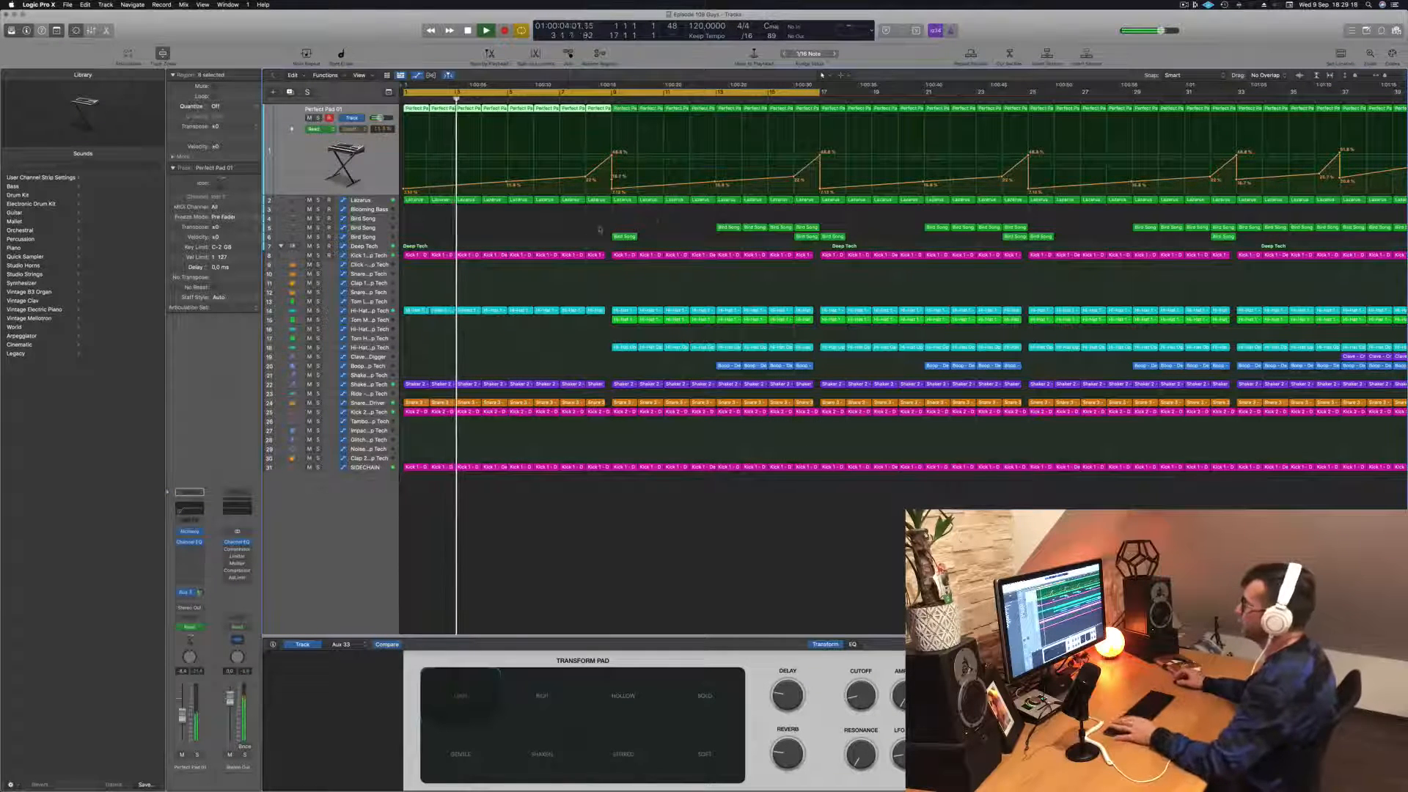
scroll(558, 231, left, 2)
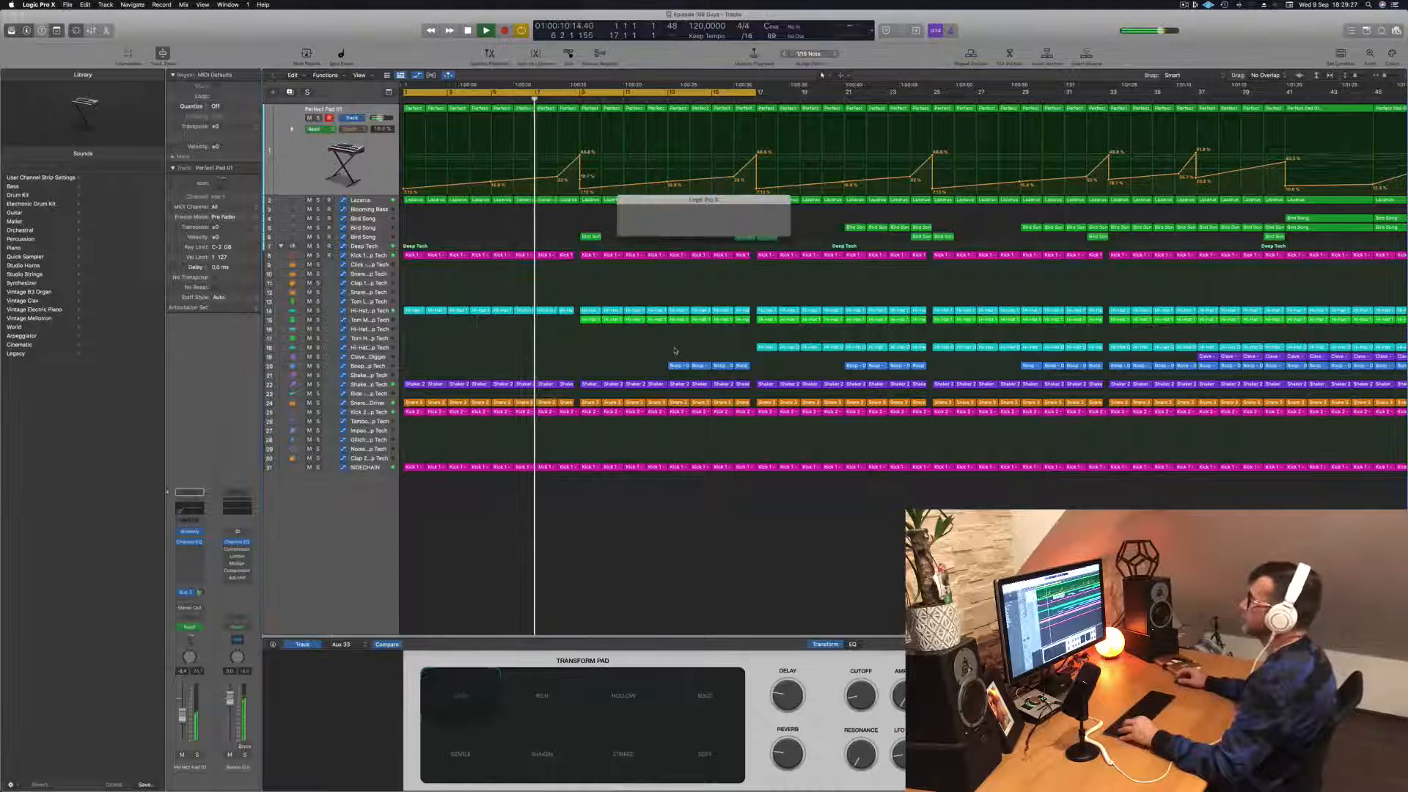
Step: Delete the Bird Song region at bar 9 of track 6 and select the Tom Mid track
key(super+Left)
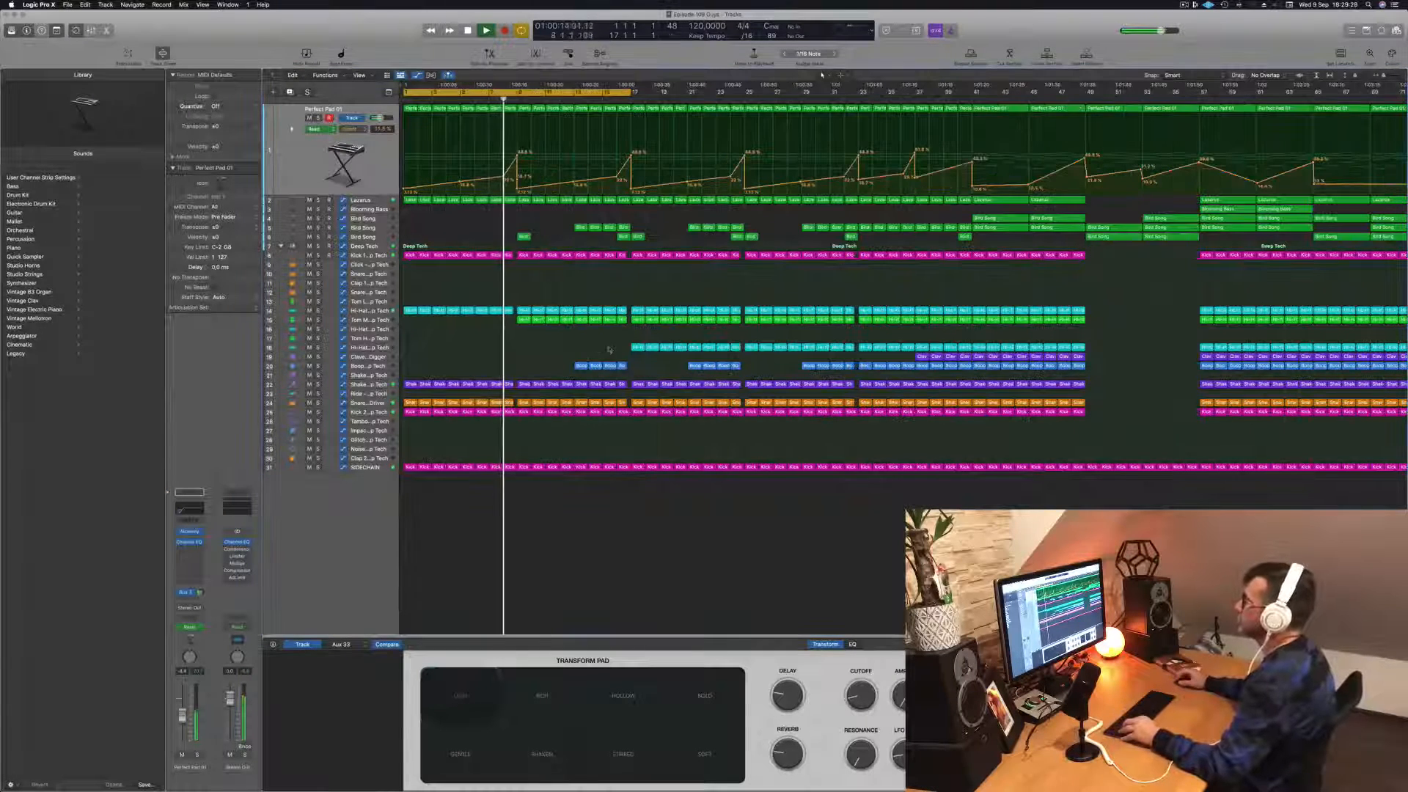
key(super+Left)
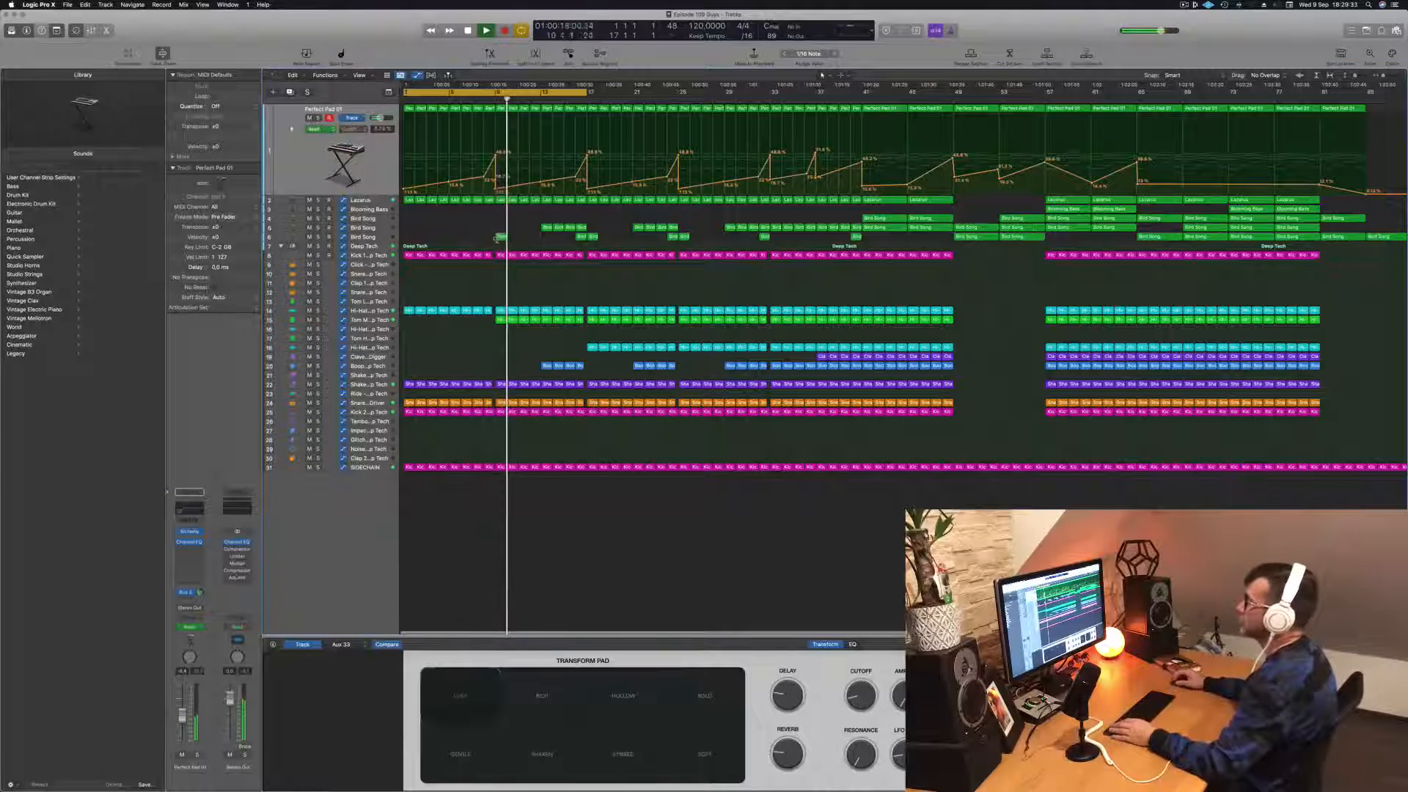
shift+click(581, 237)
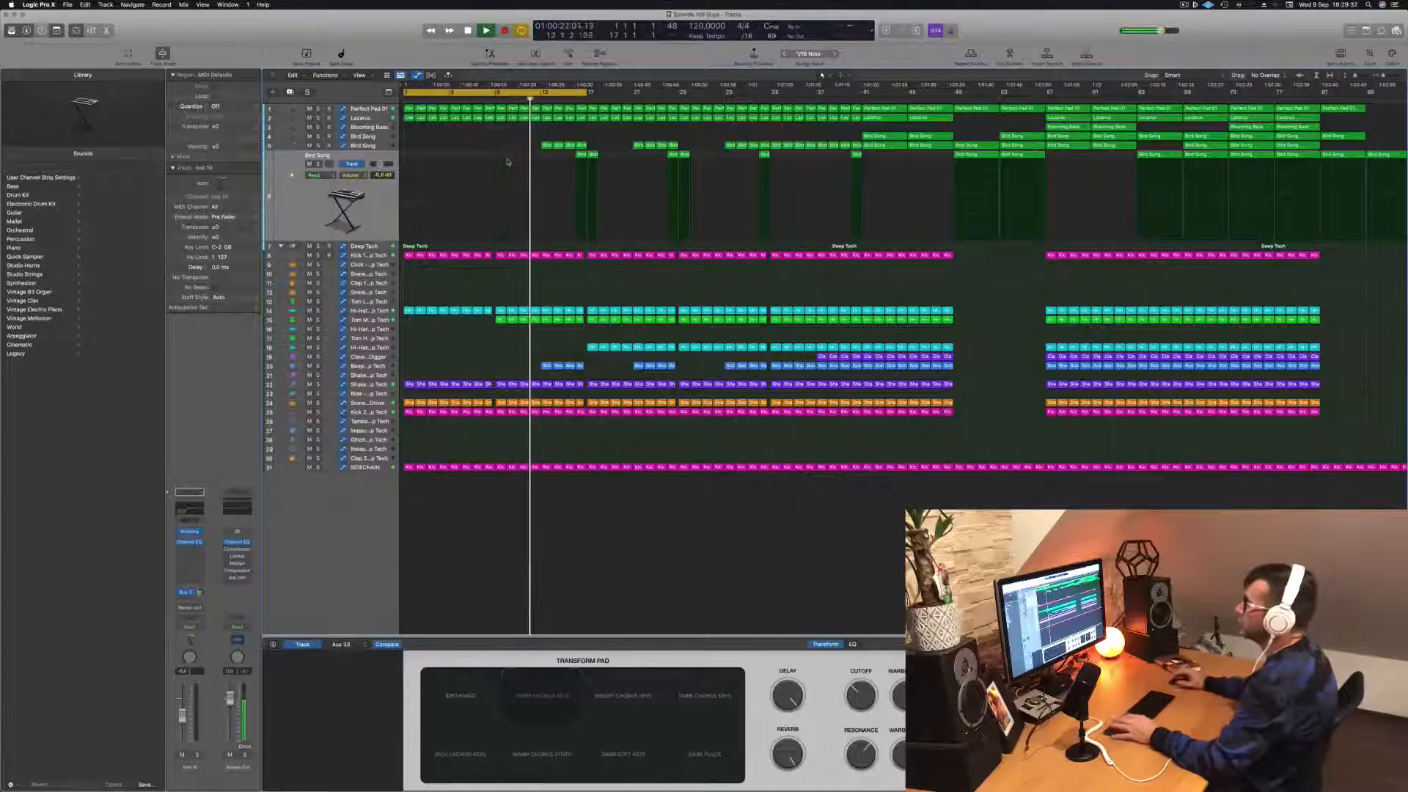
click(369, 320)
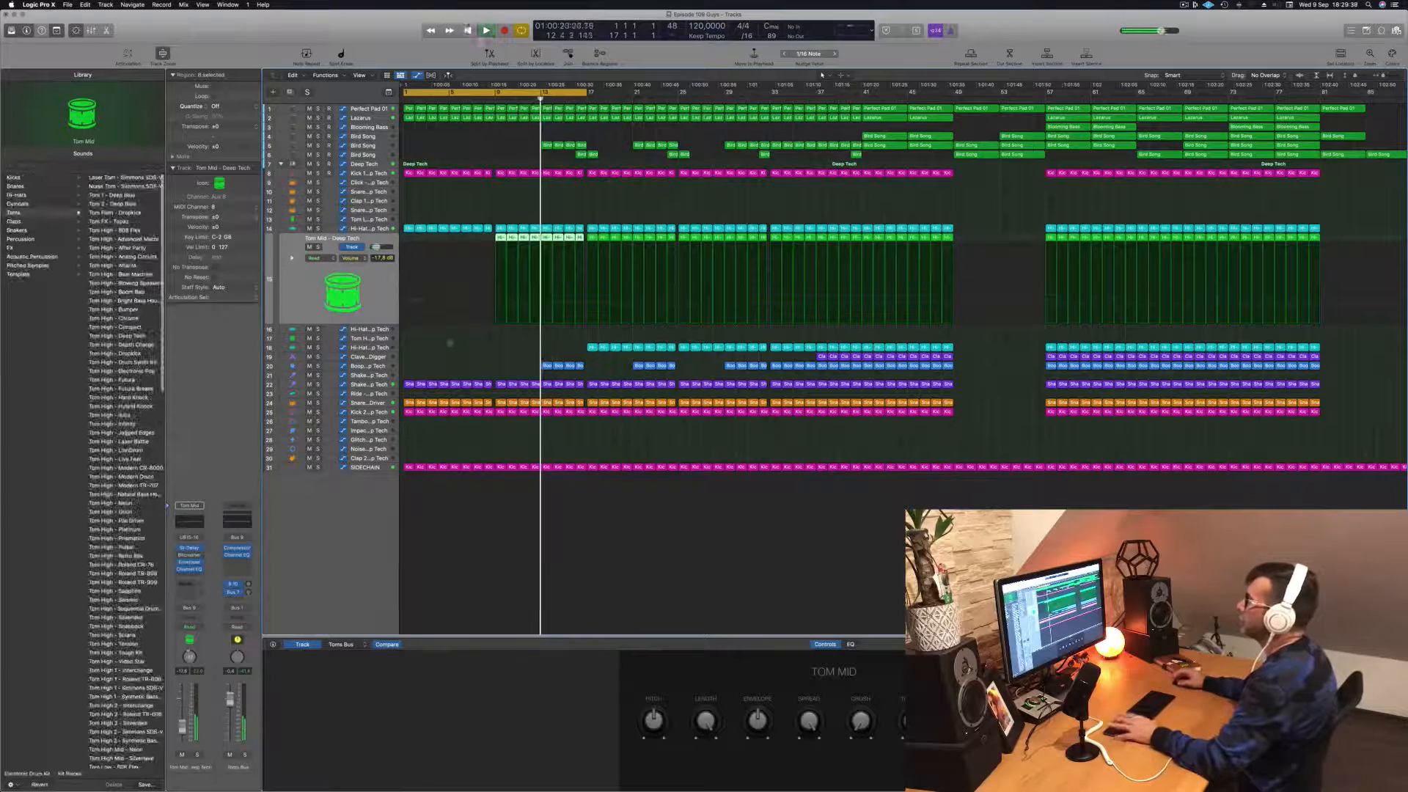
Step: Audition a higher low cut in the Kick 1 - Deep Tech track's Channel EQ during playback, and bring it back down to 40.6 Hz
click(360, 174)
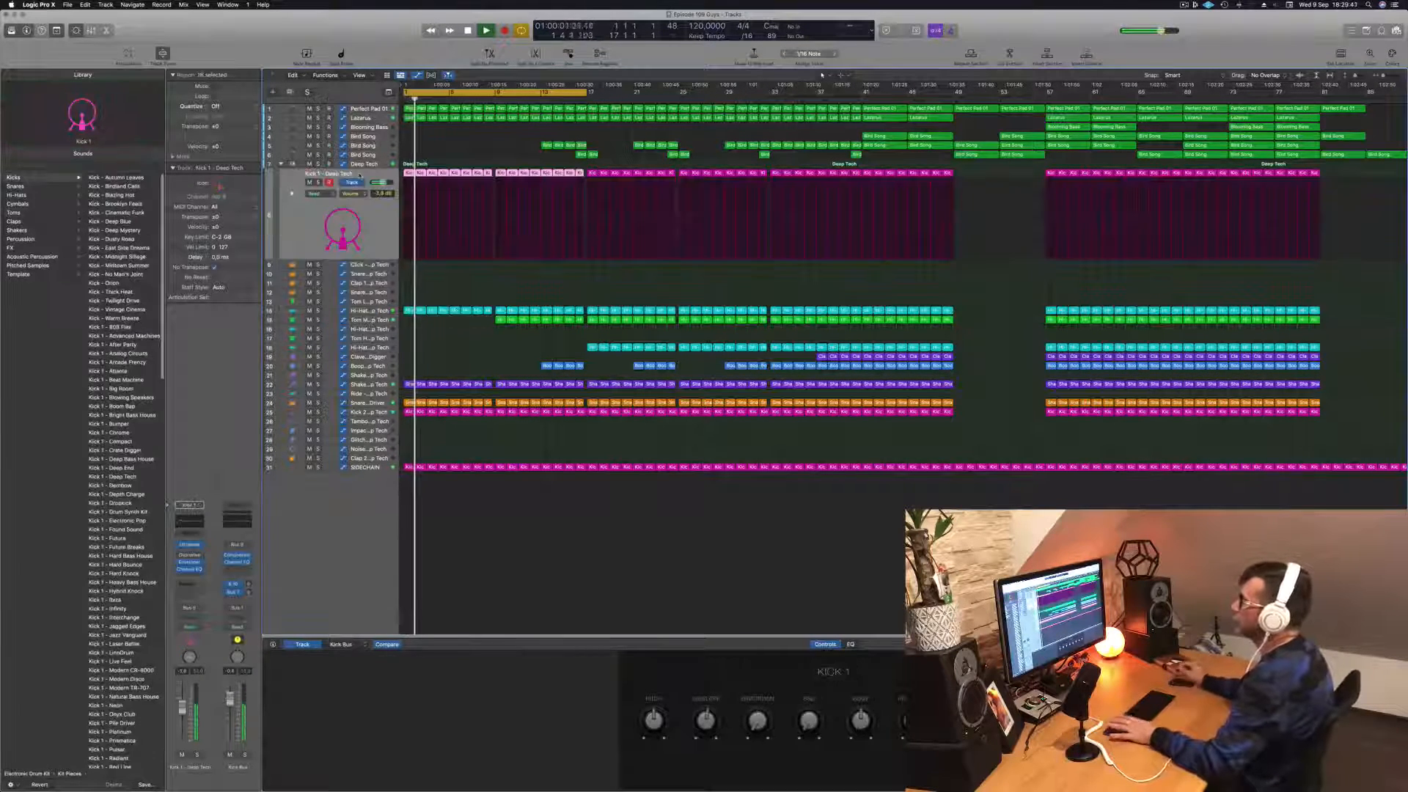
key(space)
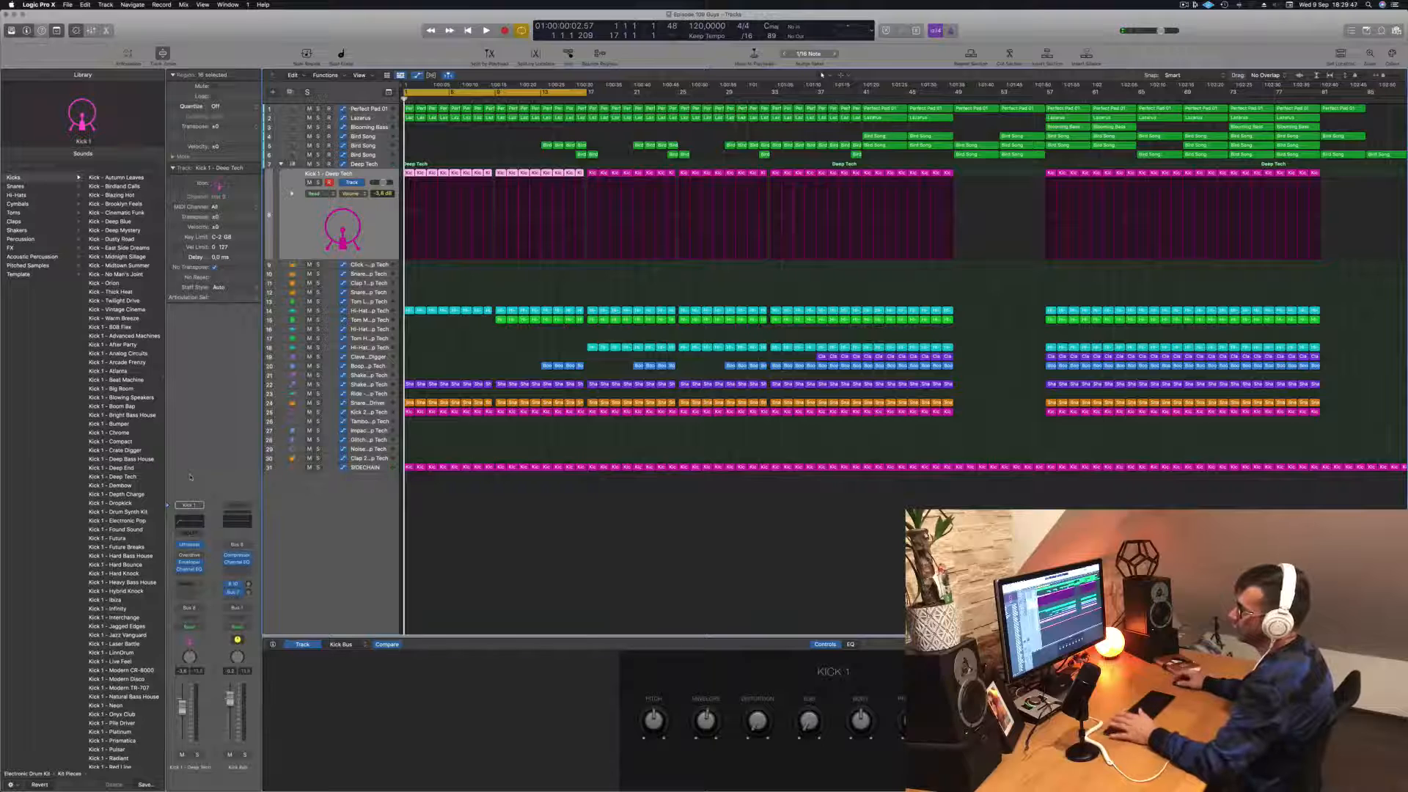
click(189, 522)
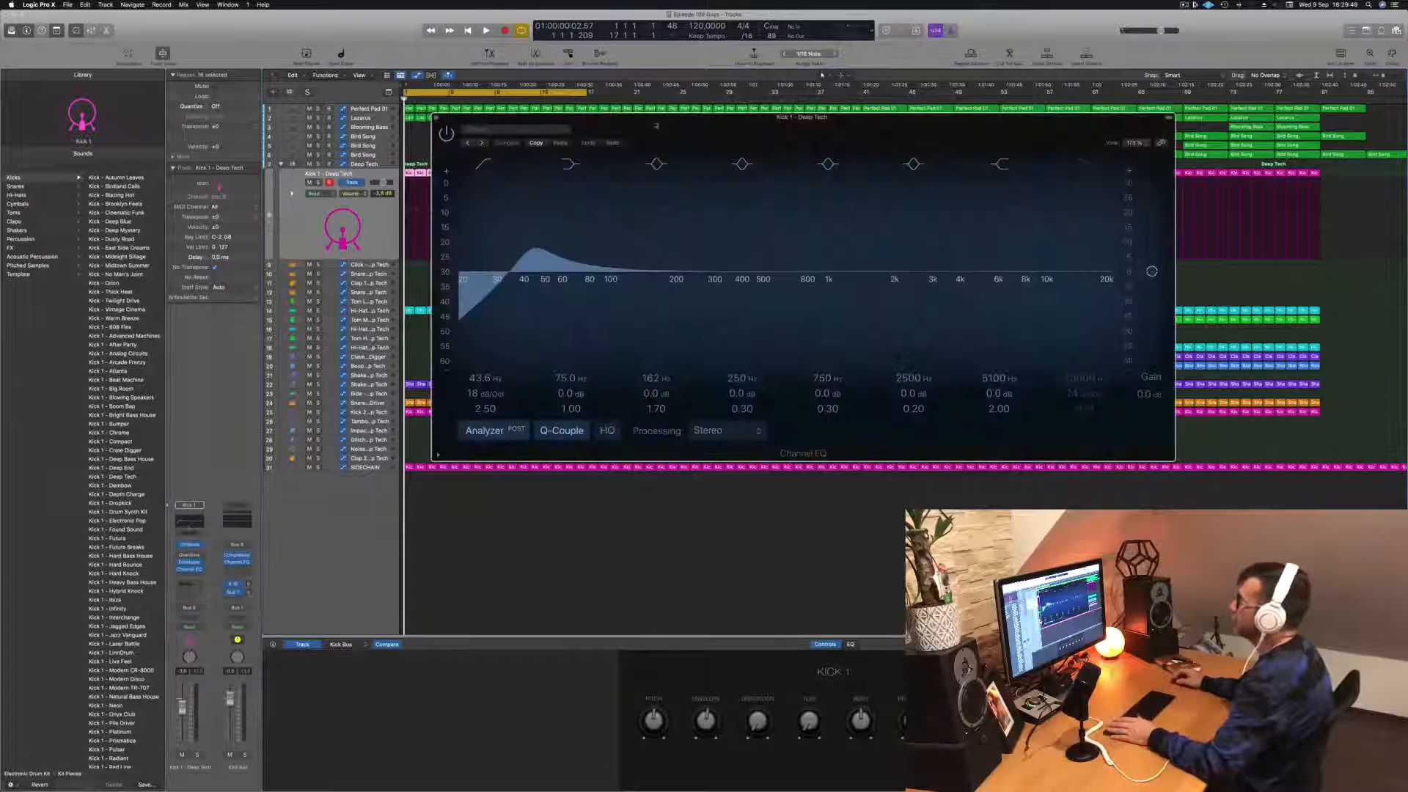
drag(656, 126, 905, 155)
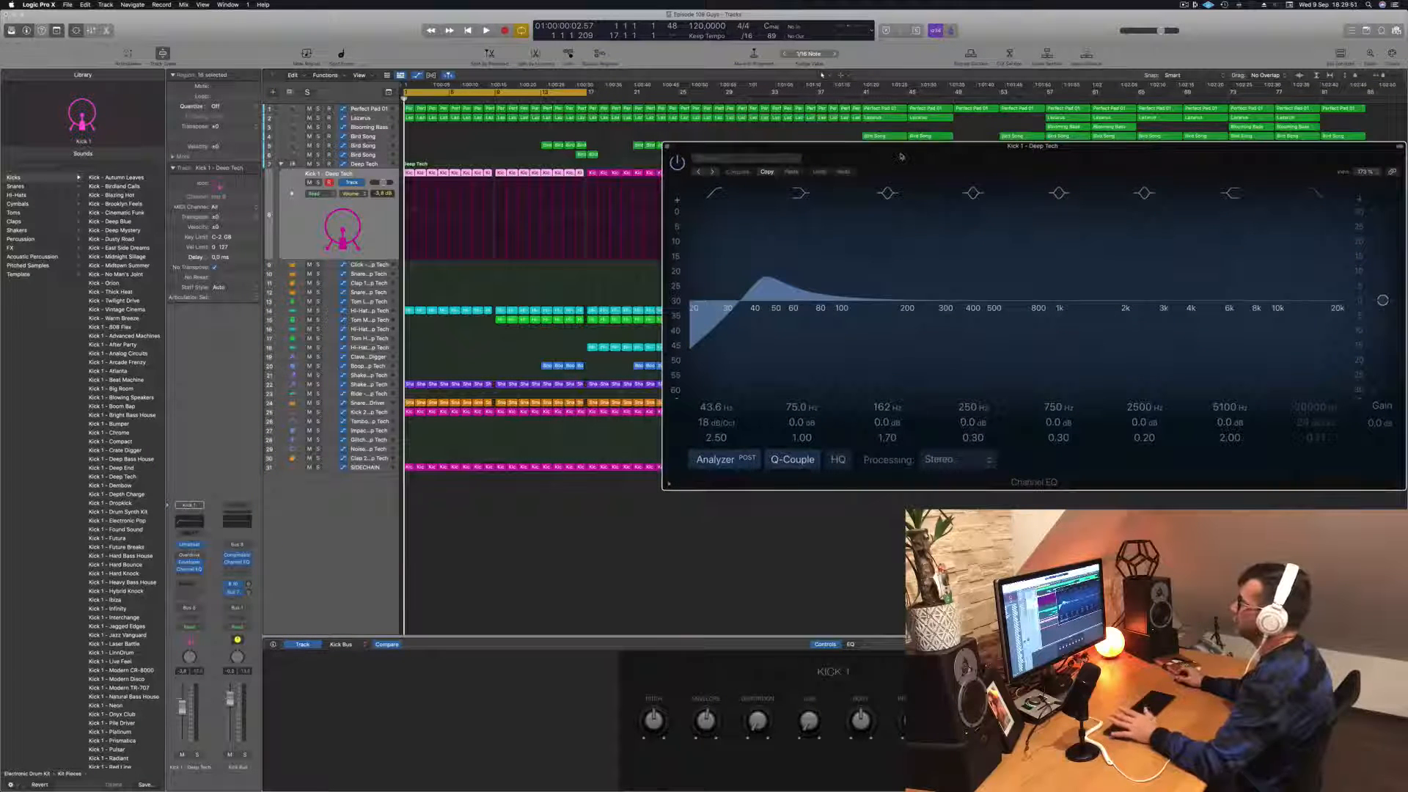
key(space)
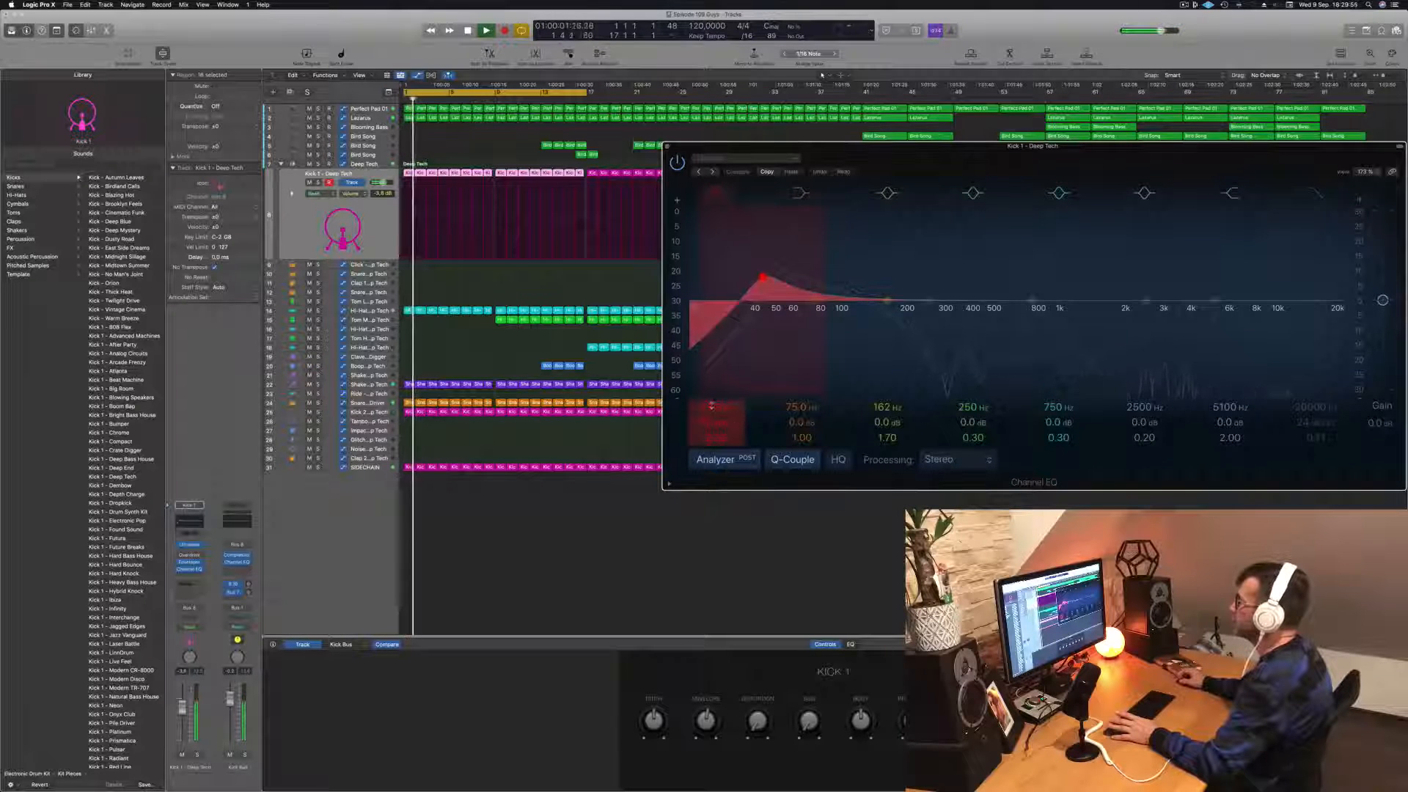
drag(765, 277, 915, 277)
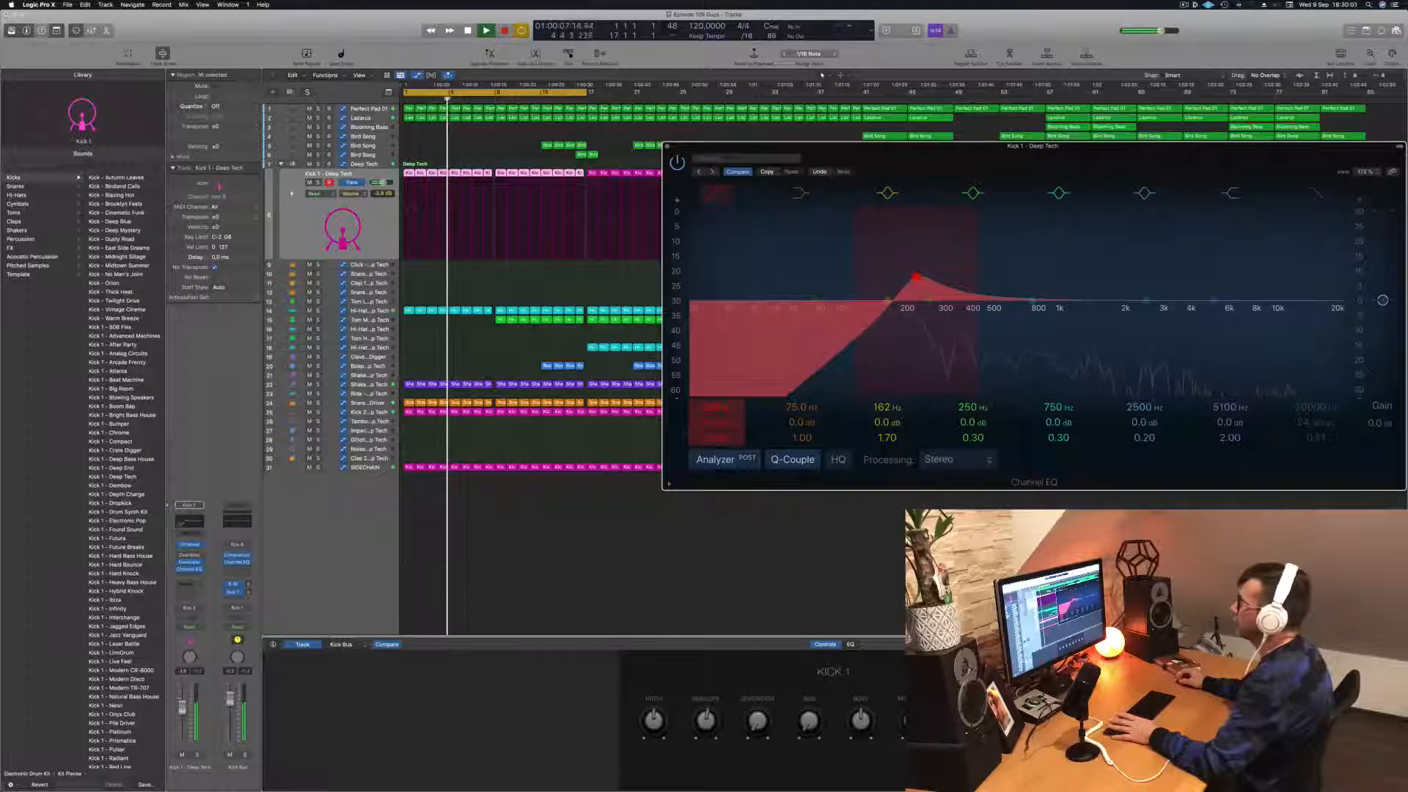
drag(915, 277, 755, 277)
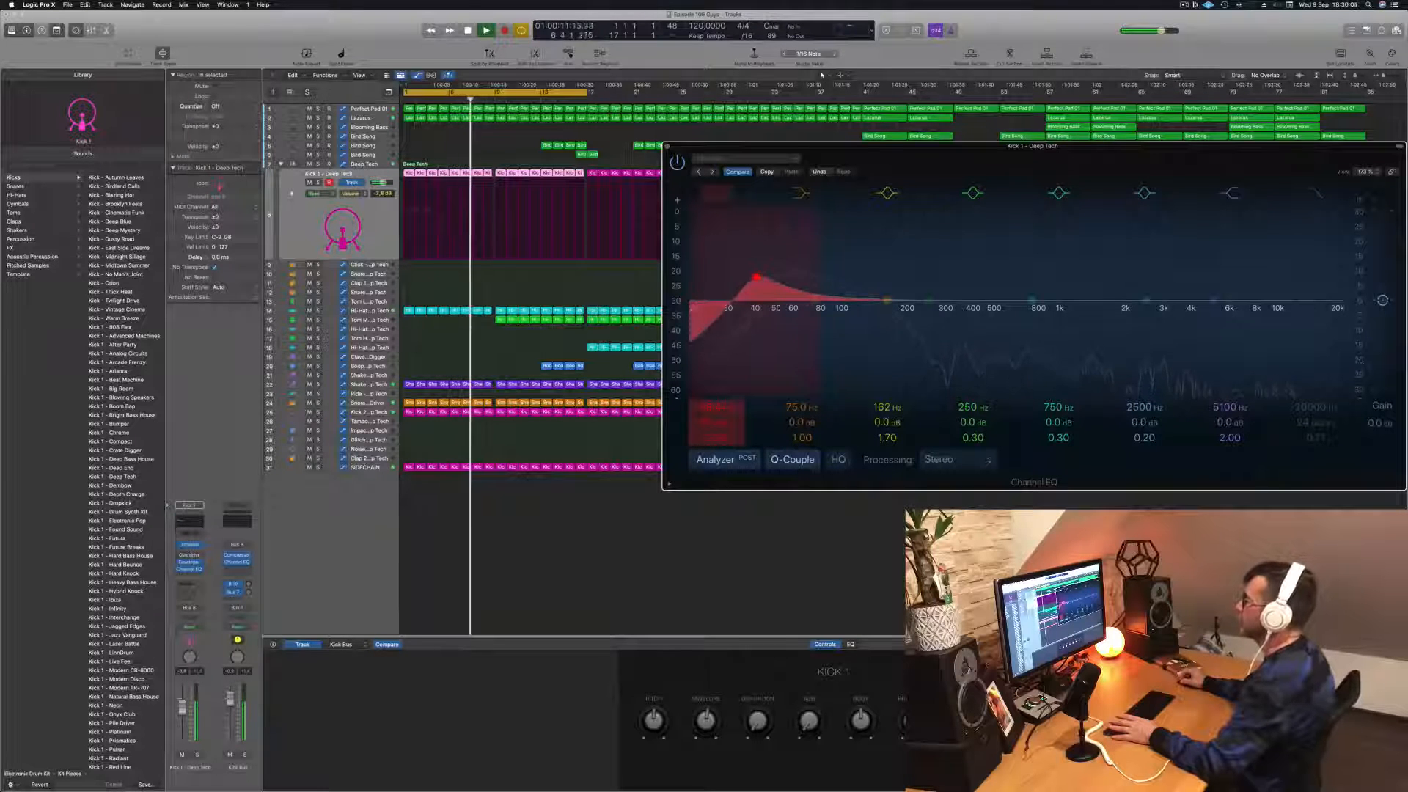
key(space)
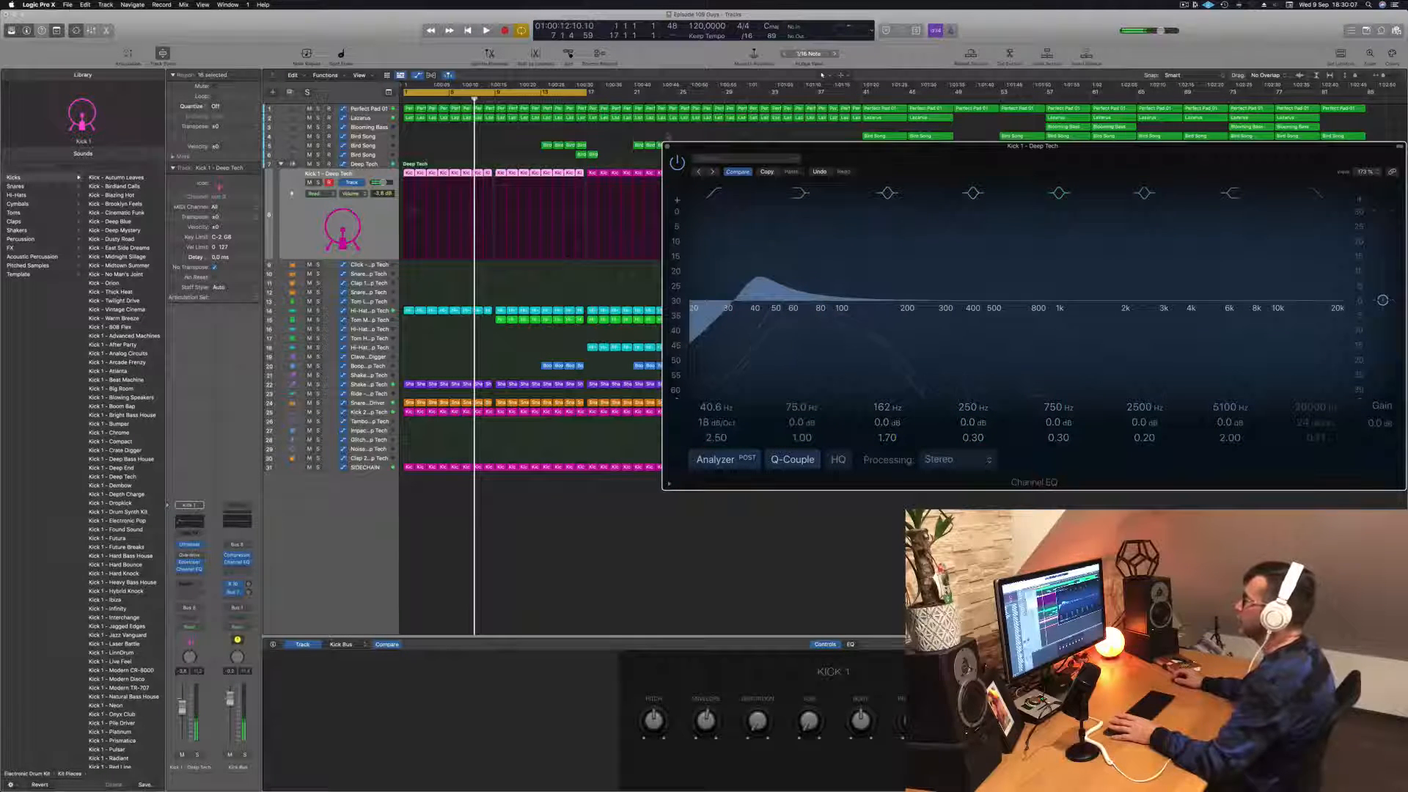
key(super+w)
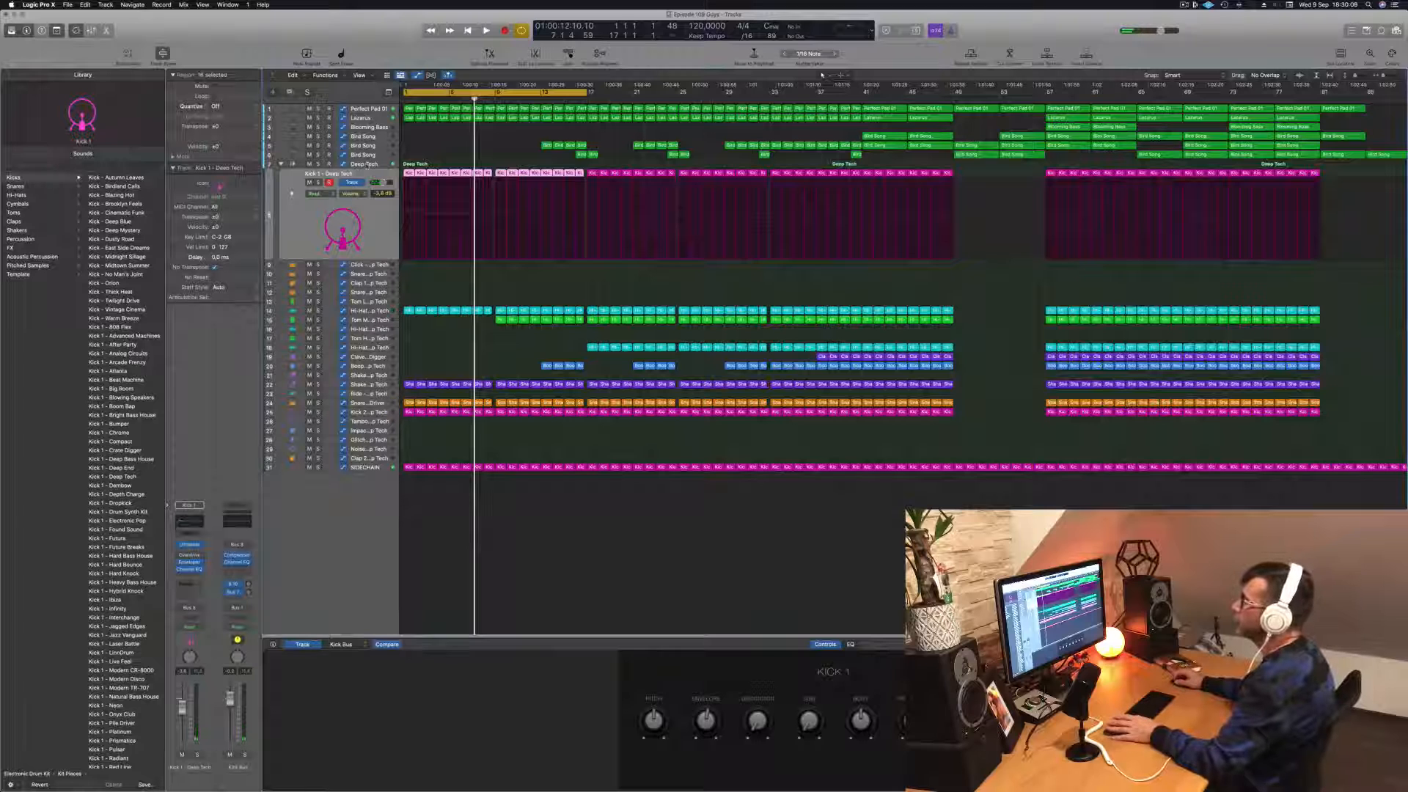
Step: Select the main Deep Tech drum kit track and set its automation mode to Touch
key(Up)
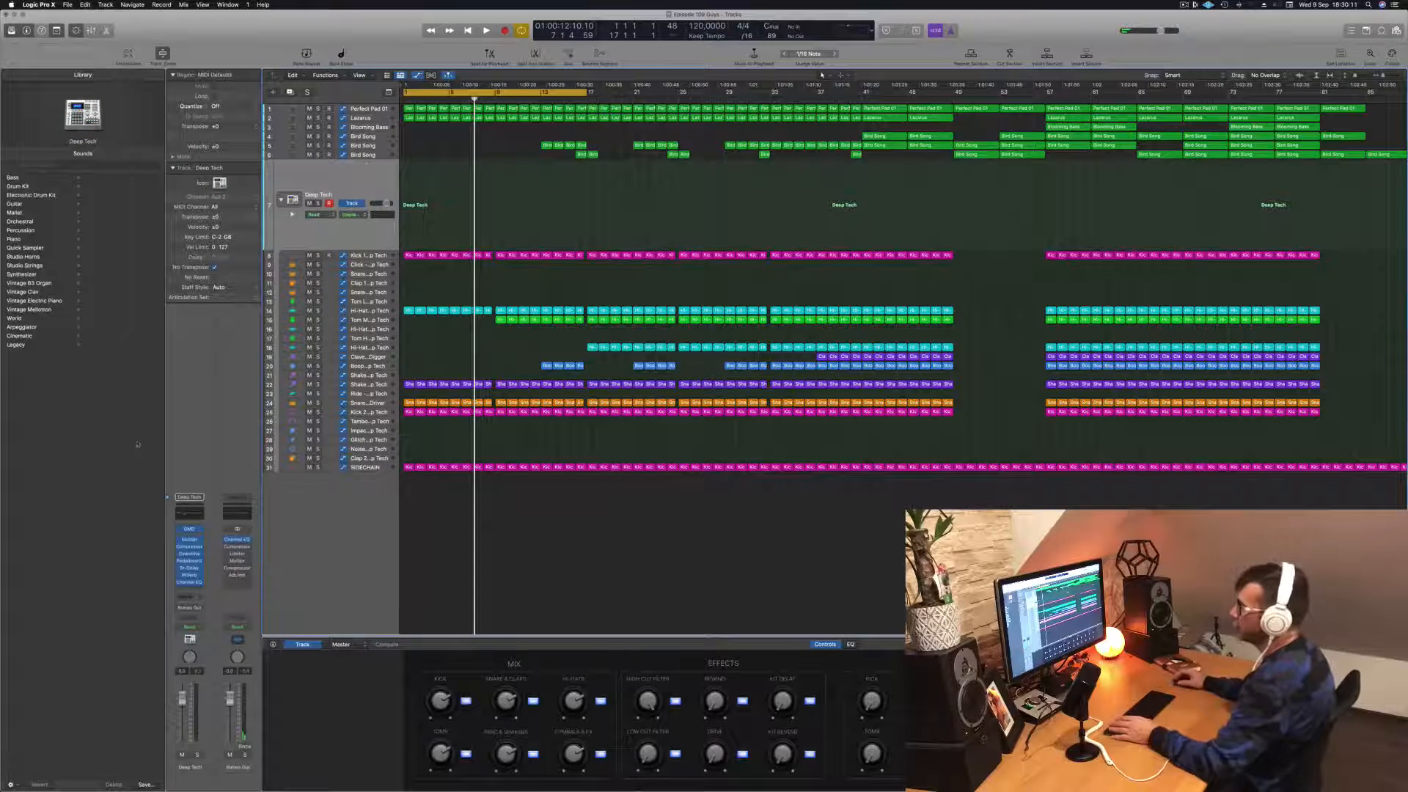
click(189, 529)
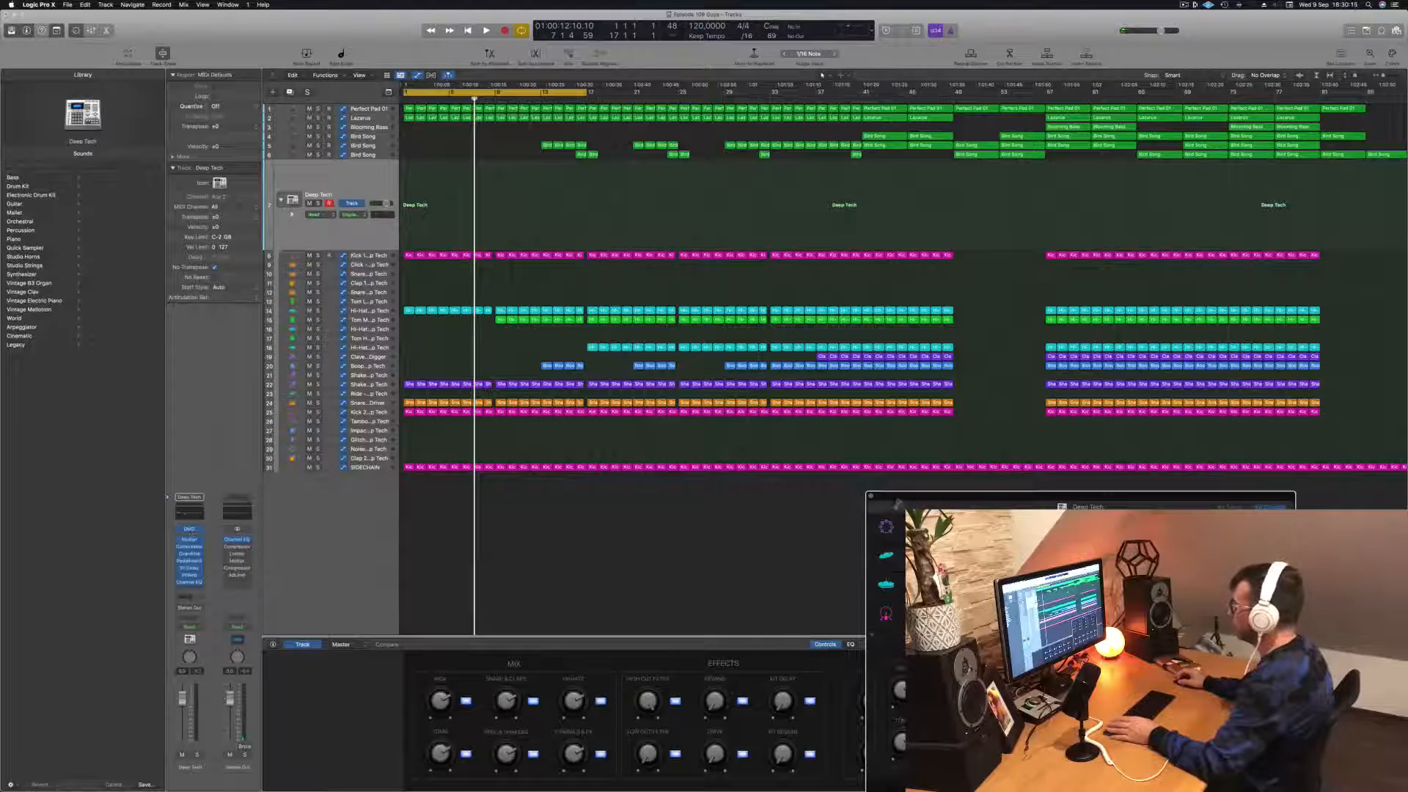
key(super+w)
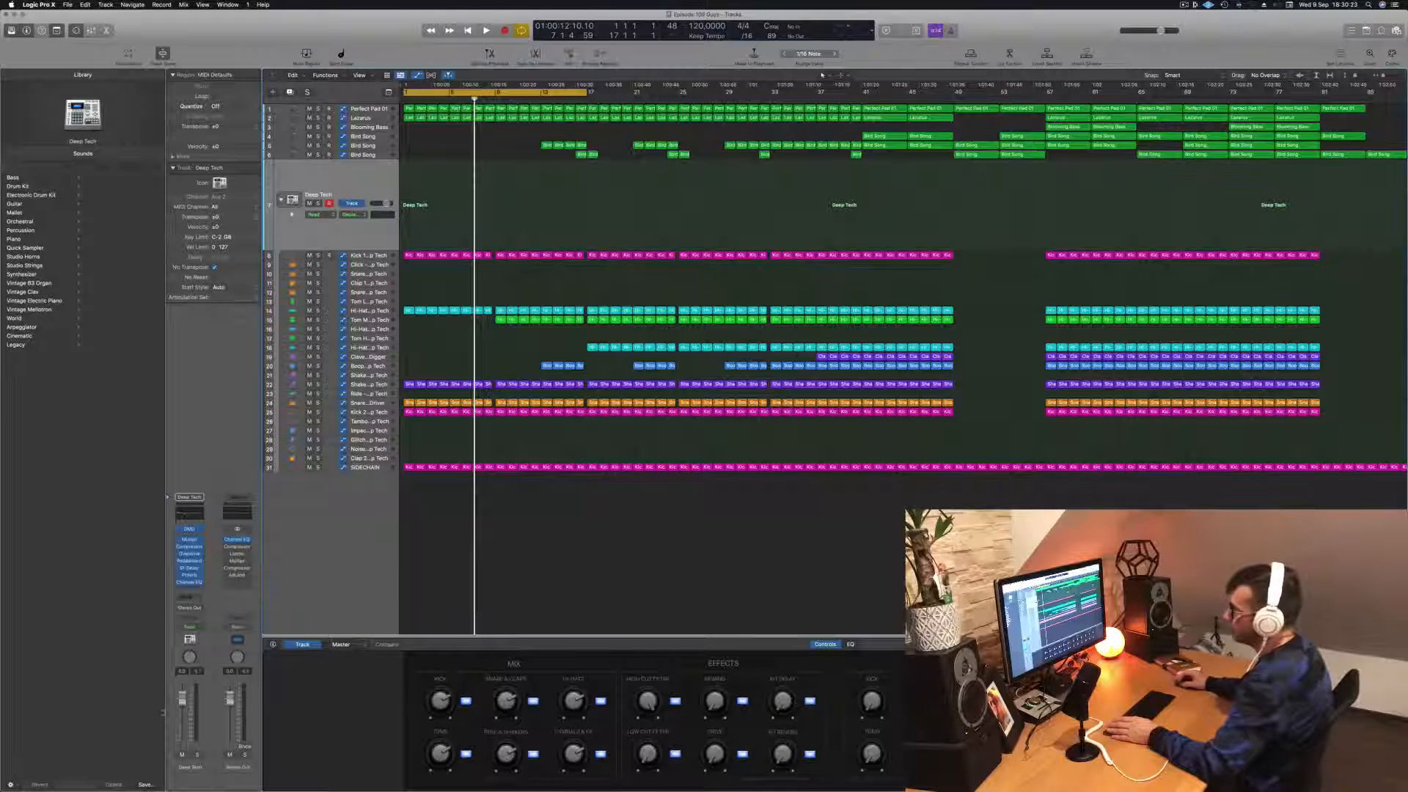
click(192, 629)
click(194, 634)
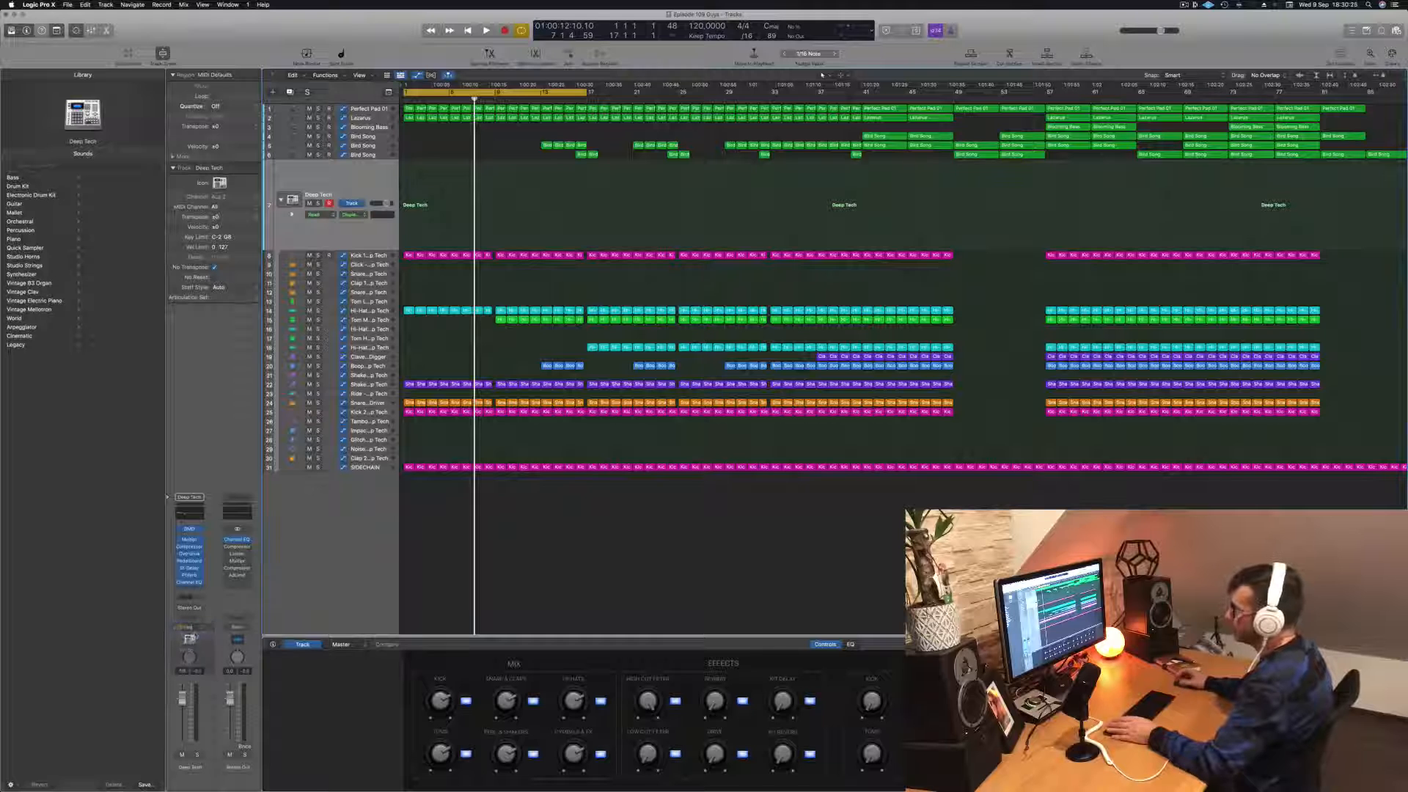
Step: Record a Low Cut Filter move on the Deep Tech track from bar 1 and place its automation point at bar 1 at 104 Hz
key(Return)
key(space)
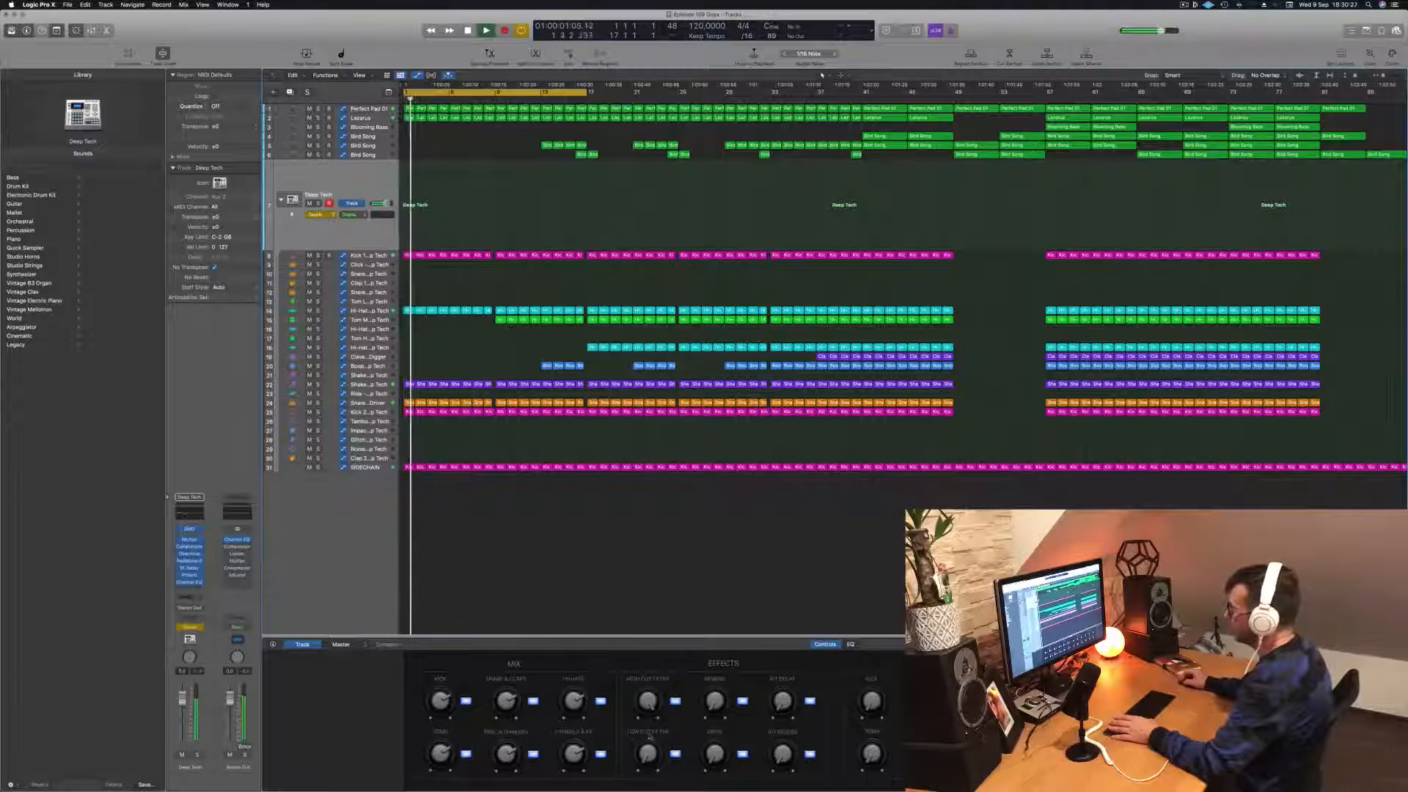
drag(648, 753, 648, 726)
key(space)
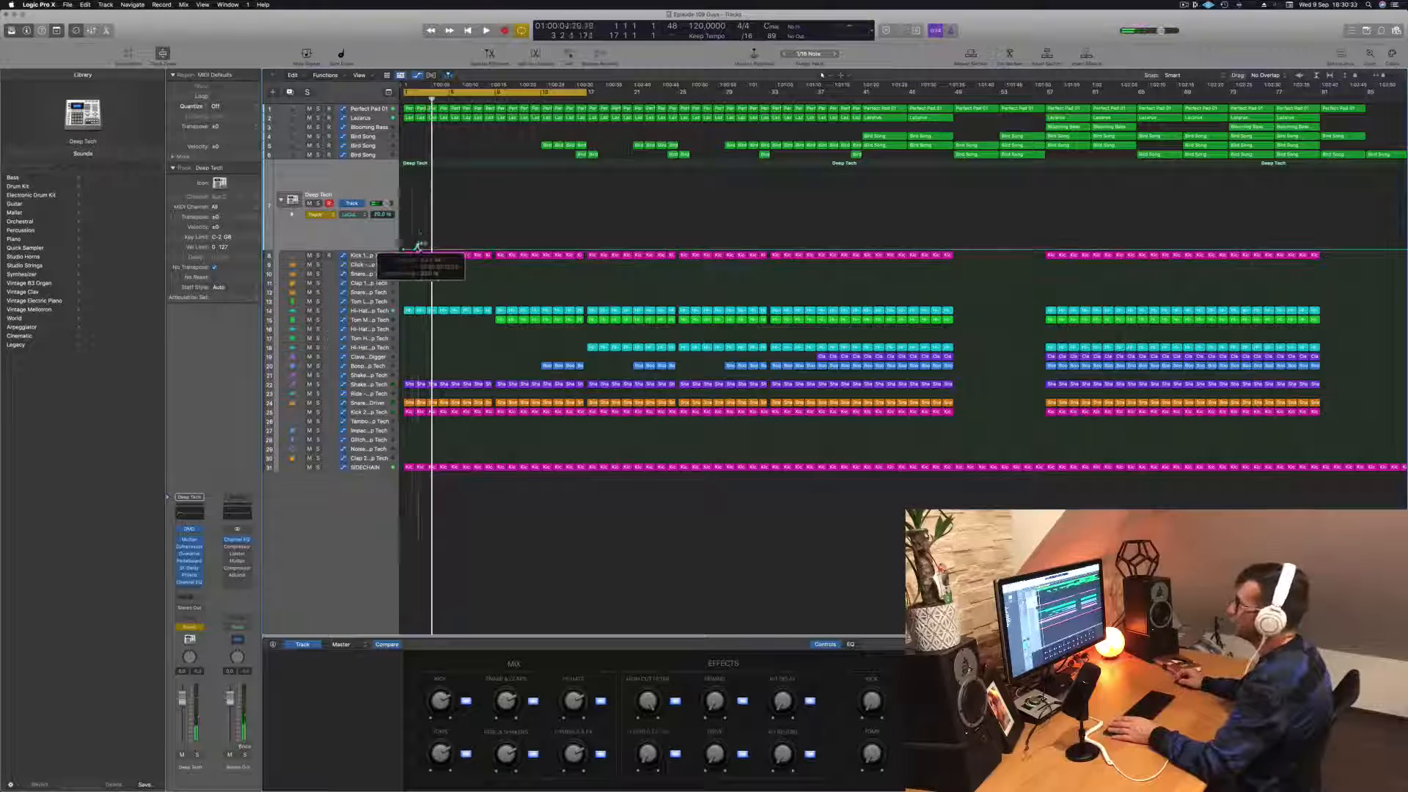
mouse_move(418, 245)
mouse_down()
mouse_move(402, 250)
mouse_move(403, 228)
mouse_up()
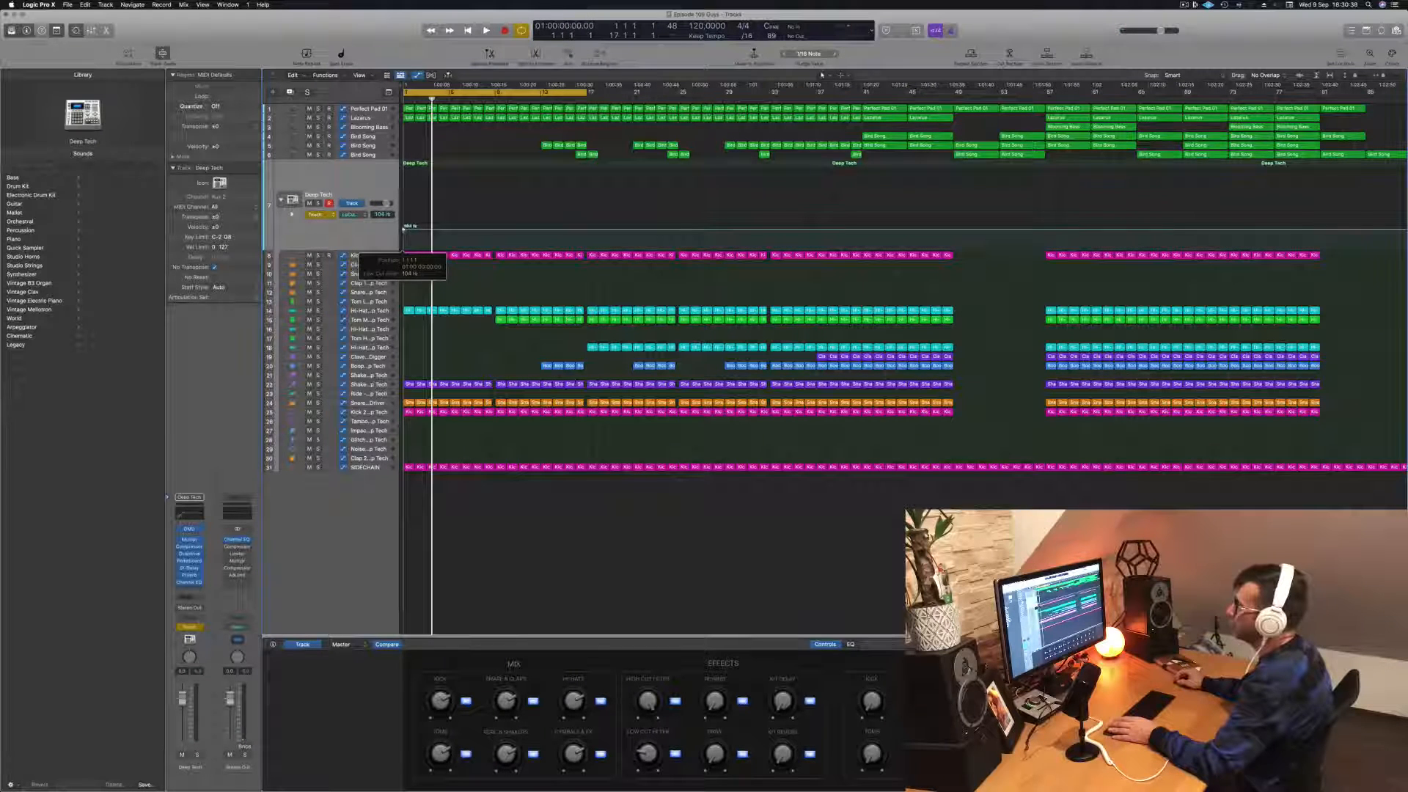
Step: Return the Deep Tech track's automation to Read mode, raise the low-cut point at bar 1 slightly, and listen from the start
click(316, 214)
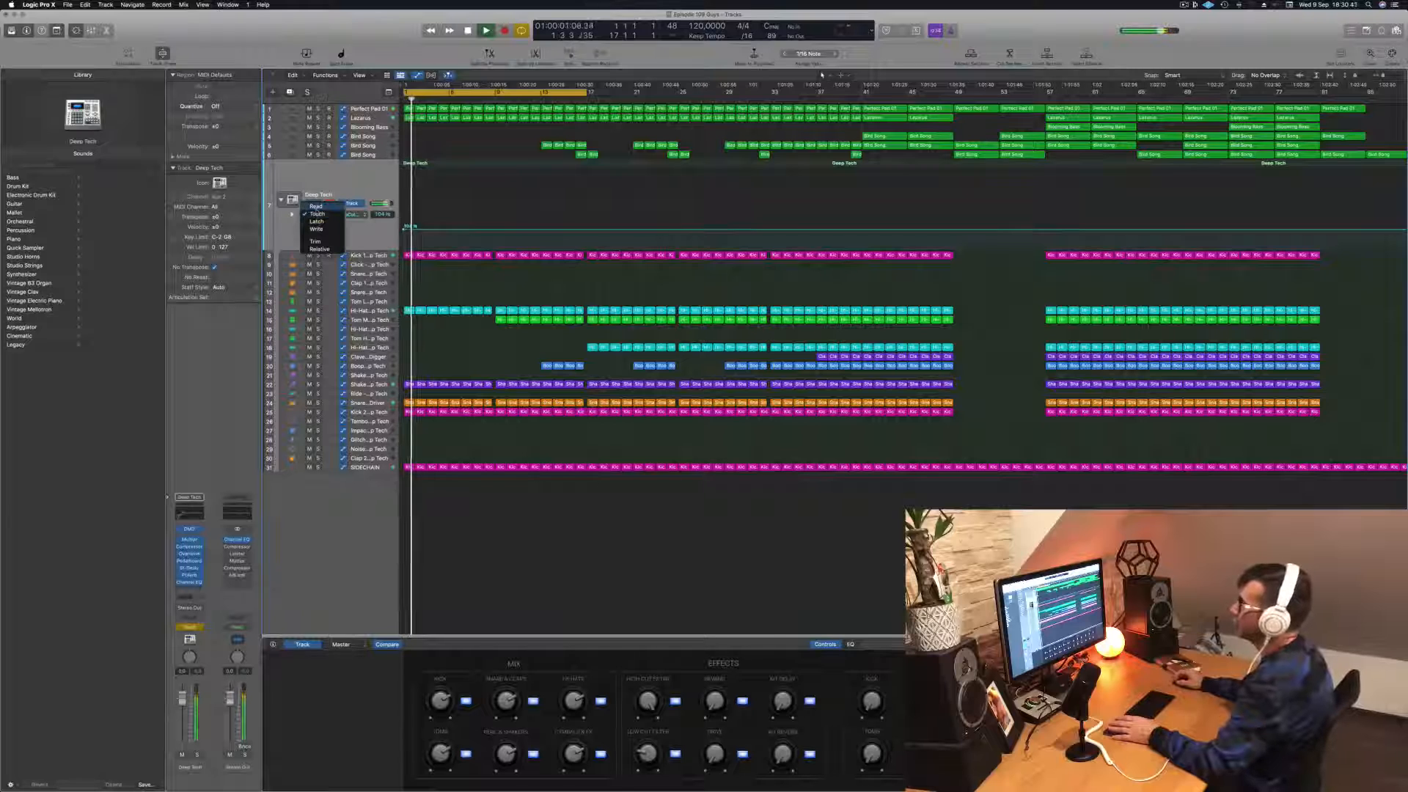
click(315, 206)
key(space)
drag(405, 229, 404, 227)
key(space)
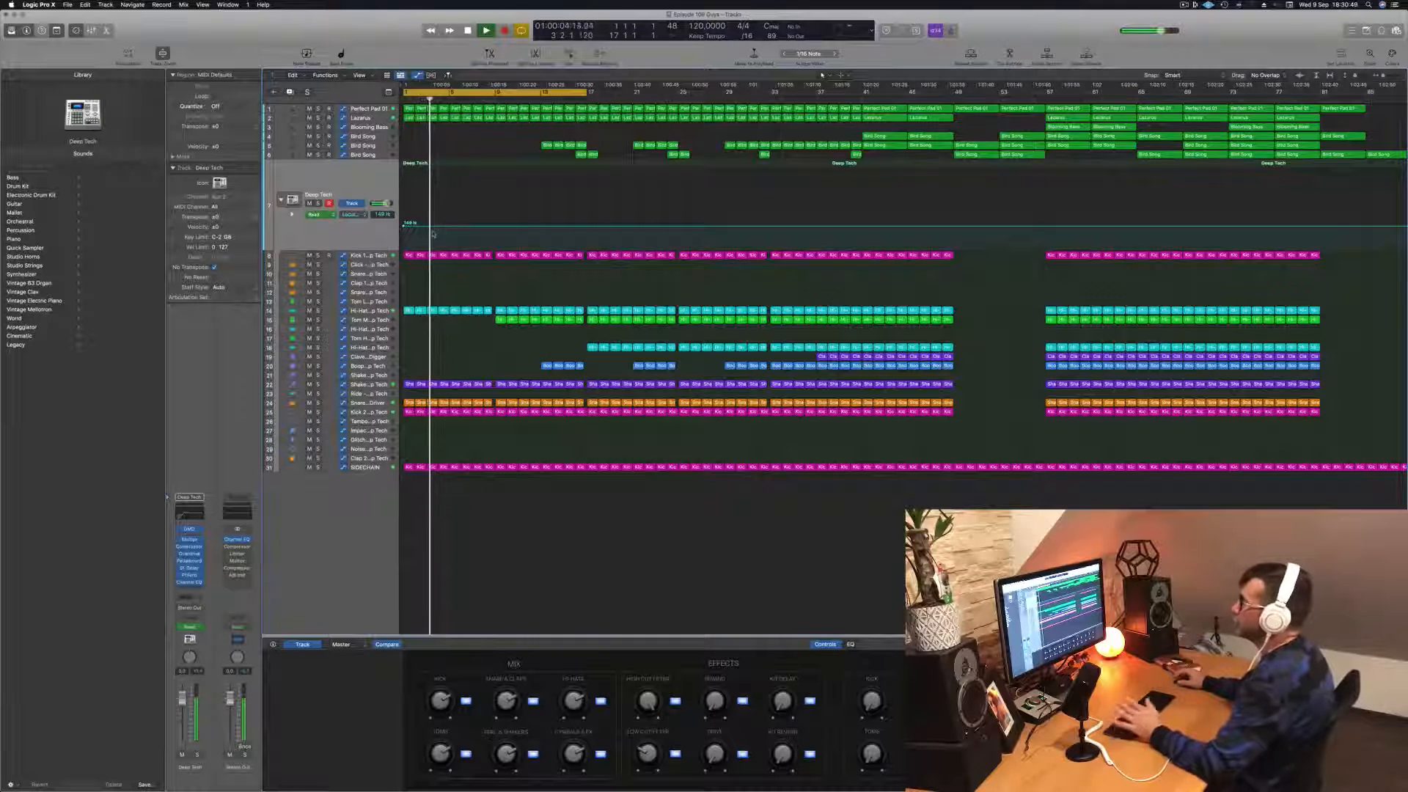
key(space)
key(space)
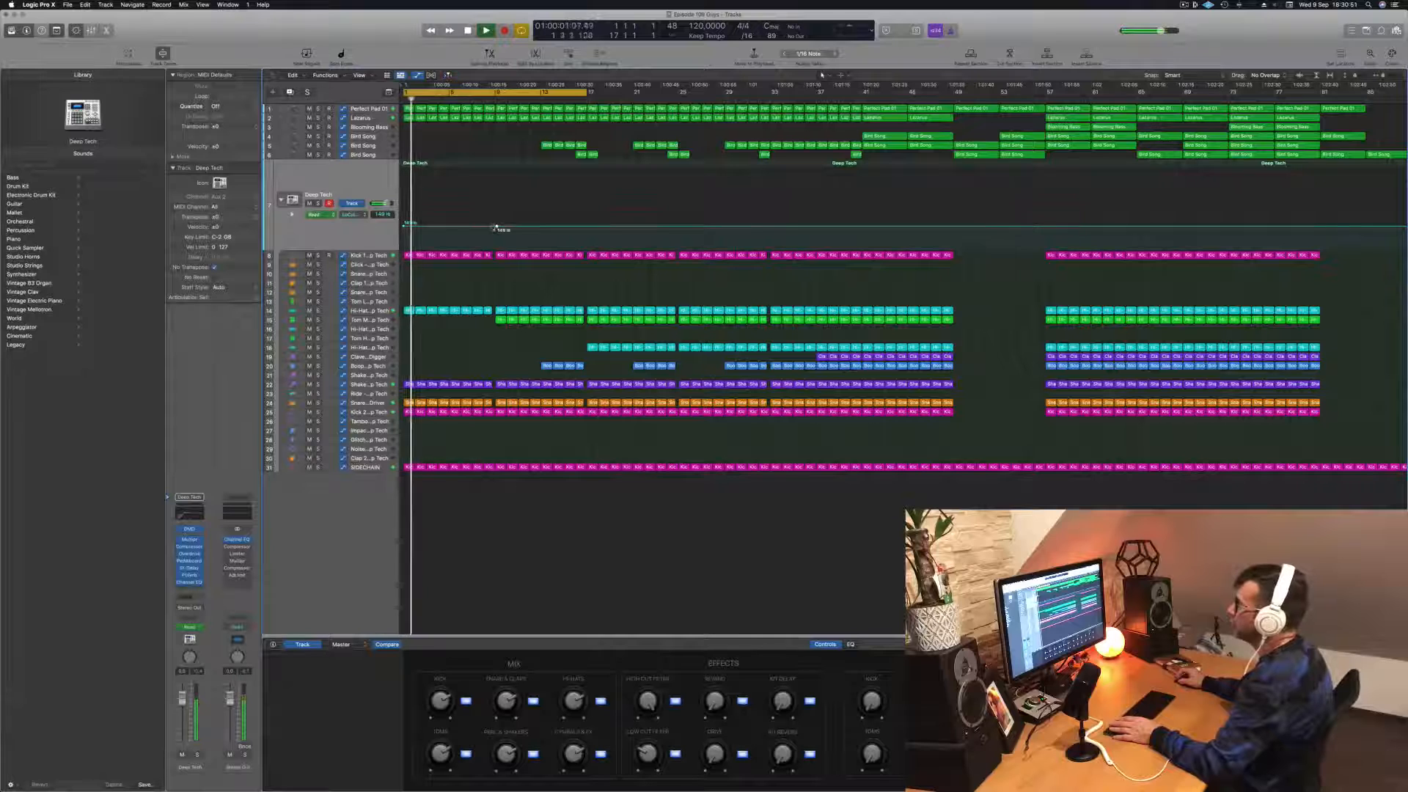
Step: Ramp the Deep Tech low-cut automation up to a peak at the end of bar 8, drop it back at bar 9, and save the project
drag(493, 228, 492, 208)
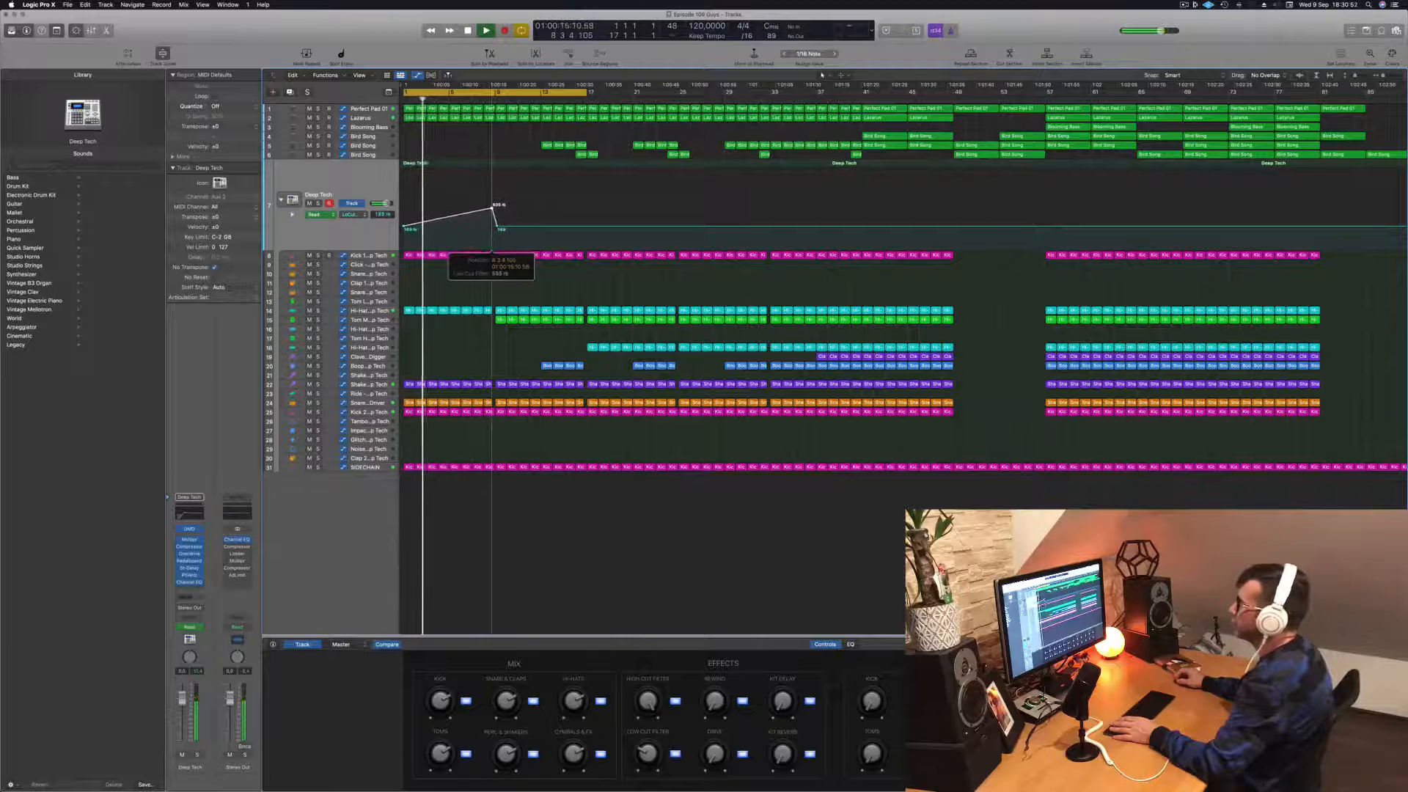
key(super+s)
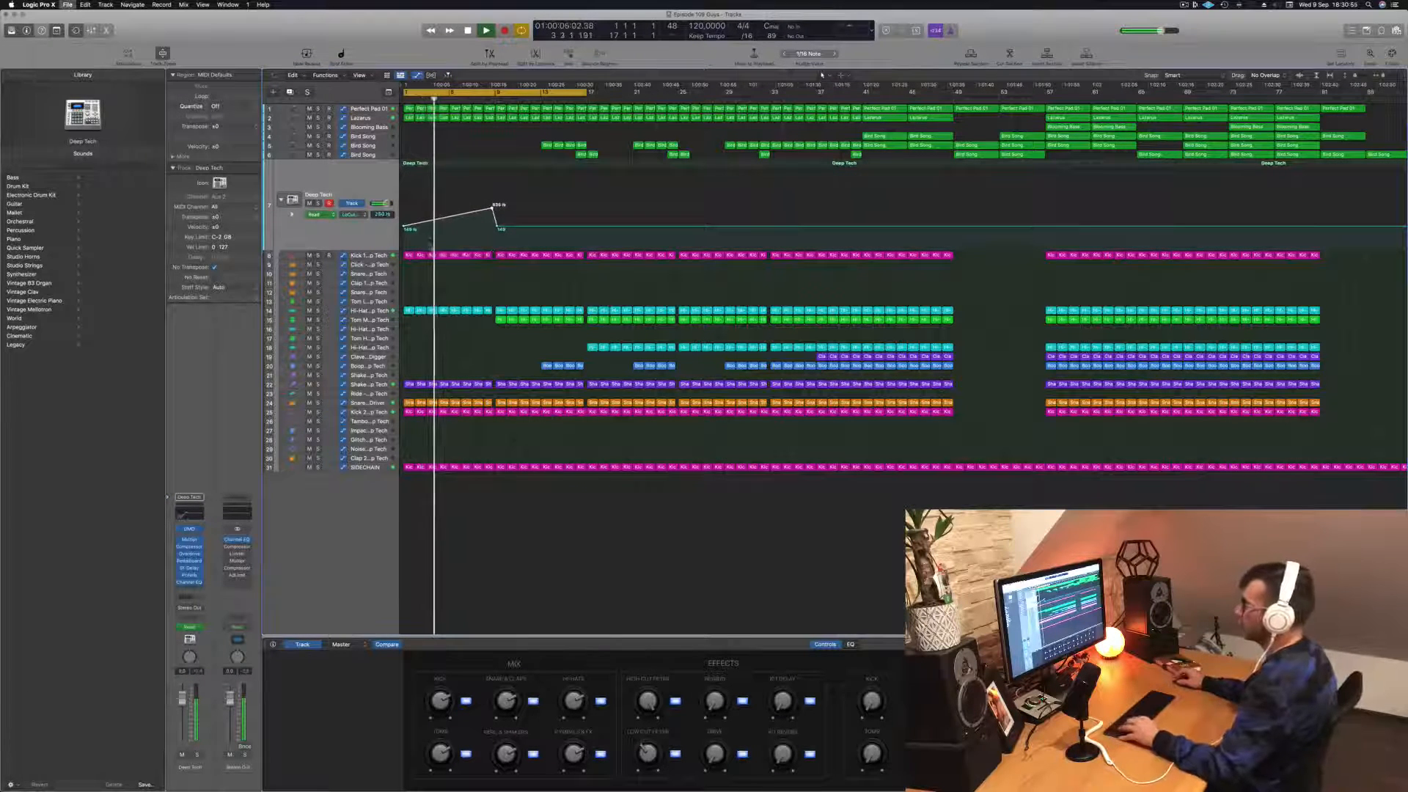
scroll(456, 238, up, 6)
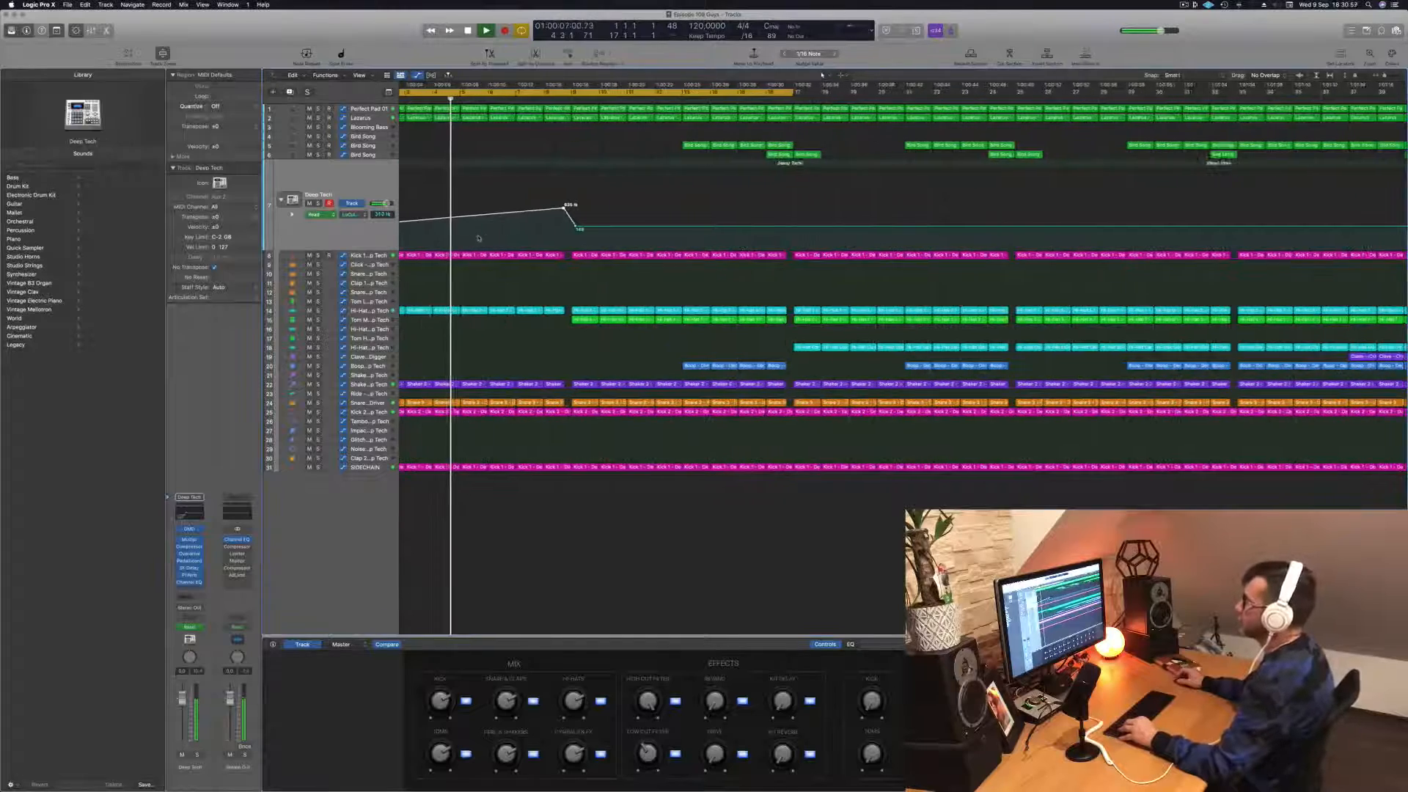
Step: Lower the Deep Tech low-cut automation point following the bar 8 peak and move it closer to the peak for a steeper drop
scroll(445, 181, down, 4)
scroll(445, 181, down, 3)
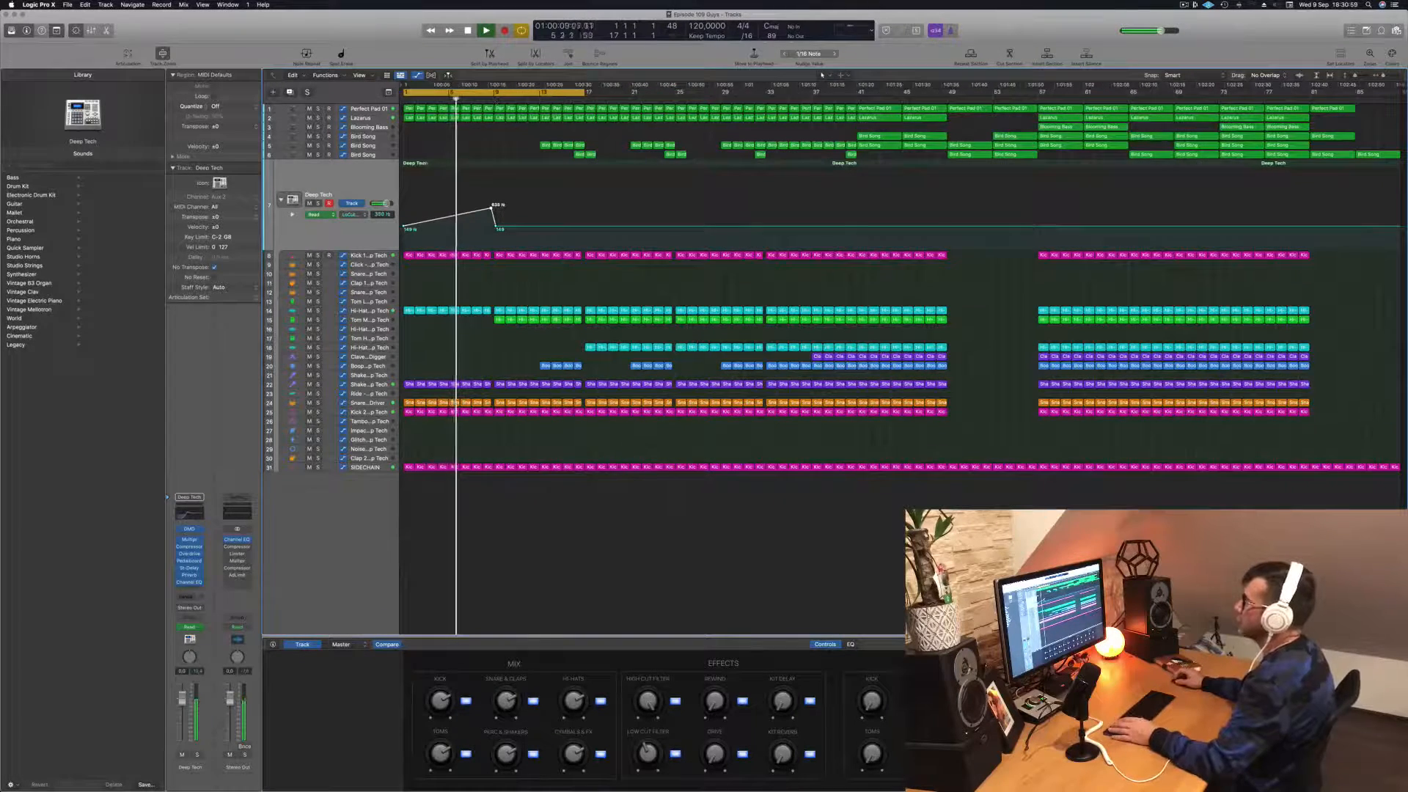
click(372, 108)
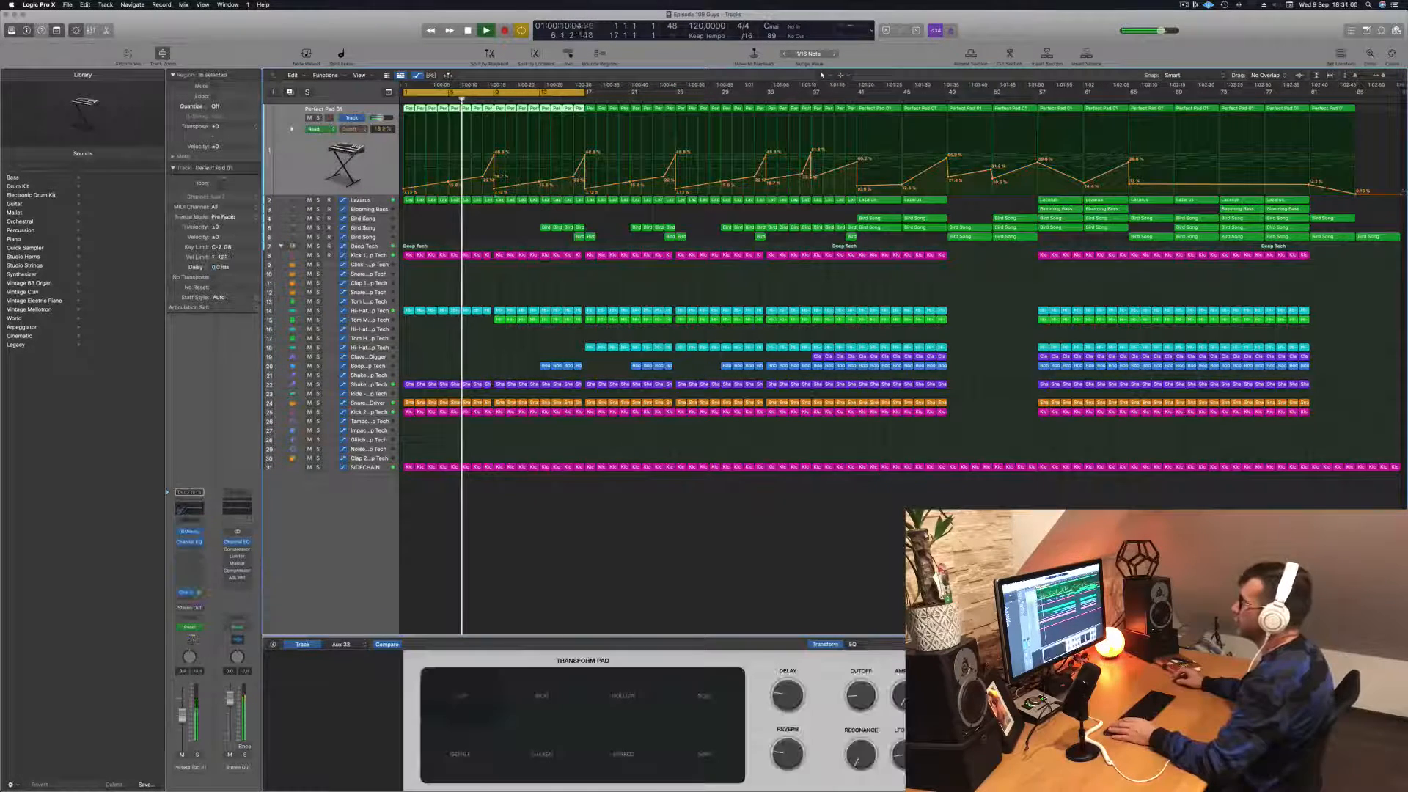
click(367, 255)
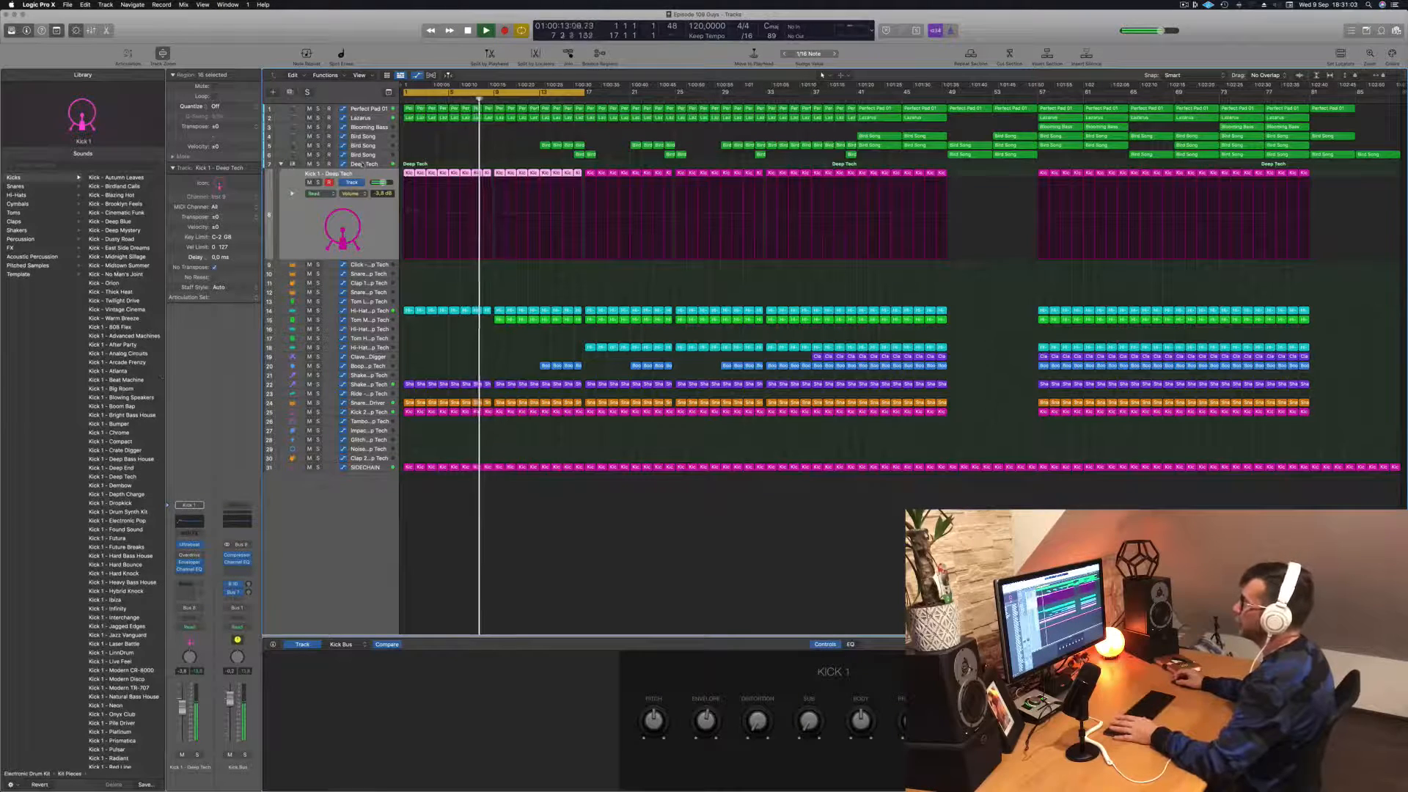
click(363, 164)
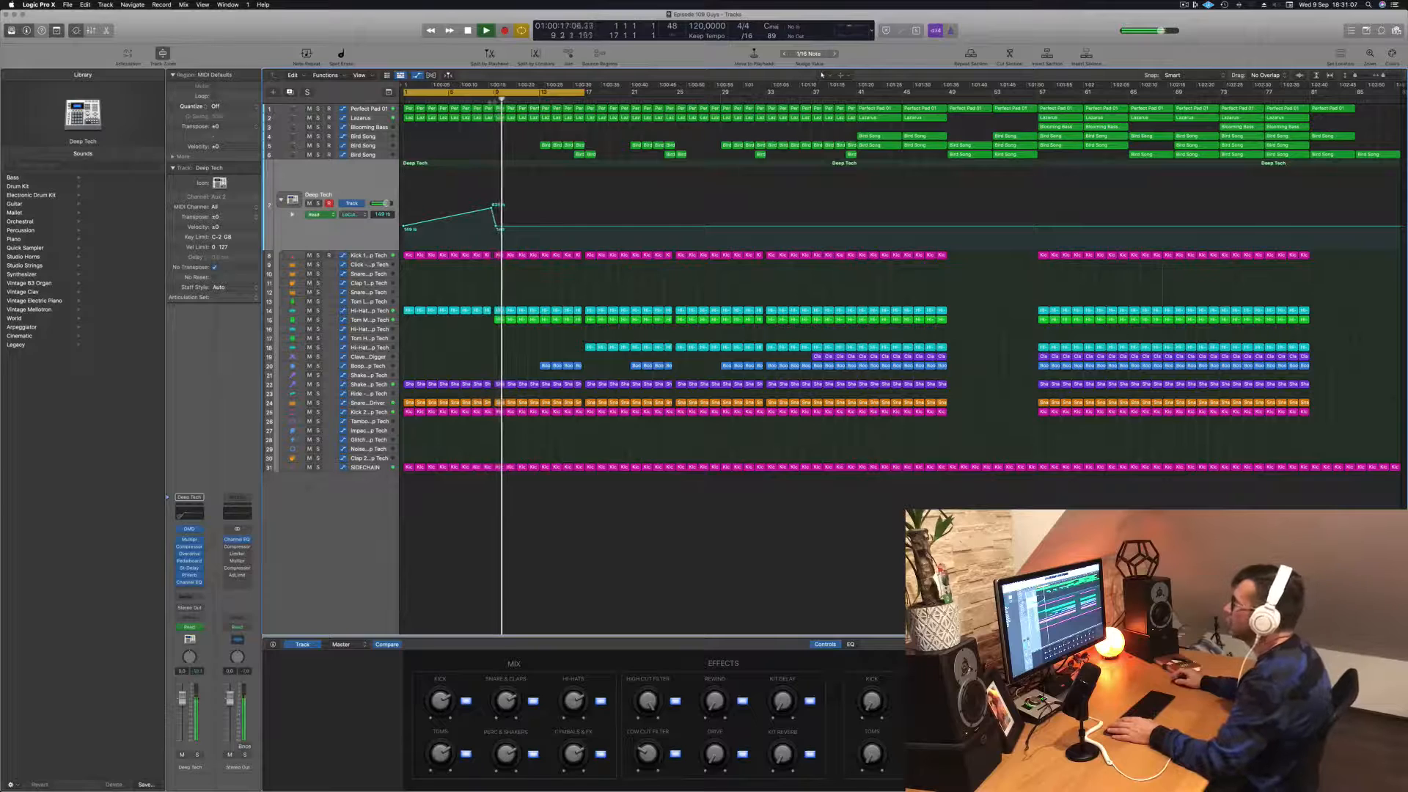
key(space)
key(super+Right)
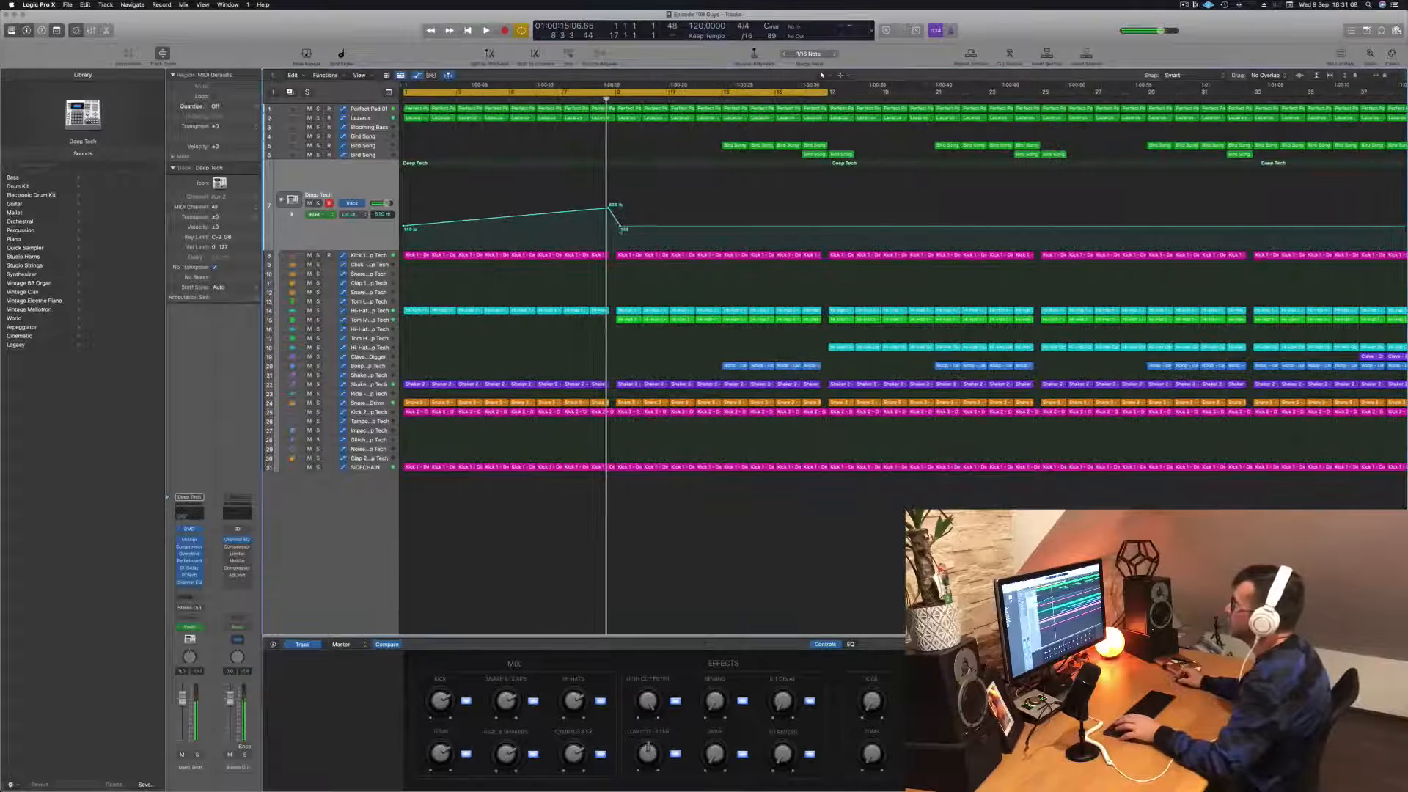
drag(623, 230, 616, 233)
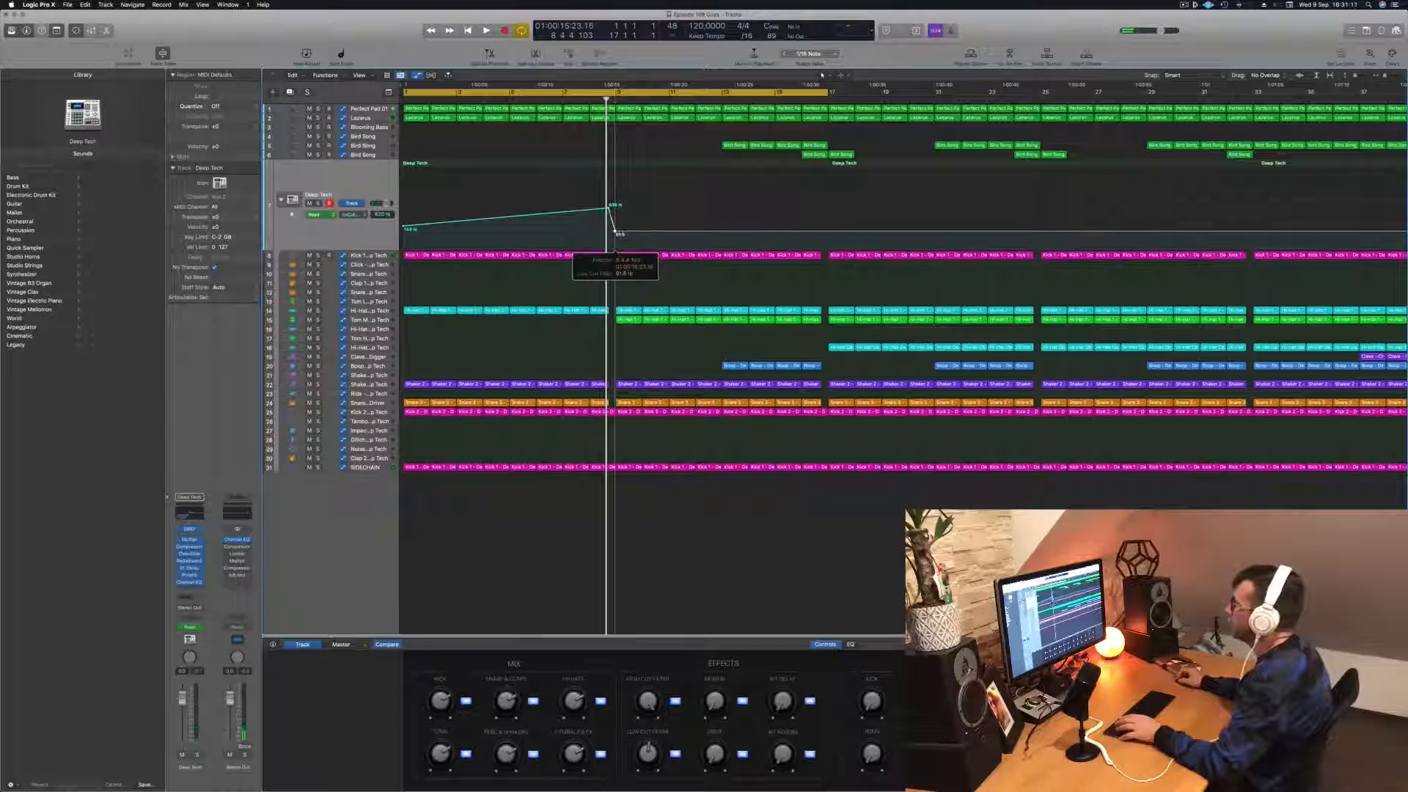
Step: Listen to the intro from bar 1 and inspect the Compressor plug-in on the Deep Tech track
key(space)
key(super+Left)
key(super+Left)
key(super+Left)
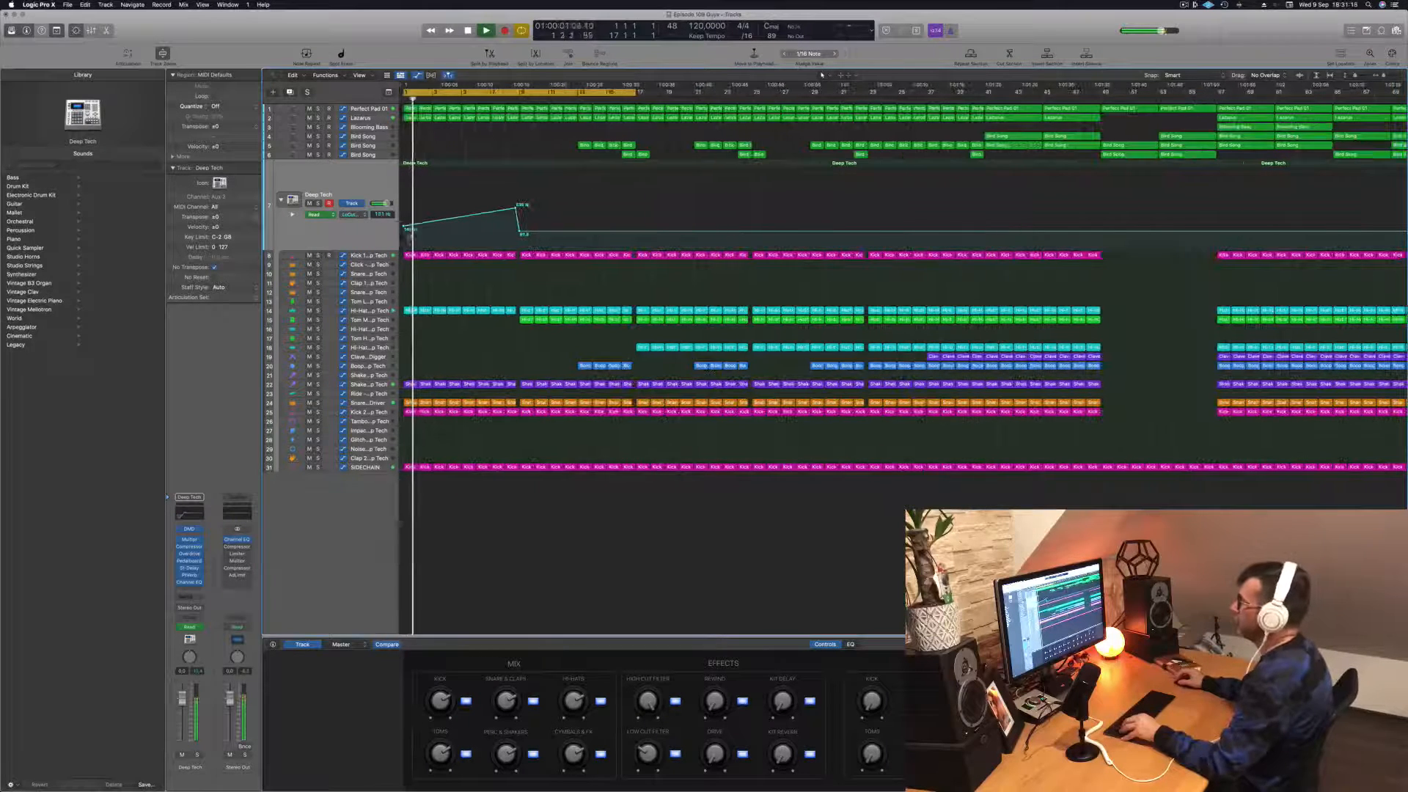
key(space)
key(space)
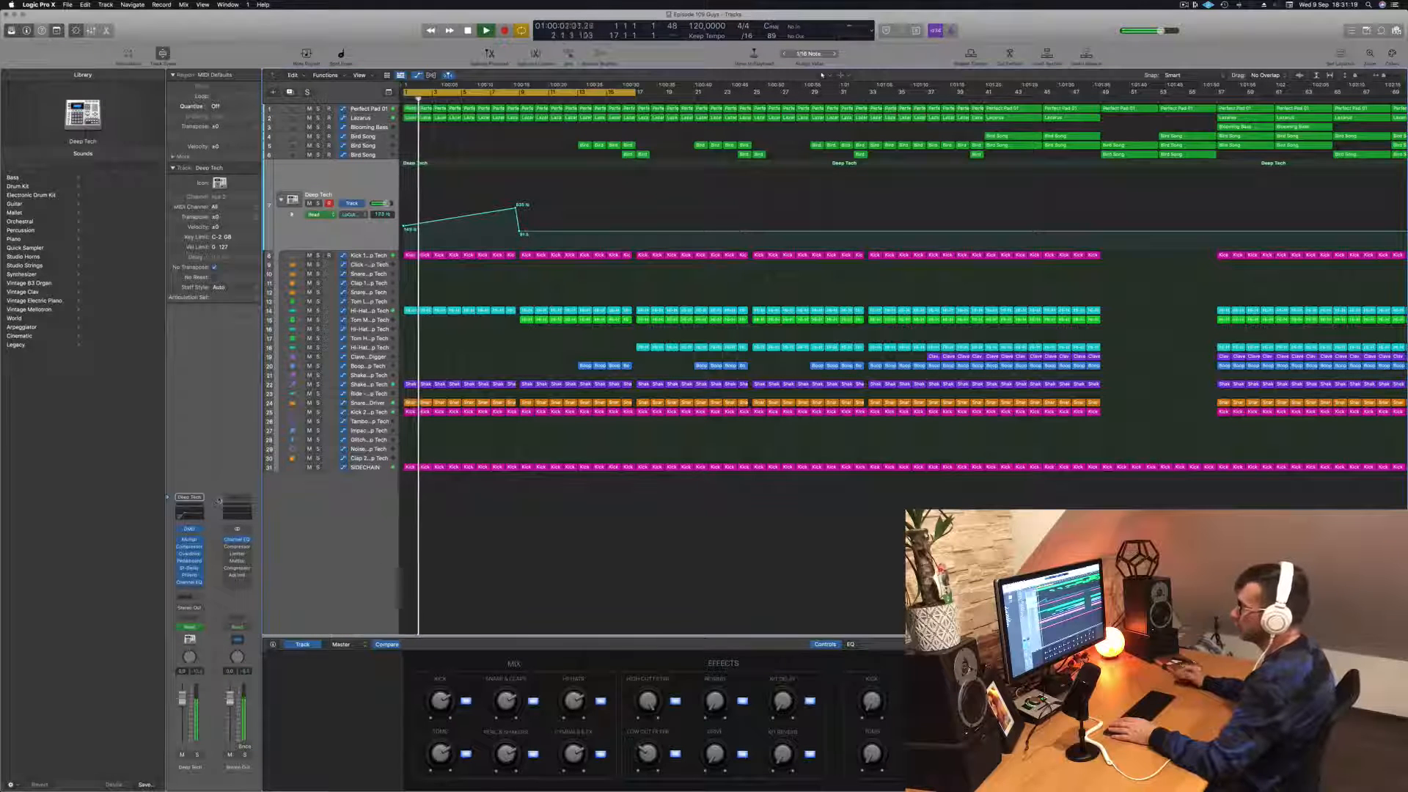
click(190, 548)
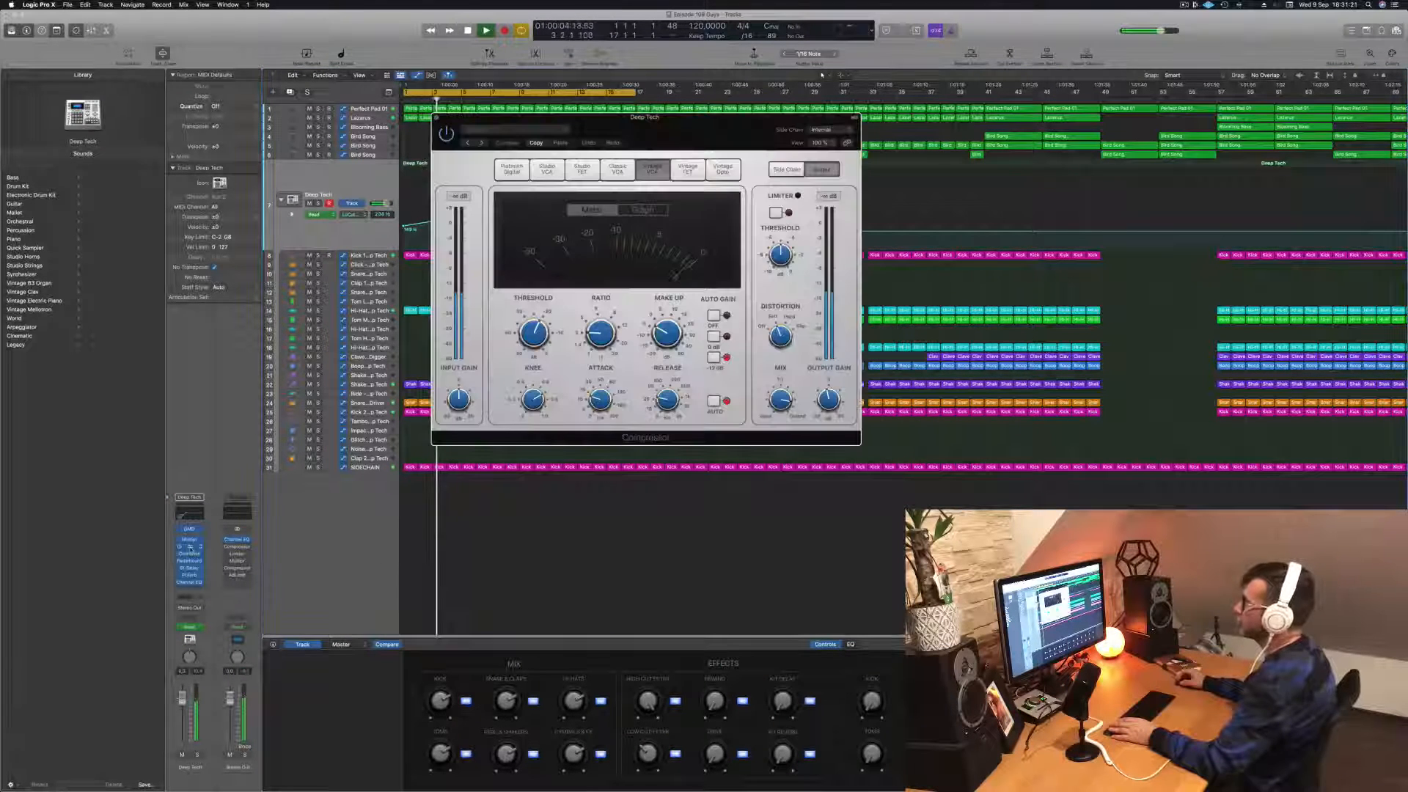
click(436, 118)
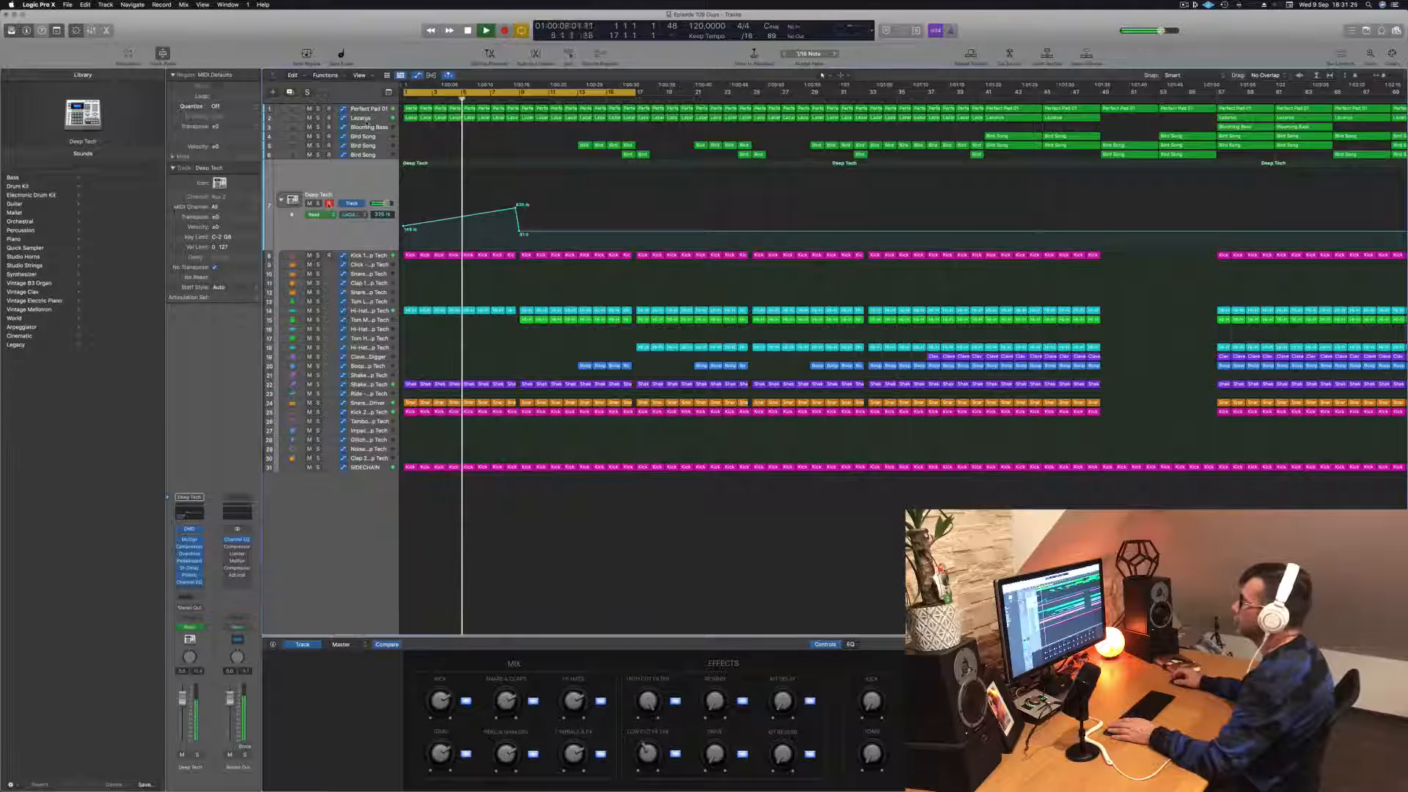
Step: Add a cutoff automation point at bar 7 on the Lazarus track and raise the curve to a peak at bar 9
click(360, 118)
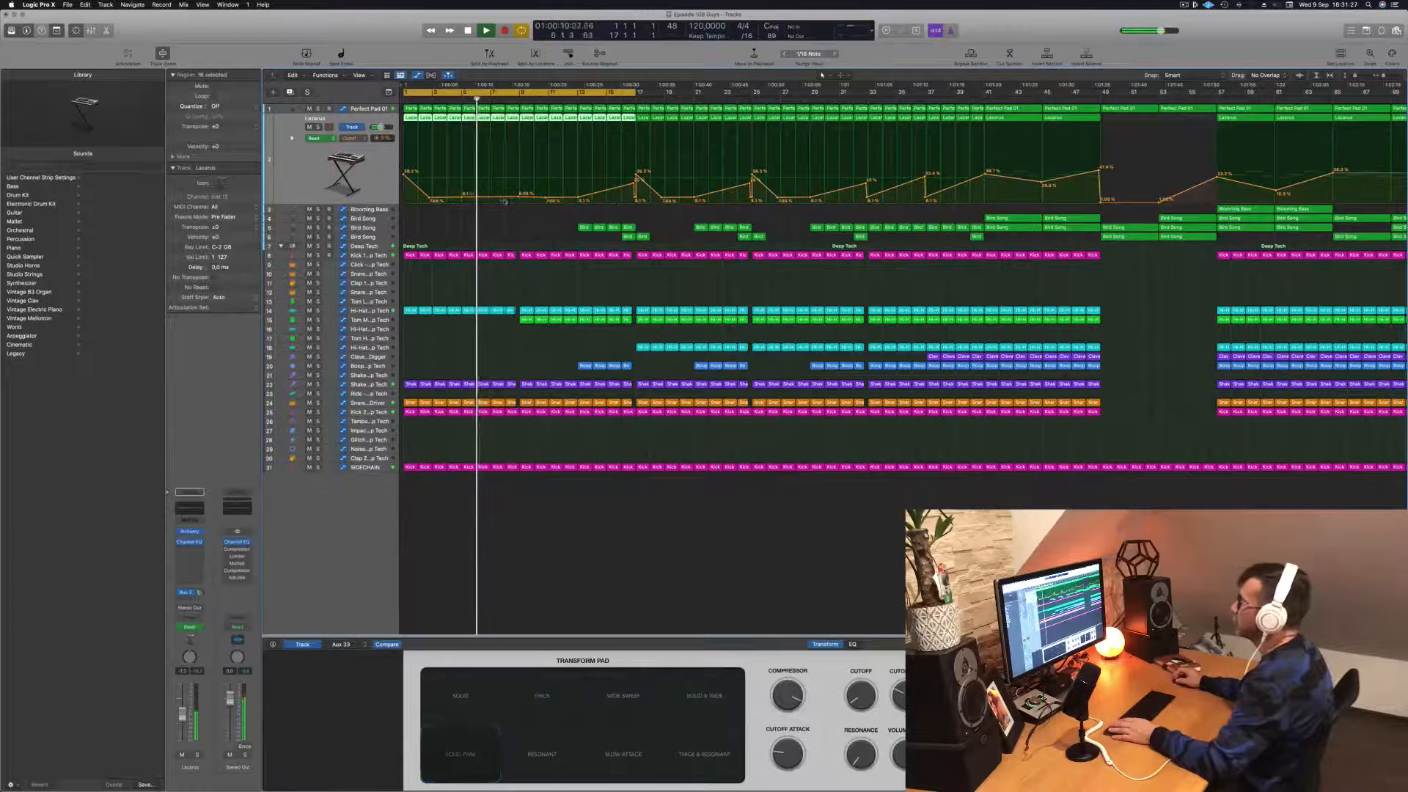
click(492, 197)
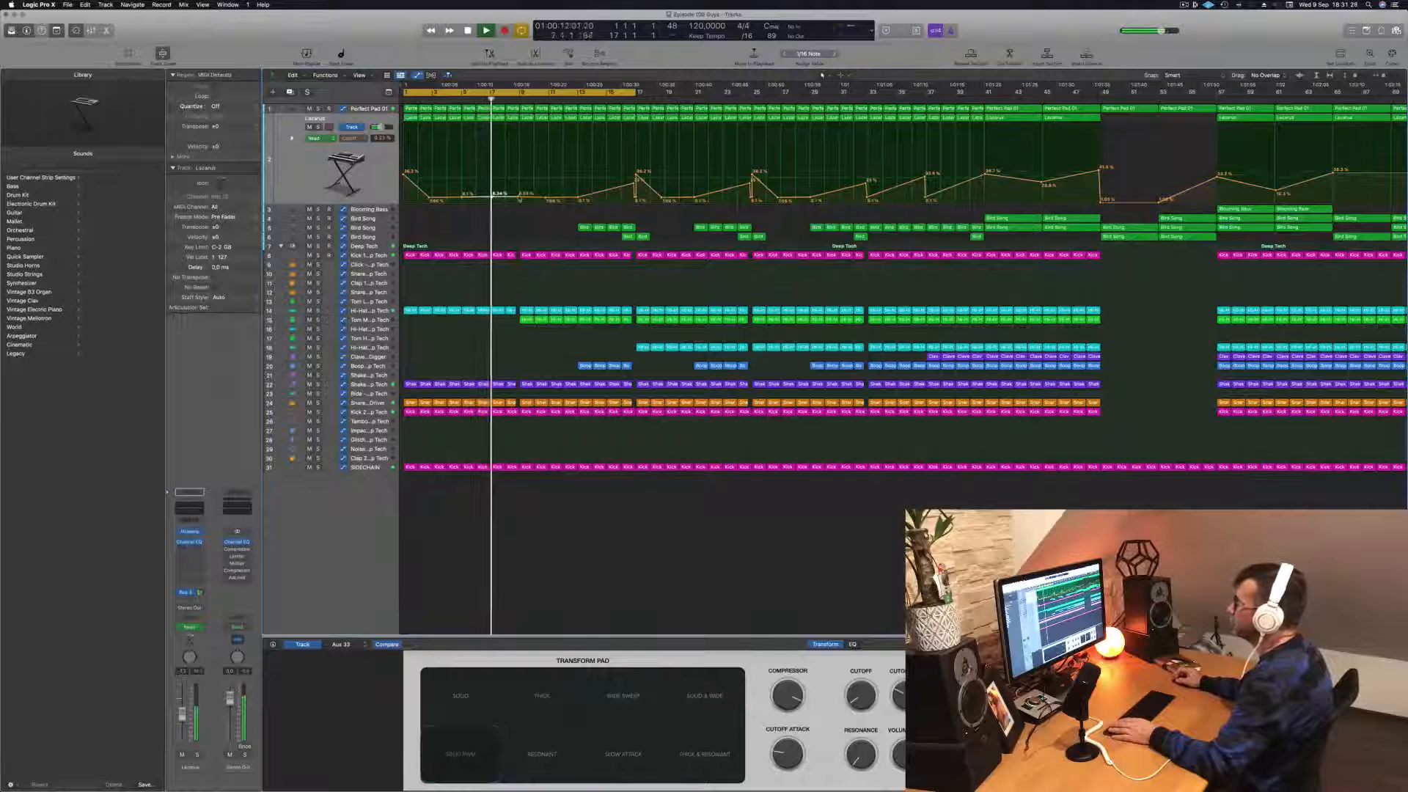
drag(519, 196, 520, 181)
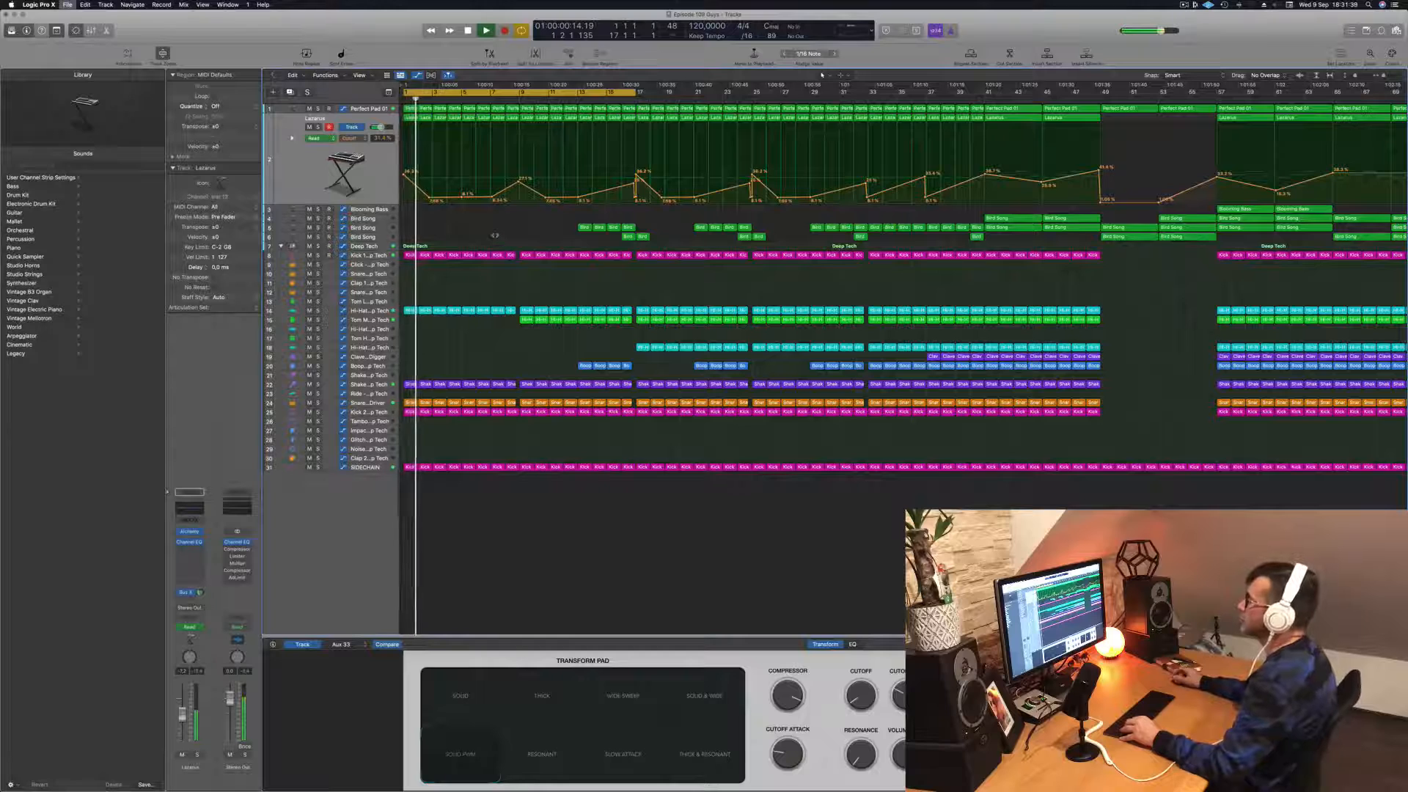
Step: Delete the blue percussion regions in bars 13 to 16 of the drum kit's track 20
key(super+Left)
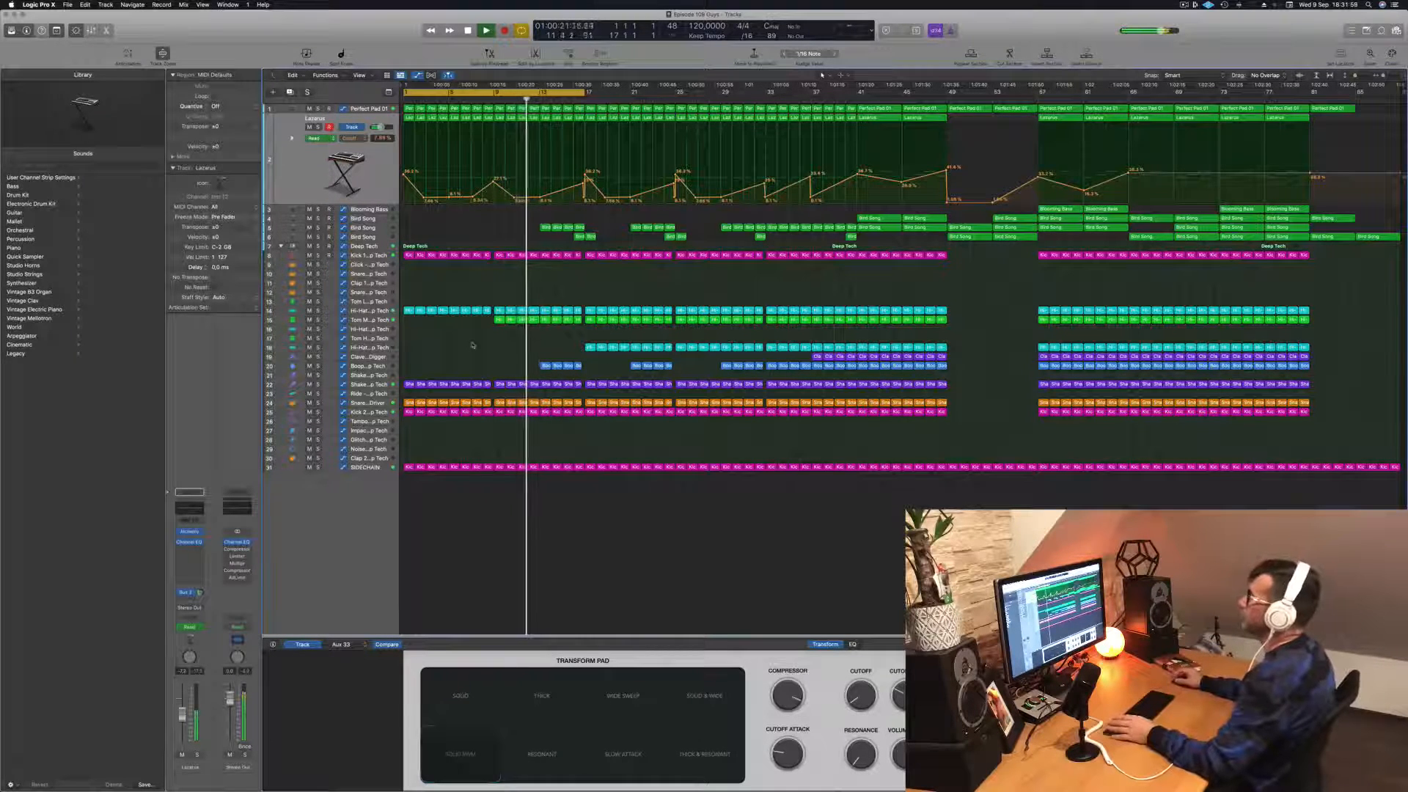
drag(498, 363, 555, 365)
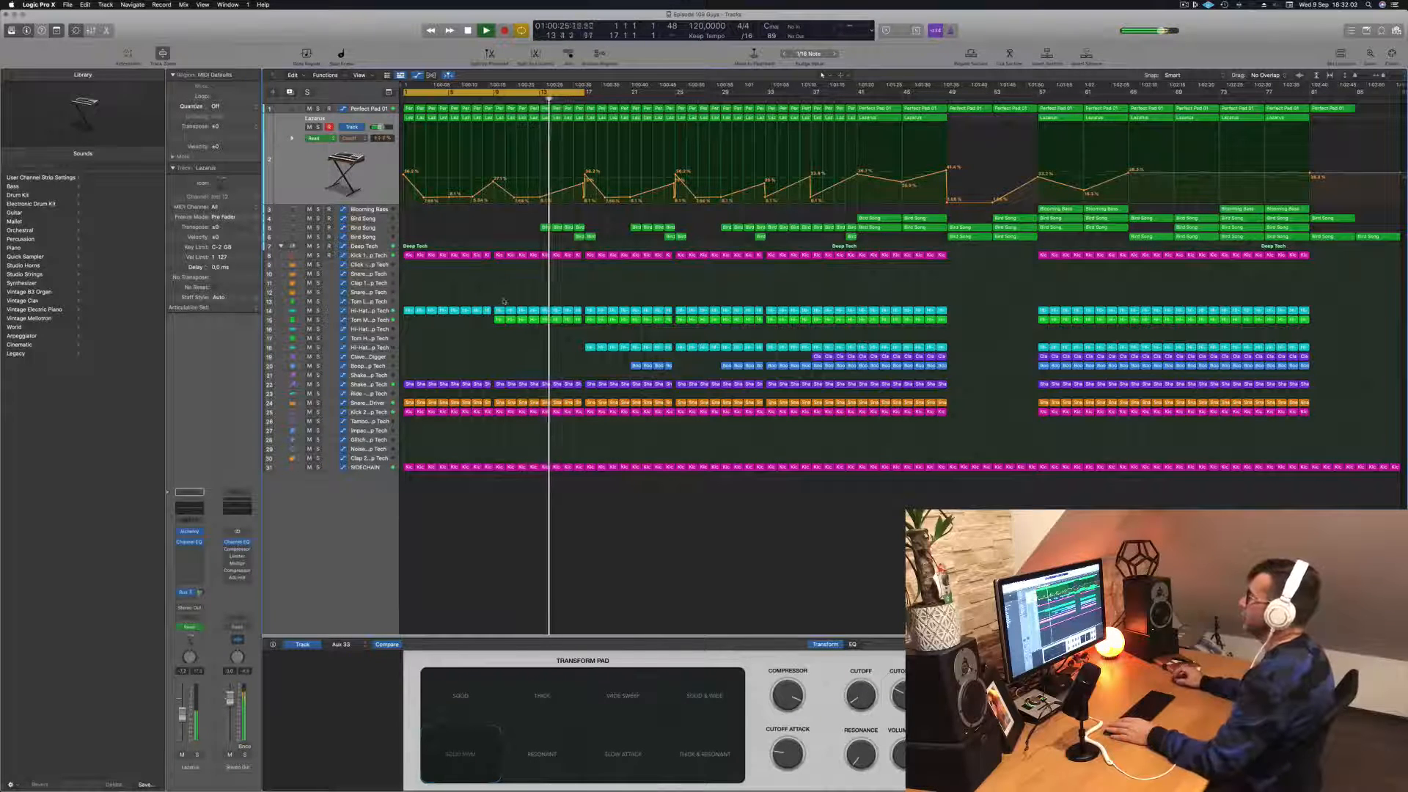
Step: Select the upper Bird Song track that starts at bar 13, extend the cycle range to bar 29, and play from about bar 13
click(365, 228)
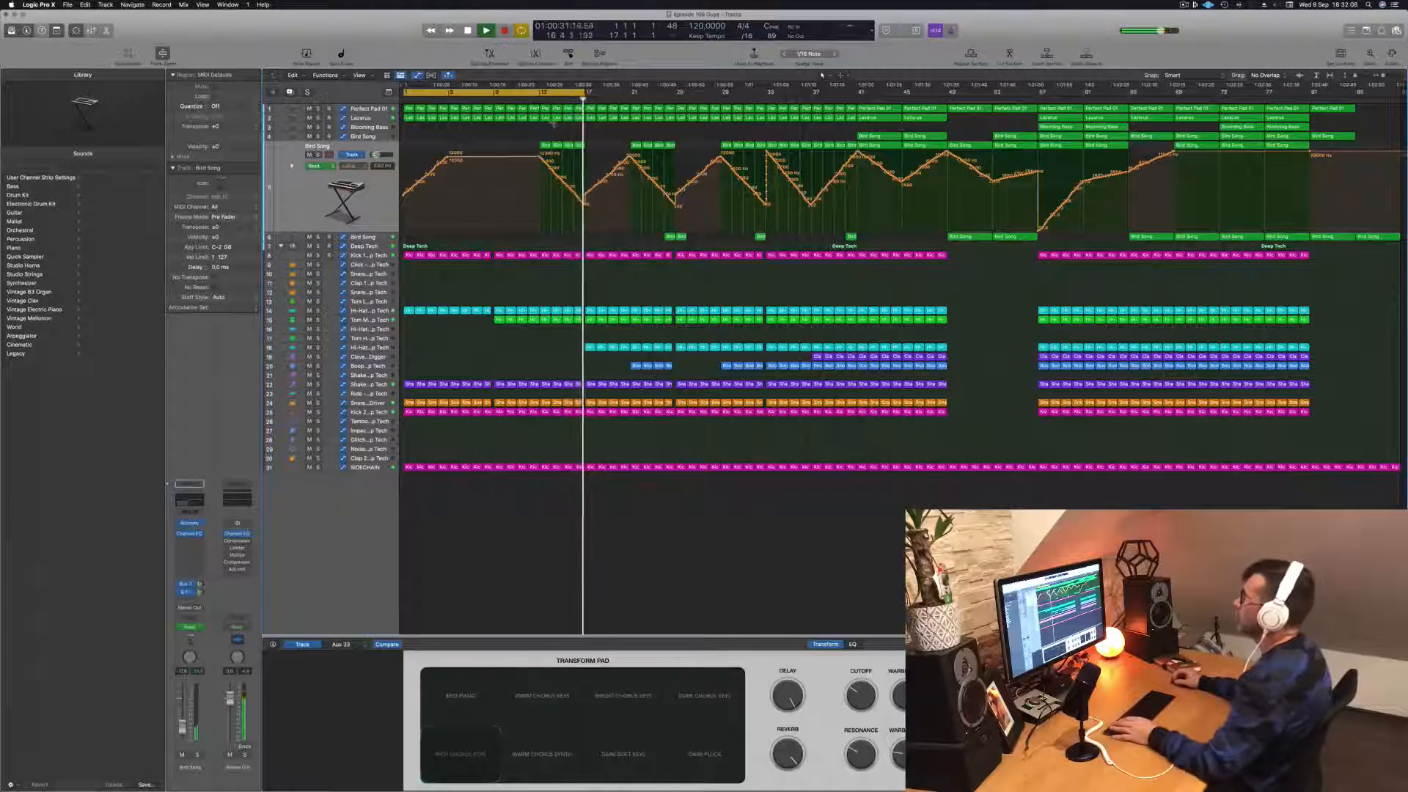
click(528, 99)
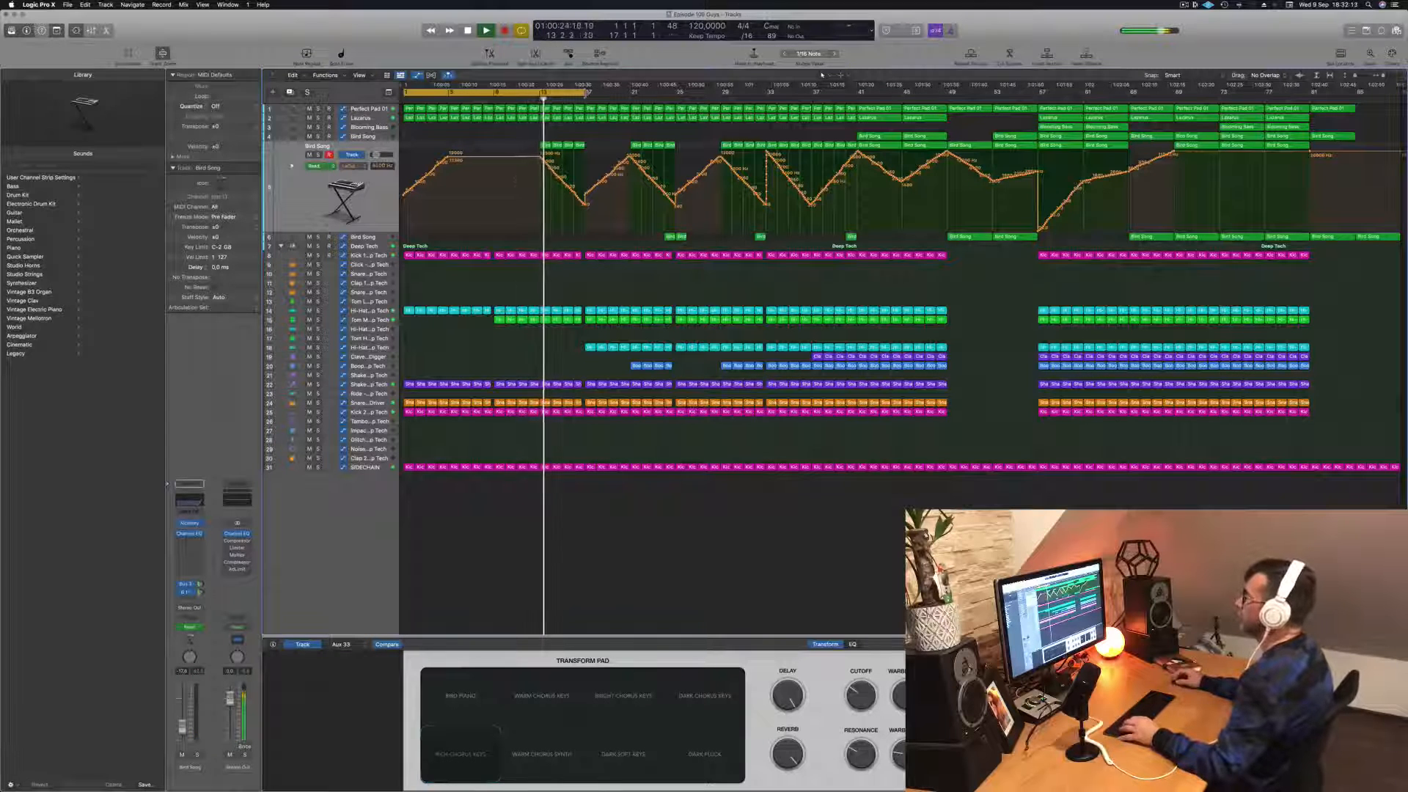
drag(584, 96, 719, 95)
scroll(694, 283, up, 5)
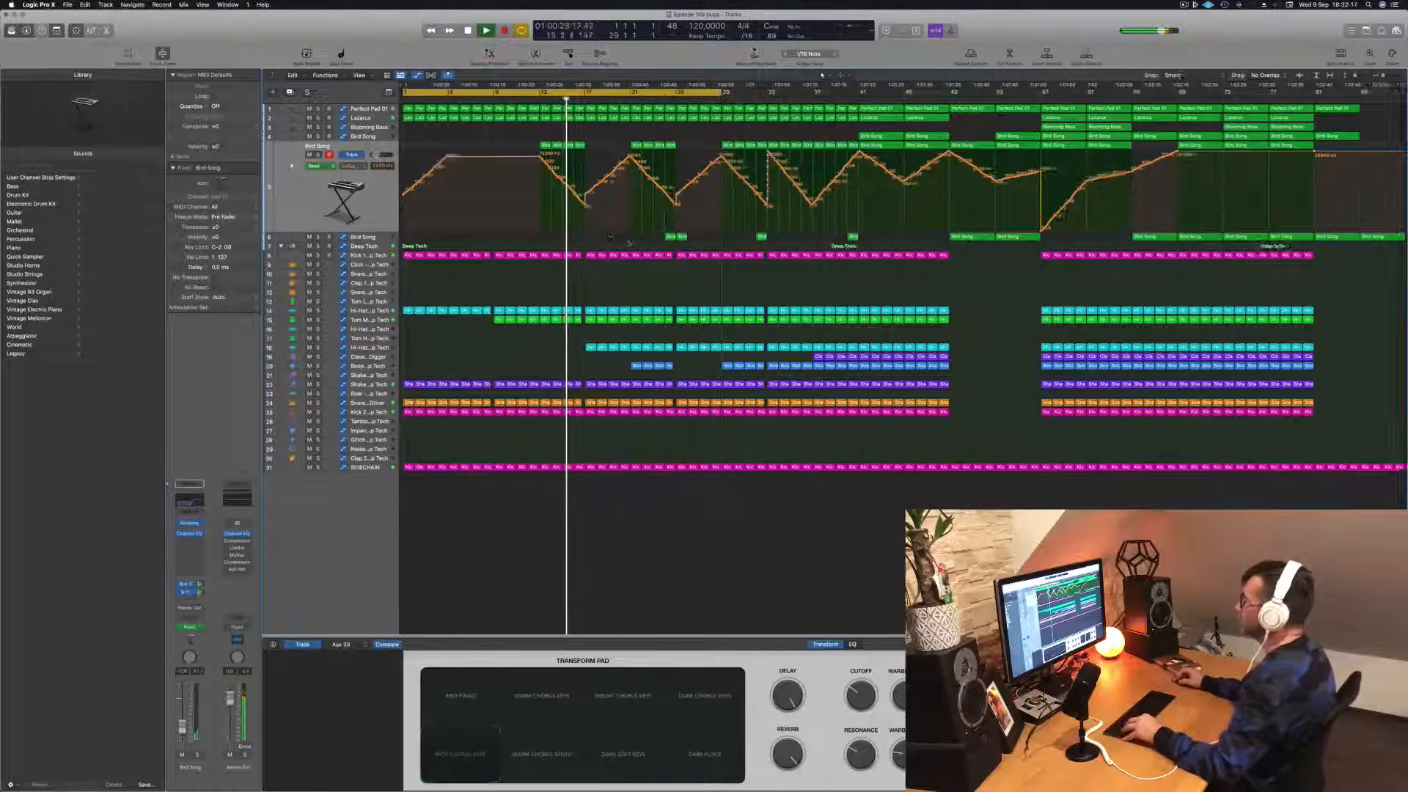
scroll(693, 283, down, 3)
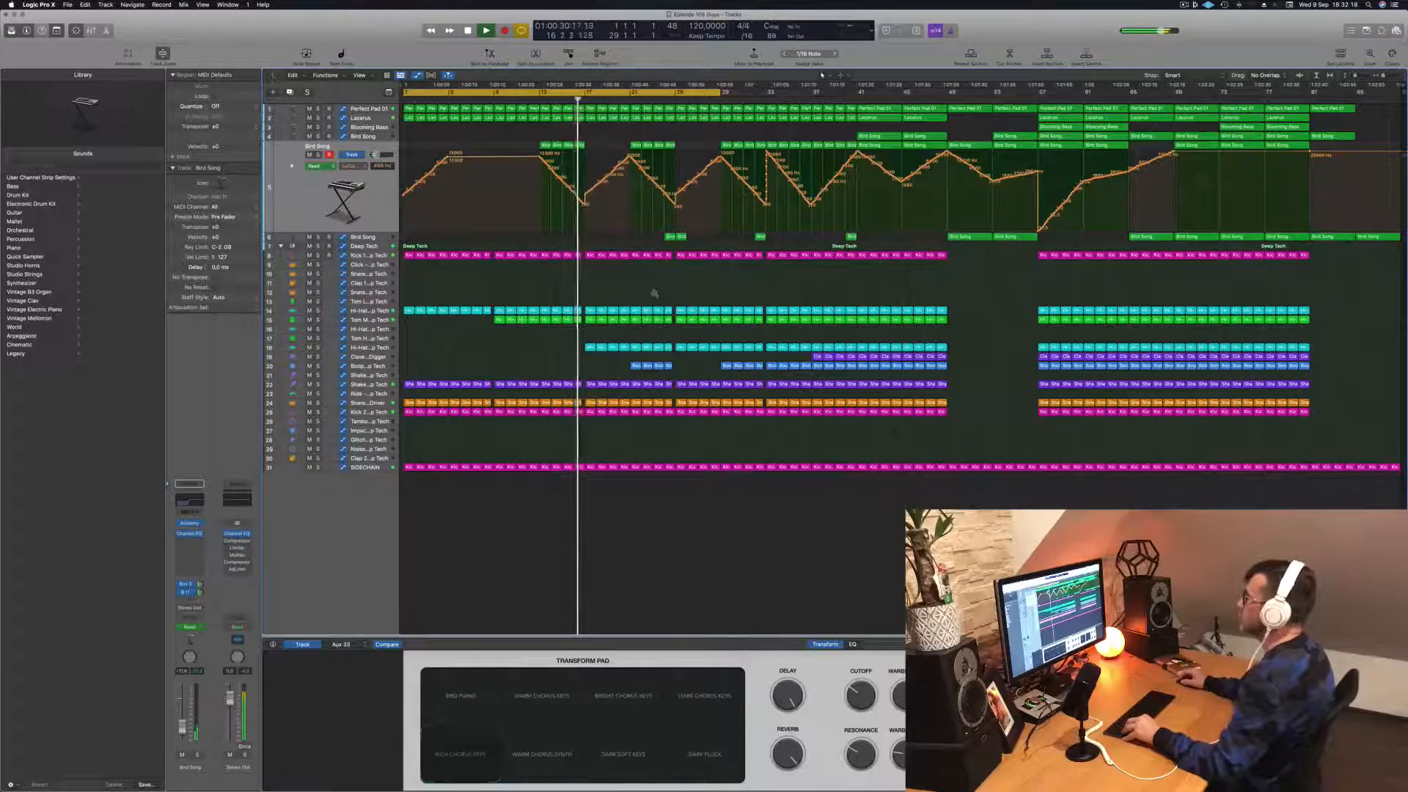
scroll(654, 294, up, 3)
scroll(630, 277, down, 3)
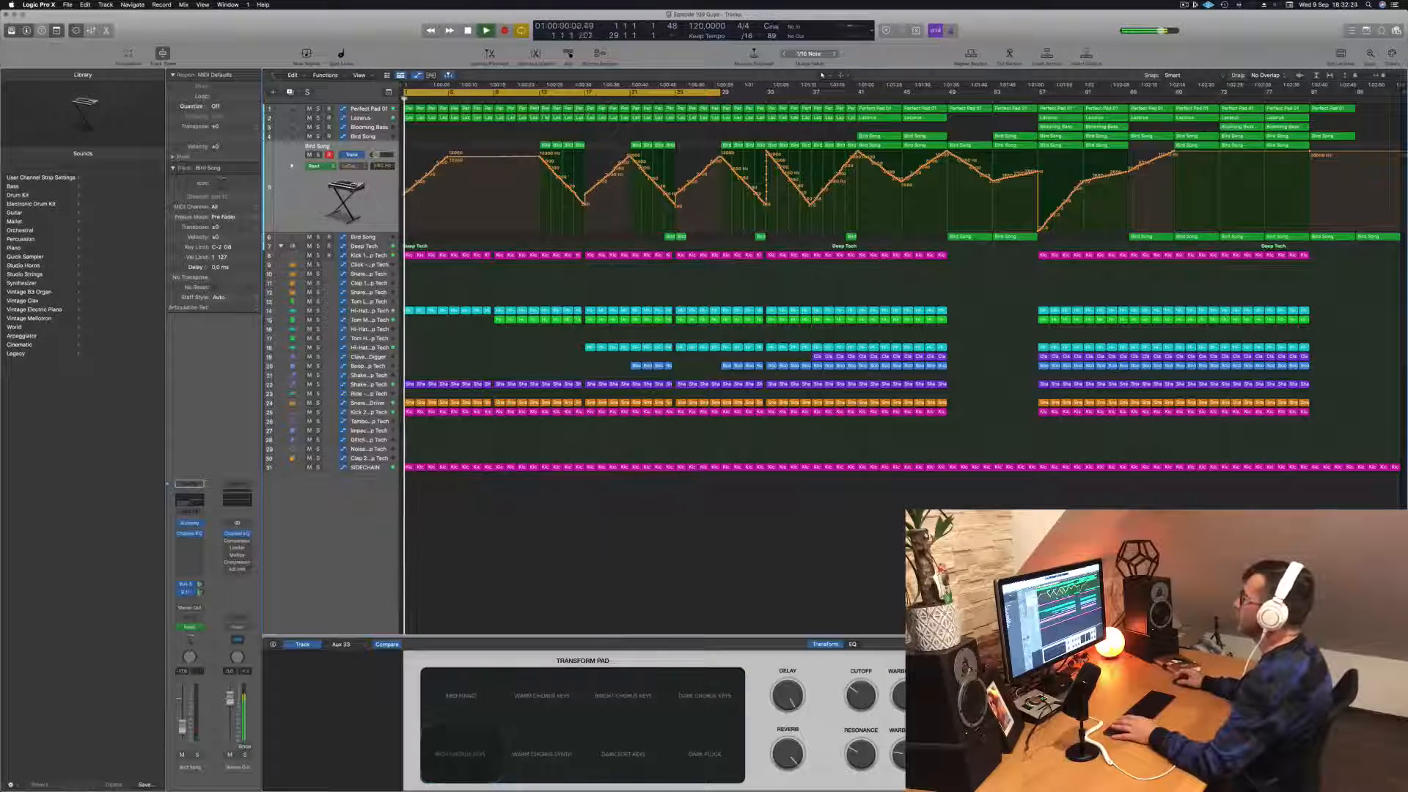
click(540, 99)
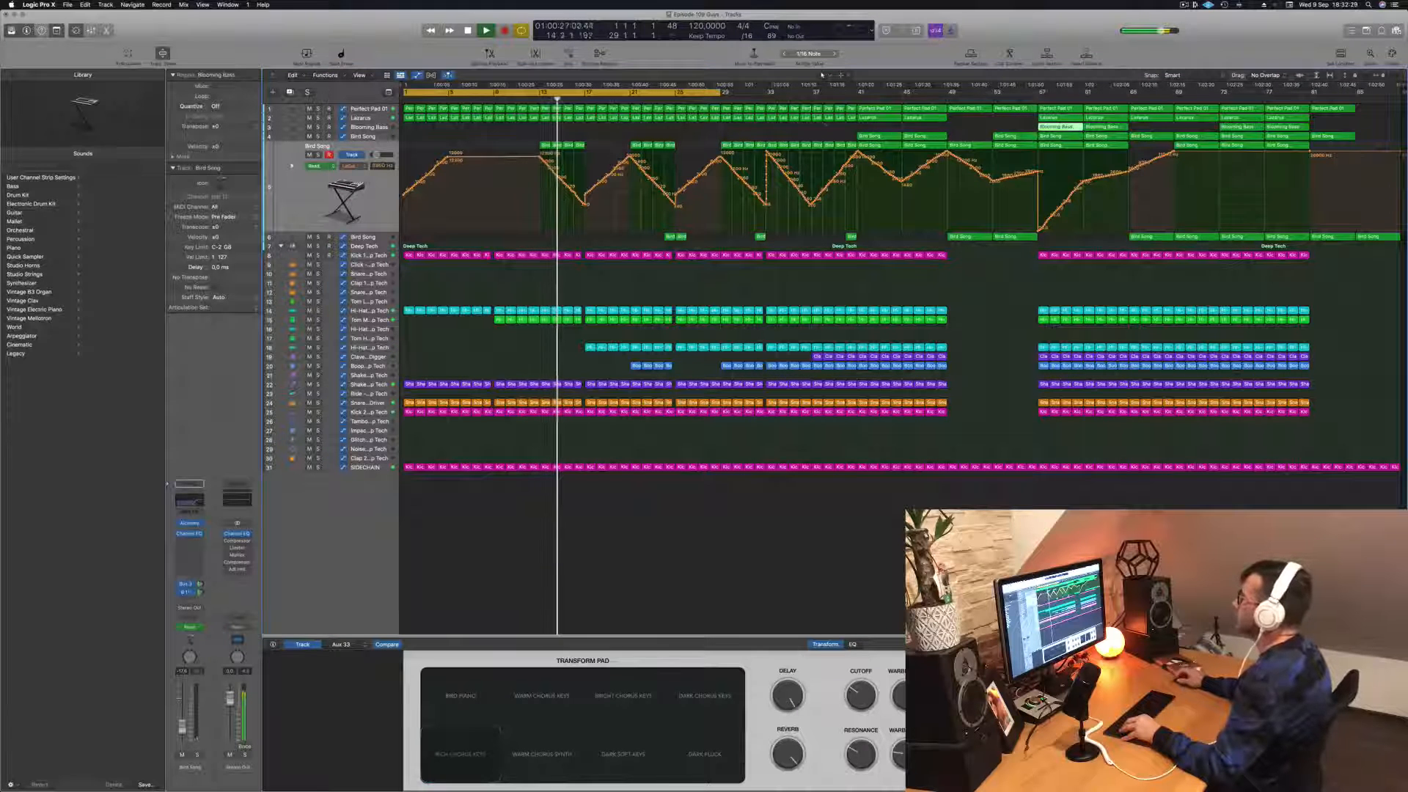
Step: Audition the Lazarus track in solo during playback and turn its solo off again
click(349, 118)
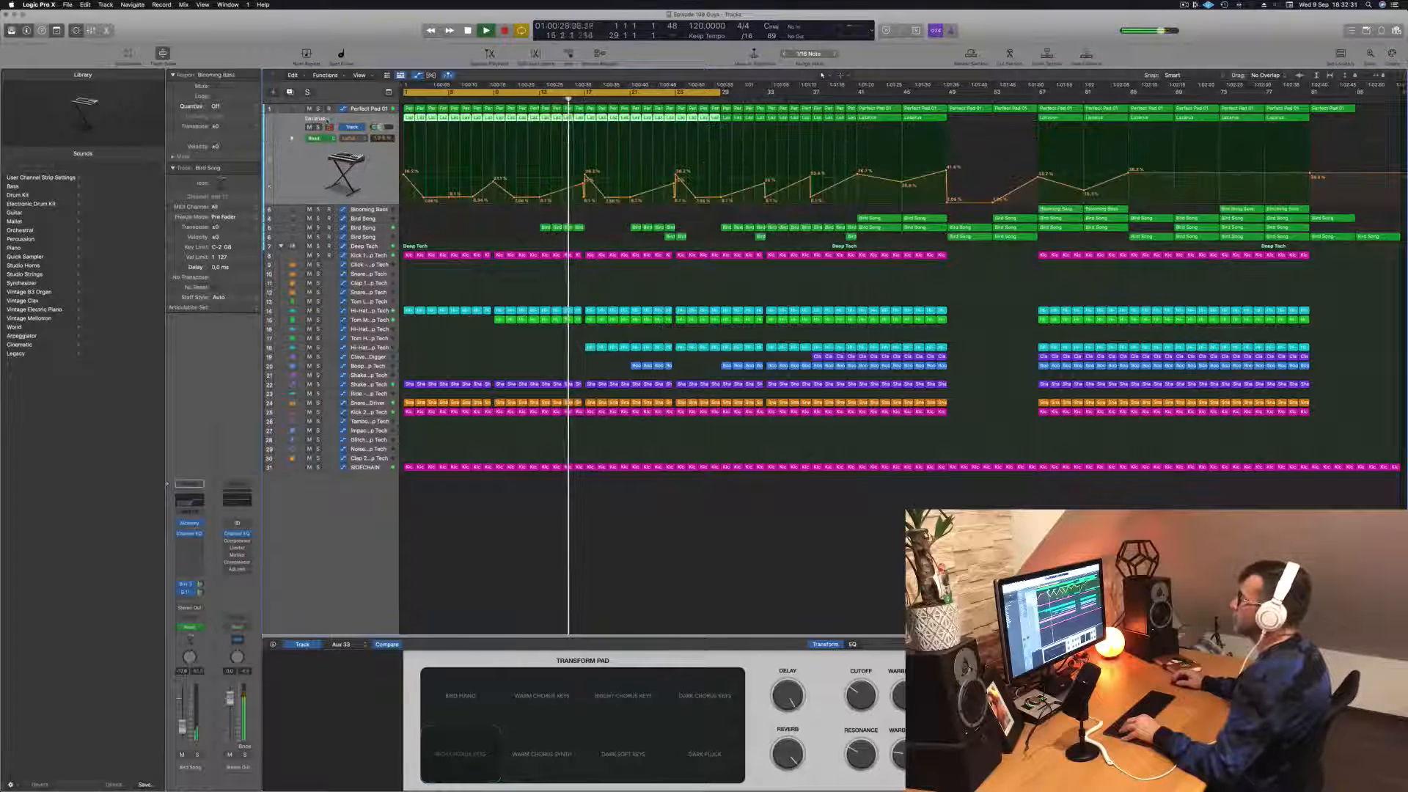
click(318, 127)
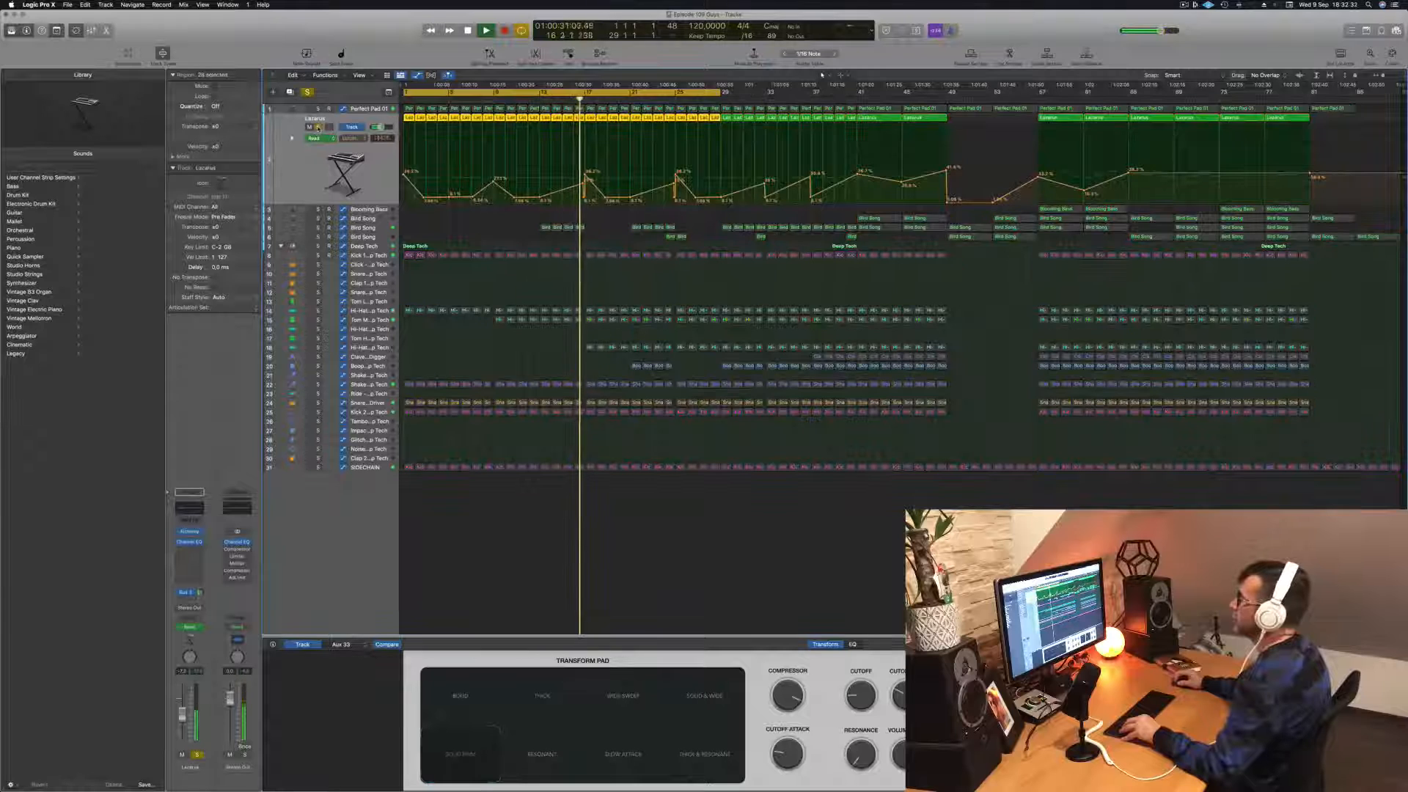
click(317, 127)
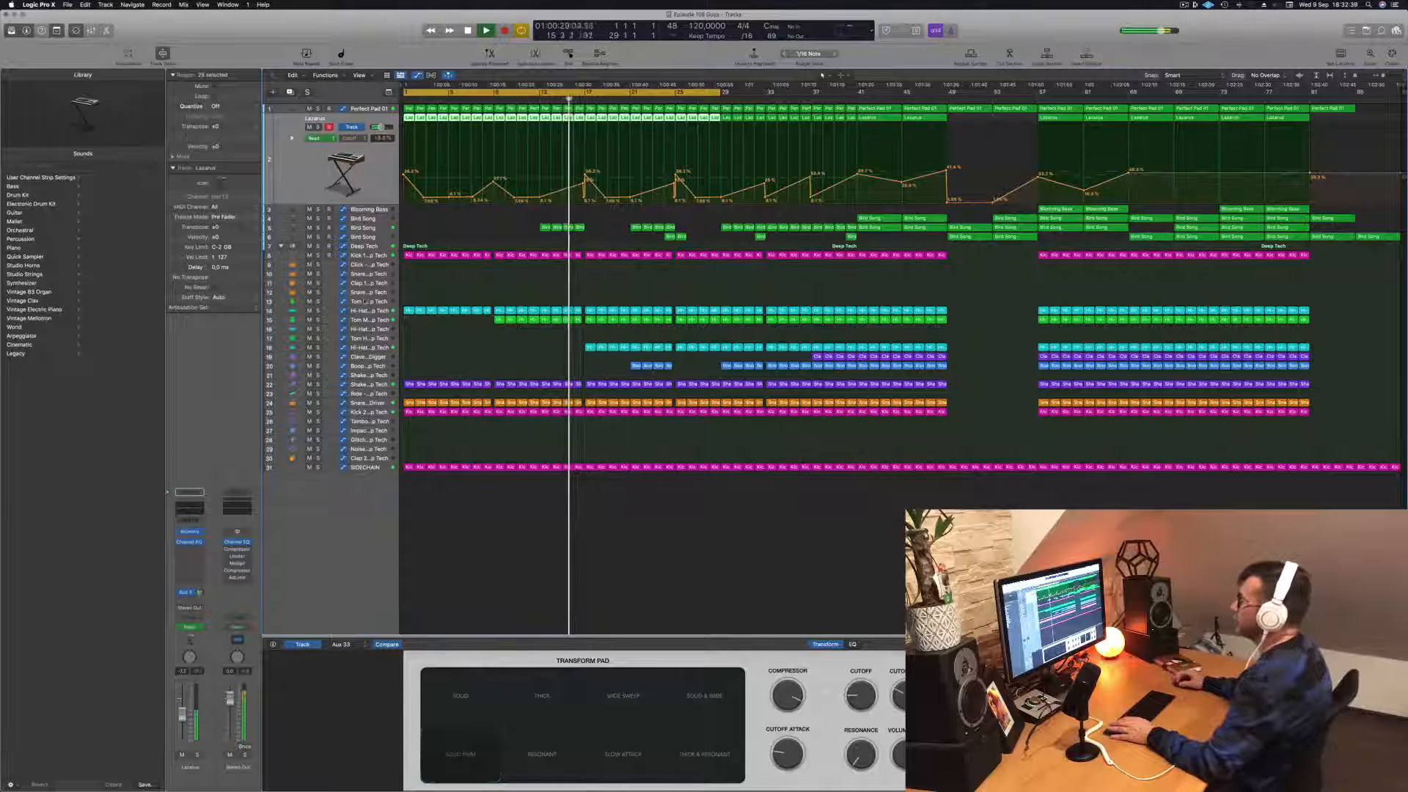
Step: Add low-cut automation points at bar 17 on the Deep Tech track, drop the curve to its lowest level there, and listen to the transition
click(377, 248)
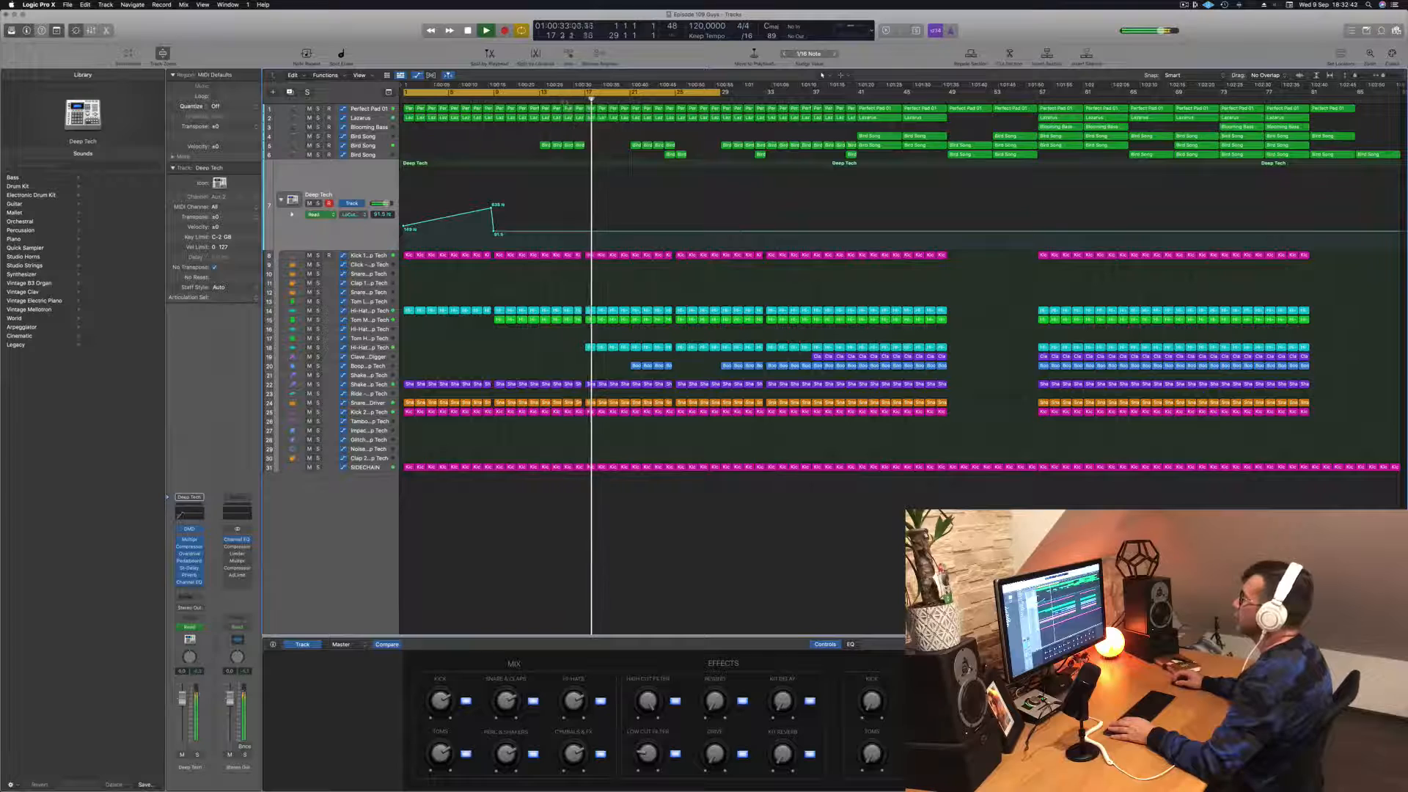
key(comma)
key(comma)
scroll(580, 182, up, 4)
scroll(645, 210, up, 2)
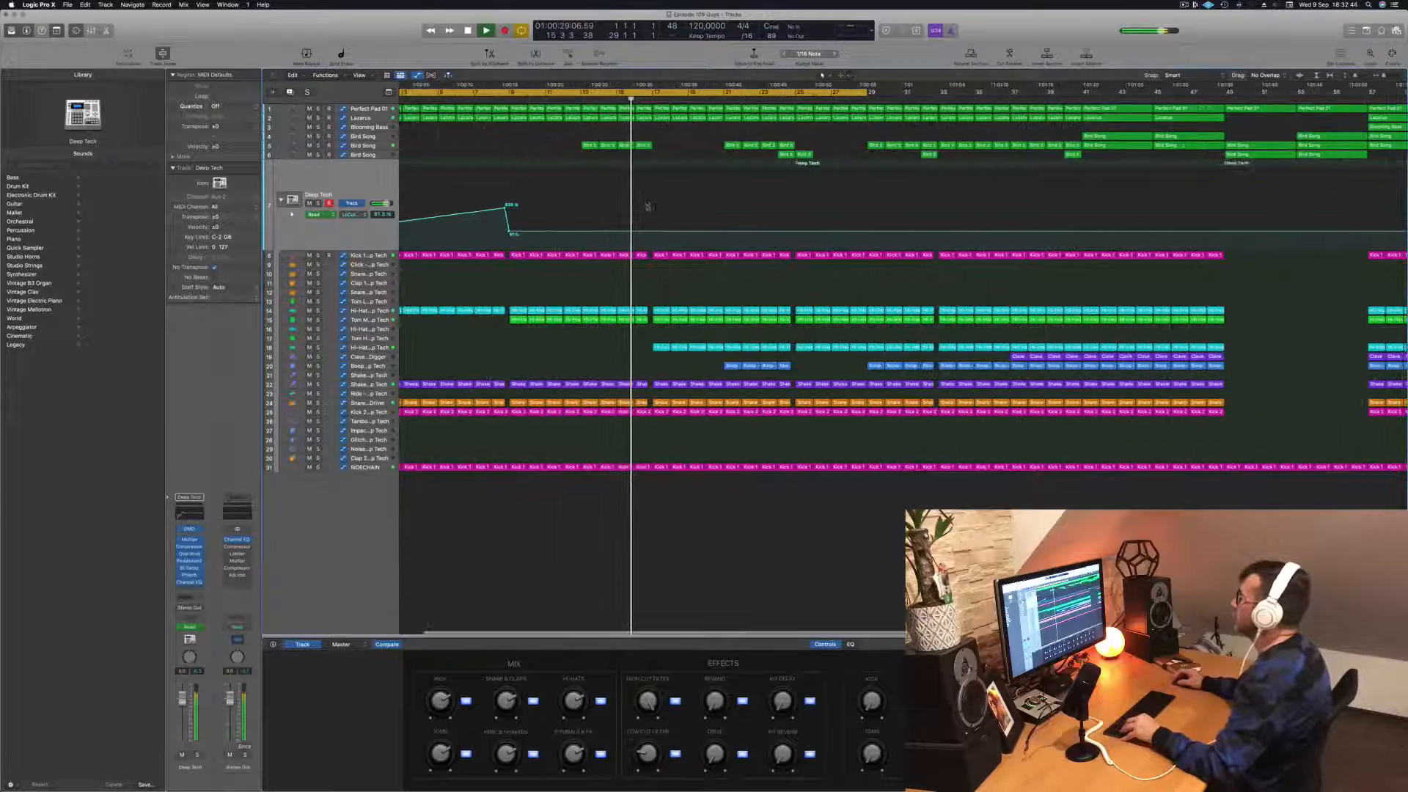
key(space)
click(649, 233)
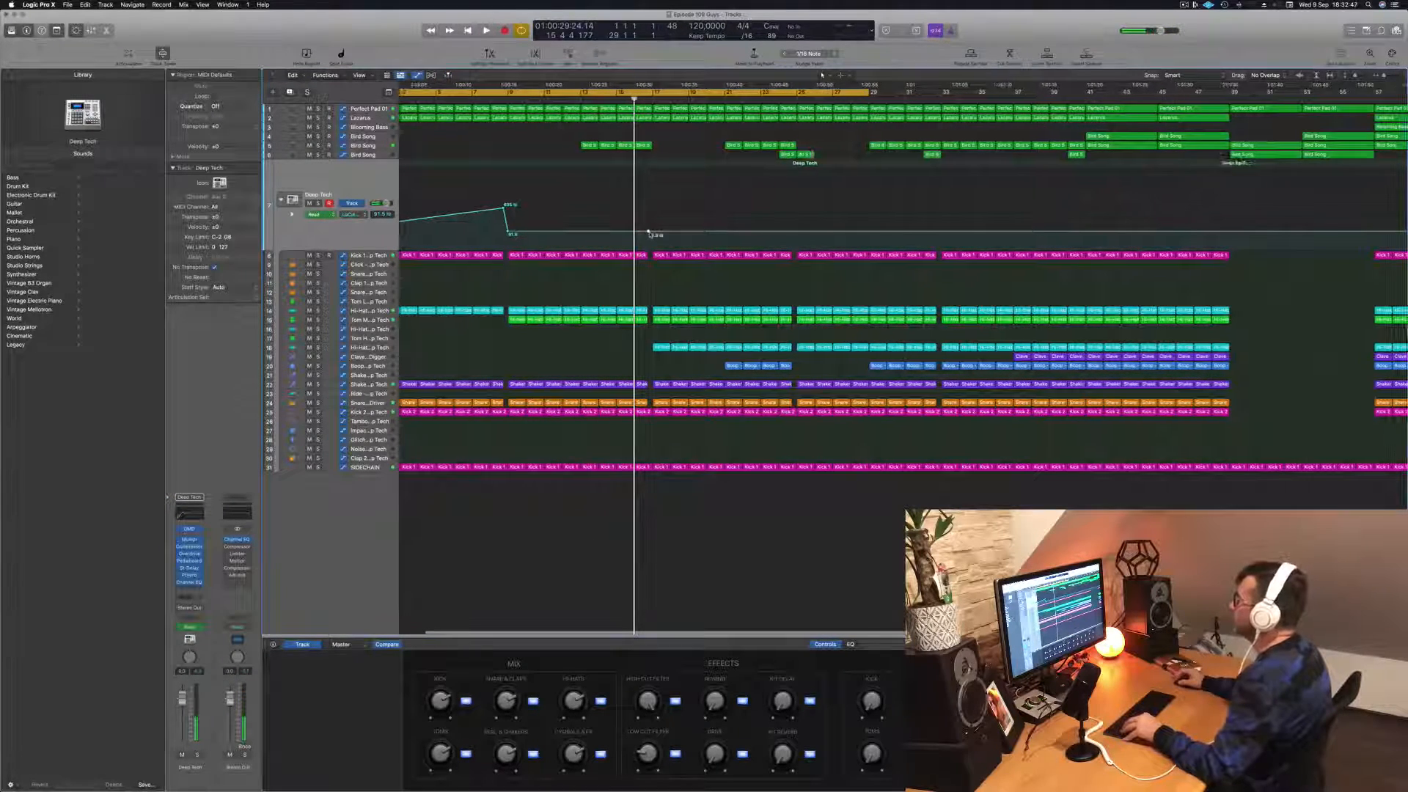
scroll(660, 234, up, 2)
drag(663, 234, 660, 249)
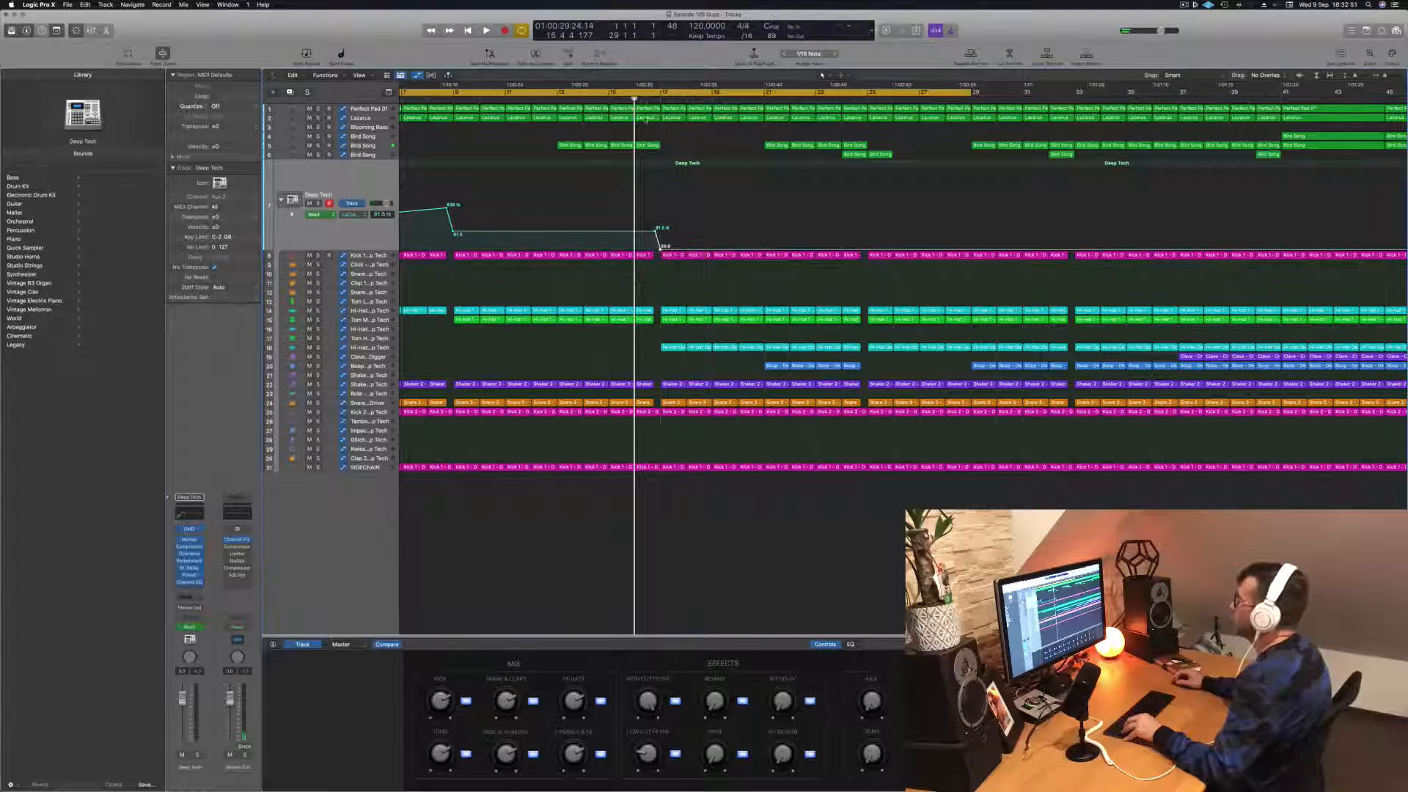
key(space)
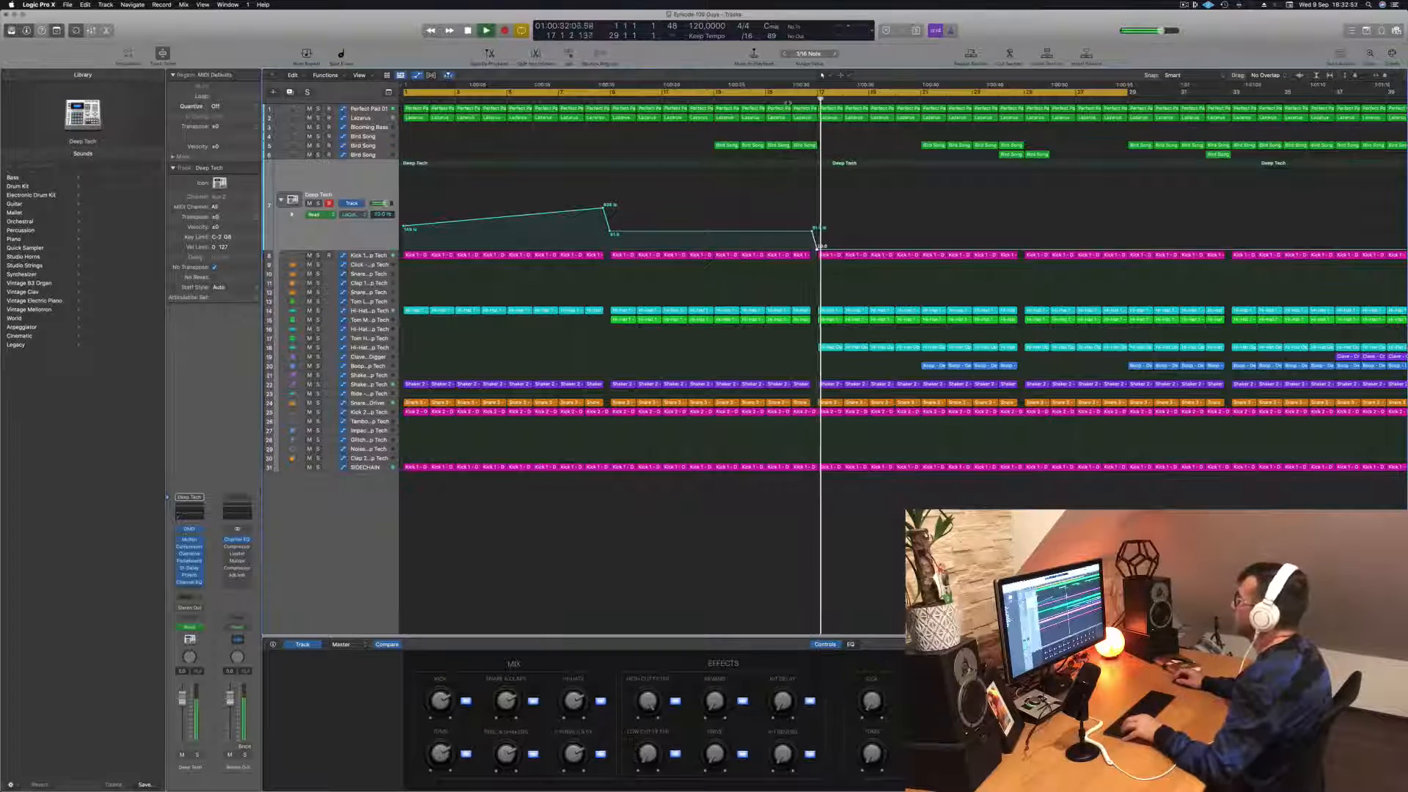
key(z)
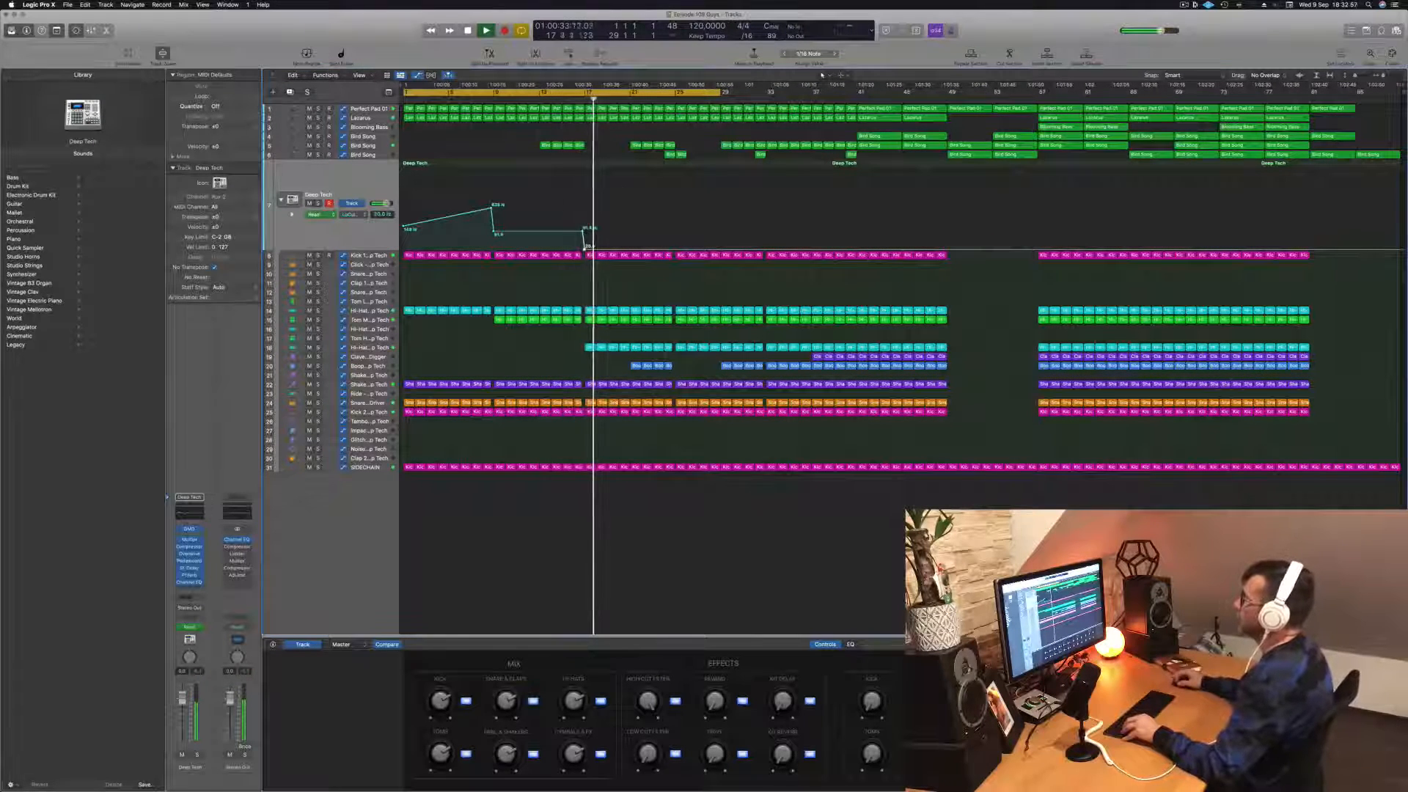
Step: Reshape the Lazarus cutoff automation to stay high from bar 17 to bar 21 and replay from about bar 12
click(362, 119)
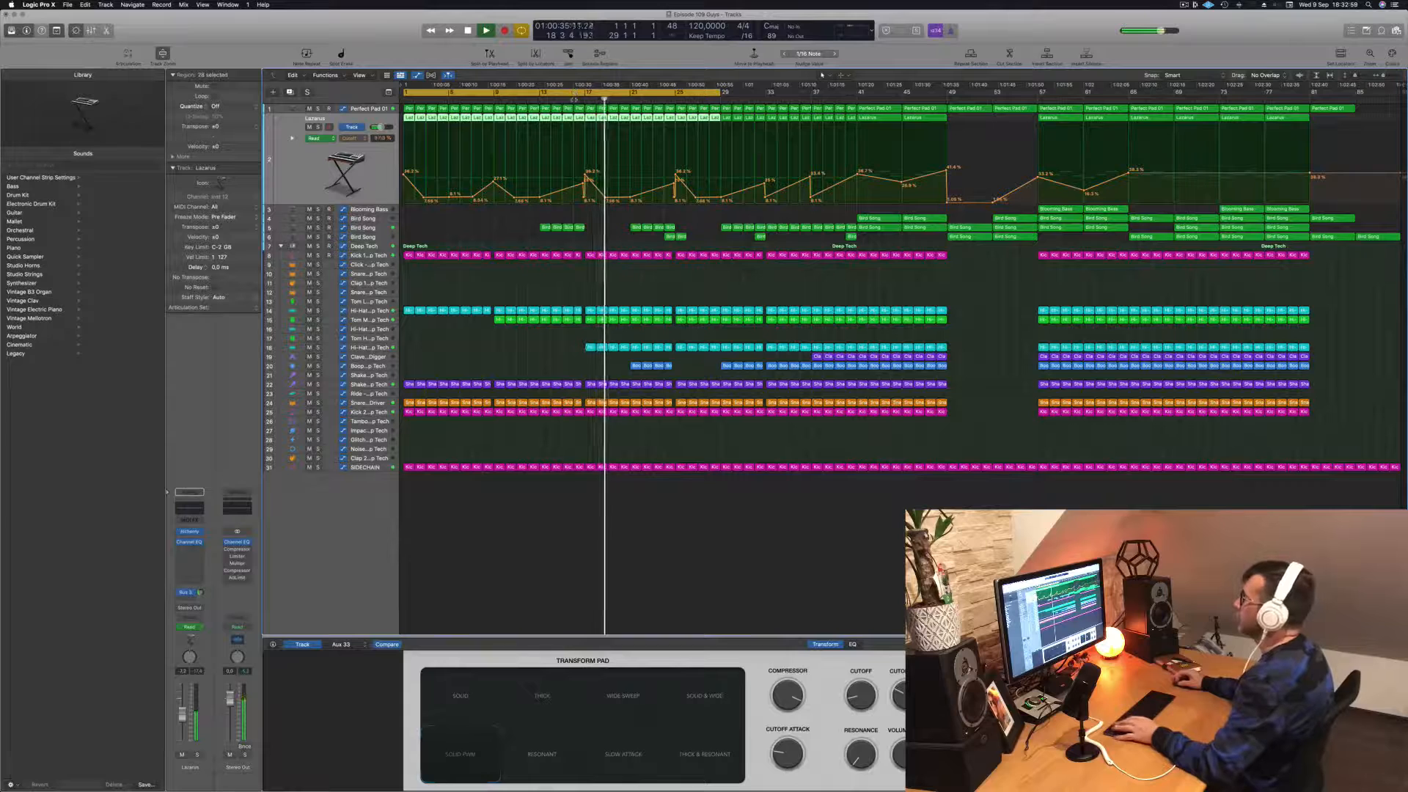
click(606, 170)
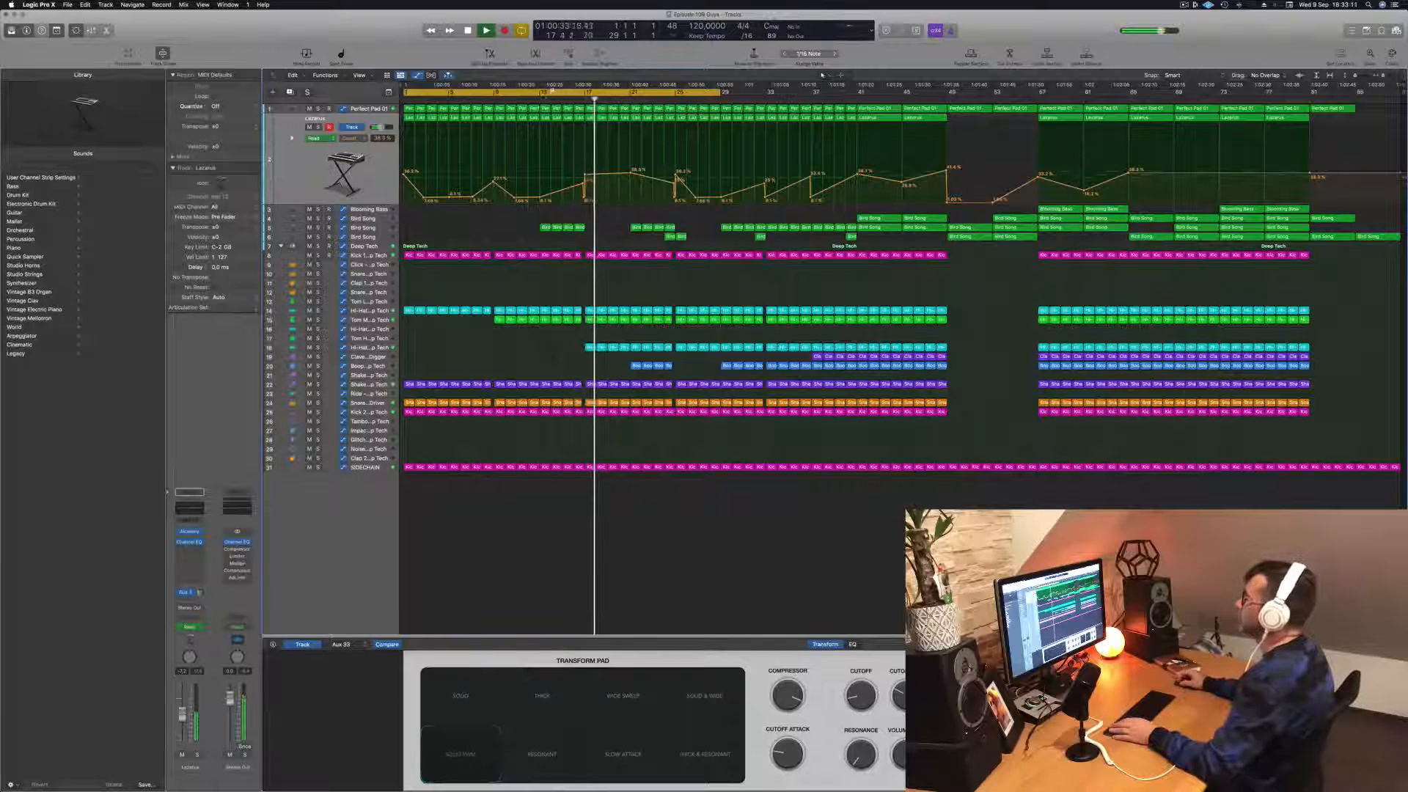
click(527, 99)
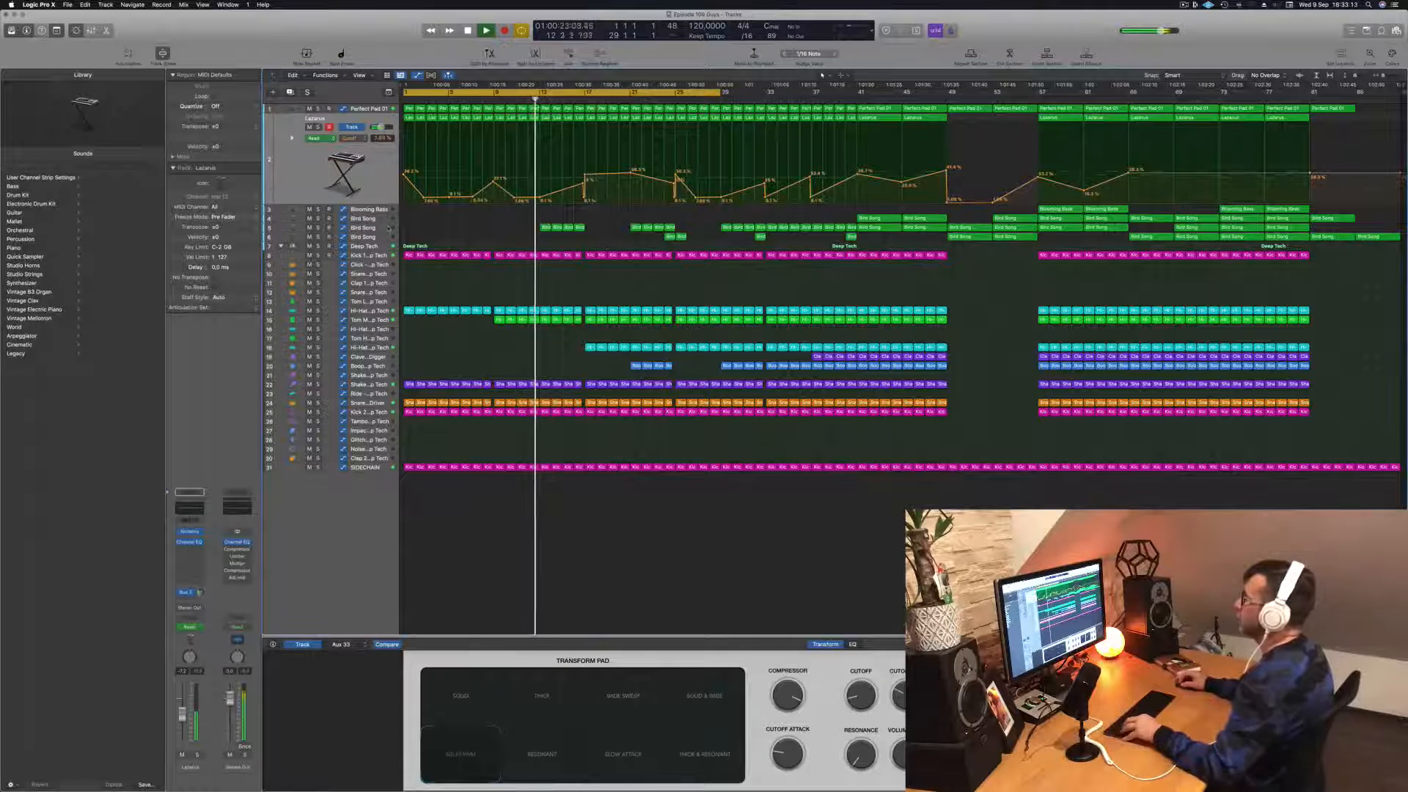
Step: Copy the four Bird Song regions of bars 13 to 16, with their automation, to bars 17 to 20
click(389, 228)
click(533, 146)
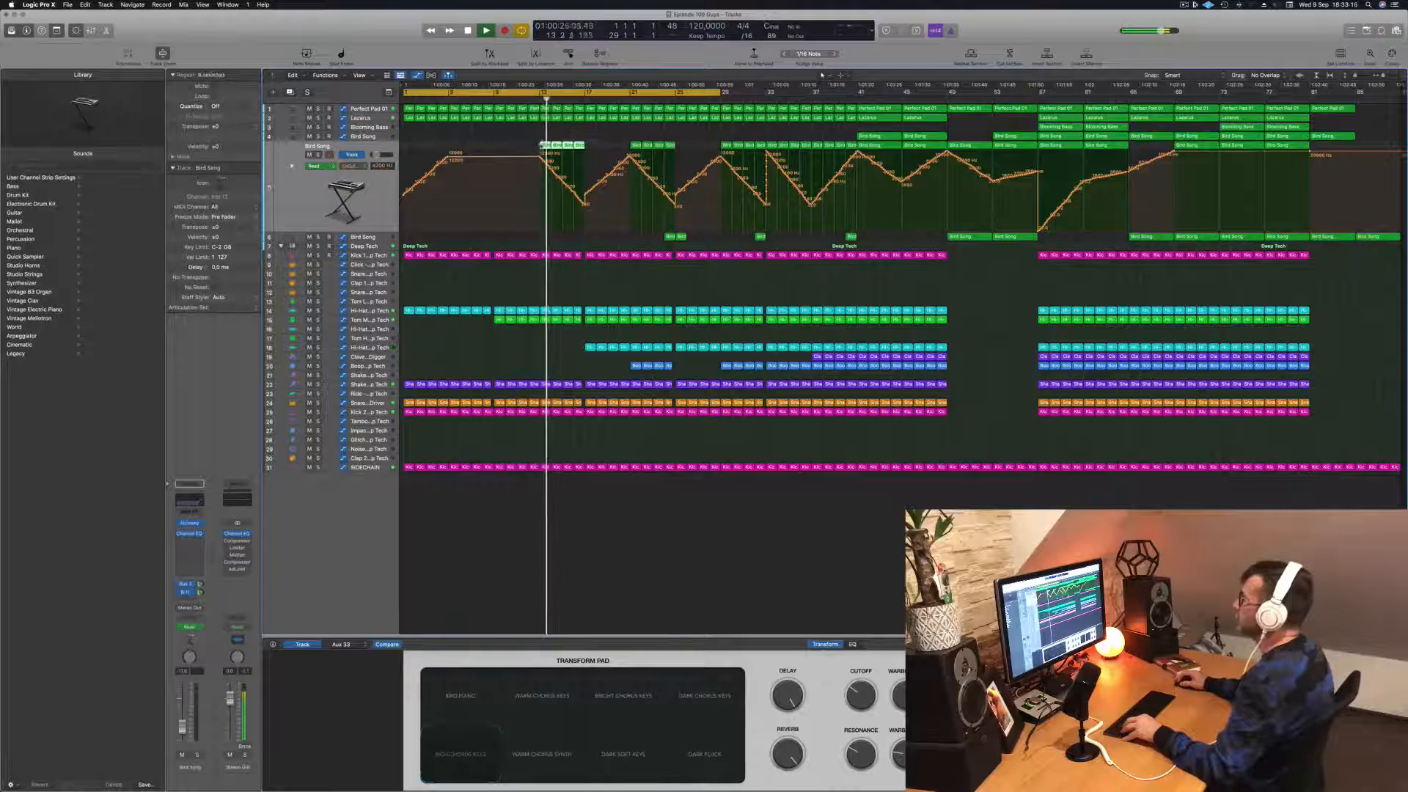
drag(550, 146, 589, 147)
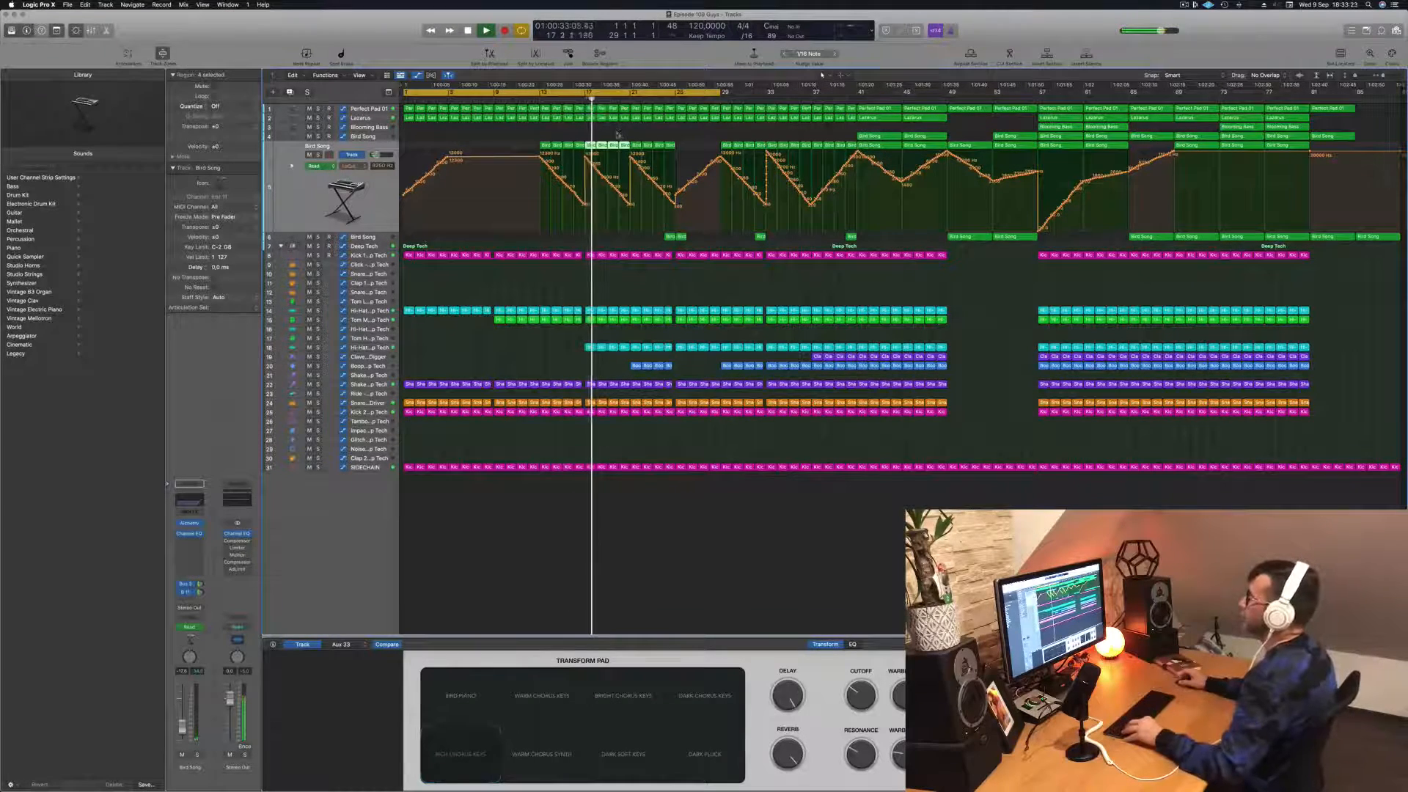
Step: Drop the Lazarus cutoff automation sharply to near its minimum at bar 21 and replay the passage from bar 17
key(super+Right)
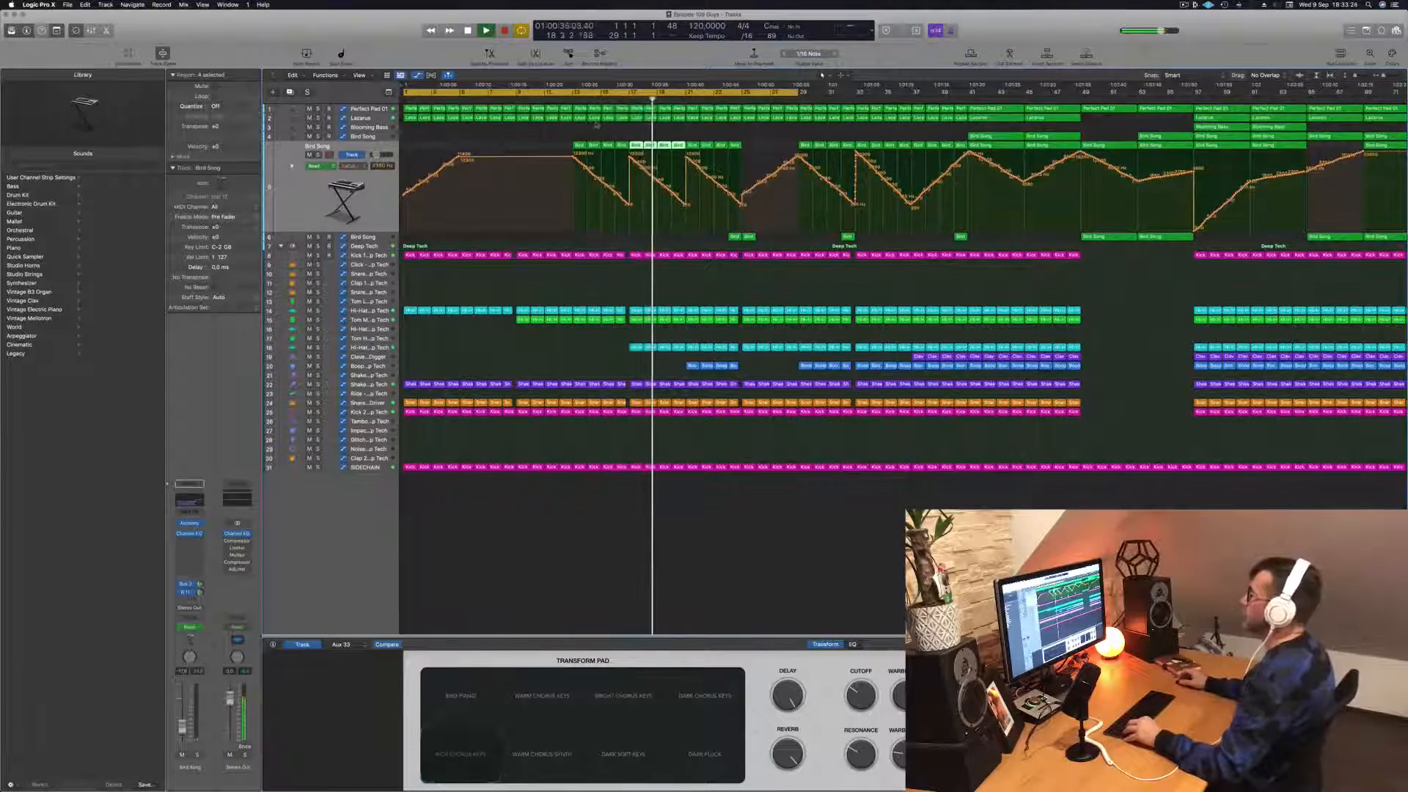
click(363, 118)
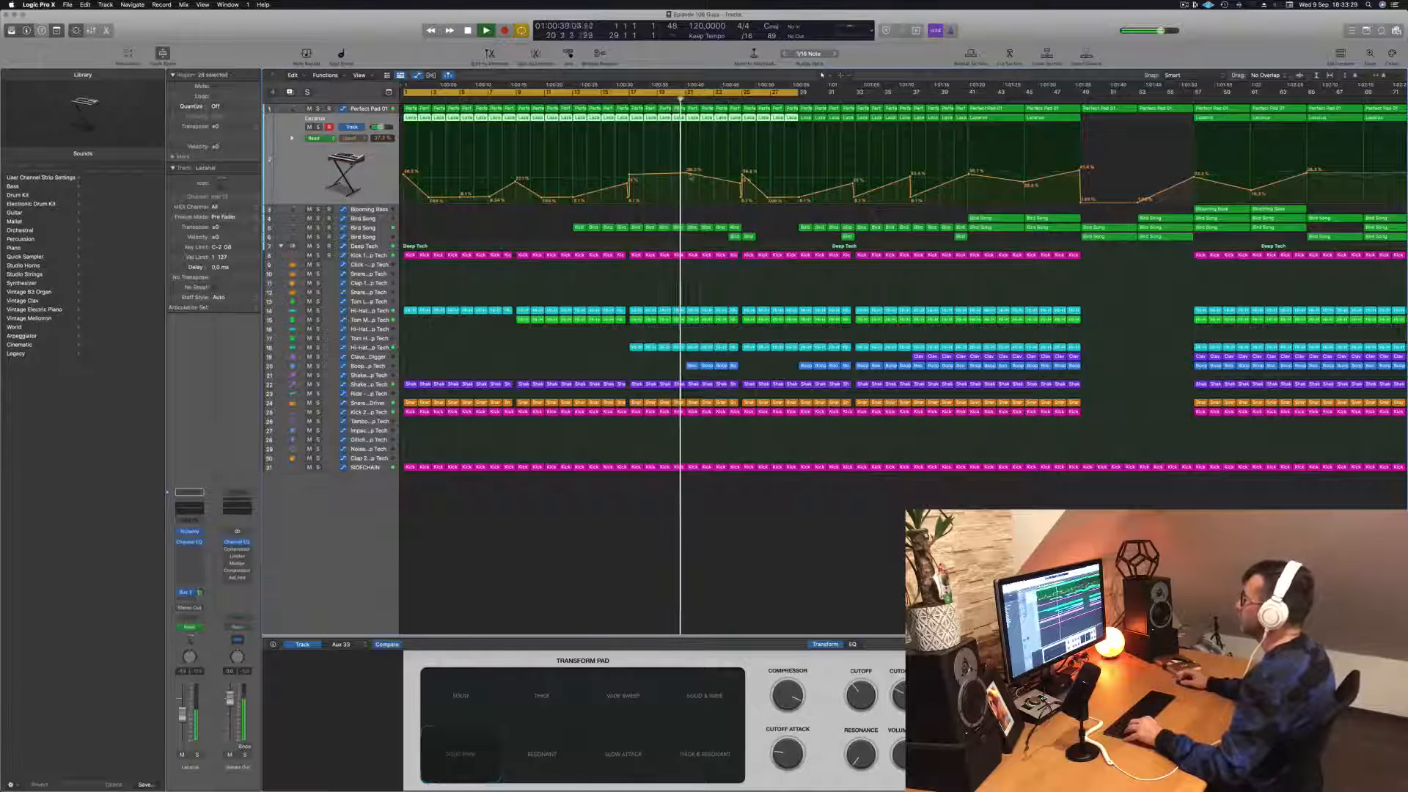
click(691, 174)
drag(690, 175, 691, 204)
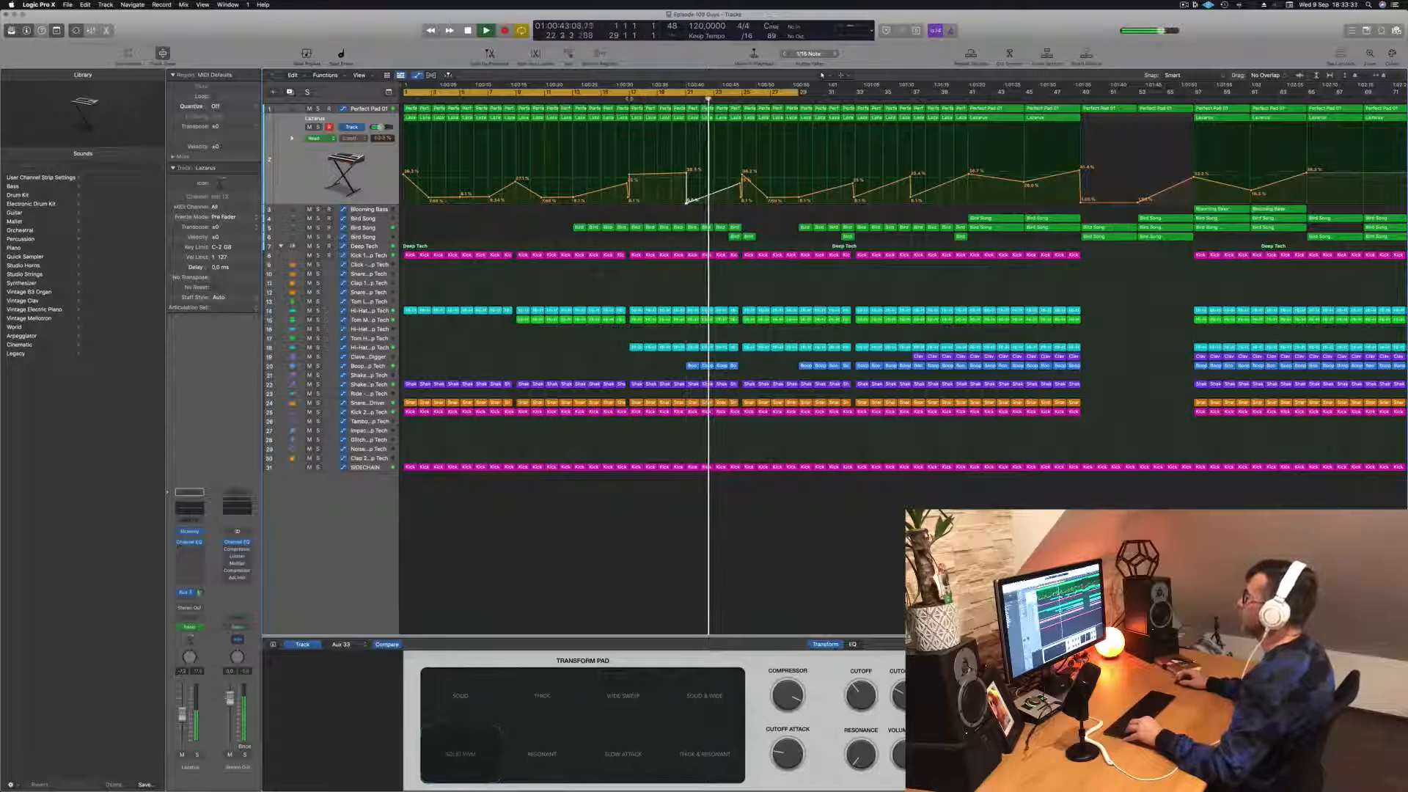
click(629, 98)
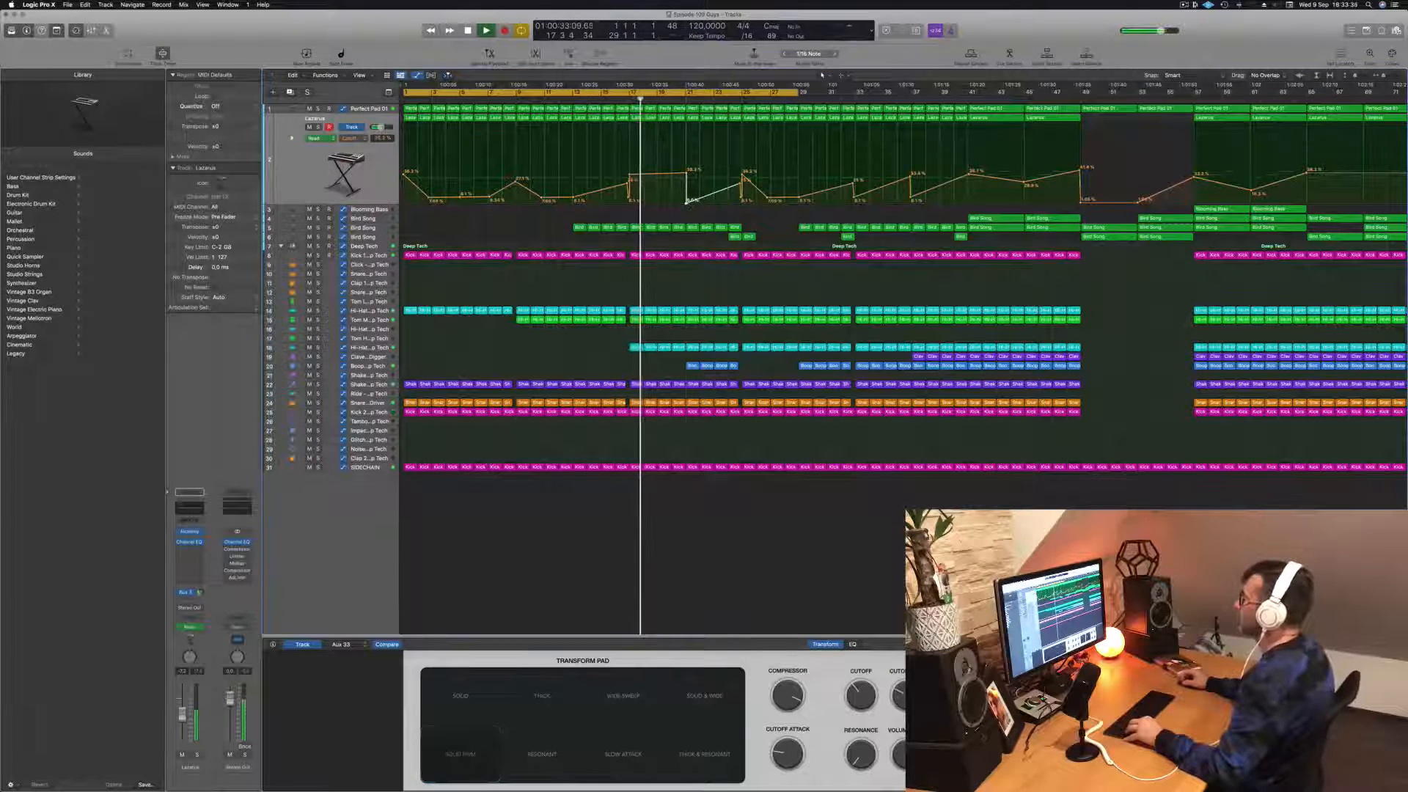
click(686, 204)
key(super+Left)
key(super+Left)
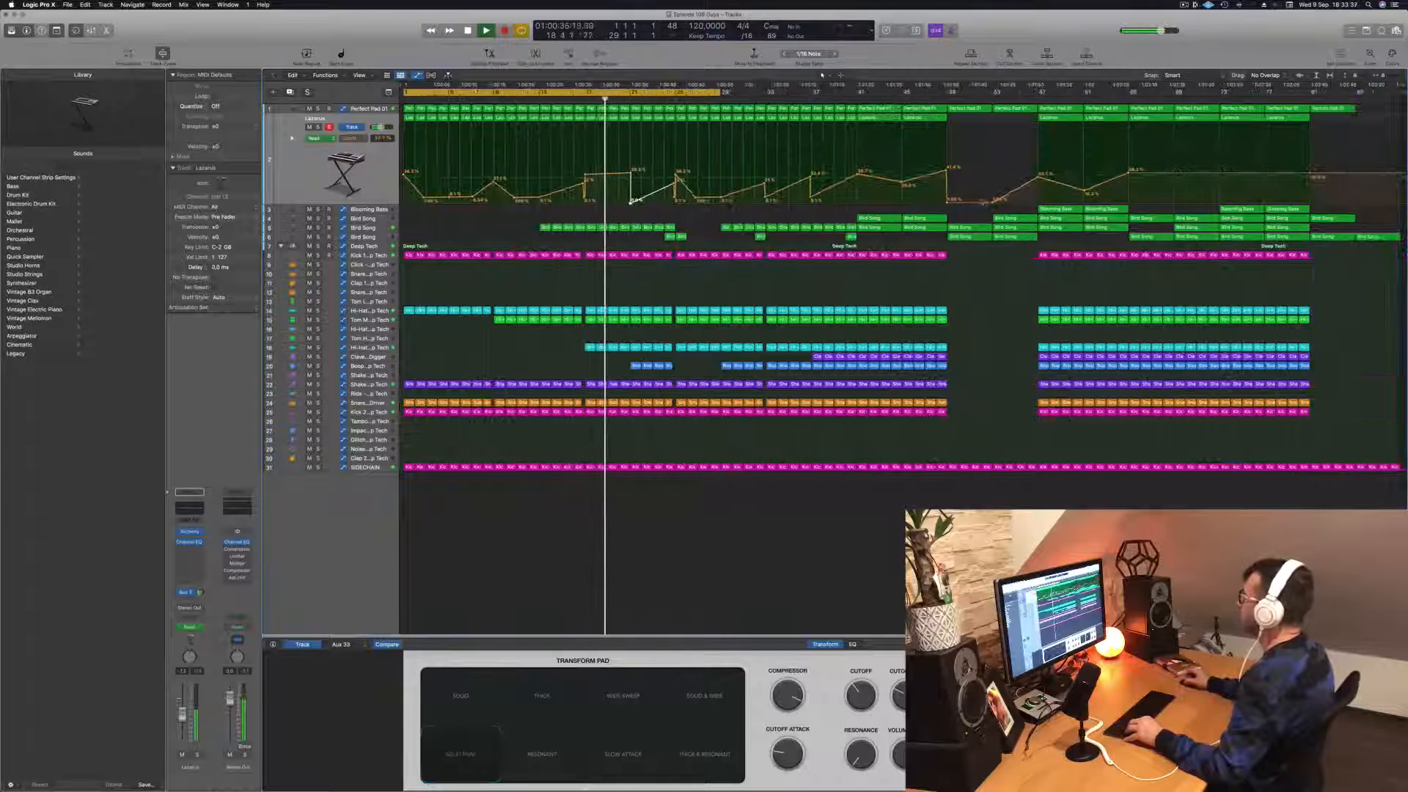
Step: Copy the Blooming Bass region from bar 57 to bar 21 on the same track
click(1057, 210)
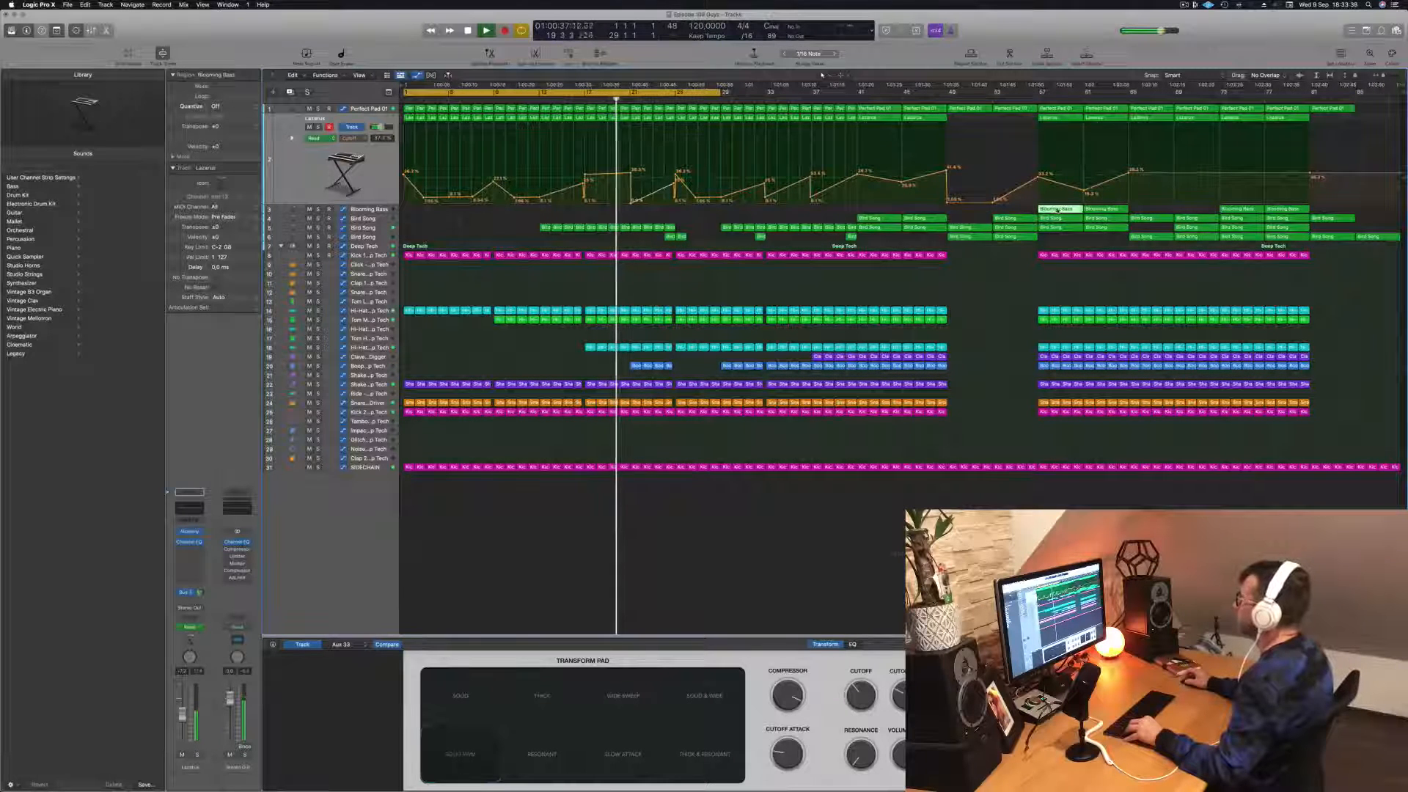
drag(1058, 211, 649, 211)
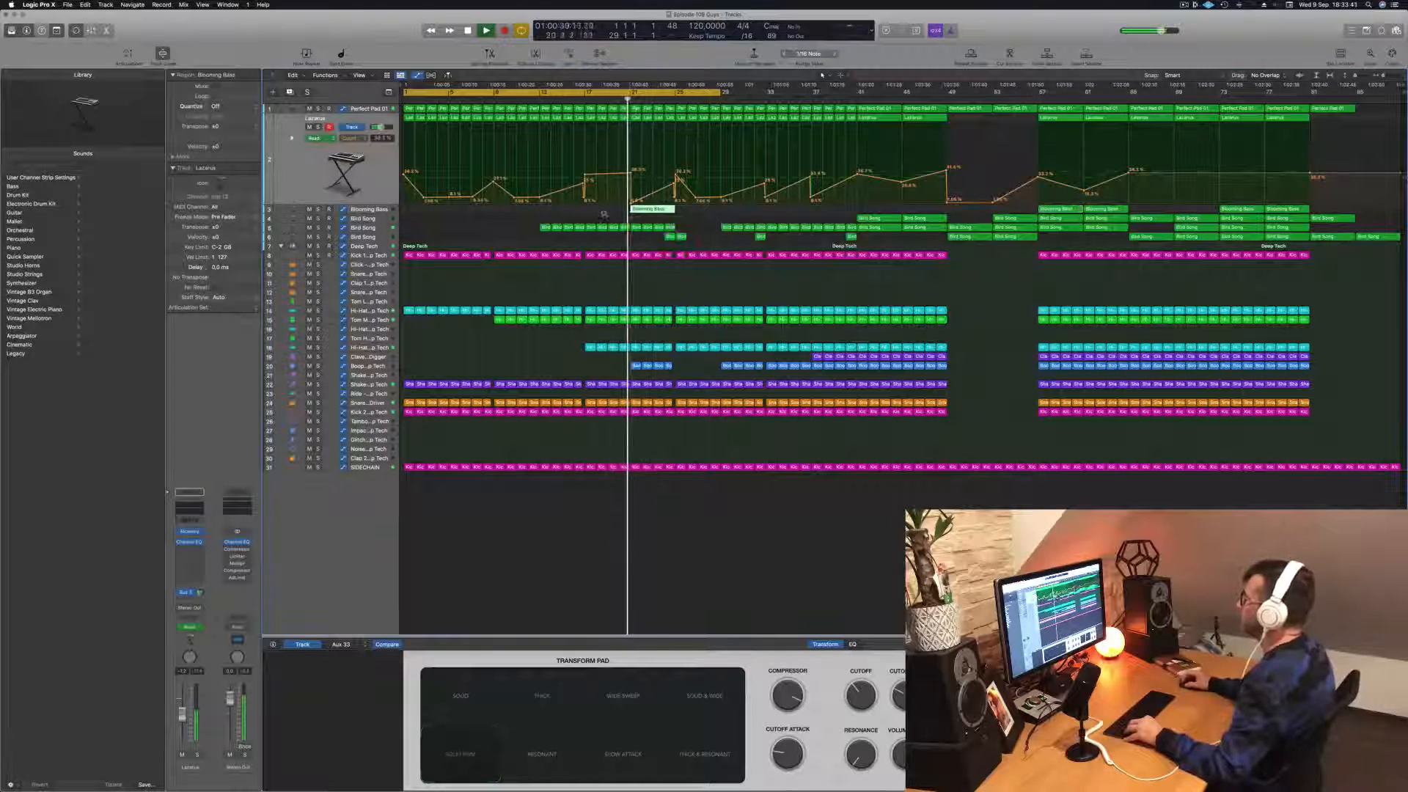
key(super+Right)
key(super+Right)
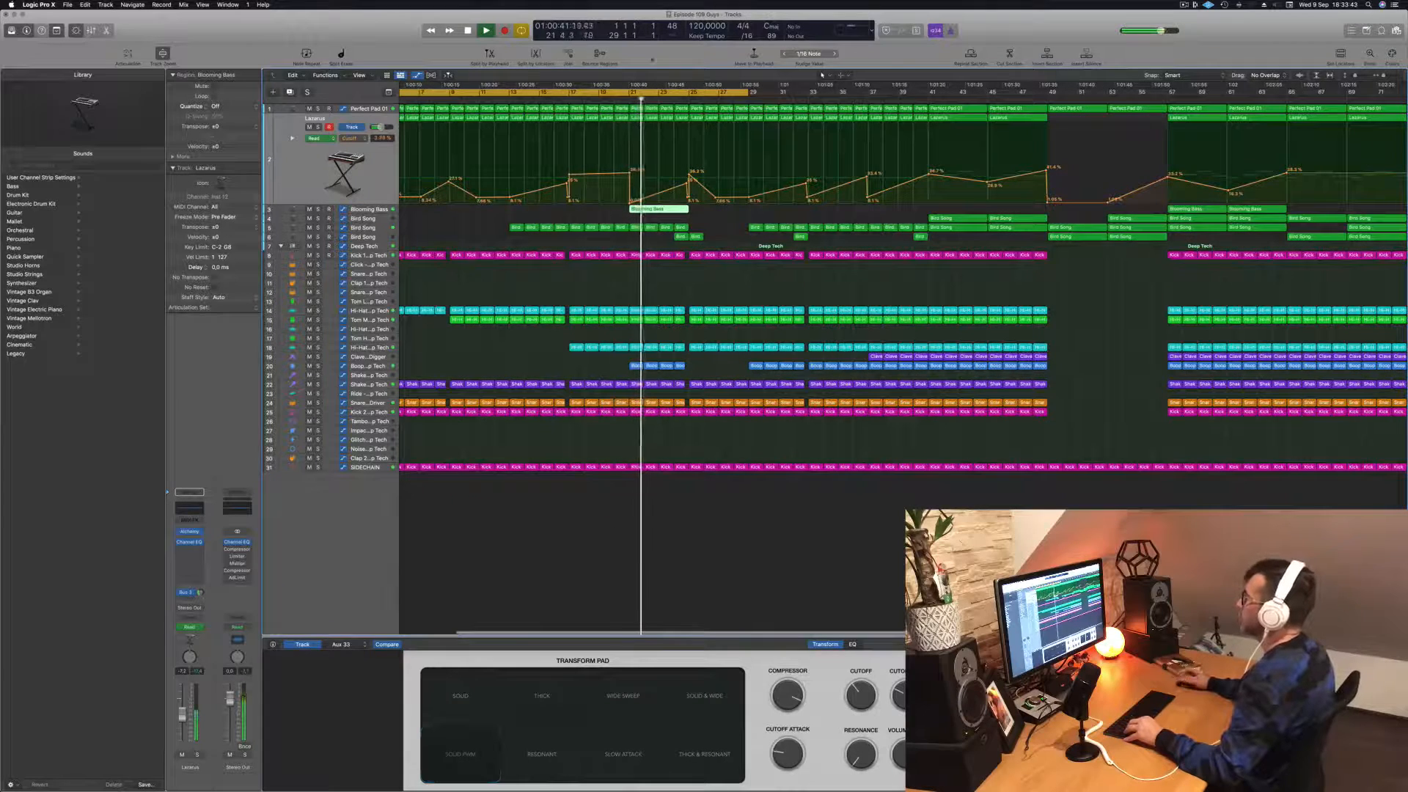
Step: Cut the Blooming Bass region at bar 21 to one bar, repeat it through bar 24, and replay from about bar 19
key(shift+space)
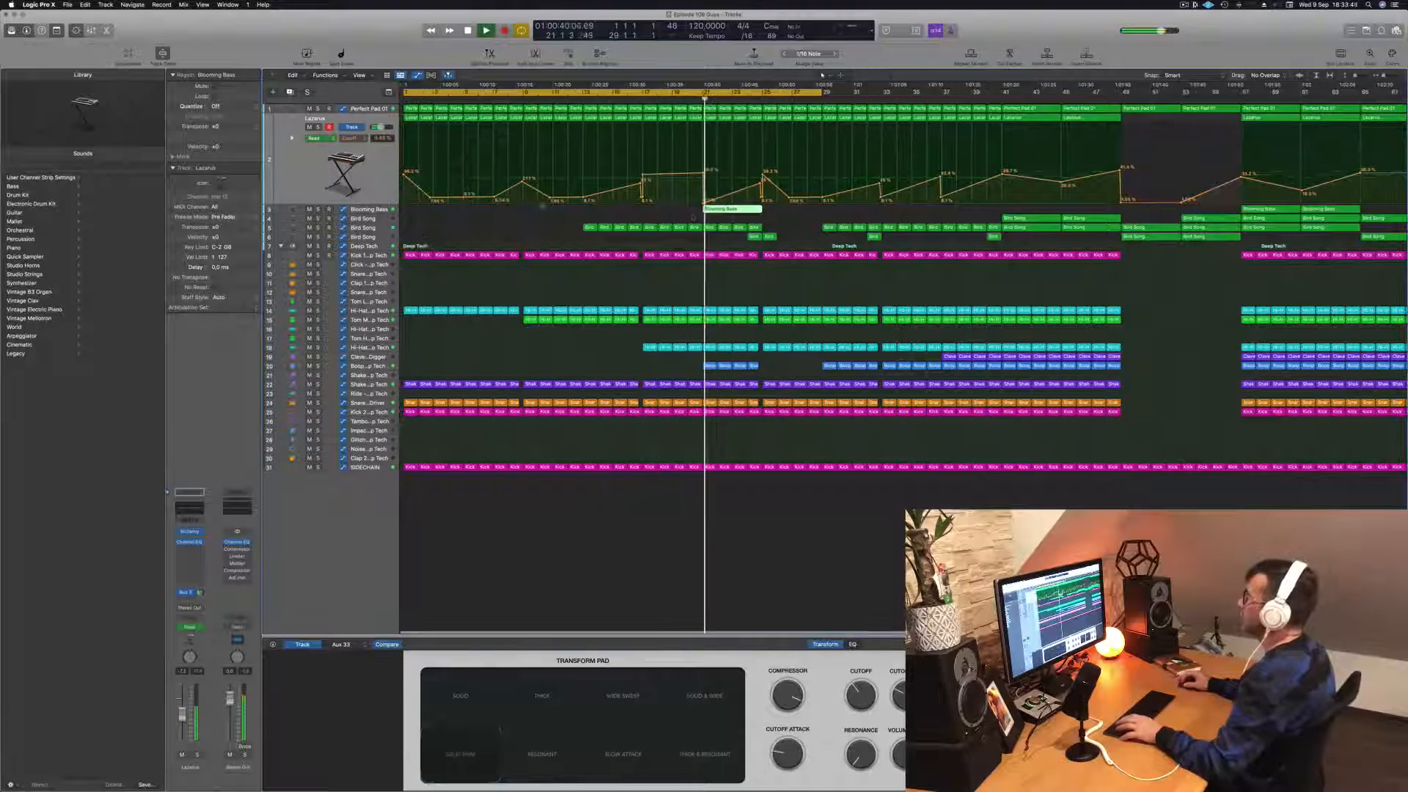
super+double_click(718, 209)
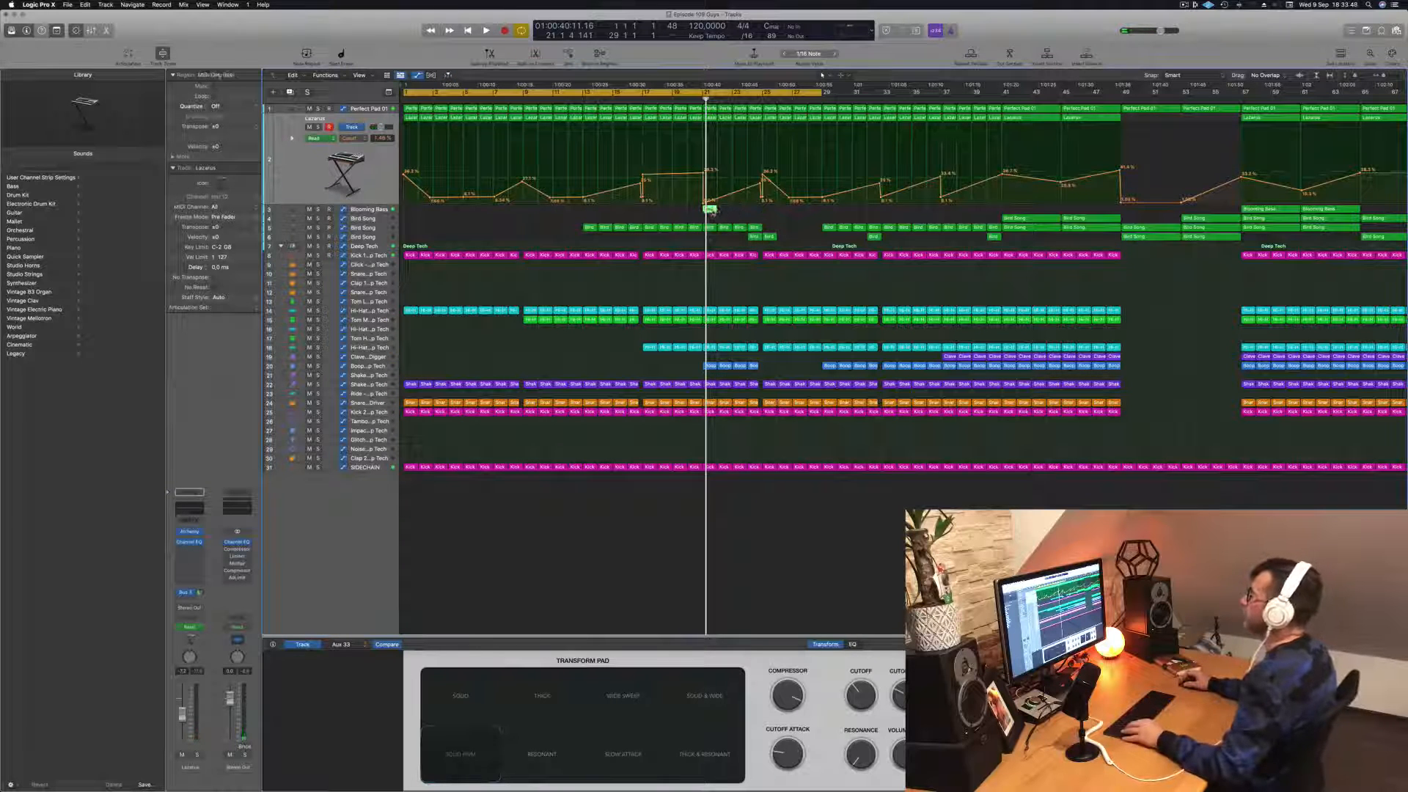
alt+drag(710, 211, 740, 211)
key(space)
click(673, 100)
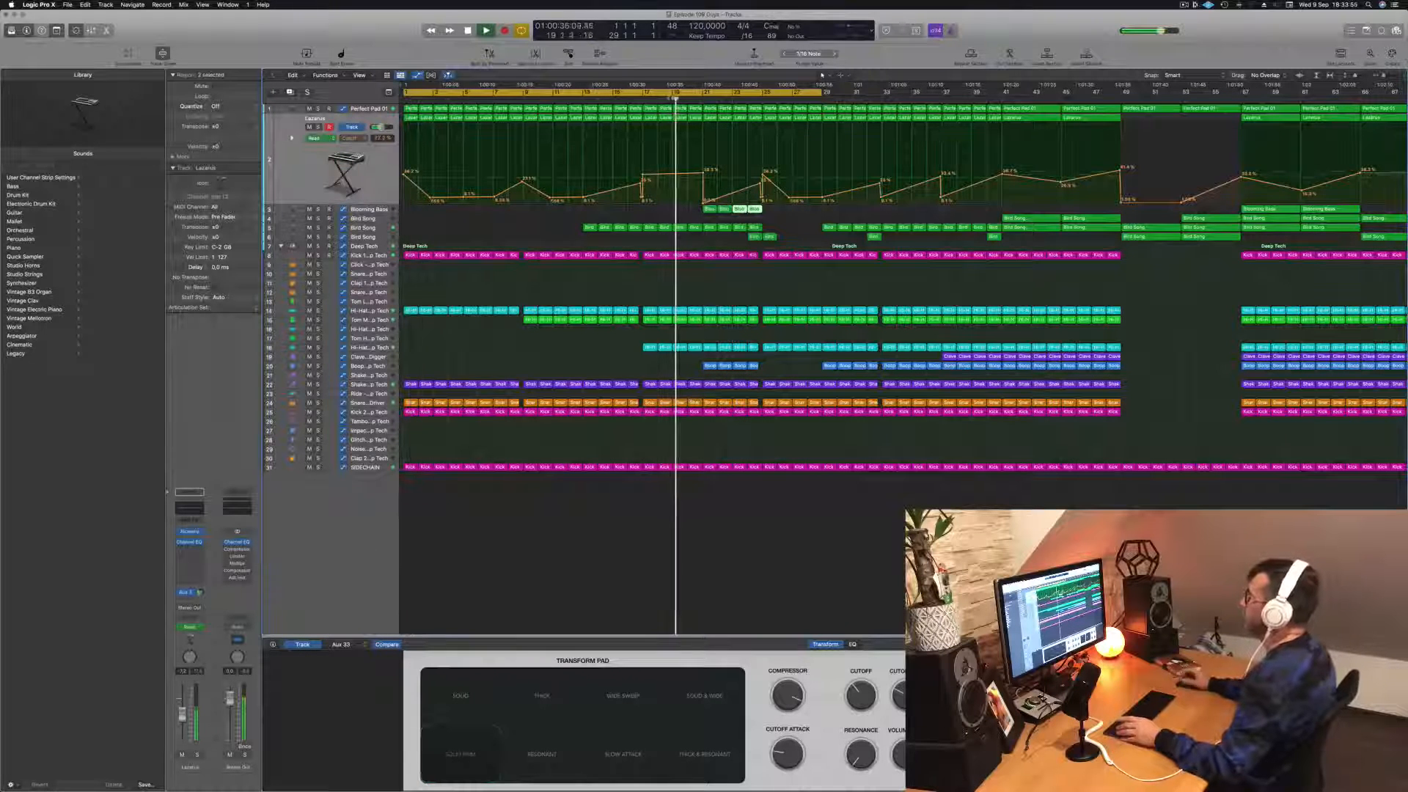
Step: Raise the low Lazarus cutoff automation point at bar 25 so the curve climbs smoothly from bar 21 to its peak
scroll(711, 196, up, 4)
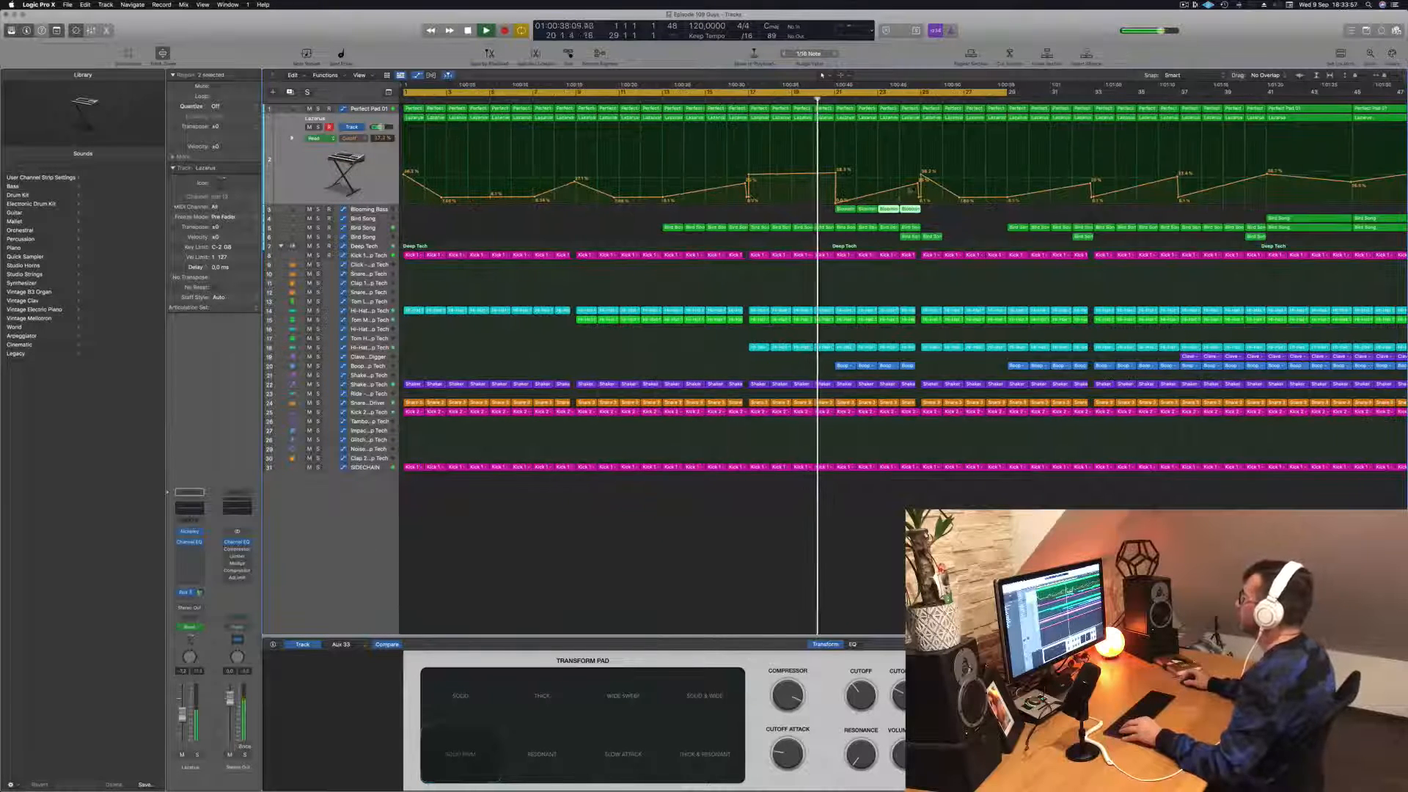
drag(921, 198, 920, 175)
scroll(919, 177, down, 5)
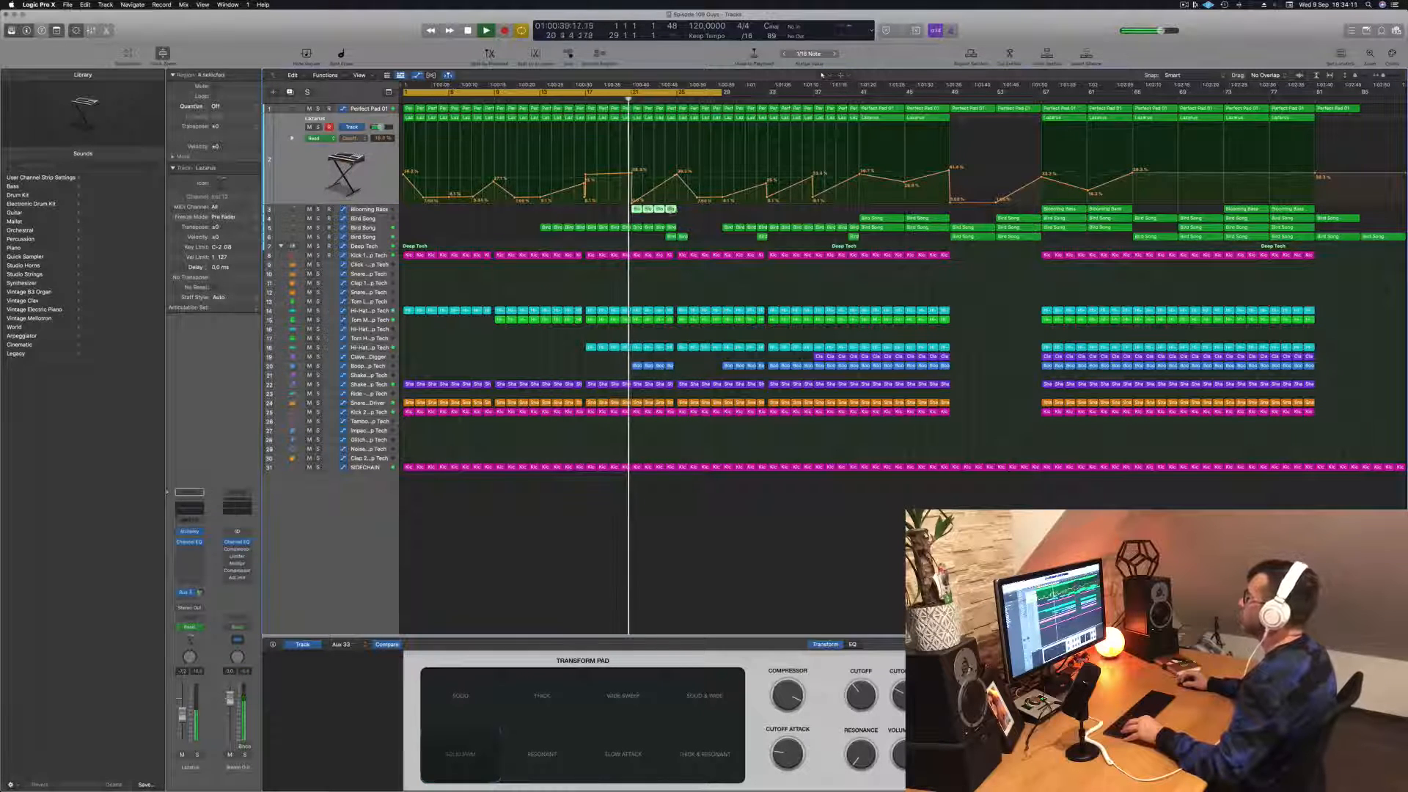
Step: Copy the four Blooming Bass regions of bars 21 to 24 to bars 25 to 28, and display the lower Bird Song track's automation
drag(664, 211, 709, 212)
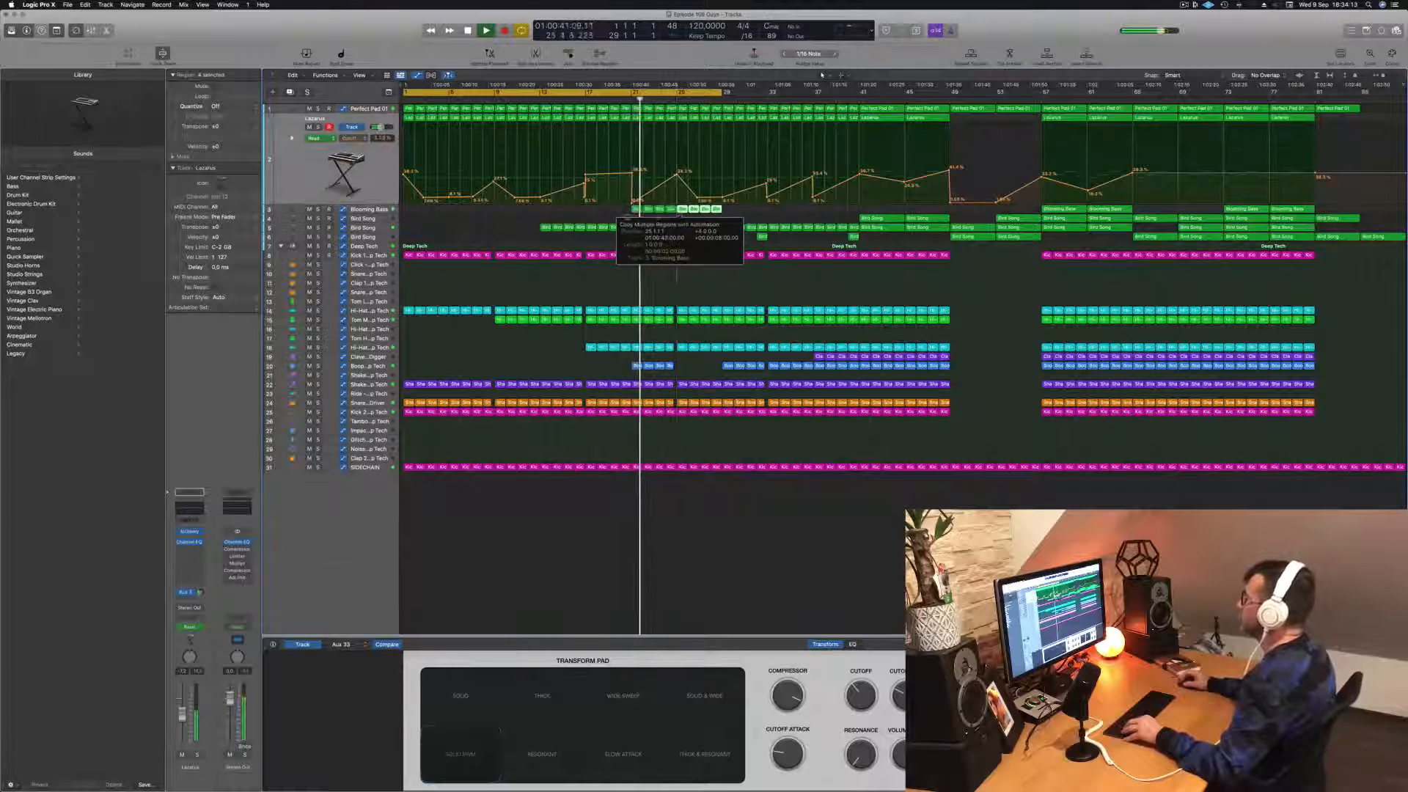
click(374, 229)
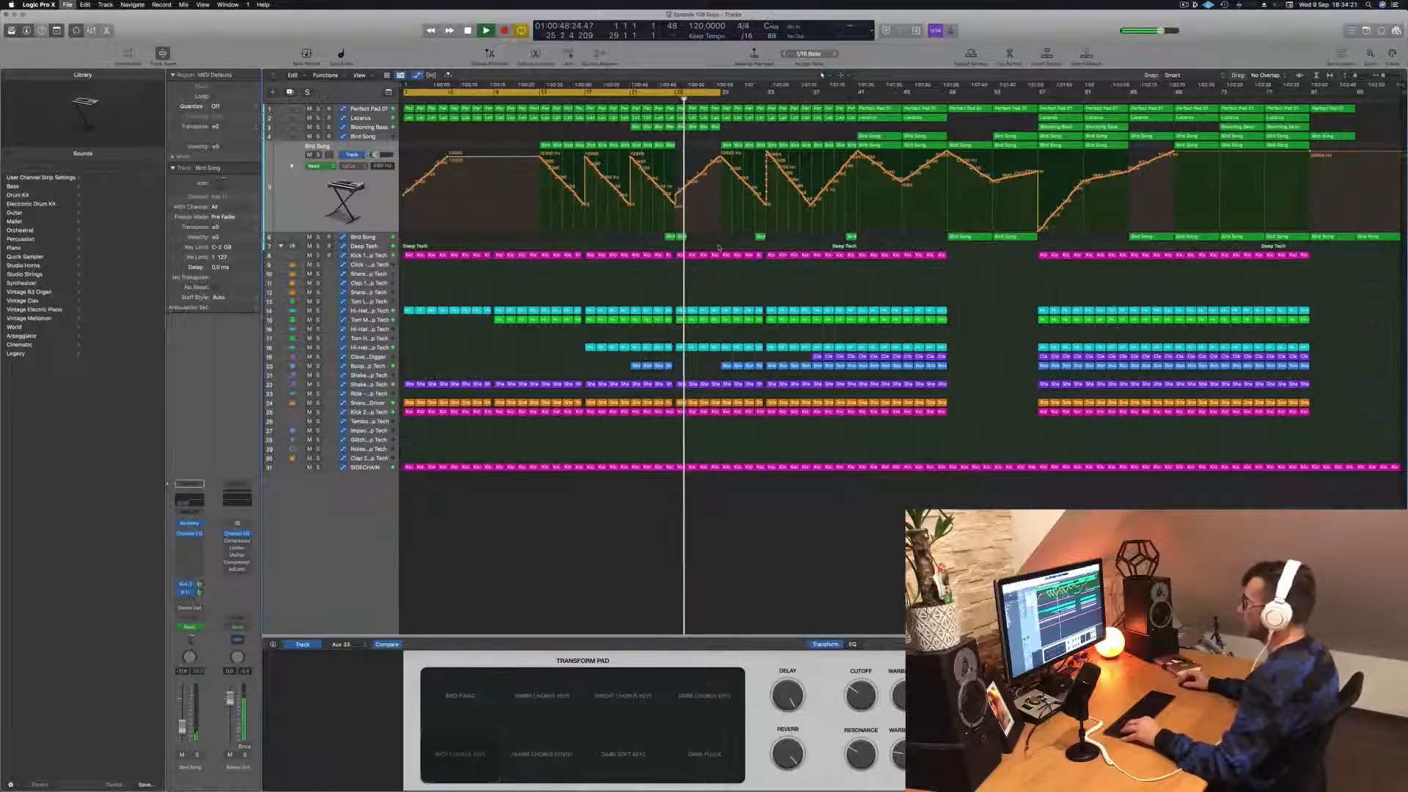
key(super+Right)
key(super+Right)
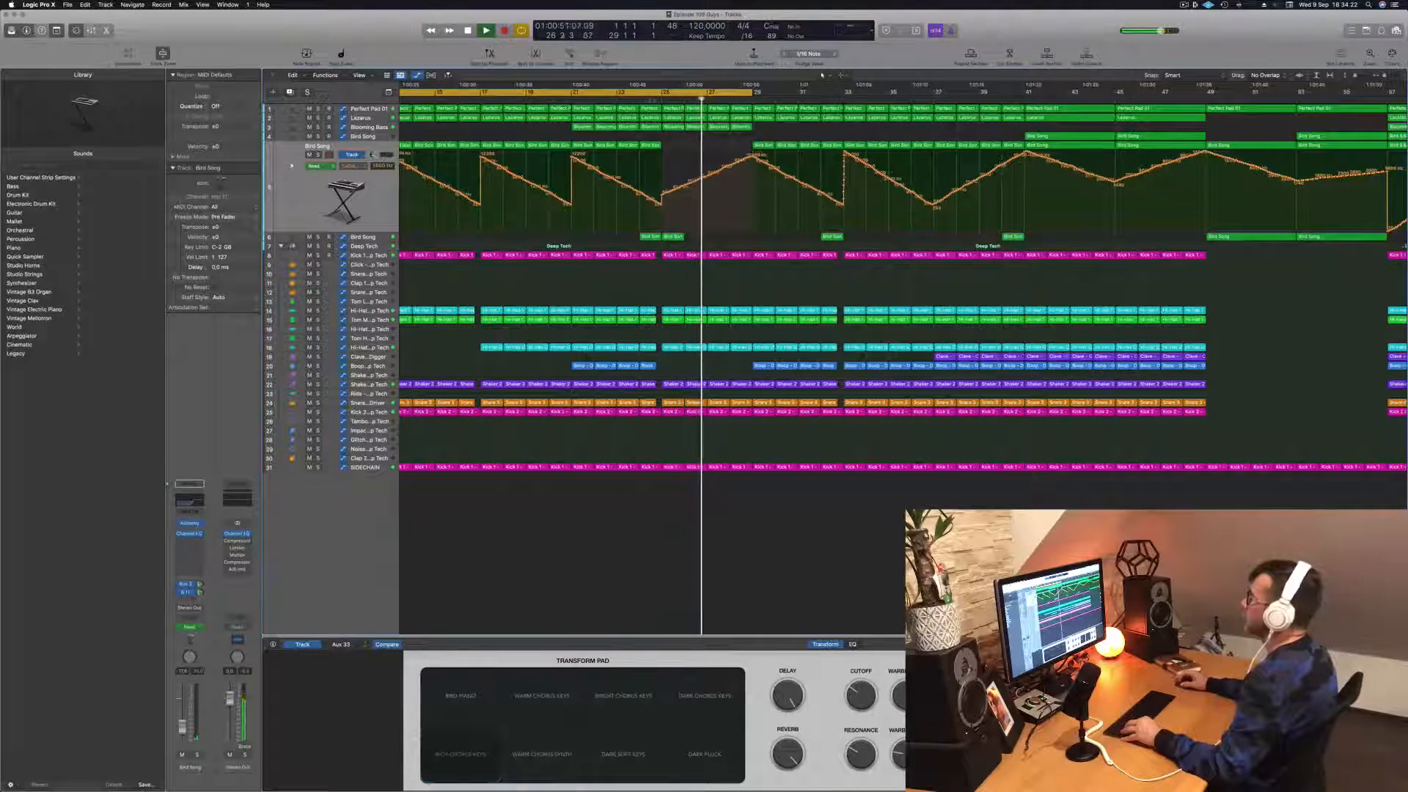
key(super+Left)
key(super+Left)
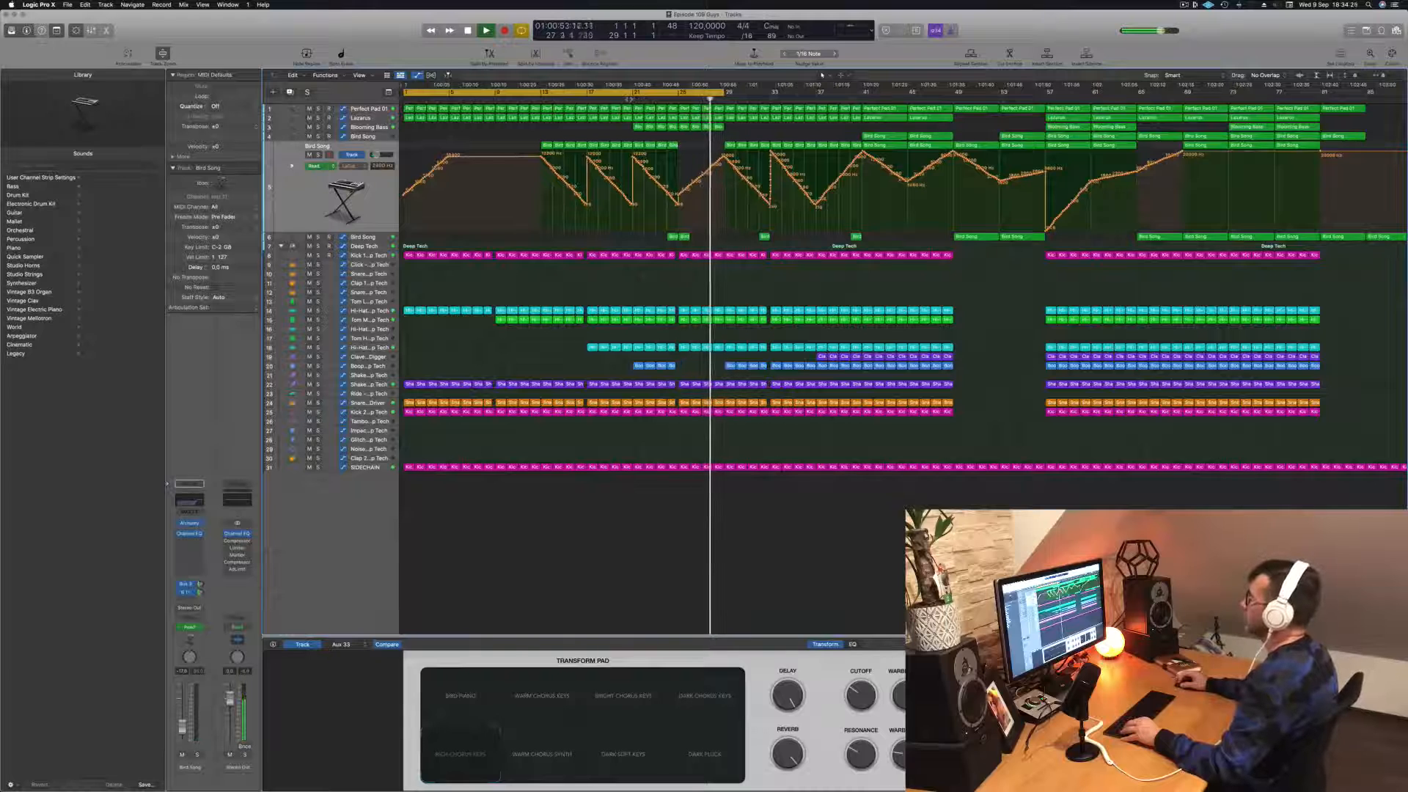
Step: Remove the track 20 percussion regions from bars 21 to 24, copy those of bars 29 to 32 to bars 25 to 28, and listen
click(630, 99)
scroll(630, 99, left, 1)
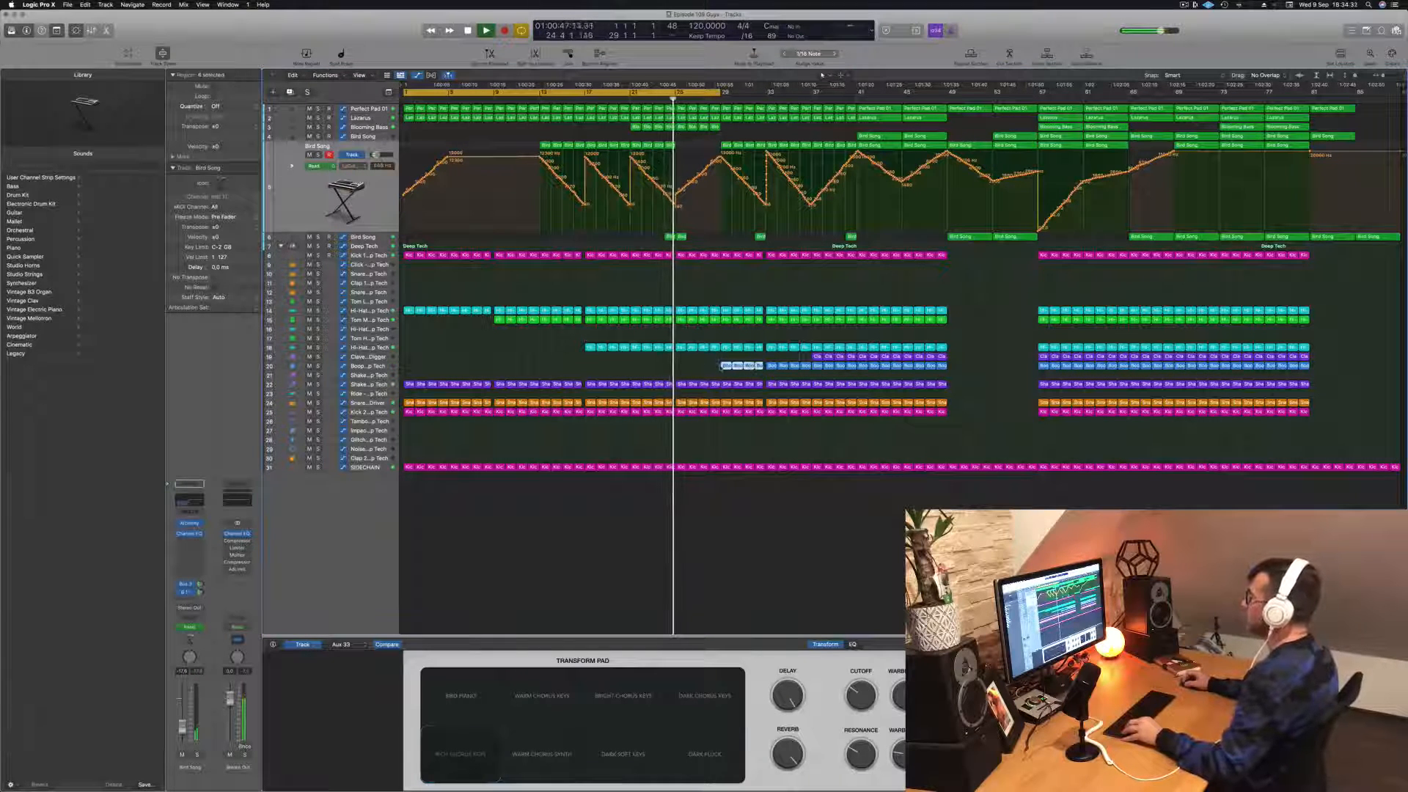
drag(722, 365, 682, 369)
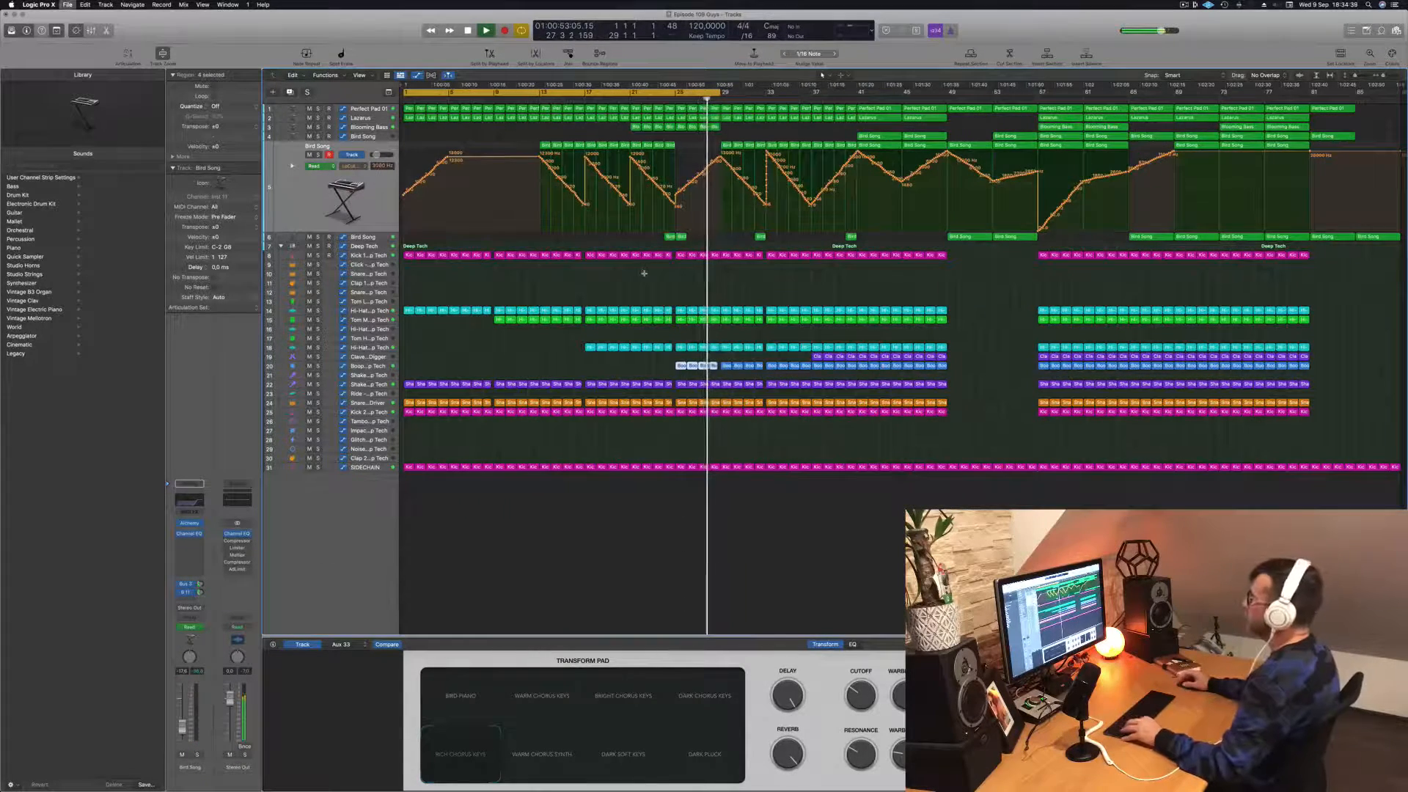
scroll(715, 75, up, 1)
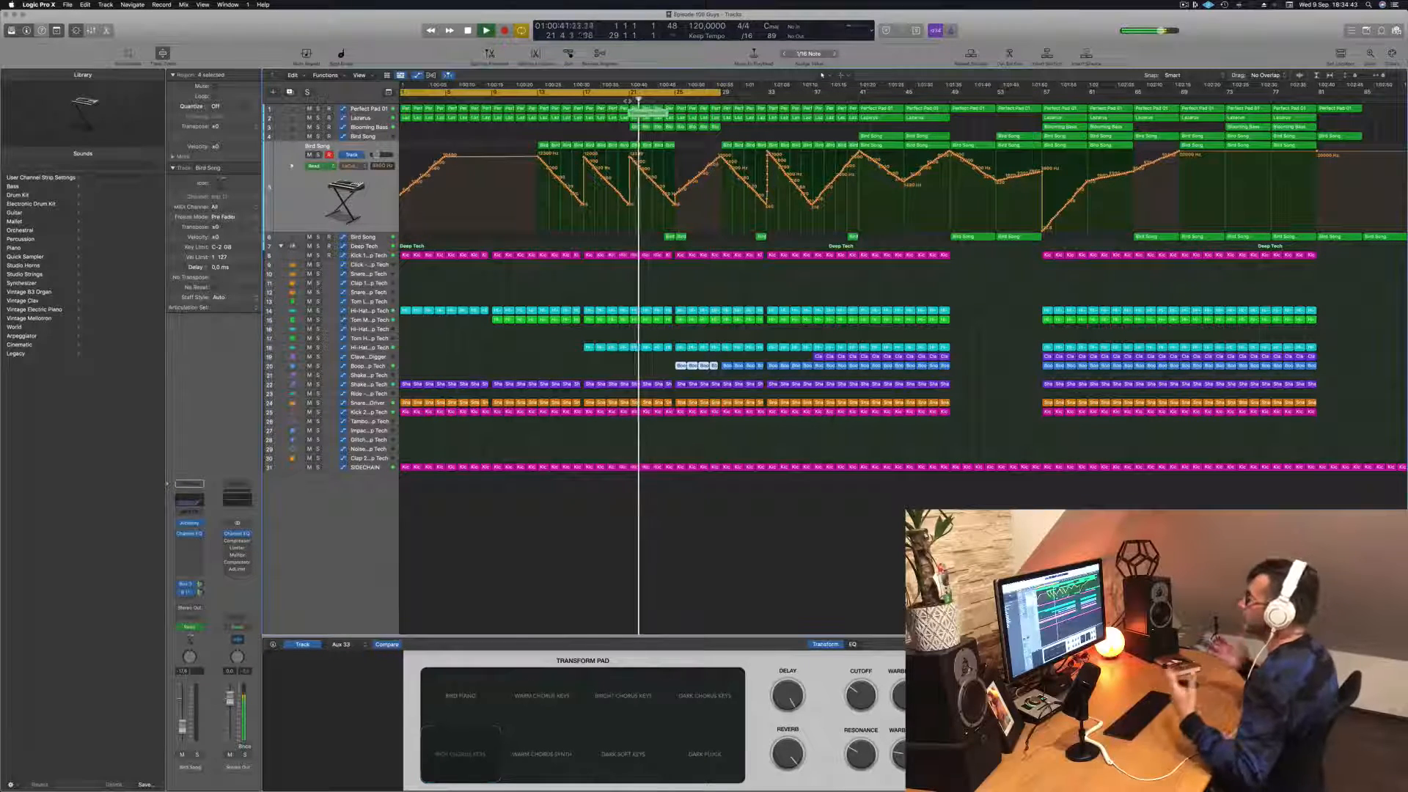
scroll(702, 172, up, 2)
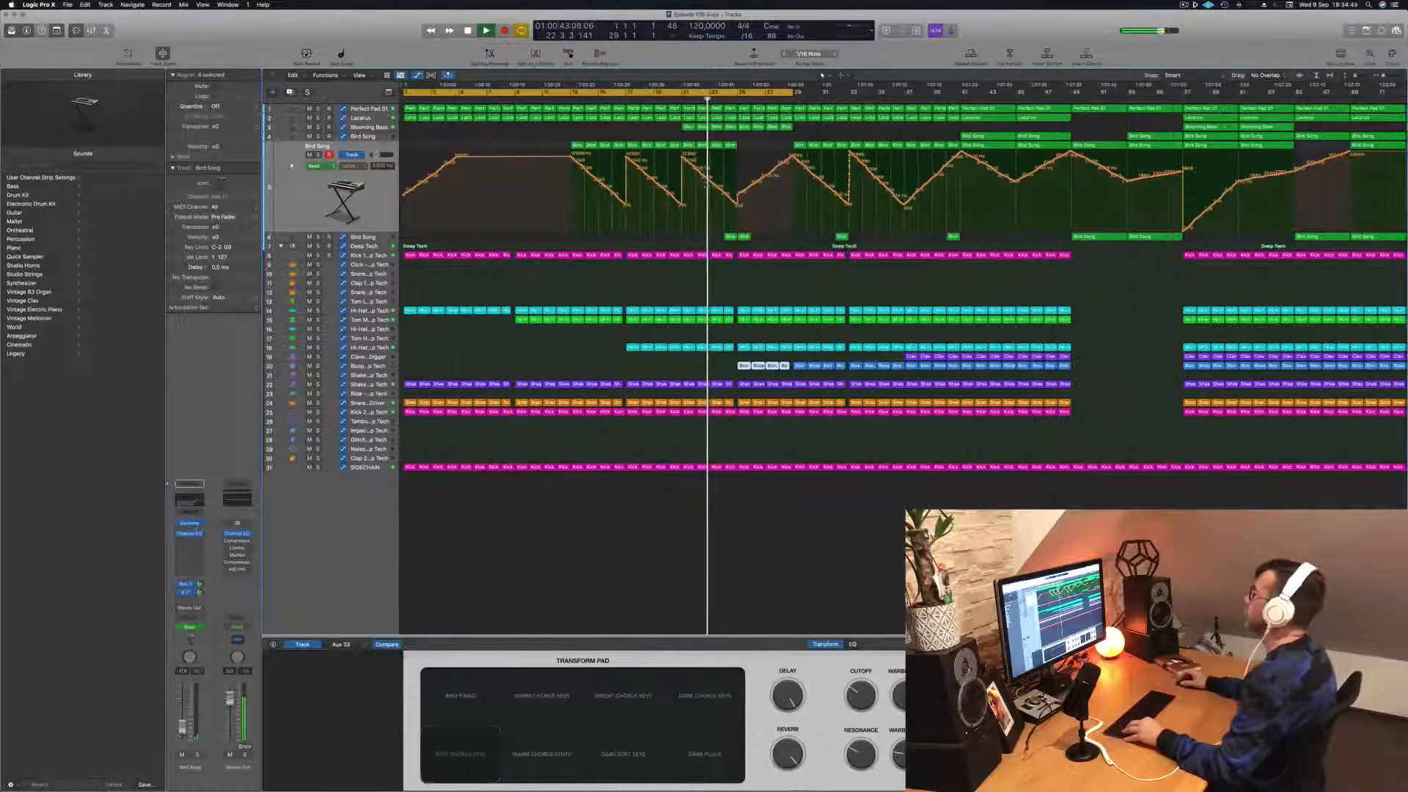
scroll(730, 210, down, 2)
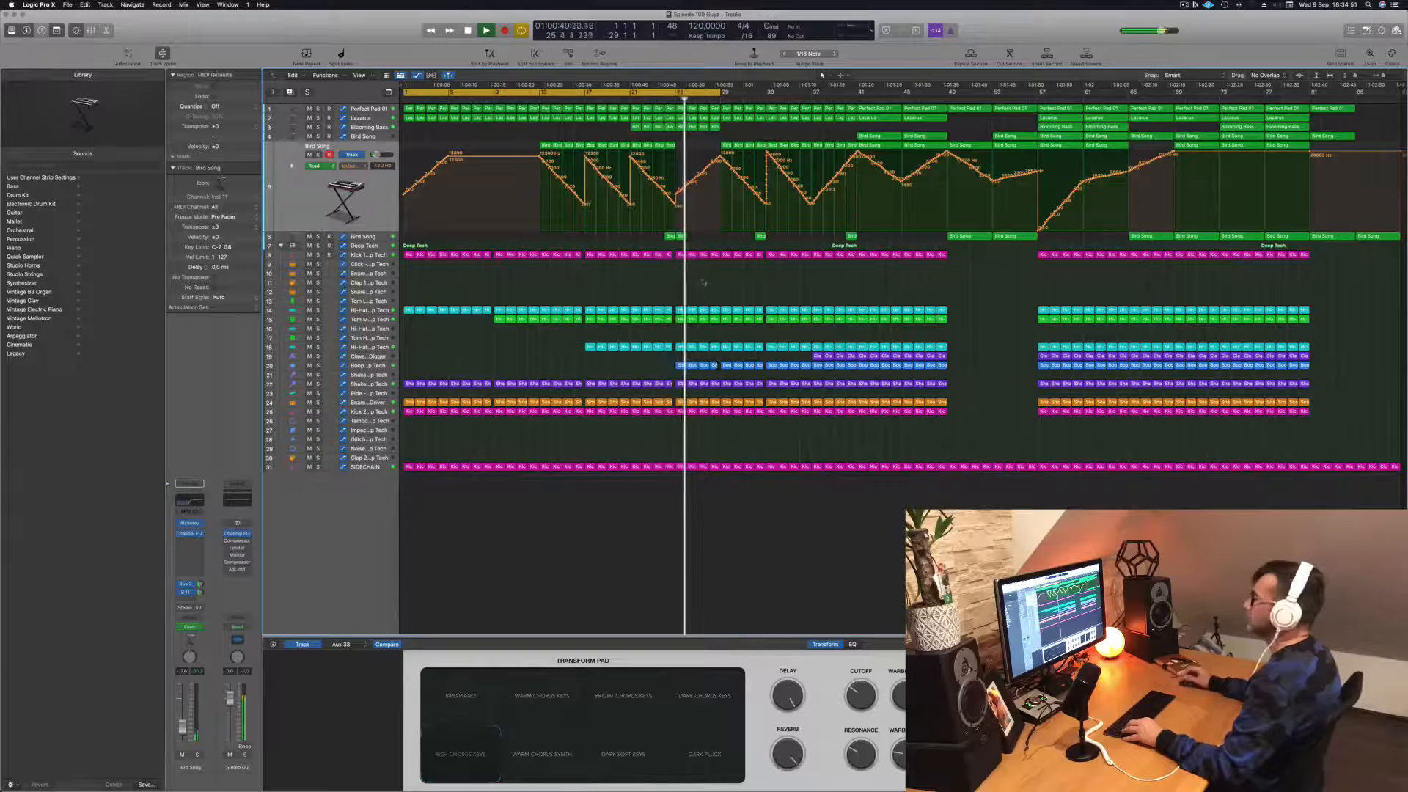
Step: Extend the end of the cycle range to bar 37 and replay from about bar 25
scroll(712, 288, up, 4)
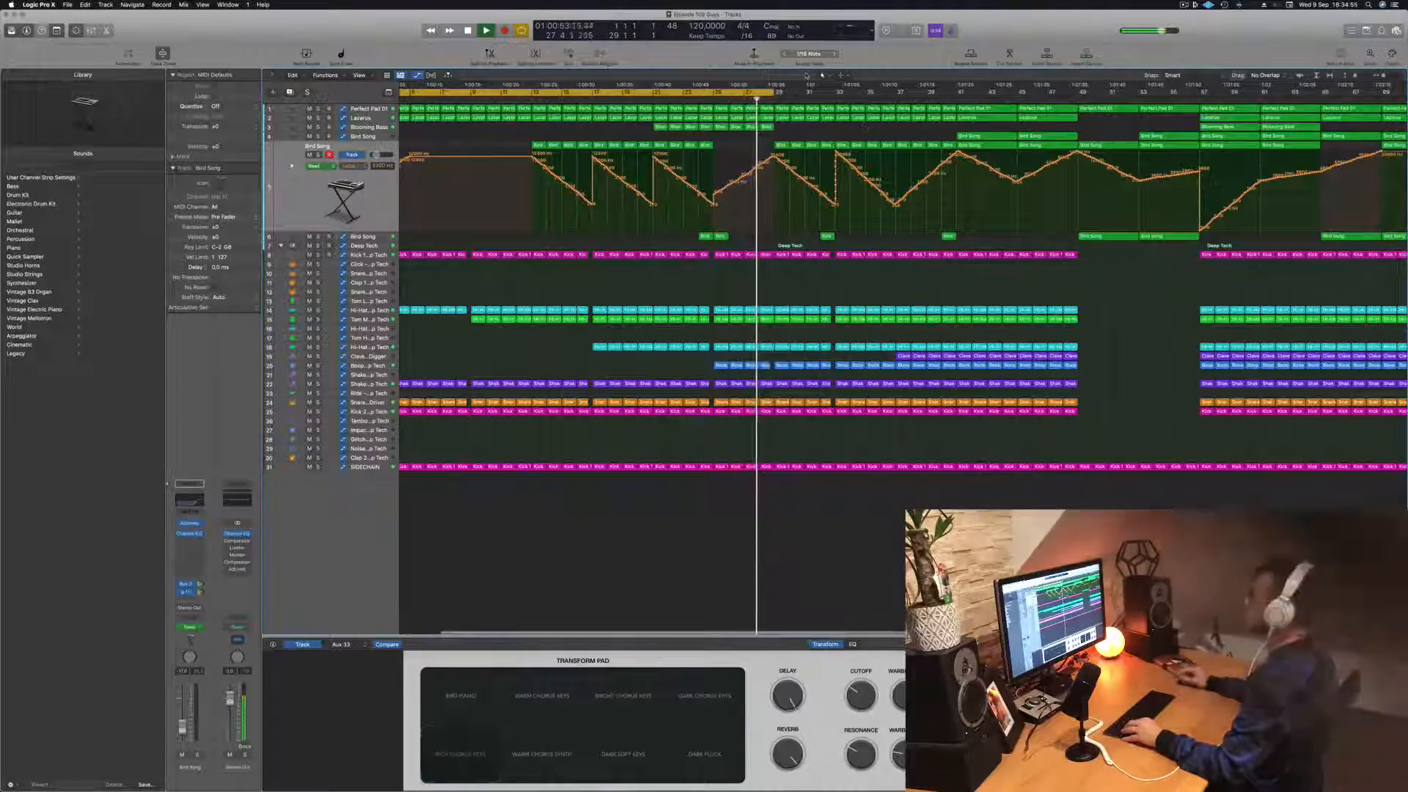
scroll(763, 289, down, 1)
scroll(823, 74, down, 1)
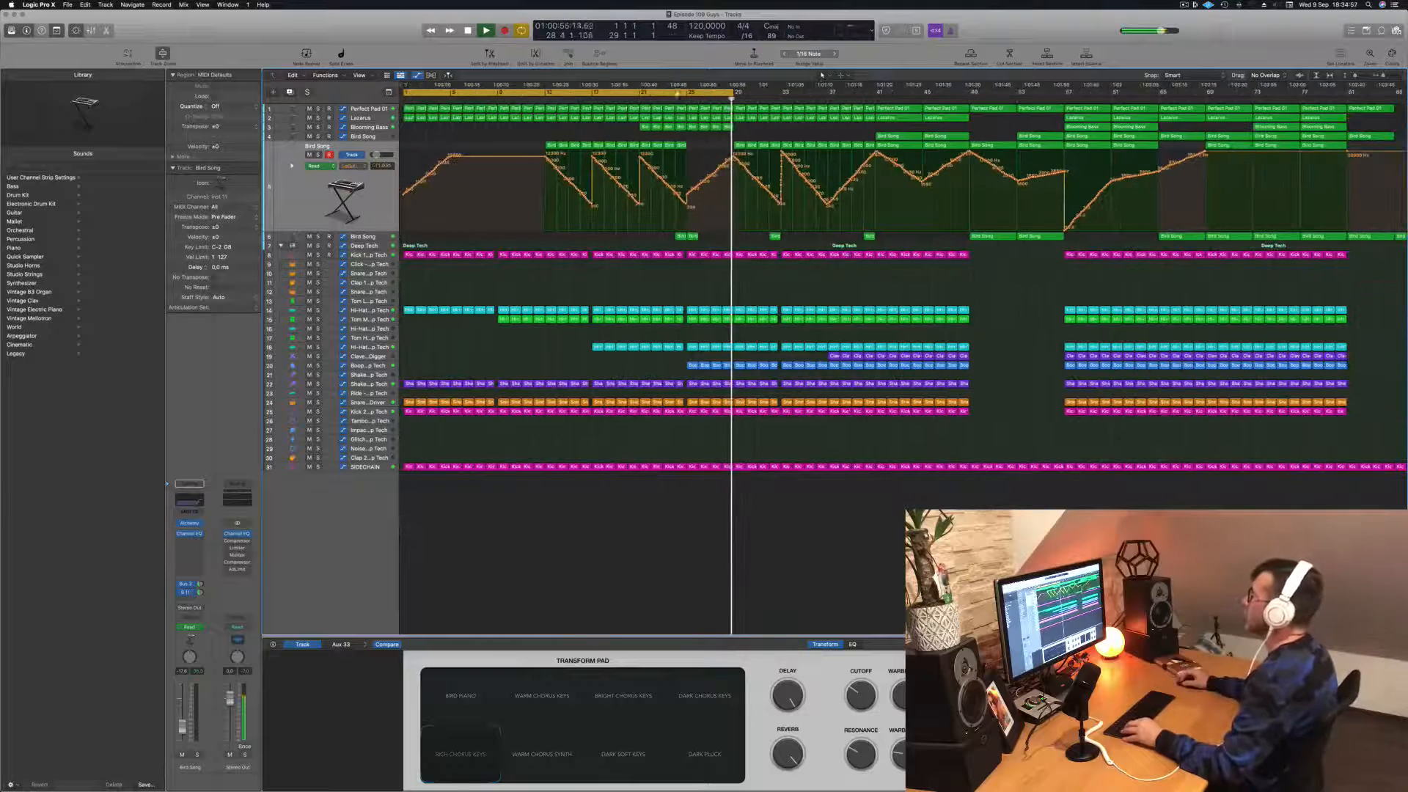
drag(731, 93, 829, 100)
click(676, 101)
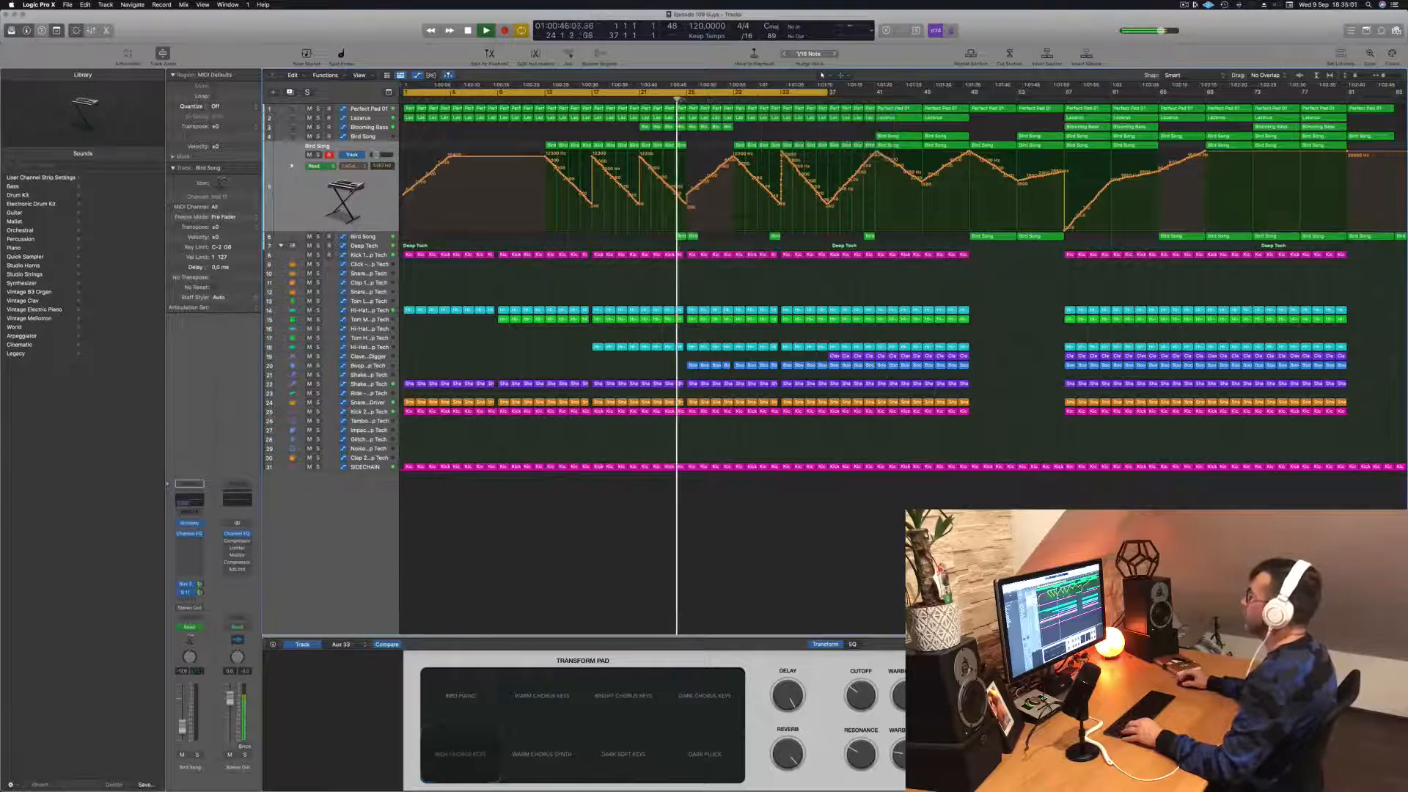
Step: Pull the Perfect Pad cutoff automation down to its lowest level between bar 29 and about bar 32 while playing from bar 24
scroll(591, 133, up, 5)
scroll(595, 132, down, 5)
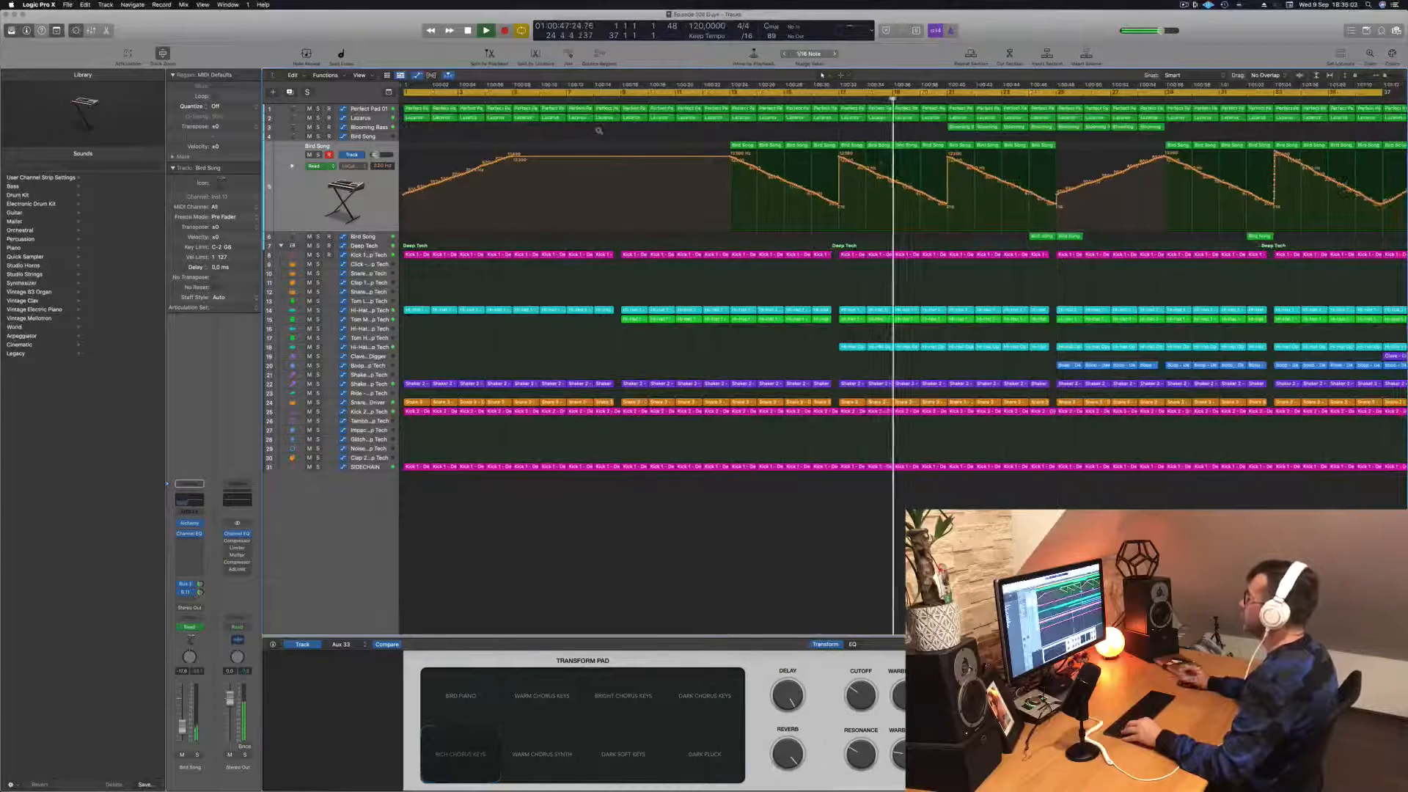
click(367, 110)
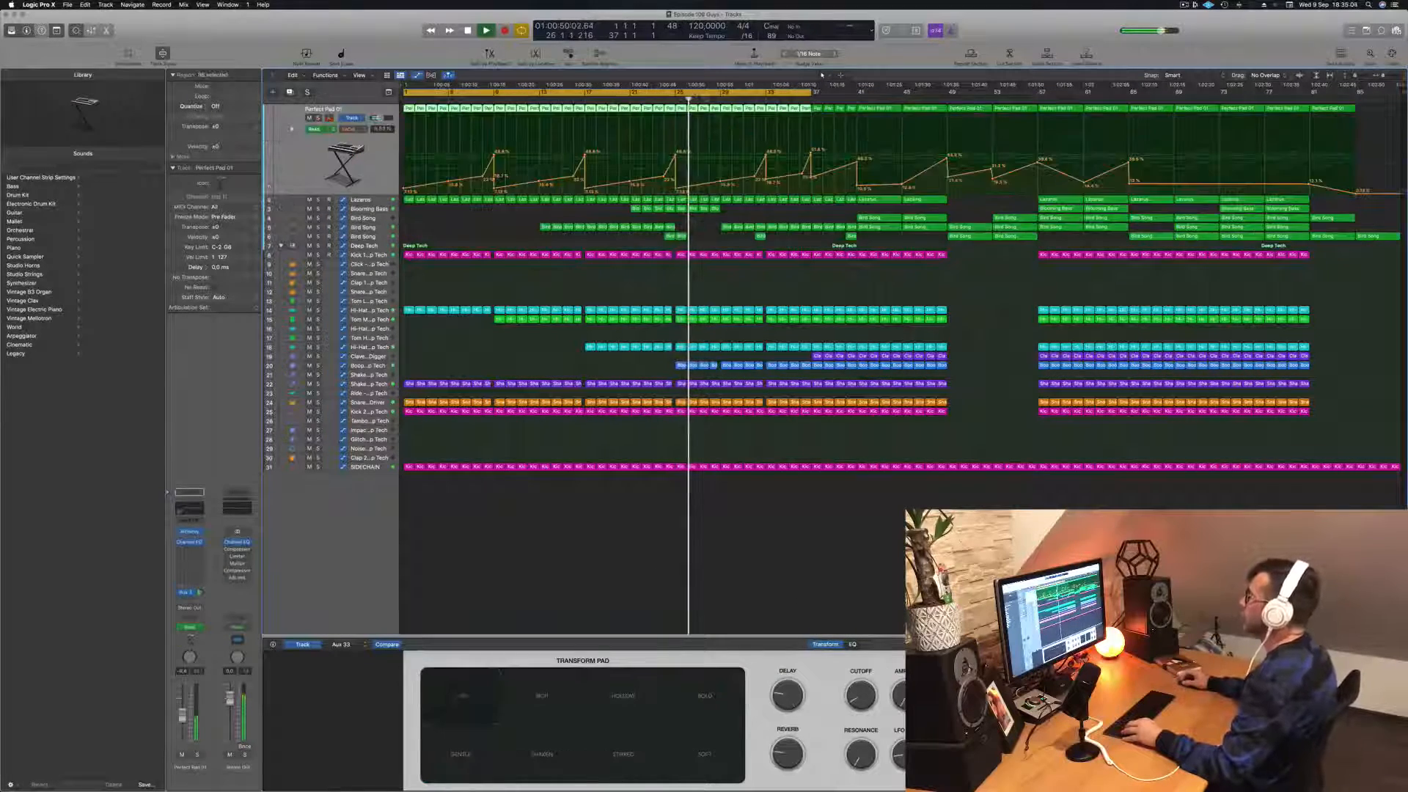
click(662, 100)
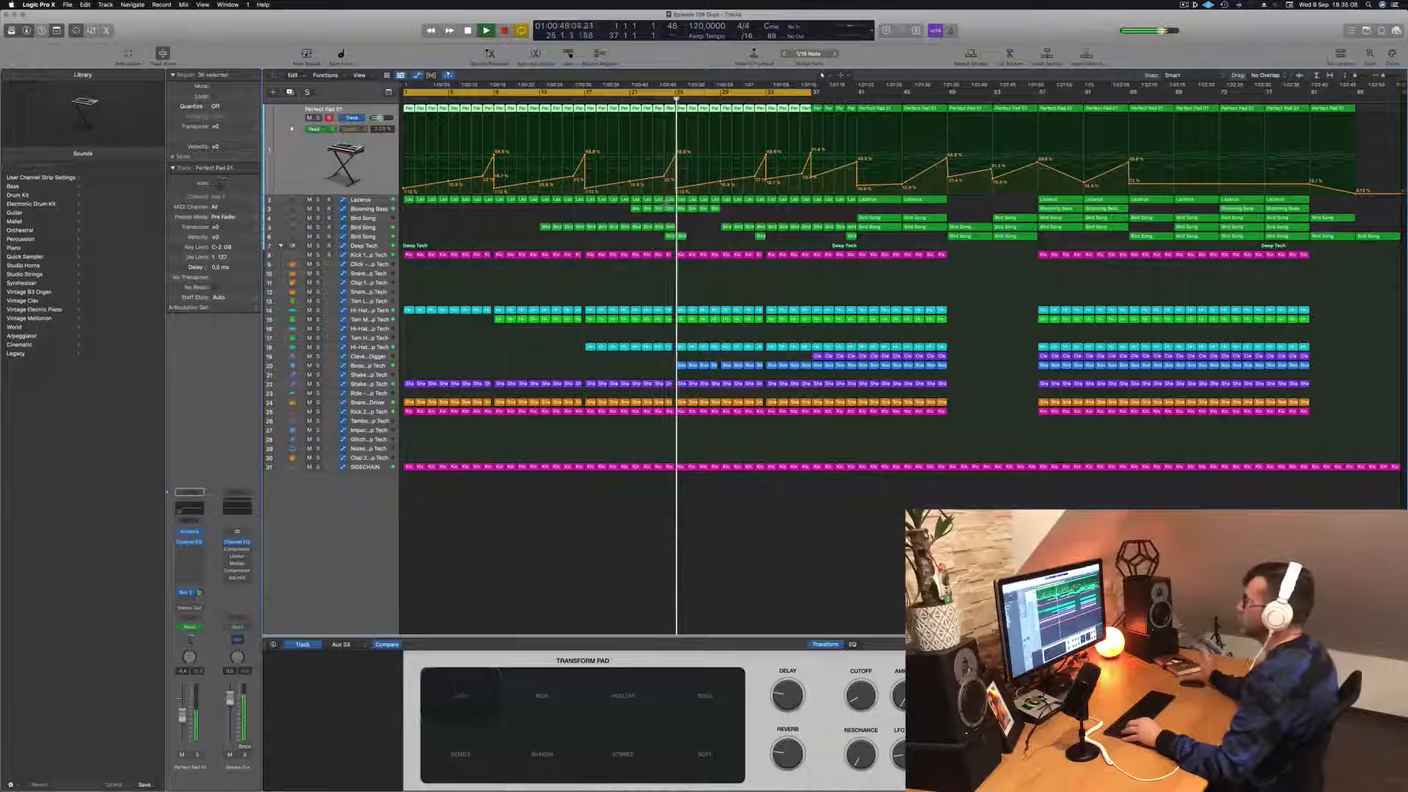
drag(722, 183, 755, 195)
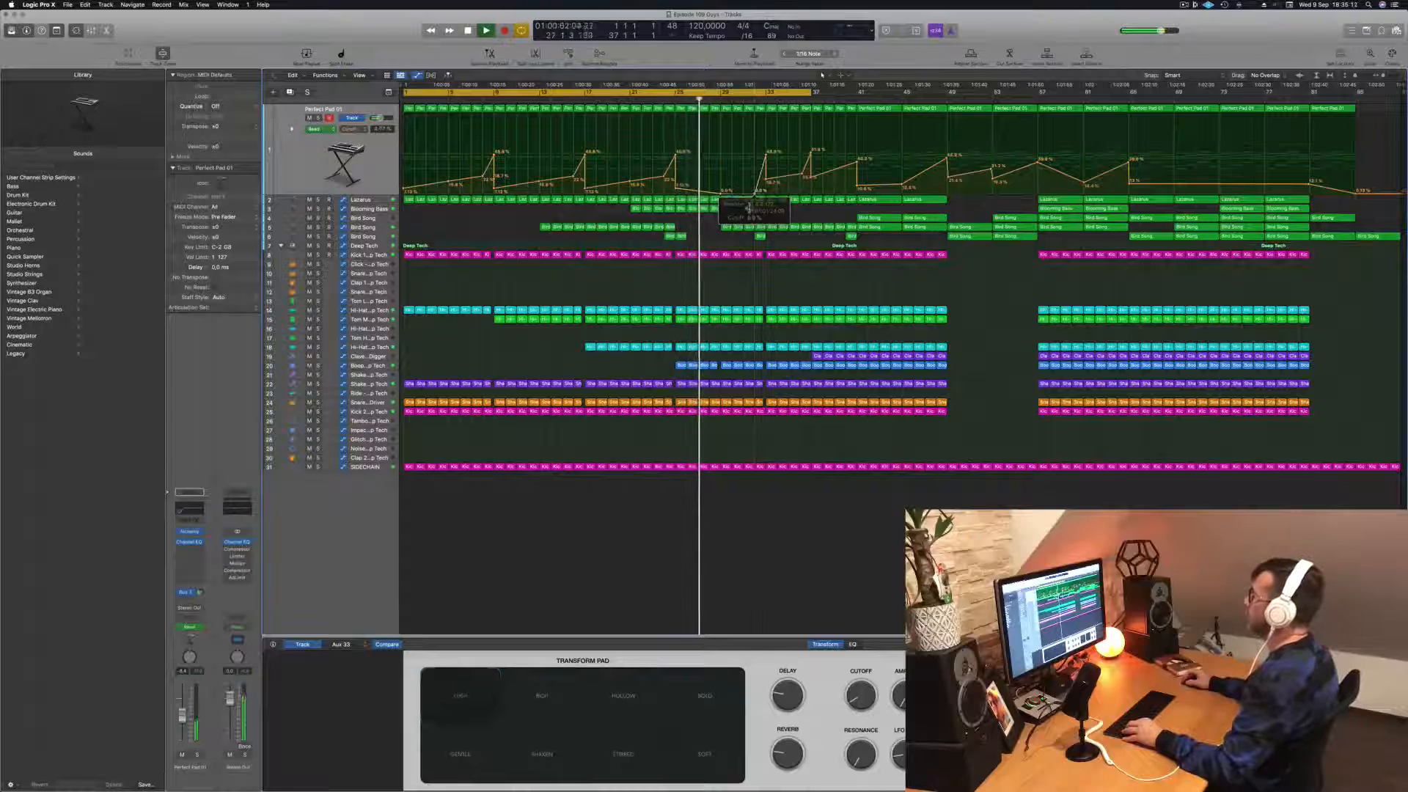
Step: Copy the four Blooming Bass regions of bars 25 to 28, with automation, to bars 29 to 32 and replay from about bar 28
scroll(721, 228, up, 2)
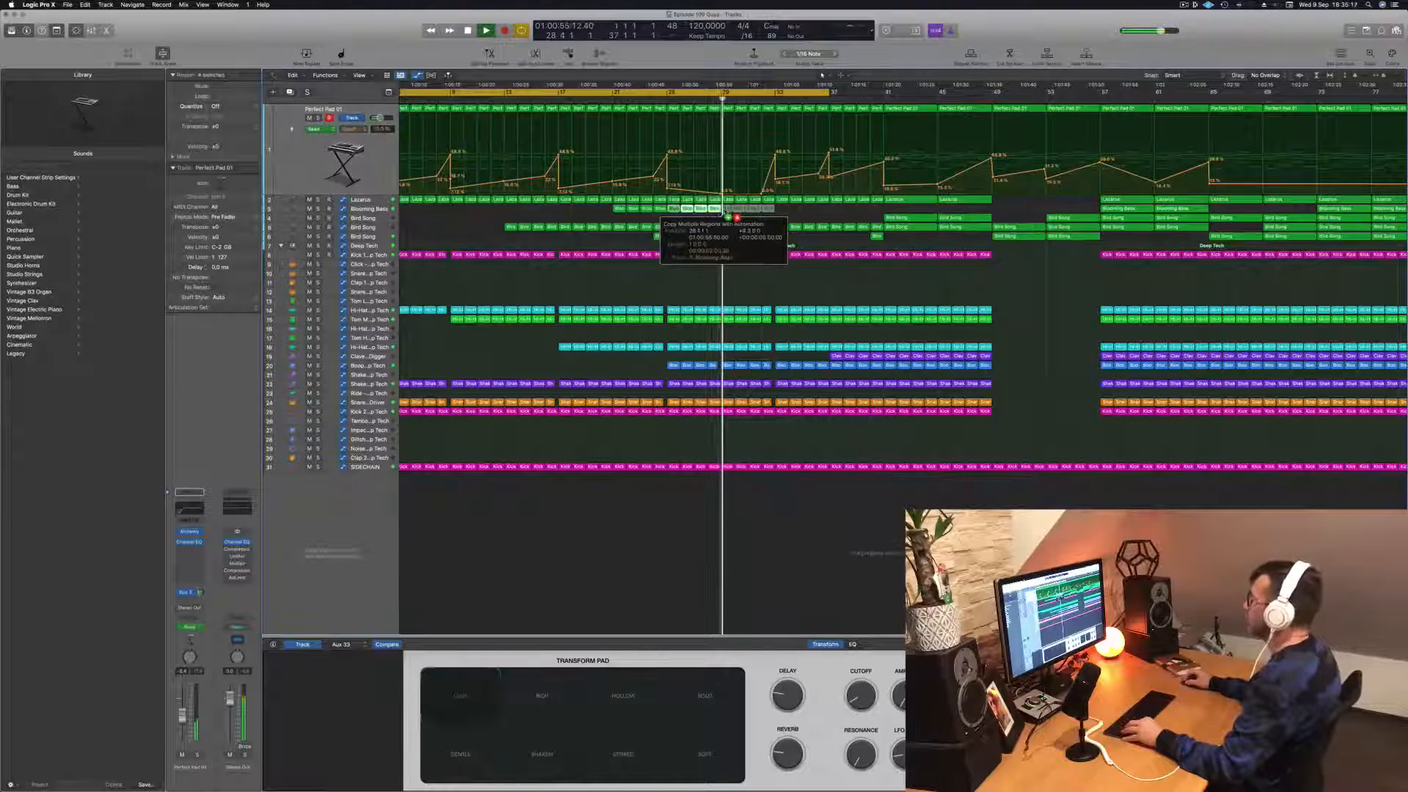
drag(731, 215, 732, 214)
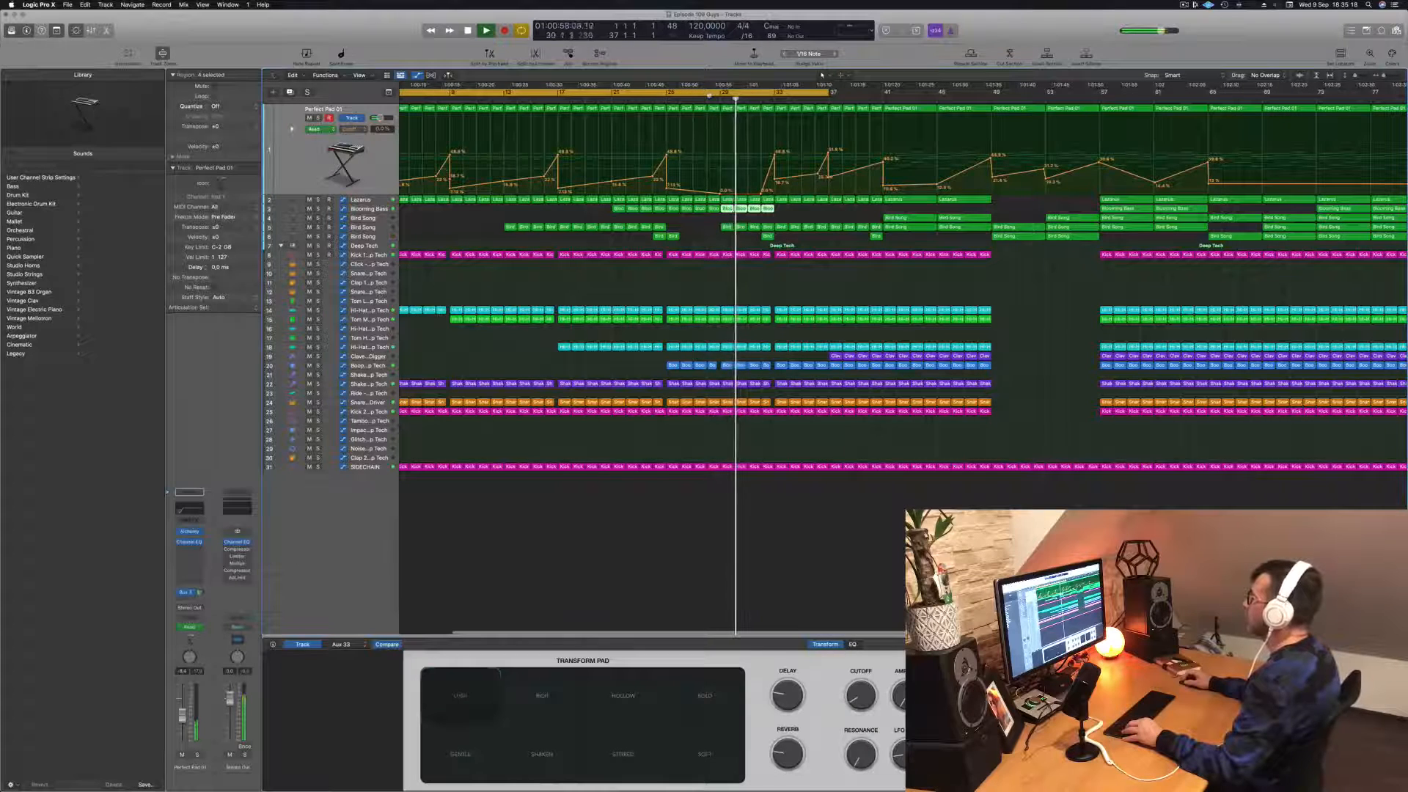
click(709, 101)
scroll(726, 201, left, 3)
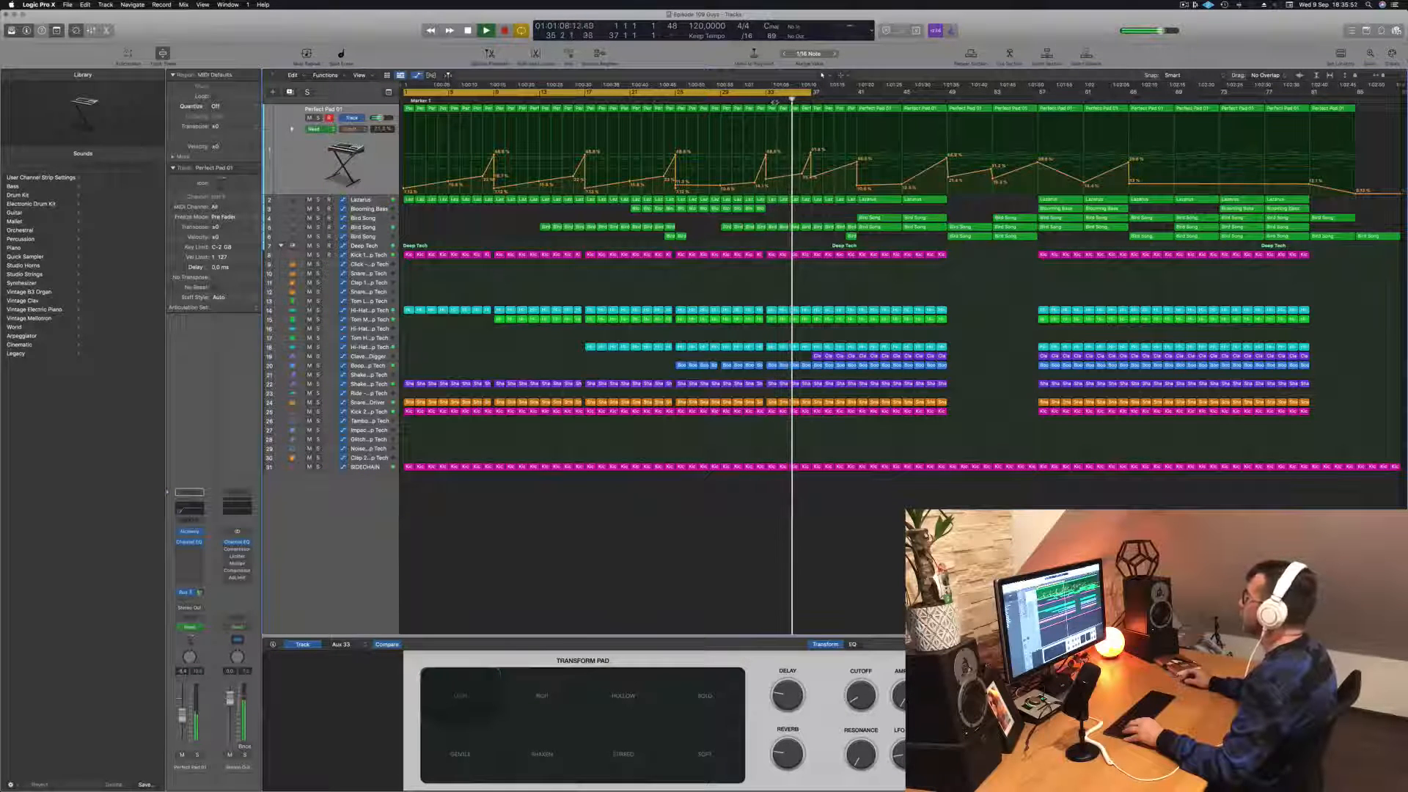
Step: Shorten the cycle range to end at bar 33 and play the intro from the beginning
click(734, 100)
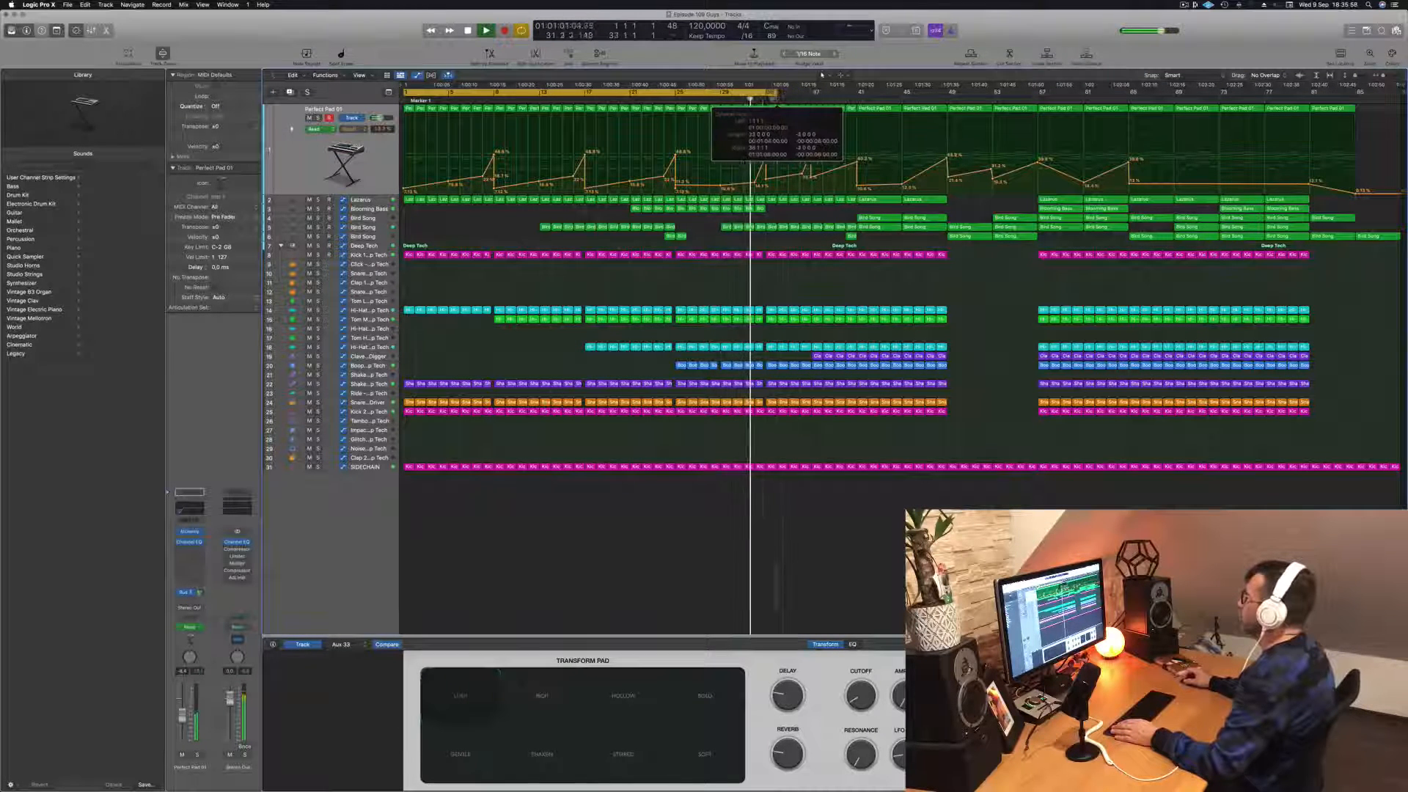
key(space)
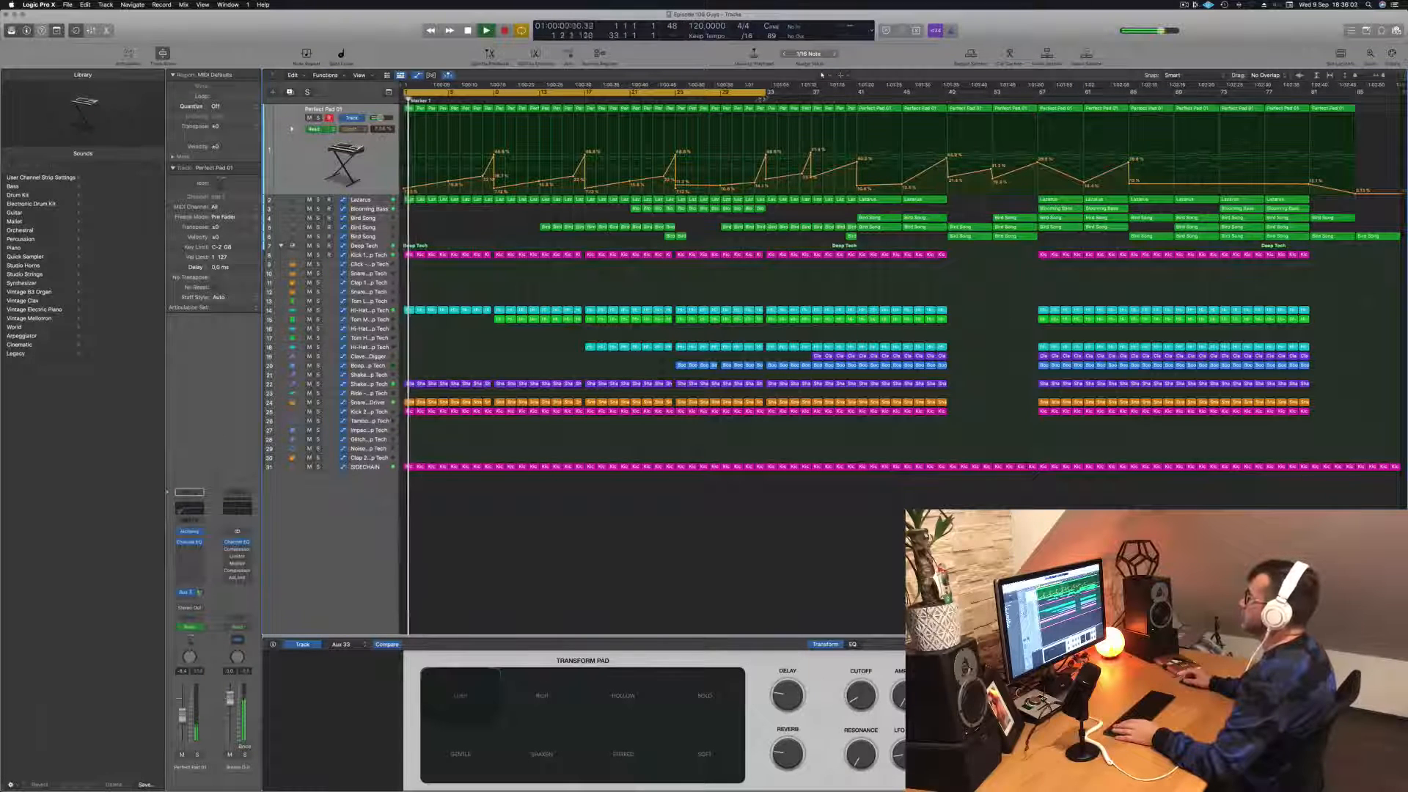
click(756, 99)
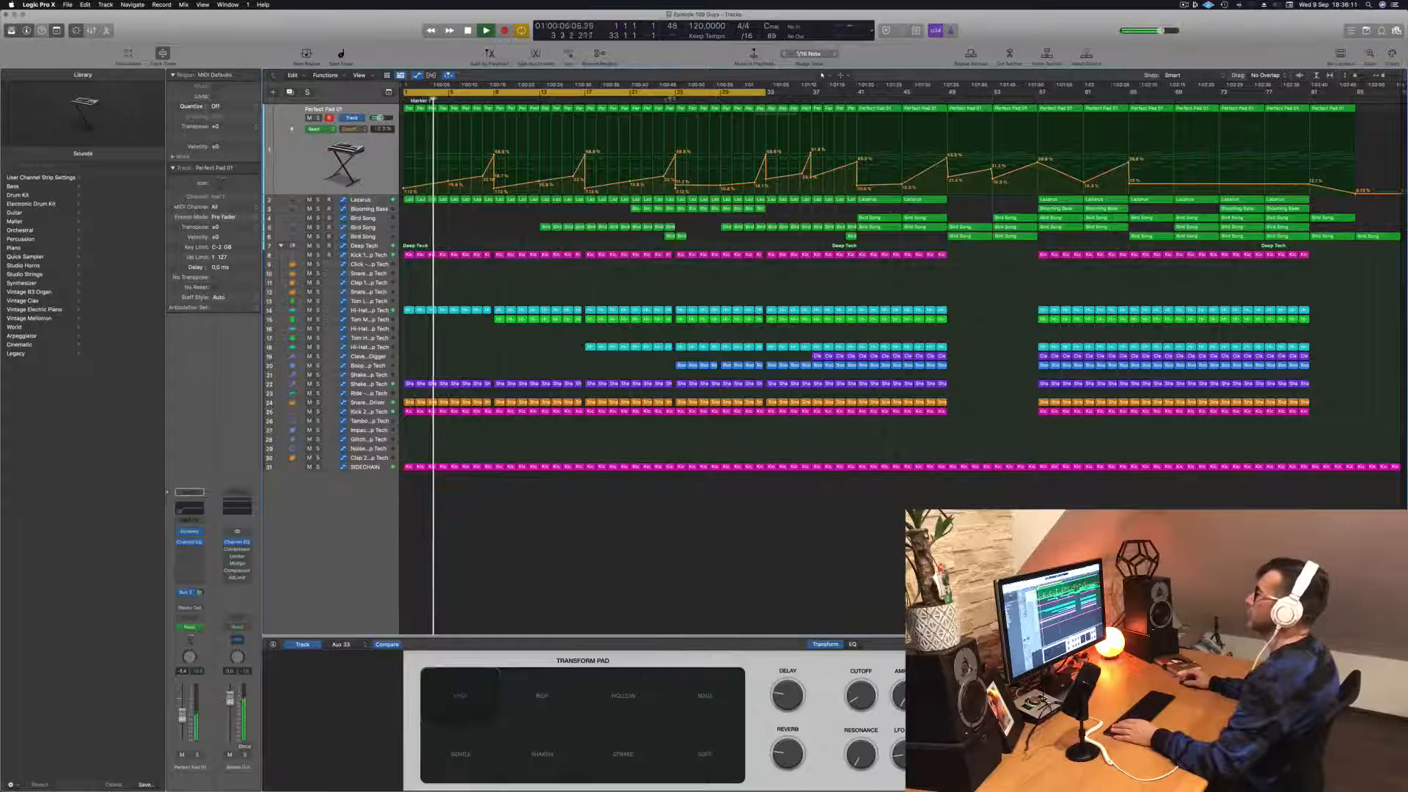
Step: Move the Perfect Pad cutoff automation rise to just before bar 33, replaying from around bar 25
click(671, 99)
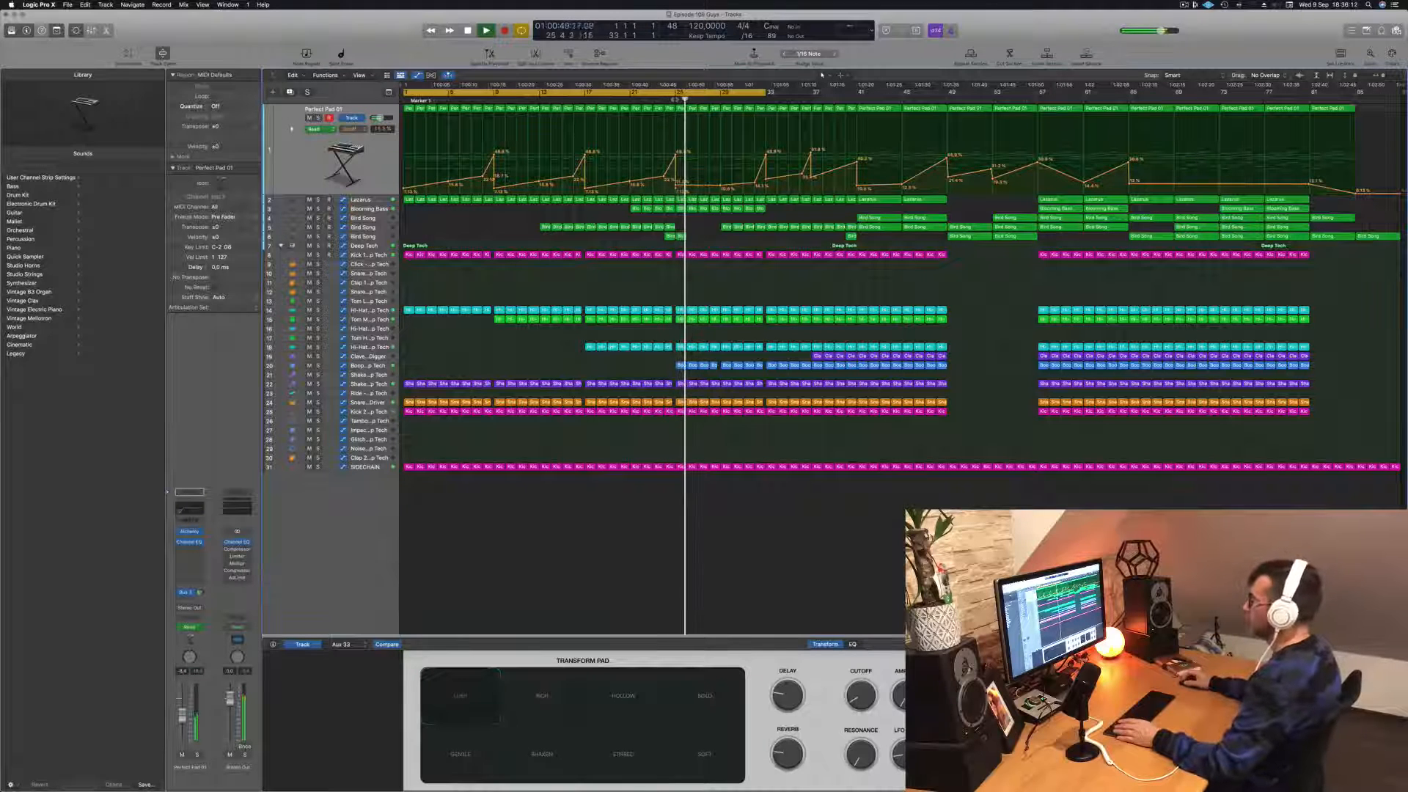
click(675, 99)
click(666, 99)
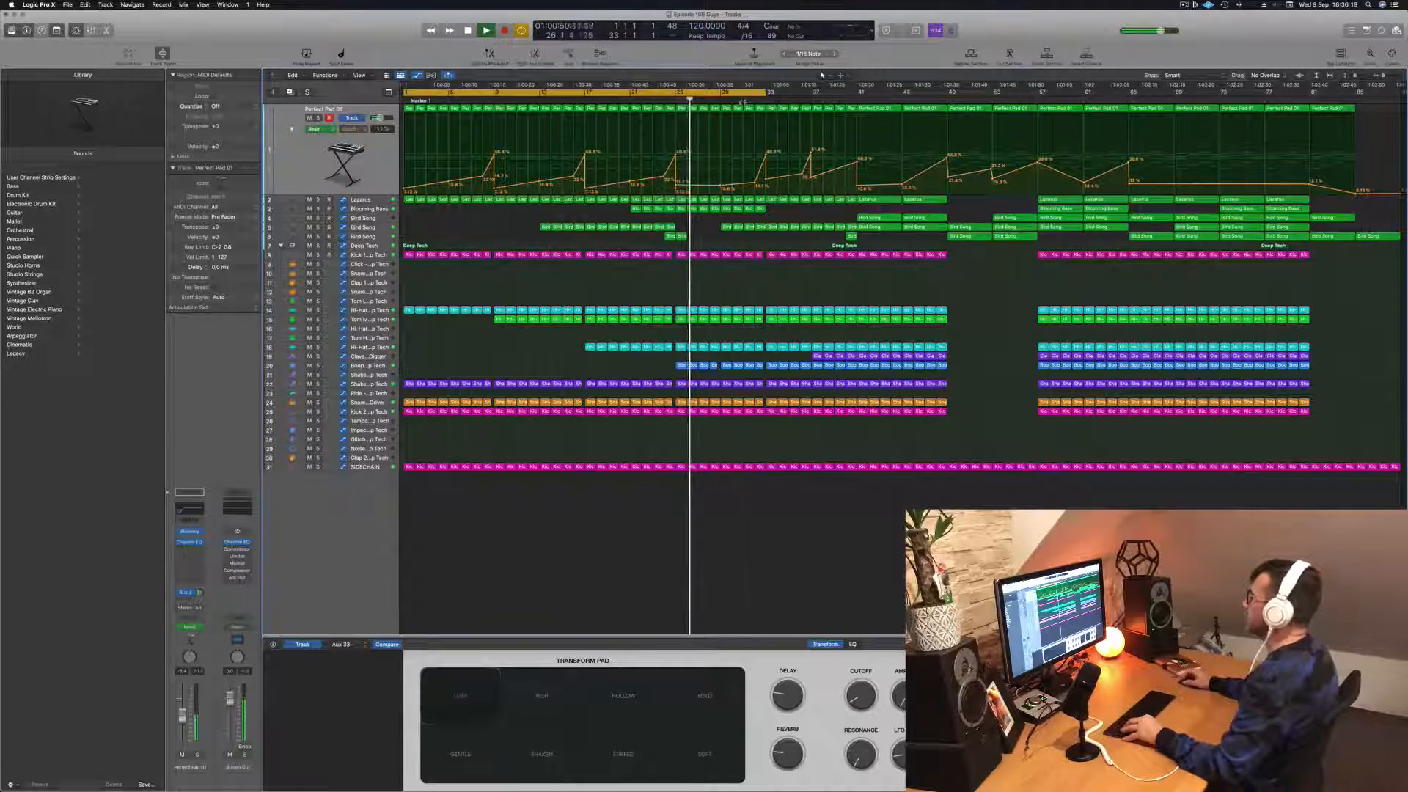
click(743, 101)
key(super+Right)
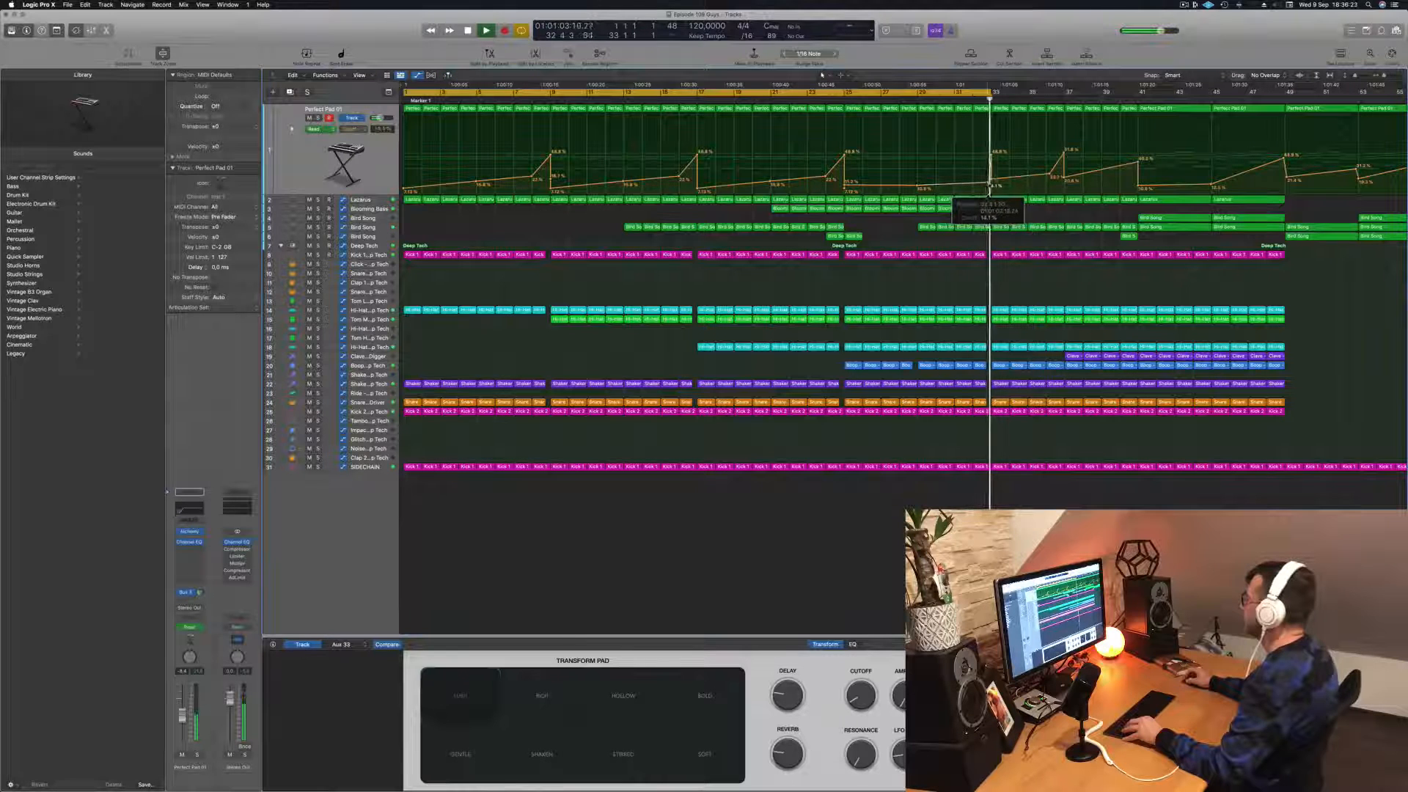
Step: Extend the cycle range to end at bar 35 and replay the transition from about bar 32
click(975, 99)
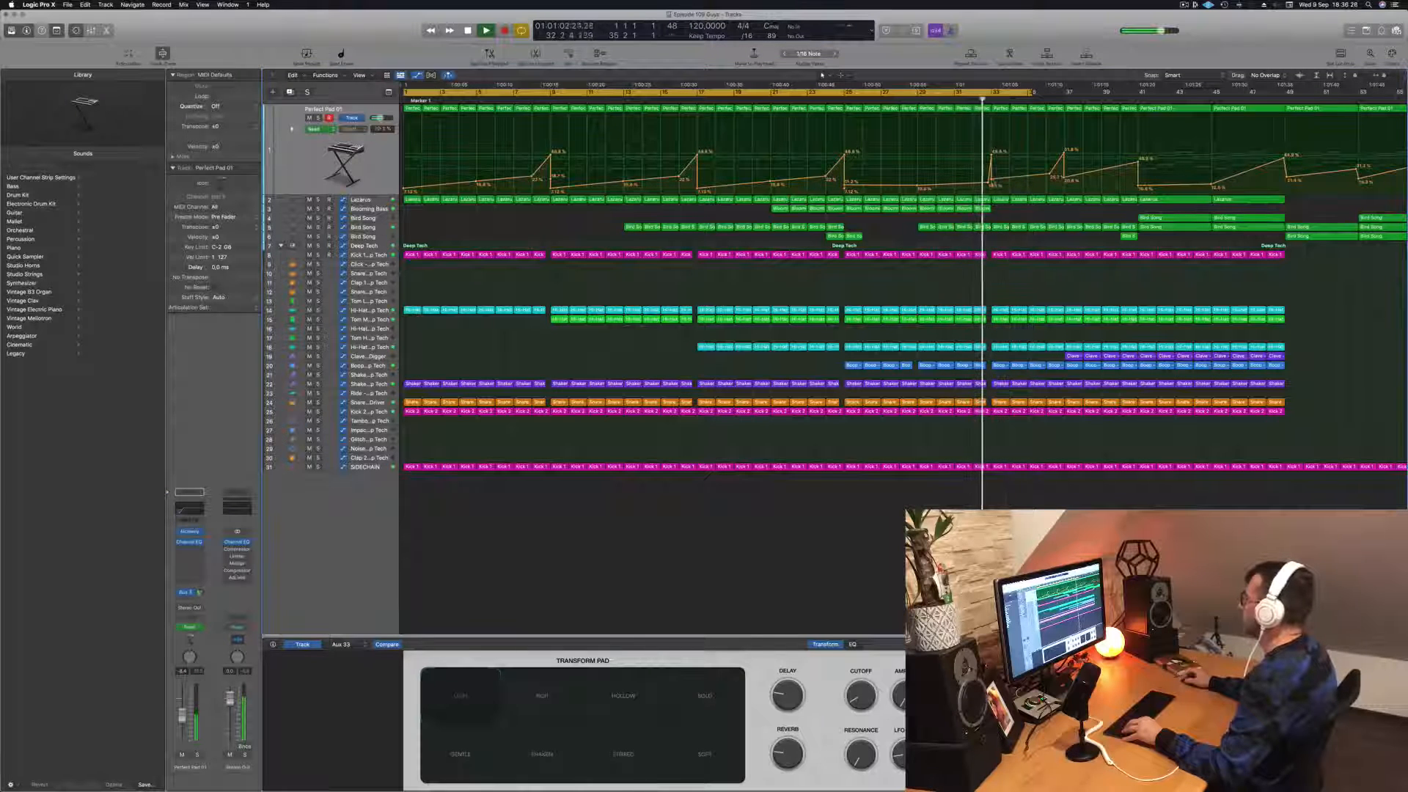
key(super+Right)
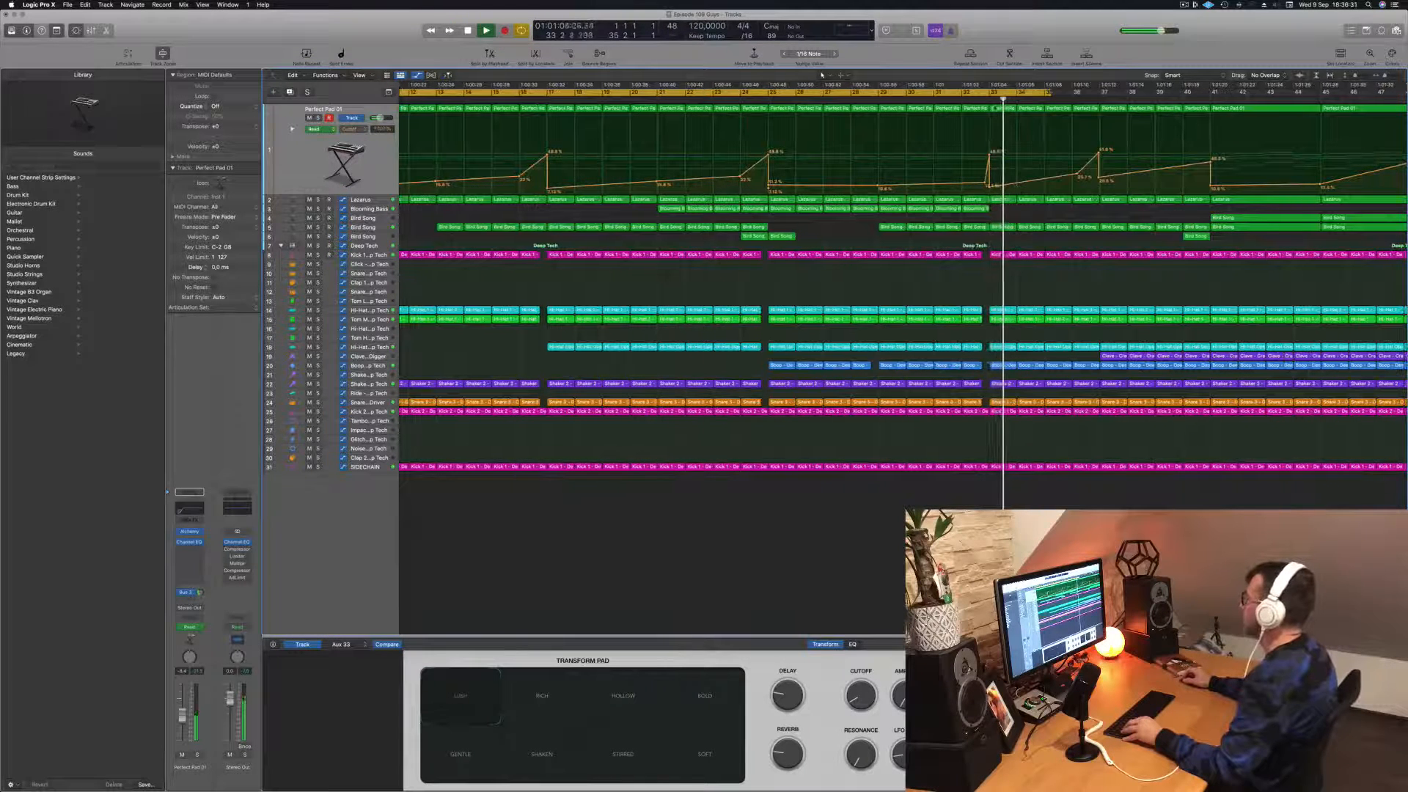
key(super+Left)
key(super+Left)
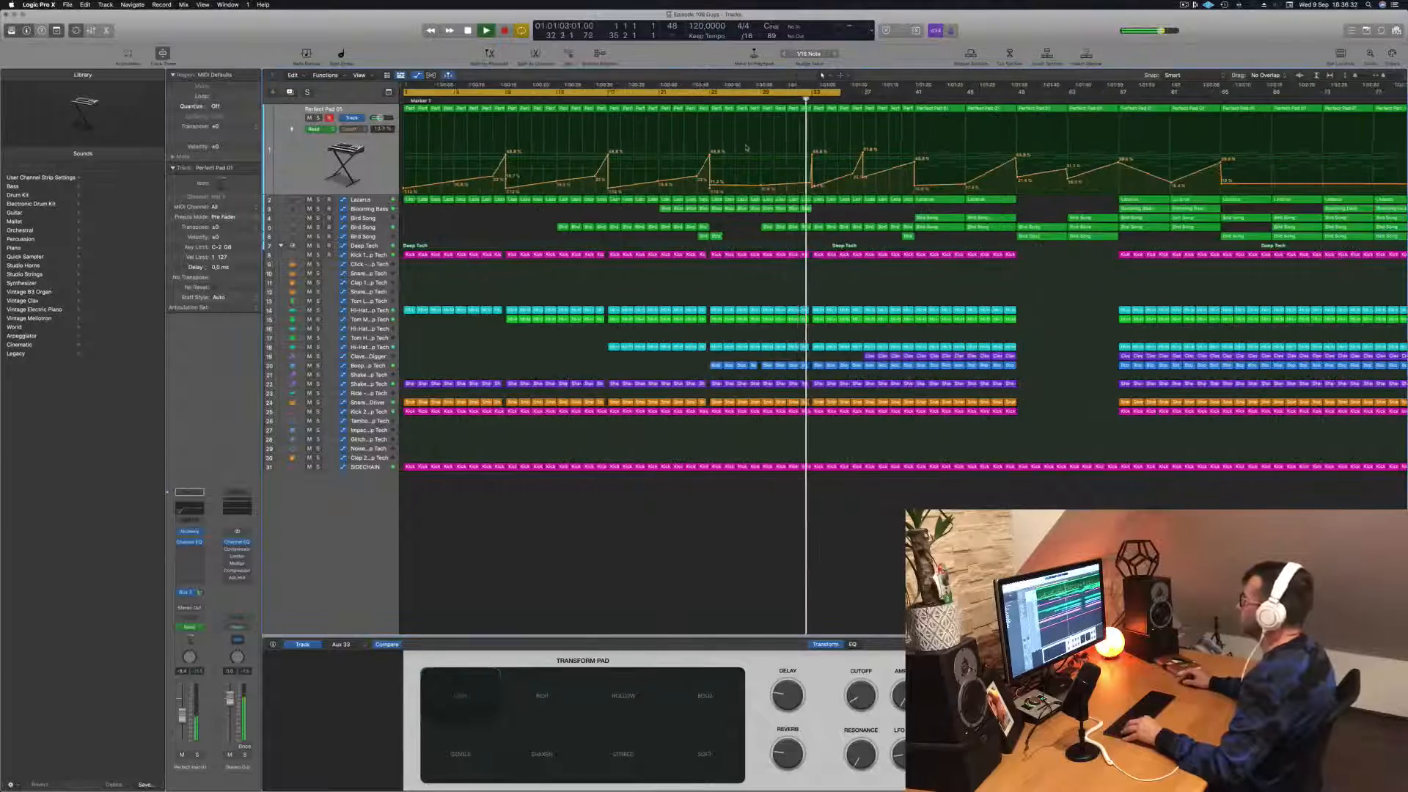
key(super+Left)
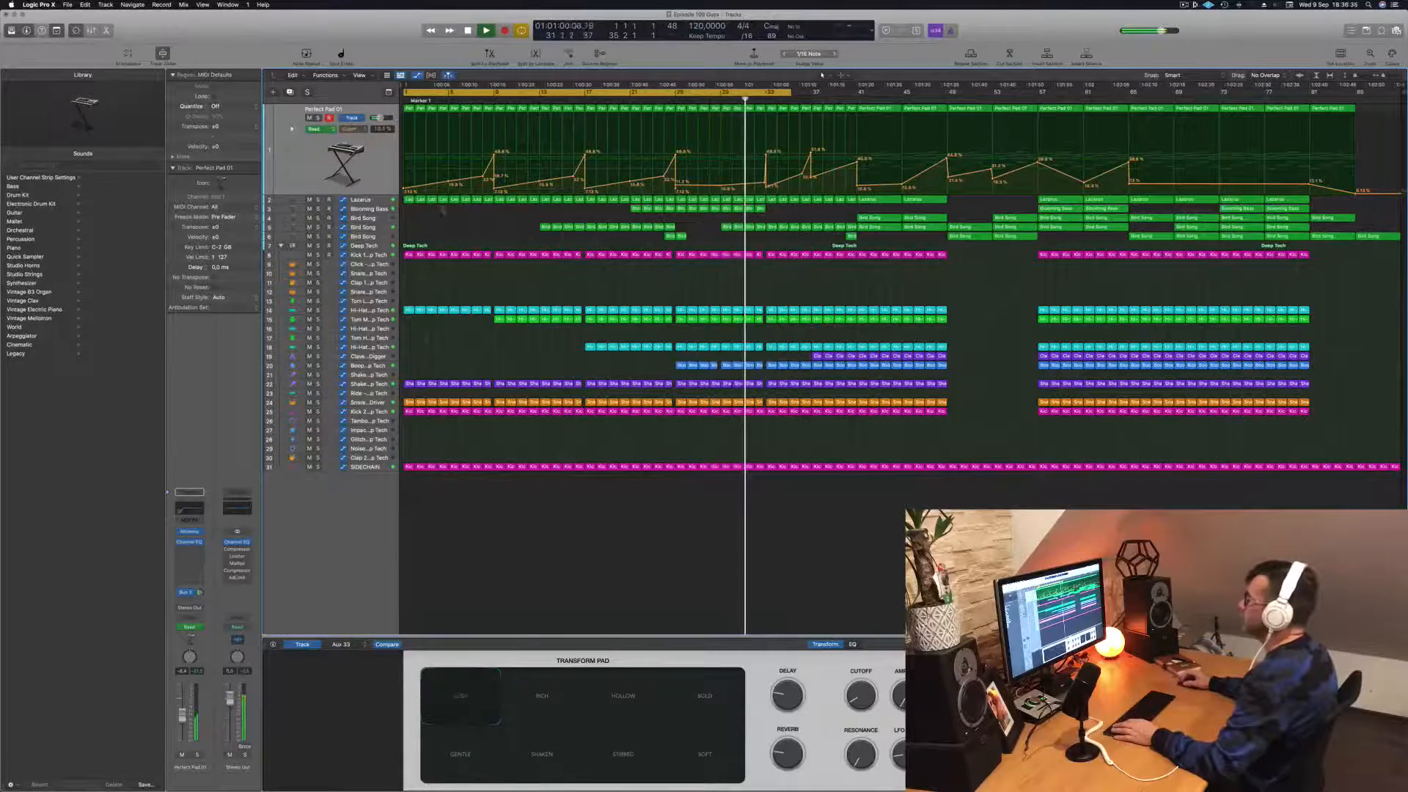
Step: Shape a brief spike in the Lazarus cutoff automation at bar 33 that drops straight to a low level, and replay it
key(Down)
key(super+Right)
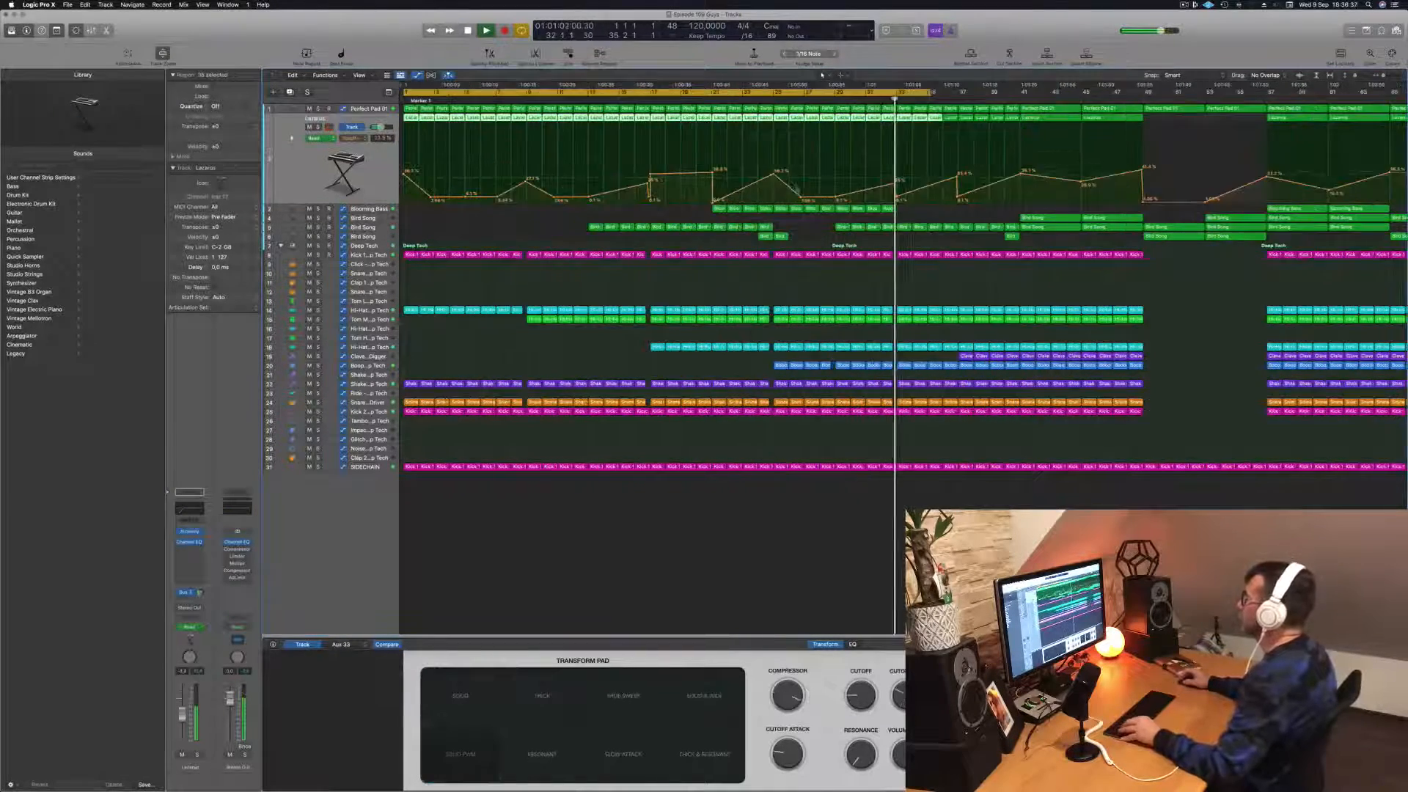
click(911, 196)
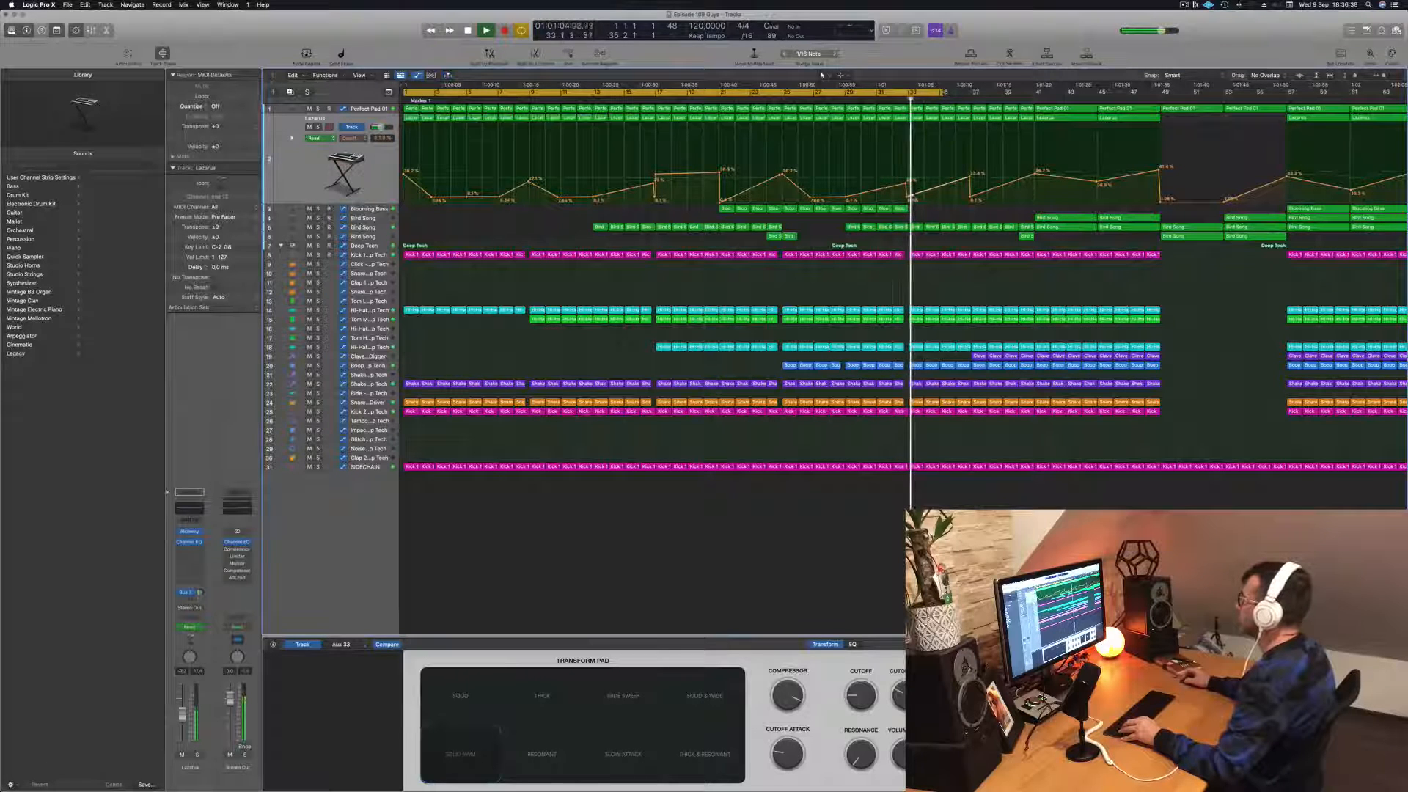
mouse_move(911, 196)
mouse_down()
mouse_move(912, 152)
mouse_move(915, 199)
mouse_up()
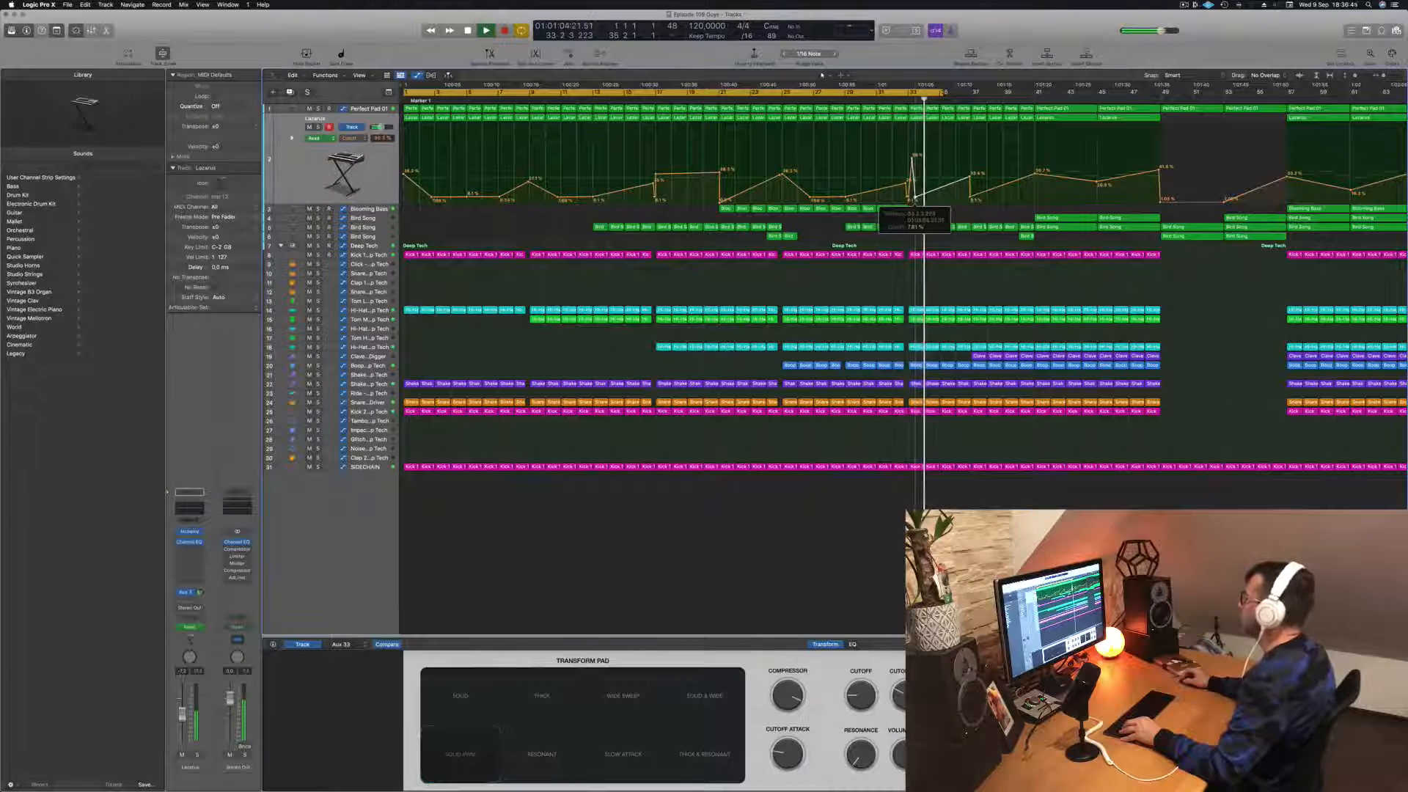
key(comma)
key(comma)
key(super+Left)
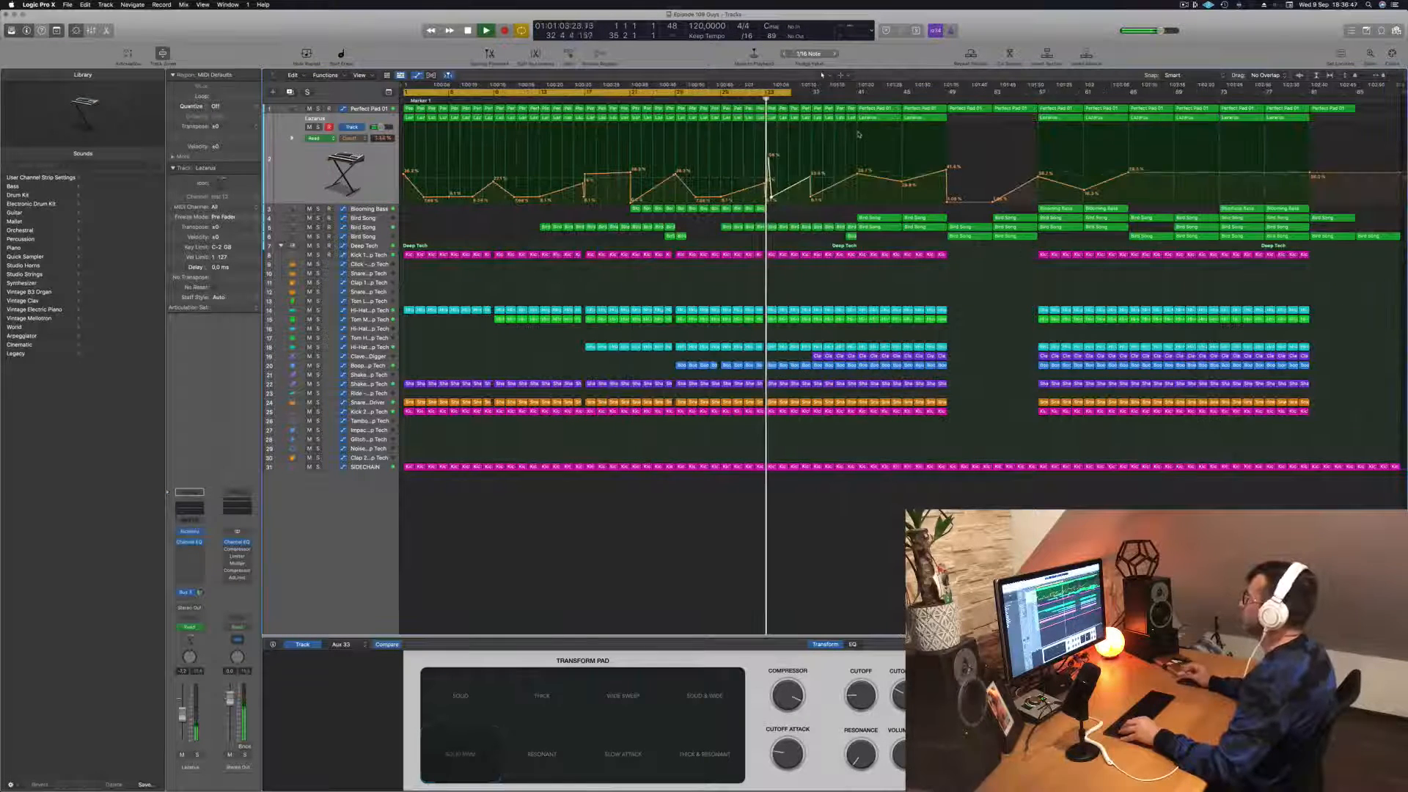
key(comma)
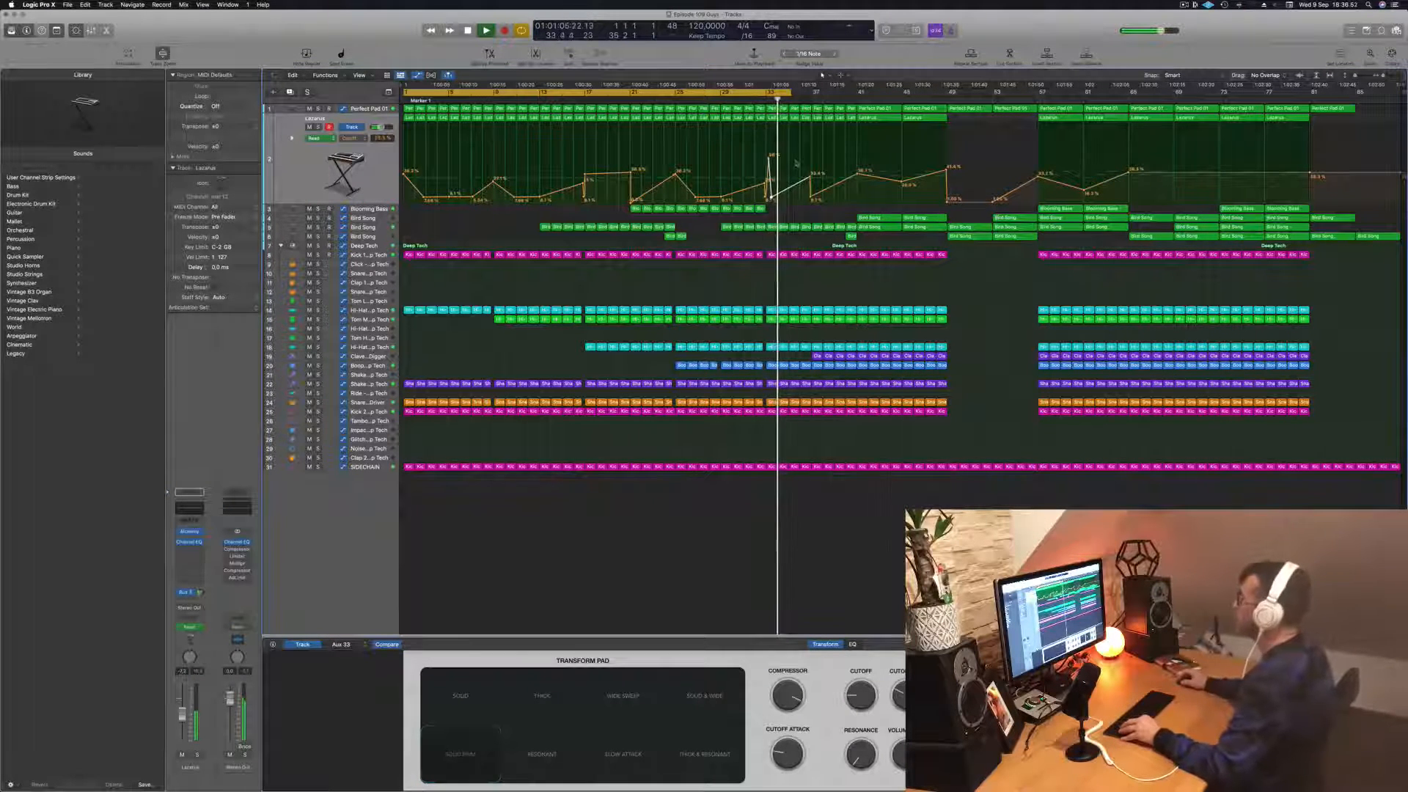
Step: Set the cycle range to bars 31 to 35 and restart playback within it
key(super+Right)
key(super+Right)
key(super+Right)
key(super+Right)
key(super+Right)
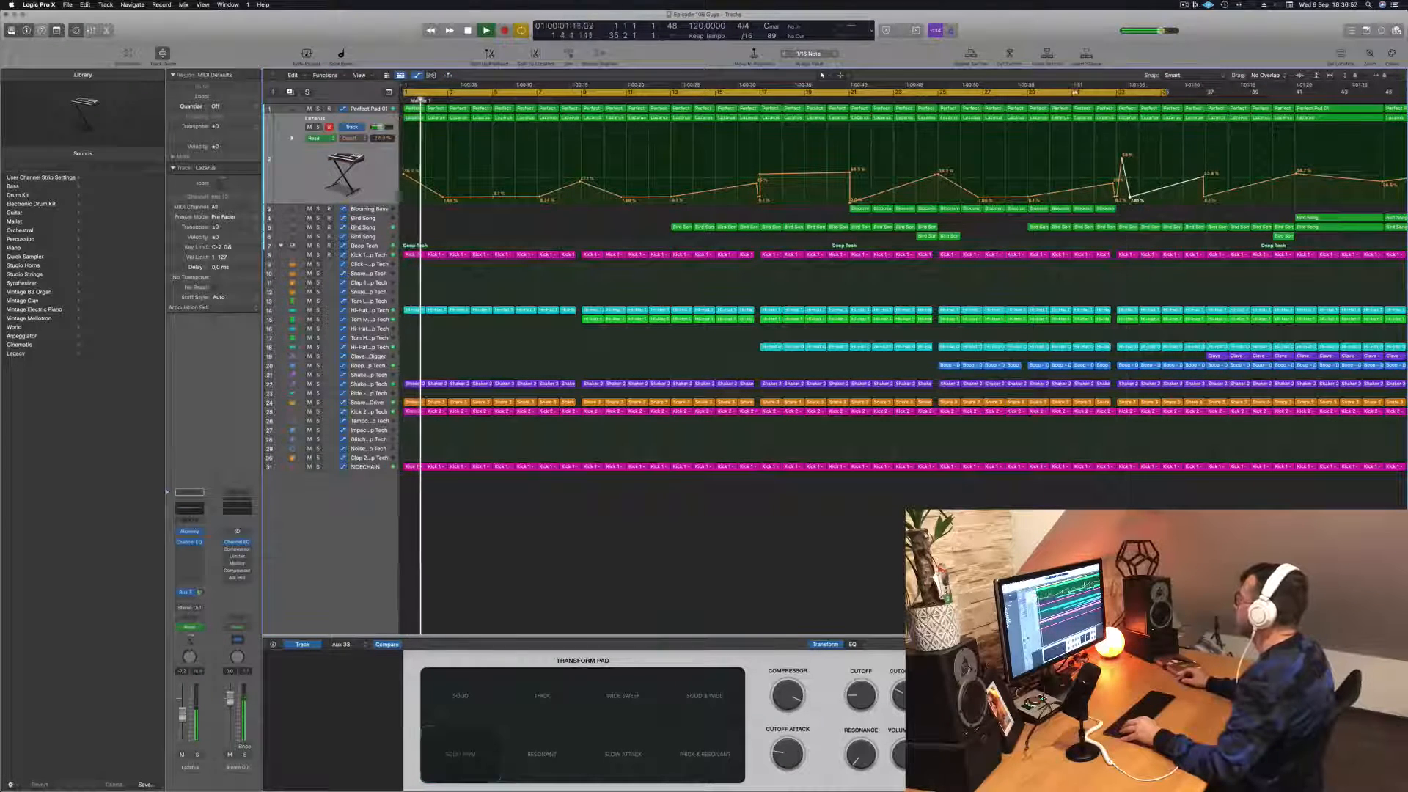
click(1074, 93)
drag(1074, 93, 1164, 101)
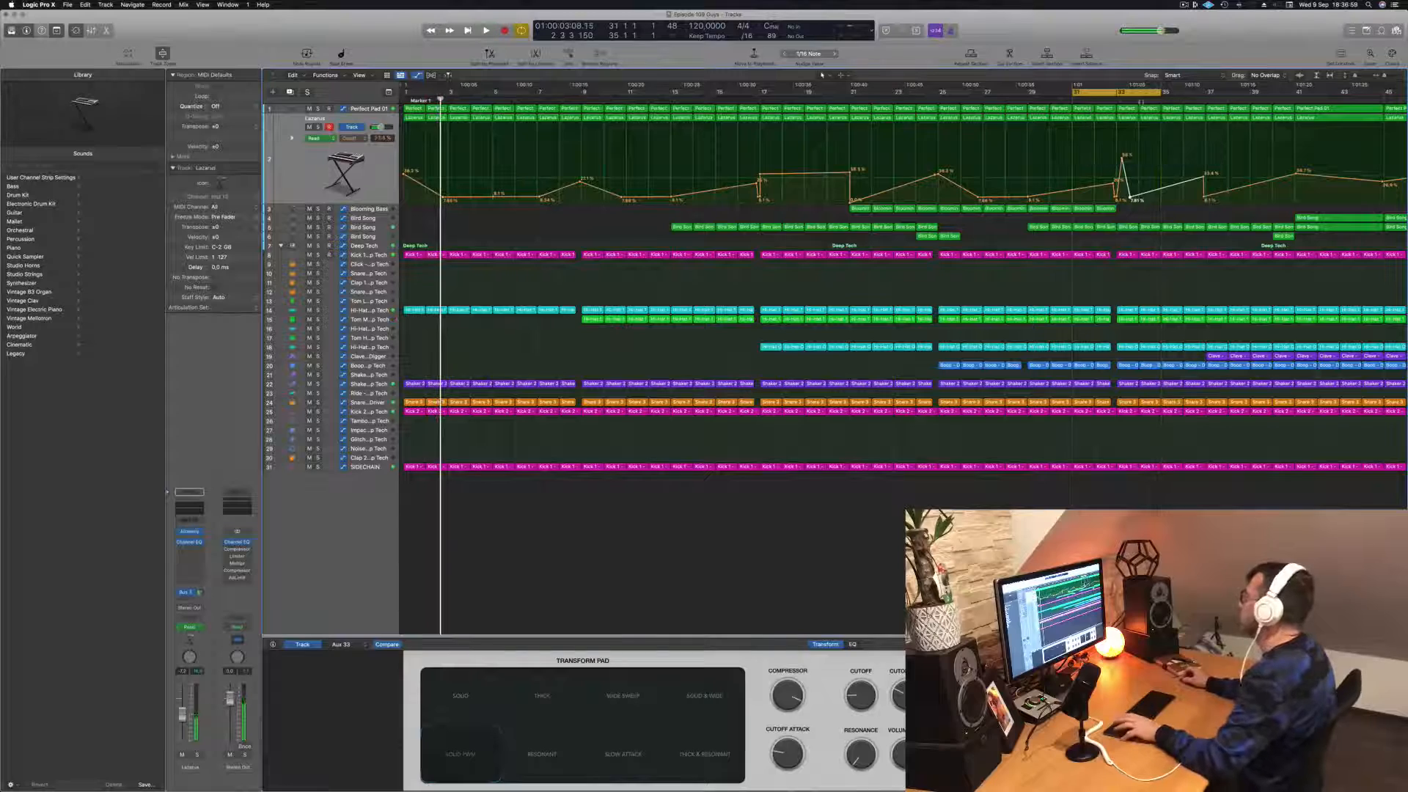
key(space)
key(space)
key(super+Right)
key(super+Right)
key(super+Right)
key(super+Right)
key(super+Left)
key(super+Left)
key(super+Left)
key(super+Left)
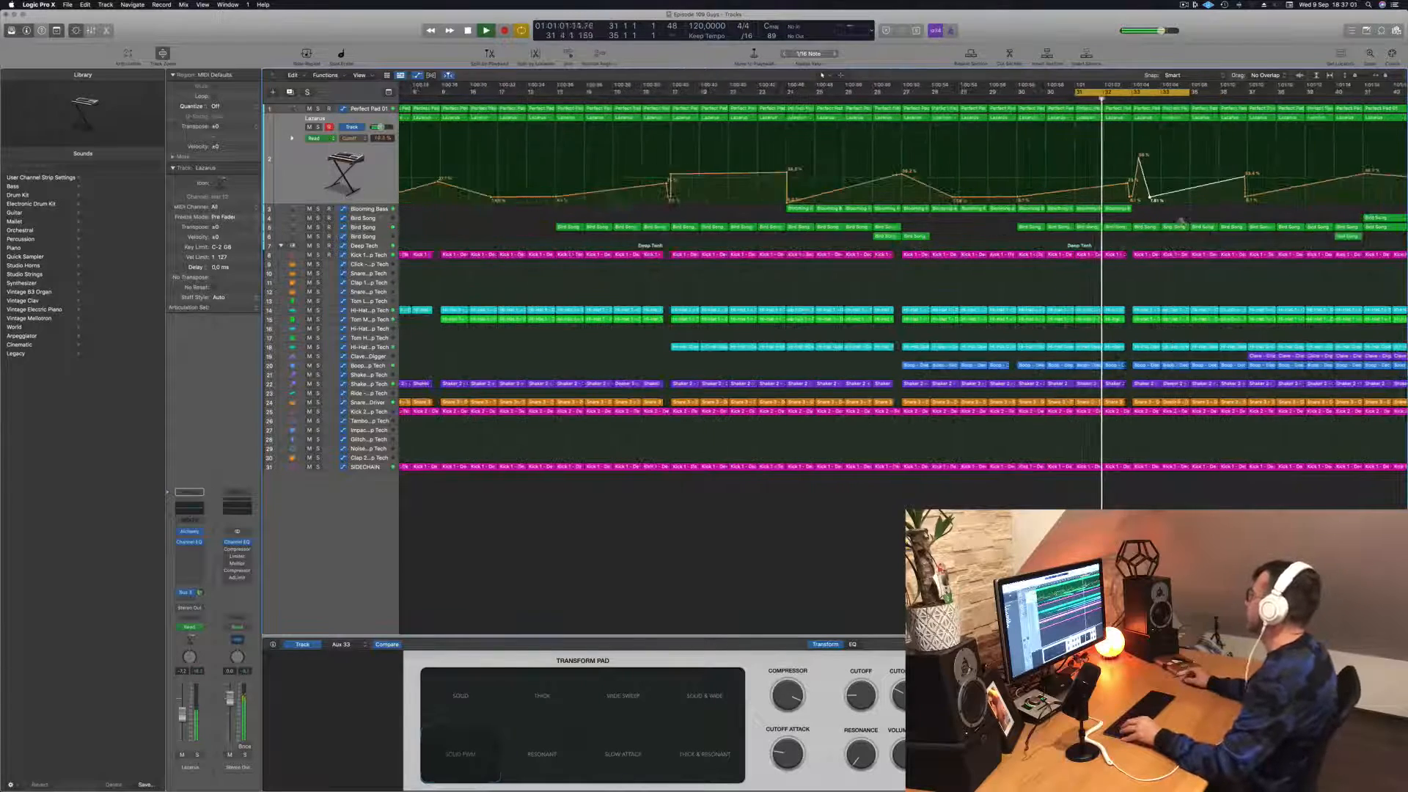
Step: Shift the low Lazarus cutoff point that follows the bar 33 spike slightly earlier
key(super+Right)
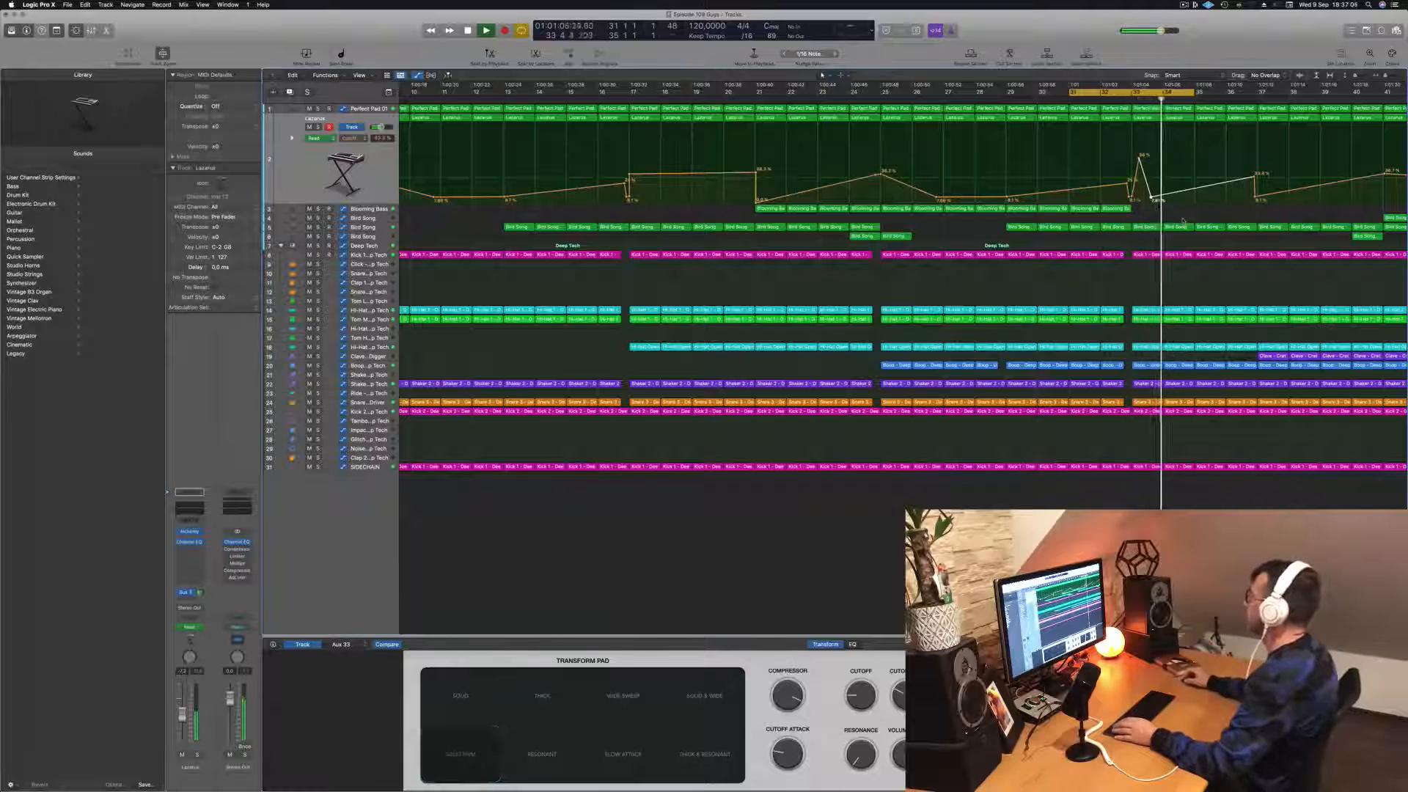
drag(1152, 197, 1150, 198)
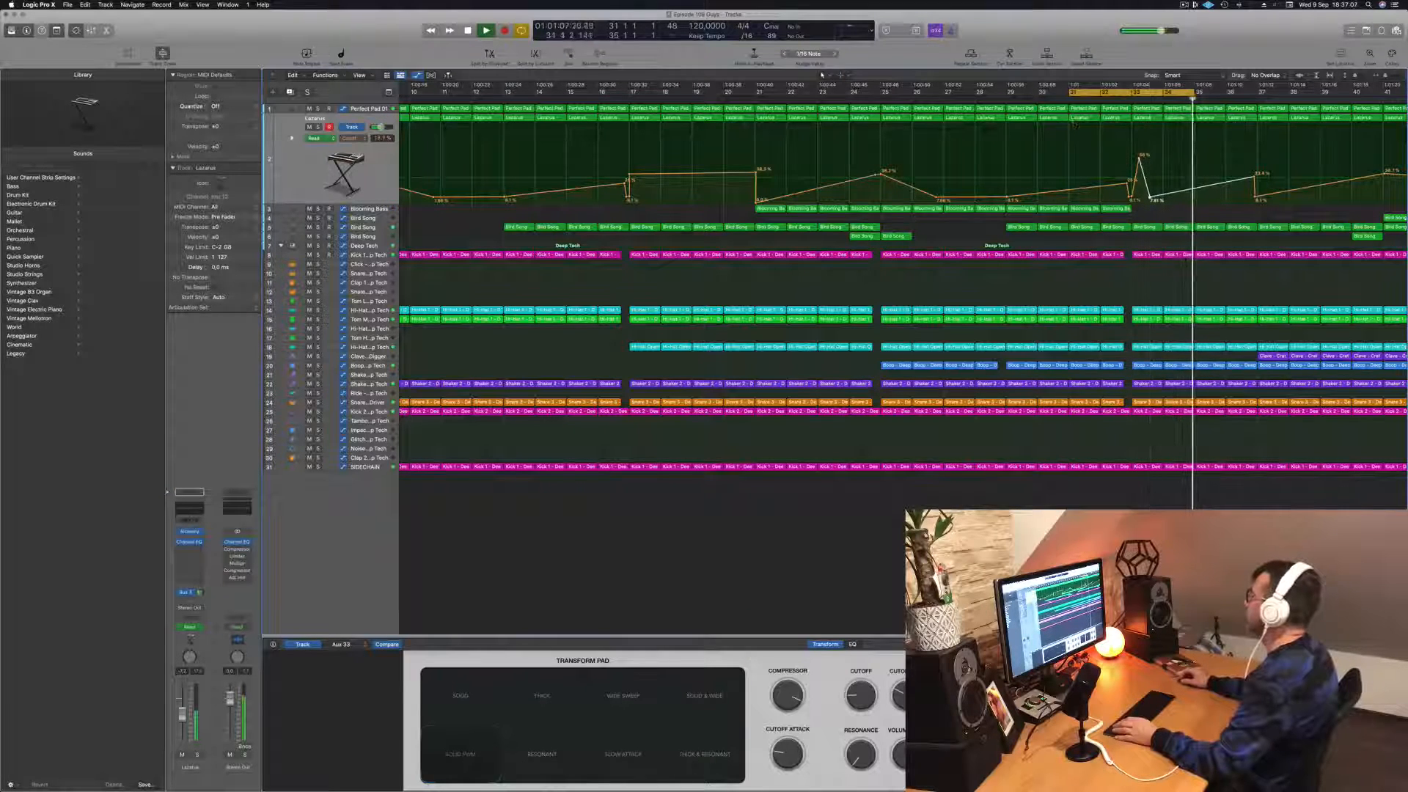
key(super+Left)
key(super+Left)
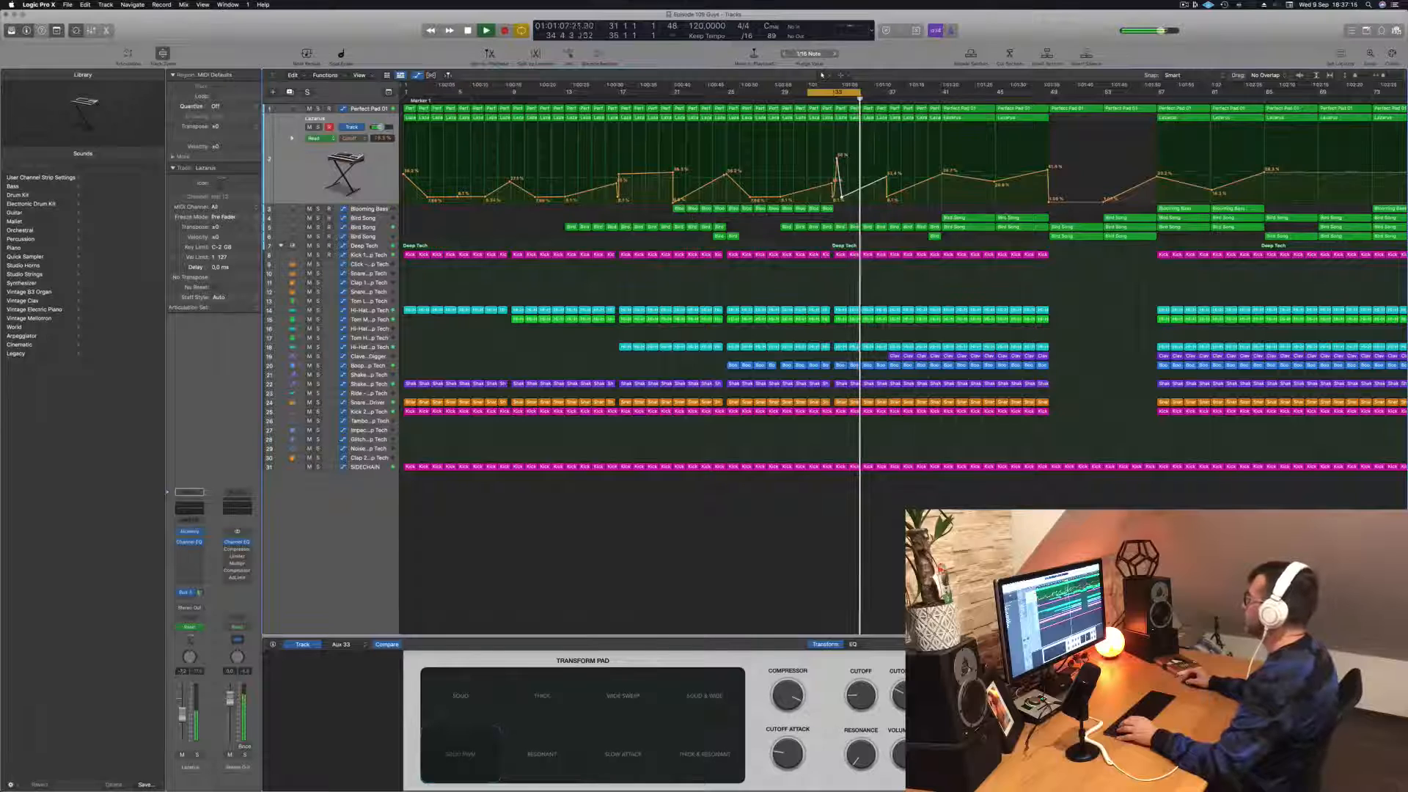
key(super+Left)
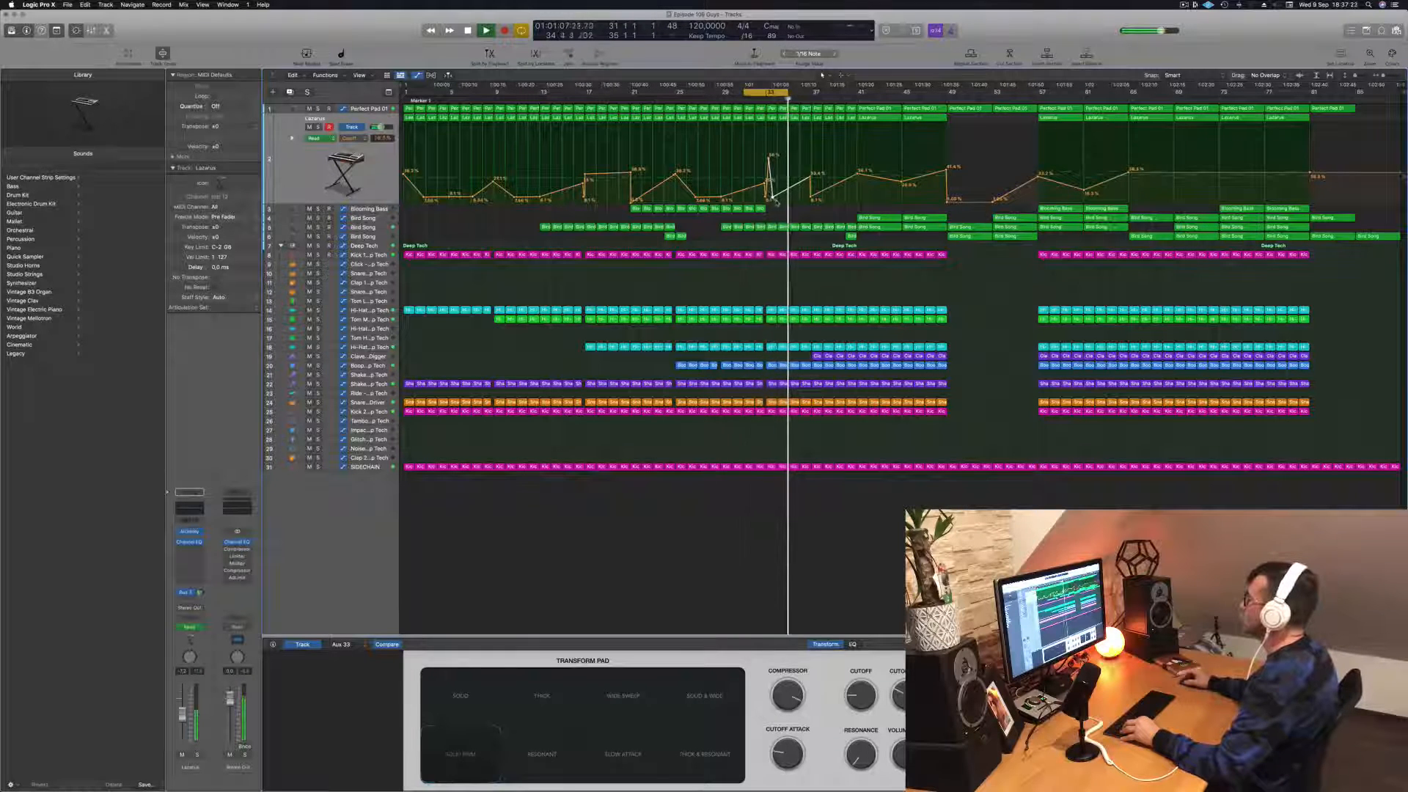
Step: Copy the last Blooming Bass region, with automation, to bars 33 and 34
key(super+Right)
drag(764, 209, 778, 218)
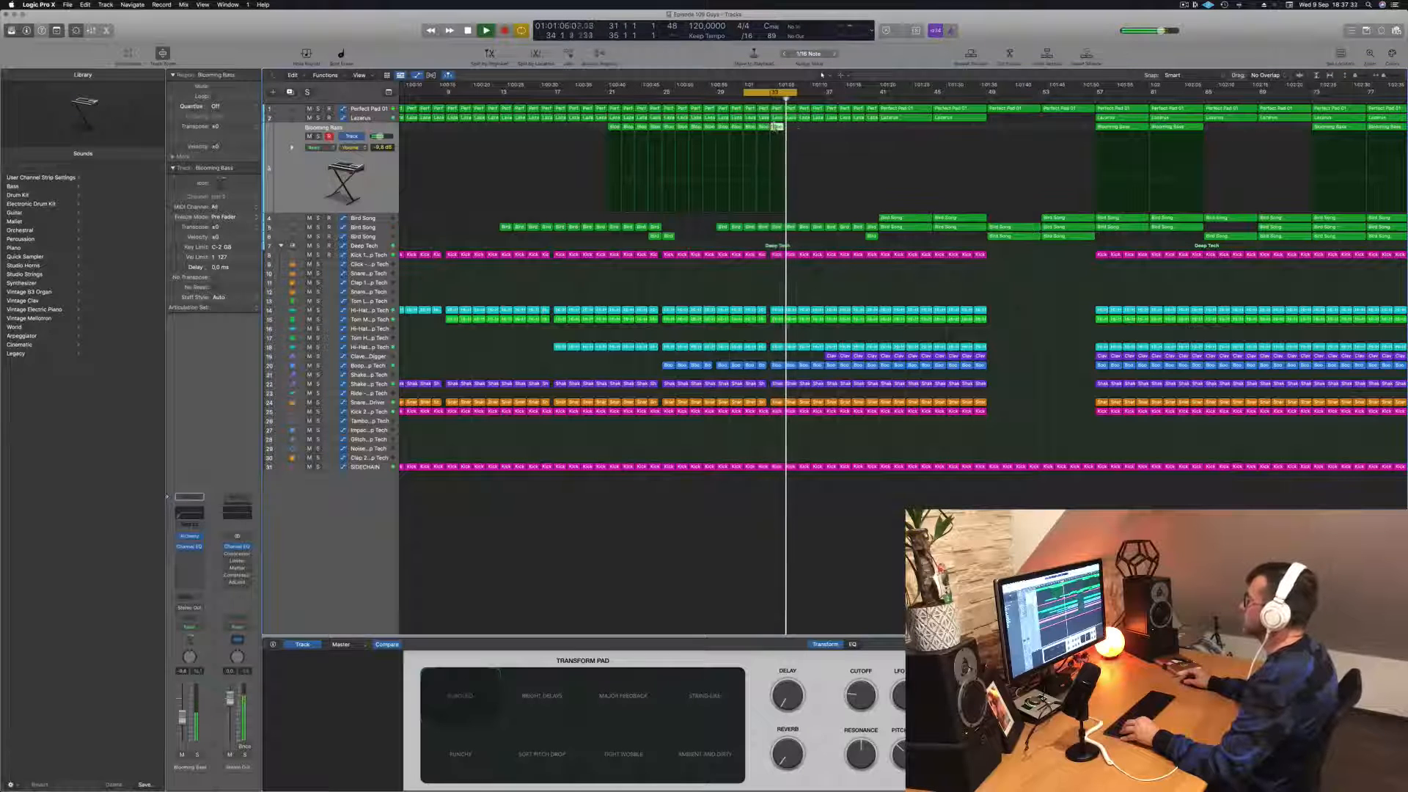
drag(777, 126, 794, 136)
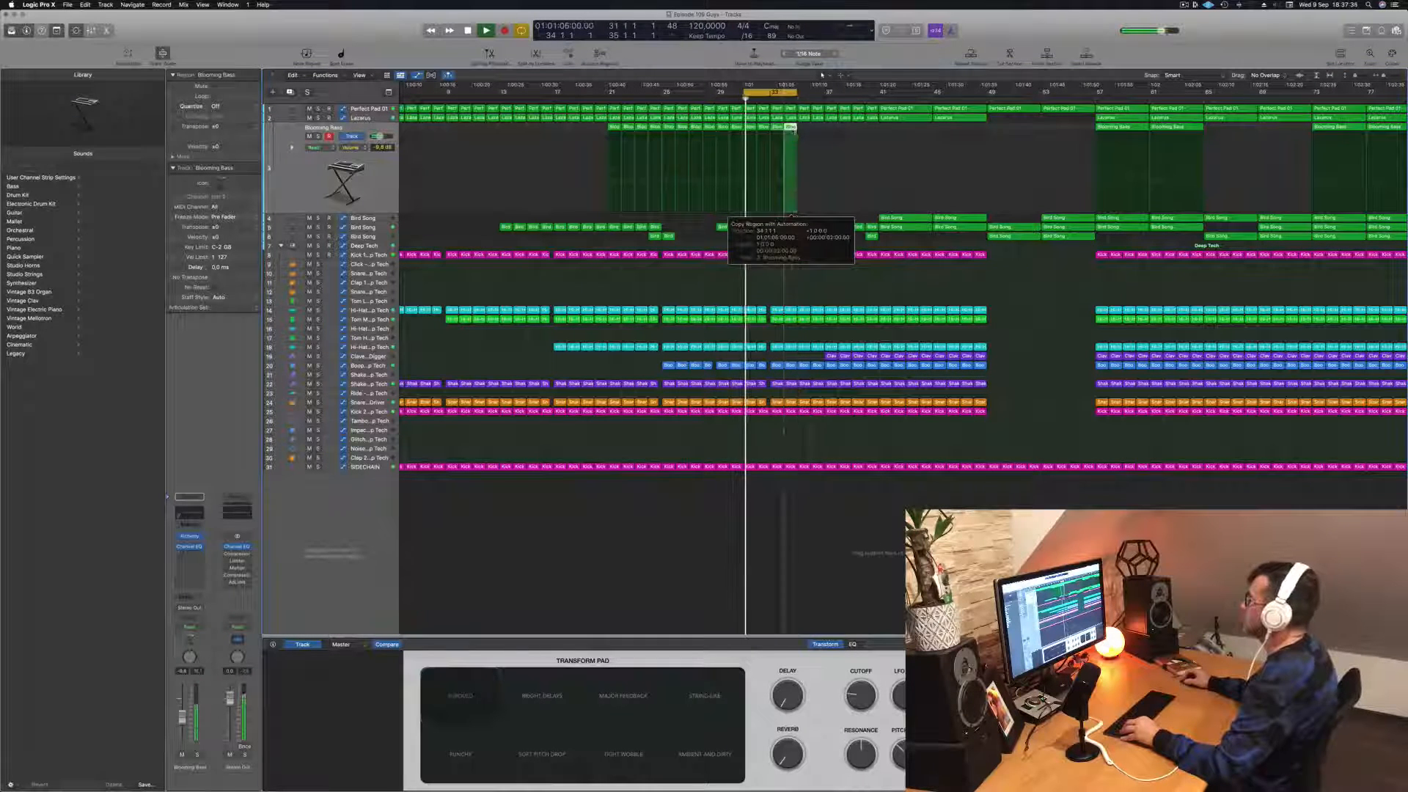
drag(792, 214, 792, 213)
scroll(799, 132, down, 5)
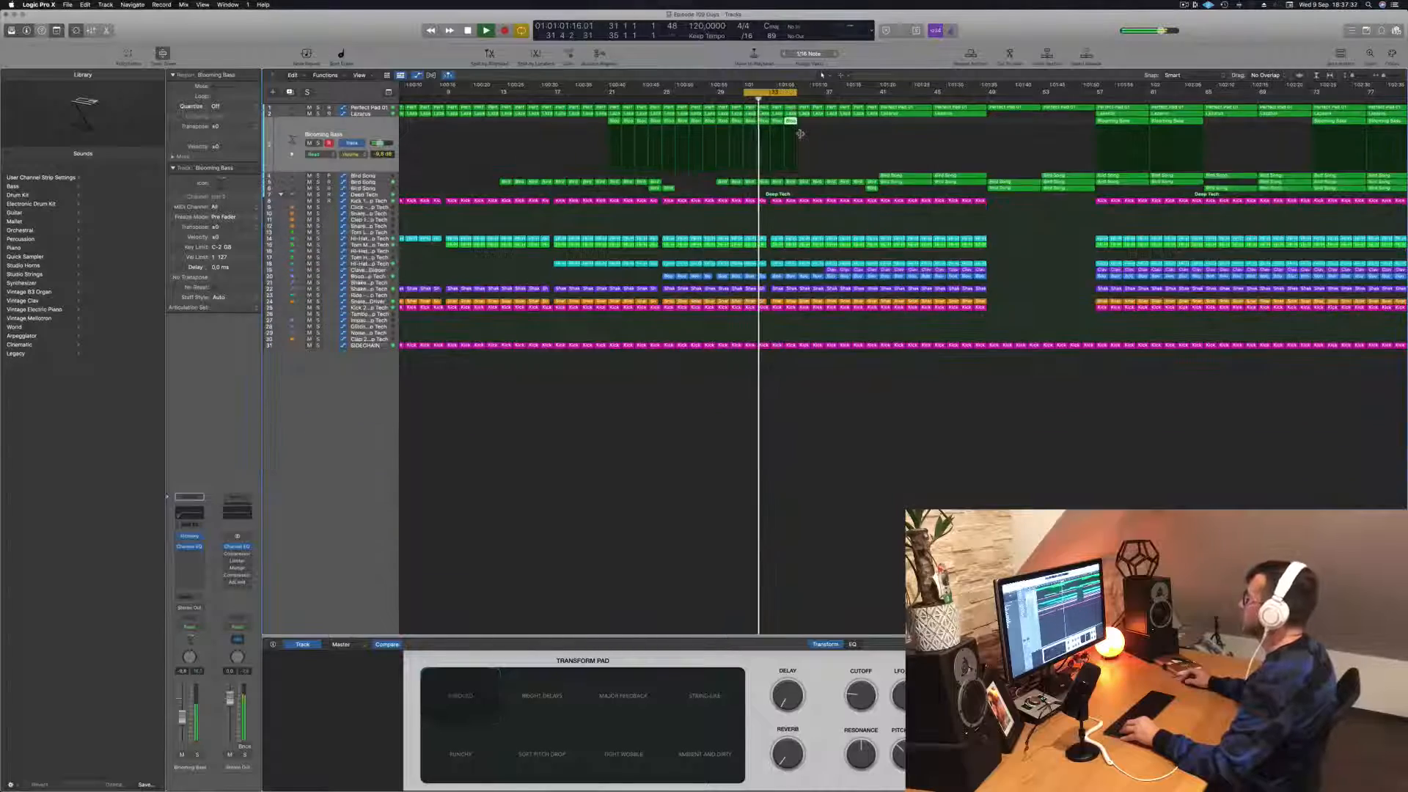
scroll(821, 137, up, 2)
scroll(821, 138, up, 6)
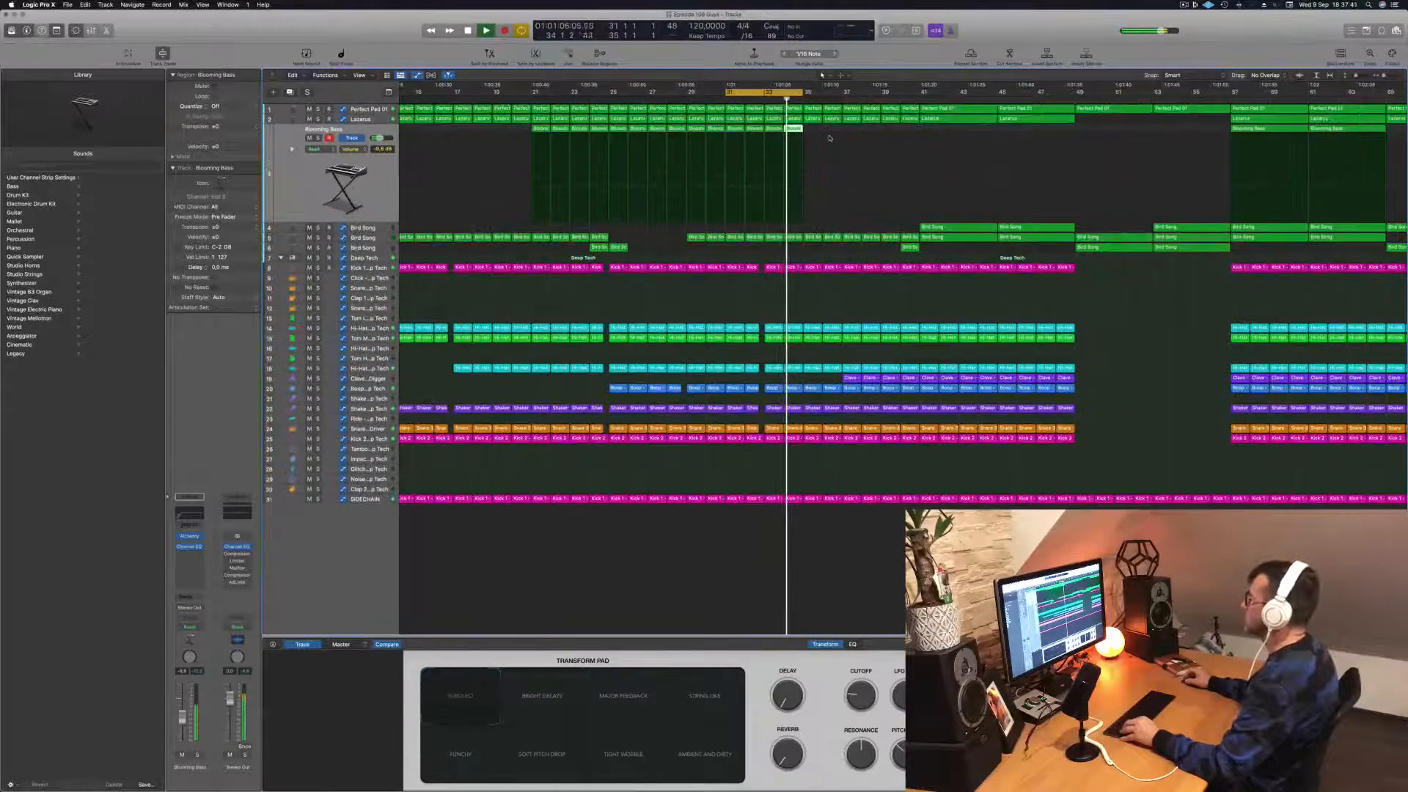
Step: Extend the cycle range to bar 37 and hold the Perfect Pad cutoff low until a steep rise just before bar 37
click(364, 110)
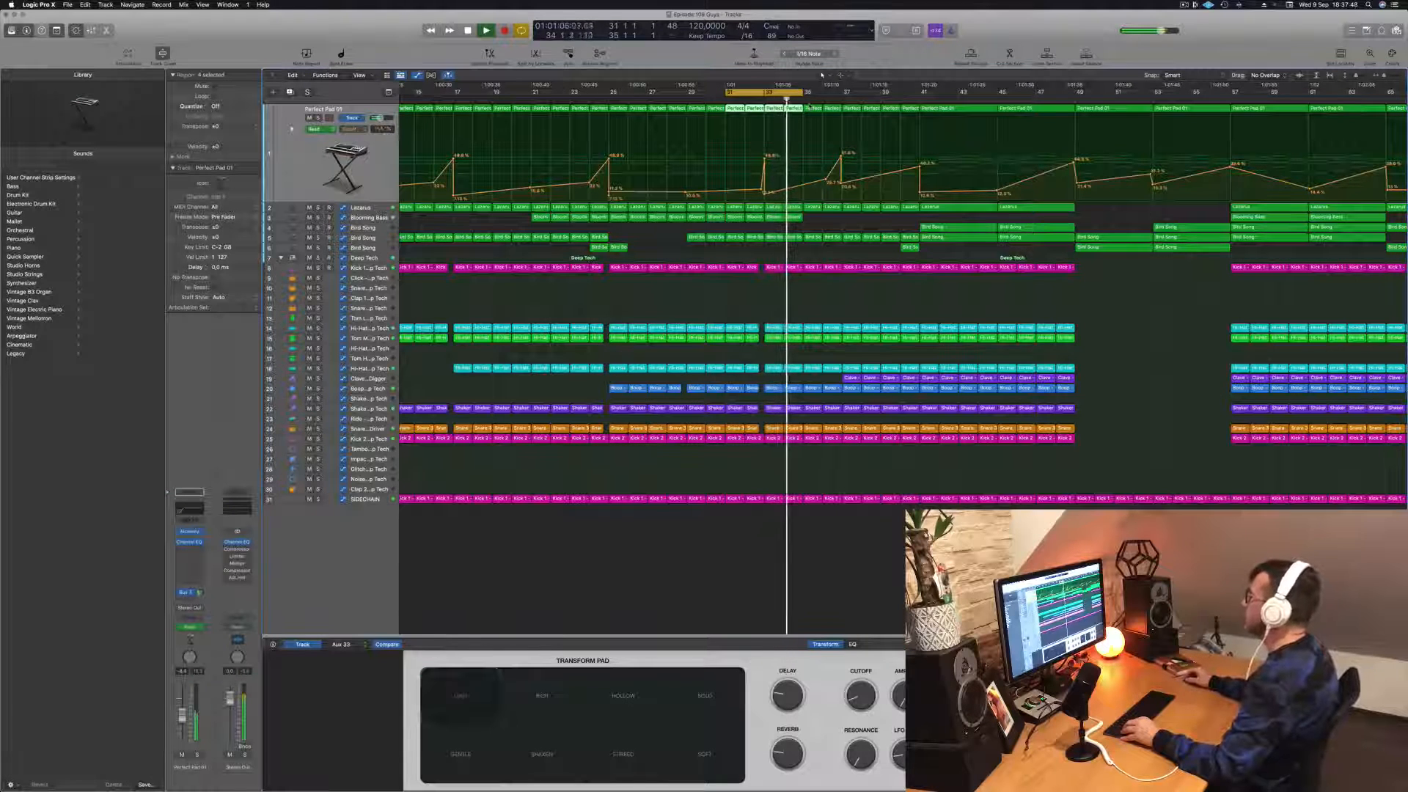
drag(806, 93, 820, 97)
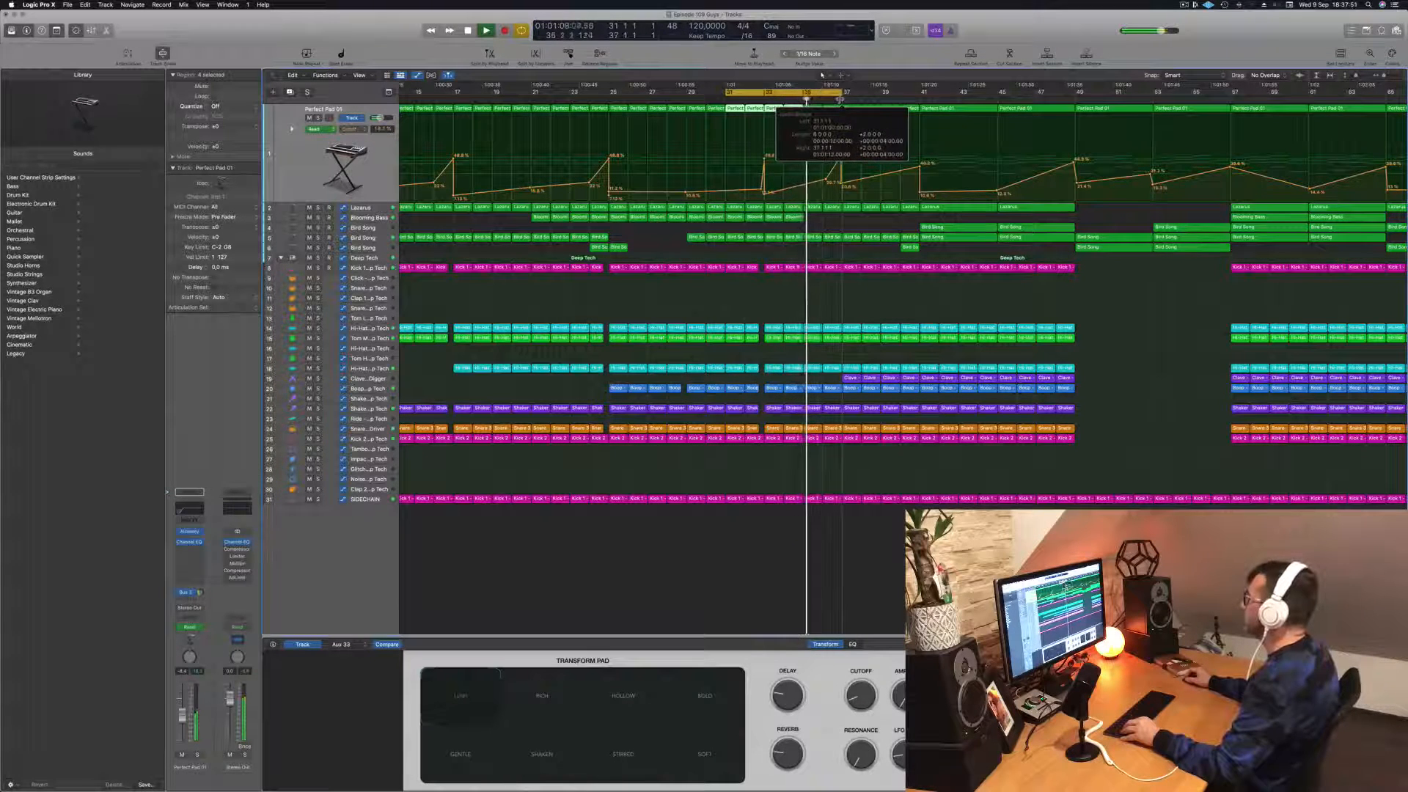
key(super+Left)
key(super+Left)
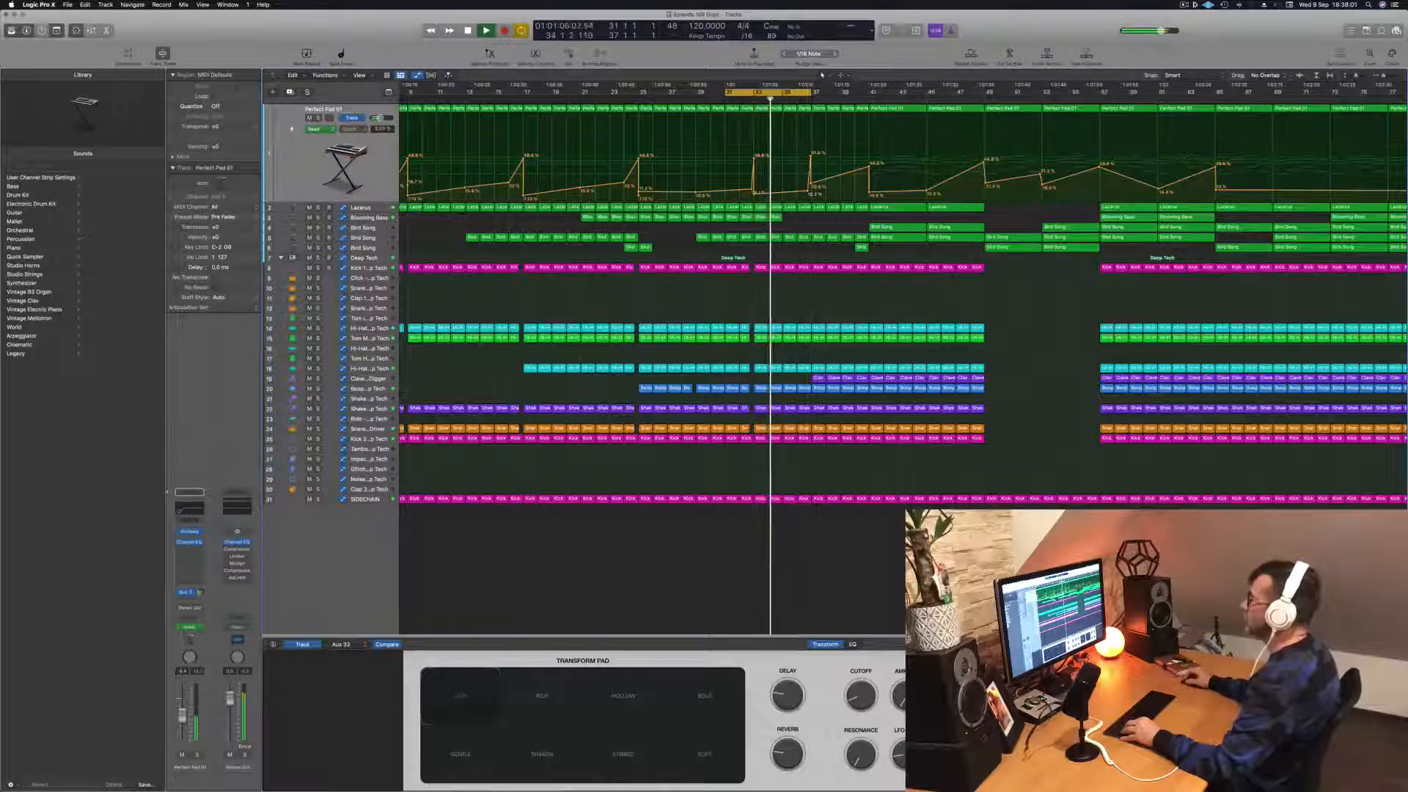
Step: Raise the Lazarus cutoff automation at bar 37 and extend the end of the cycle range to bar 43
key(Down)
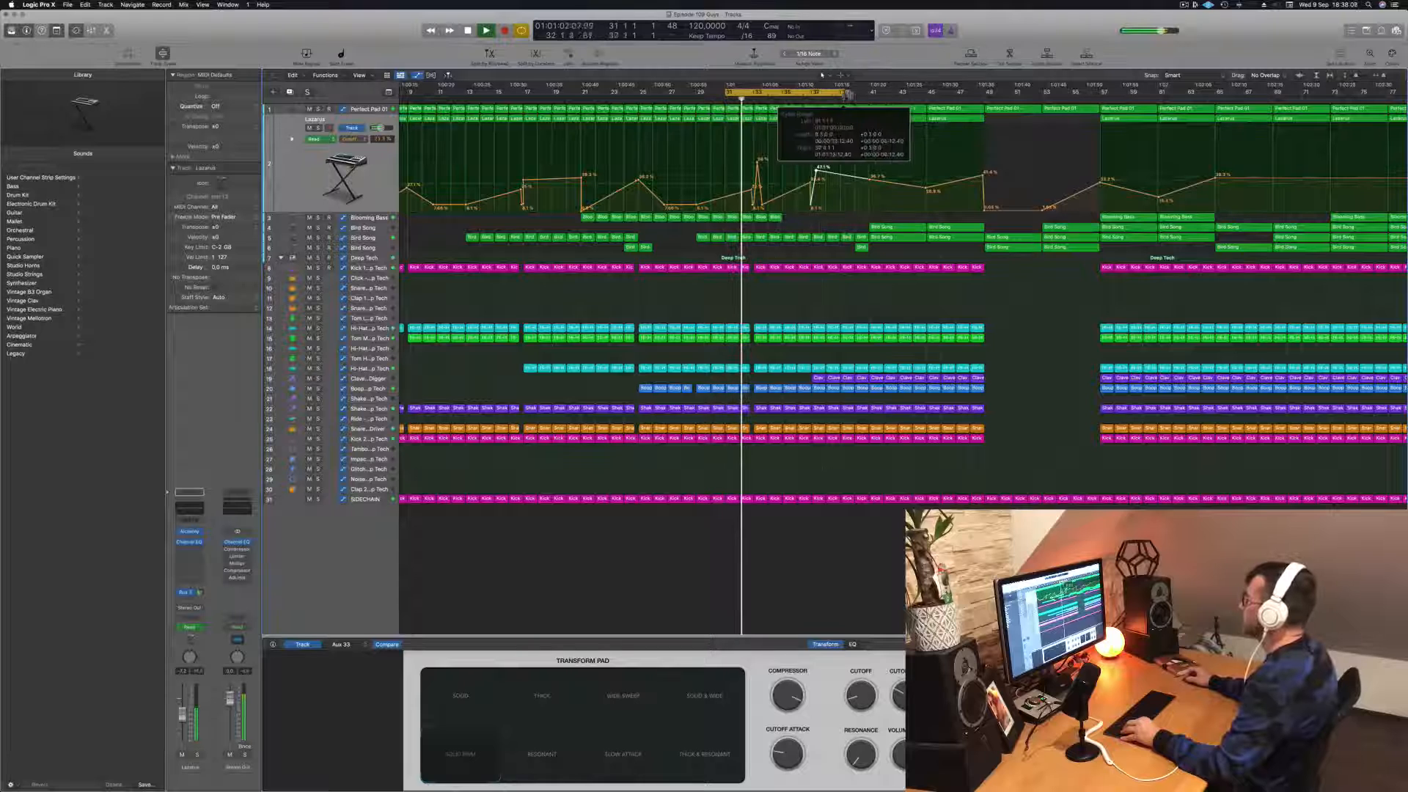
drag(847, 94, 857, 94)
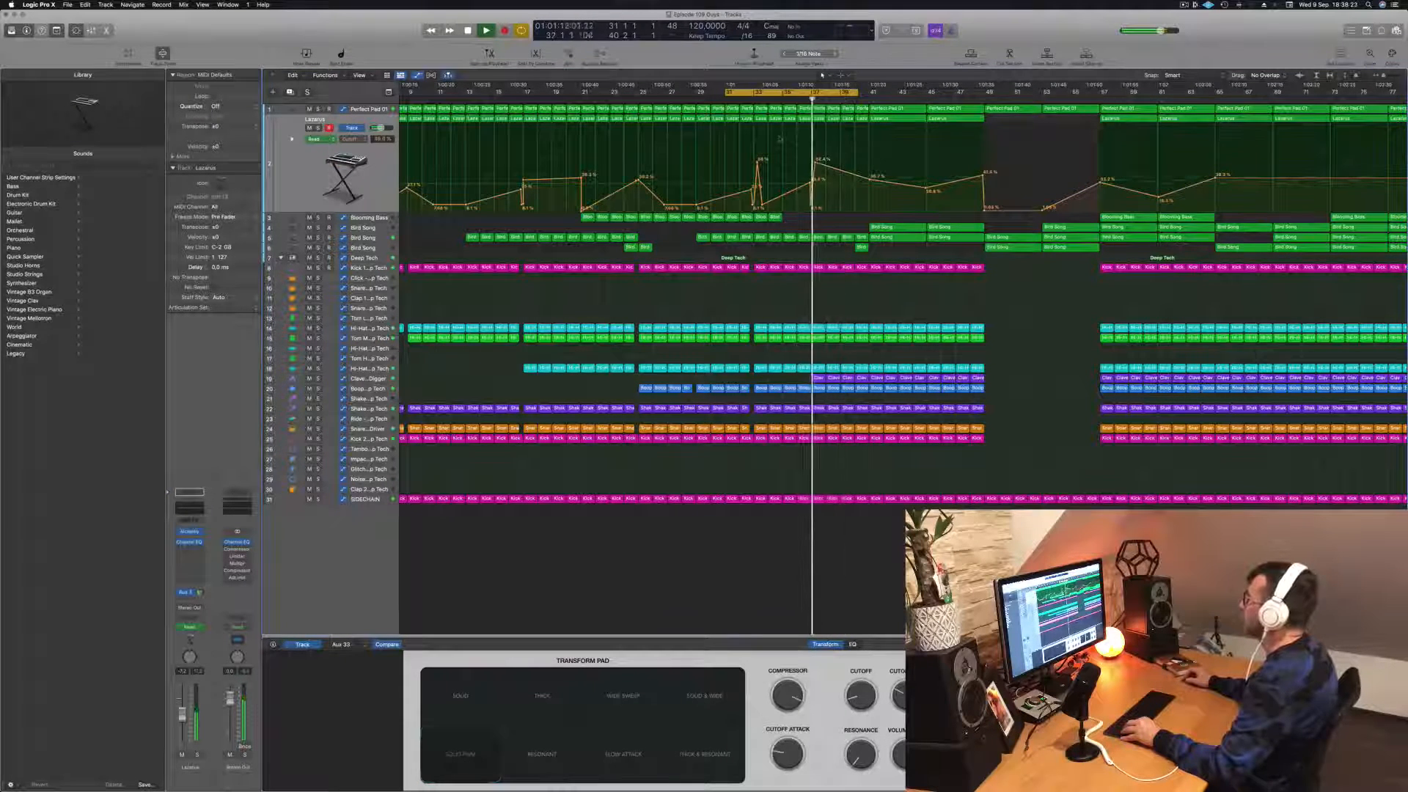
key(super+Right)
key(super+Right)
key(super+Right)
key(super+Right)
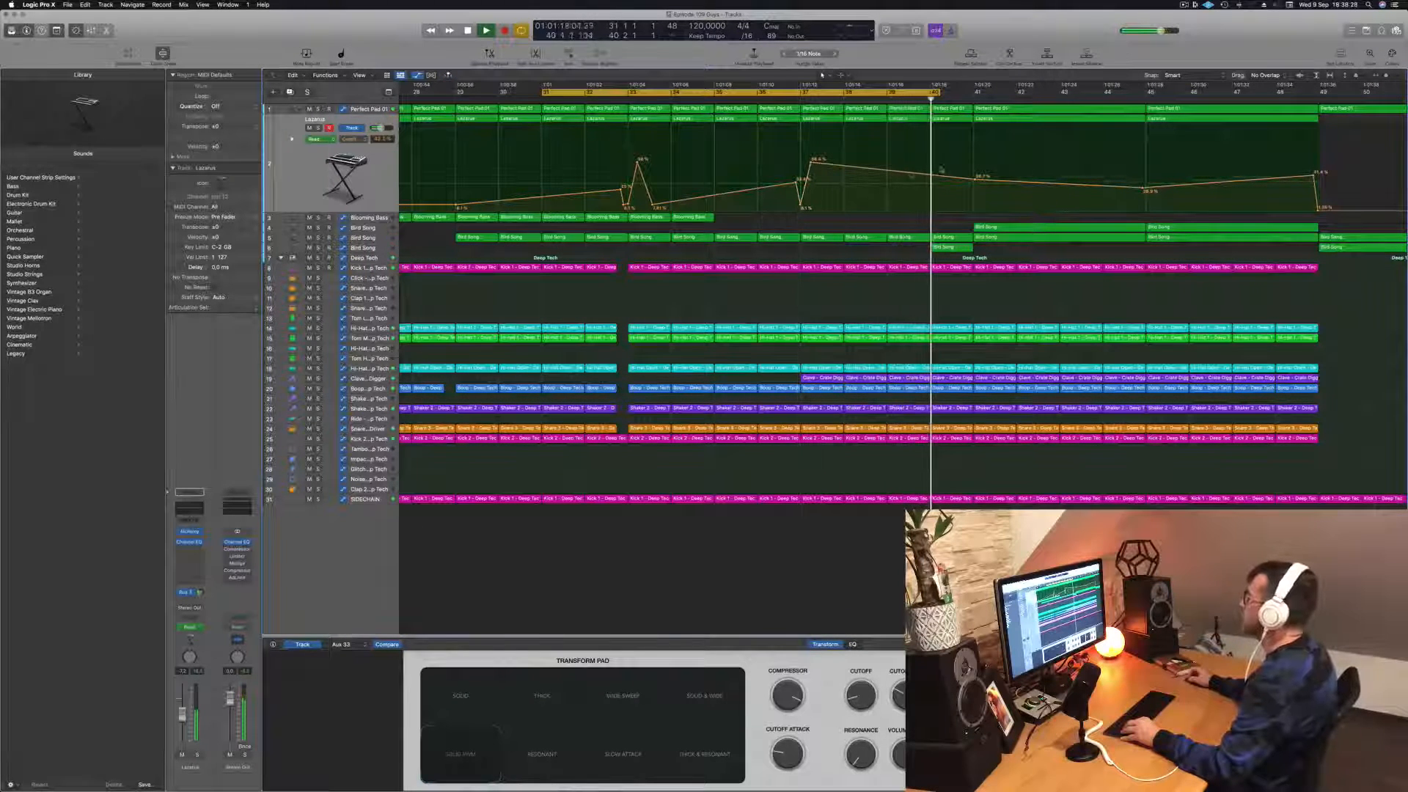
drag(936, 91, 1054, 101)
key(super+Left)
key(super+Left)
key(super+Left)
key(super+Left)
key(super+Left)
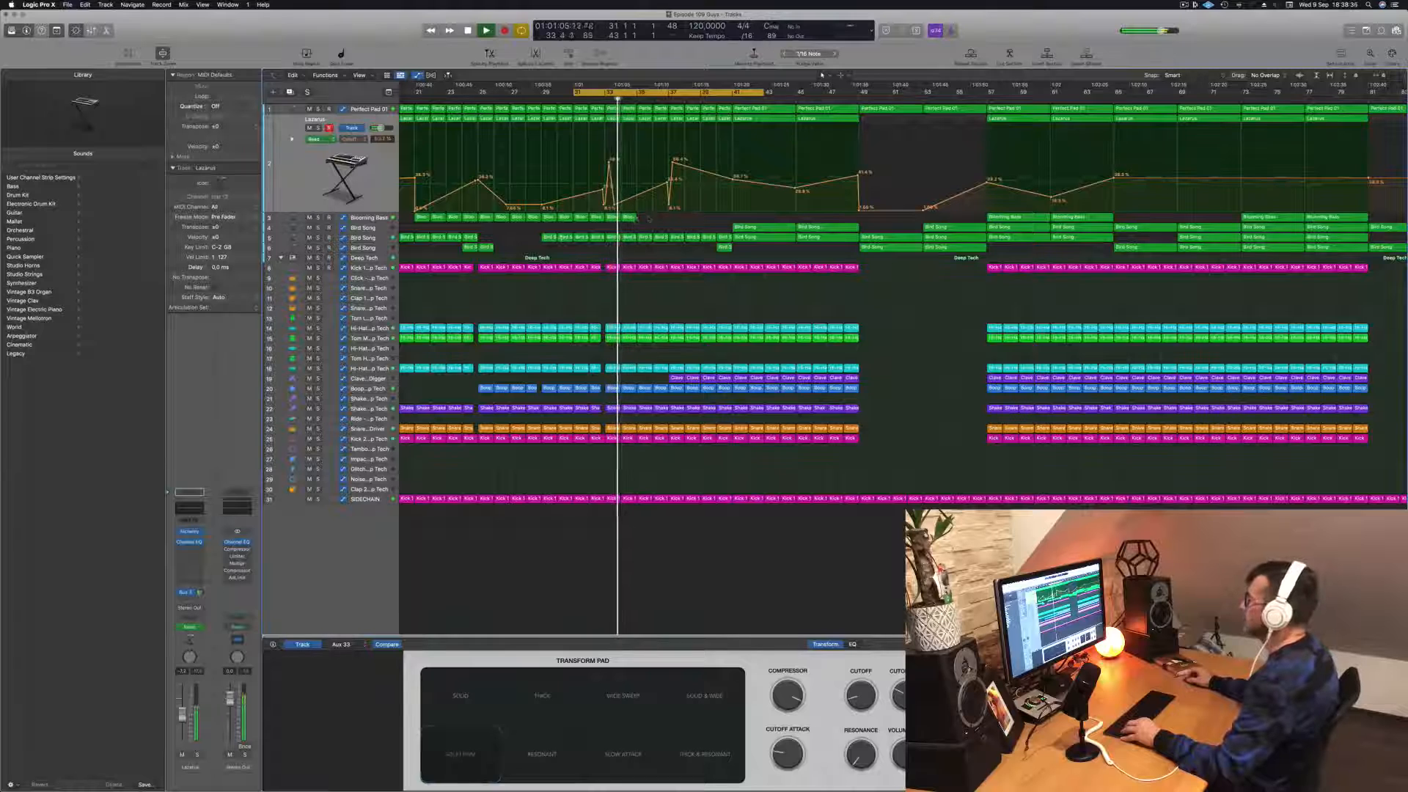
Step: Copy the Blooming Bass regions to fill bars 35 to 40 and save the project
drag(648, 220, 682, 225)
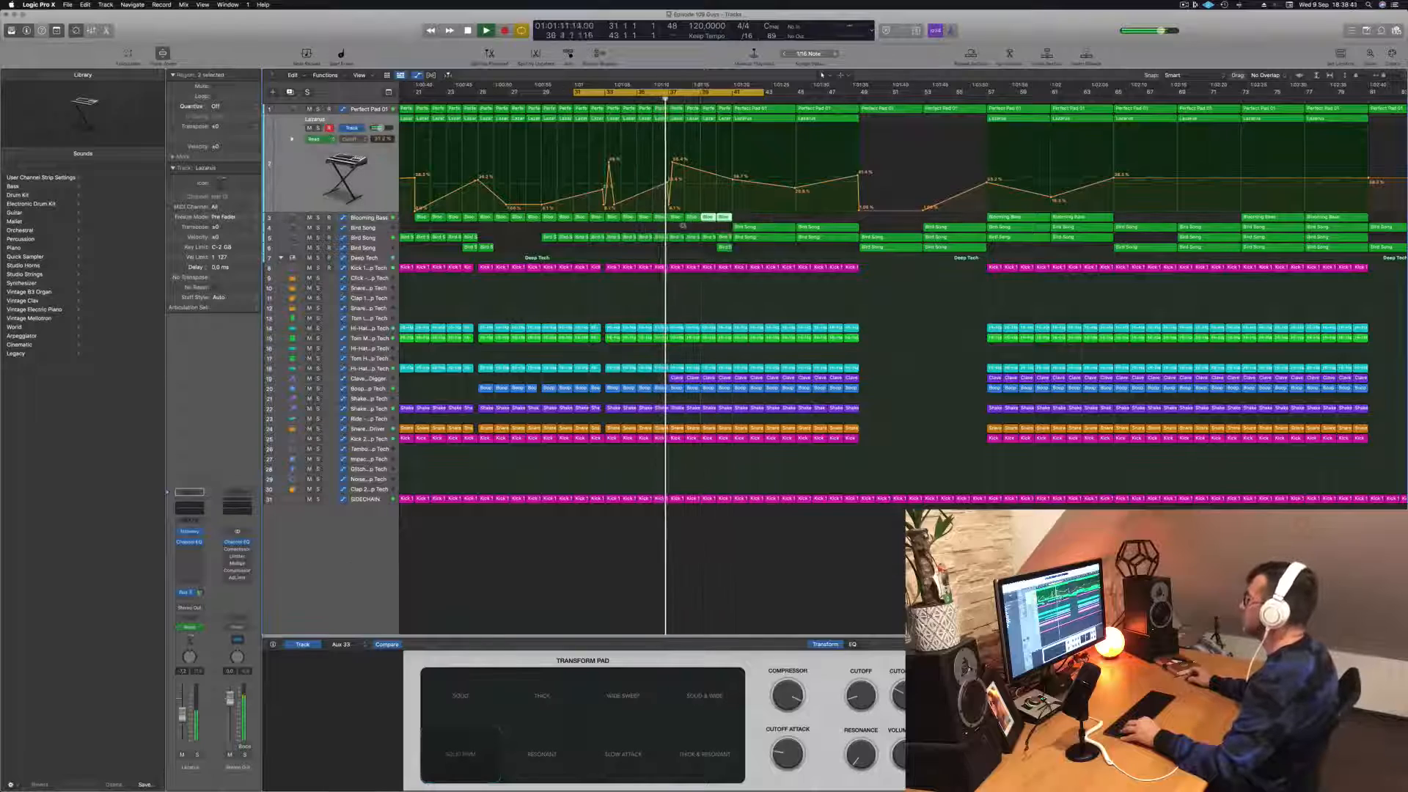
scroll(683, 225, left, 3)
key(super+s)
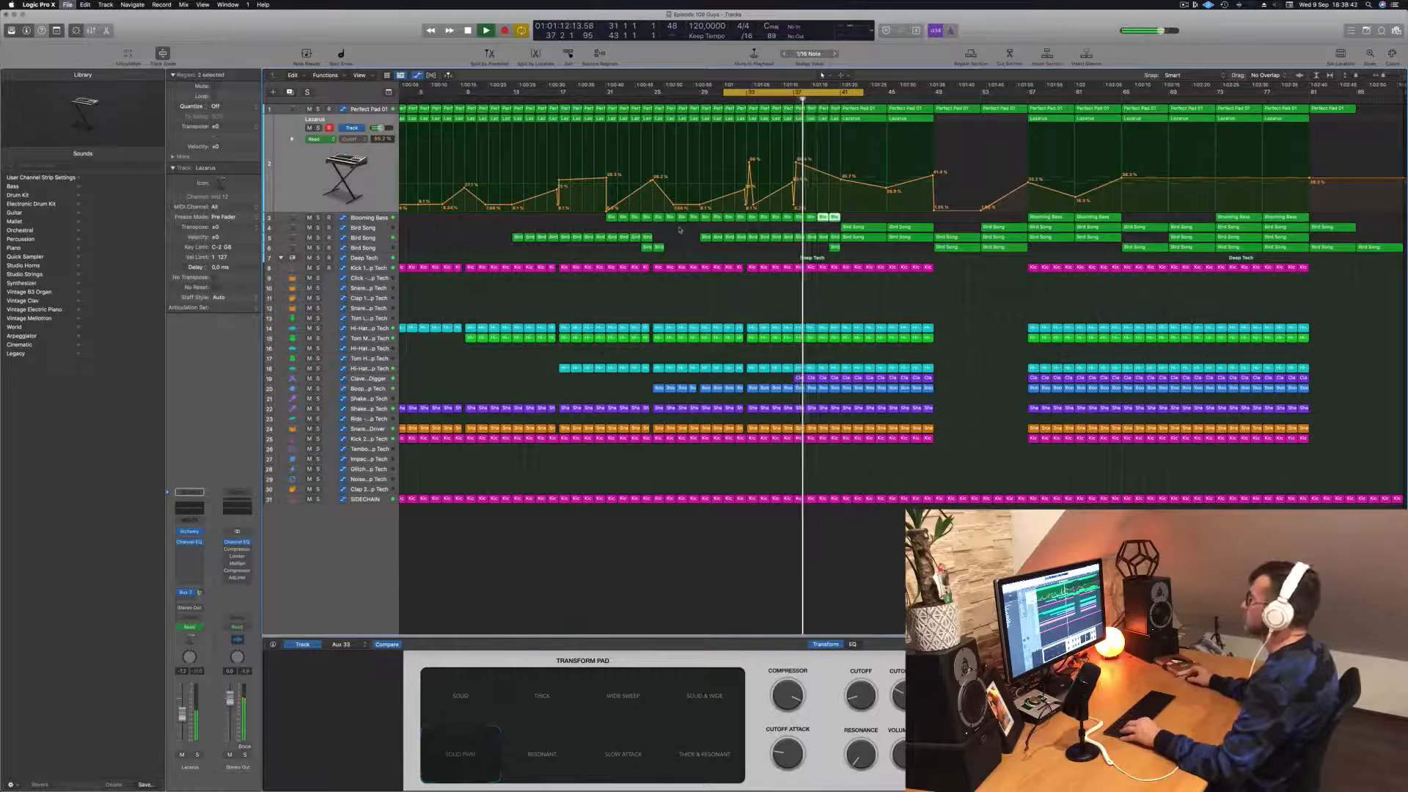
Step: Duplicate the Lazarus track, switch to the Perfect Pad track and replay from about bar 36
key(super+d)
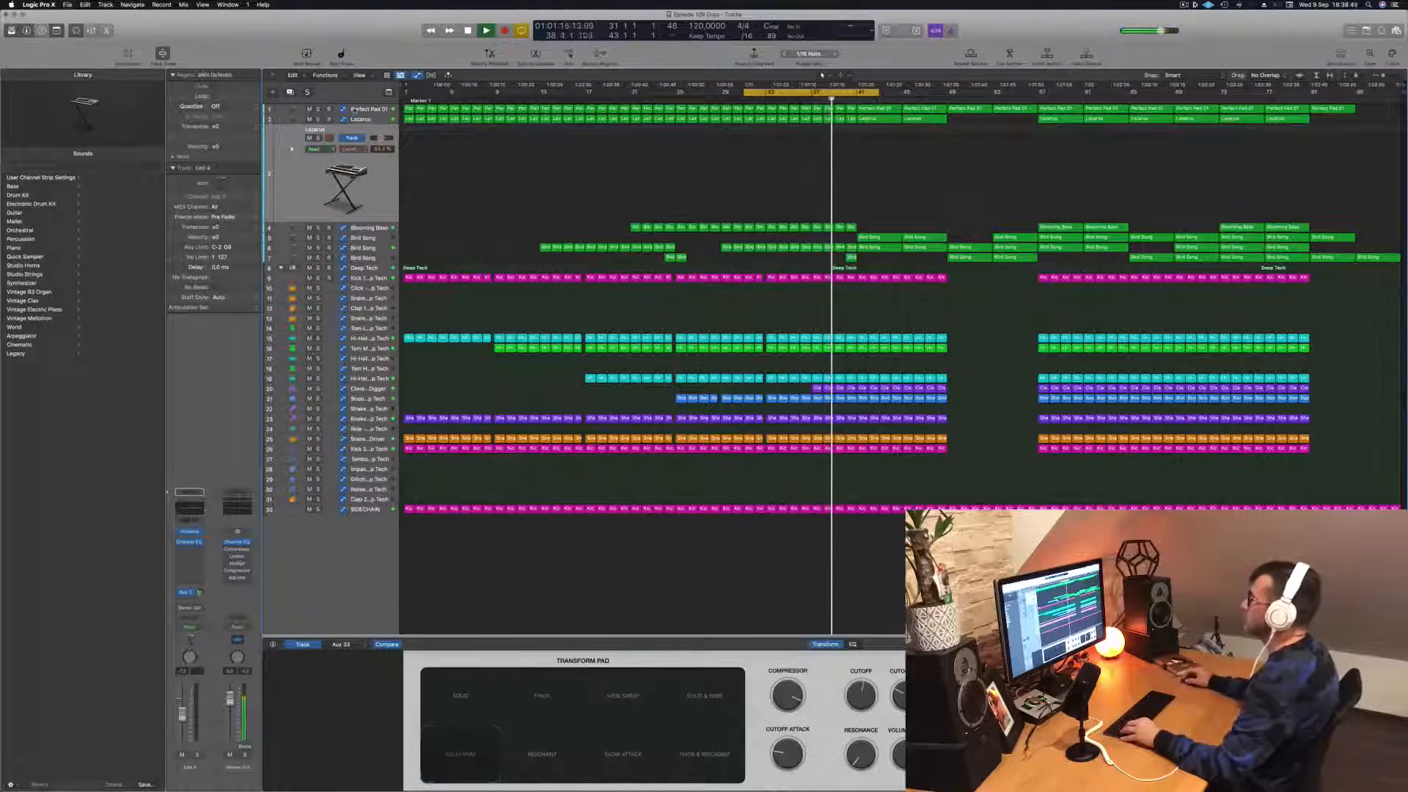
click(354, 110)
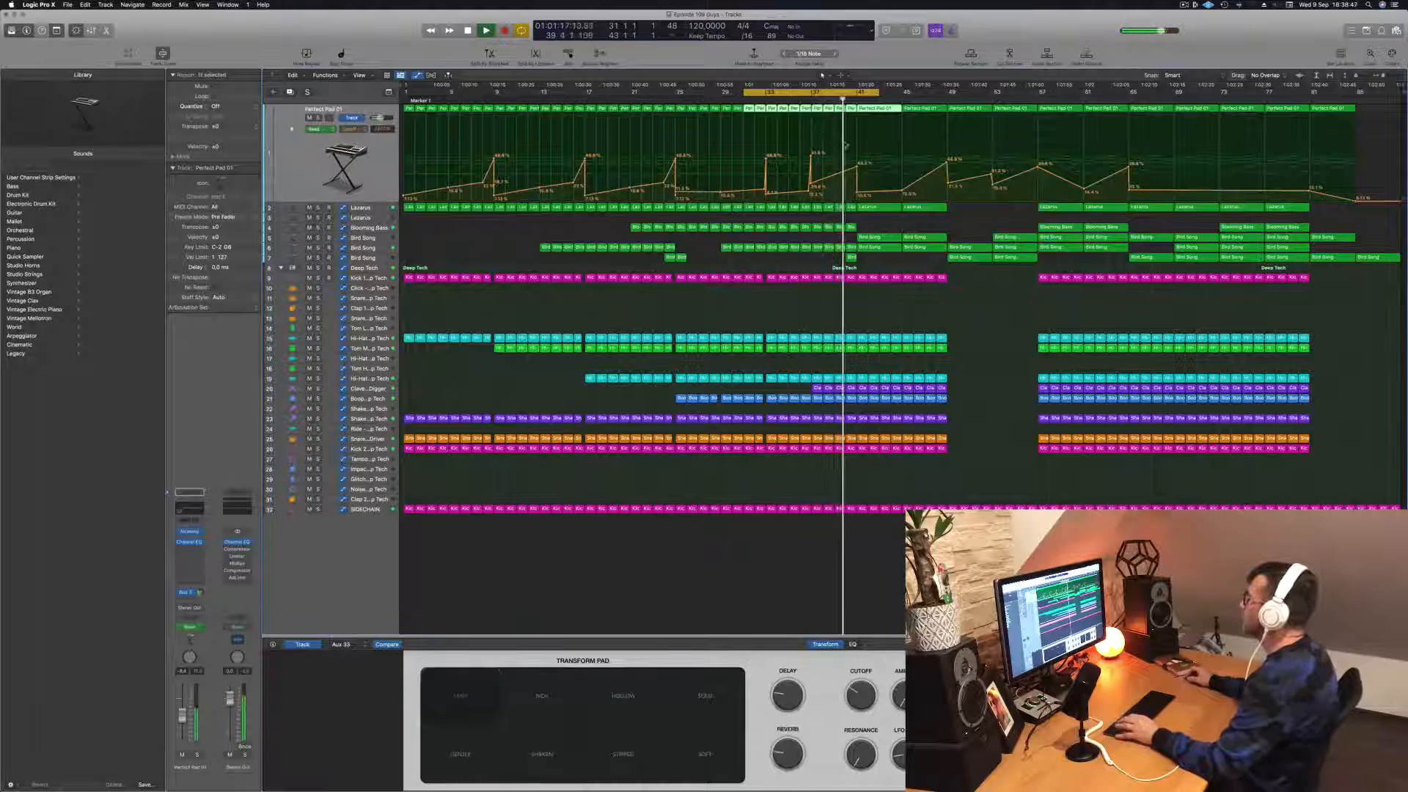
click(802, 100)
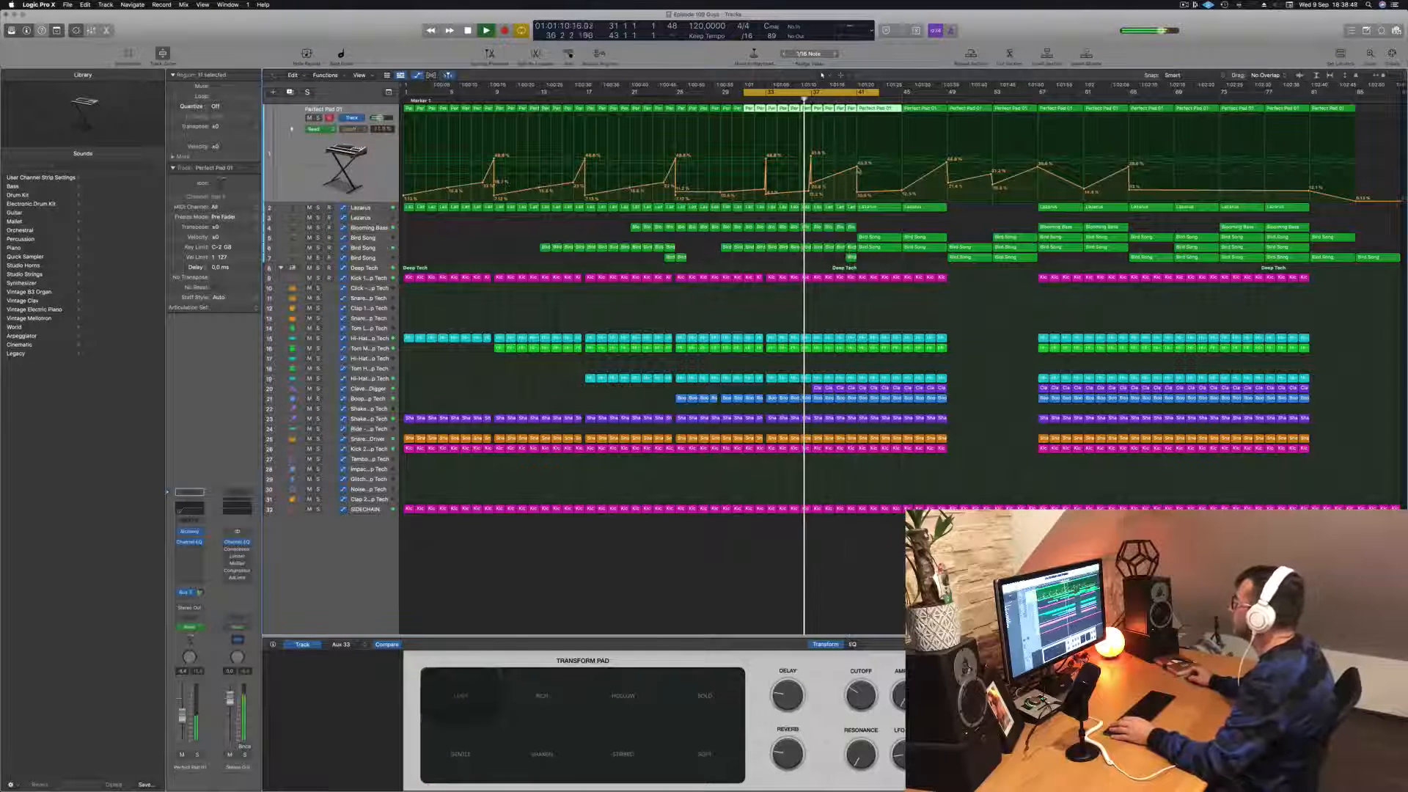
Step: Raise the cutoff of Perfect Pad at bar 41 and of Lazarus at bar 45 slightly, extending the cycle range to bar 53
drag(858, 169, 856, 167)
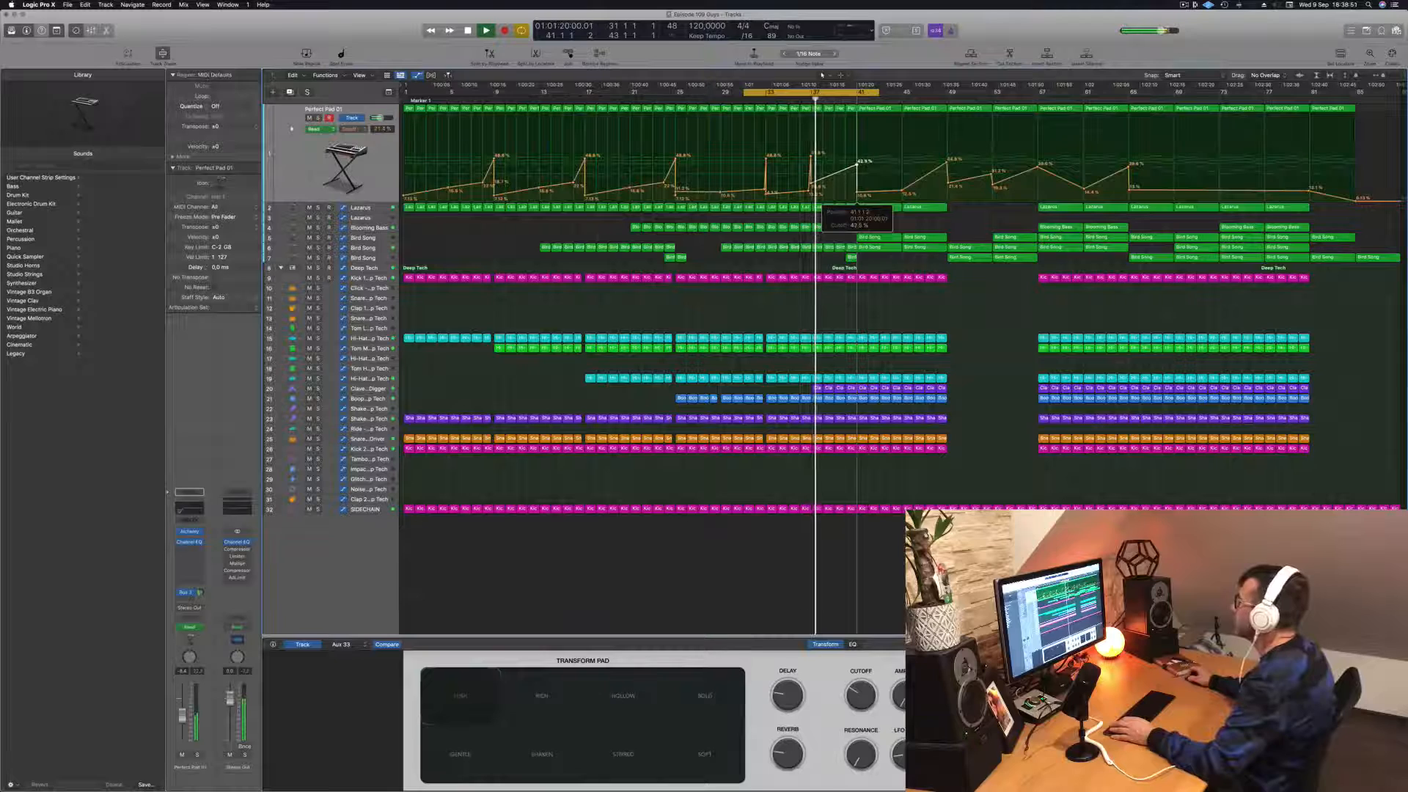
key(Down)
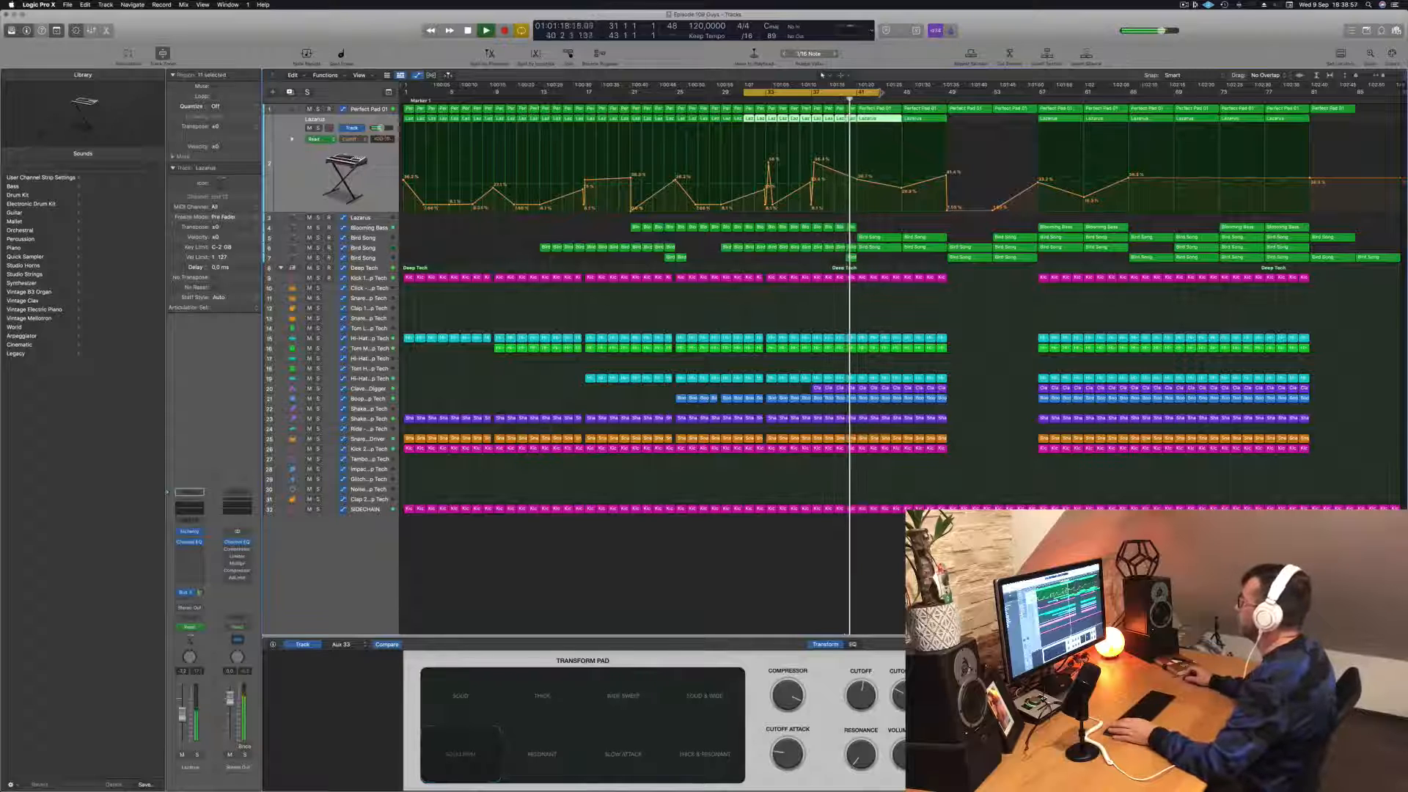
drag(881, 93, 993, 103)
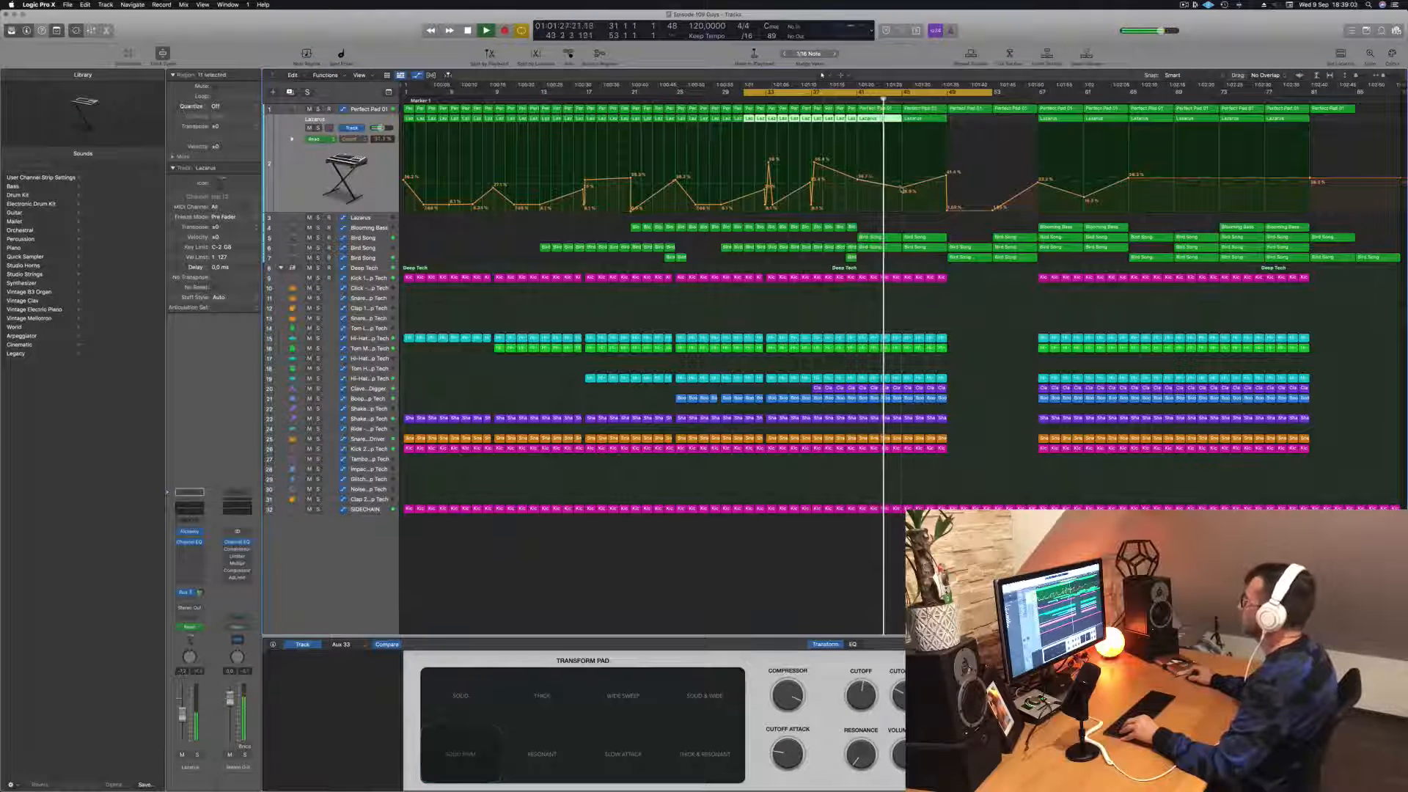
click(902, 190)
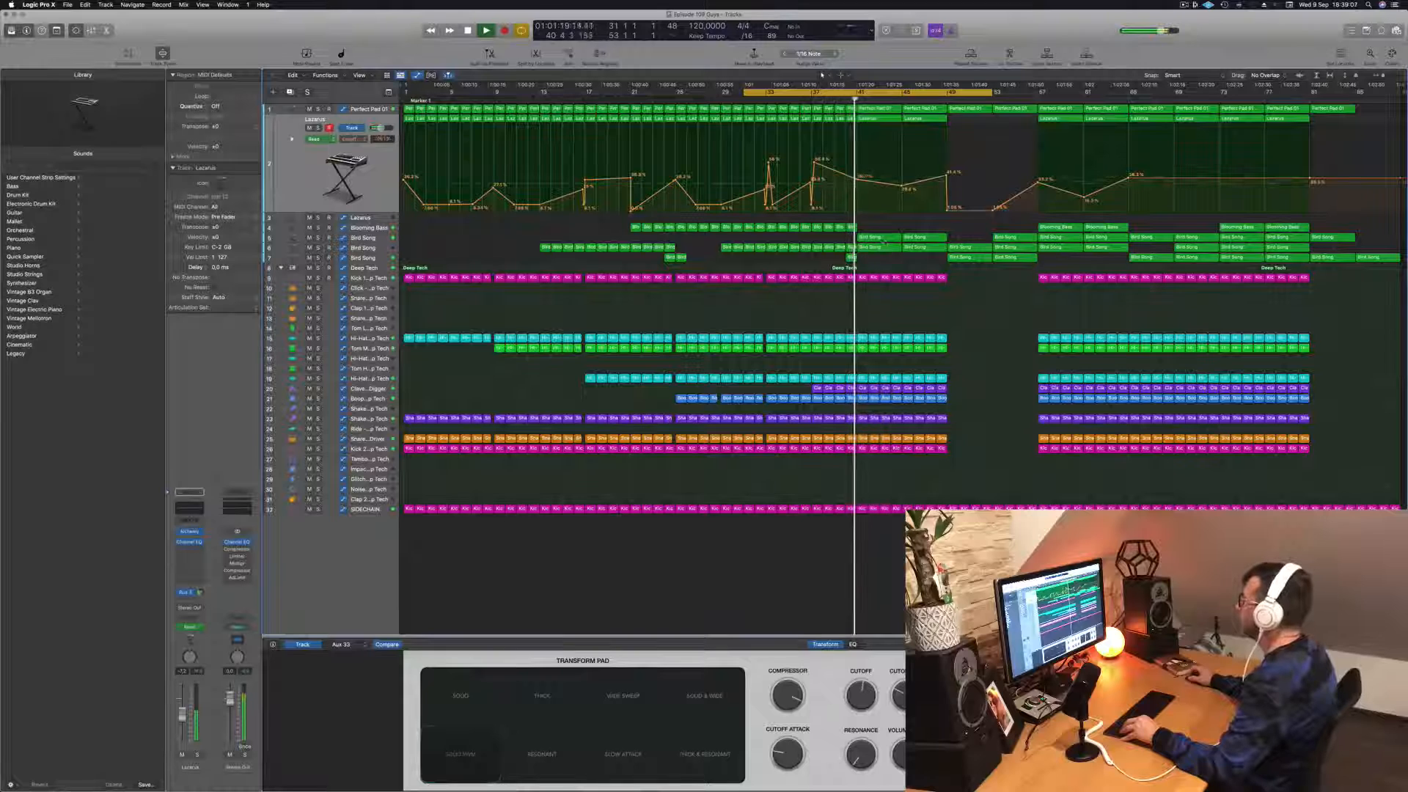
Step: Copy the Bird Song region from bar 41 to bar 33 and cut the copy down to its first two bars
drag(878, 238, 790, 239)
drag(775, 239, 795, 238)
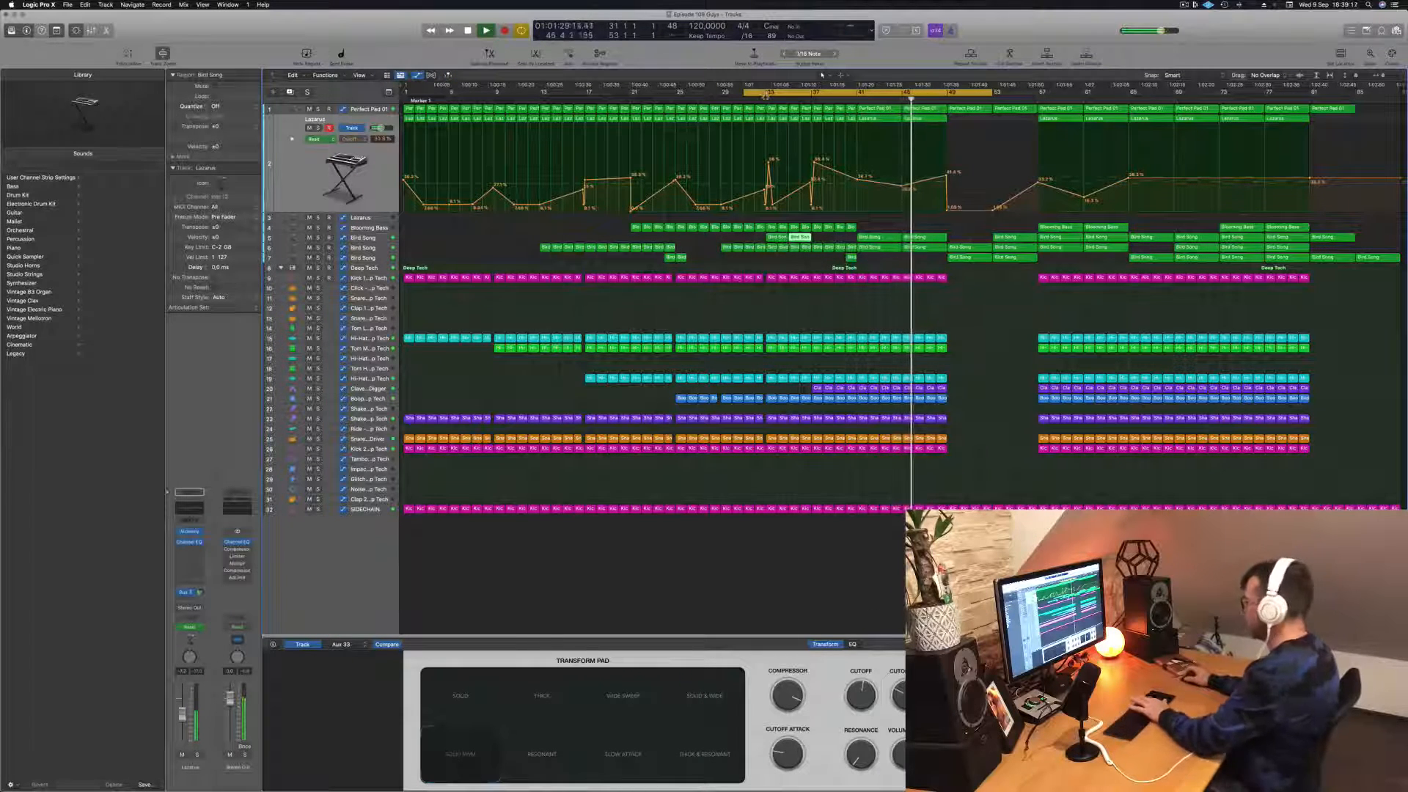
key(Delete)
scroll(746, 182, up, 5)
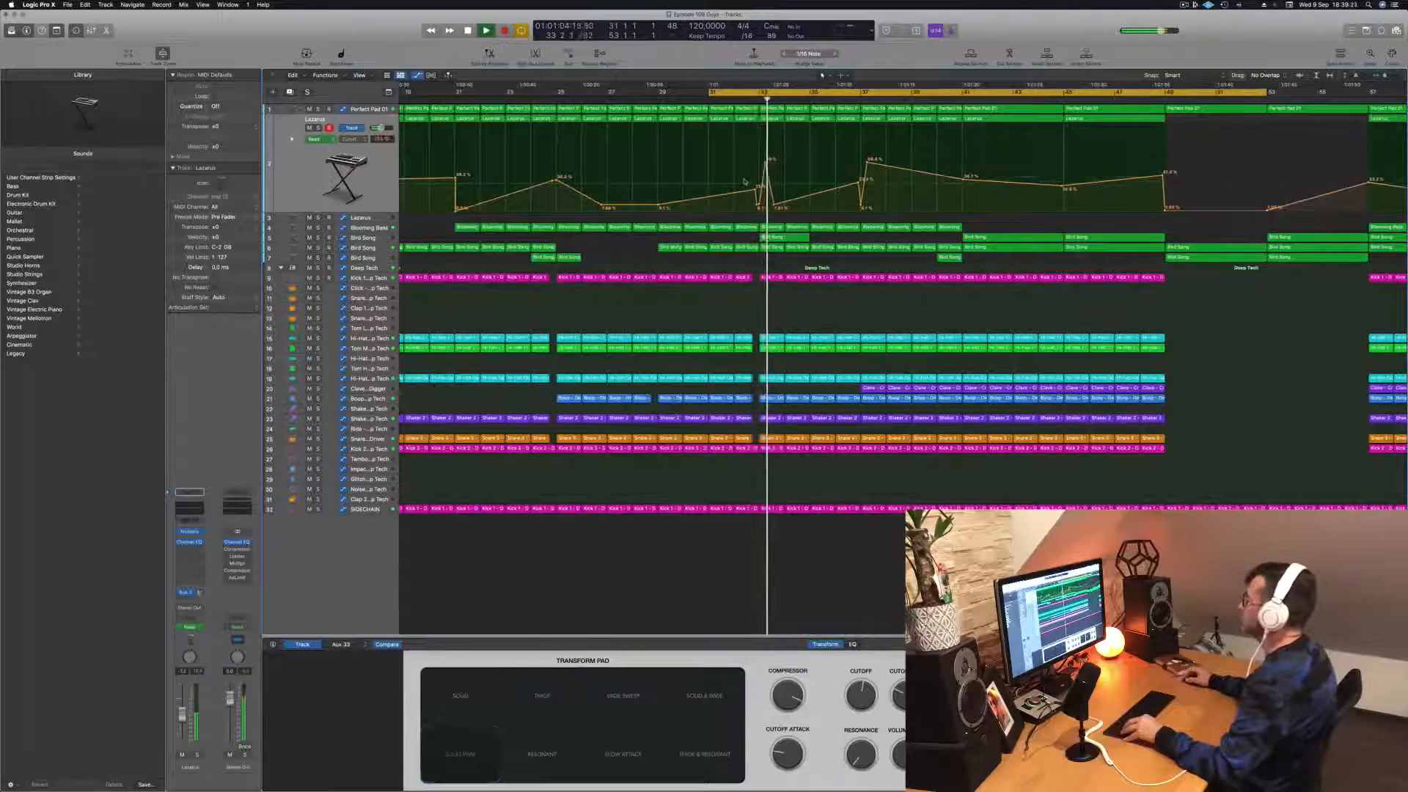
scroll(730, 196, down, 2)
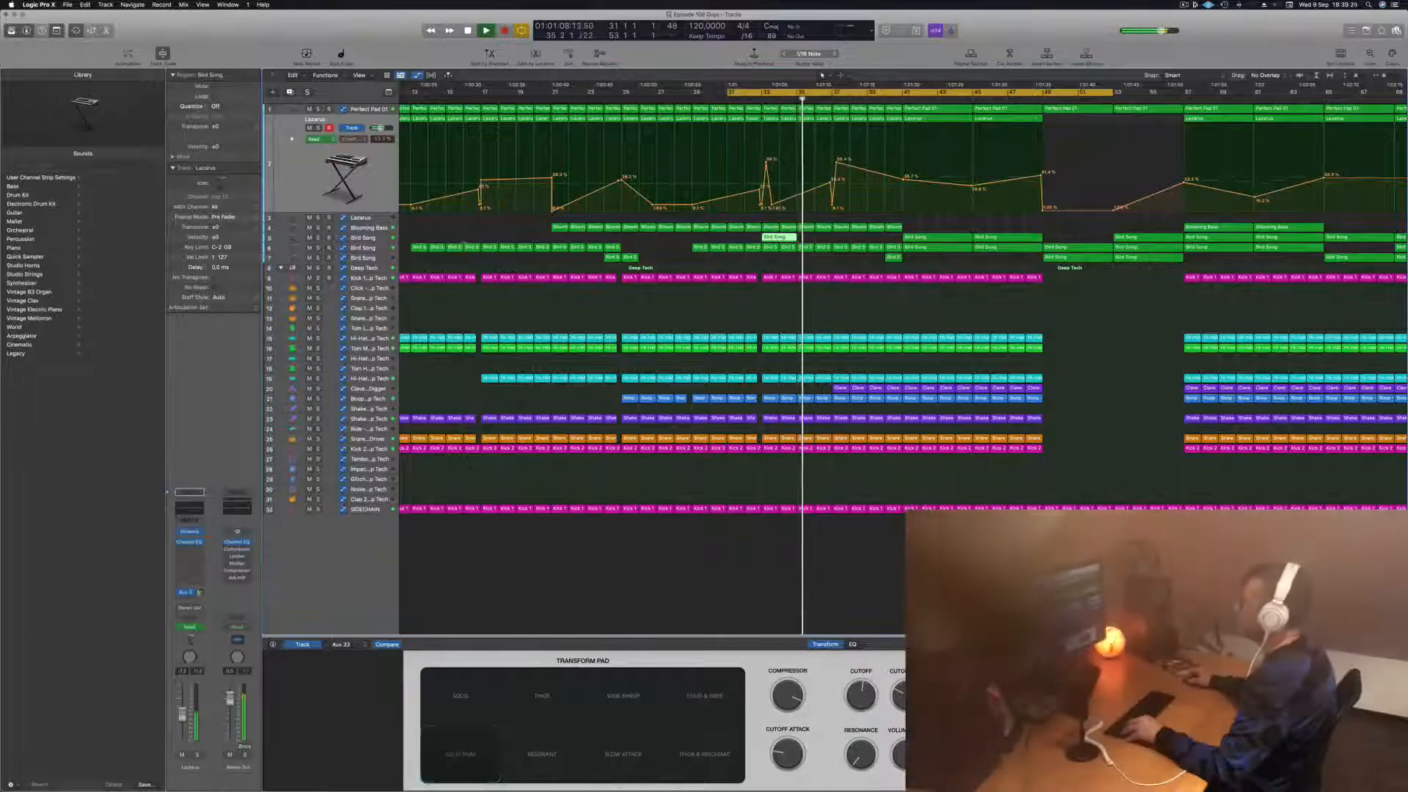
Step: Copy the two-bar Bird Song region at bar 33 to bar 37 on the same track
click(375, 239)
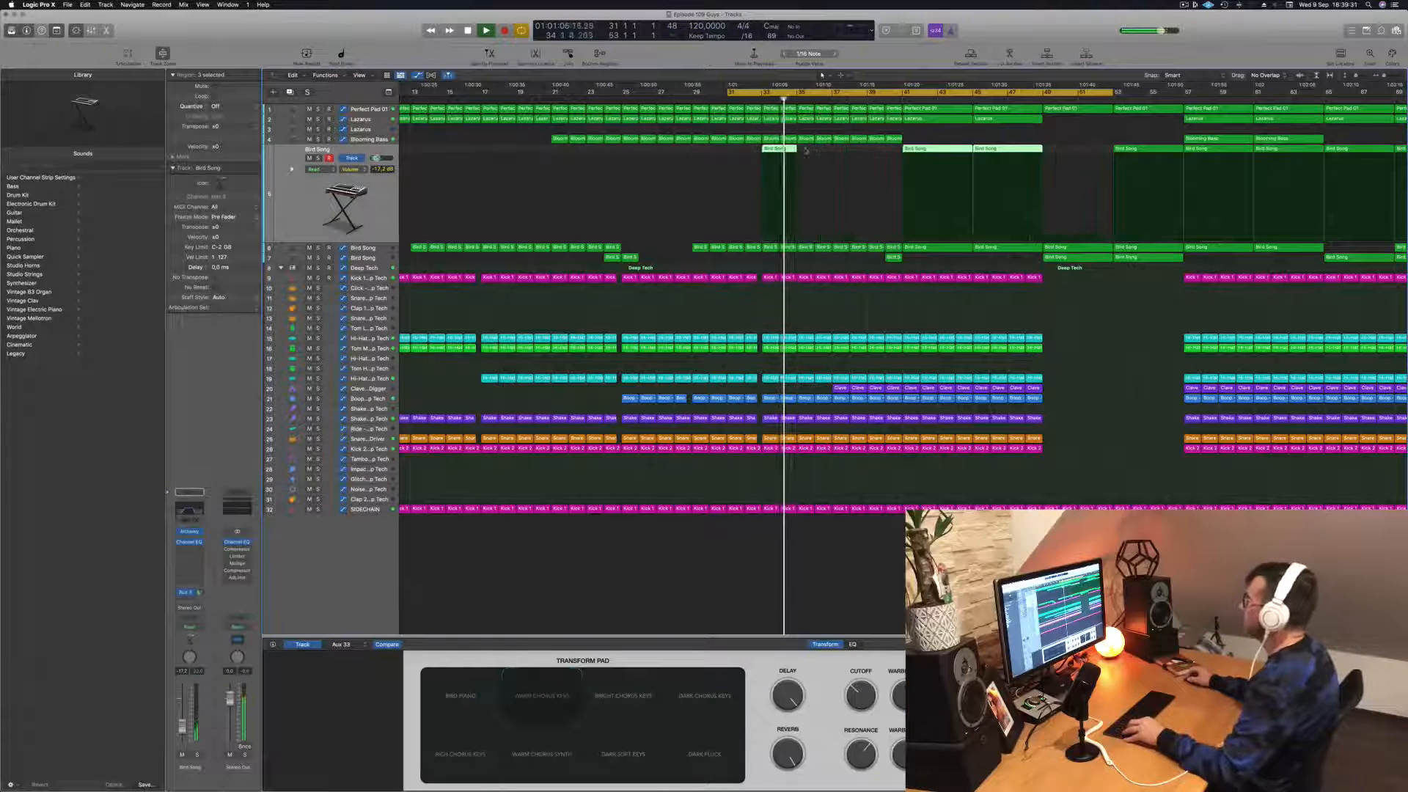
click(834, 150)
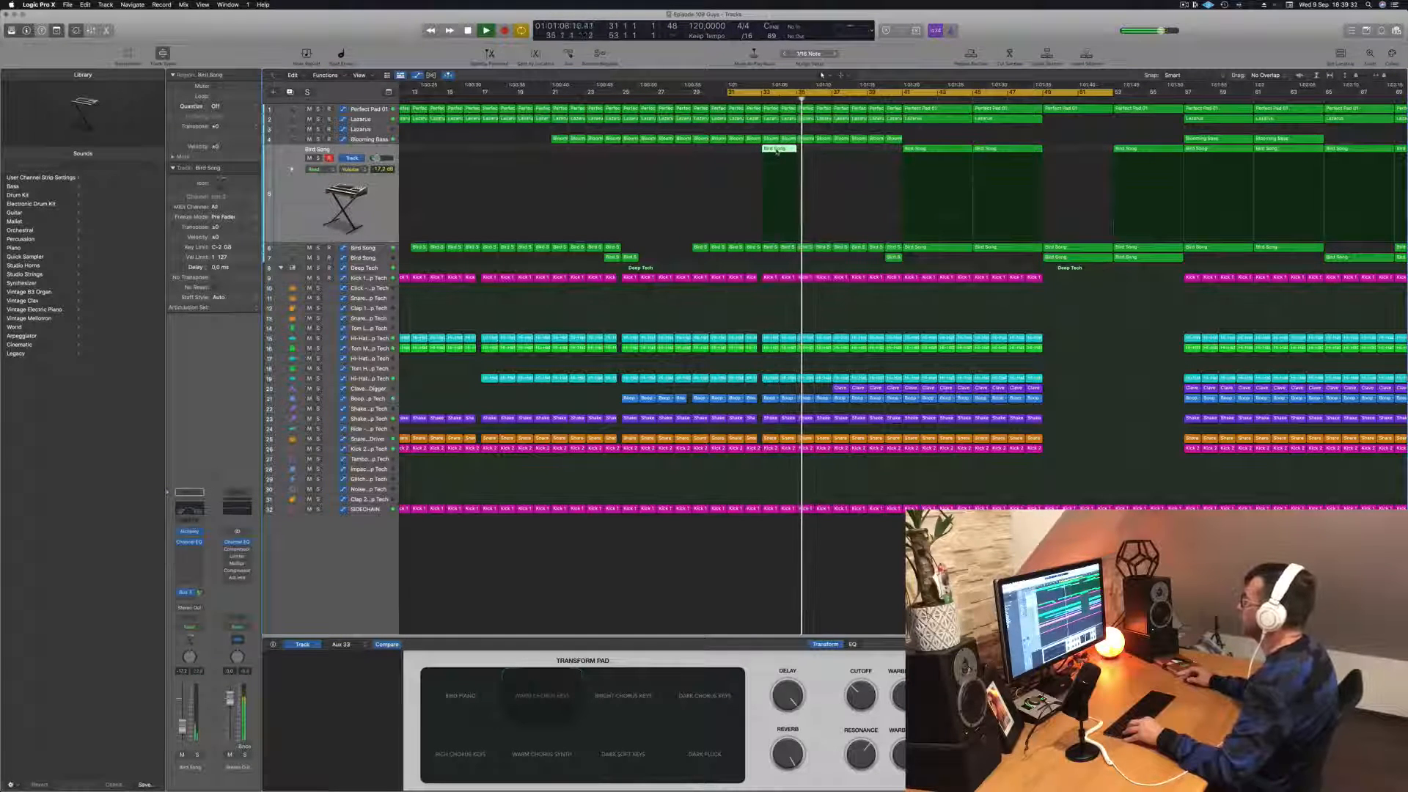
drag(775, 150, 847, 152)
Step: Review the arrangement around bars 33 to 53 during playback and examine the filter automation on the second Bird Song track
scroll(847, 161, left, 3)
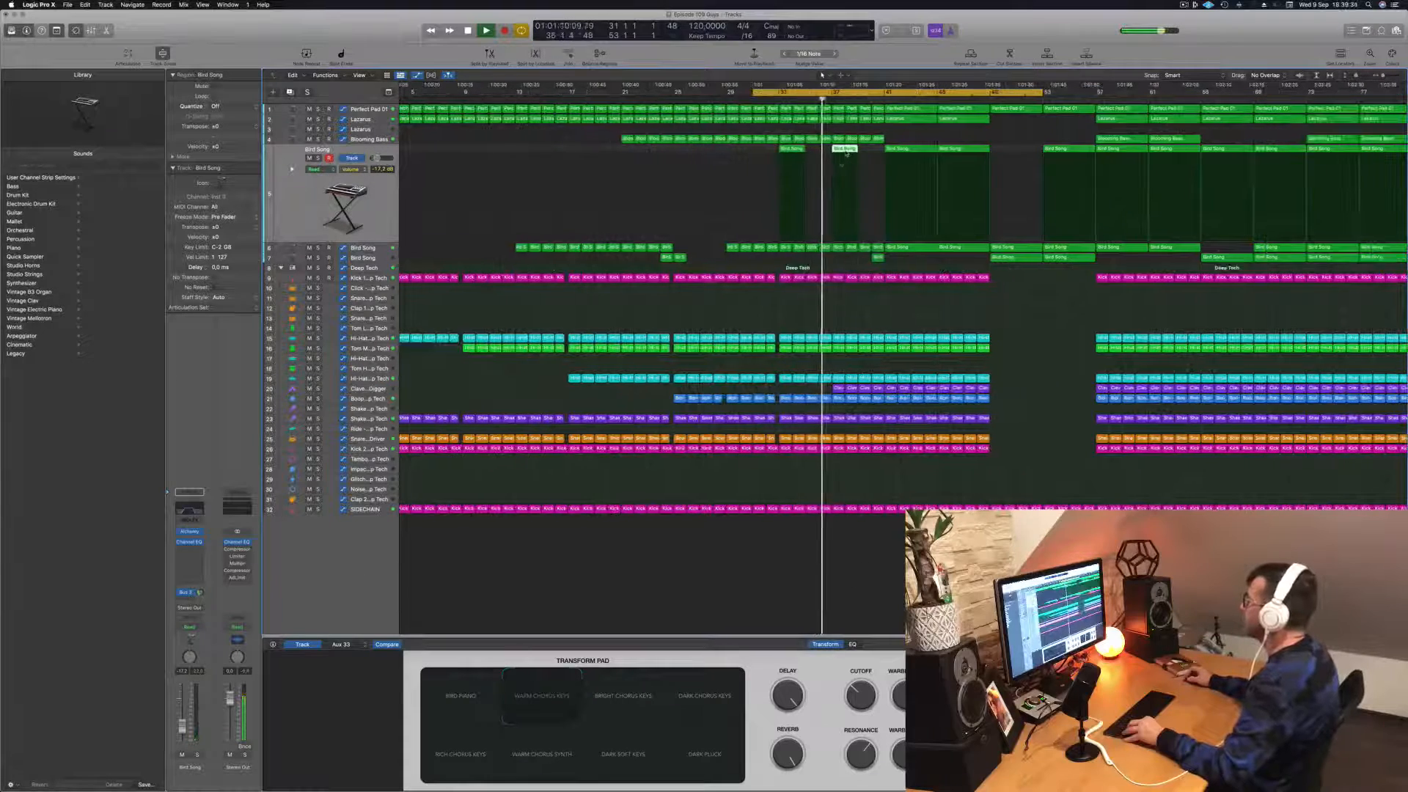
scroll(846, 169, down, 5)
scroll(846, 169, down, 3)
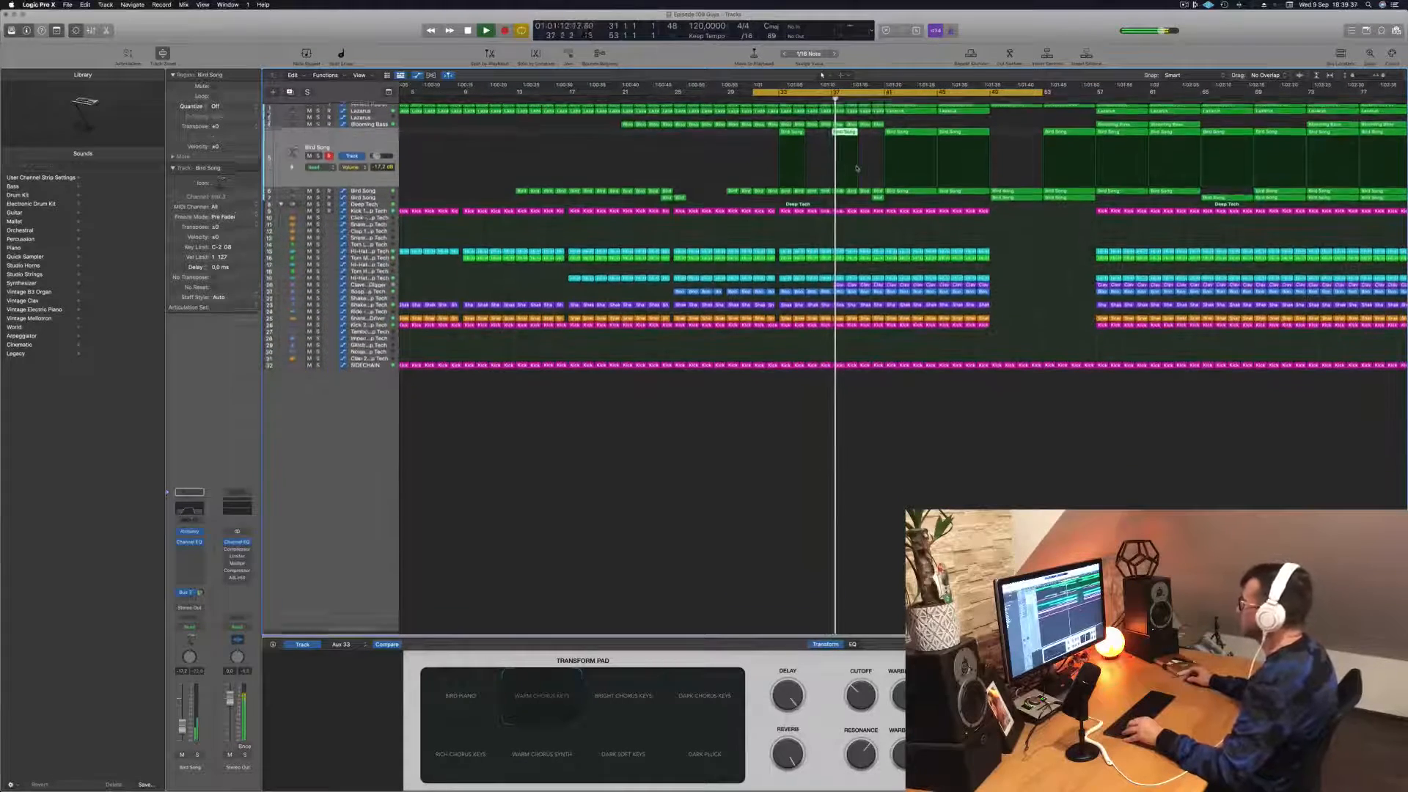
scroll(867, 169, right, 4)
scroll(867, 170, up, 5)
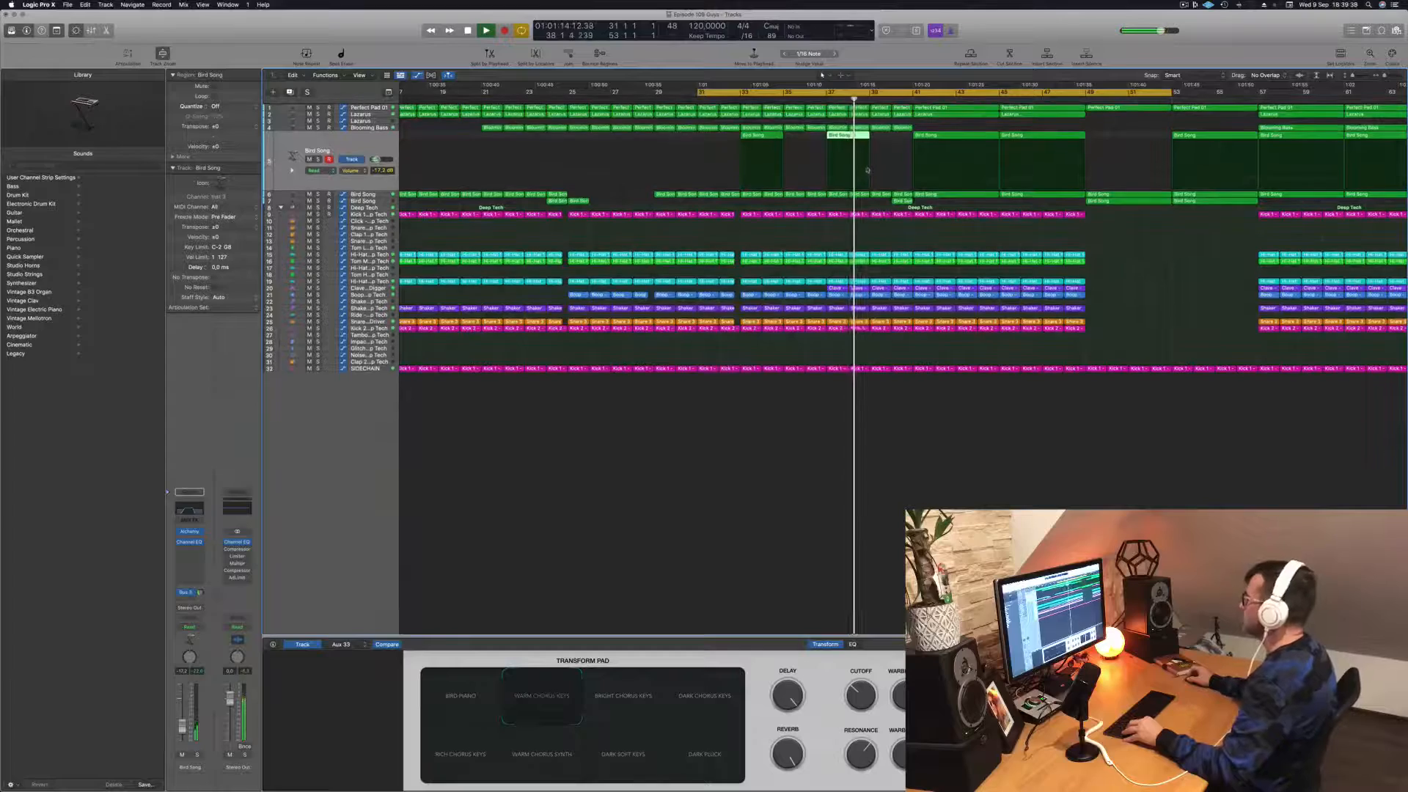
scroll(867, 169, up, 5)
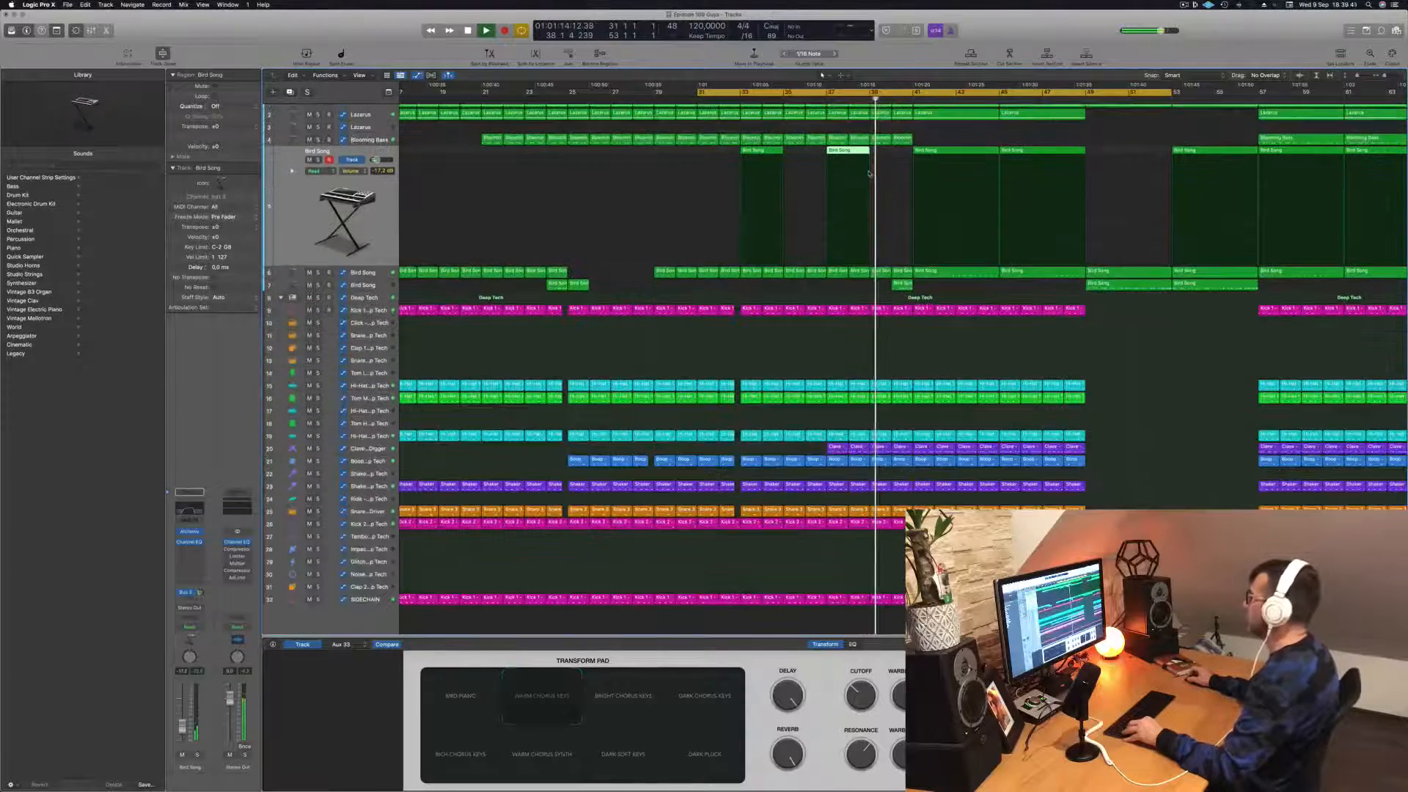
scroll(790, 302, left, 3)
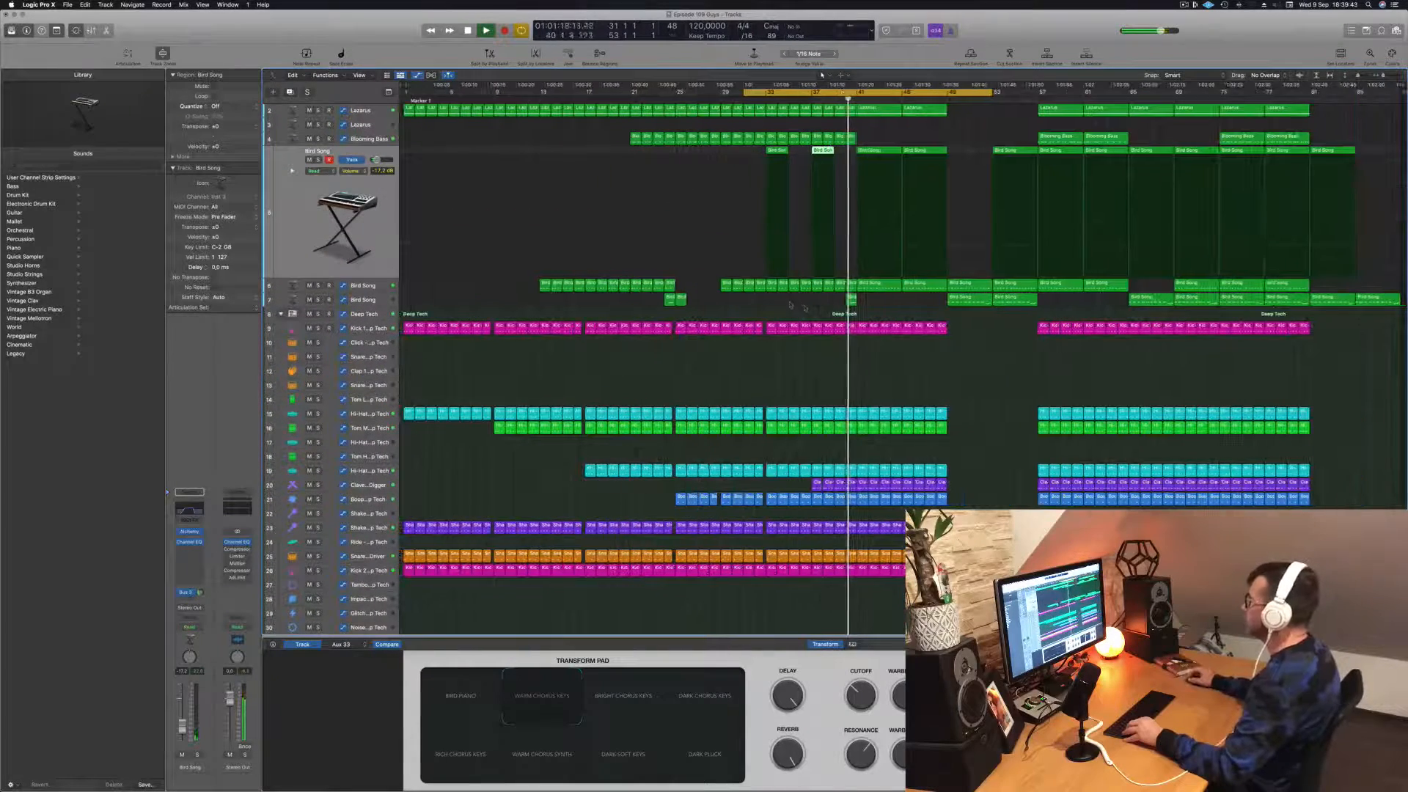
scroll(940, 315, right, 2)
scroll(940, 315, left, 2)
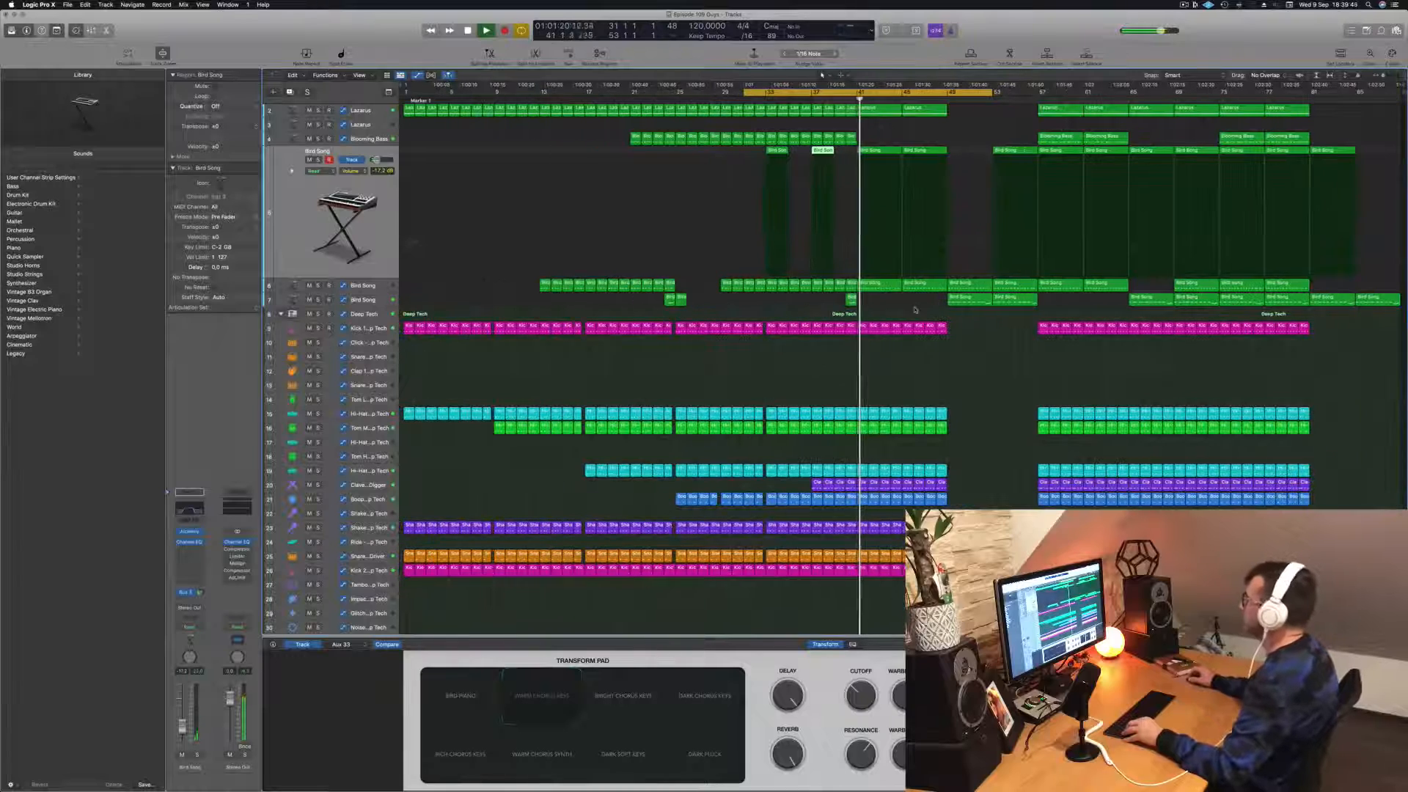
click(378, 286)
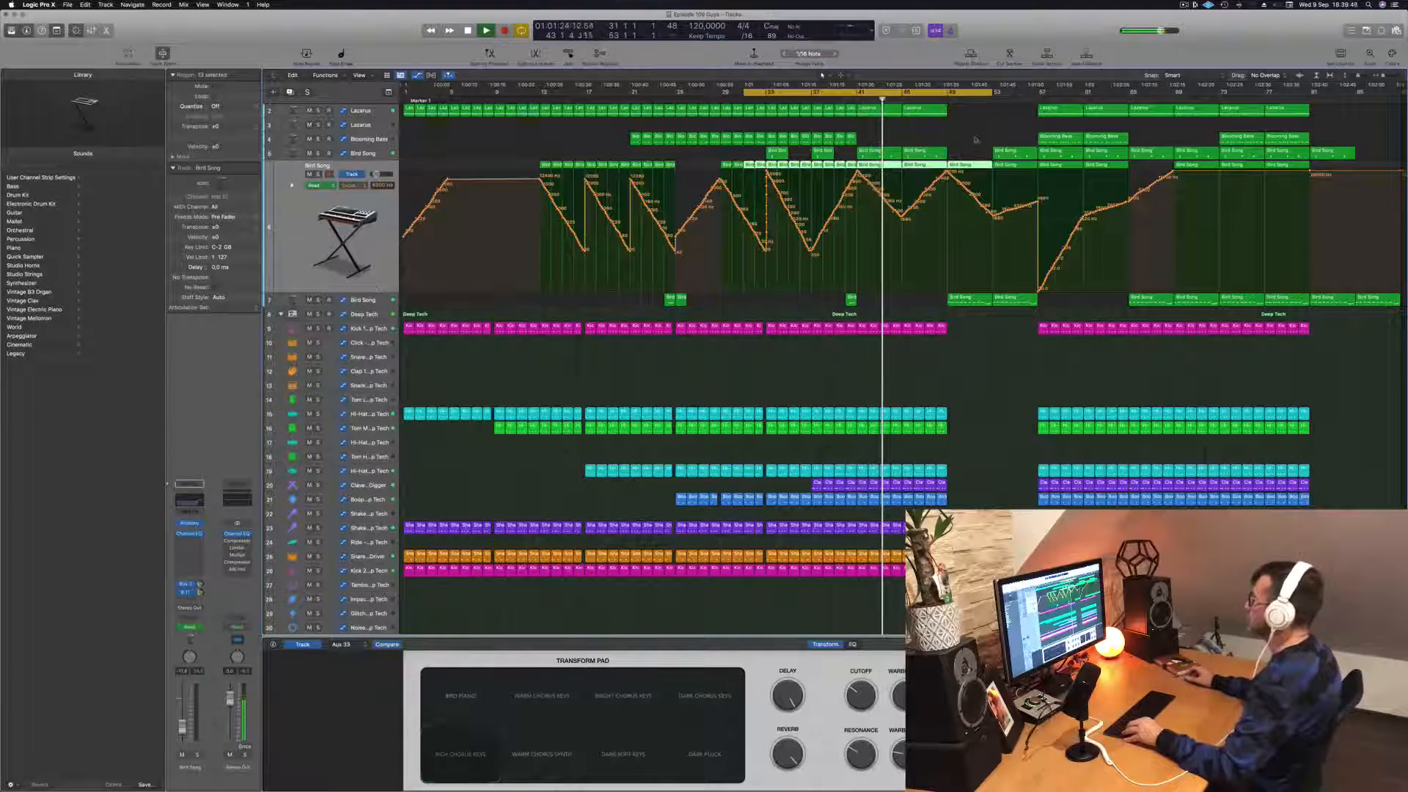
scroll(1005, 133, right, 1)
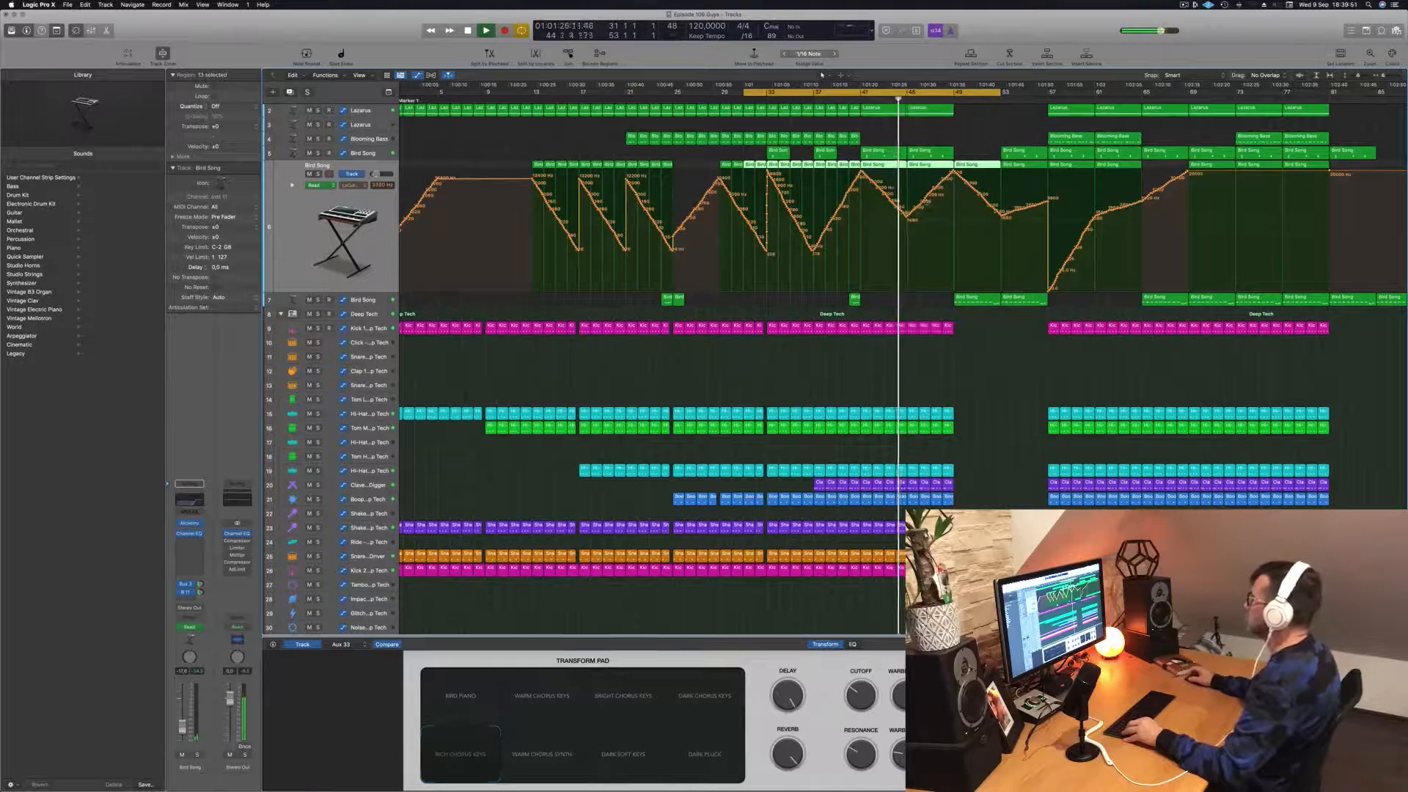
scroll(927, 177, right, 3)
scroll(927, 177, left, 3)
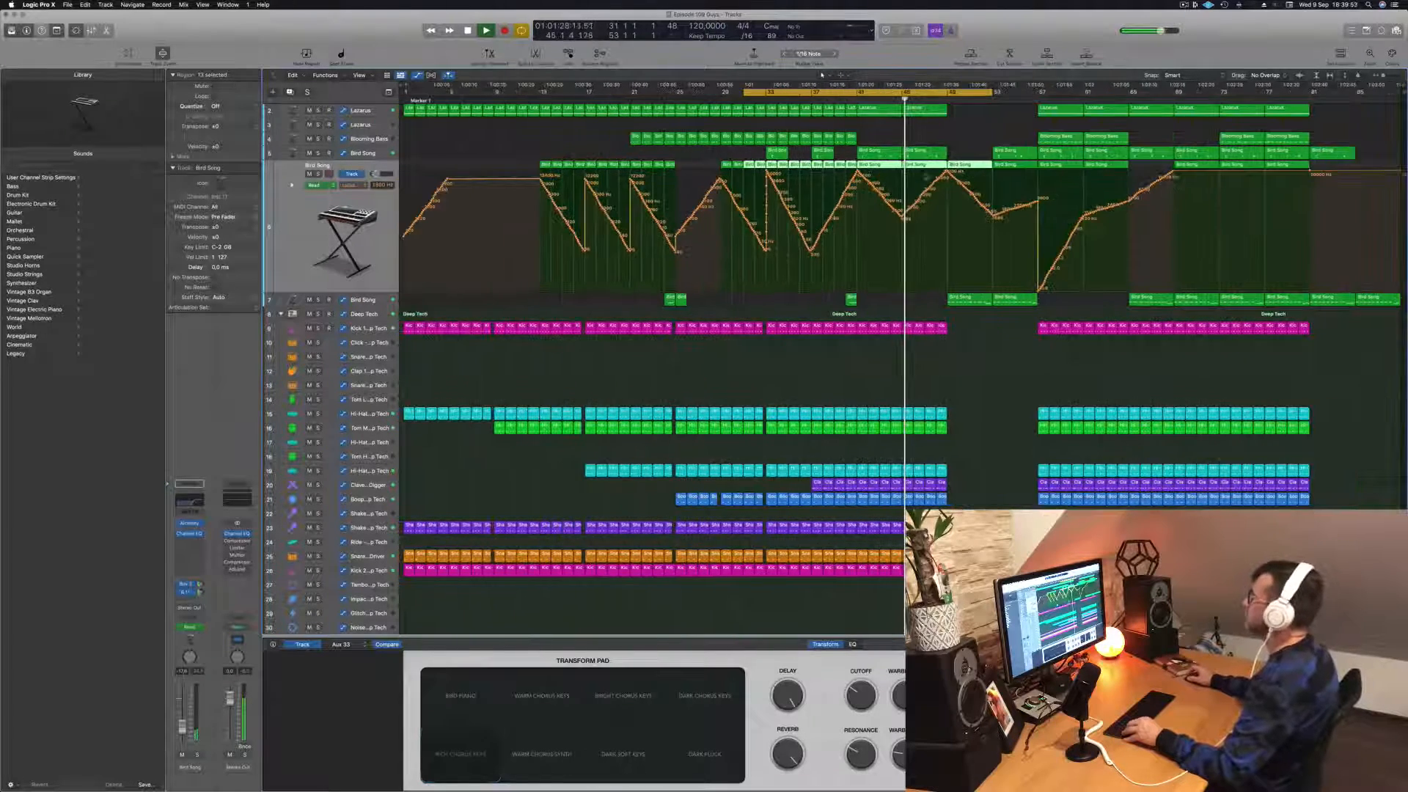
scroll(914, 184, up, 1)
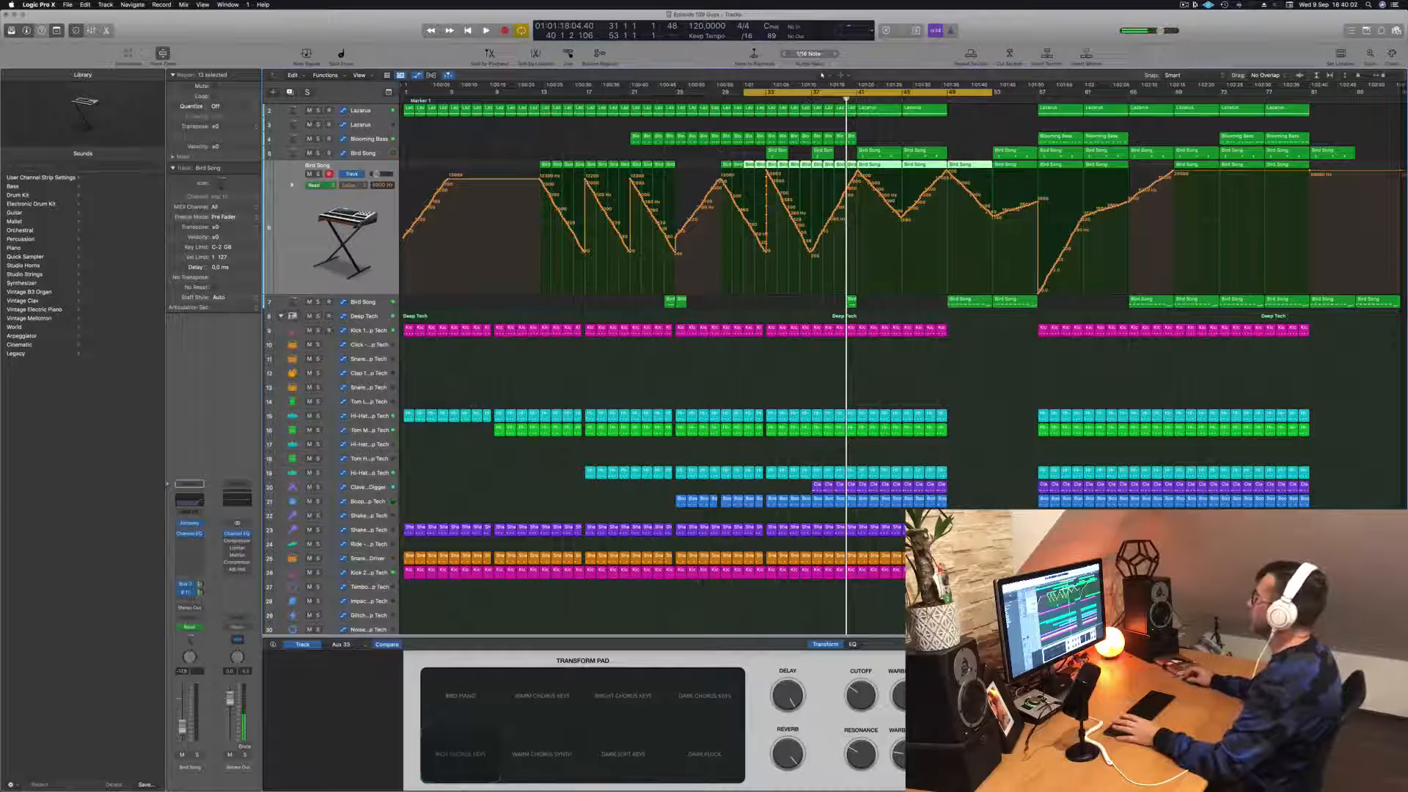
Step: Set the cycle range to bars 41 to 49, repeat that section three times and play it back
click(862, 96)
drag(860, 98, 946, 101)
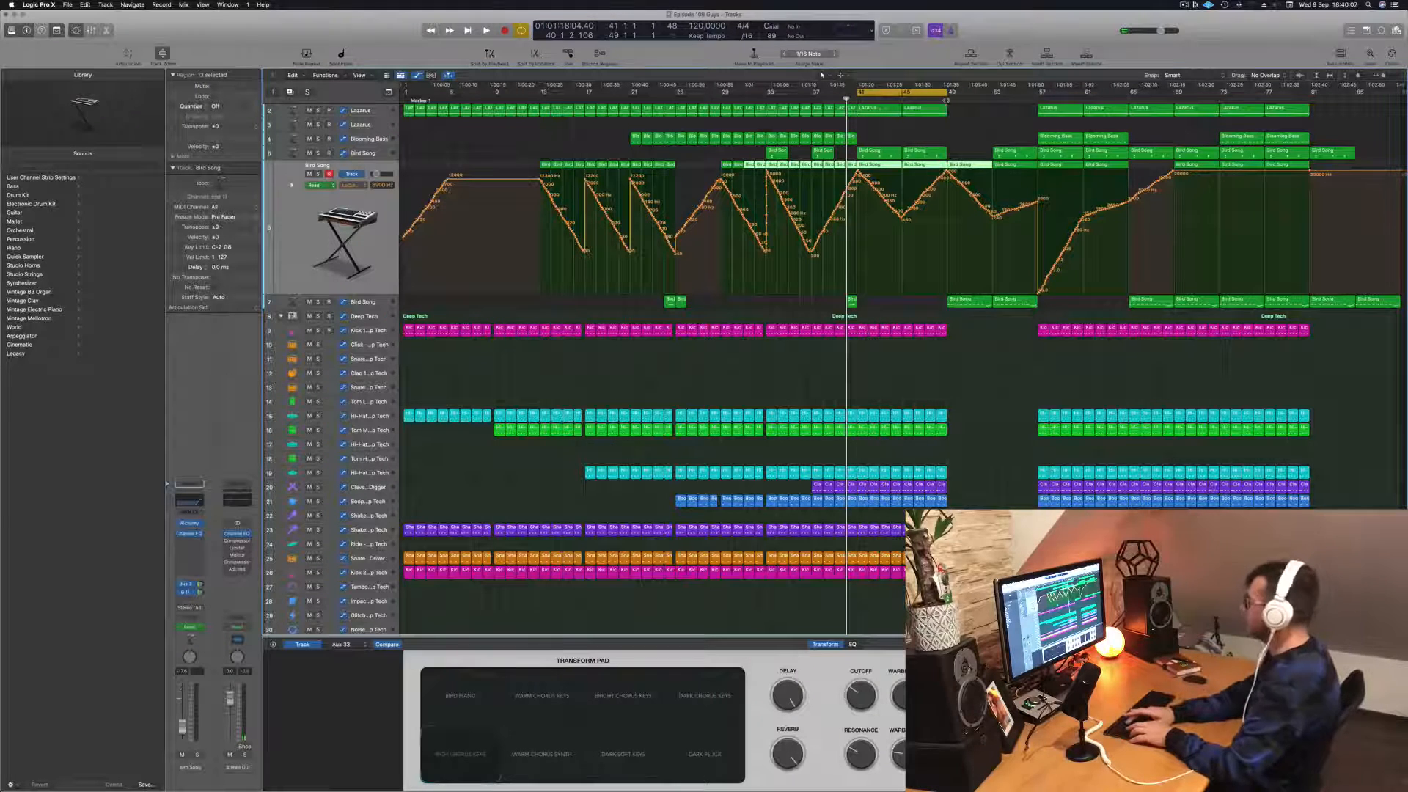
key(super+r)
key(super+r)
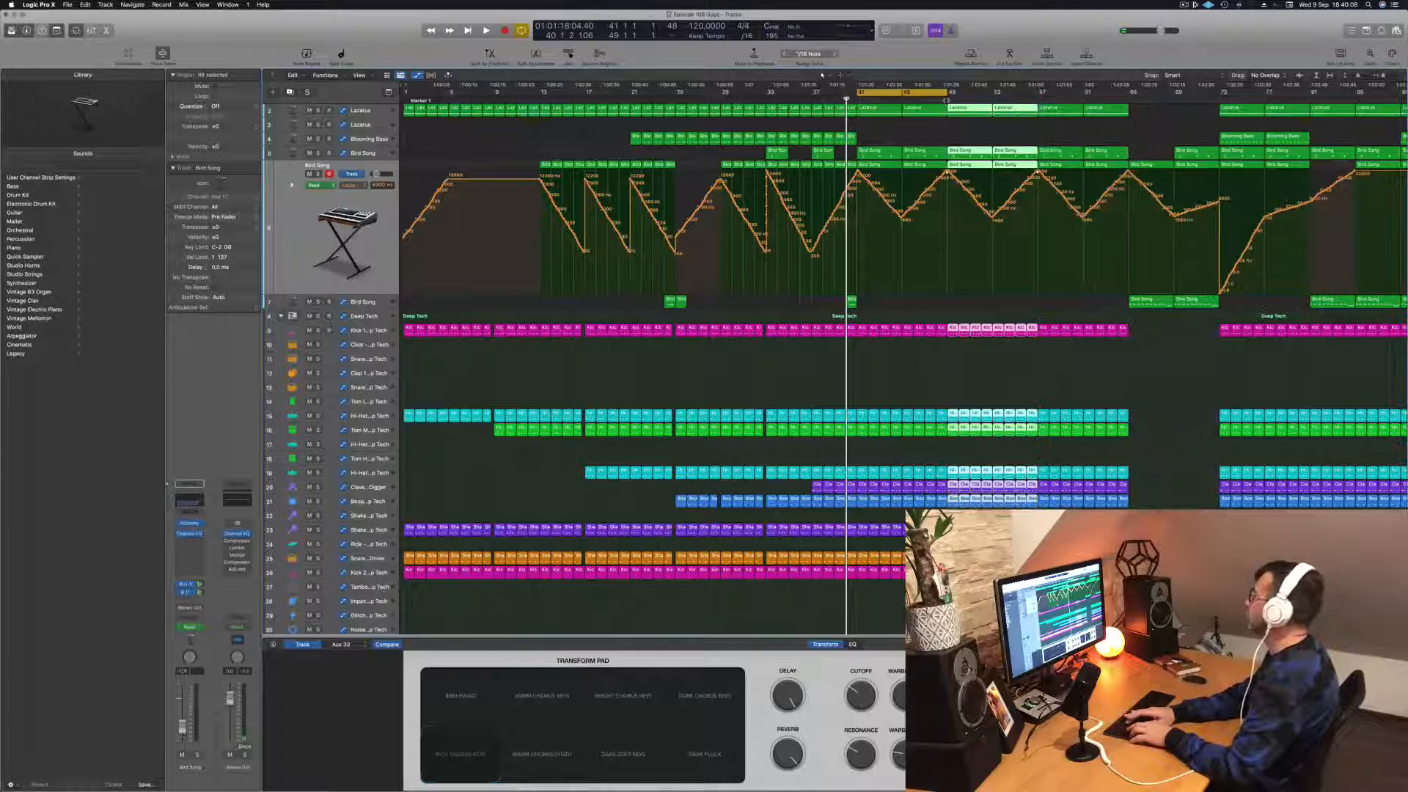
key(super+r)
key(space)
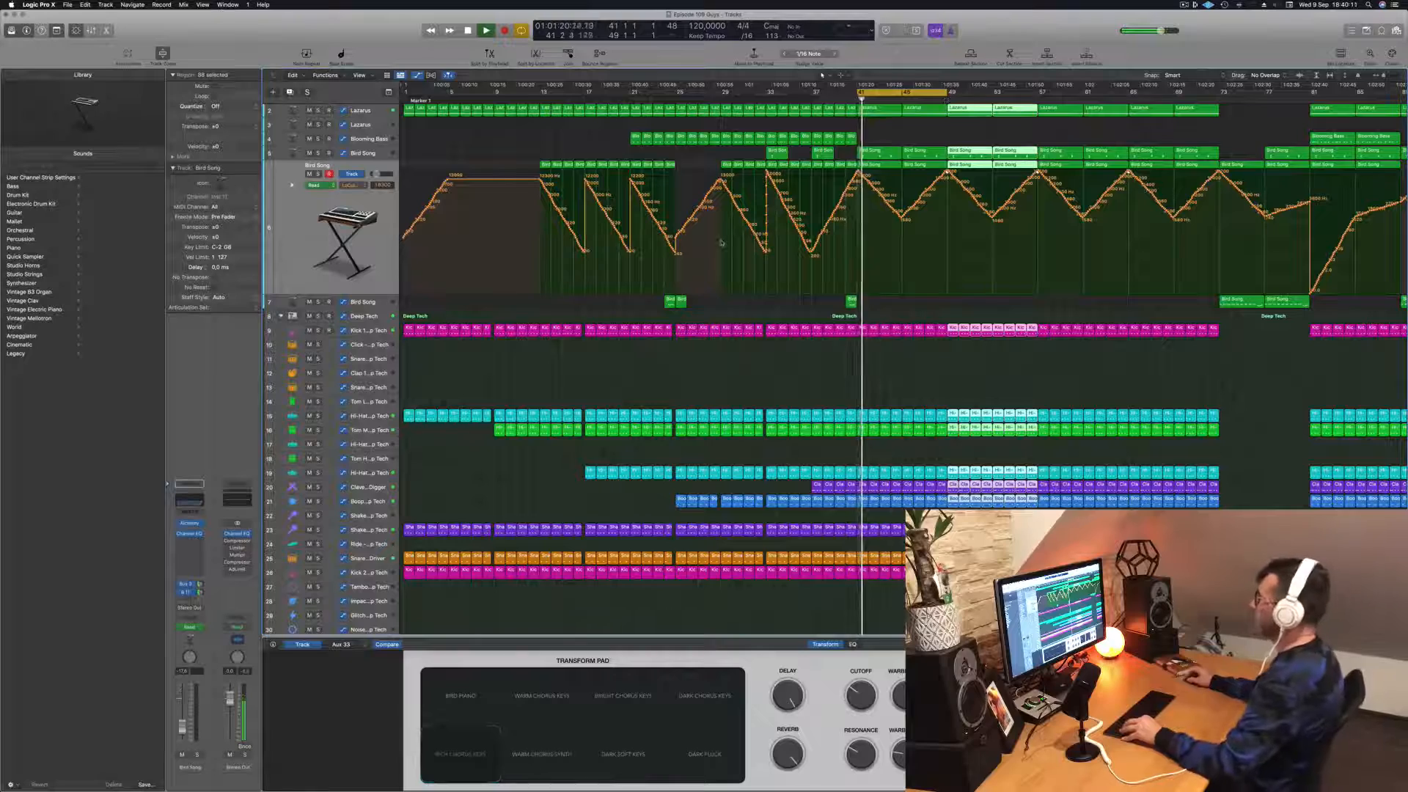
key(super+Left)
click(807, 314)
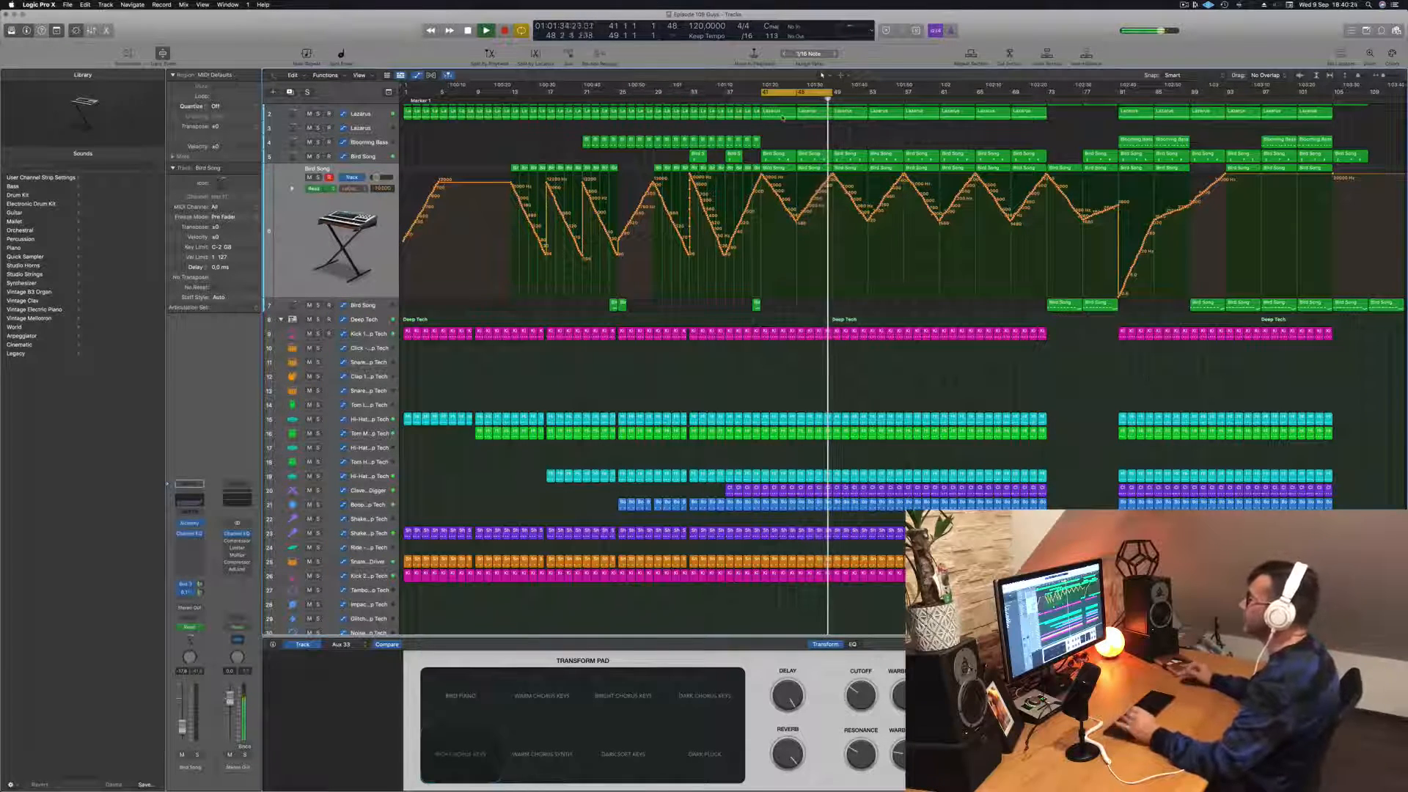
Step: Select the empty duplicate Lazarus track and open Musical Typing for it
scroll(800, 124, up, 1)
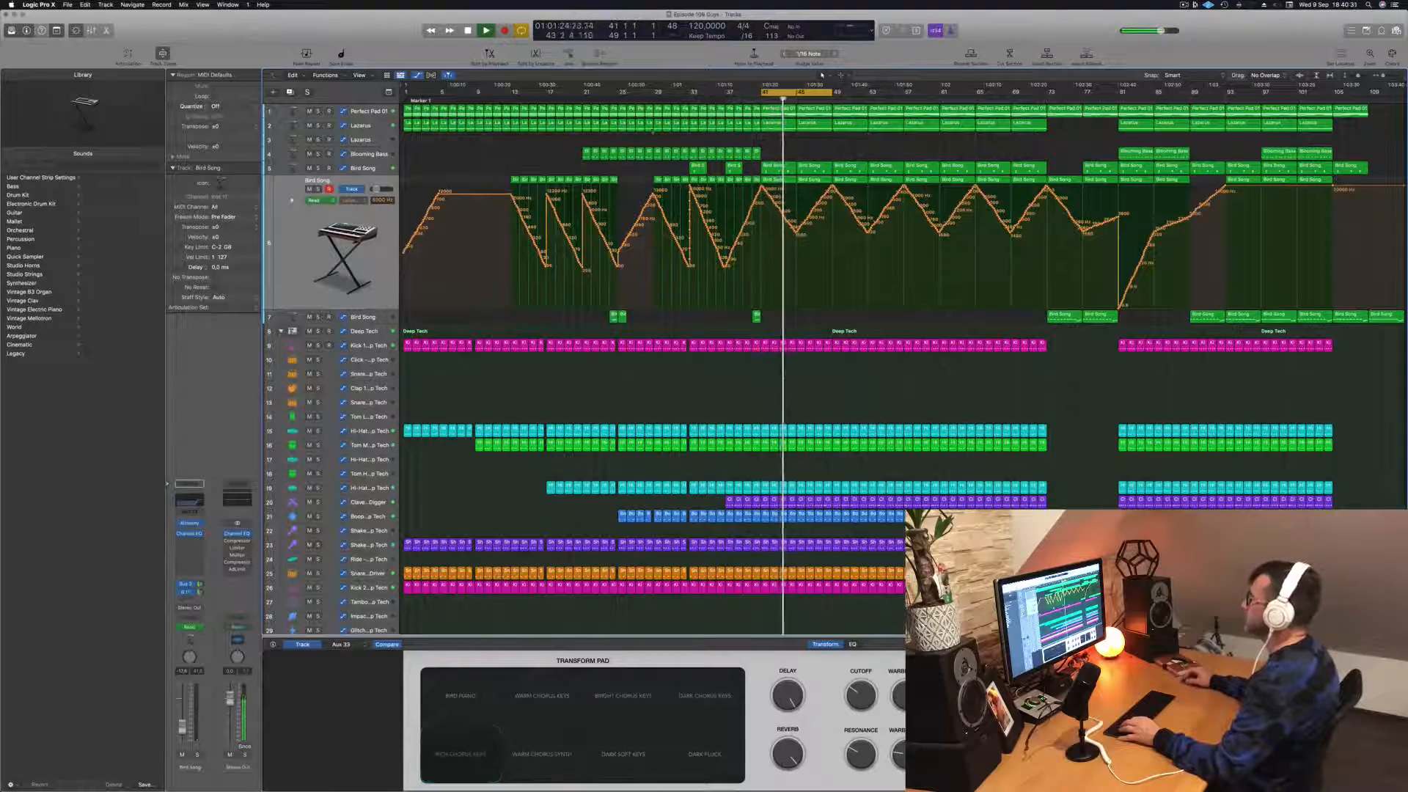
click(364, 140)
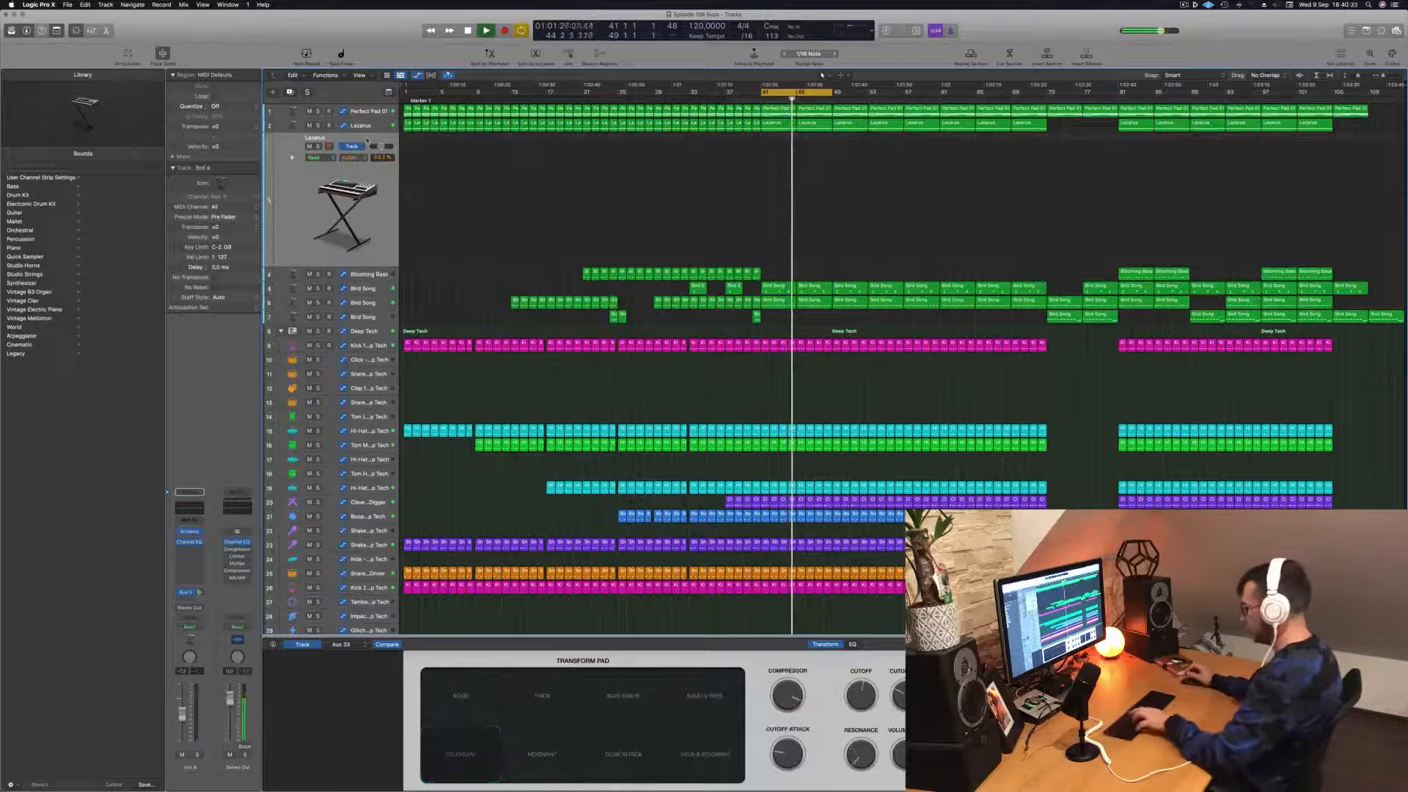
key(super+k)
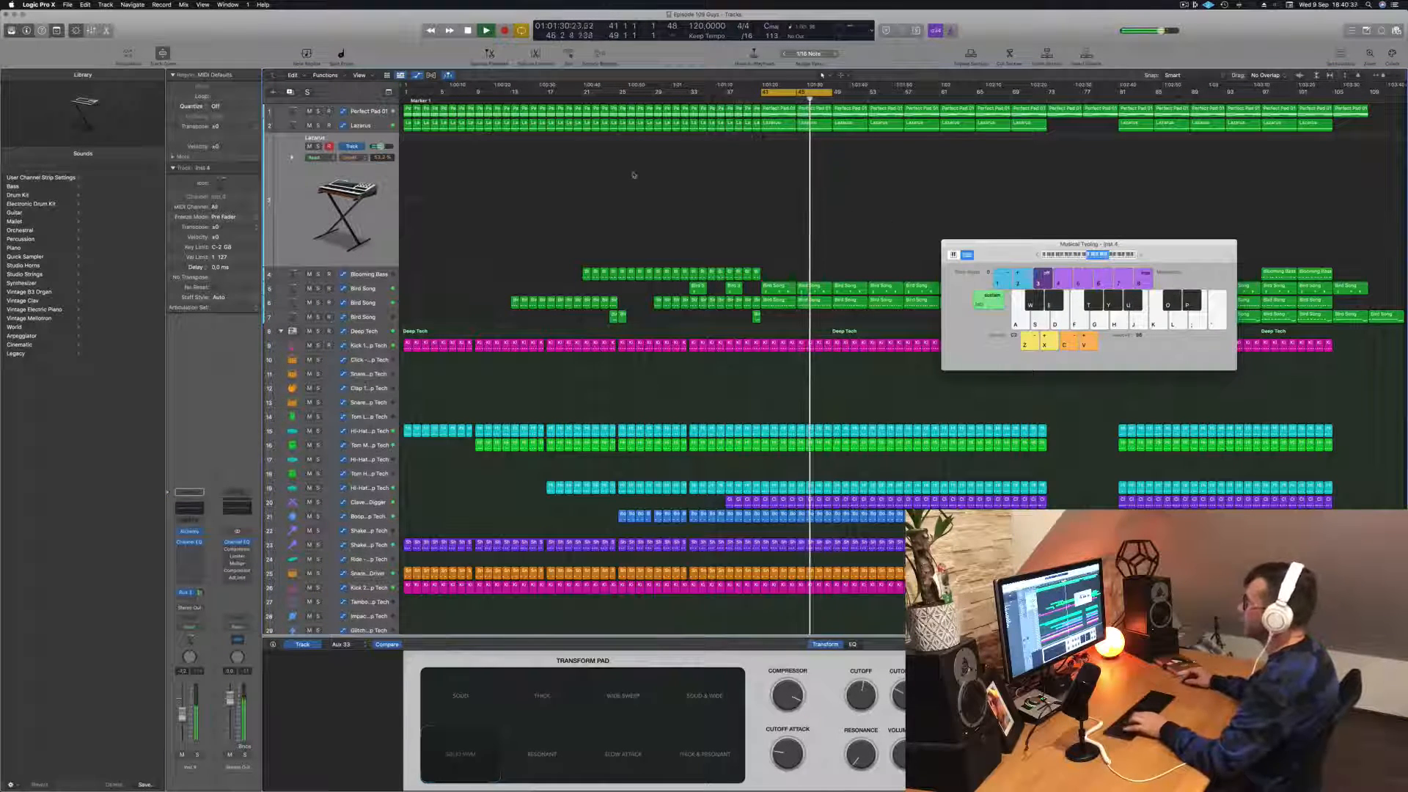
Step: Try out melody notes with the duplicate Lazarus sound over the looping bars 41 to 49
key(f)
key(d)
key(a)
key(d)
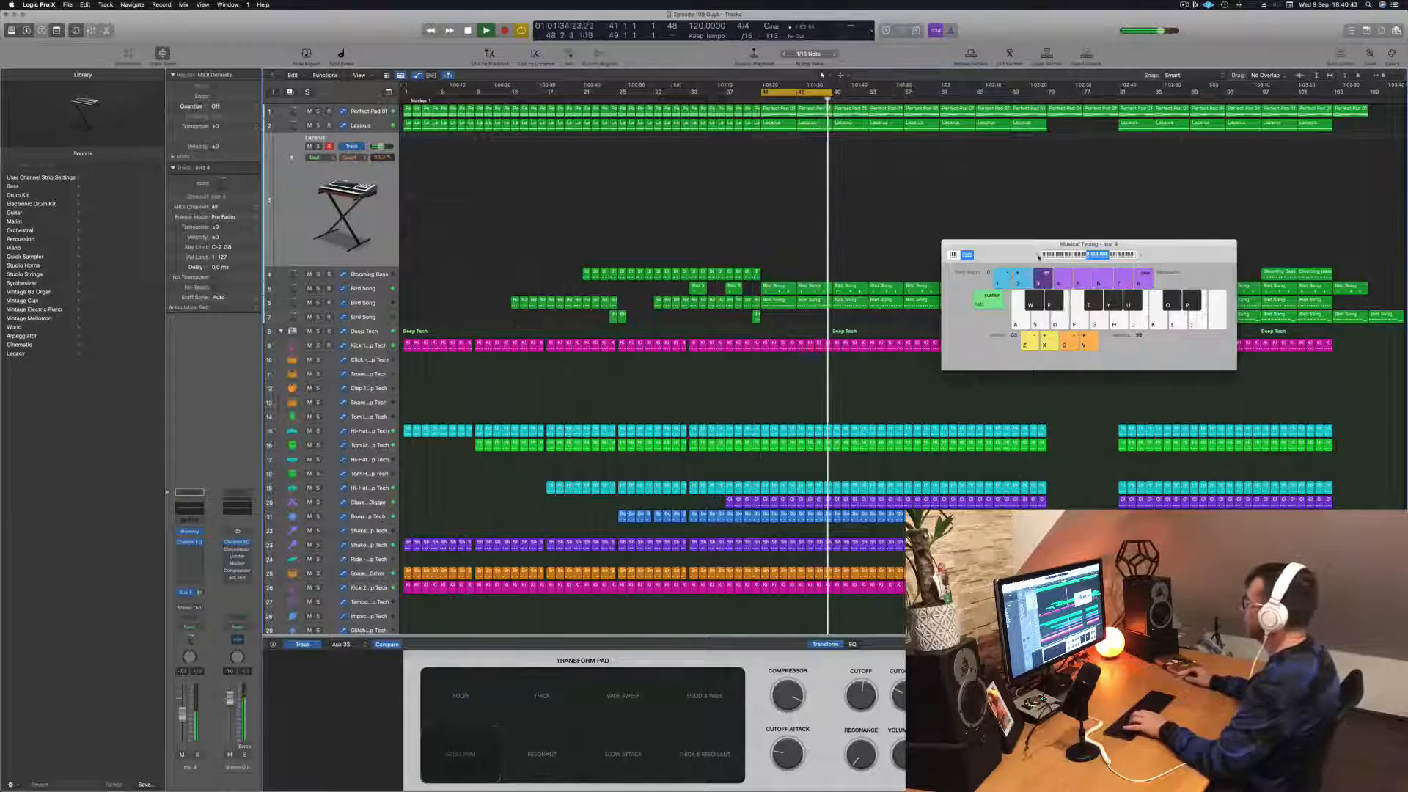
key(f)
key(g)
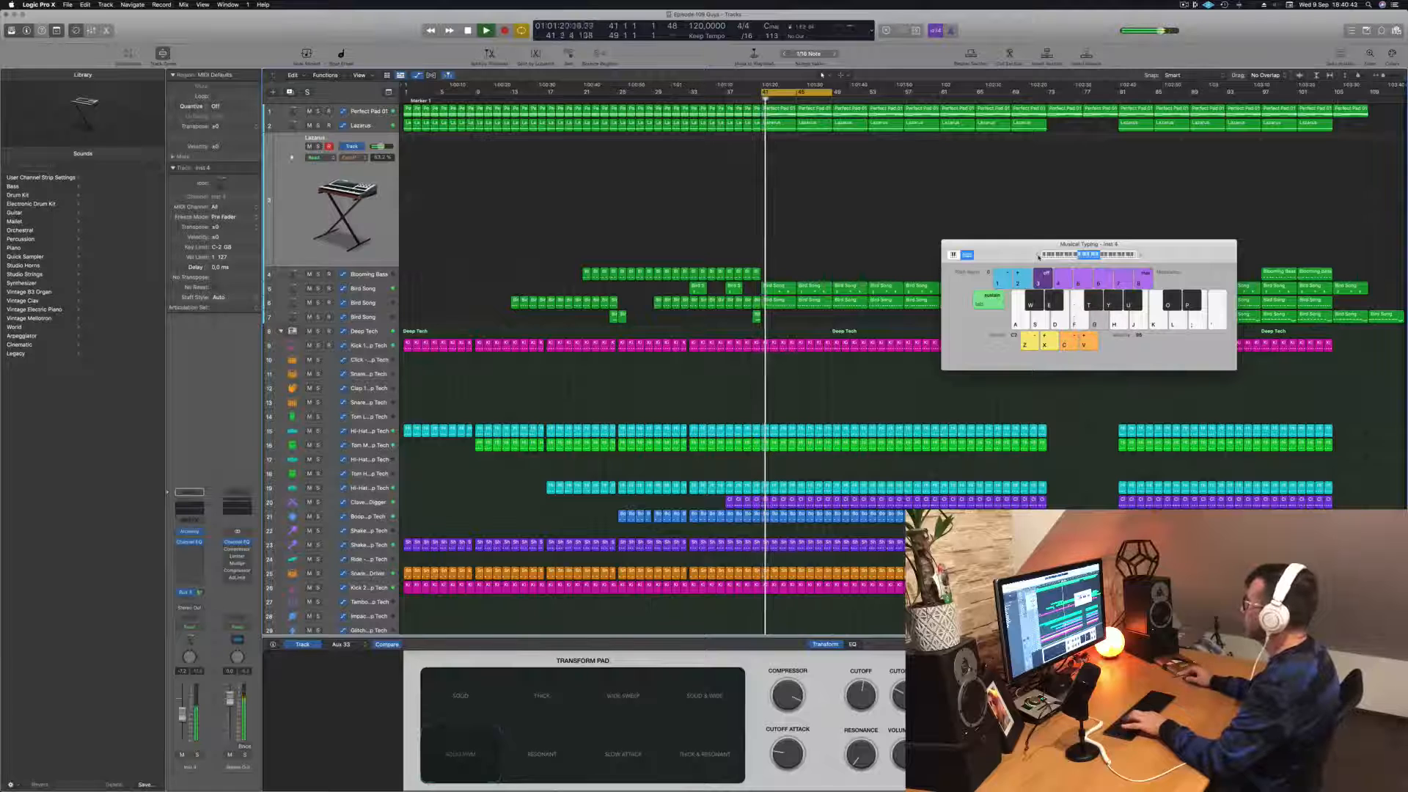
key(g)
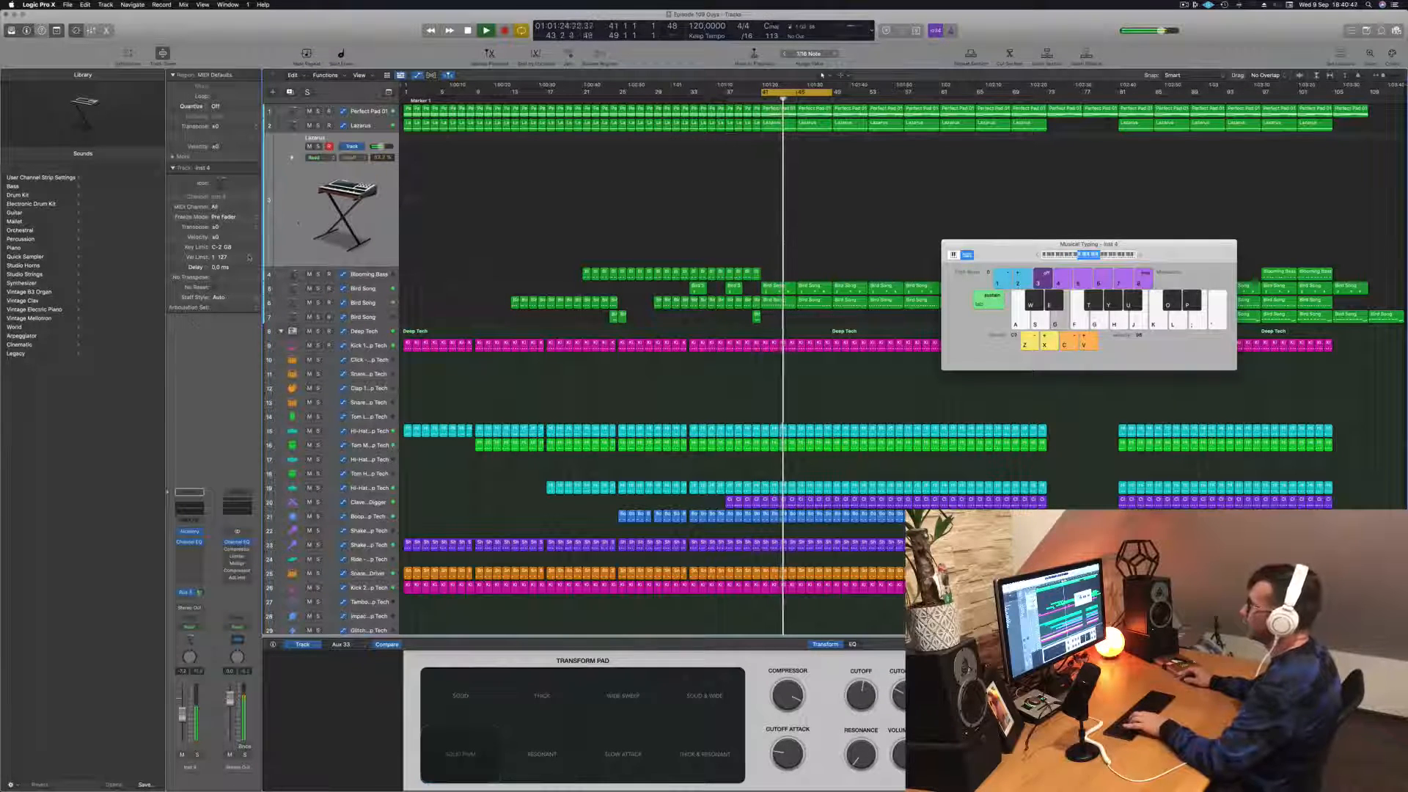
key(g)
key(f)
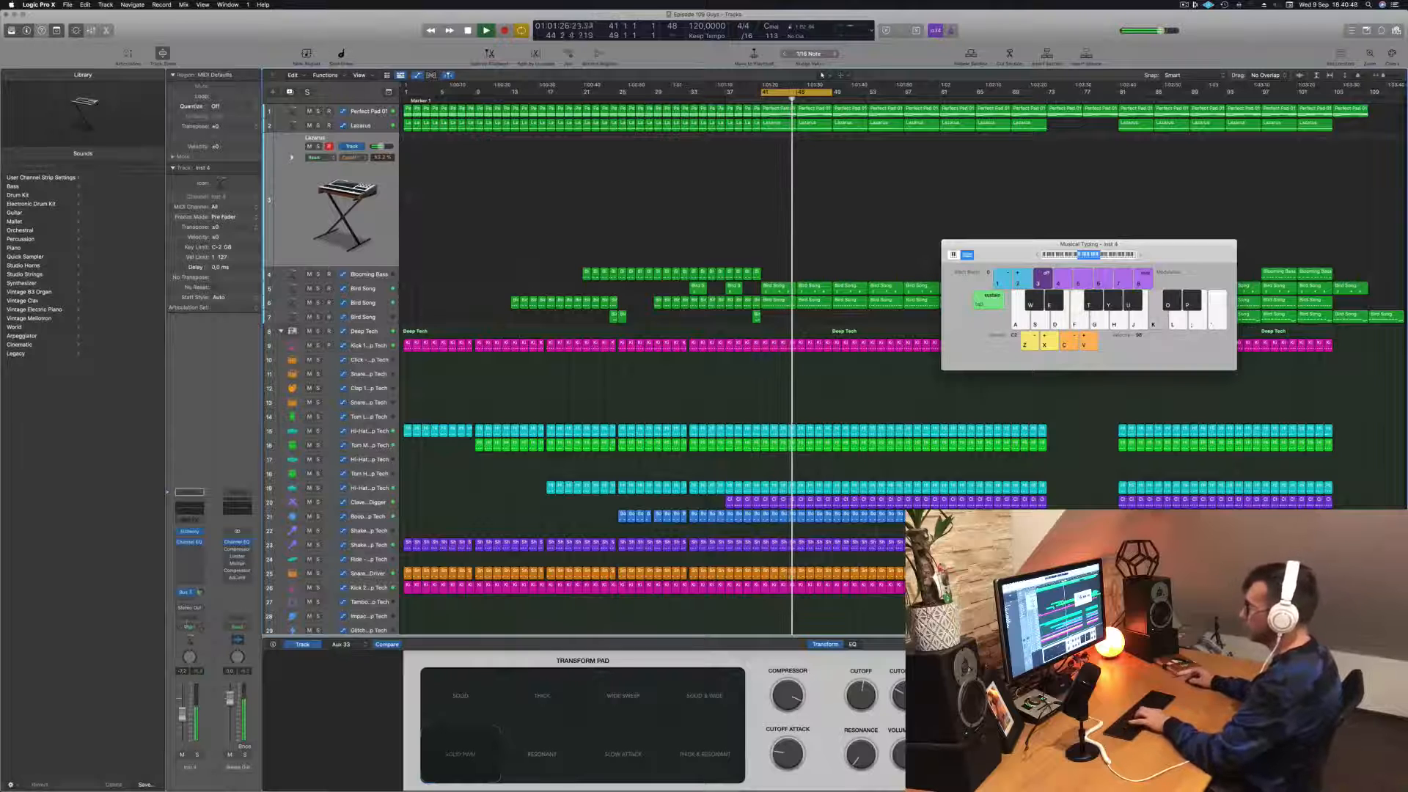
key(j)
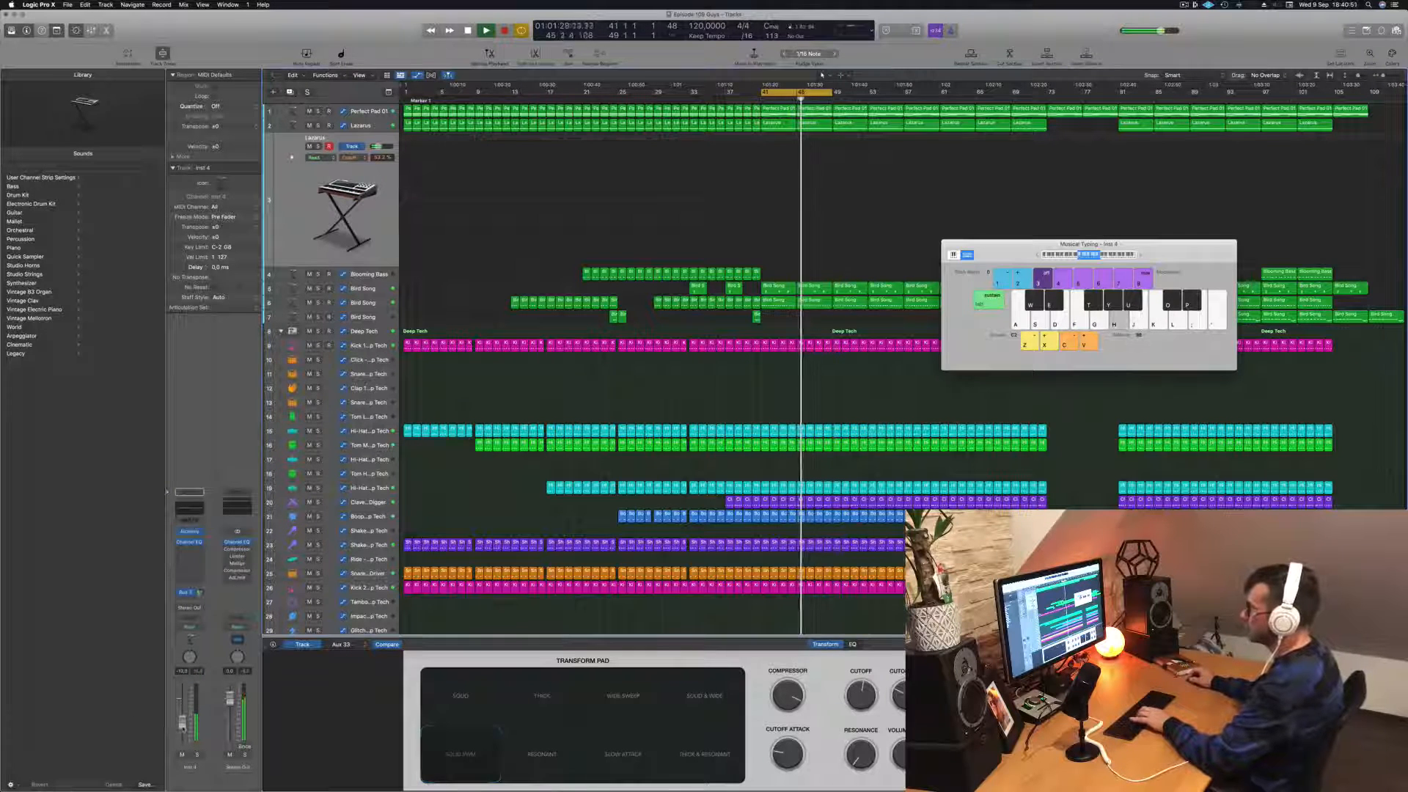
key(j)
Step: Raise the bus send level on the duplicate Lazarus channel while testing notes over the looping section
click(199, 593)
key(h)
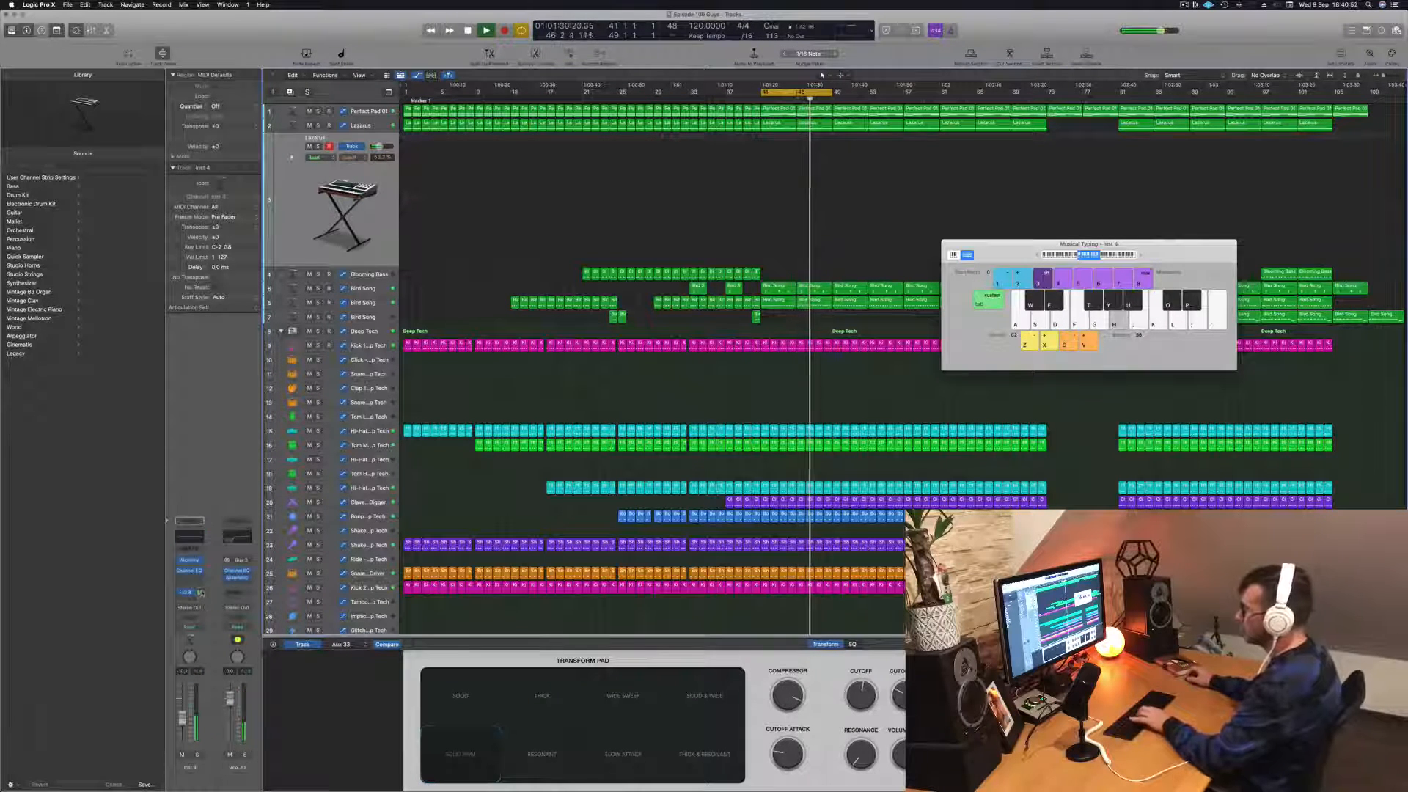
drag(200, 590, 204, 570)
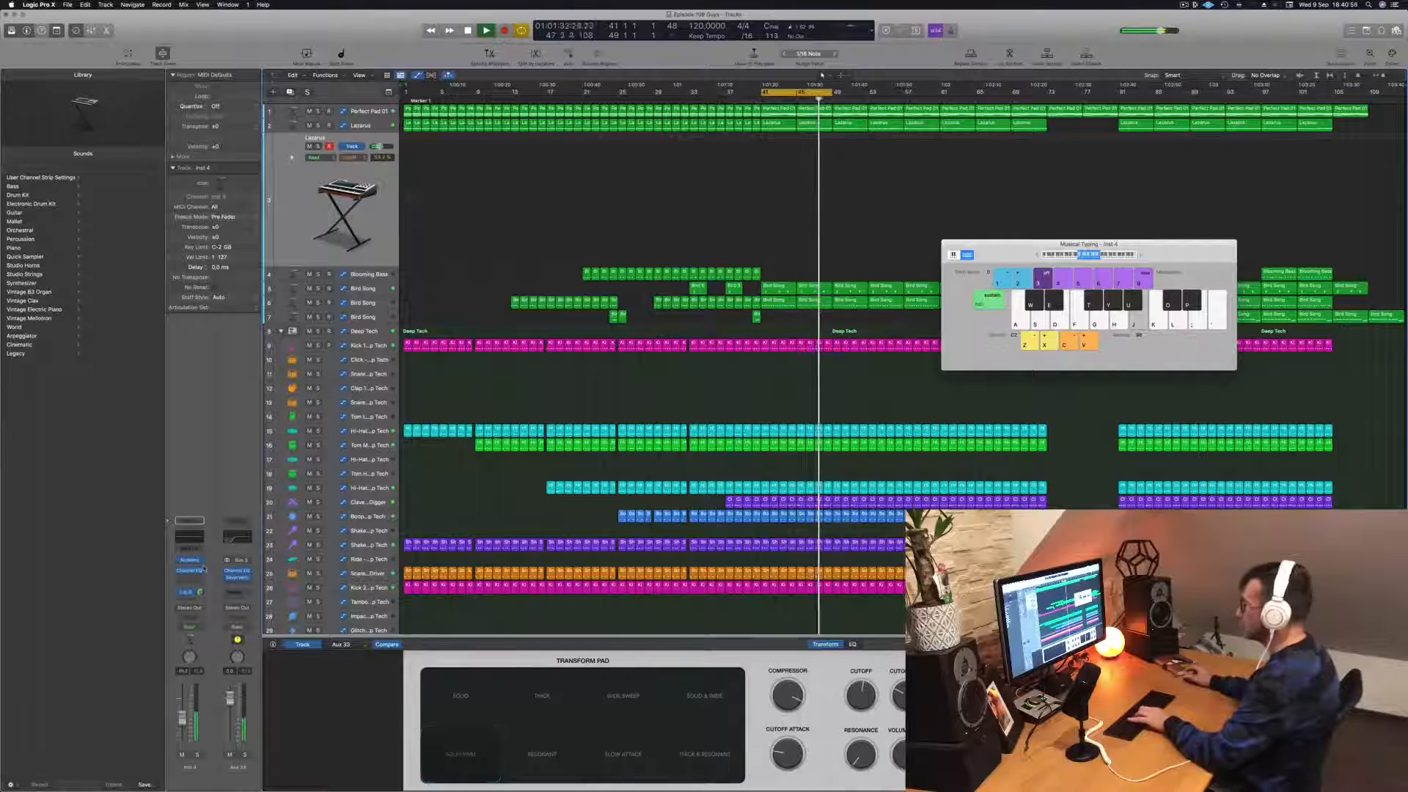
key(k)
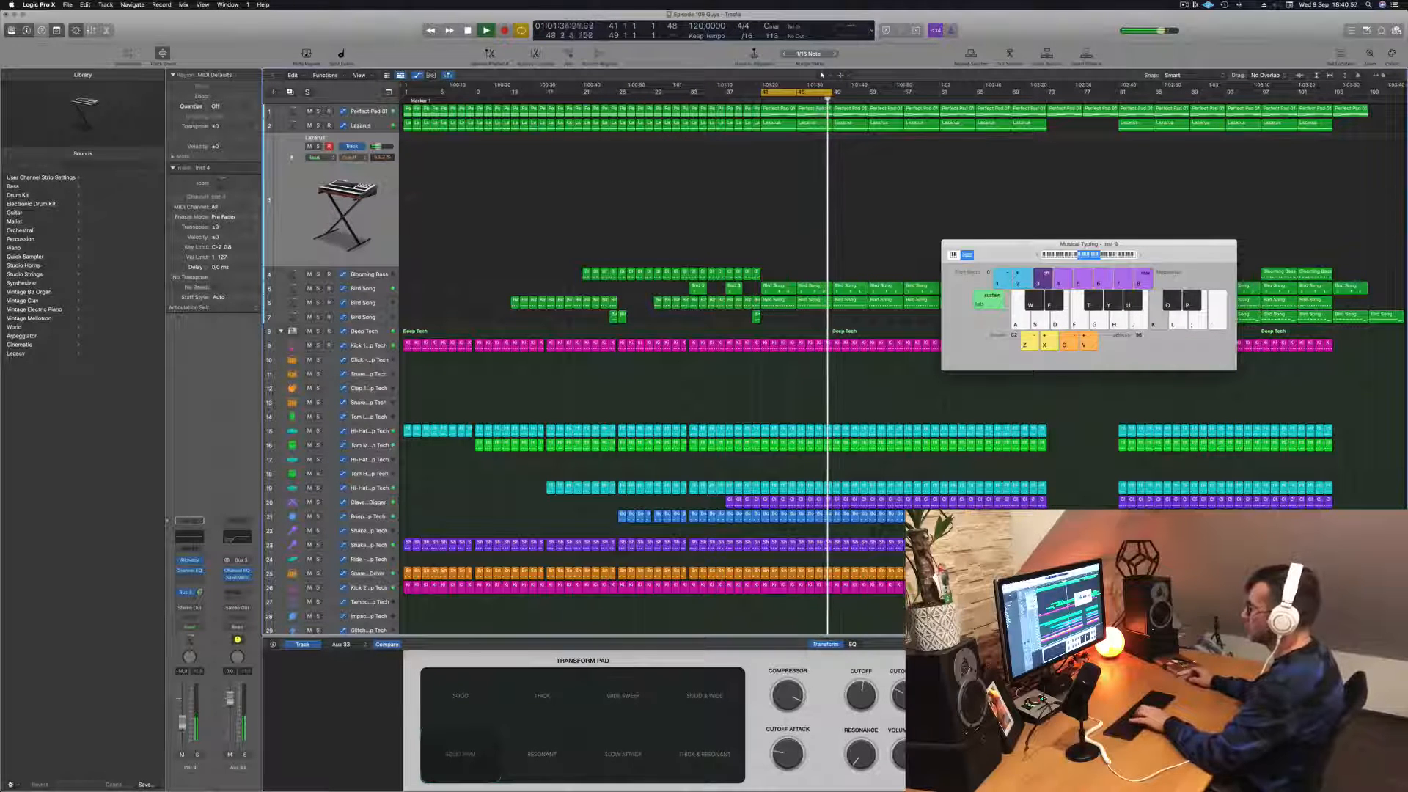
key(h)
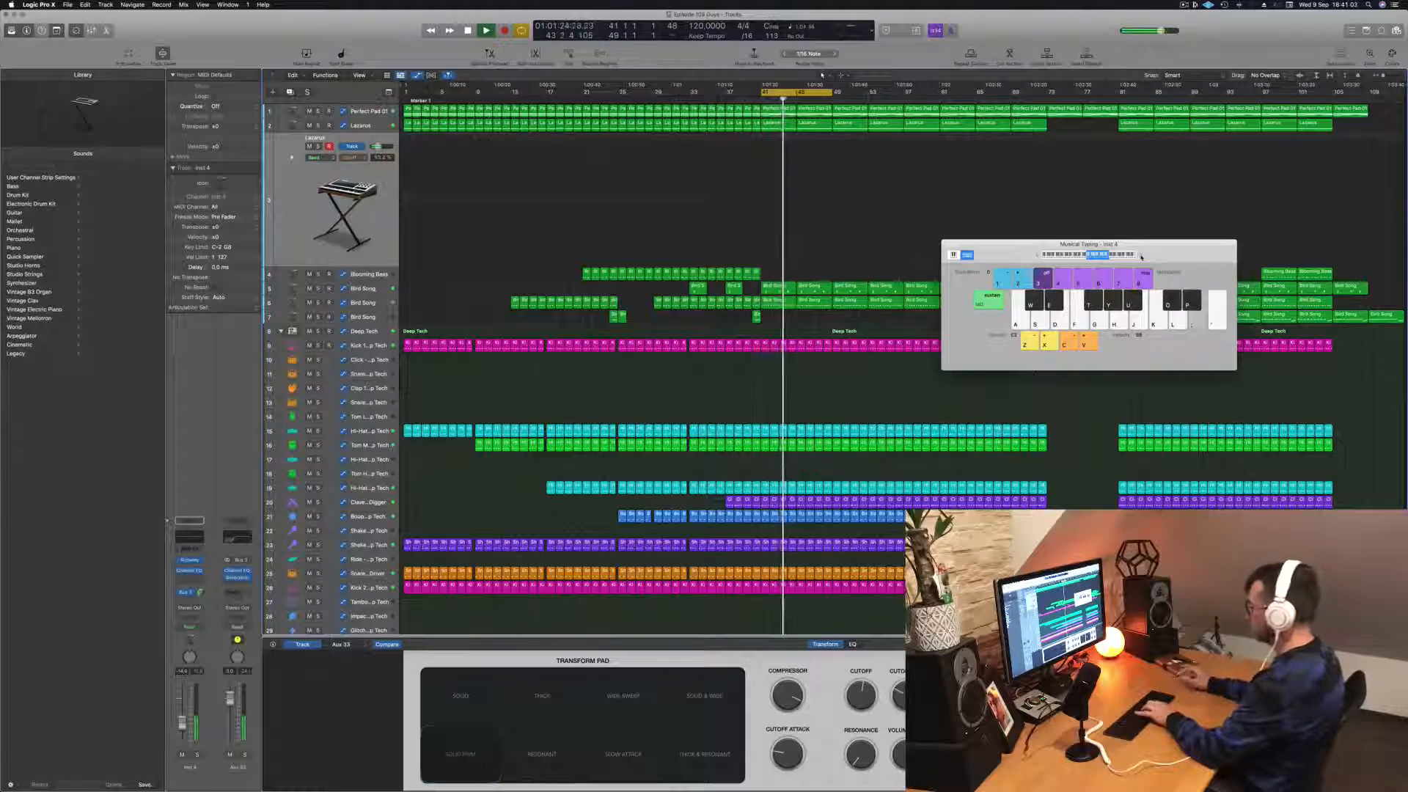
Step: Try out Lazarus melody phrases in a higher octave over the looping bars 41 to 49
key(apostrophe)
key(semicolon)
key(l)
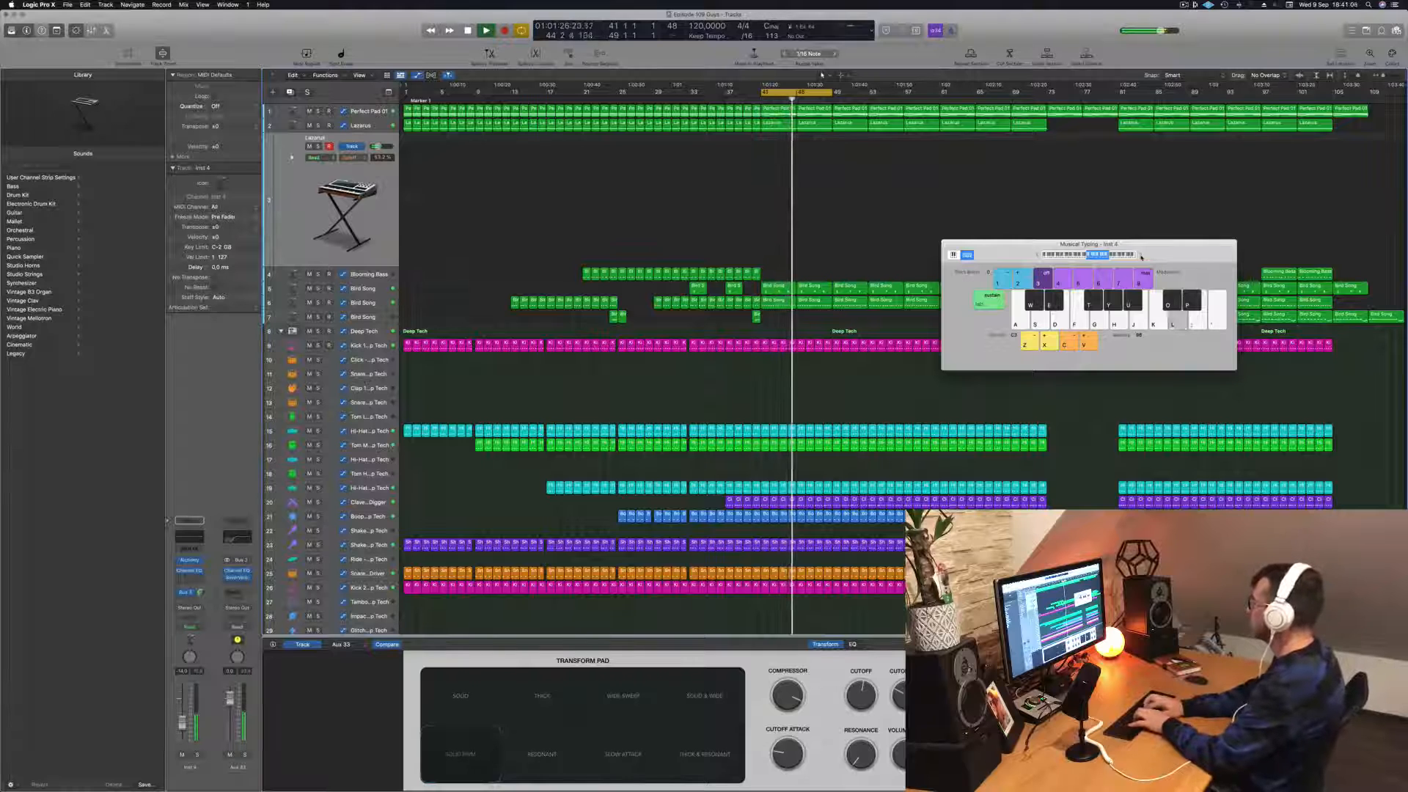
key(j)
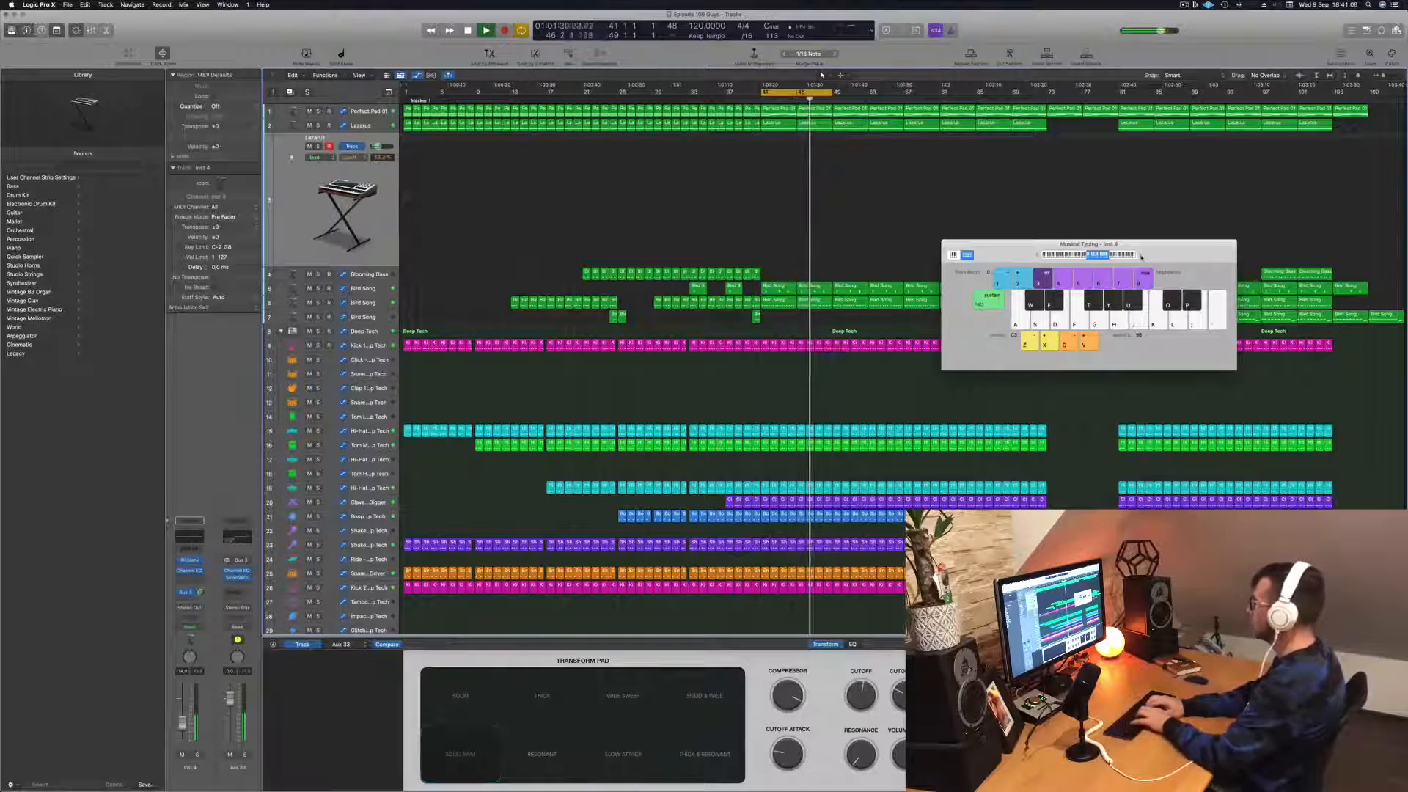
key(apostrophe)
key(j)
key(g)
key(j)
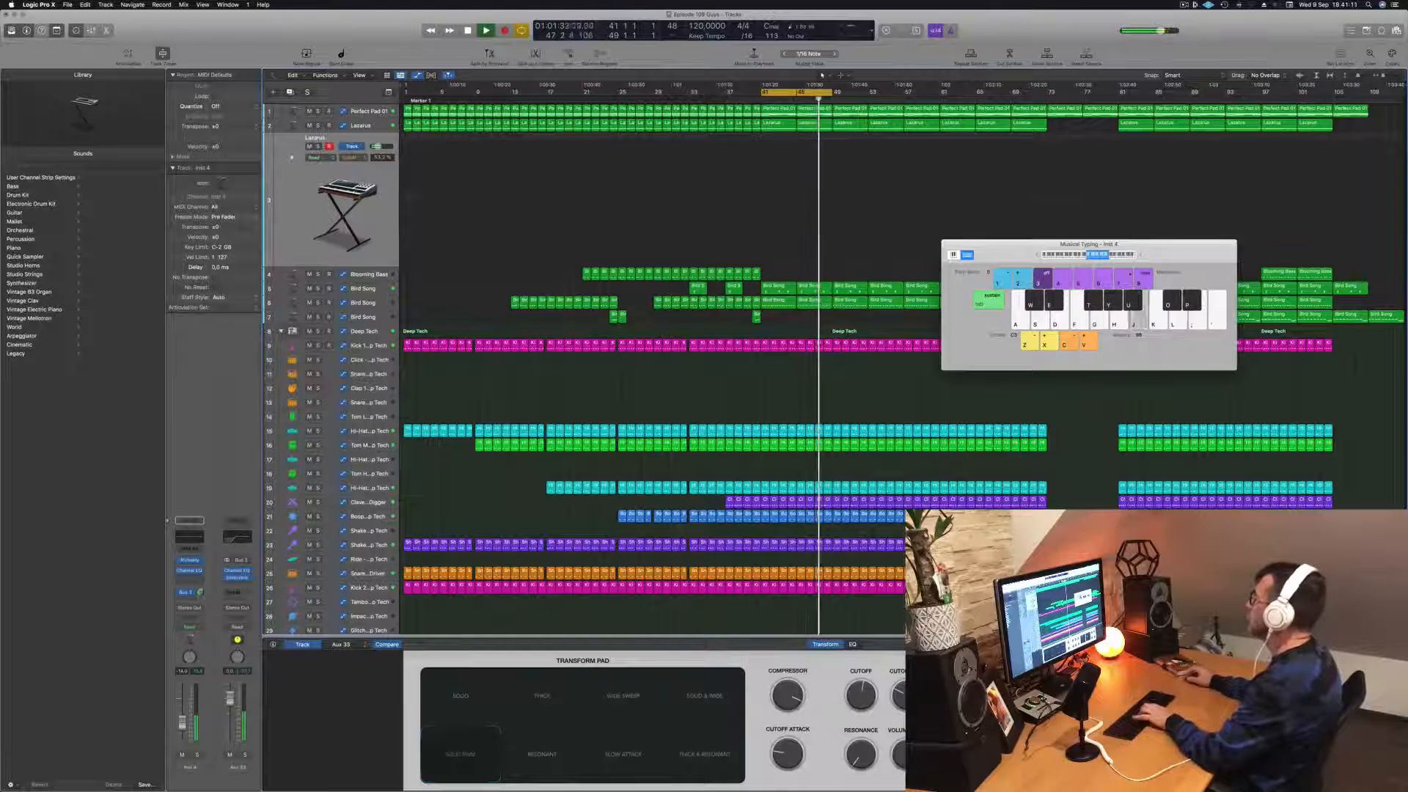
key(k)
key(l)
key(k)
key(l)
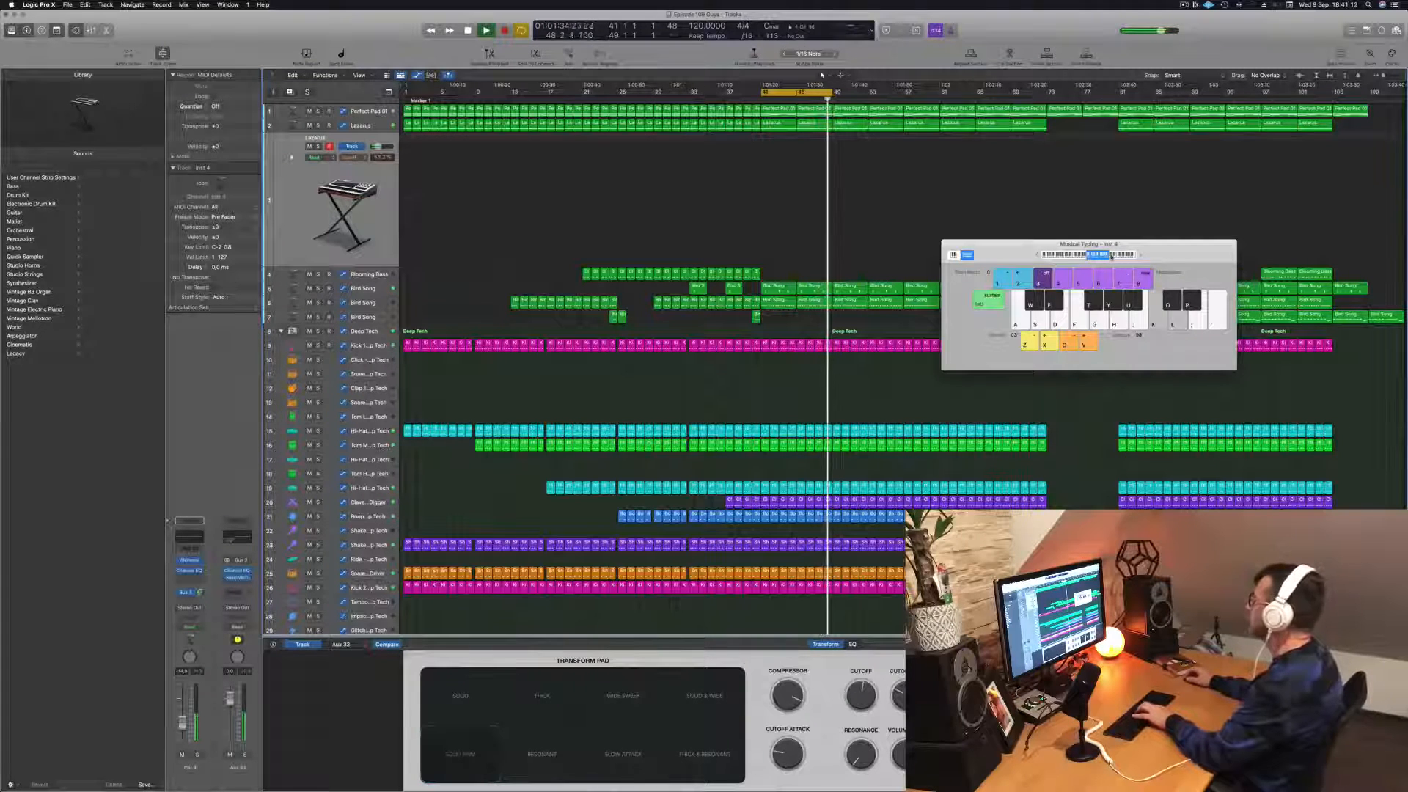
Step: Shift the Musical Typing range further up and test the Lazarus melody in the highest register so far
click(1111, 257)
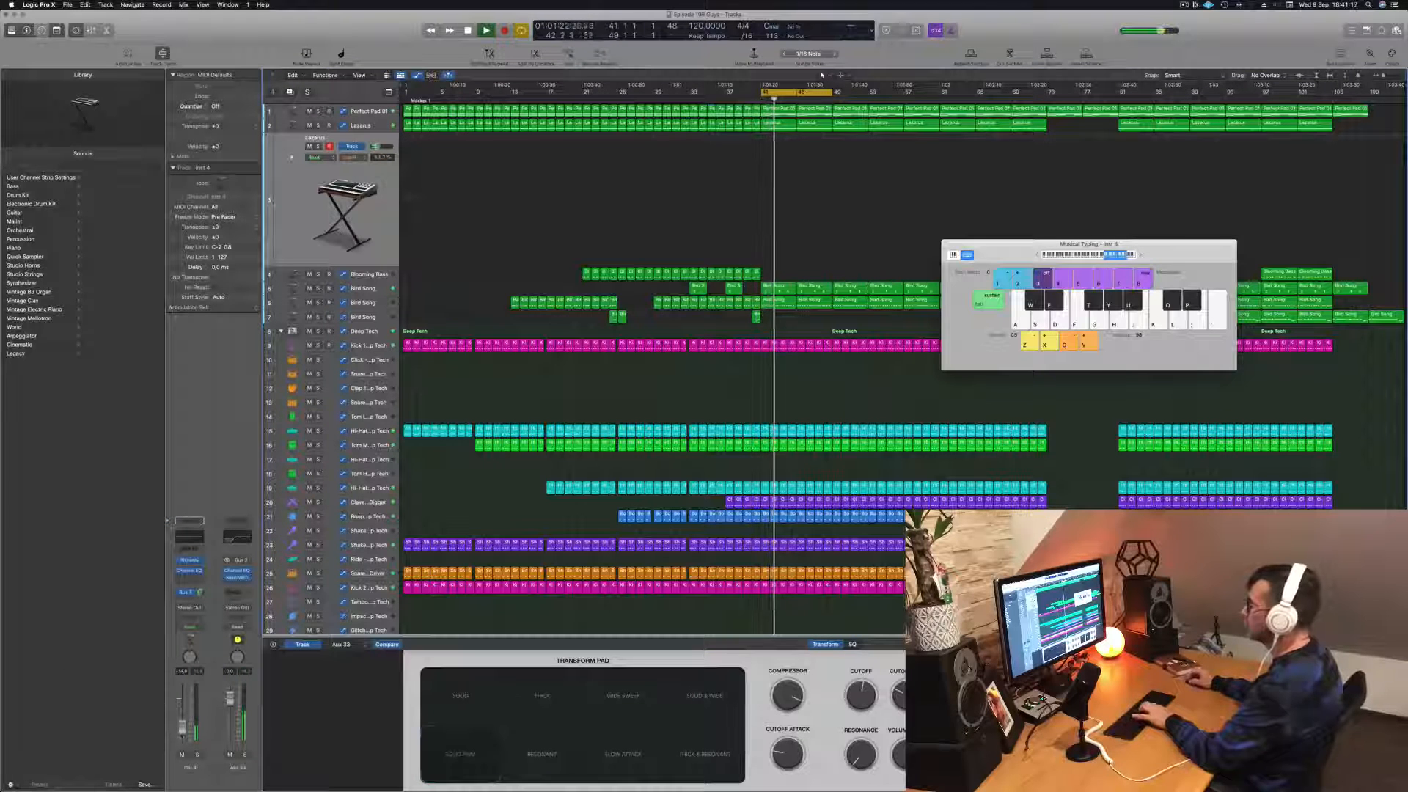
key(j)
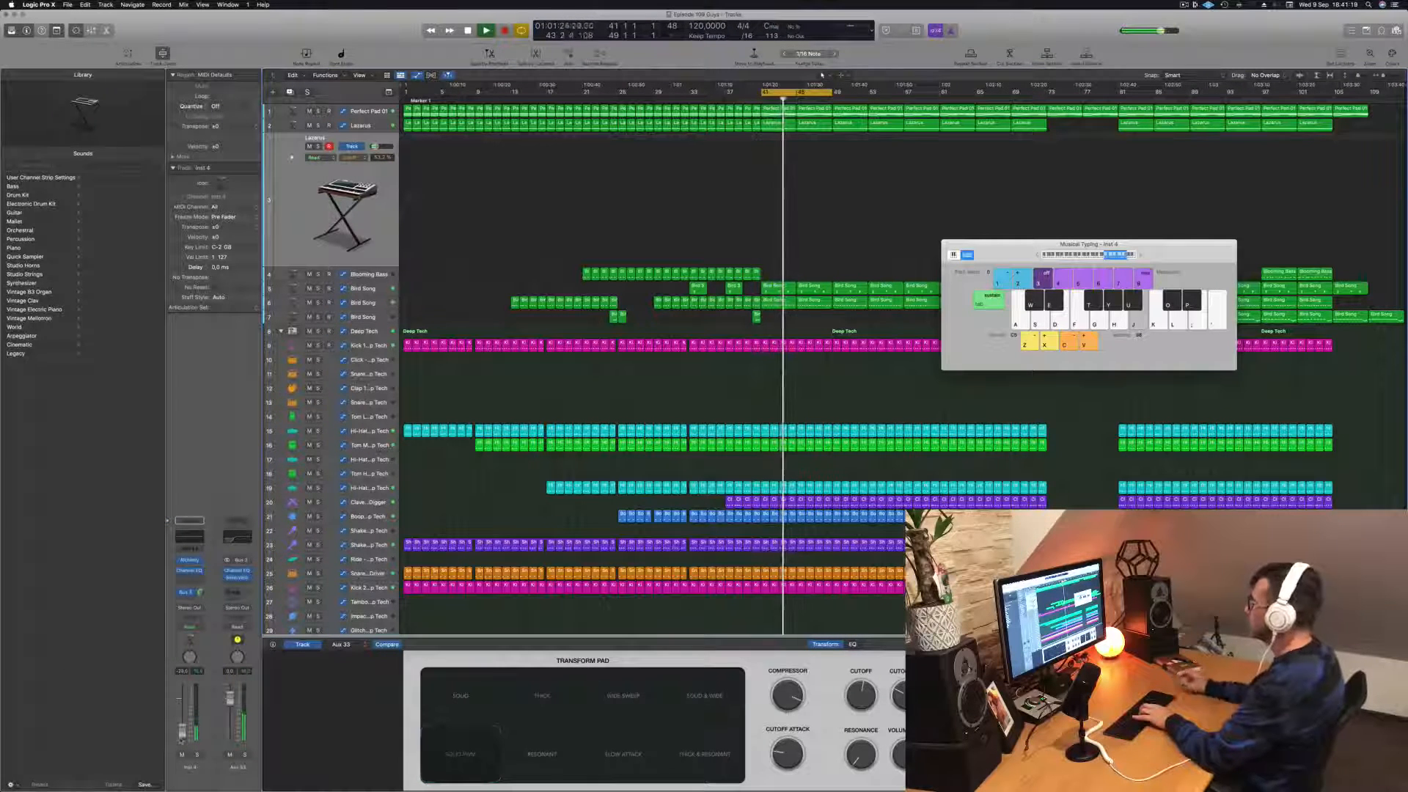
key(apostrophe)
key(semicolon)
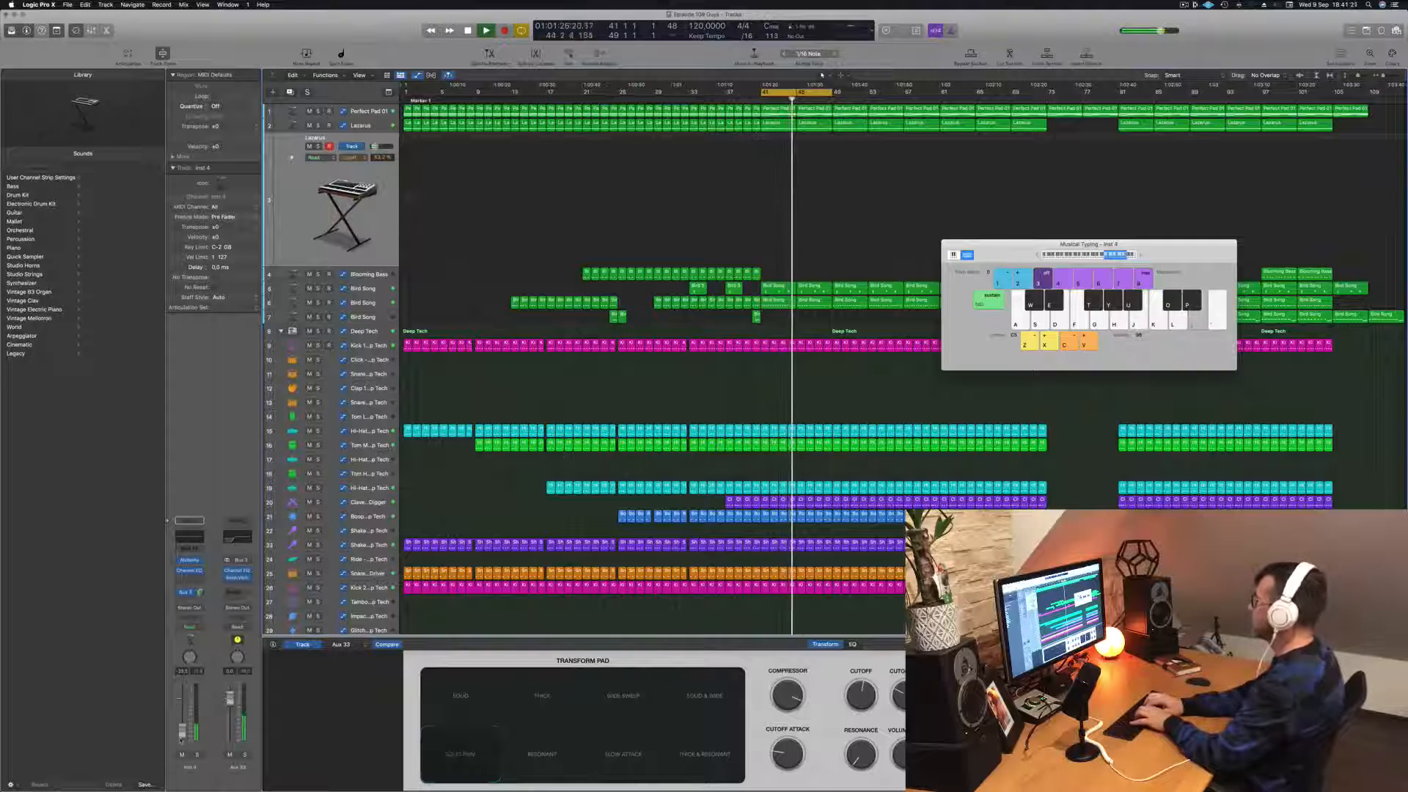
key(k)
key(d)
key(g)
key(j)
key(g)
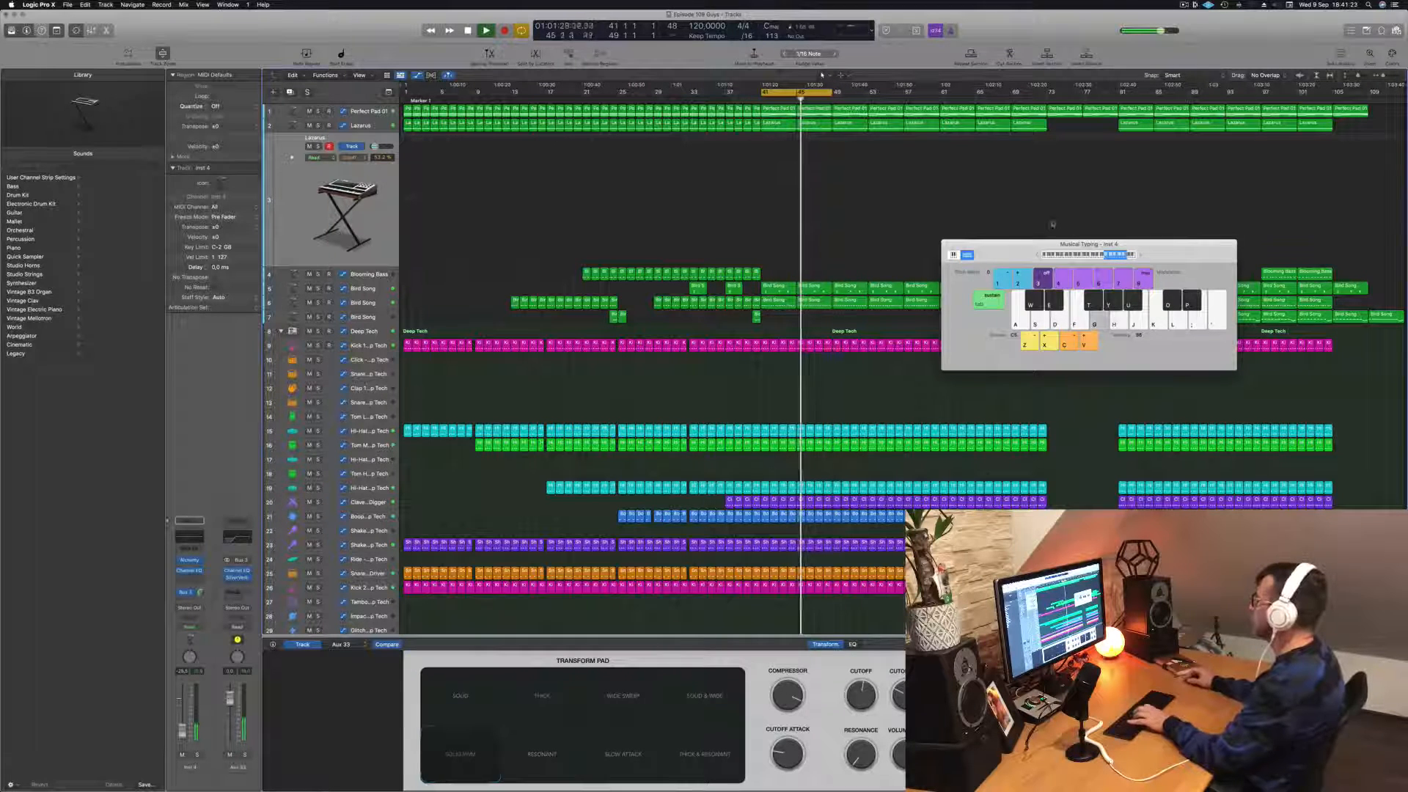
Step: Bring the Musical Typing range back down an octave and work out alternating melody phrases with the Lazarus sound
key(h)
key(d)
key(h)
key(j)
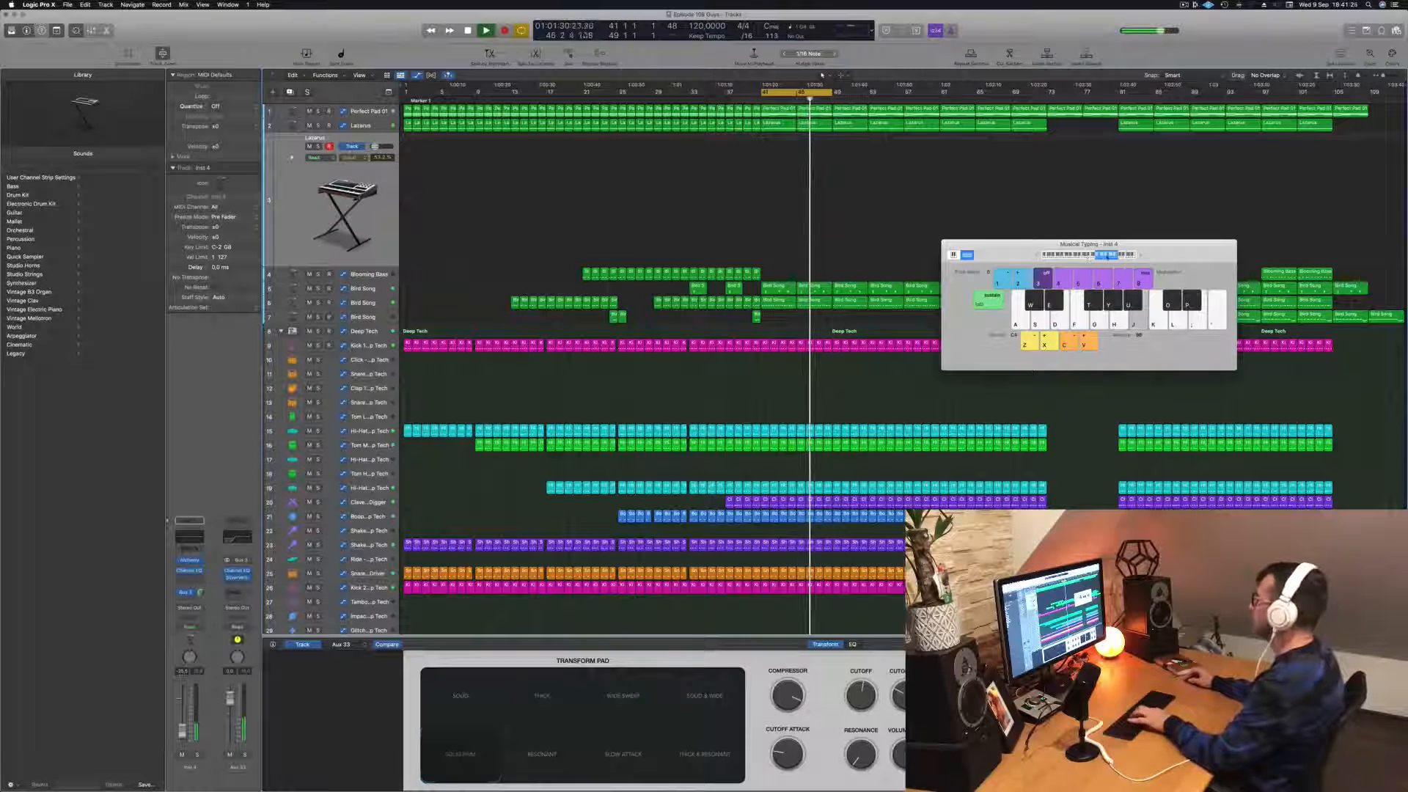
key(g)
key(h)
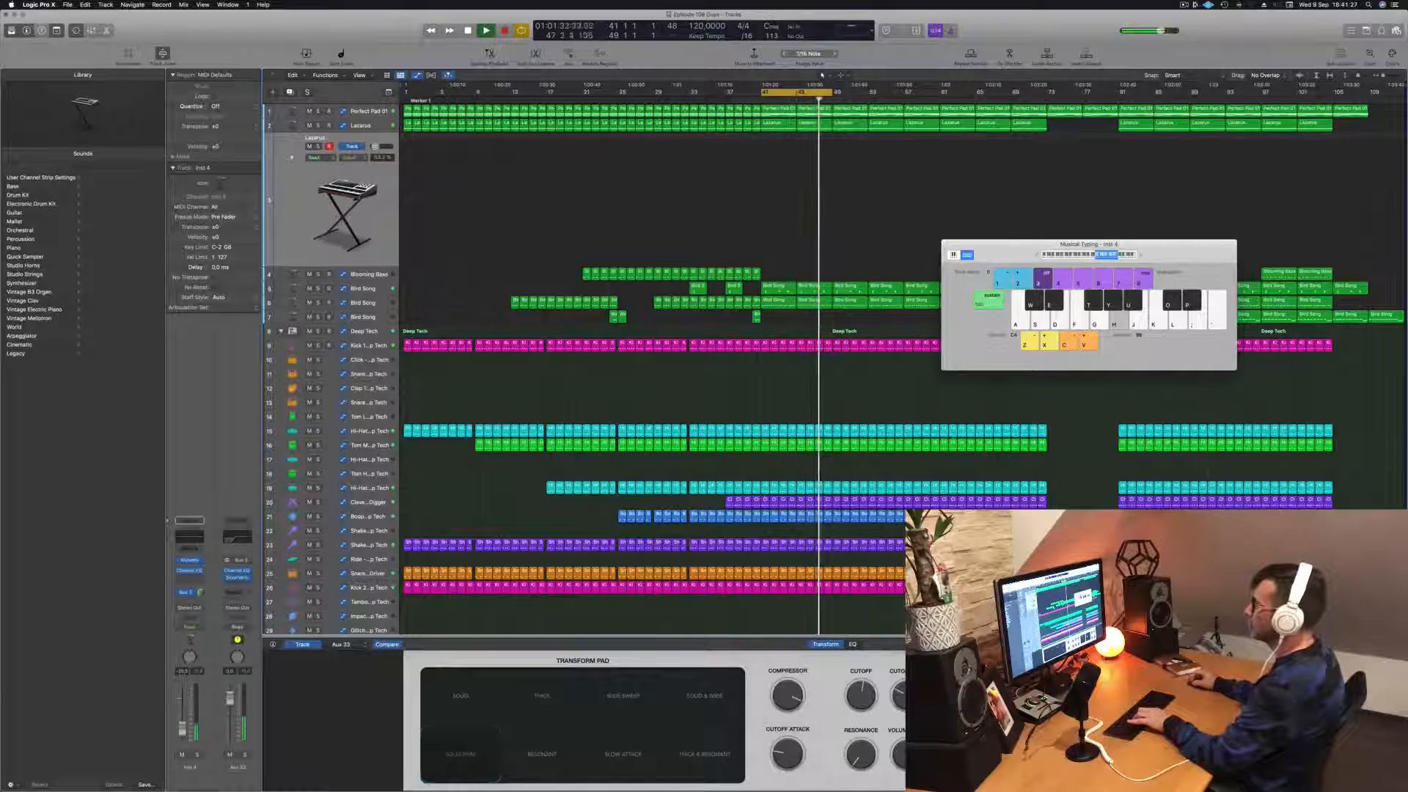
key(j)
key(g)
key(h)
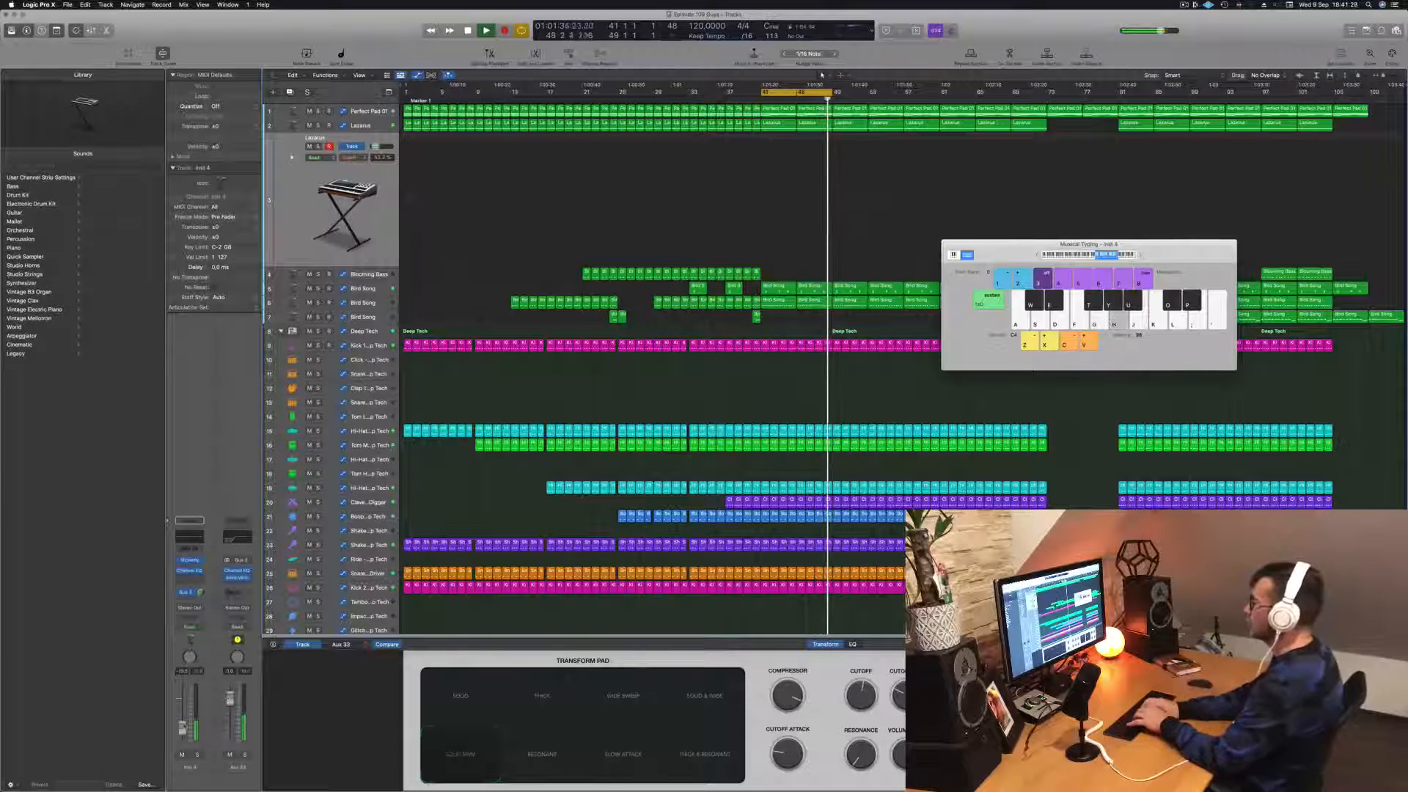
key(g)
key(j)
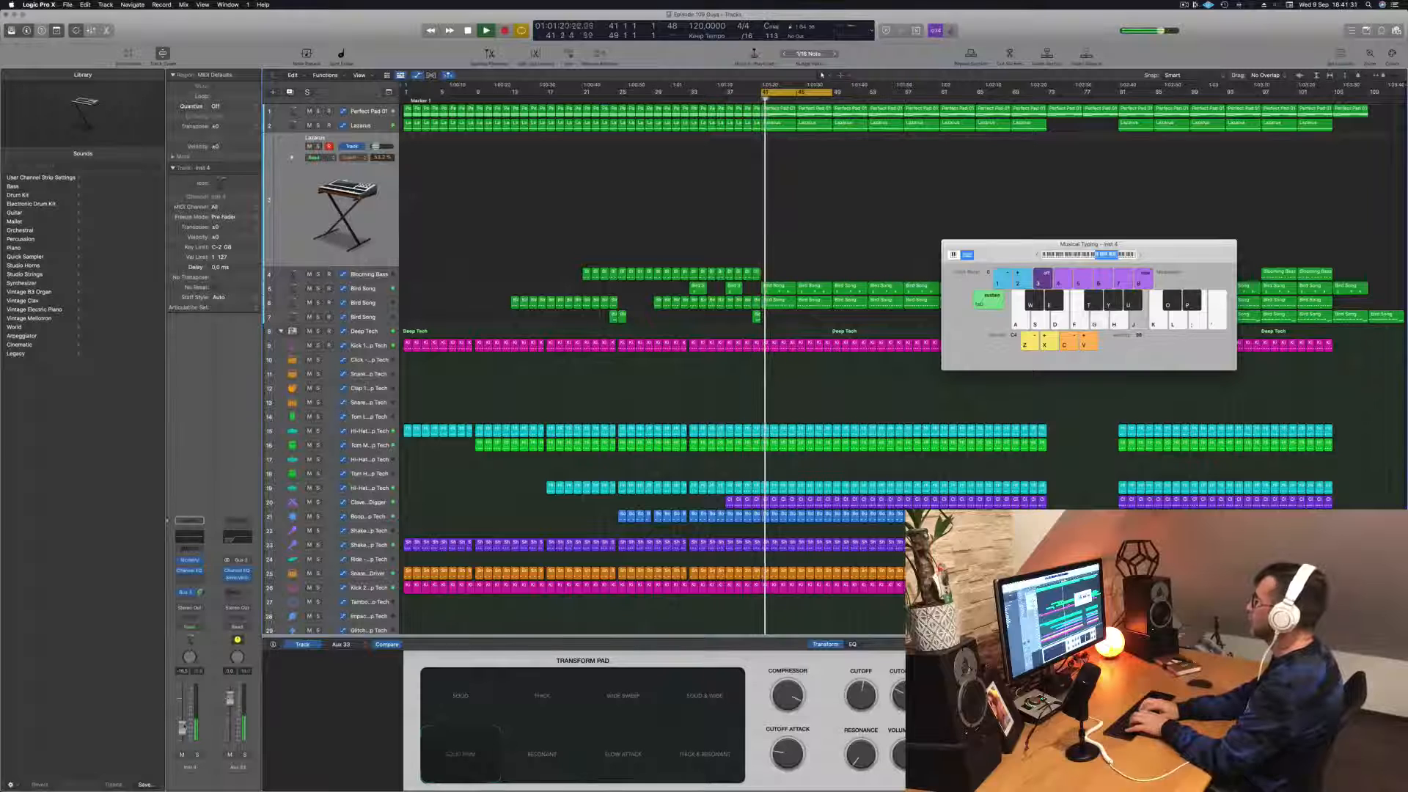
key(g)
key(j)
key(g)
key(k)
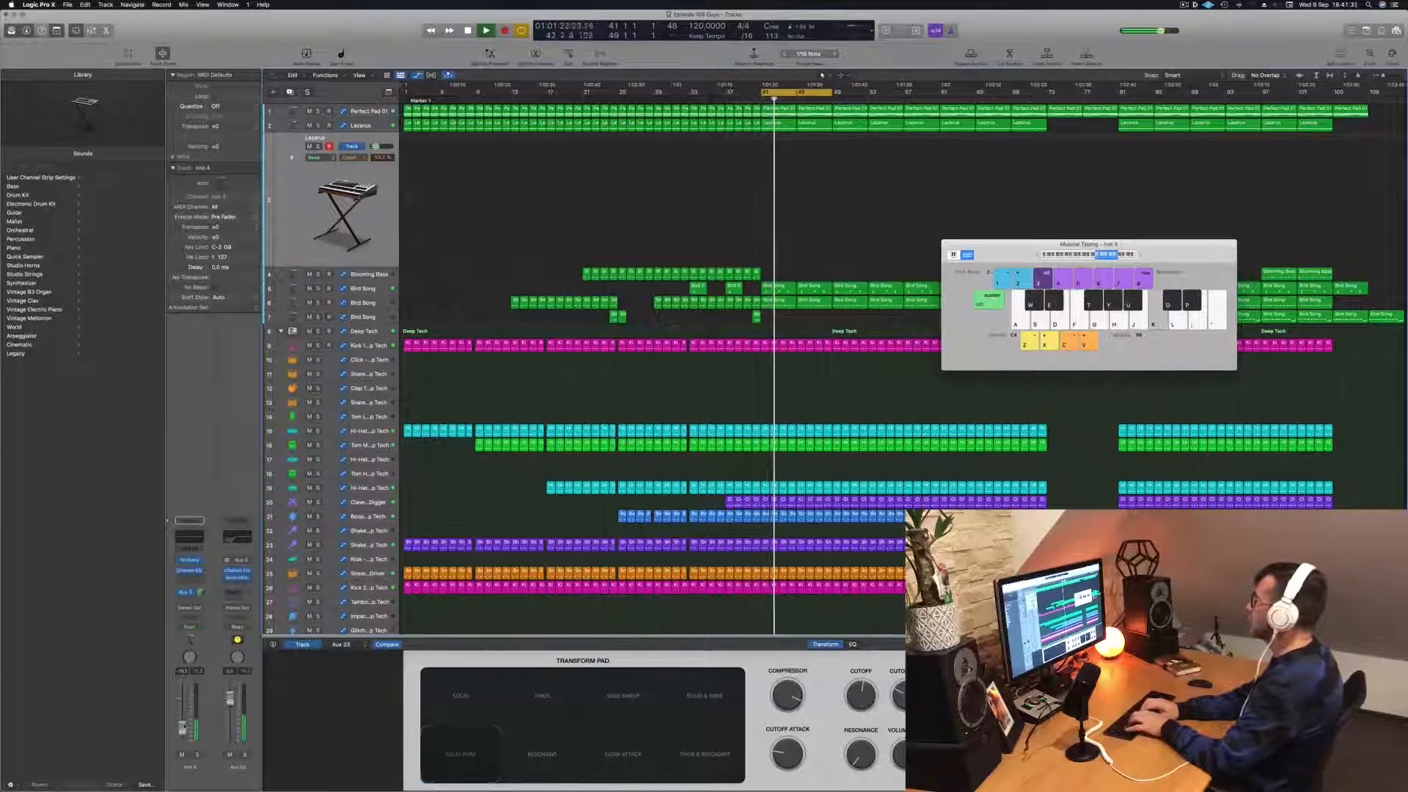
key(f)
key(l)
key(j)
key(d)
key(g)
key(h)
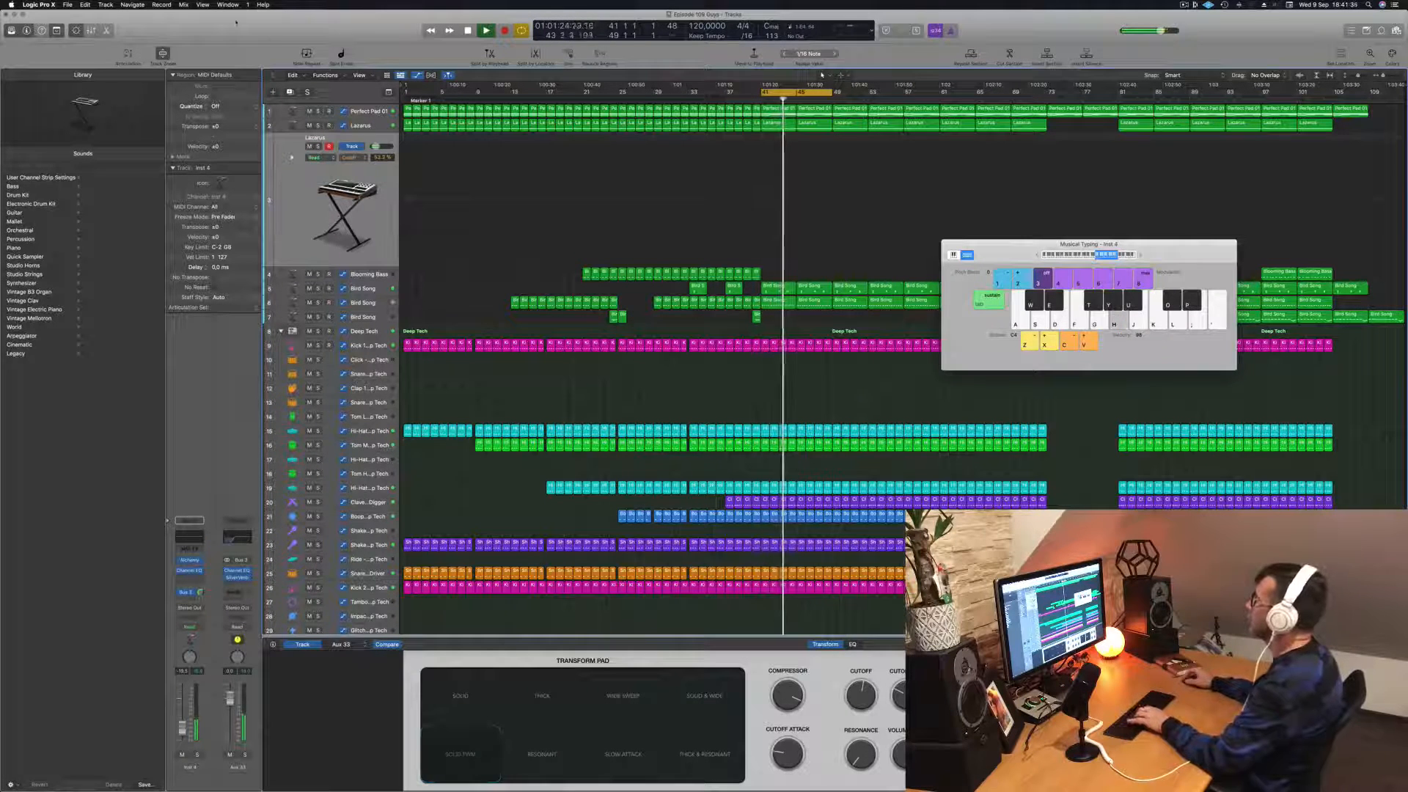
key(d)
key(g)
Step: Extend the cycle range to bar 57 and open the duplicate Lazarus track's Alchemy instrument
drag(834, 93, 902, 97)
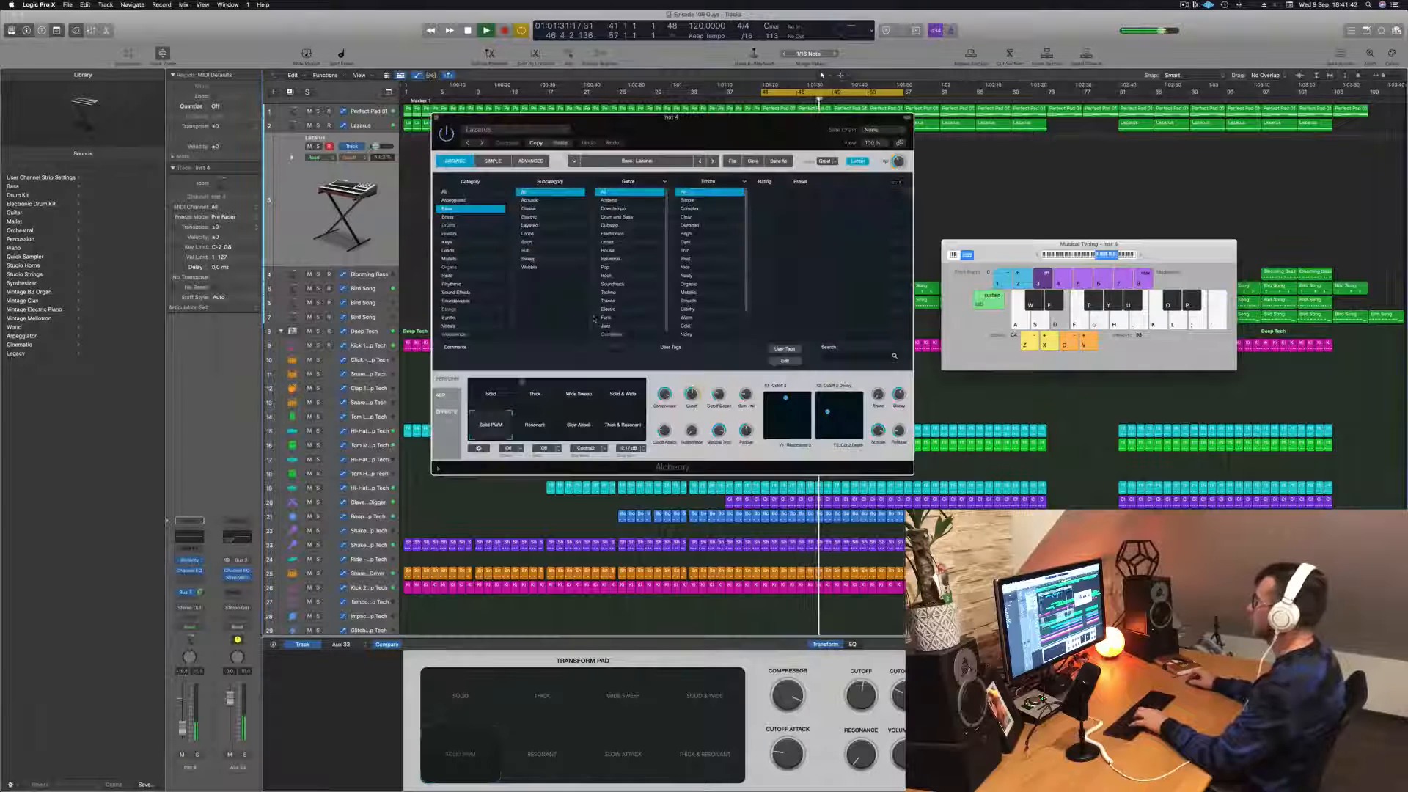
click(189, 561)
drag(718, 124, 957, 173)
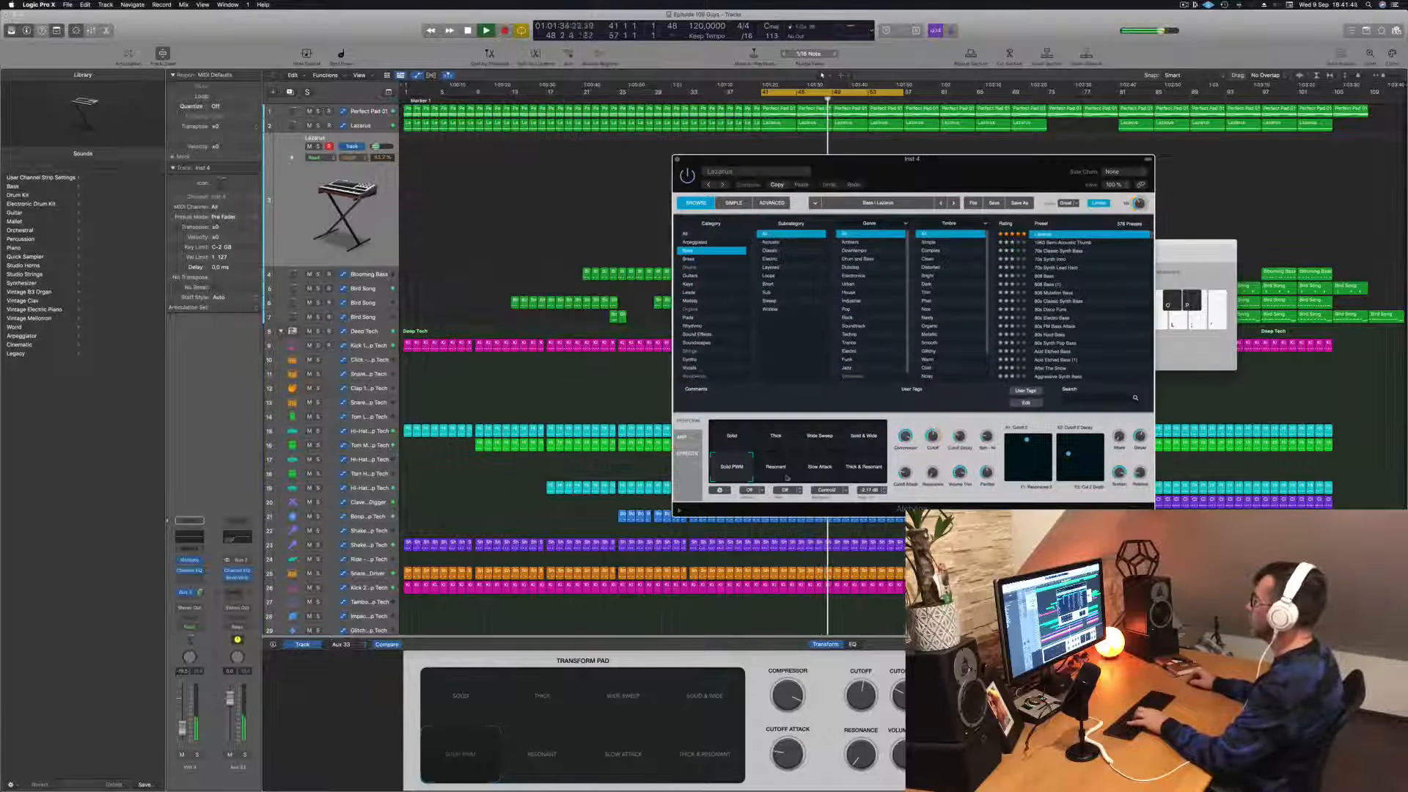
Step: Audition the Resonant, Slow Attack, Solid and Thick transform variations, settle on Wide Sweep, and raise the track's volume slightly
click(784, 473)
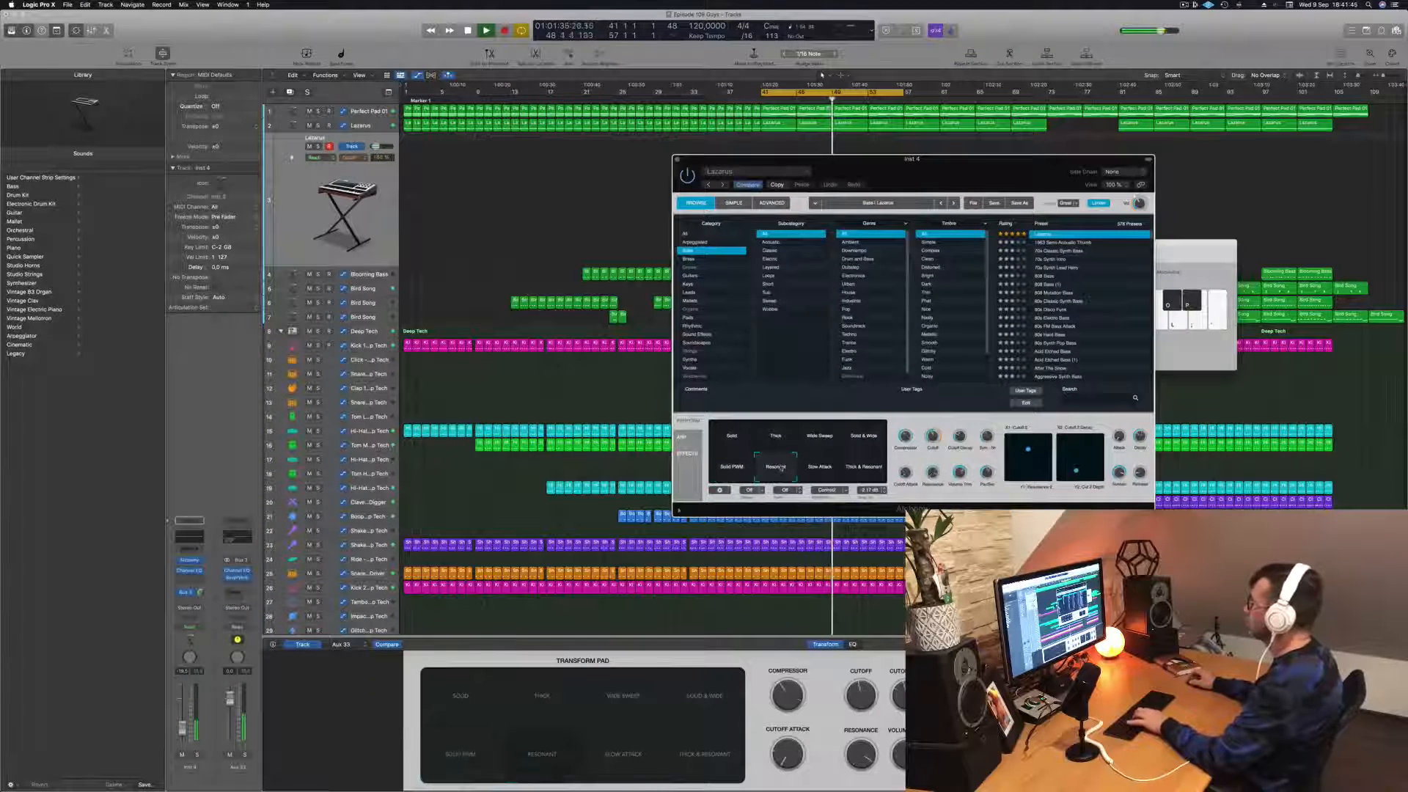
click(820, 468)
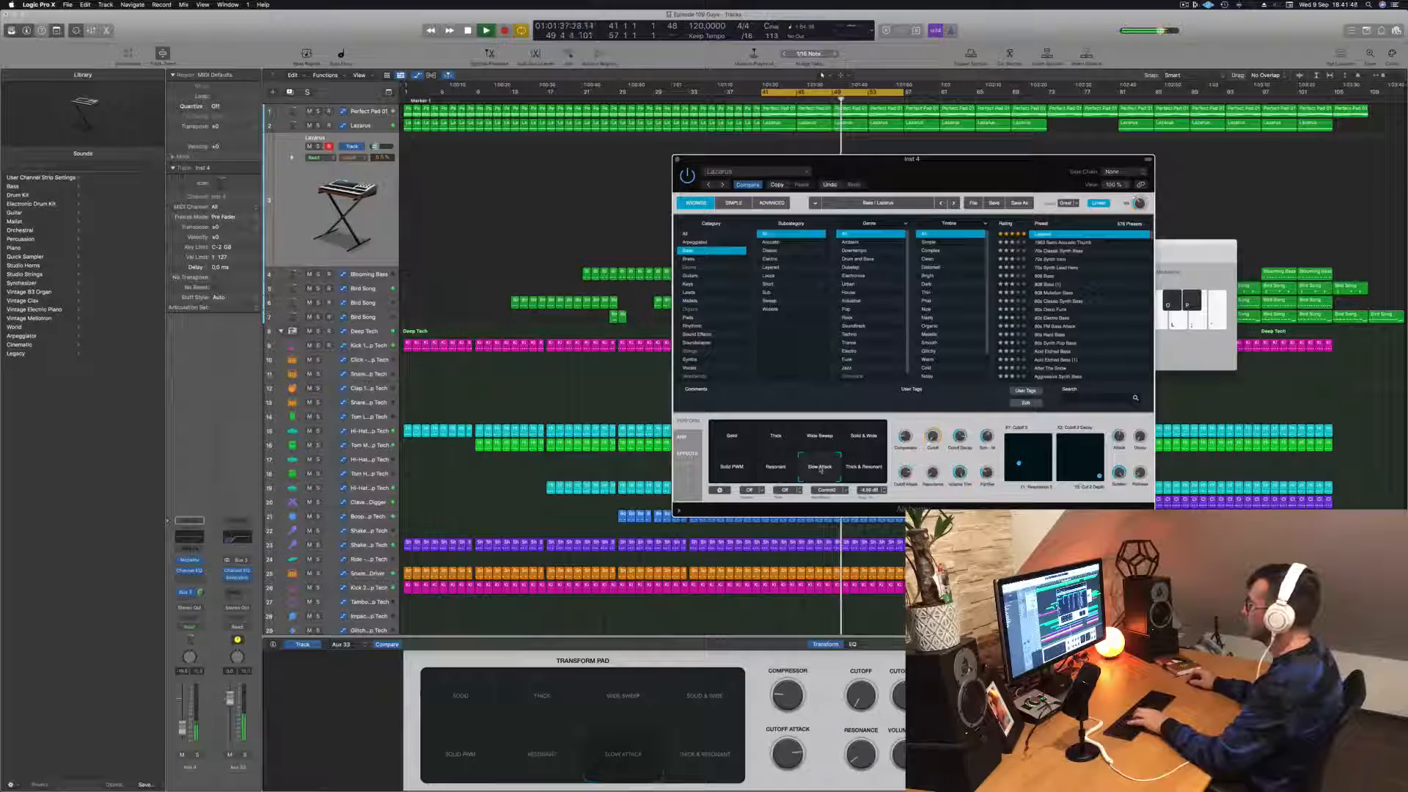
click(739, 440)
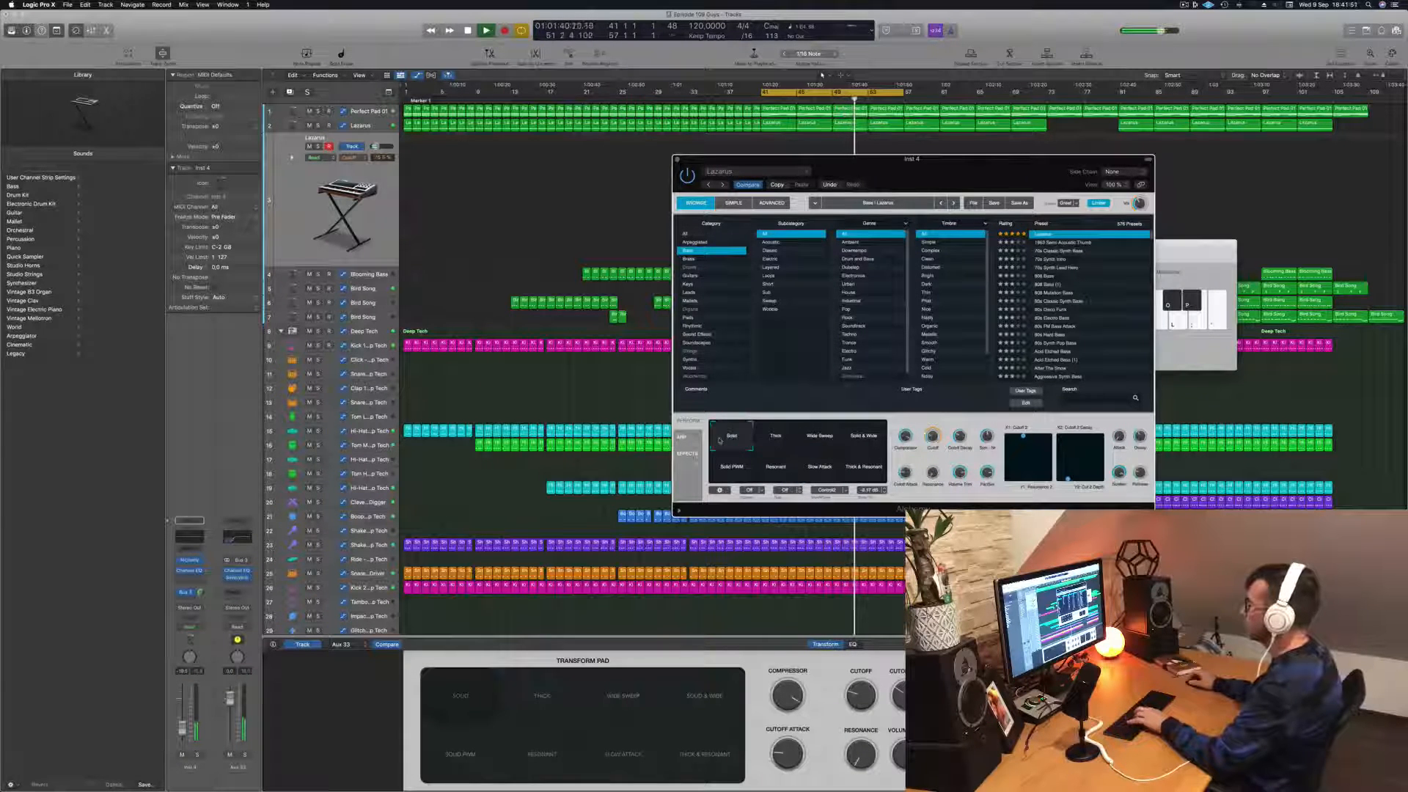
click(780, 441)
click(823, 441)
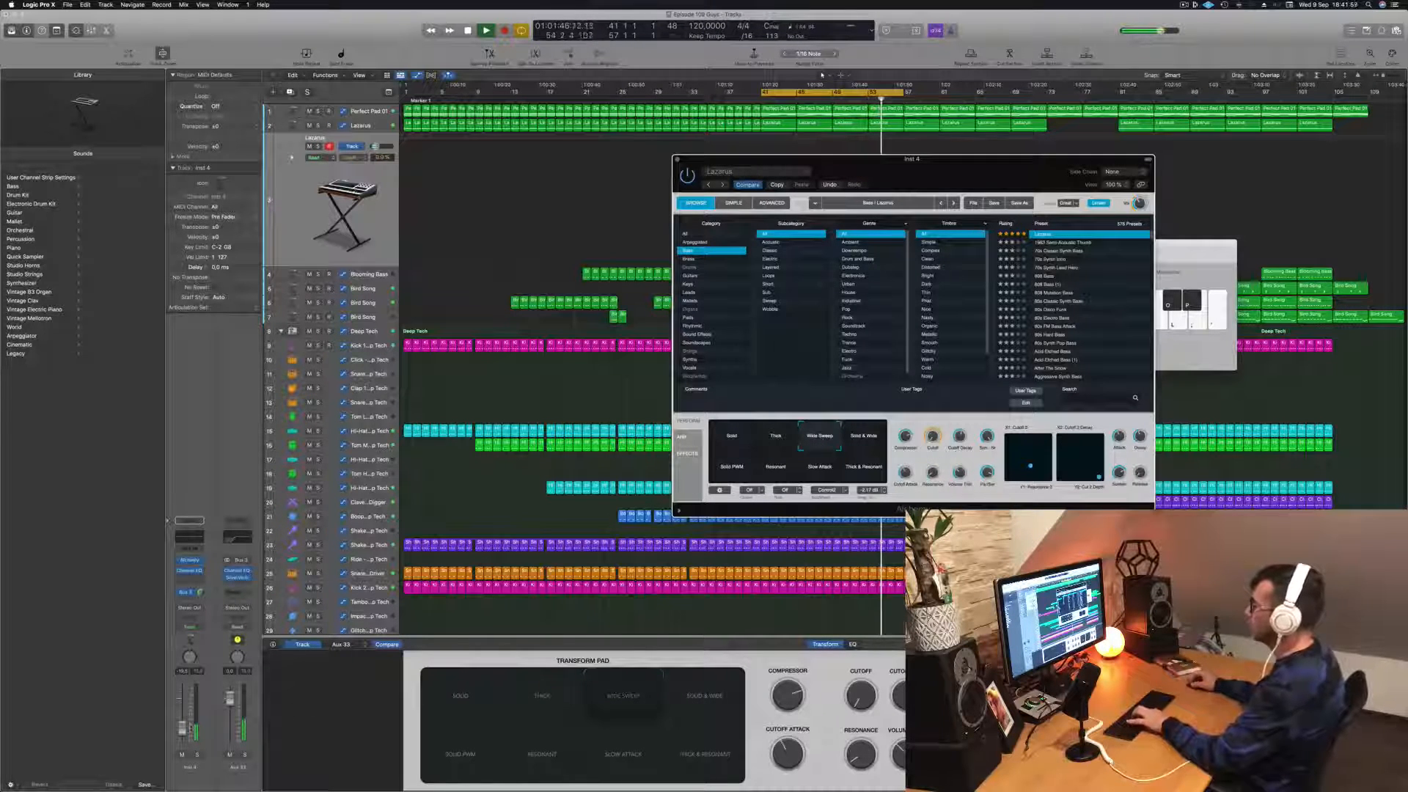
drag(183, 728, 182, 723)
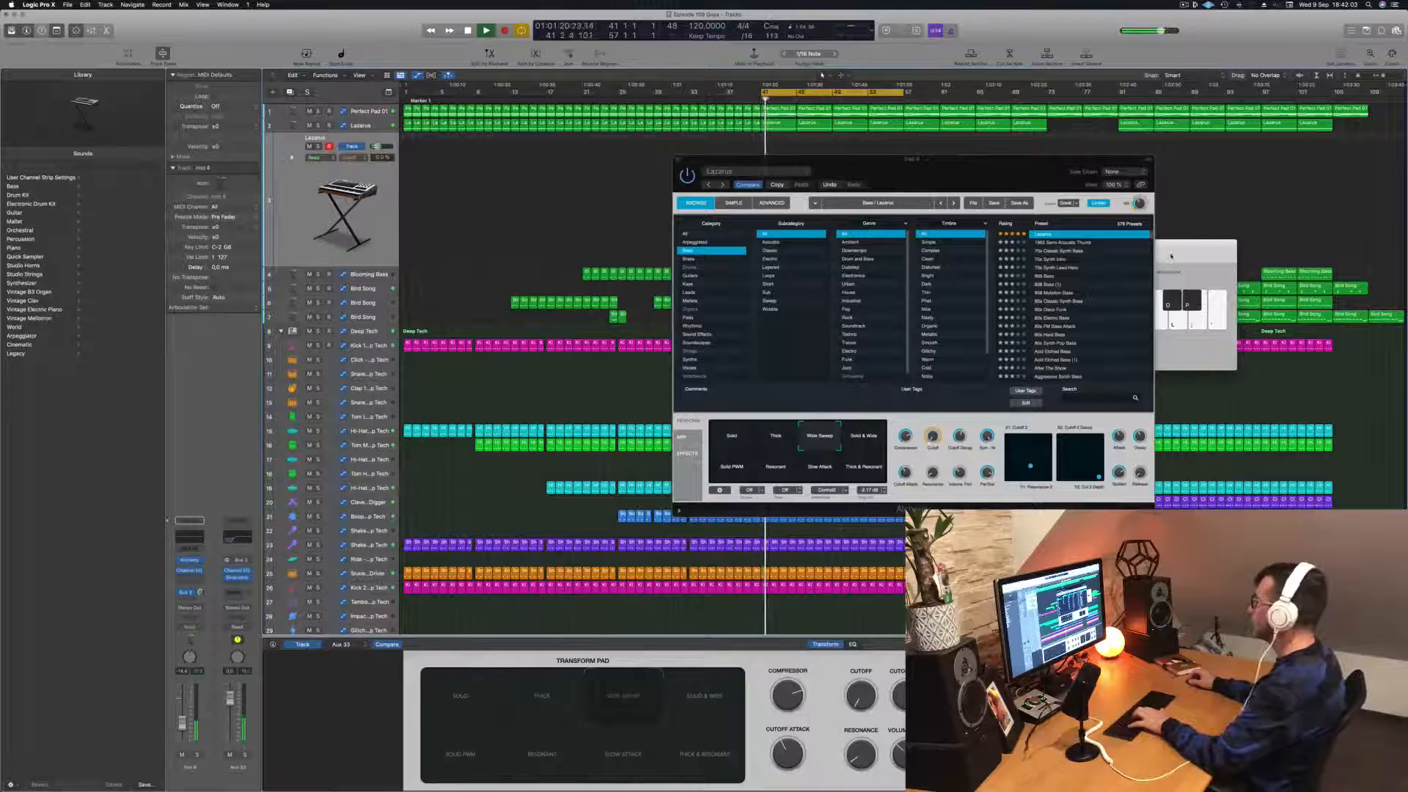
Step: Bring Musical Typing in front of Alchemy and try the melody with the Wide Sweep sound over bars 41 to 57
drag(1171, 257, 1180, 256)
key(d)
key(g)
key(h)
key(d)
key(g)
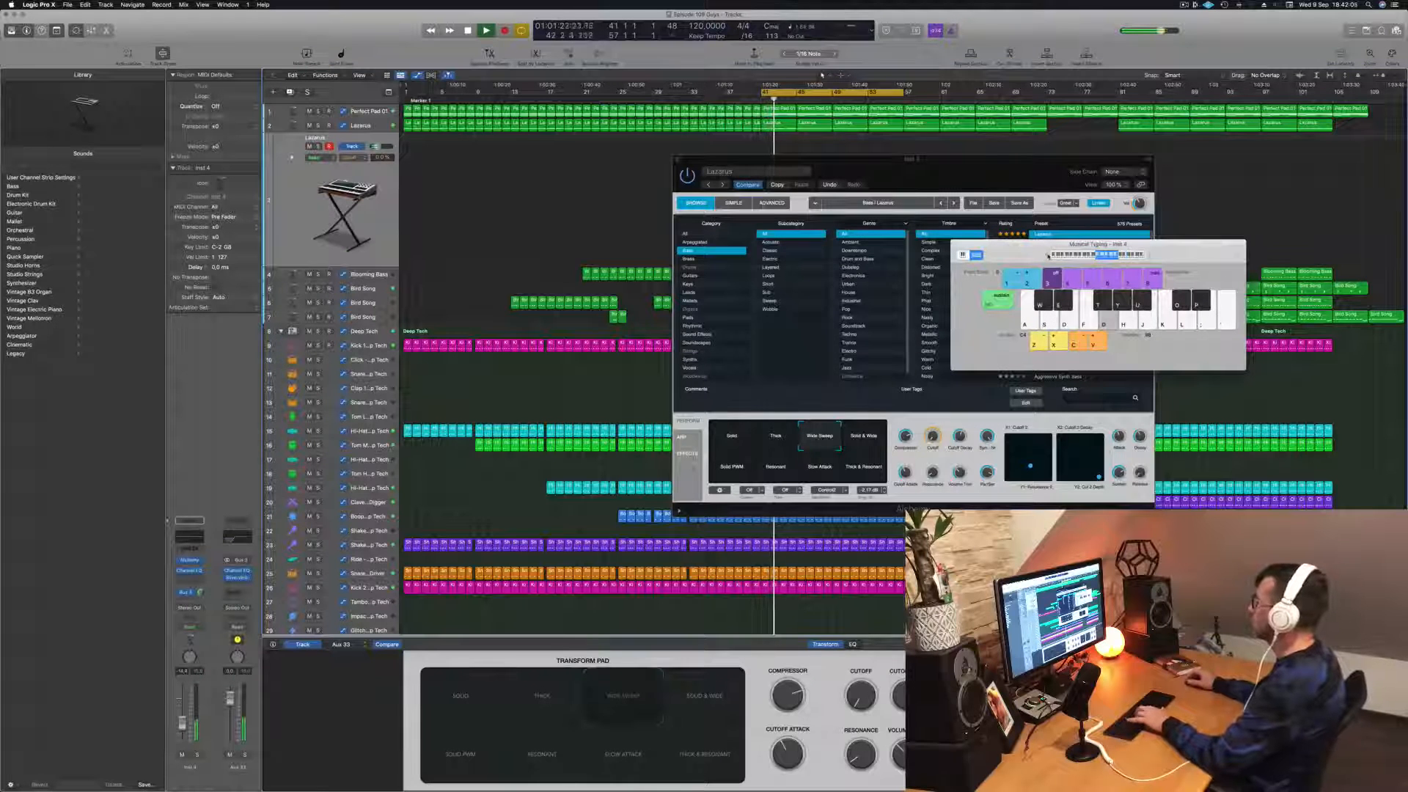
key(h)
key(j)
Step: Raise the Musical Typing range by one octave and rehearse the Wide Sweep melody over the cycle
click(1151, 257)
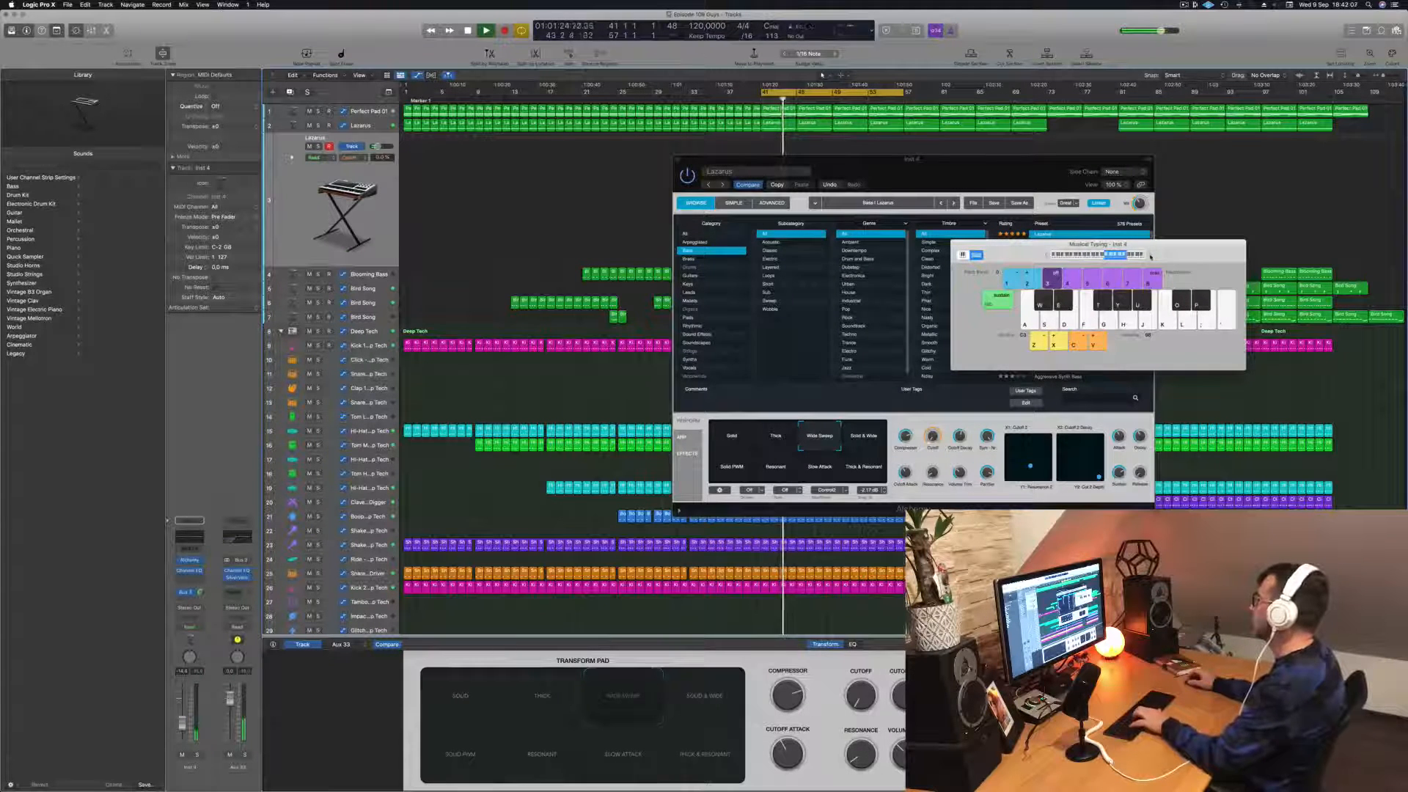
key(d)
key(g)
key(h)
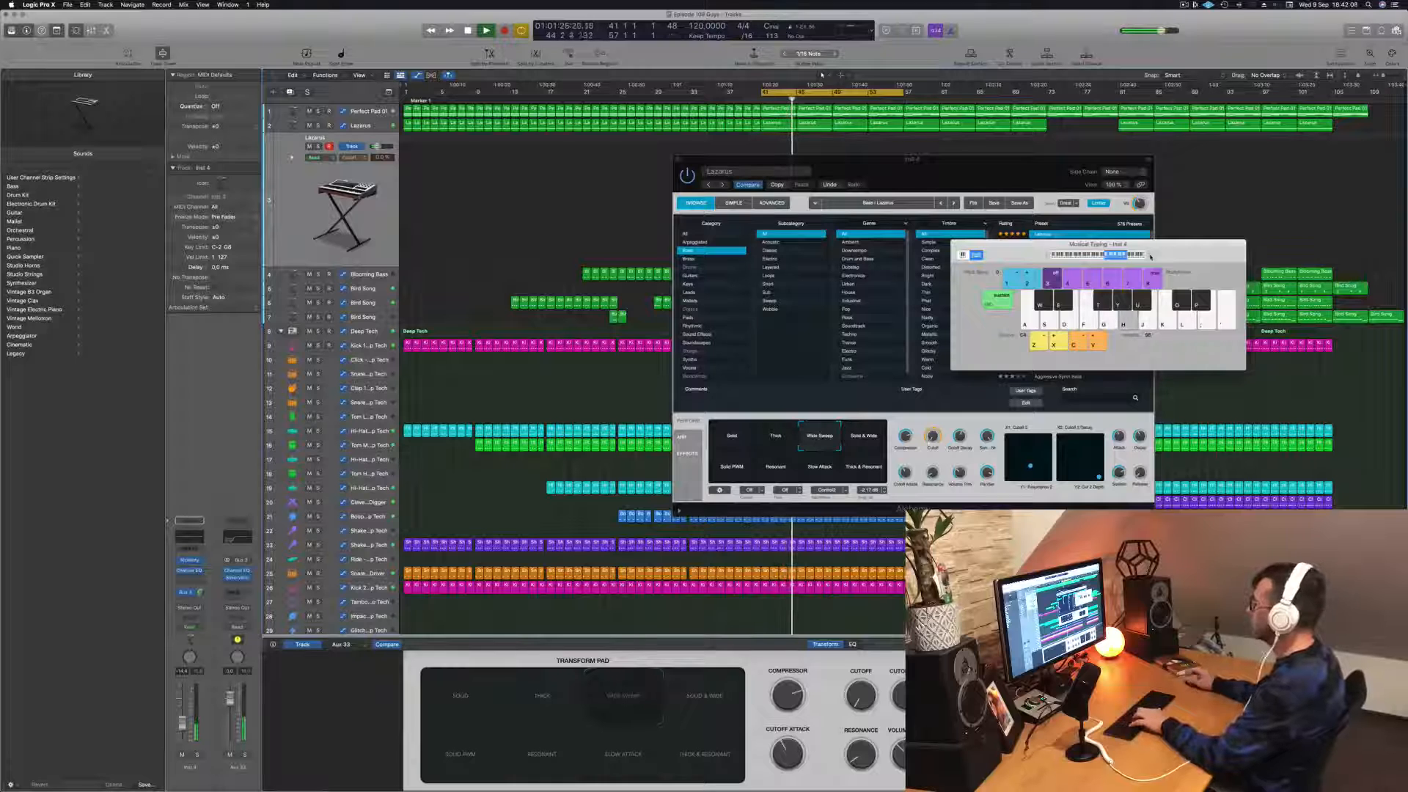
key(g)
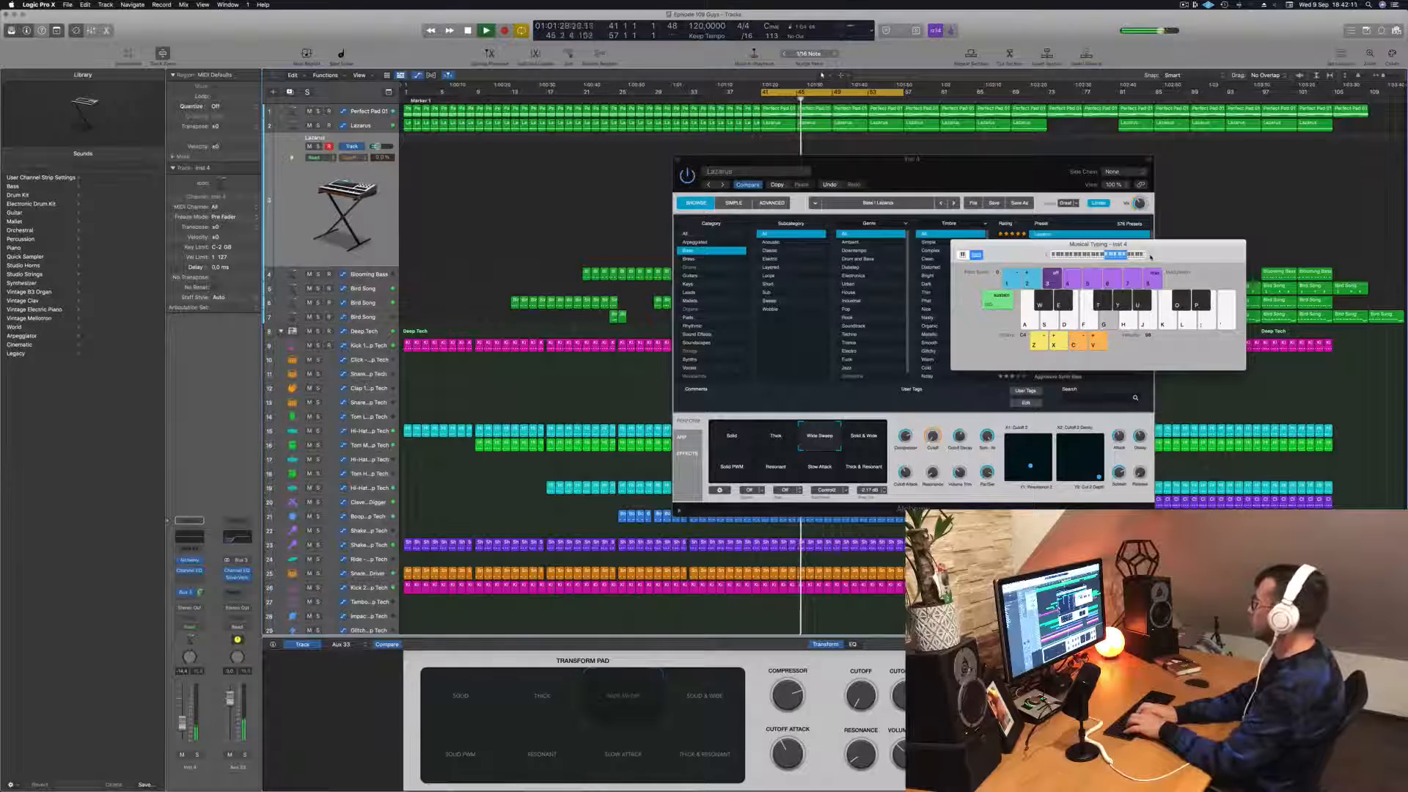
key(j)
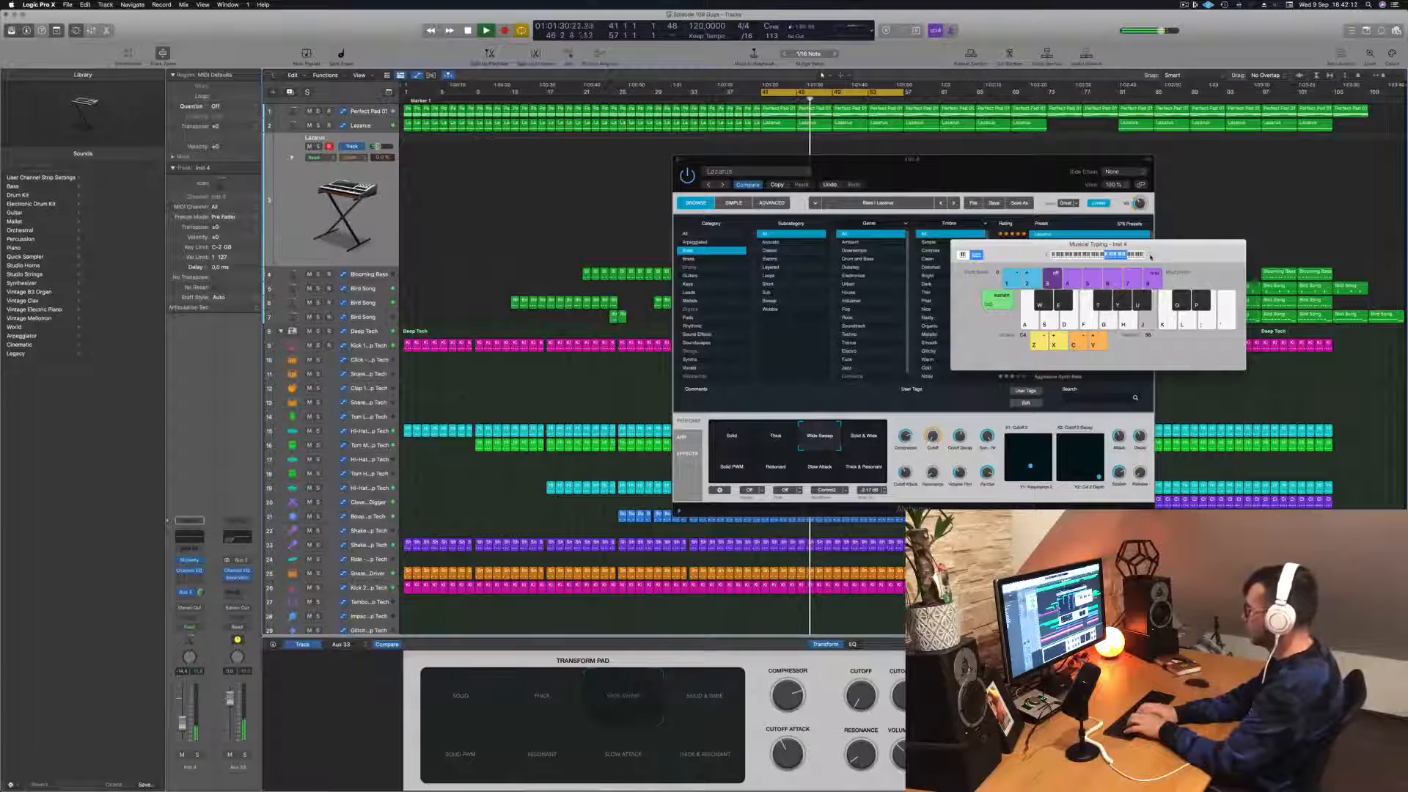
key(h)
key(d)
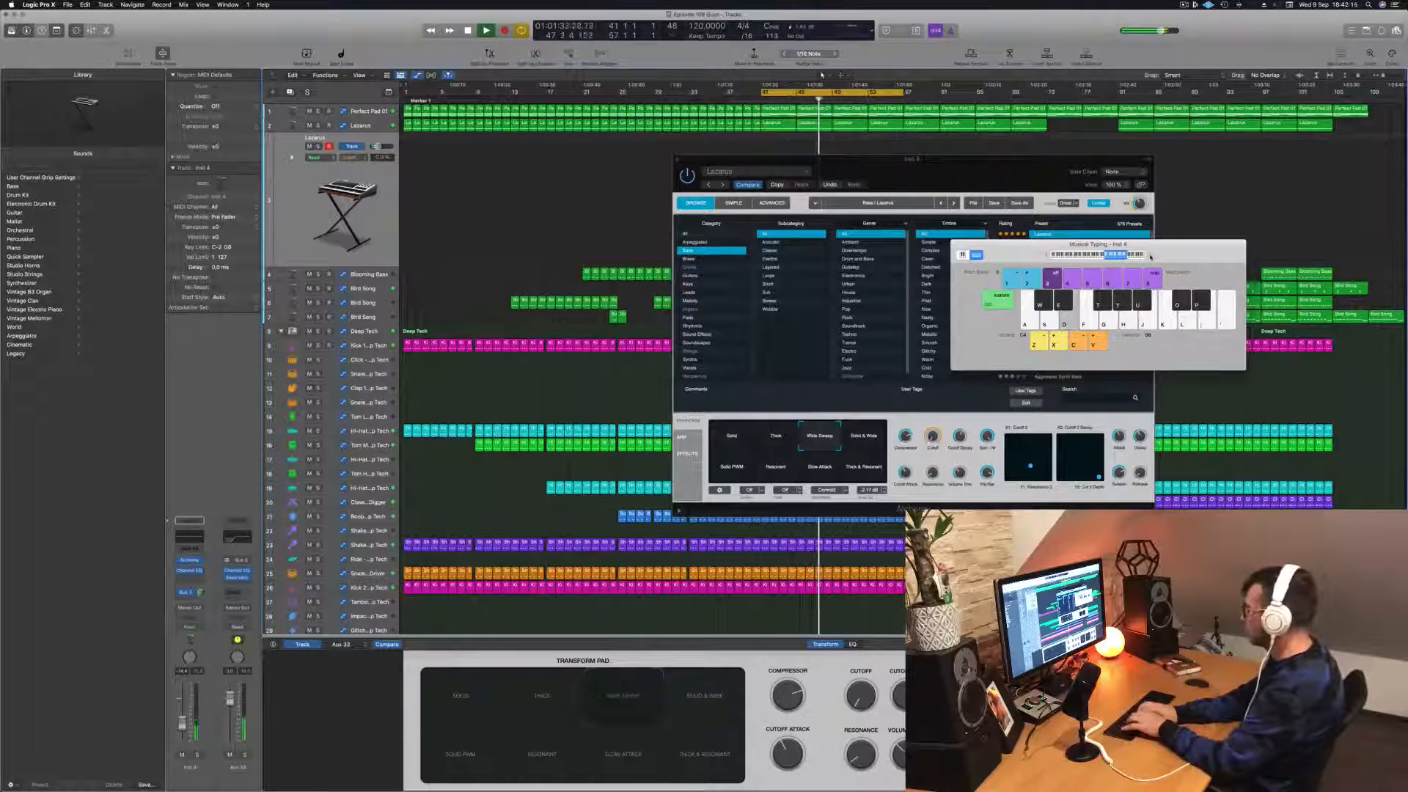
key(g)
key(f)
key(j)
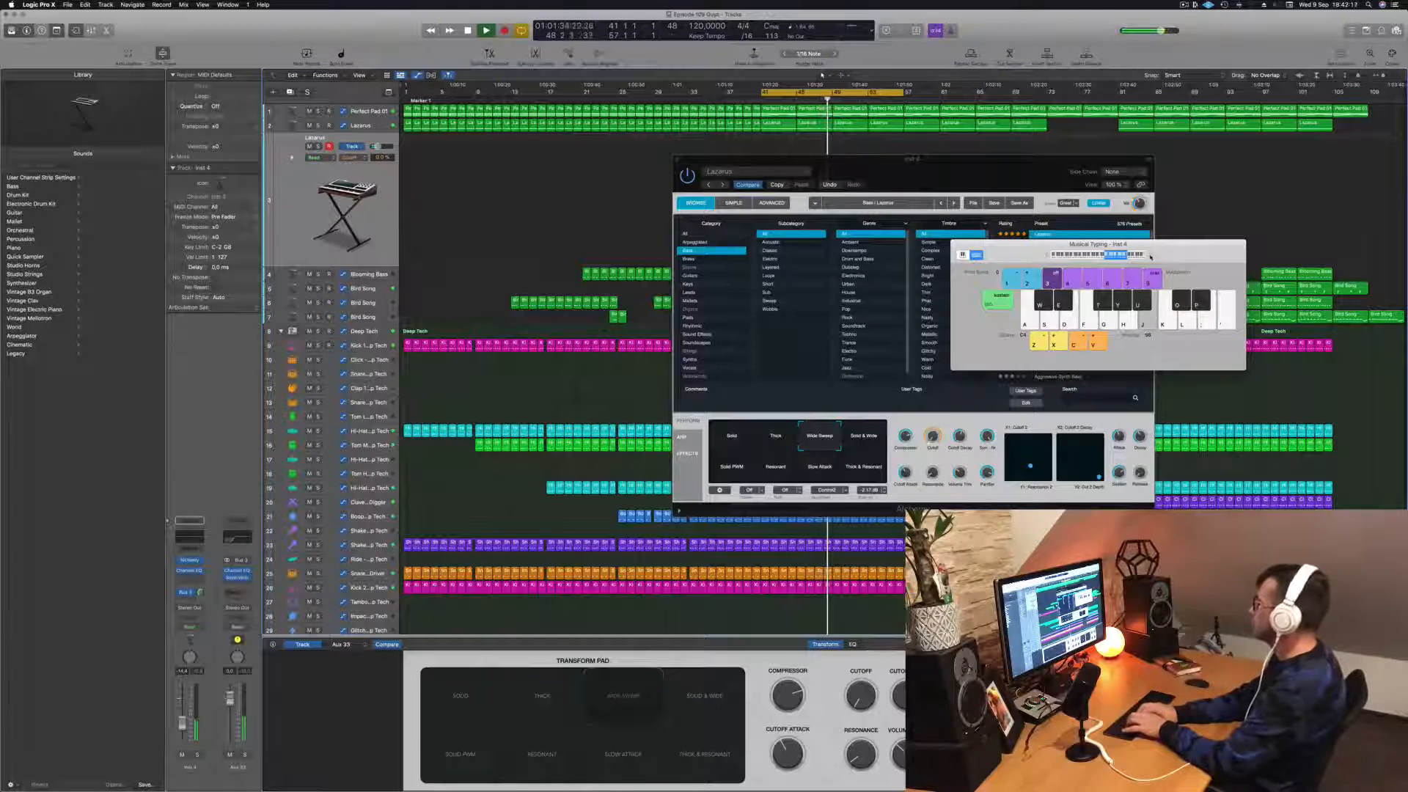
Step: Record the Wide Sweep melody onto the duplicate Lazarus track while the cycle plays over bars 41 to 57
key(r)
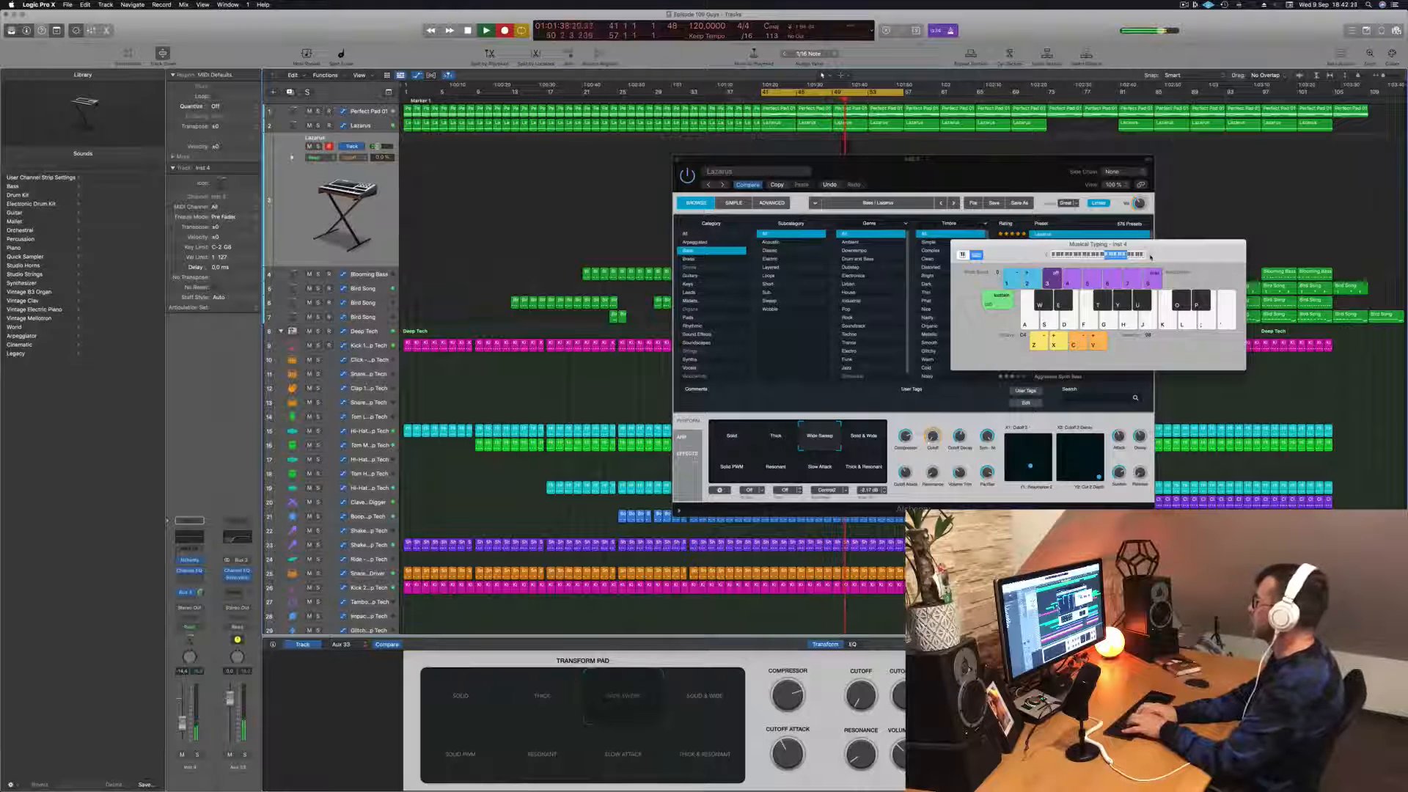
key(s)
key(d)
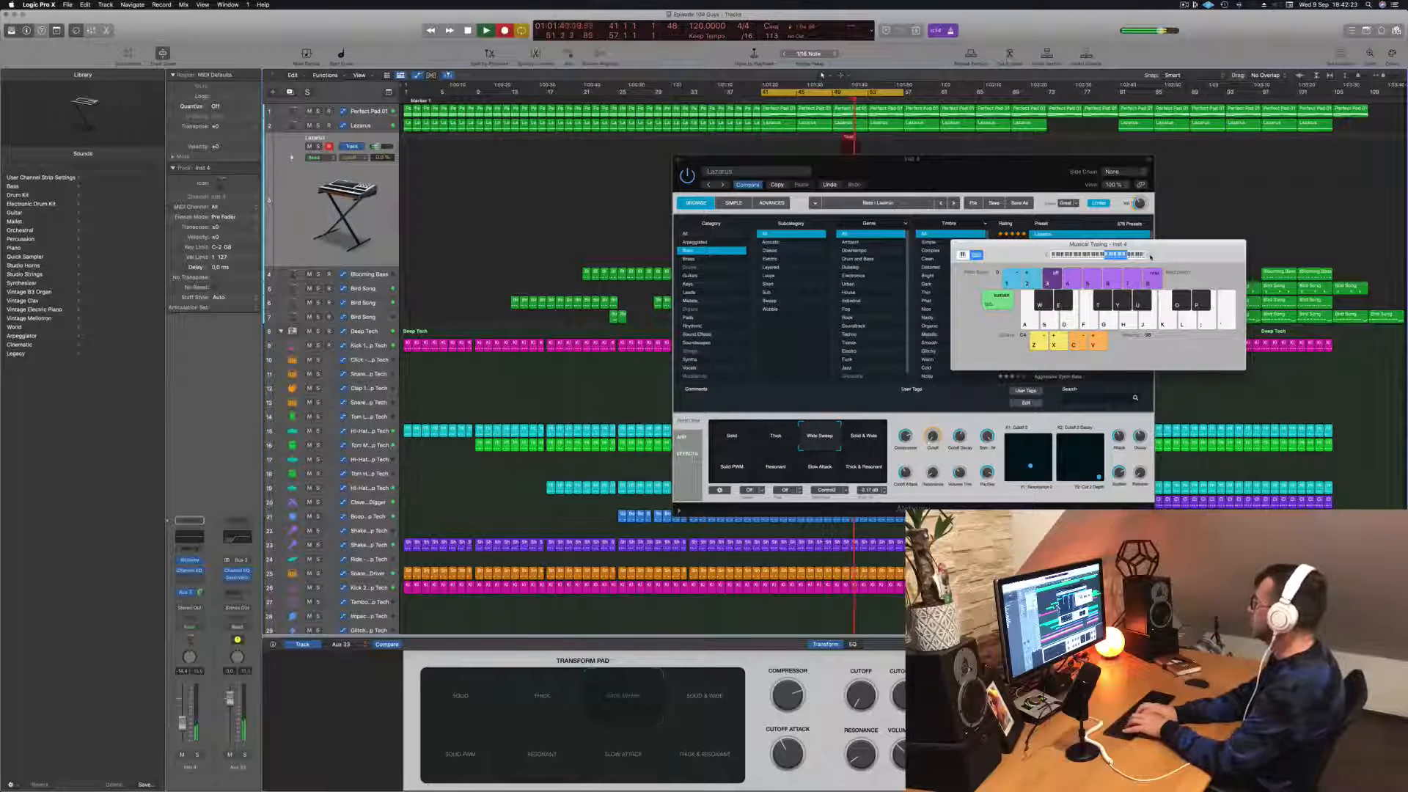
key(g)
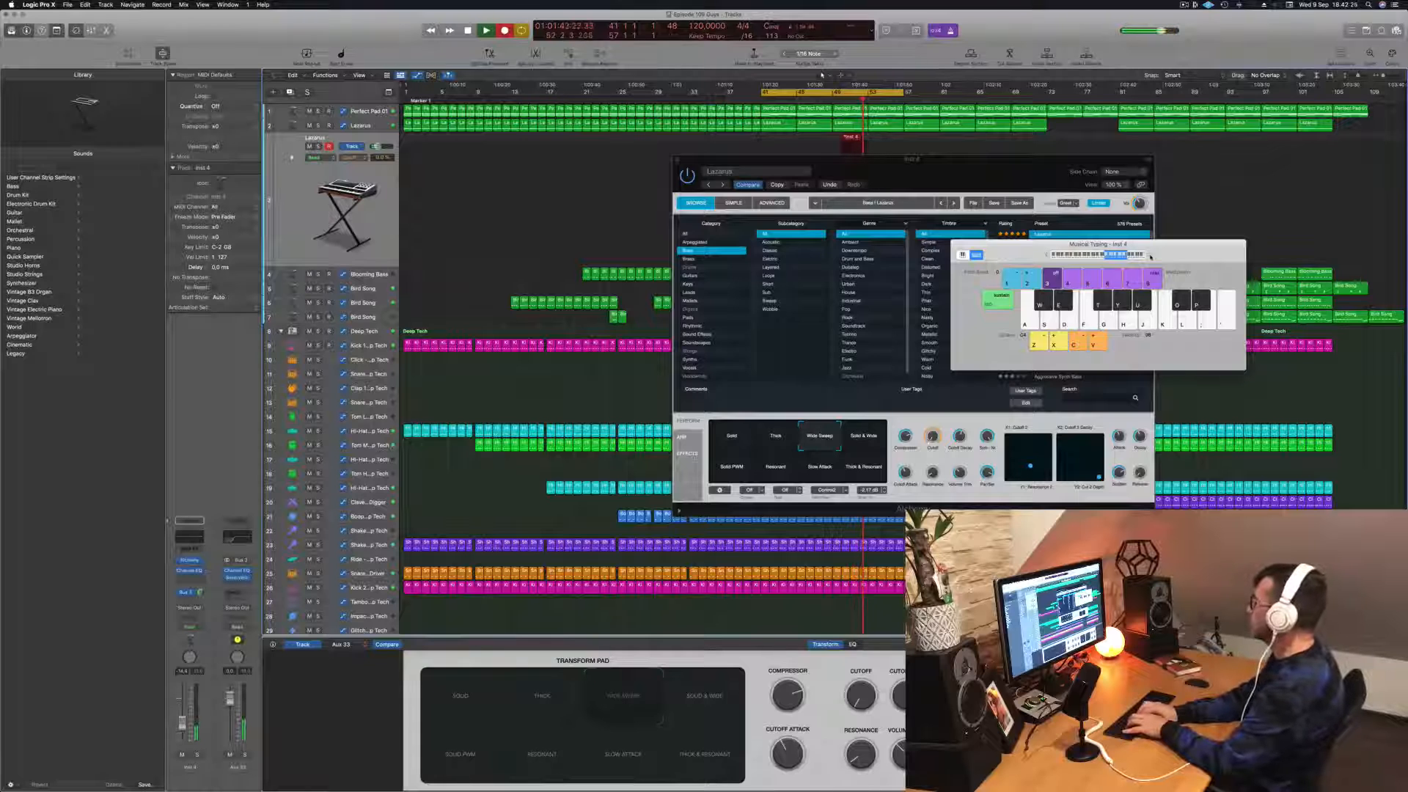
key(h)
key(f)
key(f)
key(f)
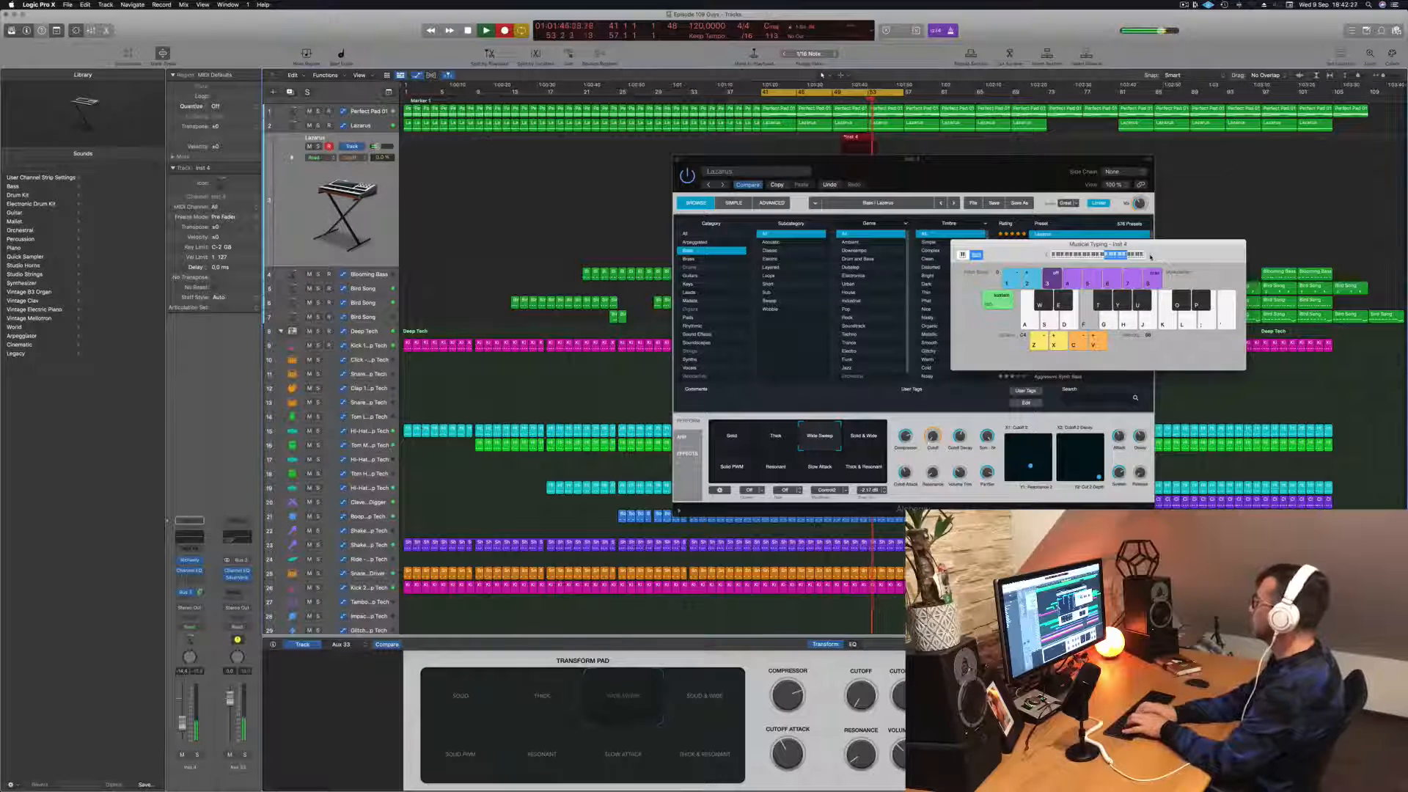
key(g)
key(f)
key(s)
key(d)
key(f)
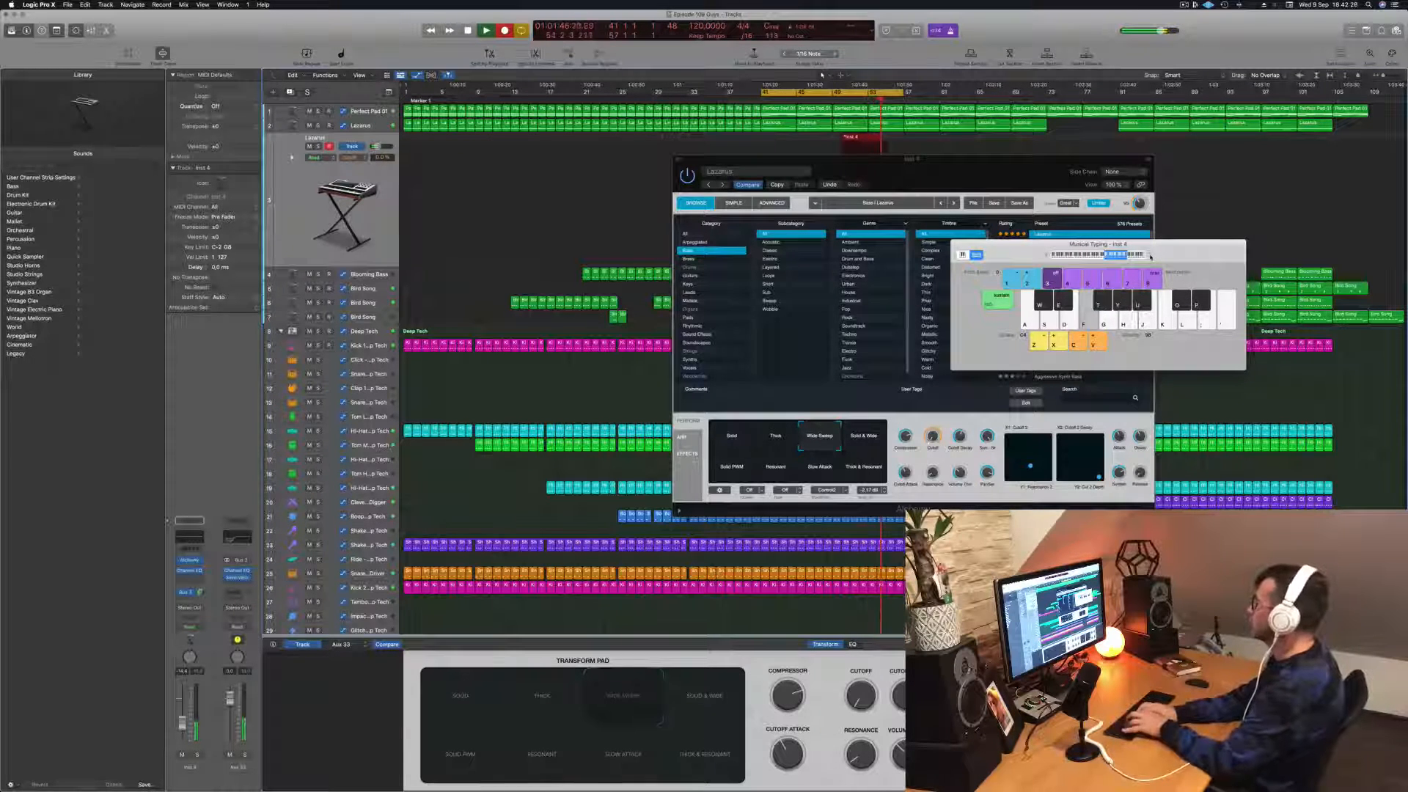
key(s)
key(d)
key(f)
key(h)
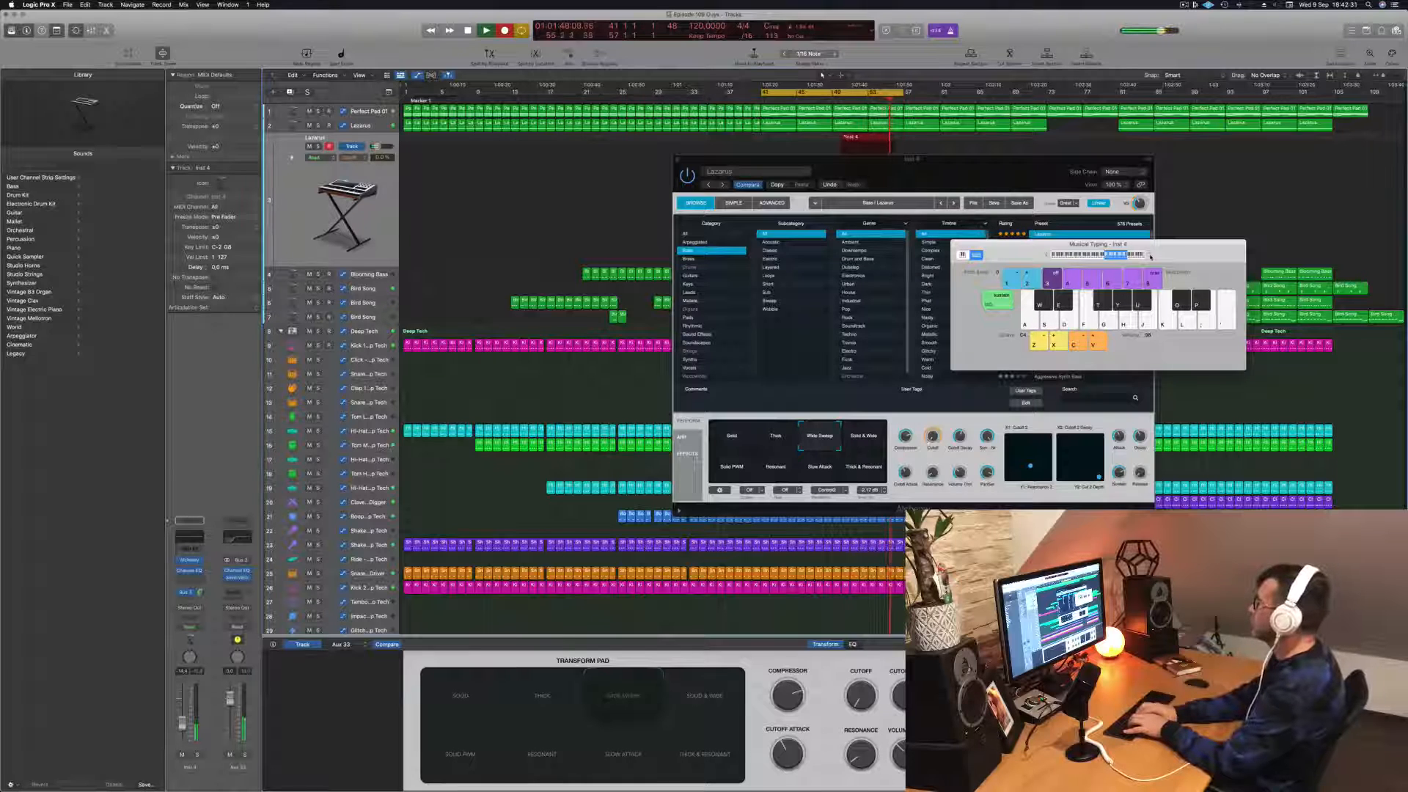
key(j)
key(s)
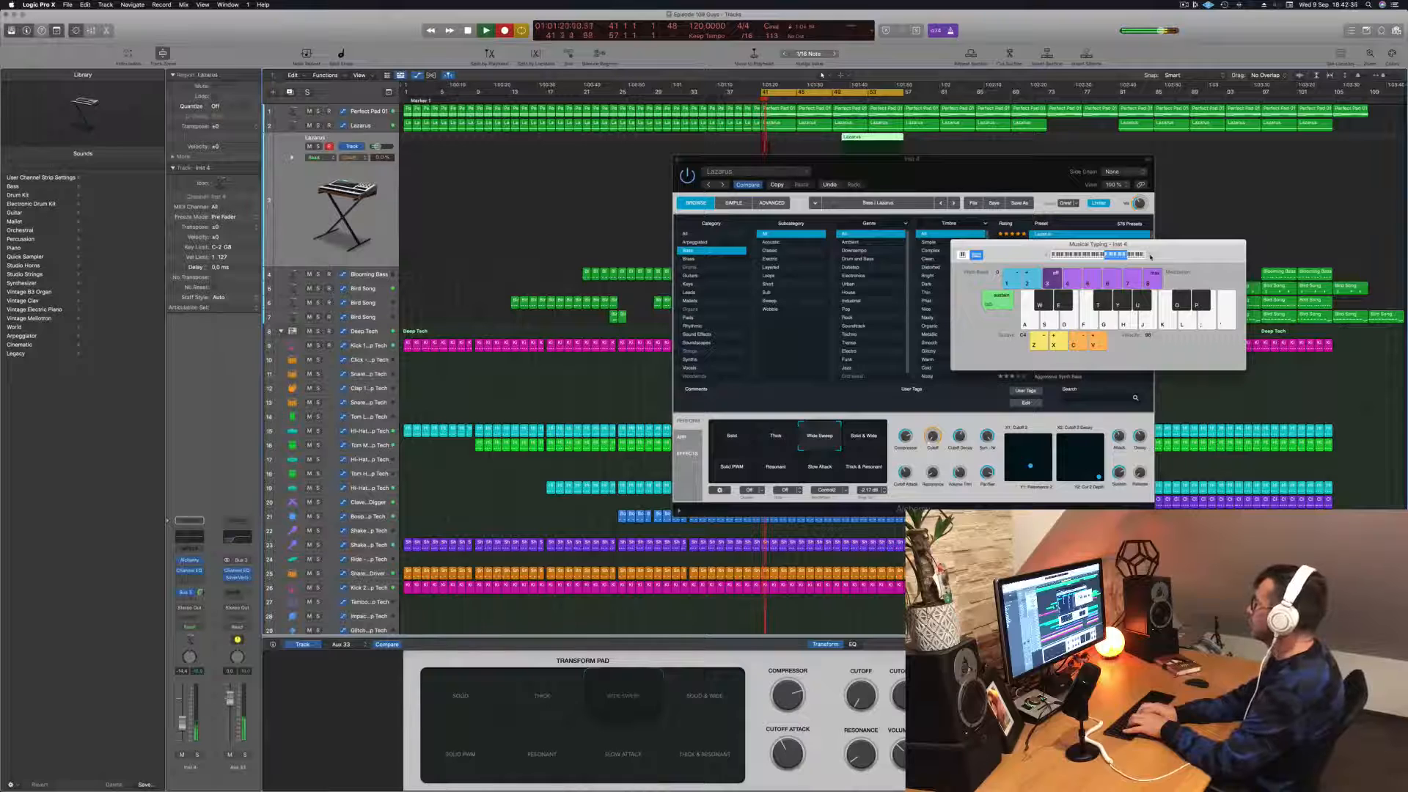
key(d)
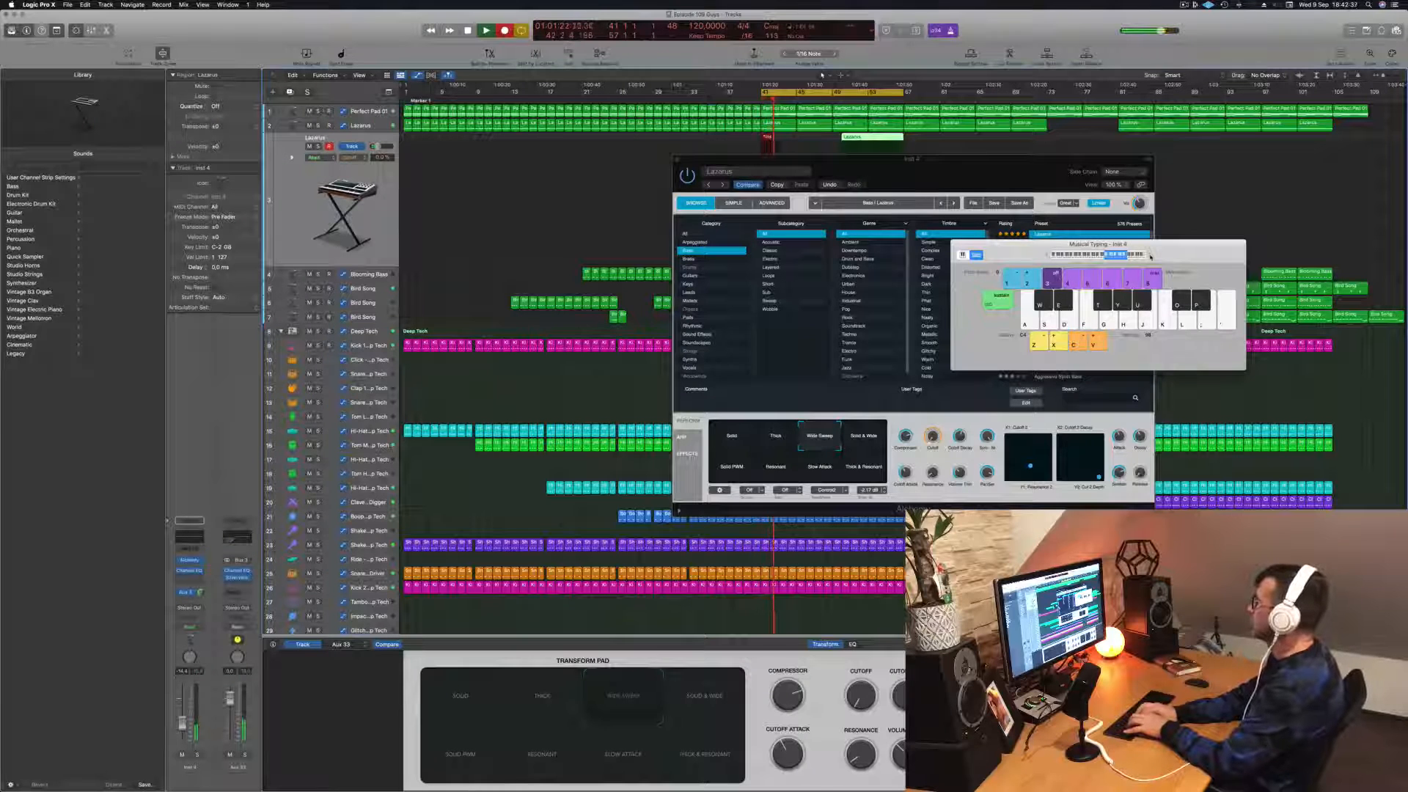
key(t)
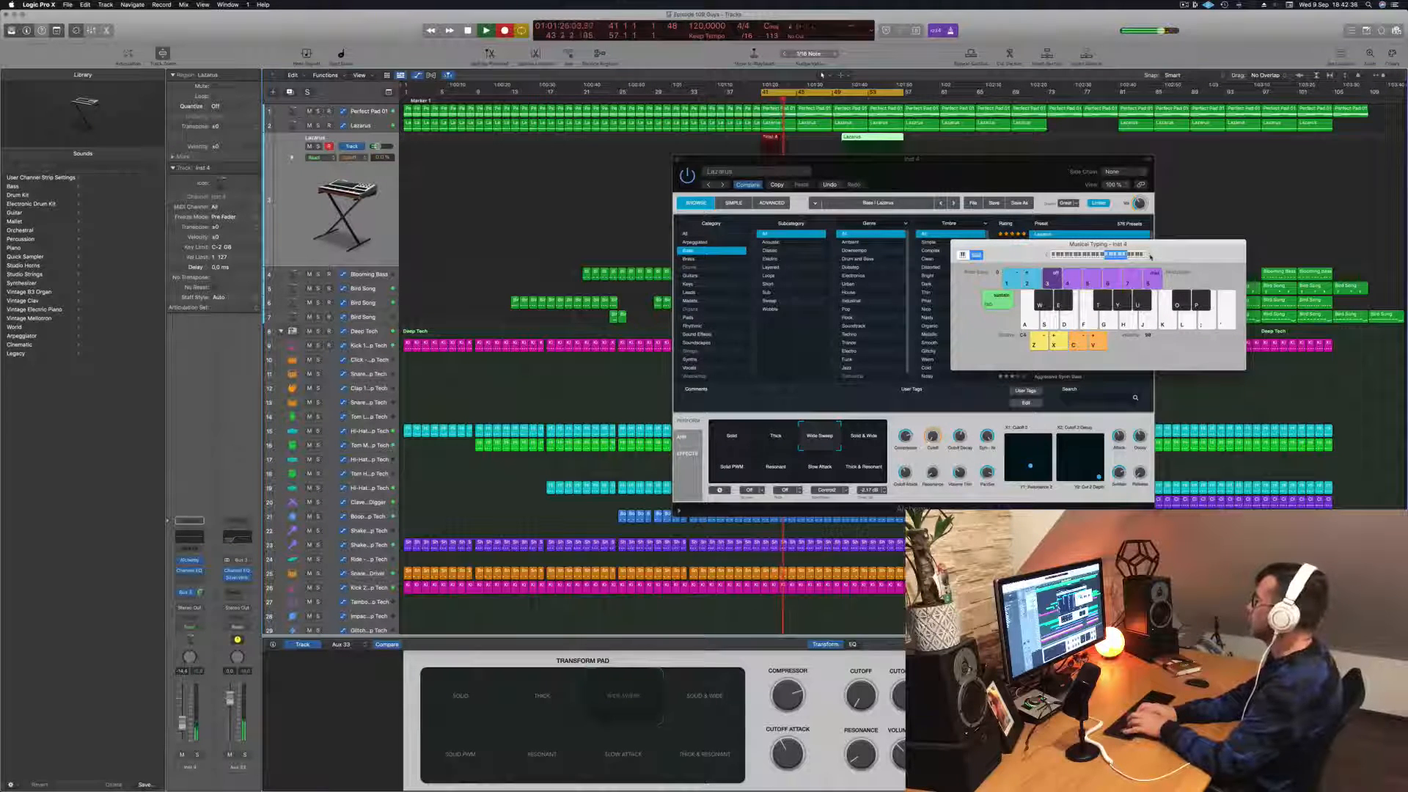
key(t)
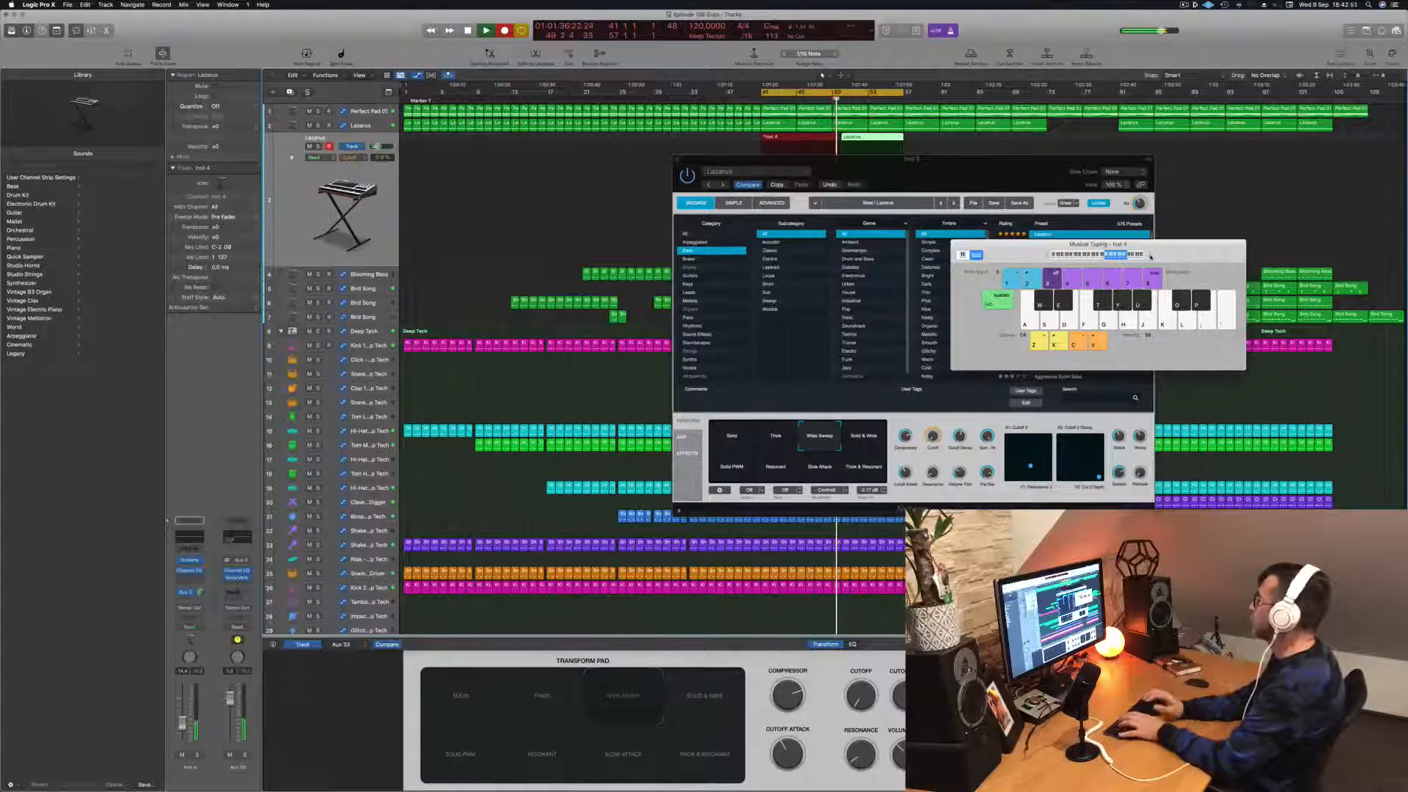
key(Return)
Step: Move the Alchemy window clear of the duplicate Lazarus track and delete the recorded melody regions
drag(972, 176, 721, 307)
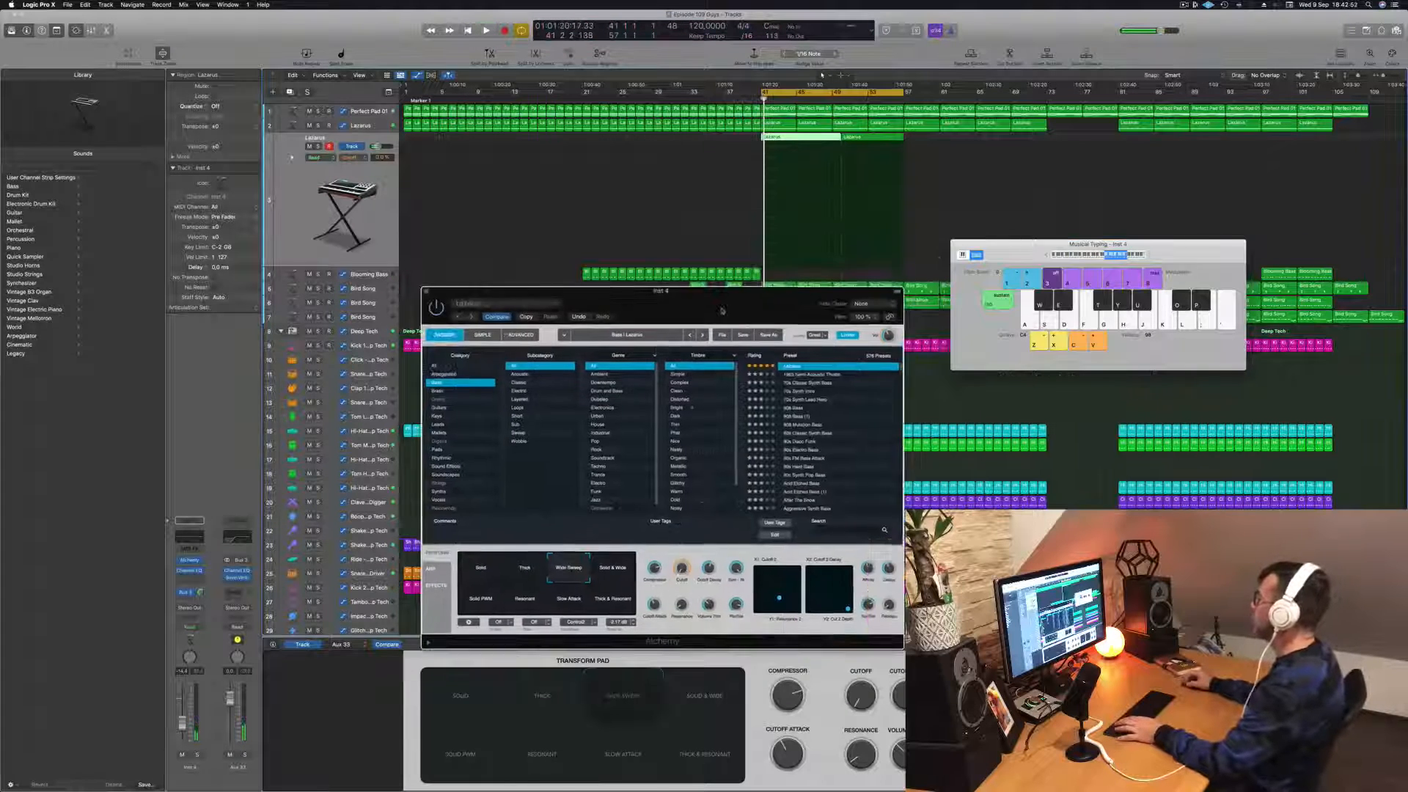
click(803, 143)
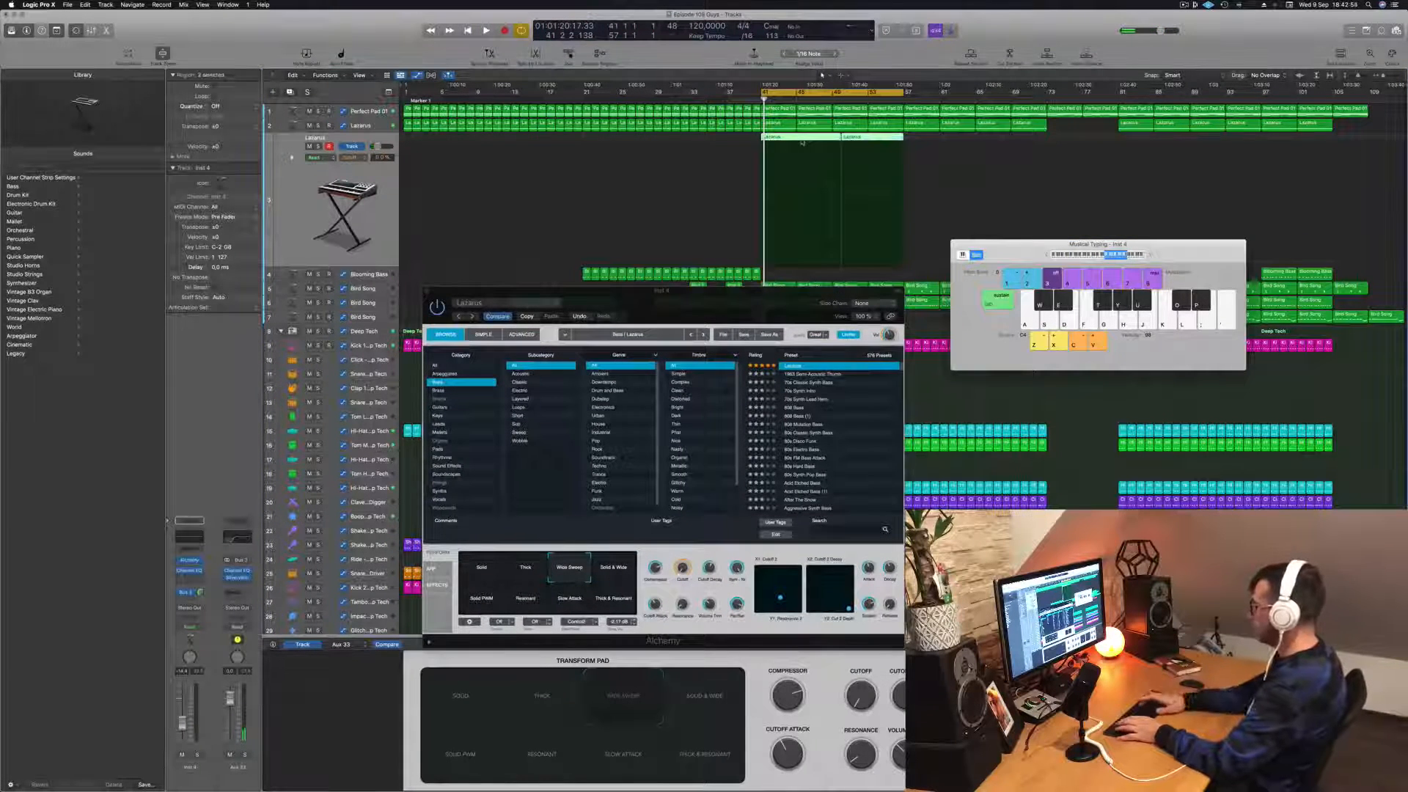
key(Delete)
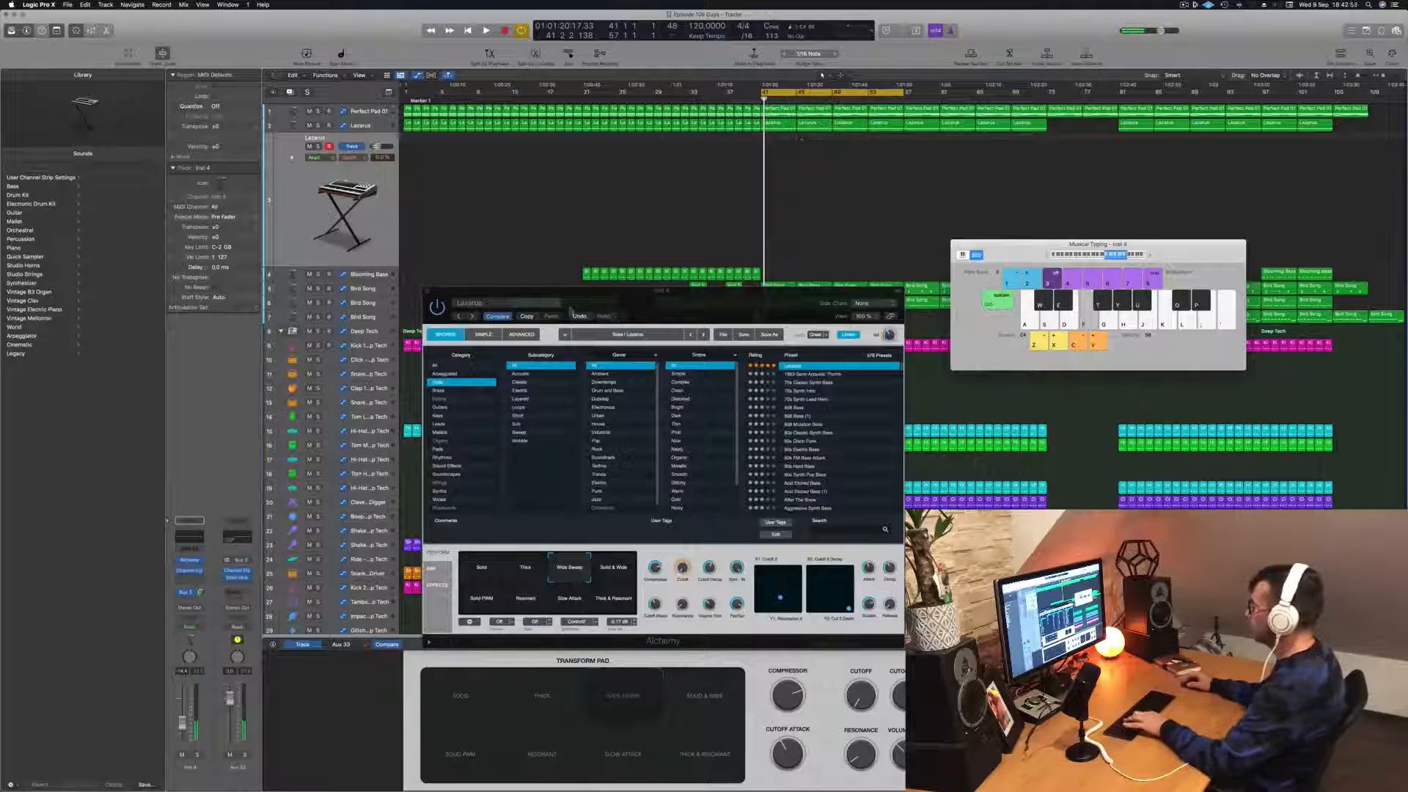
Step: Audition the Solid & Wide, Thick & Resonant, Slow Attack and Solid PWM variations with test notes and adjust the track's volume
click(624, 566)
click(615, 601)
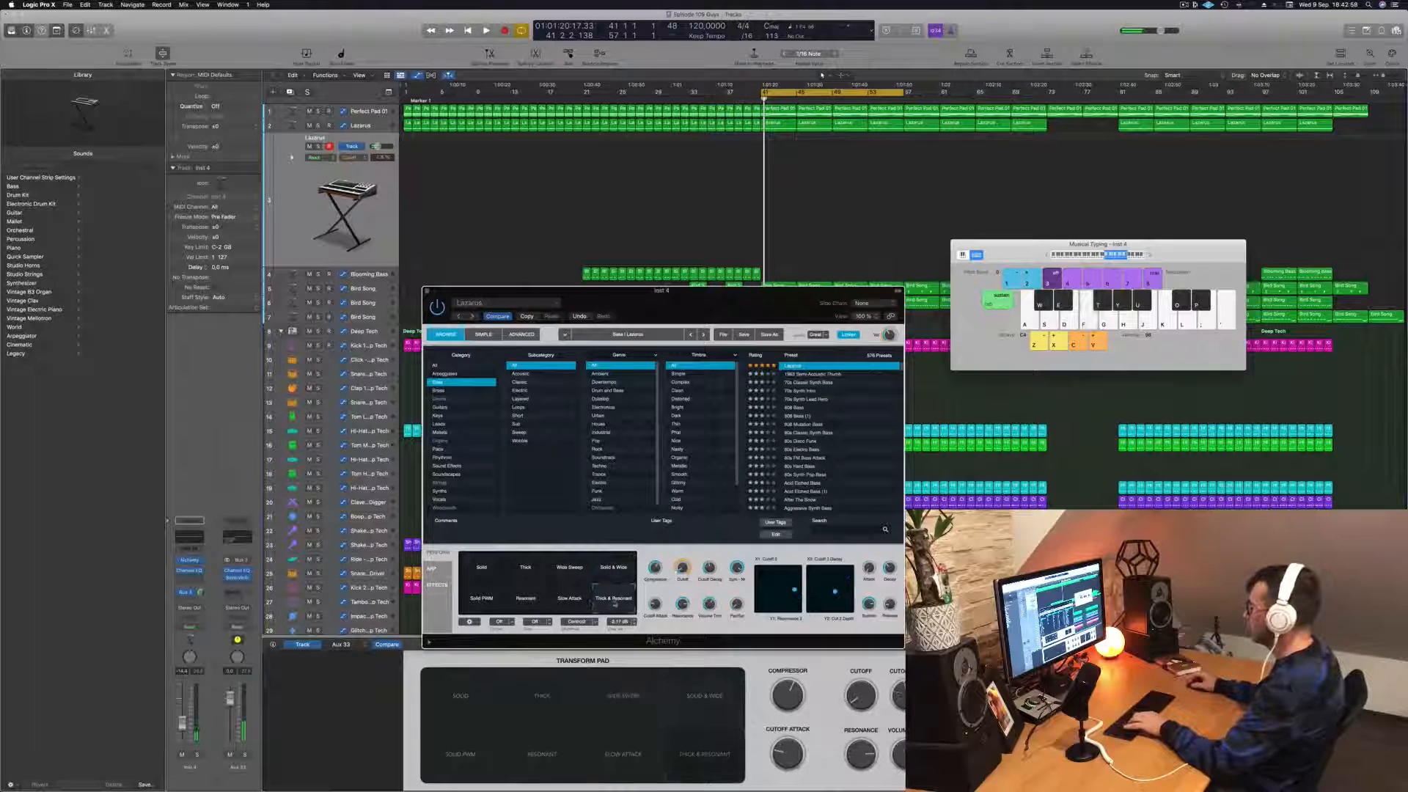
click(571, 601)
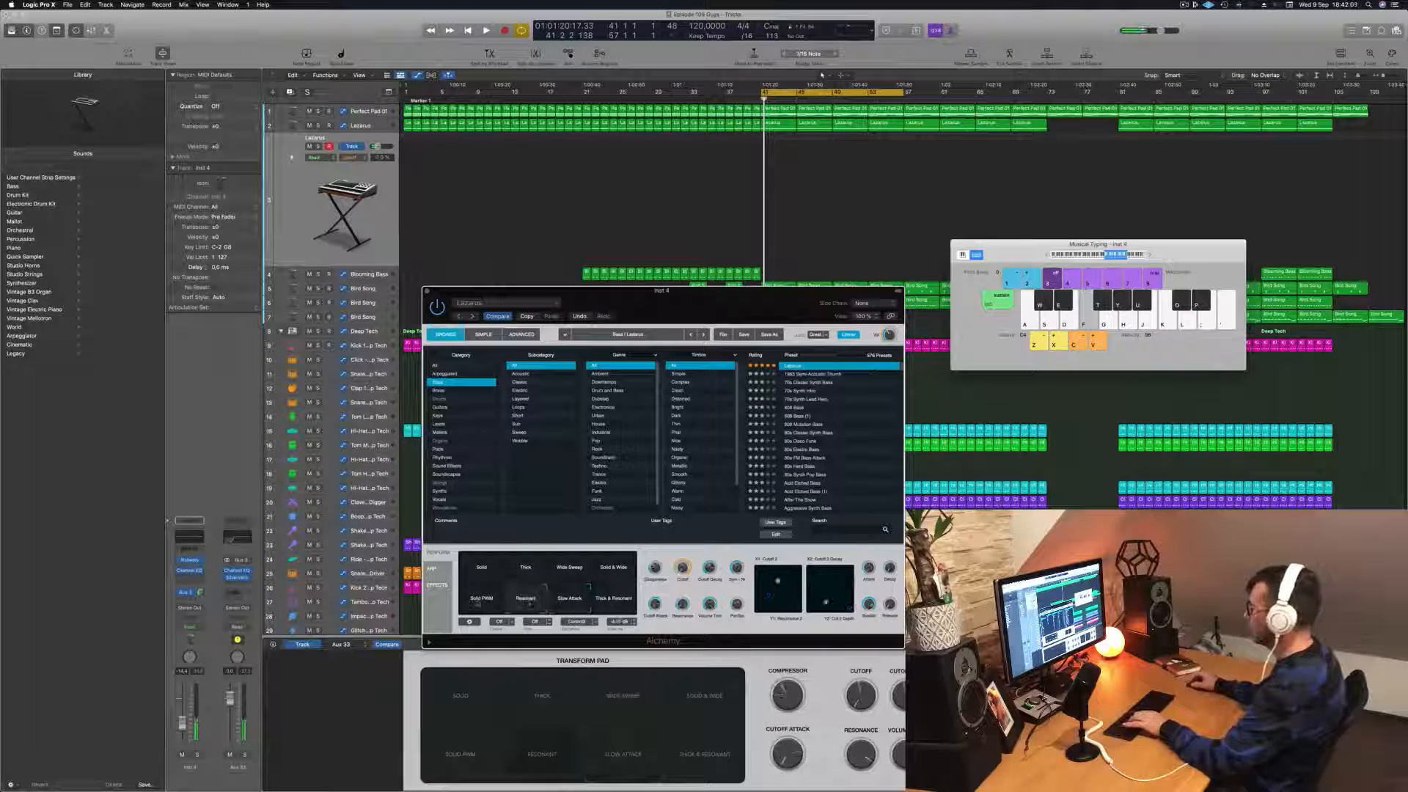
click(476, 606)
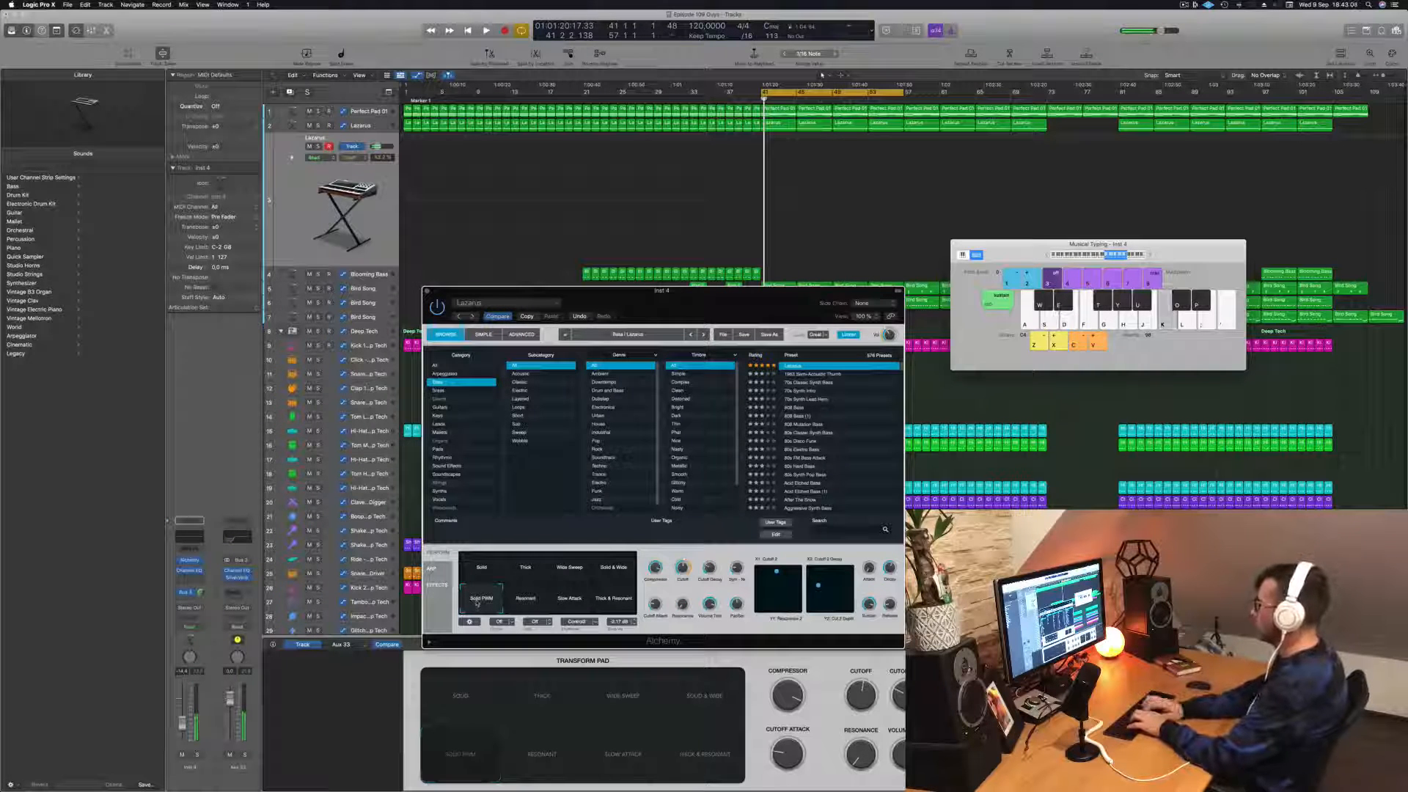
key(h)
key(s)
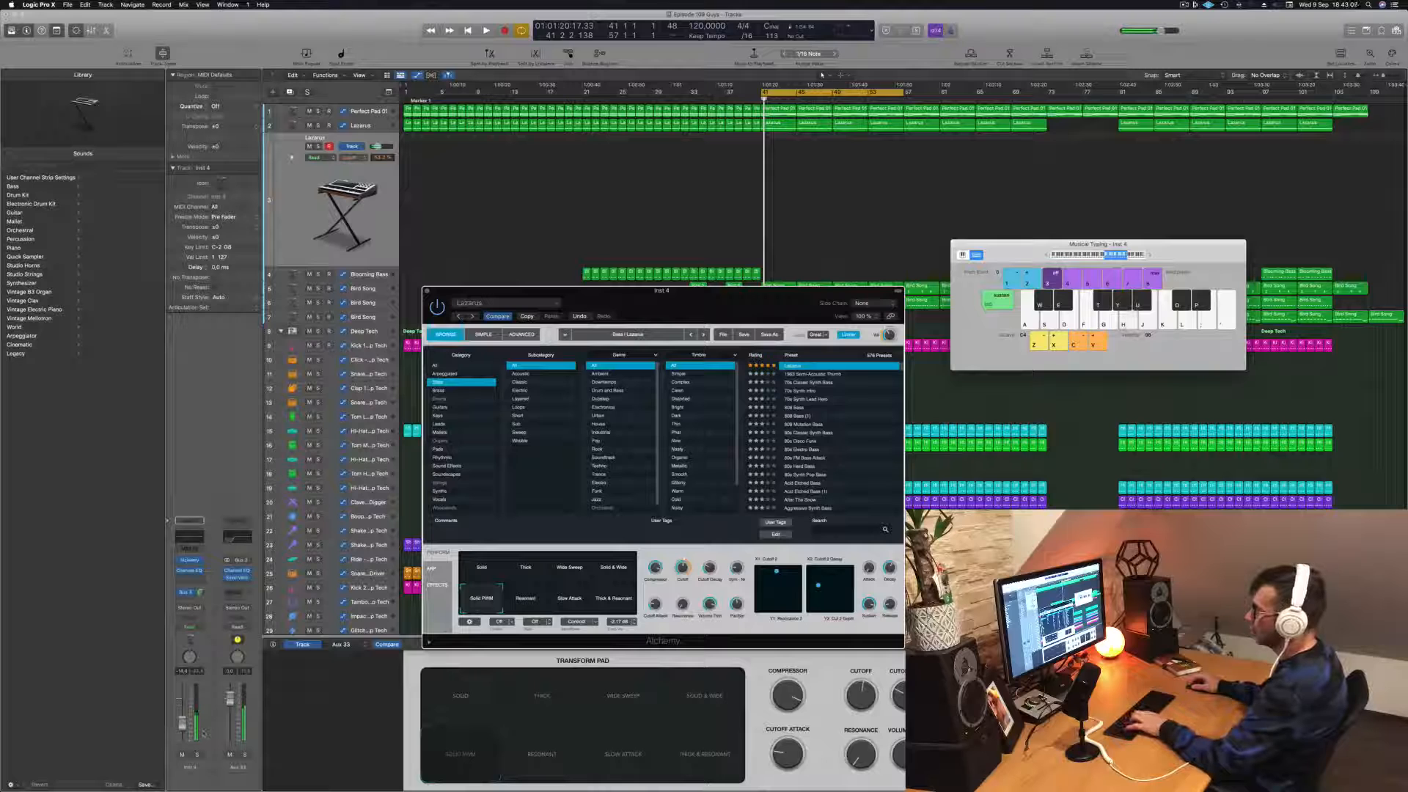
click(204, 734)
key(f)
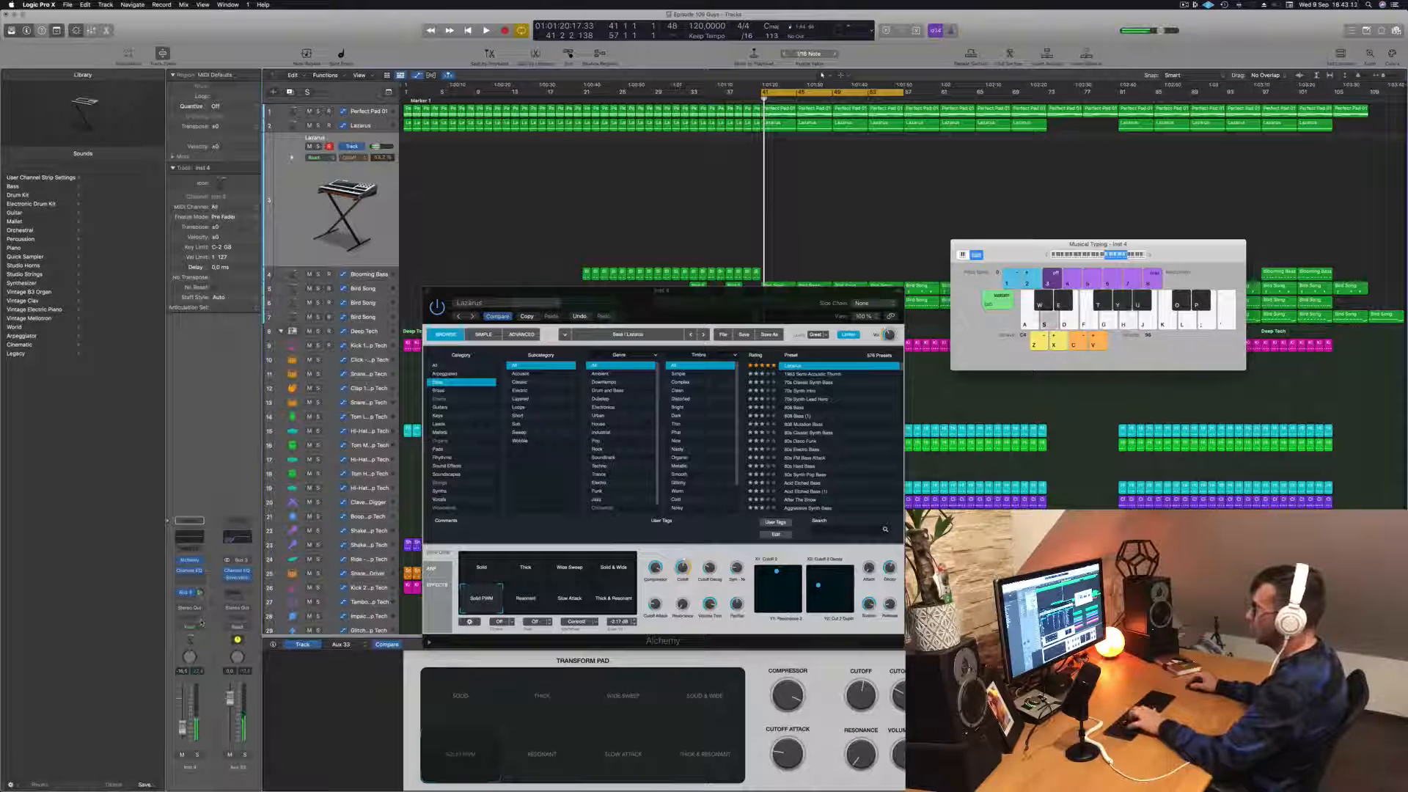
Step: Play the cycle and rehearse a new melody with the Solid PWM sound while adjusting Alchemy's Cutoff Attack
key(space)
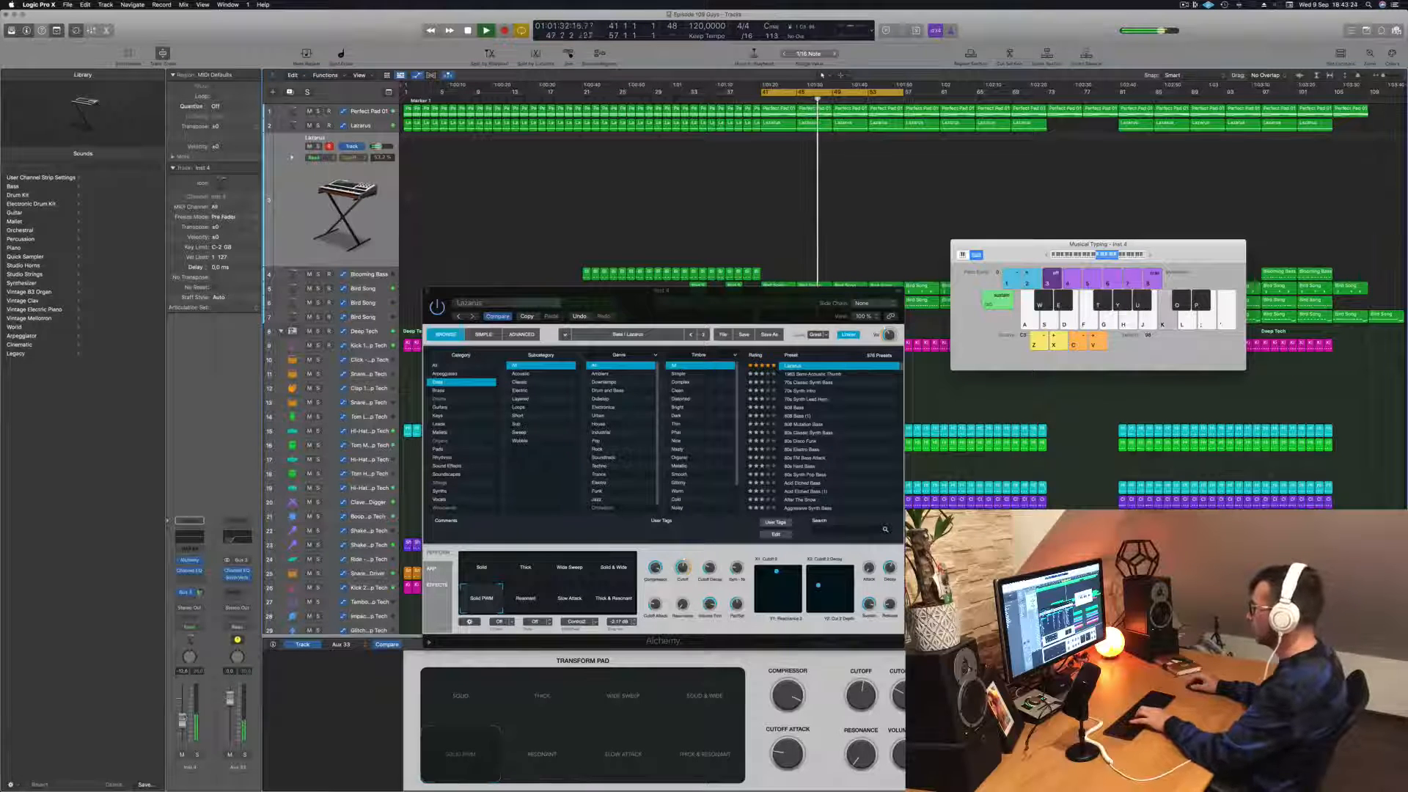
key(h)
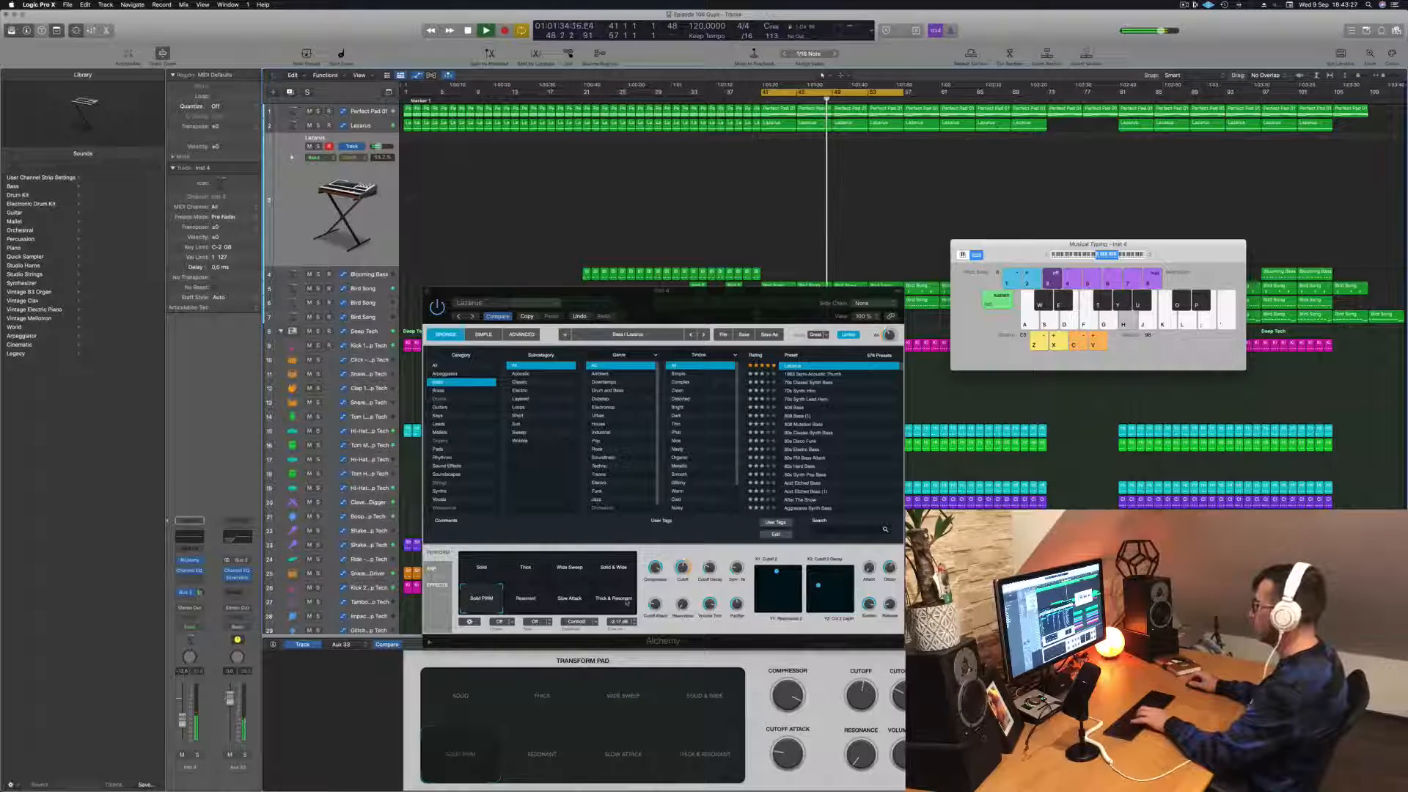
key(f)
key(j)
drag(654, 606, 652, 622)
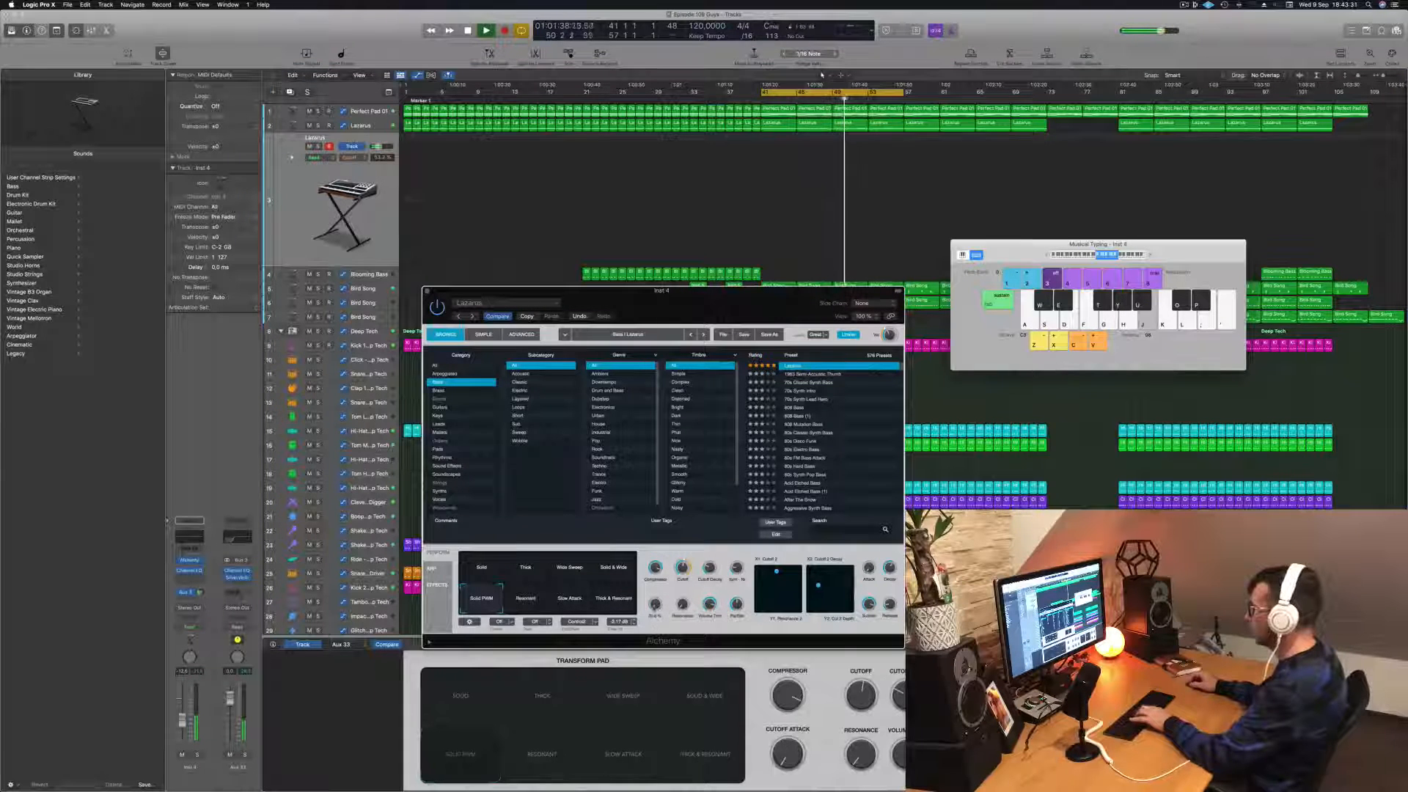
key(j)
drag(660, 571, 659, 604)
key(k)
key(f)
key(h)
key(j)
key(k)
key(f)
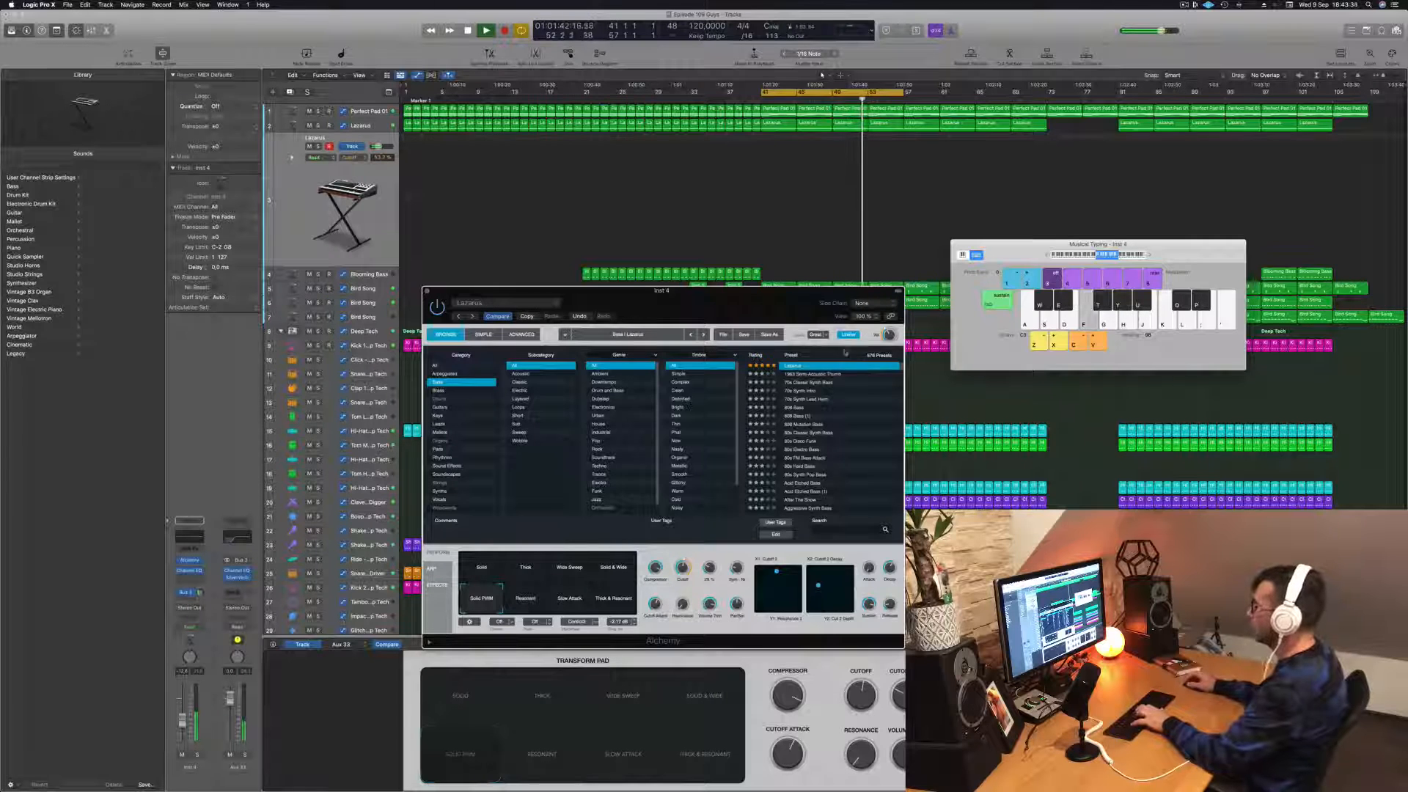
key(h)
Step: Compare the Thick & Resonant, Slow Attack, Resonant and Solid PWM variations during playback, ending on Solid
click(613, 601)
click(569, 599)
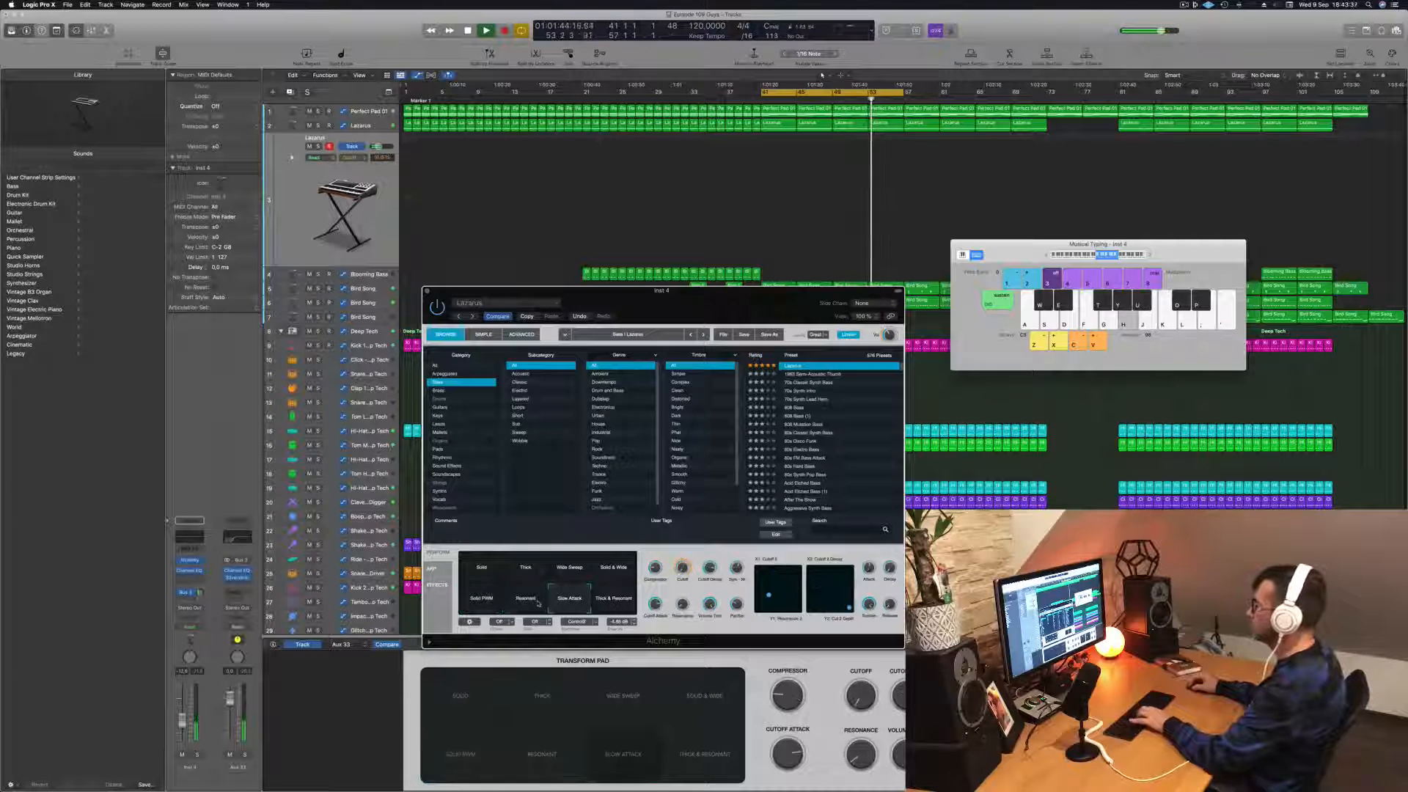
click(525, 598)
click(482, 600)
click(482, 569)
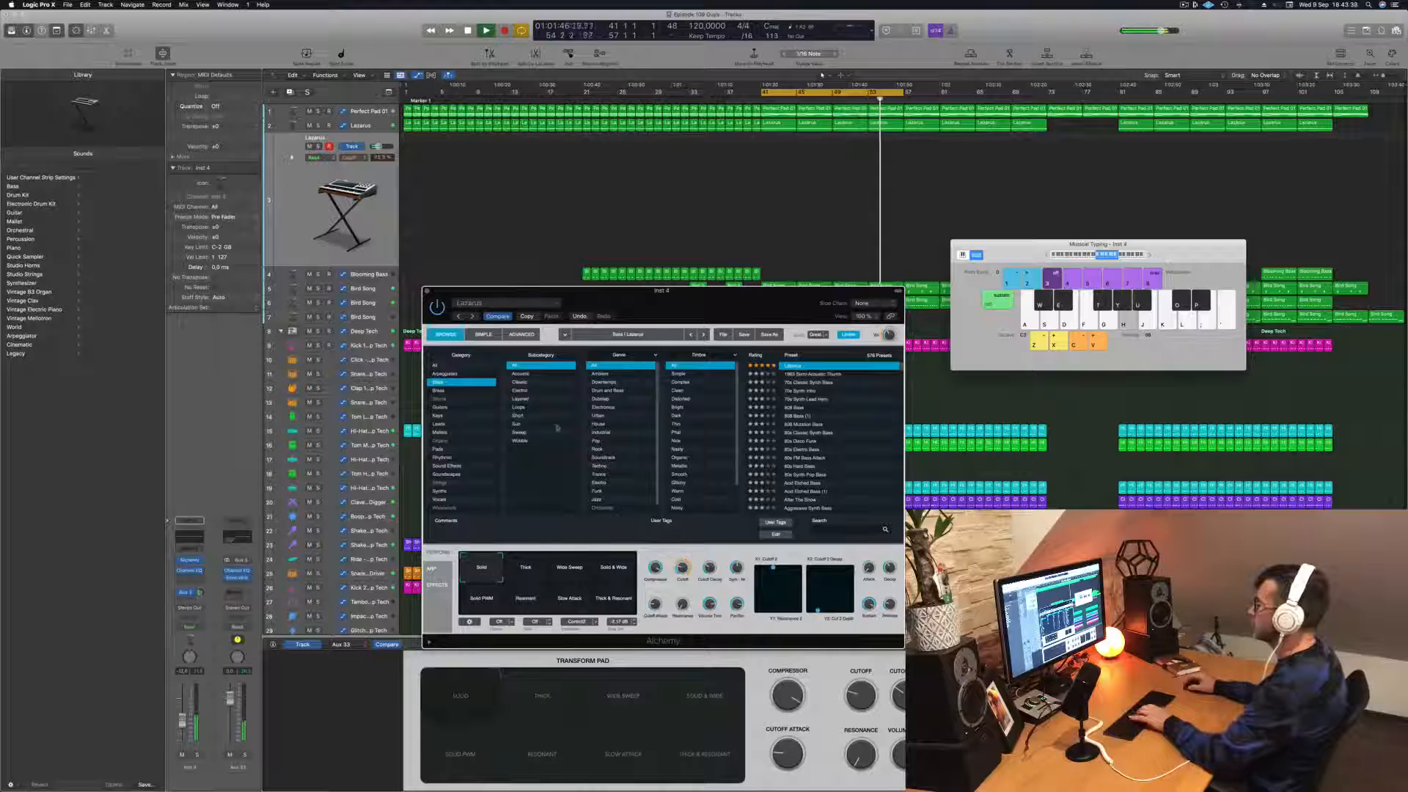
key(k)
Step: Close Alchemy and Musical Typing and delete all automation on the duplicate Lazarus track
click(427, 292)
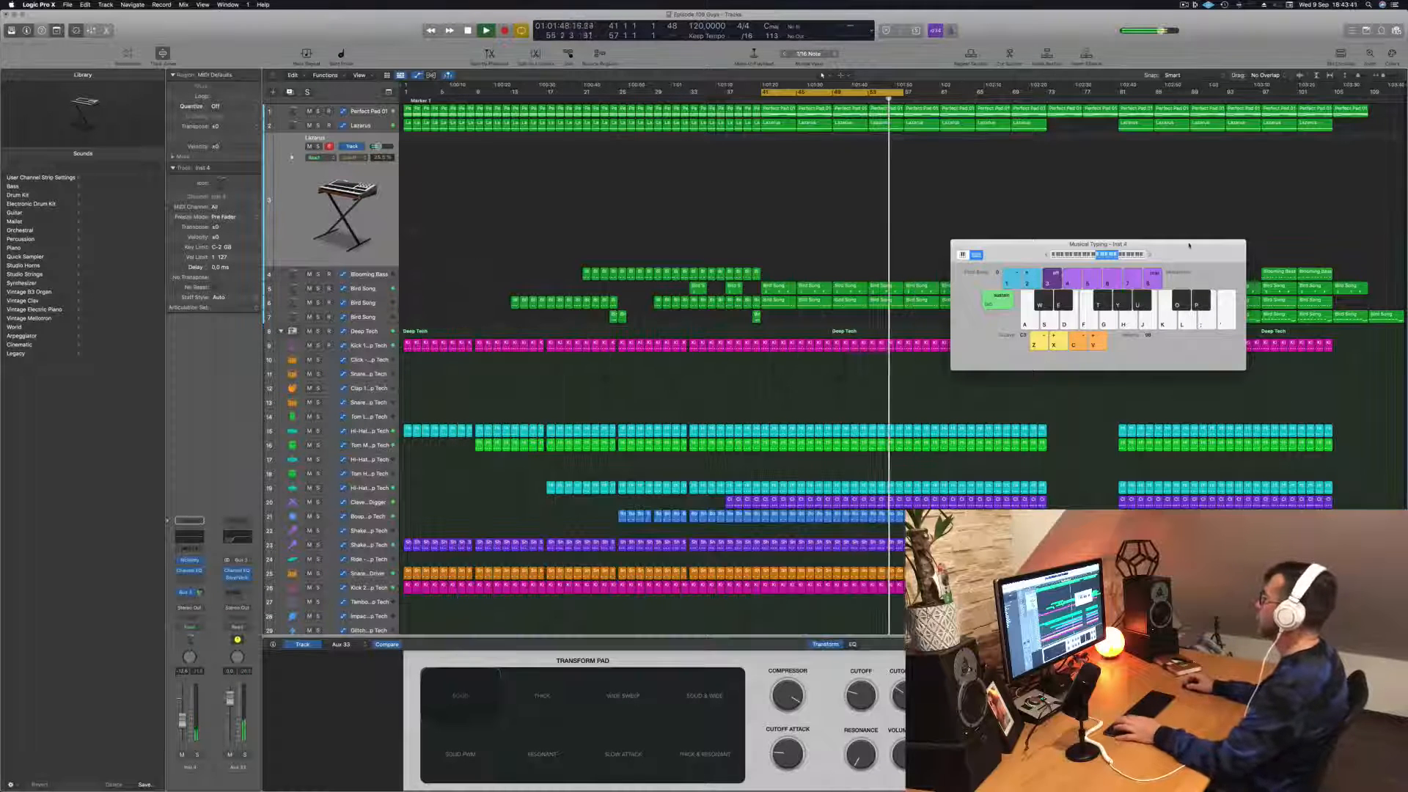
key(space)
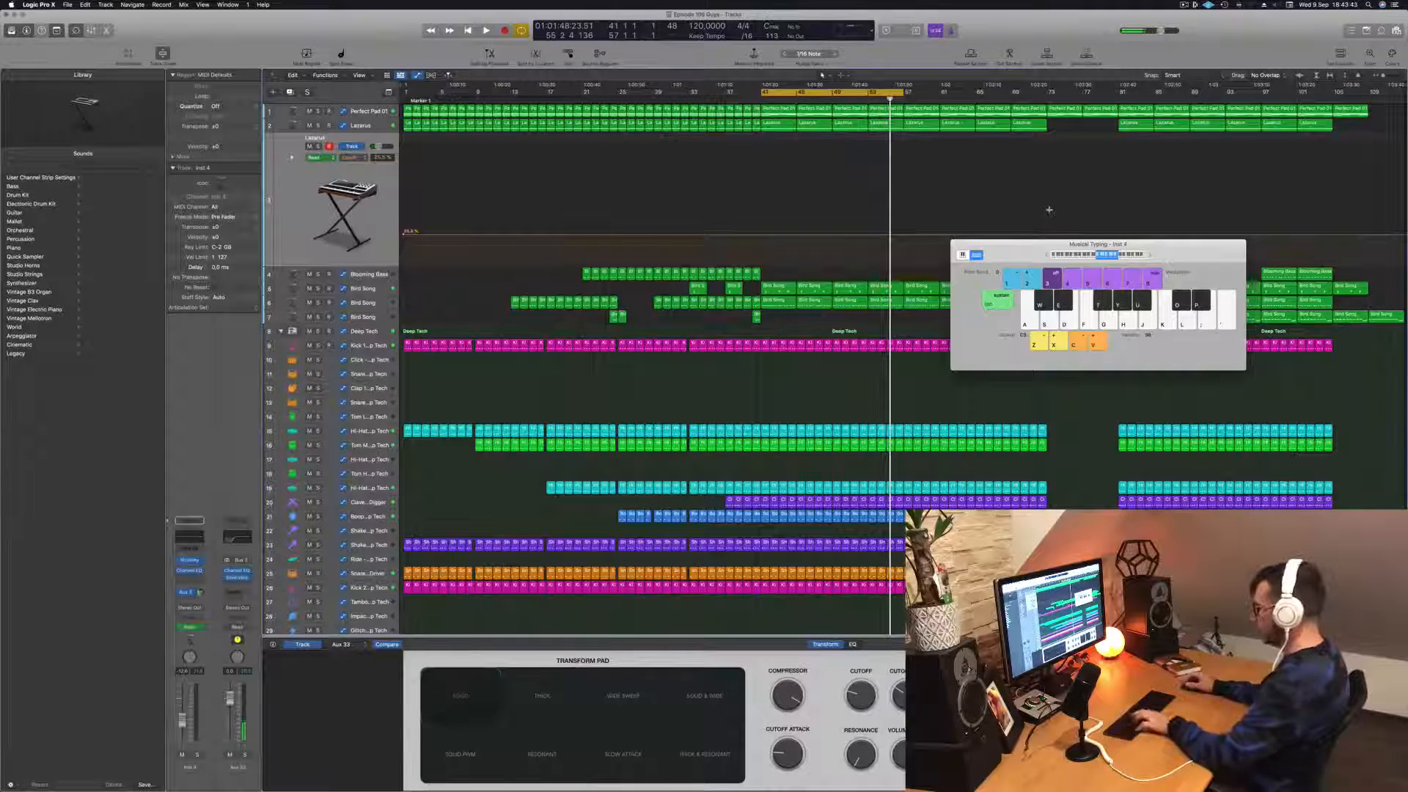
key(super+k)
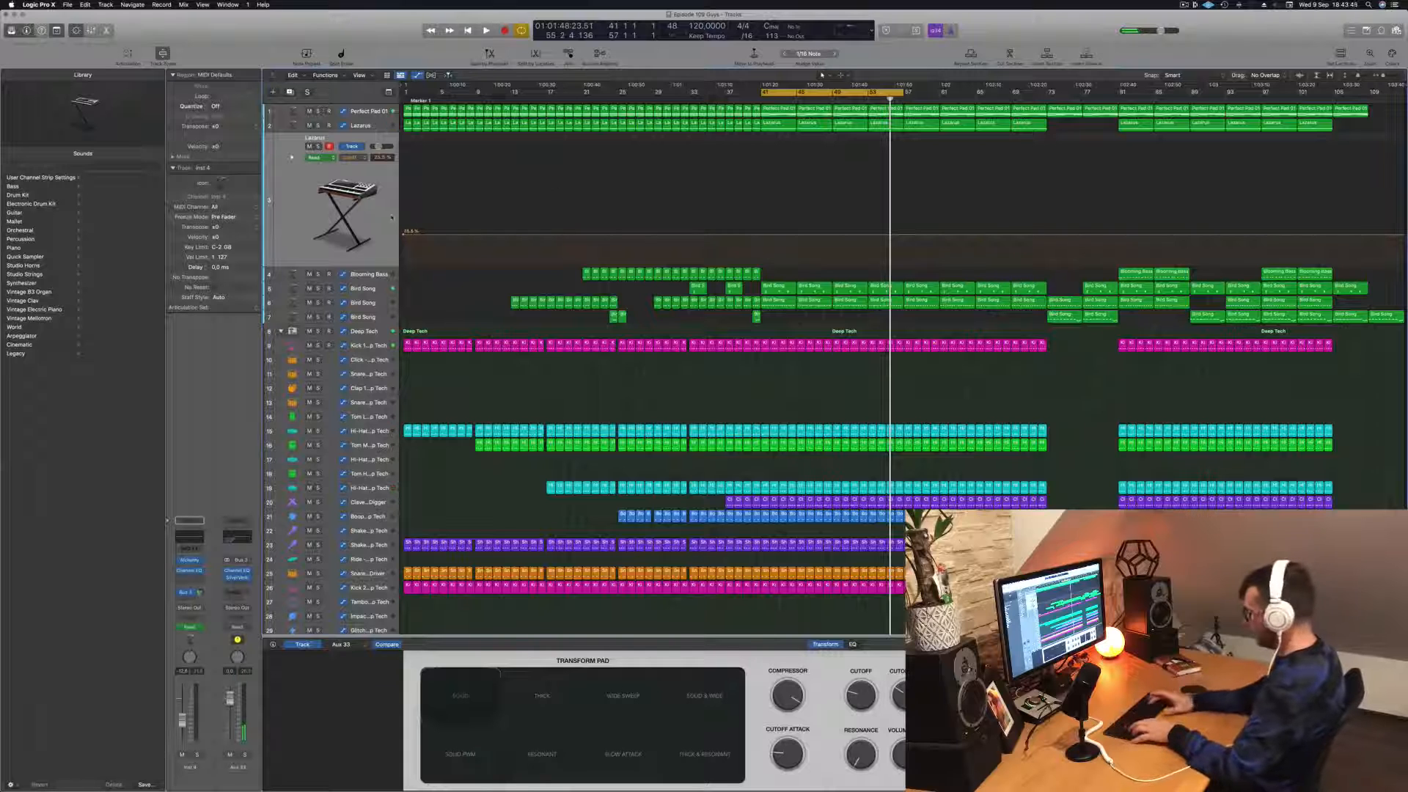
key(ctrl+super+BackSpace)
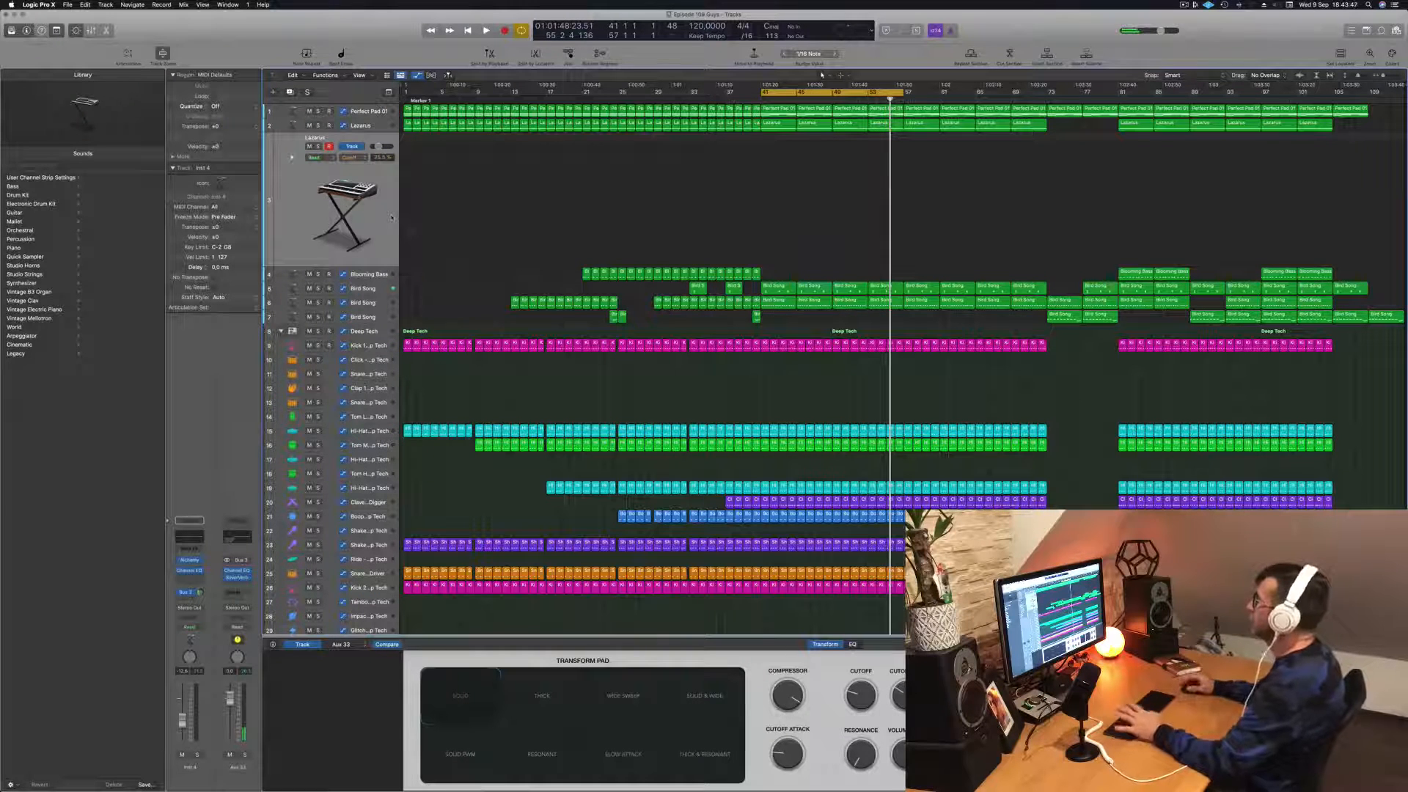
Step: Listen to the cycle from bar 41 and examine the Perfect Pad 01 track's automation
key(space)
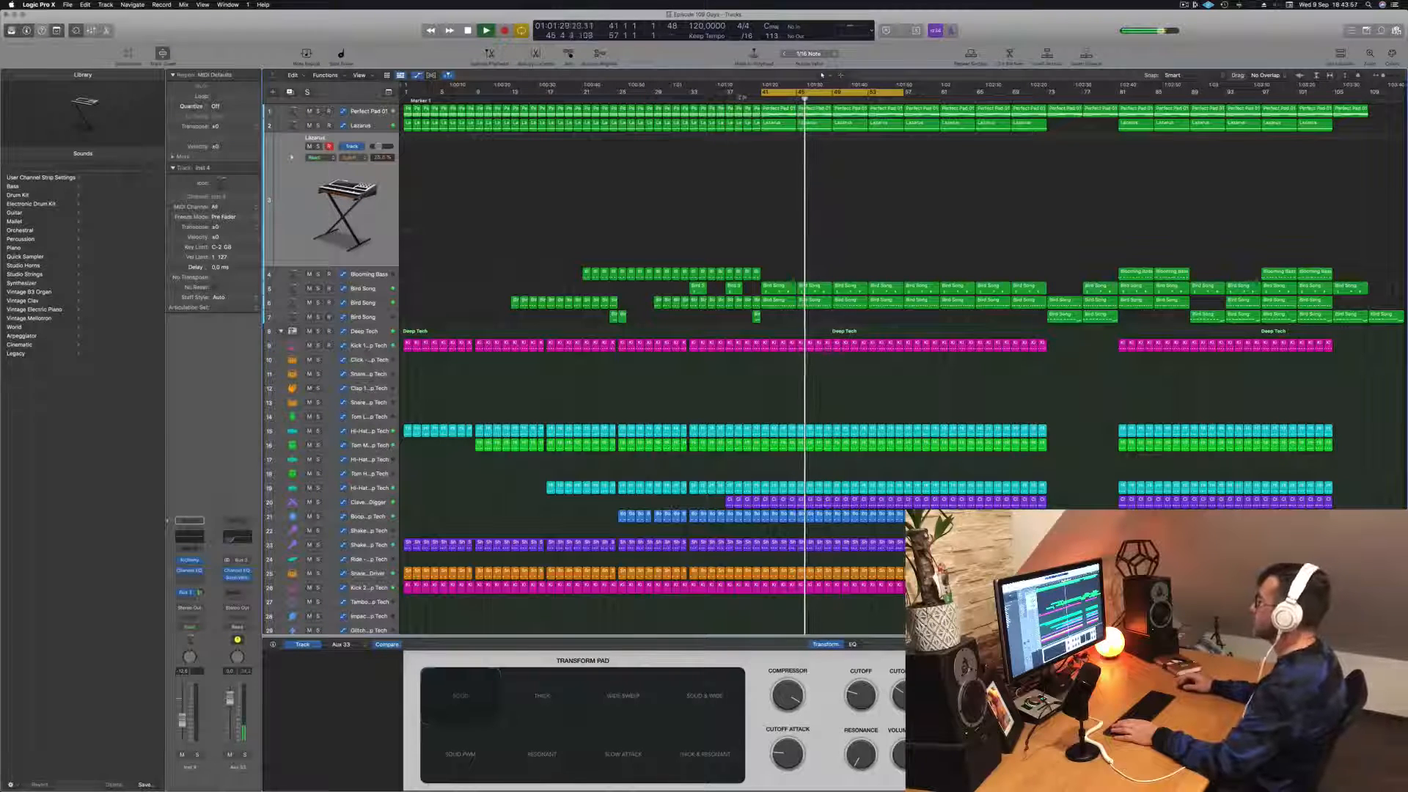
scroll(856, 223, down, 2)
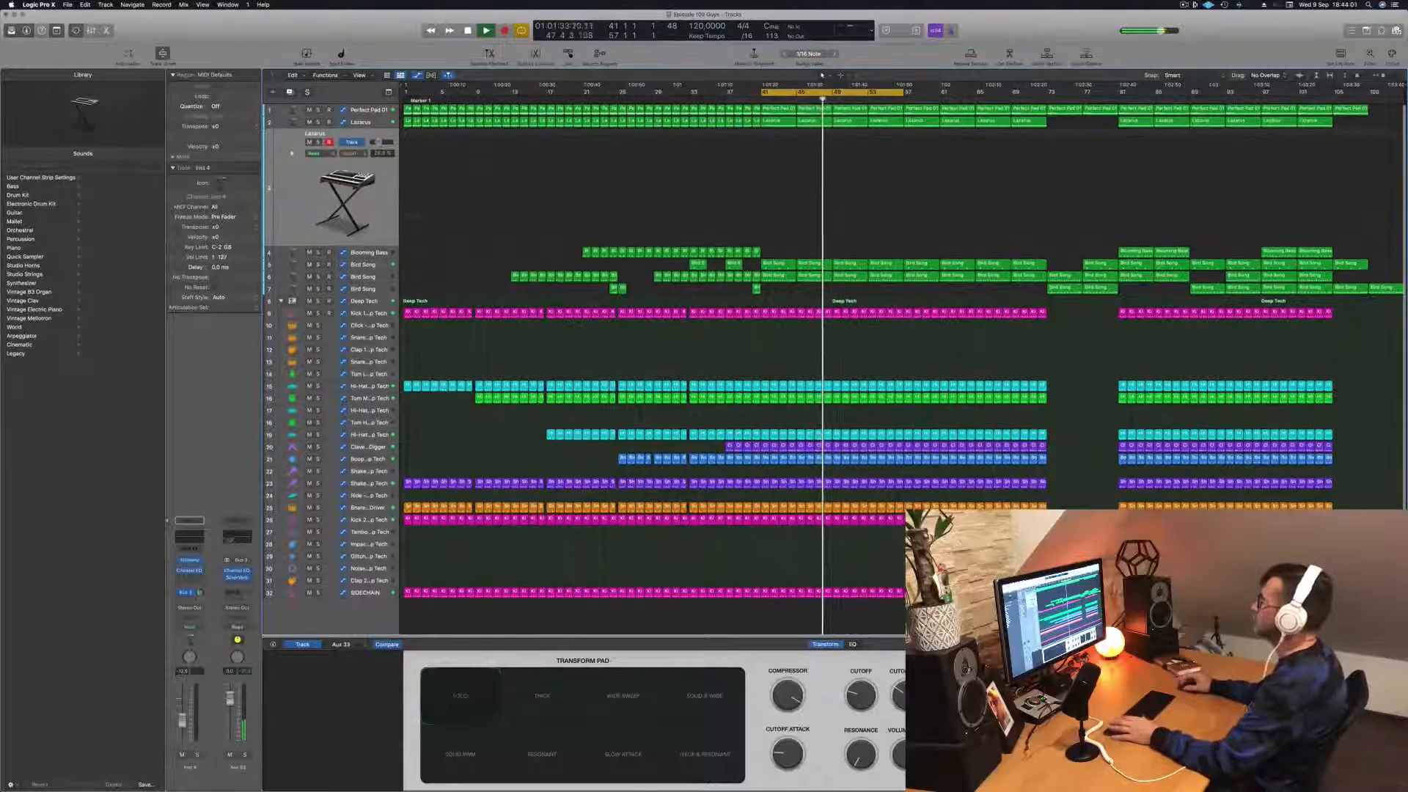
key(Up)
key(Up)
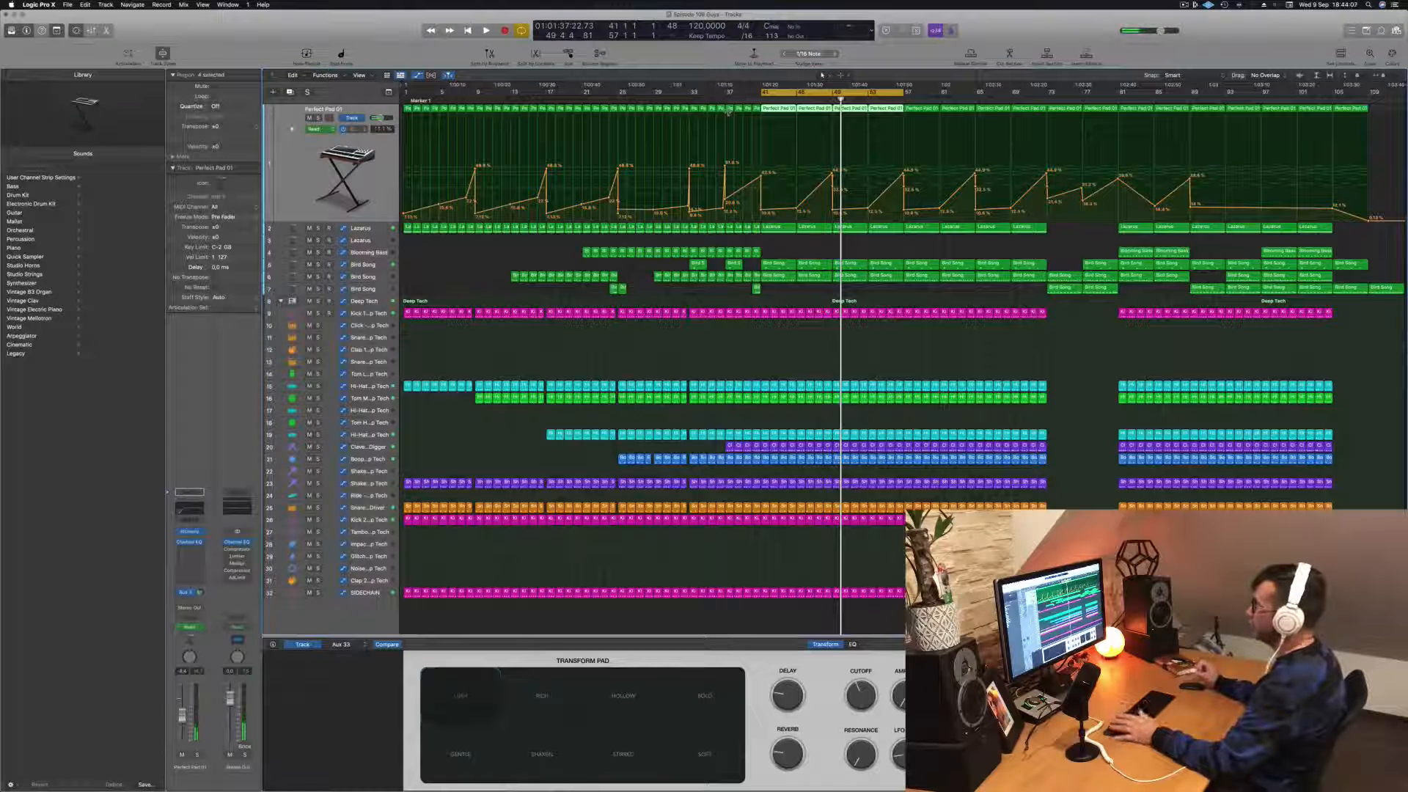
key(space)
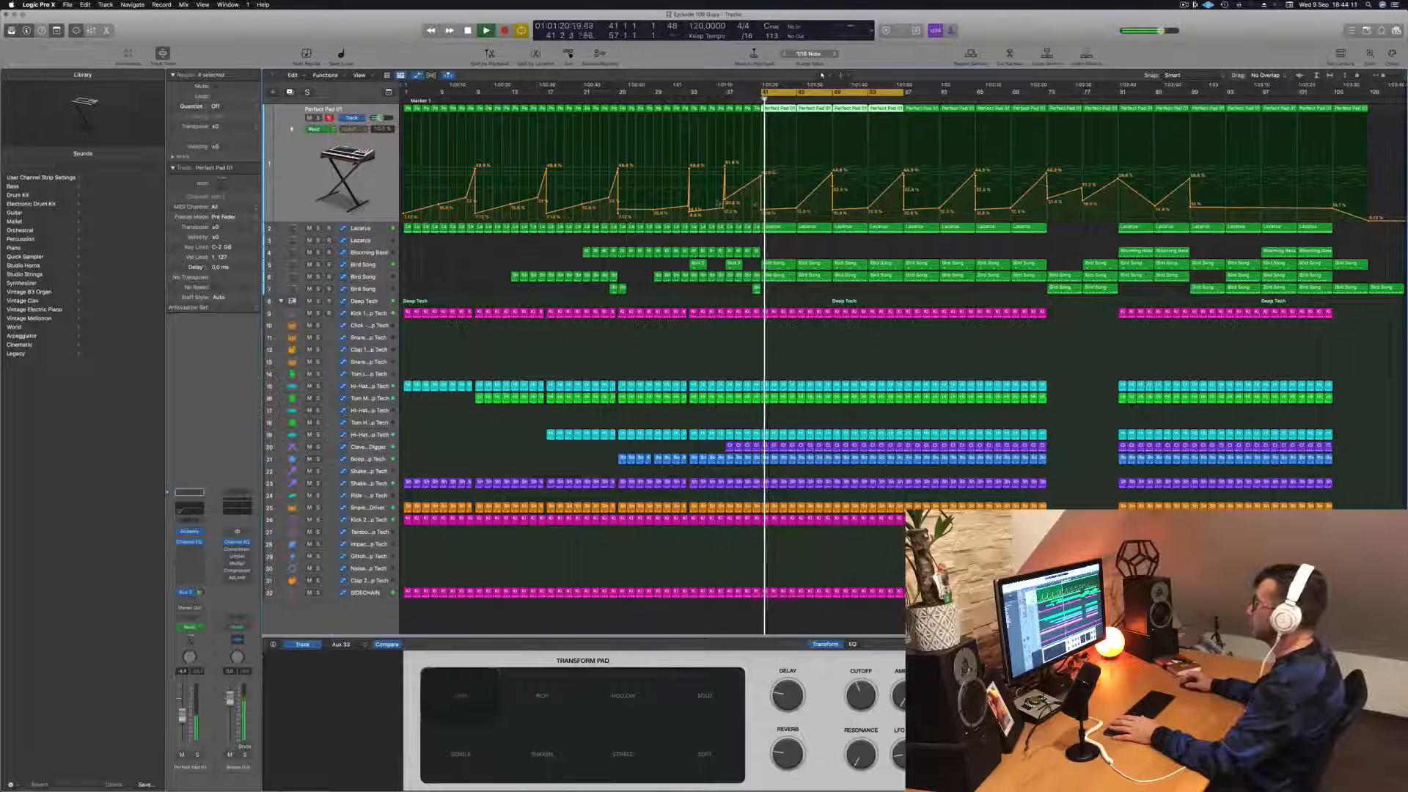
Step: Reshape the original Lazarus track's automation so it dips between bars 41 and 49, lowering the points around bars 45 and 49
key(Down)
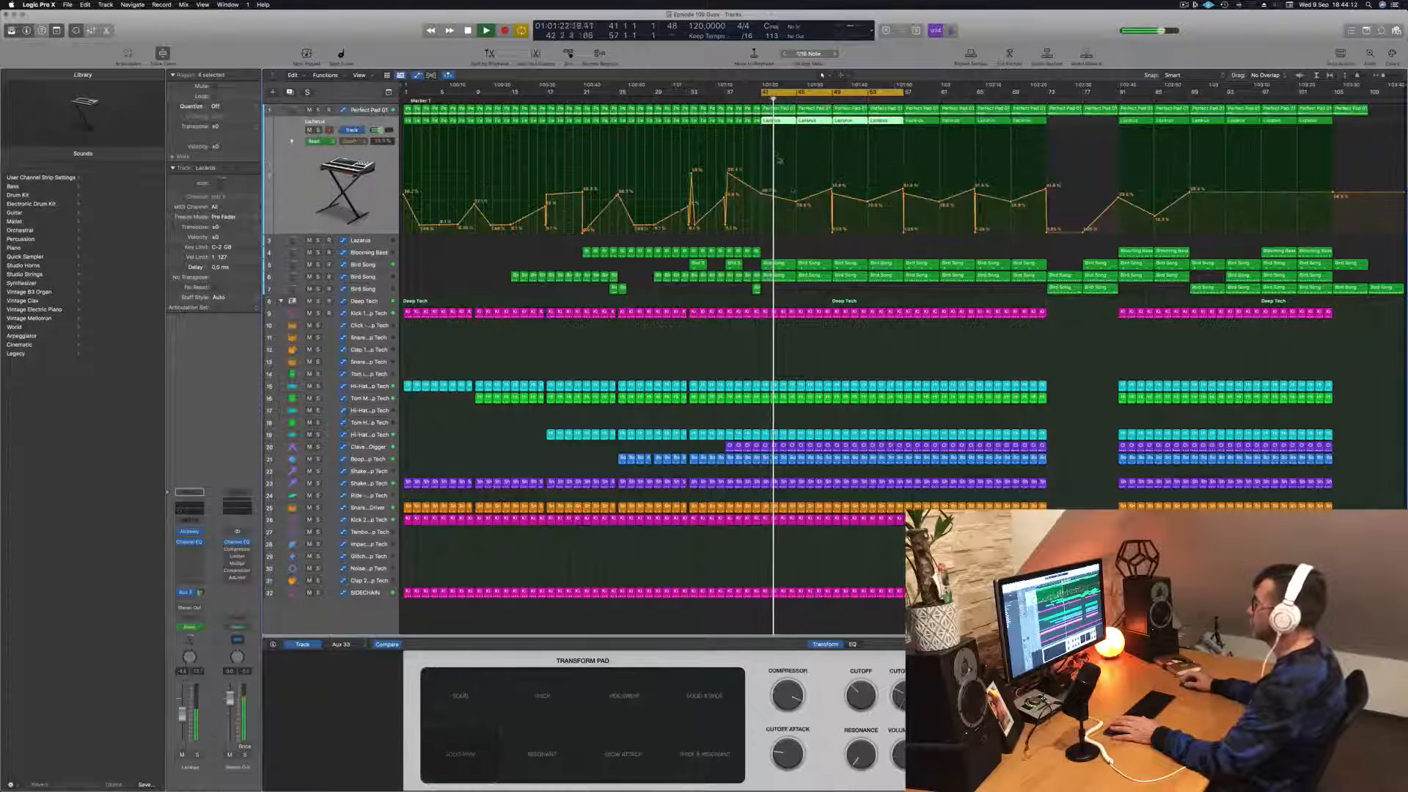
drag(797, 203, 832, 222)
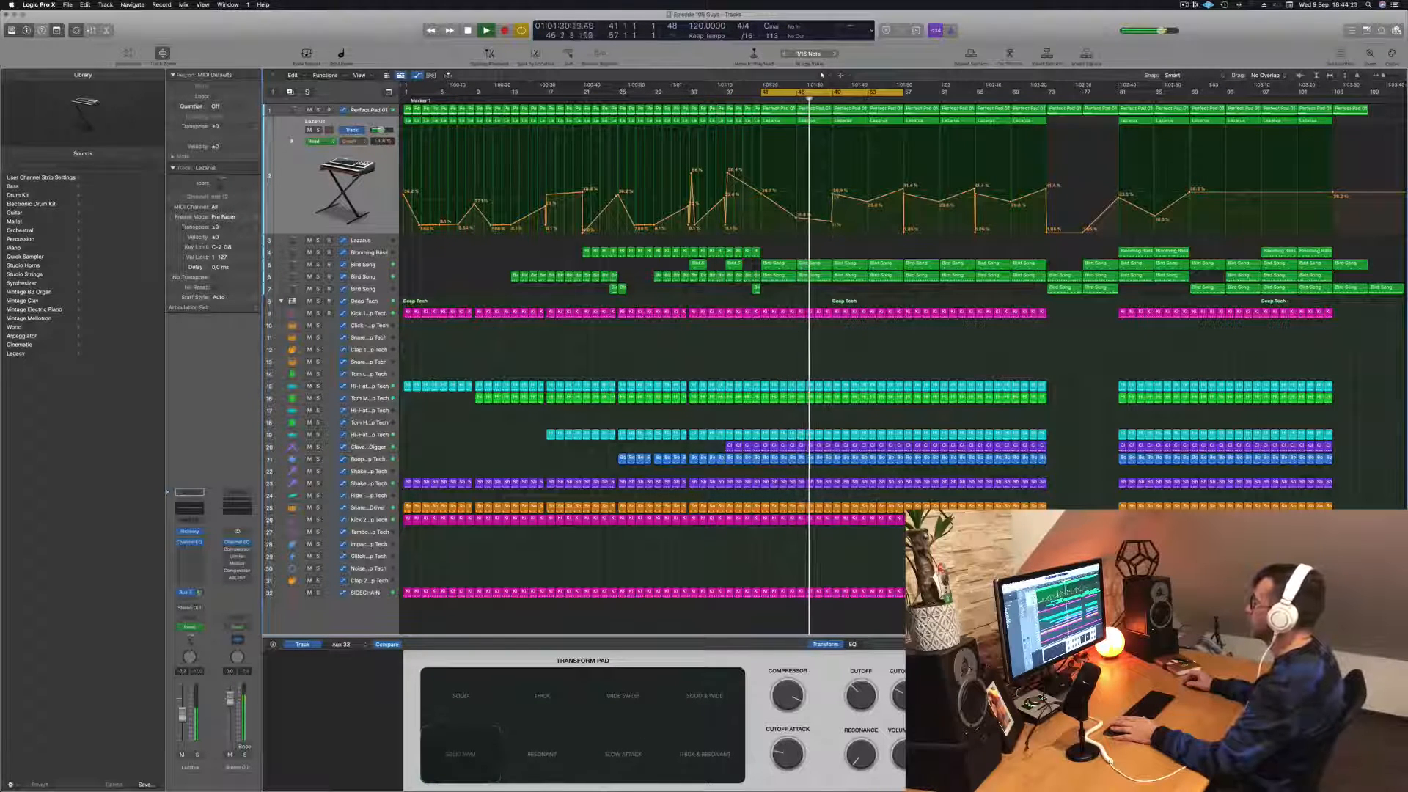
drag(835, 196, 834, 221)
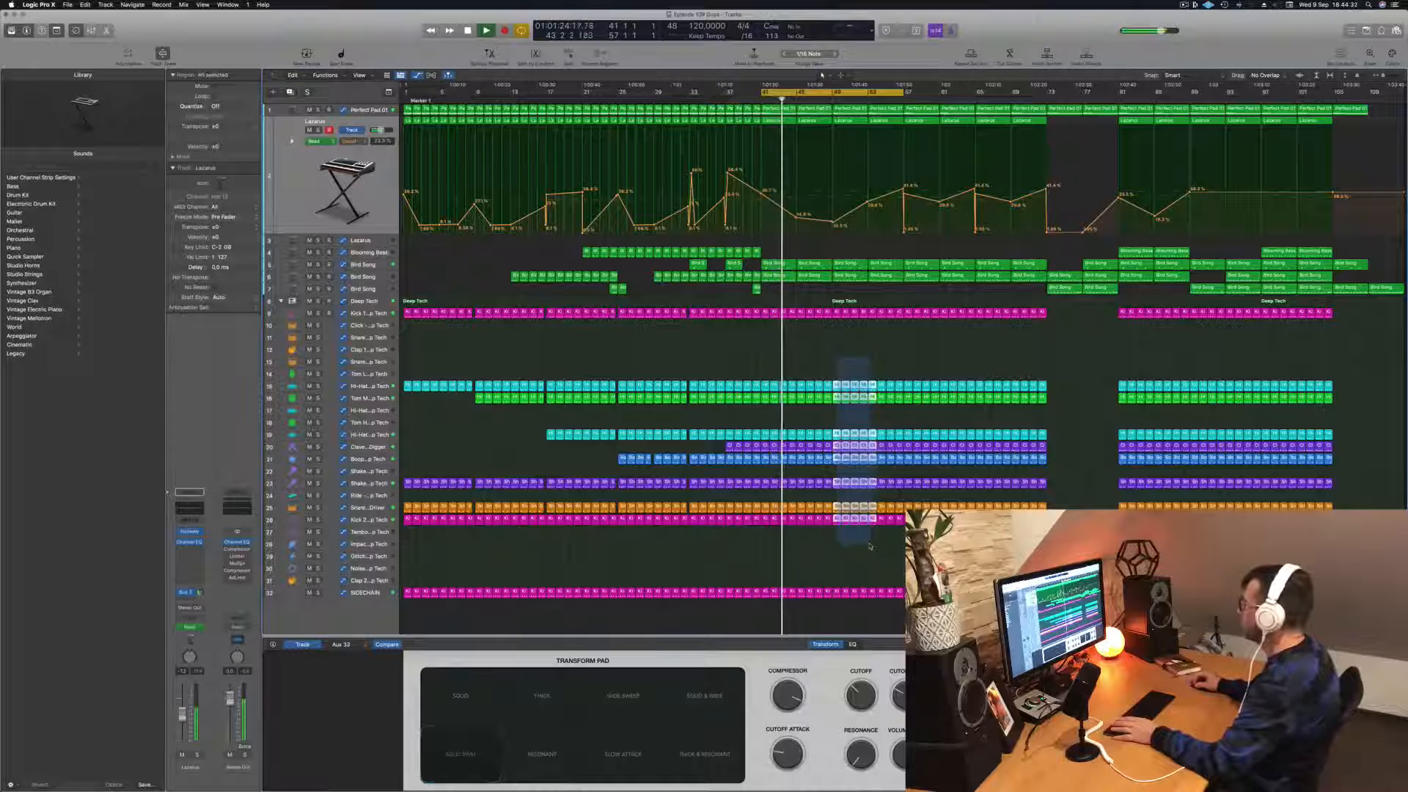
Step: Delete the percussion regions between bars 49 and 57, keeping the main kick and sidechain, and view the Perfect Pad 01 automation
drag(885, 546, 901, 545)
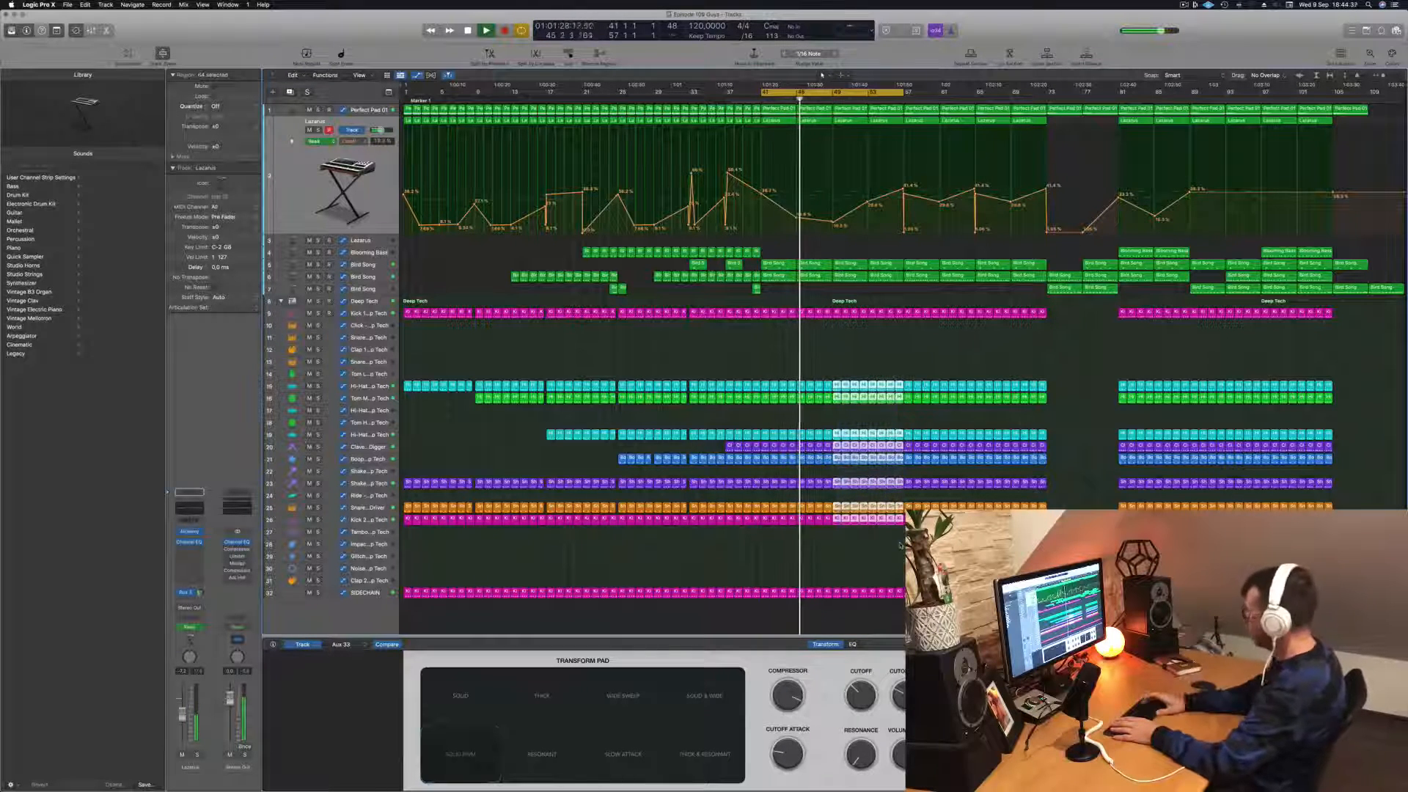
key(Delete)
scroll(897, 297, up, 5)
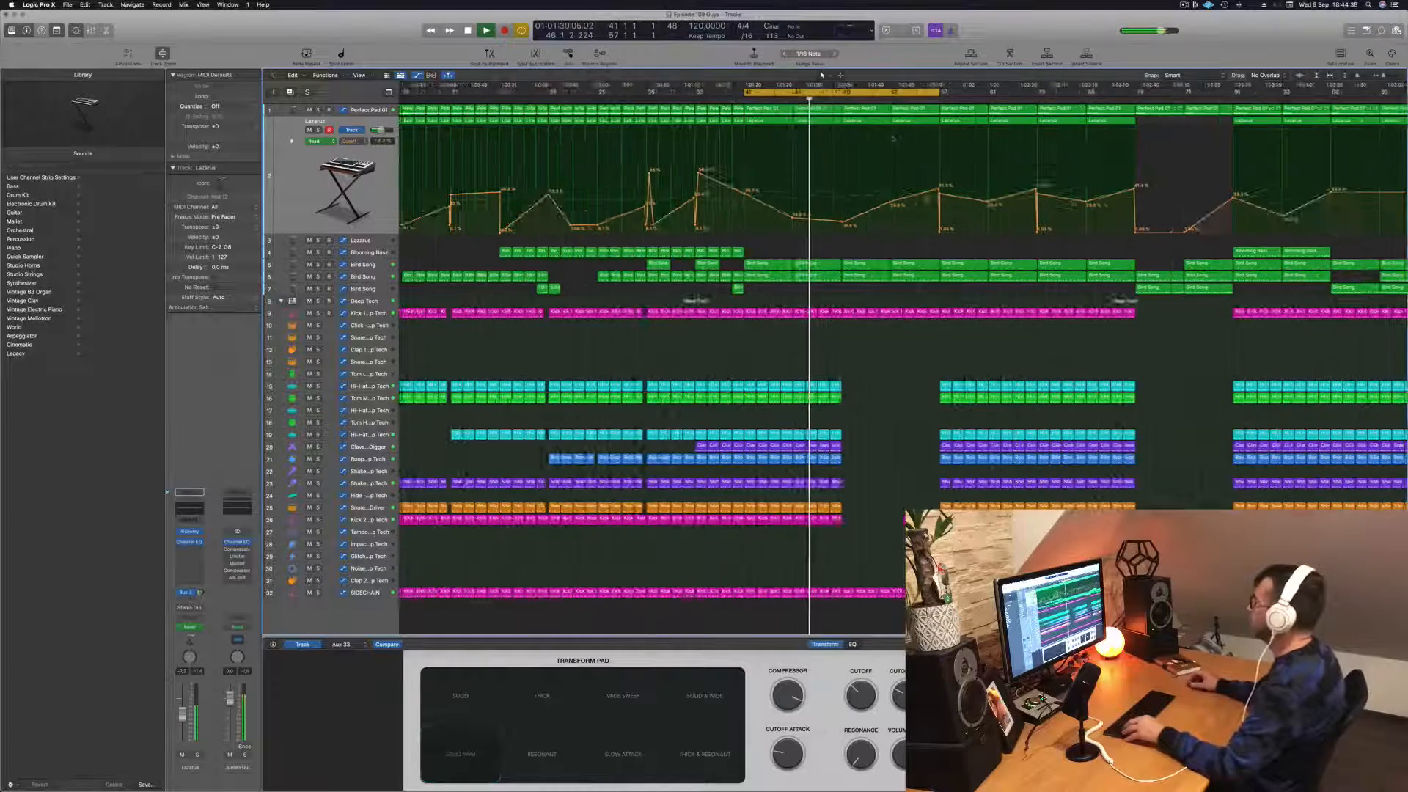
click(360, 110)
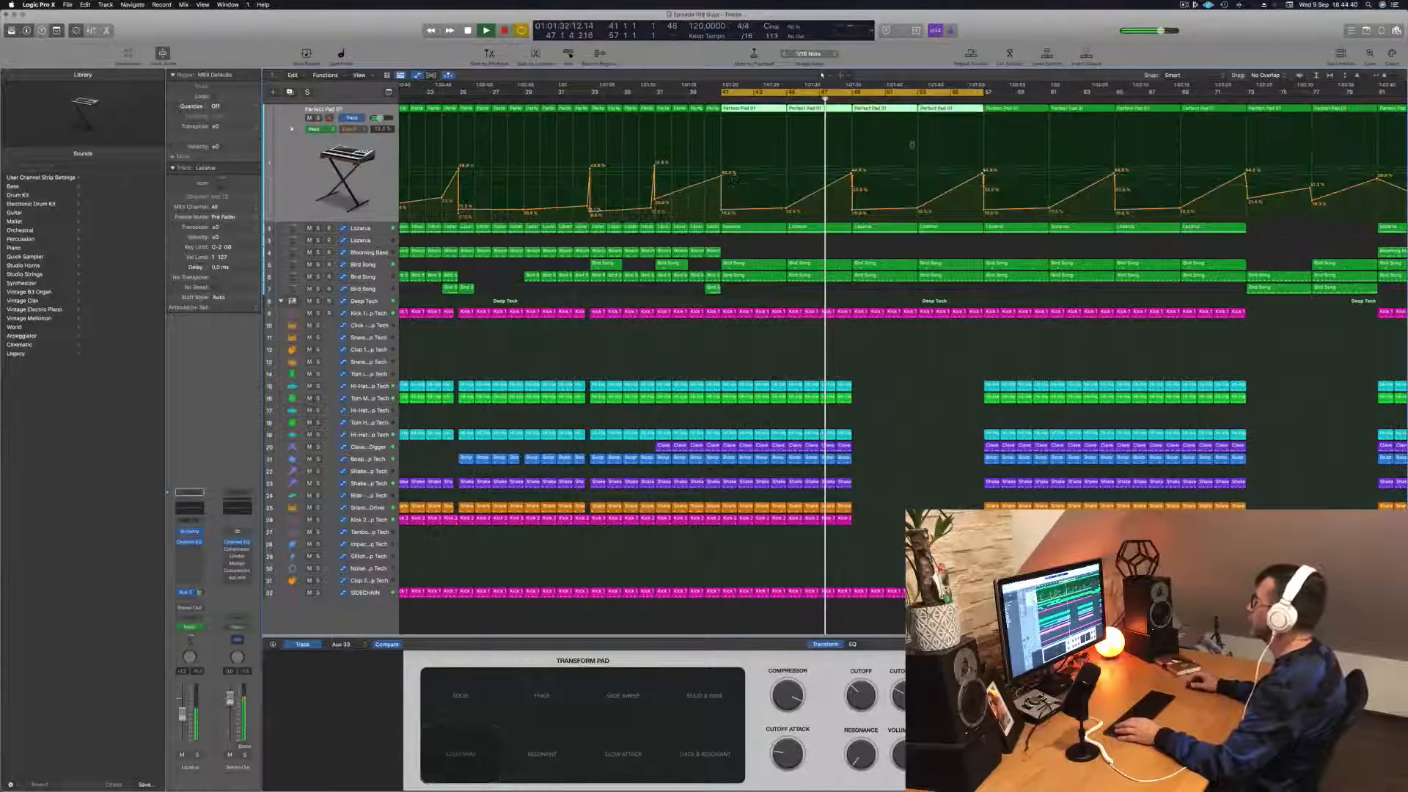
scroll(867, 227, down, 6)
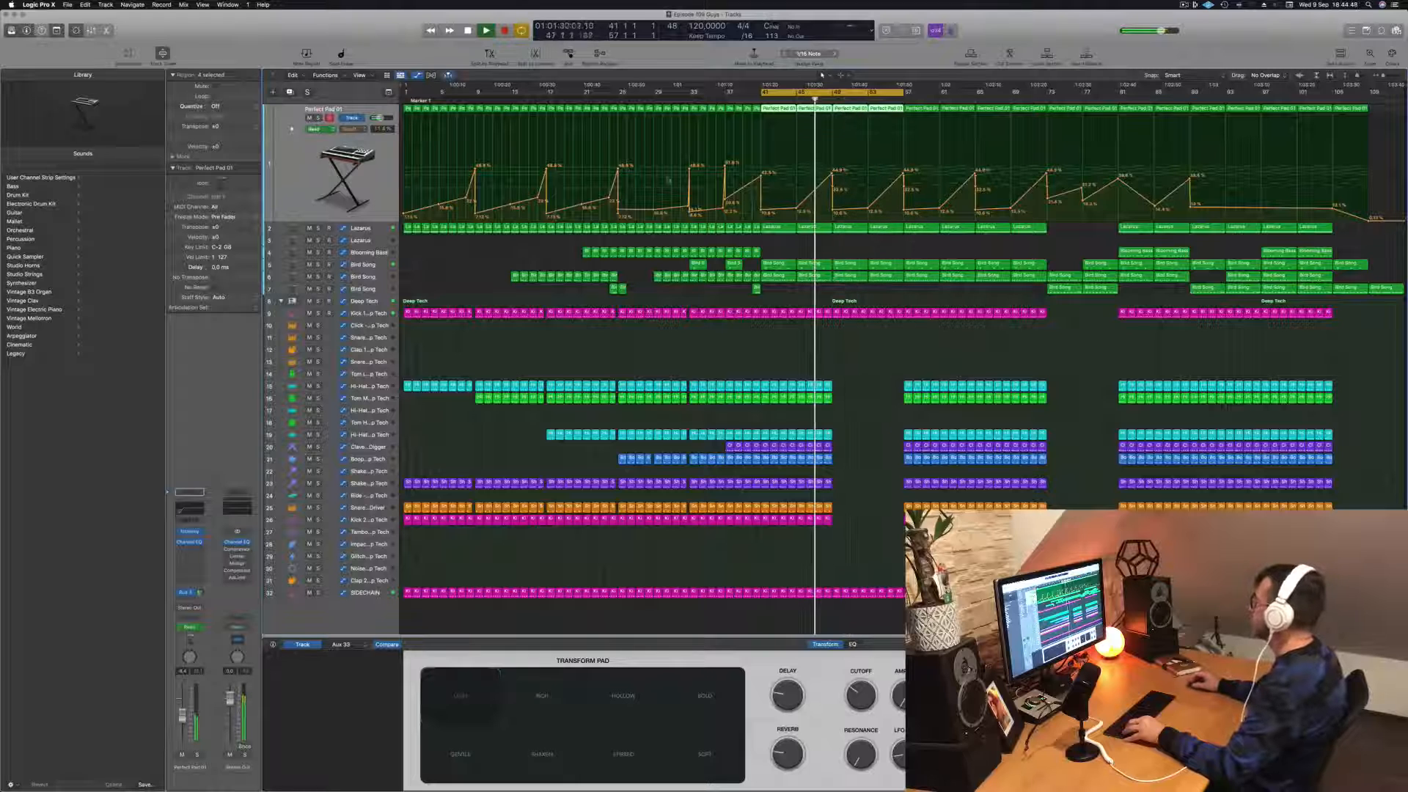
Step: Copy the two Blooming Bass regions from around bar 81 to bars 49–57 and replay from just before bar 49
drag(1135, 251, 886, 256)
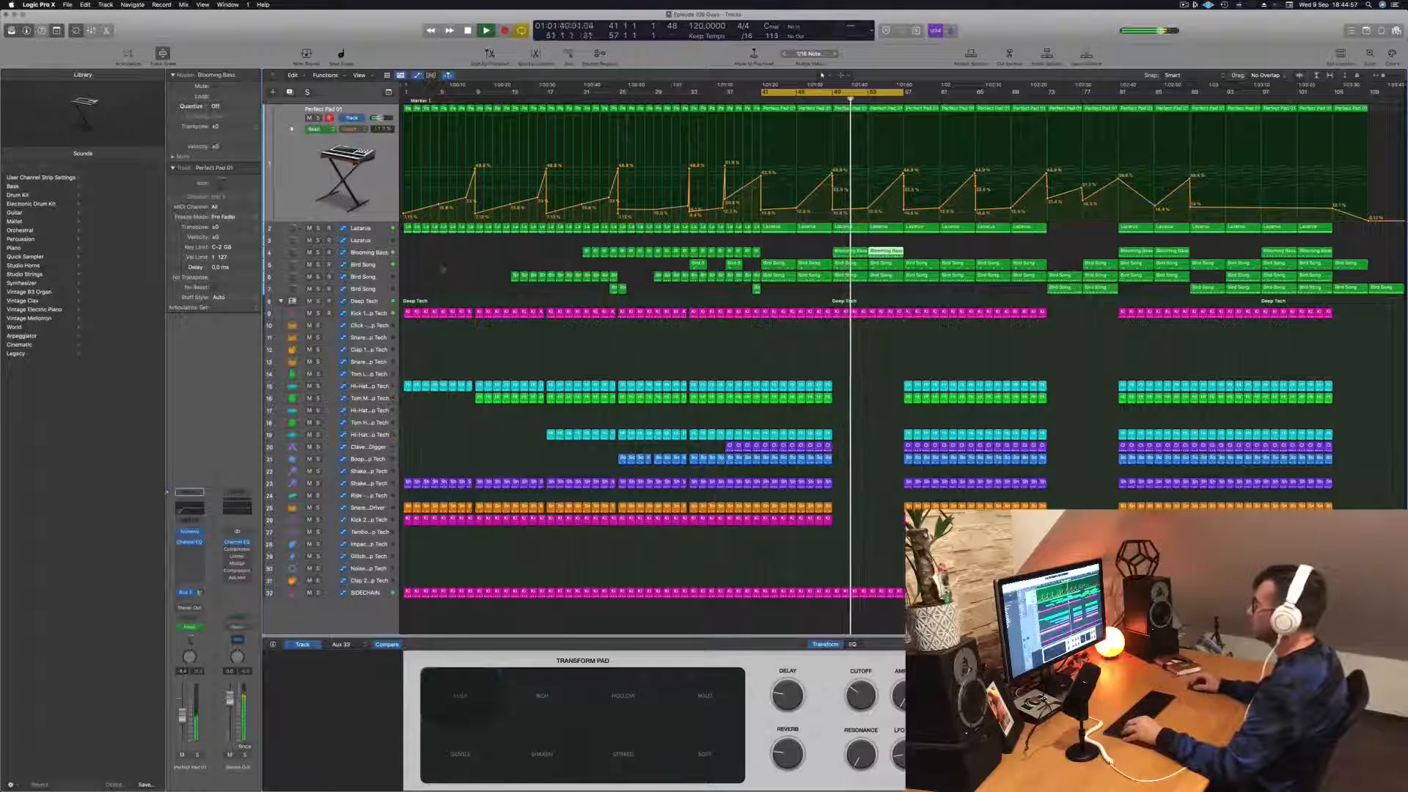
click(372, 253)
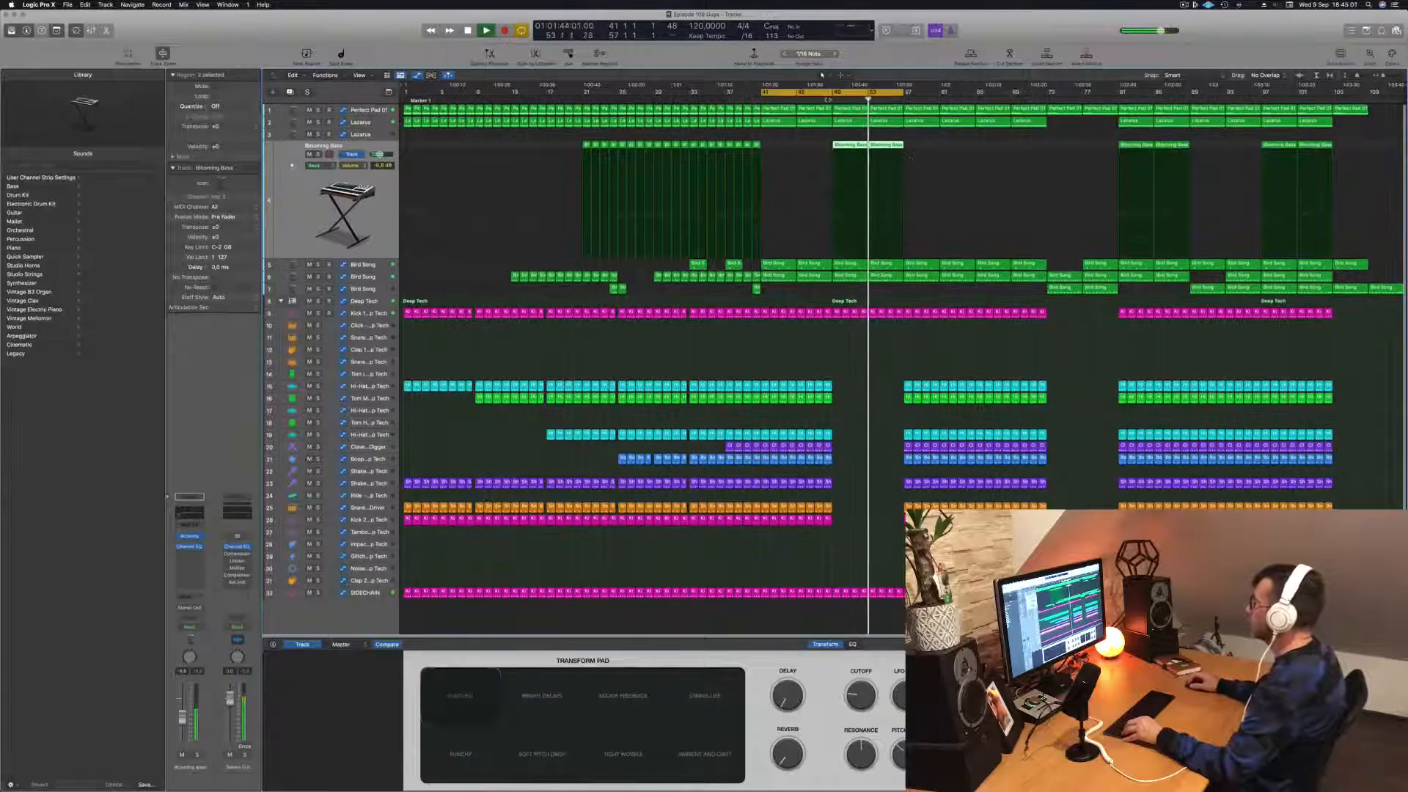
click(825, 89)
Step: Delete the two Bird Song regions between bars 49 and 57 on the second Bird Song track and restart the cycle playback
click(372, 277)
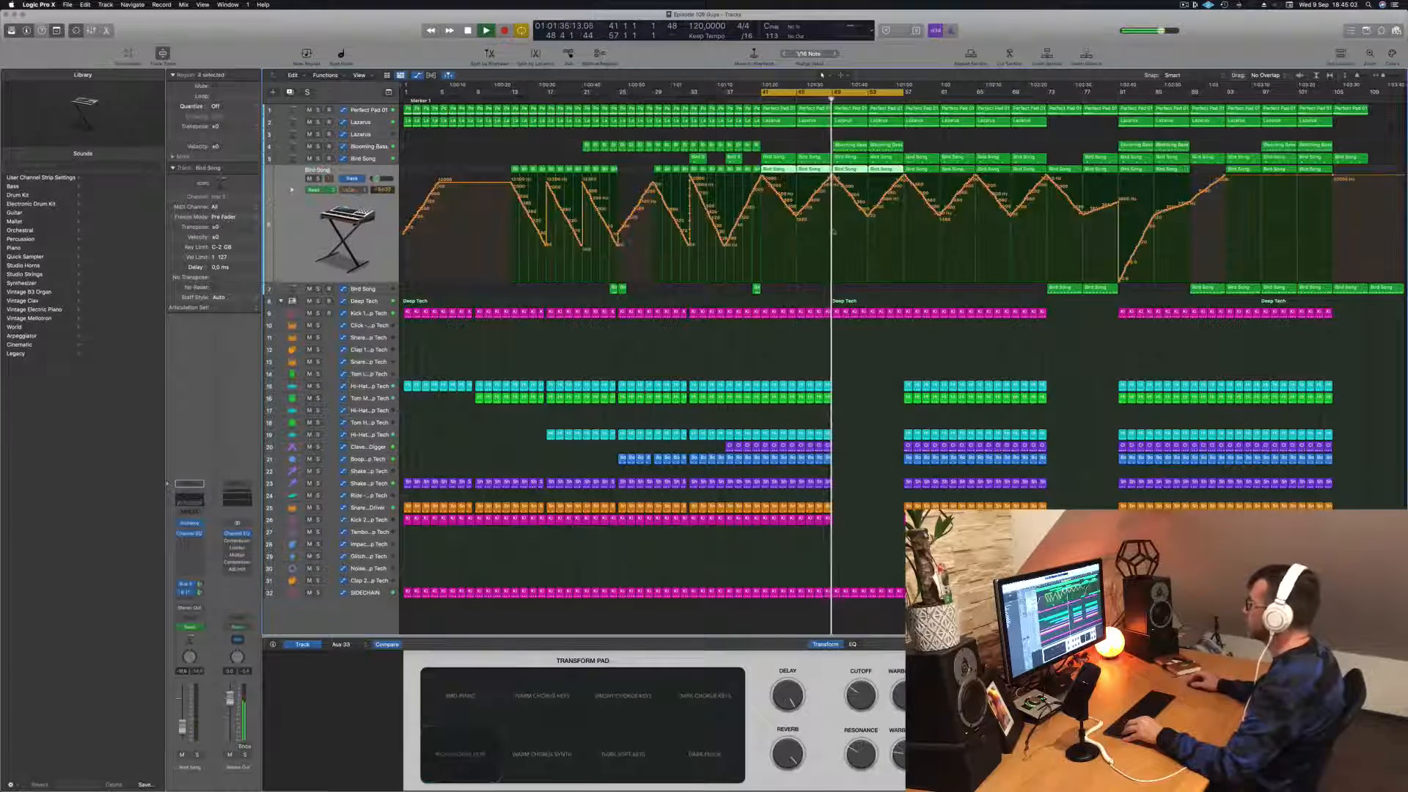
click(847, 170)
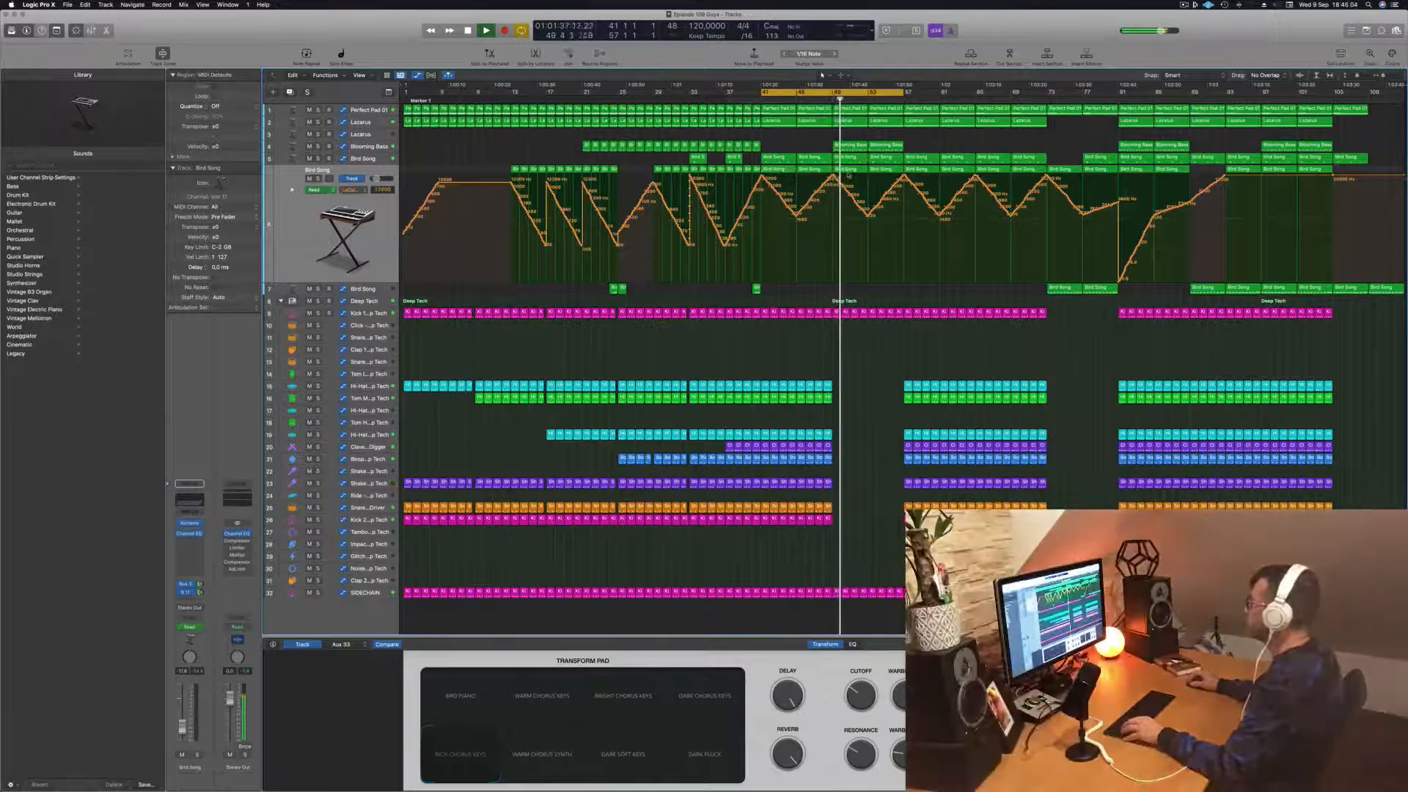
key(Return)
key(BackSpace)
click(885, 170)
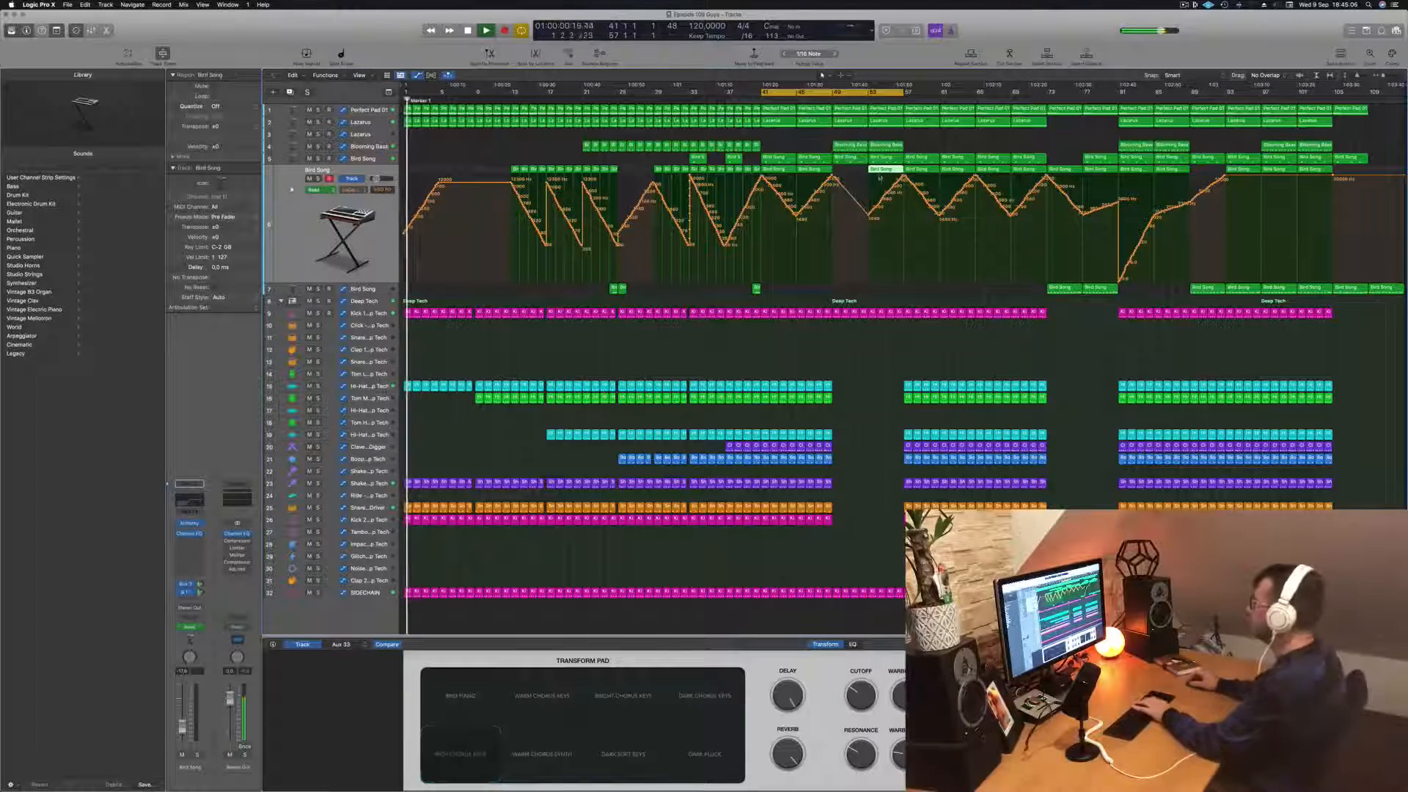
key(BackSpace)
key(space)
key(space)
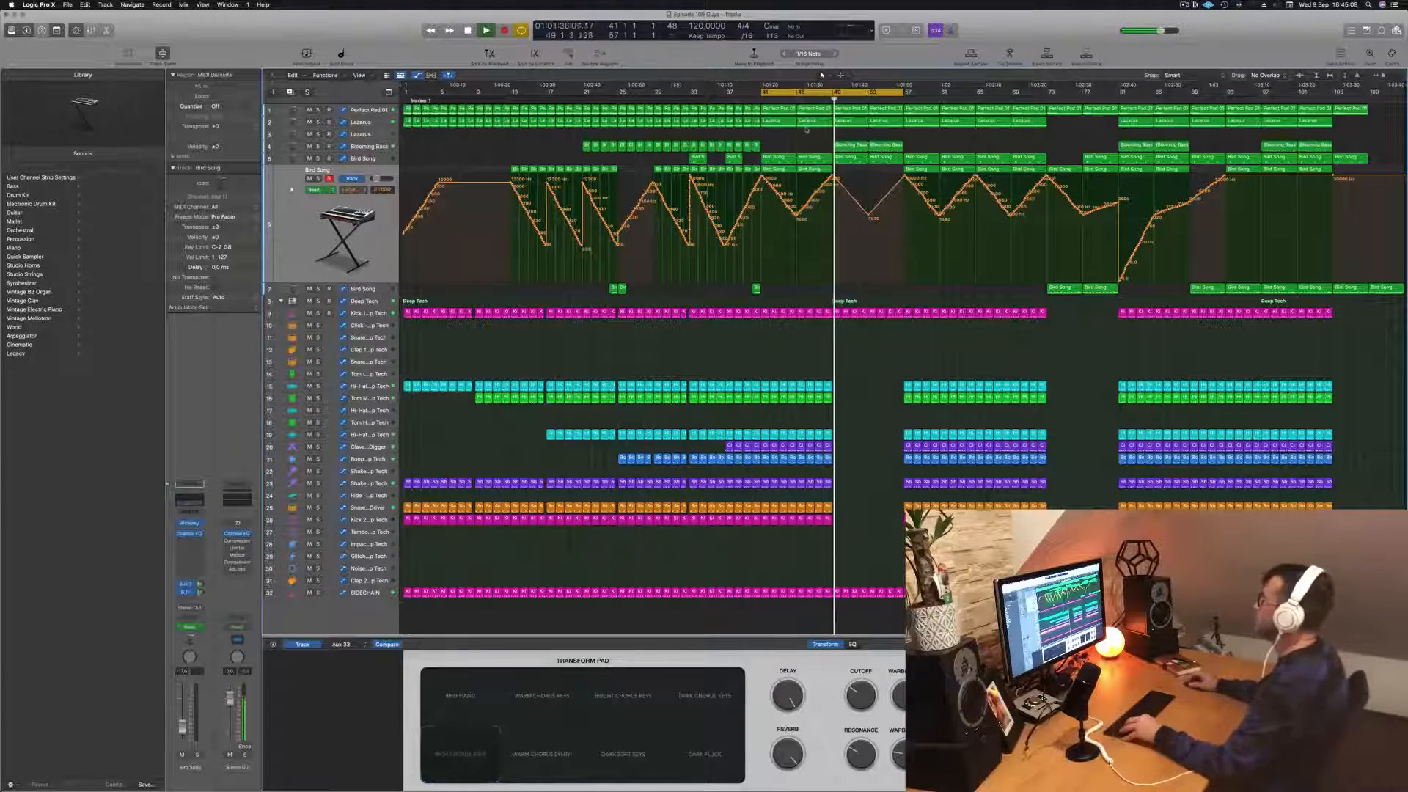
Step: Lower the original Lazarus track's automation around bar 53, remove its peak at bar 57, and save the project
scroll(880, 349, down, 3)
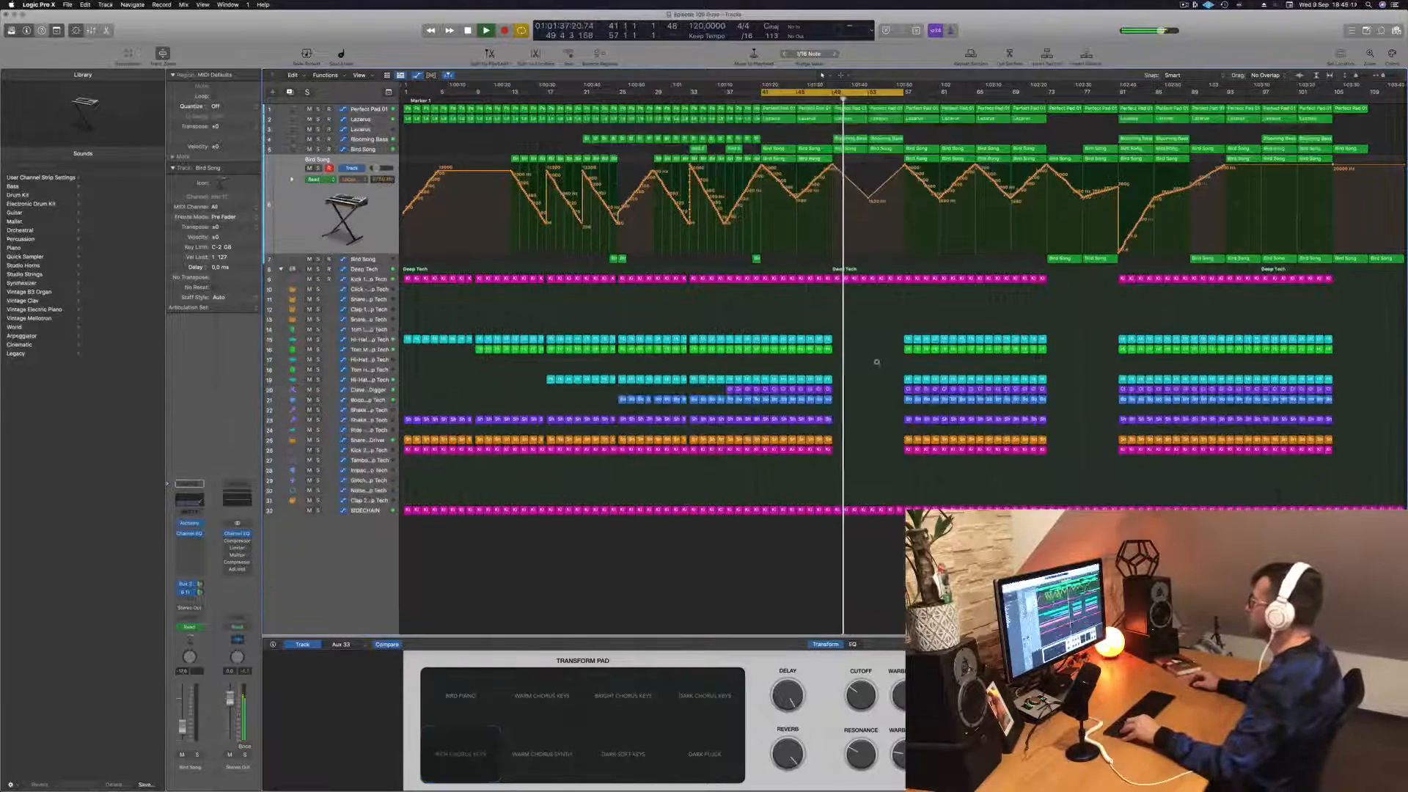
scroll(907, 231, down, 3)
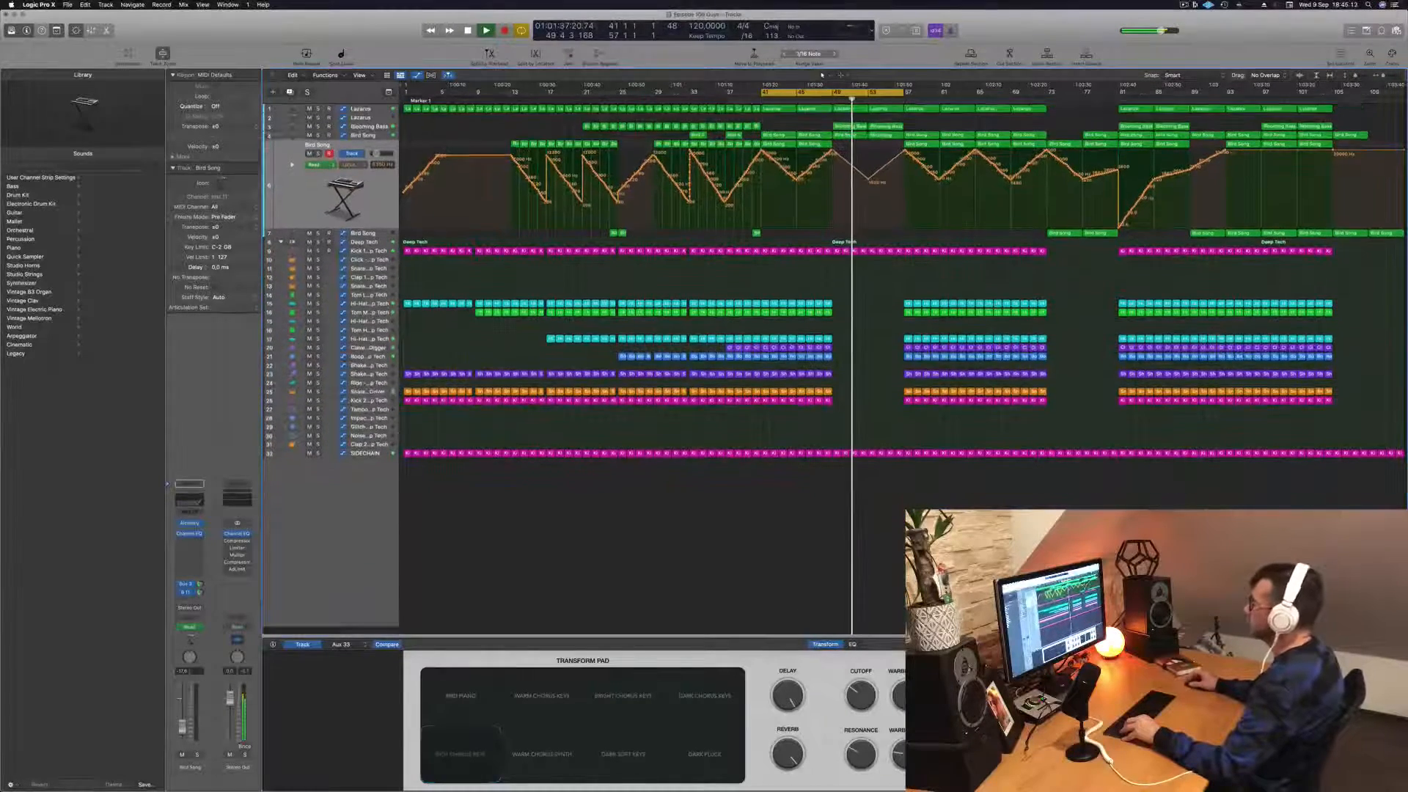
click(378, 119)
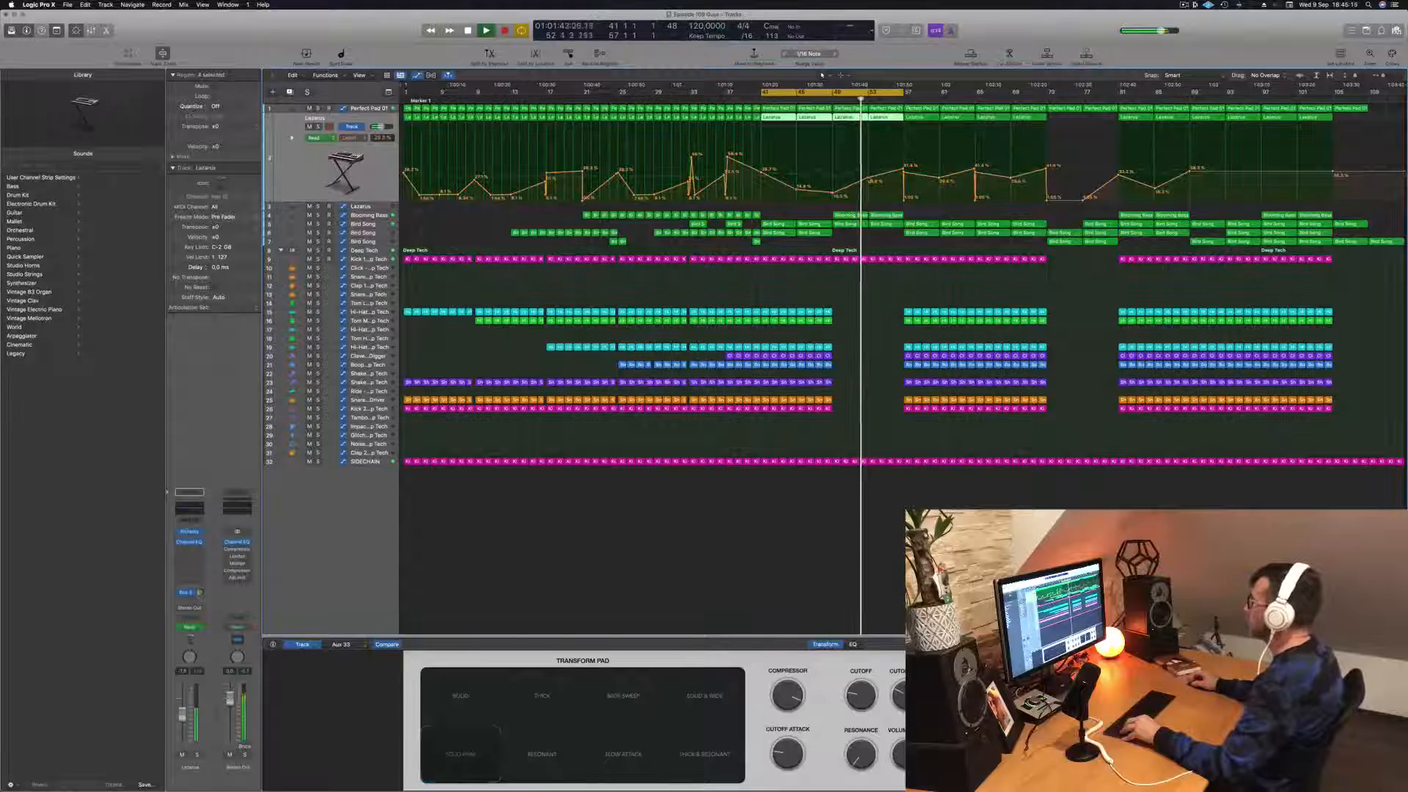
drag(867, 180, 904, 173)
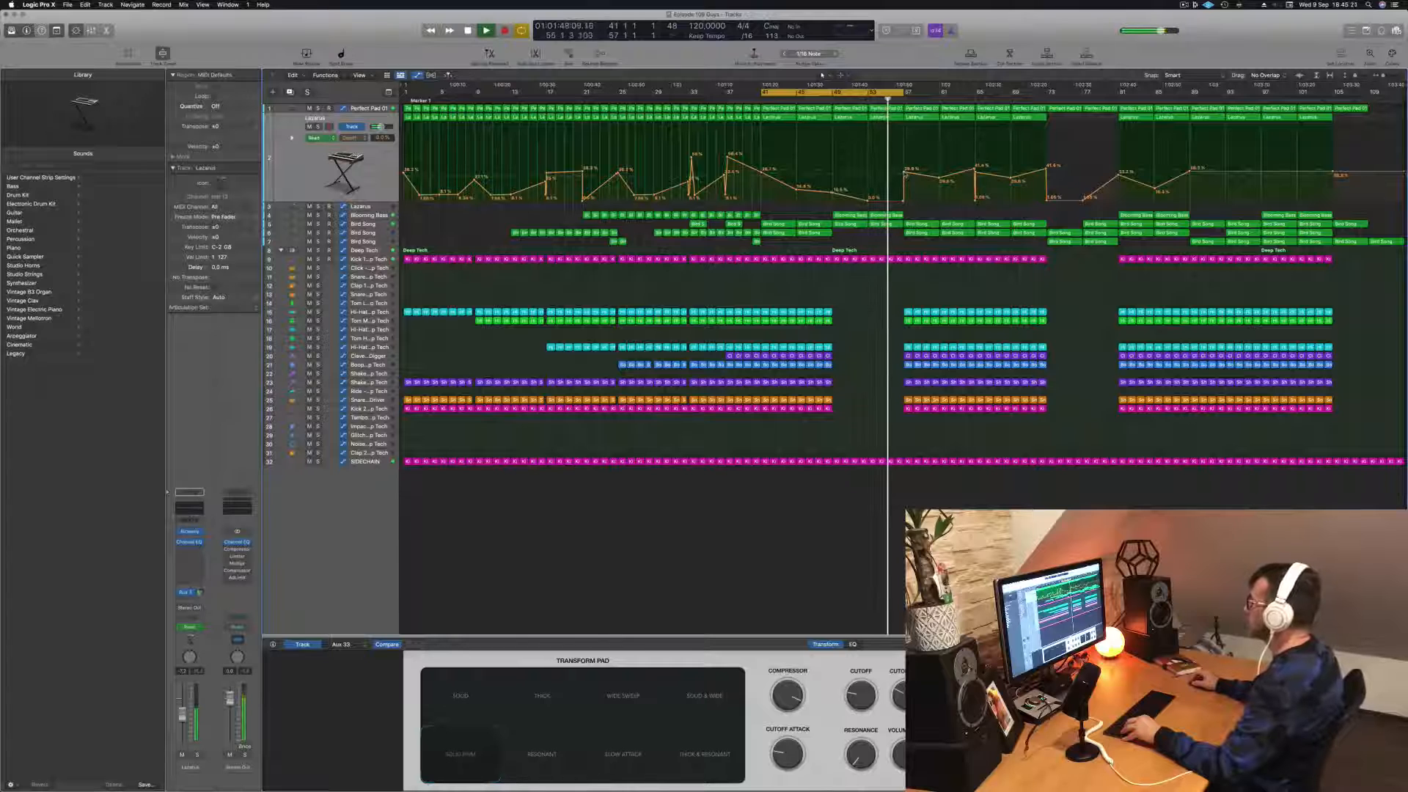
click(904, 175)
double_click(904, 175)
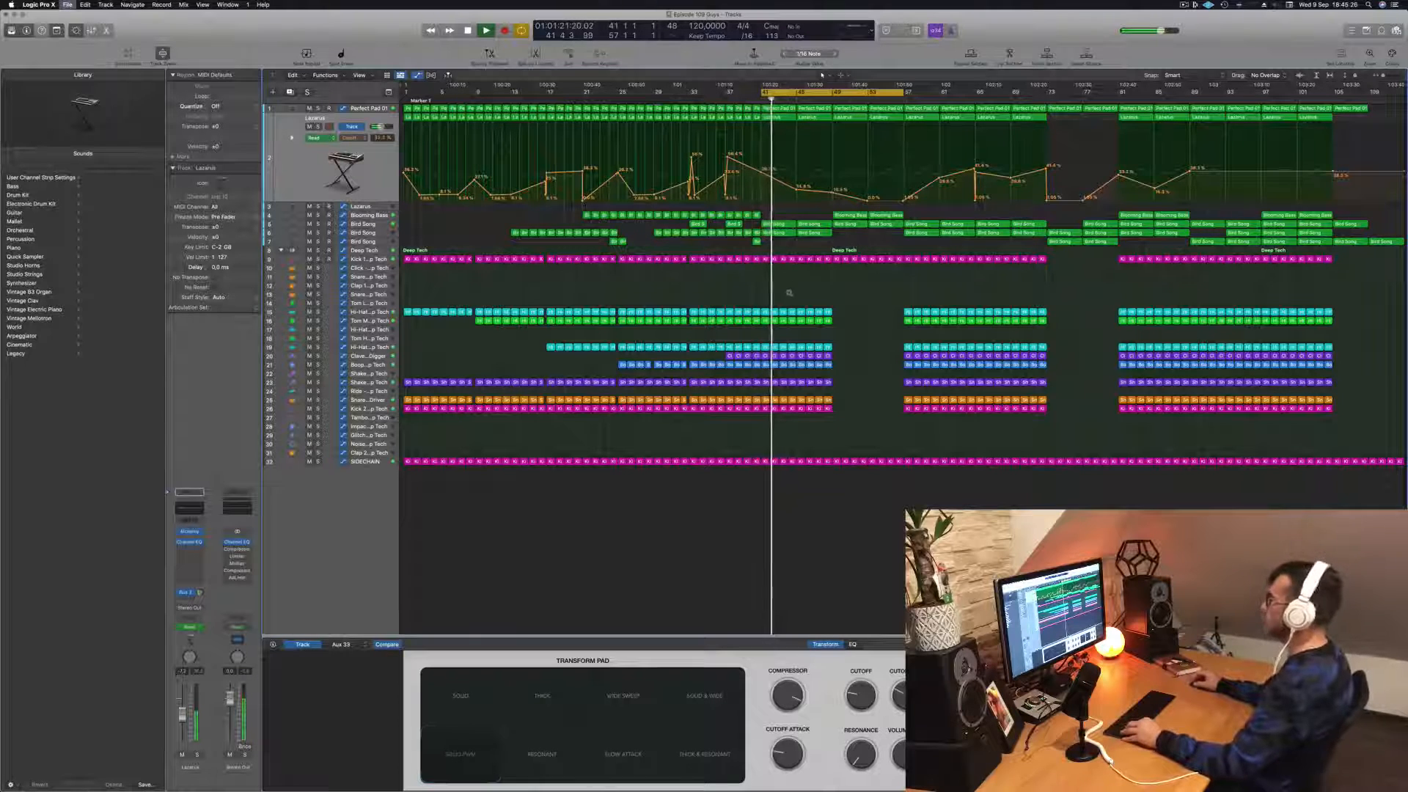
key(super+s)
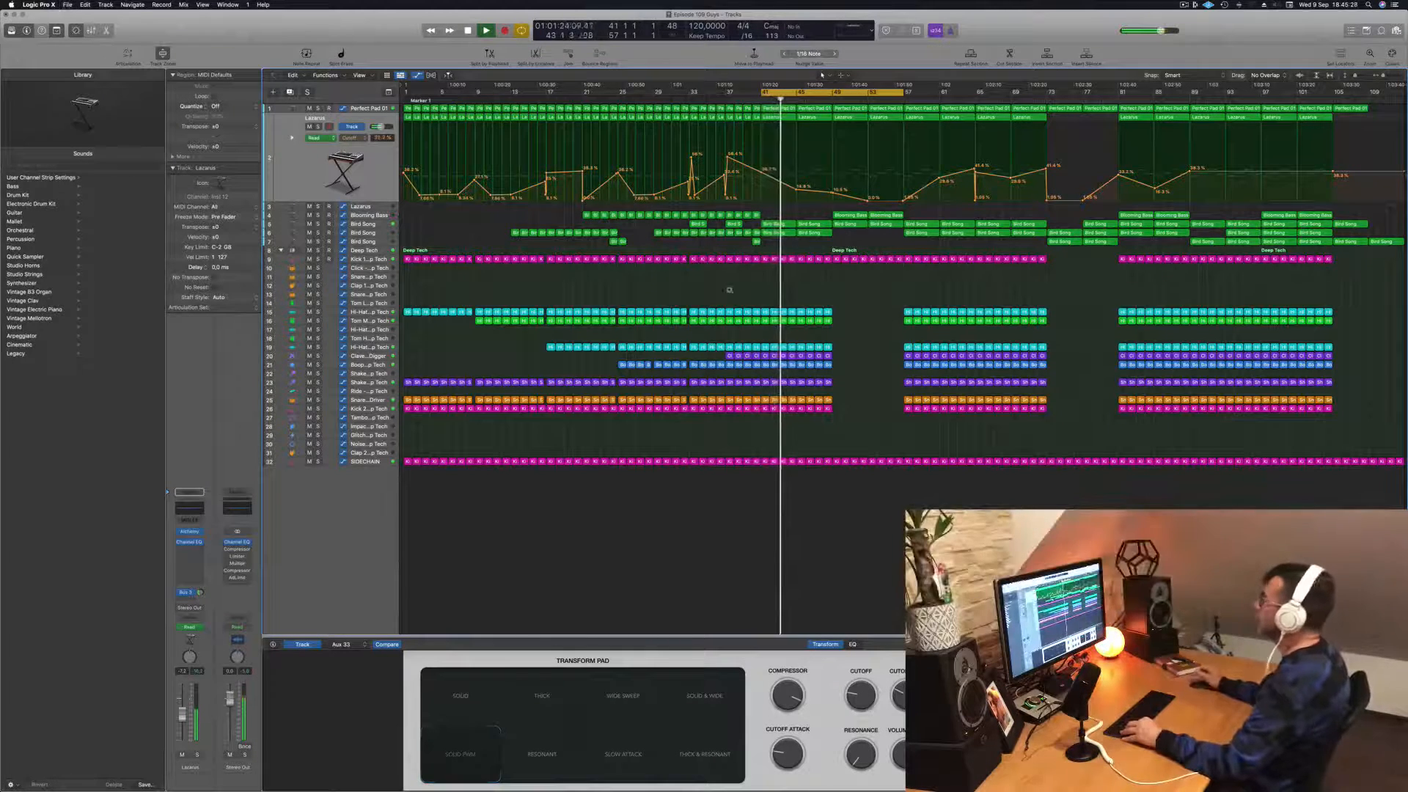
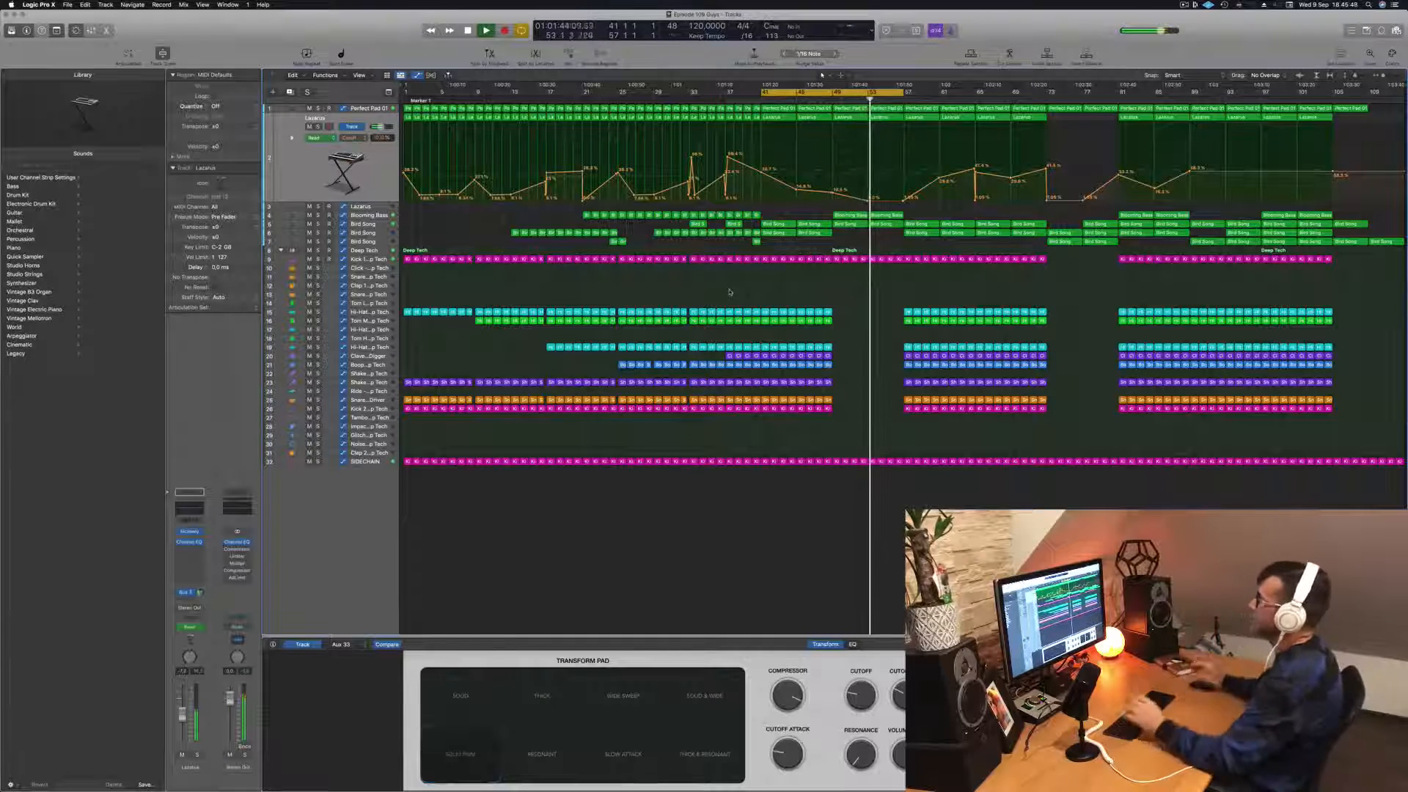
Step: Delete the last main kick region just before bar 57, leaving a short gap ahead of the drop
key(super+Right)
key(super+Right)
key(super+Right)
key(super+Right)
key(super+Right)
key(super+Right)
key(super+Right)
key(super+Right)
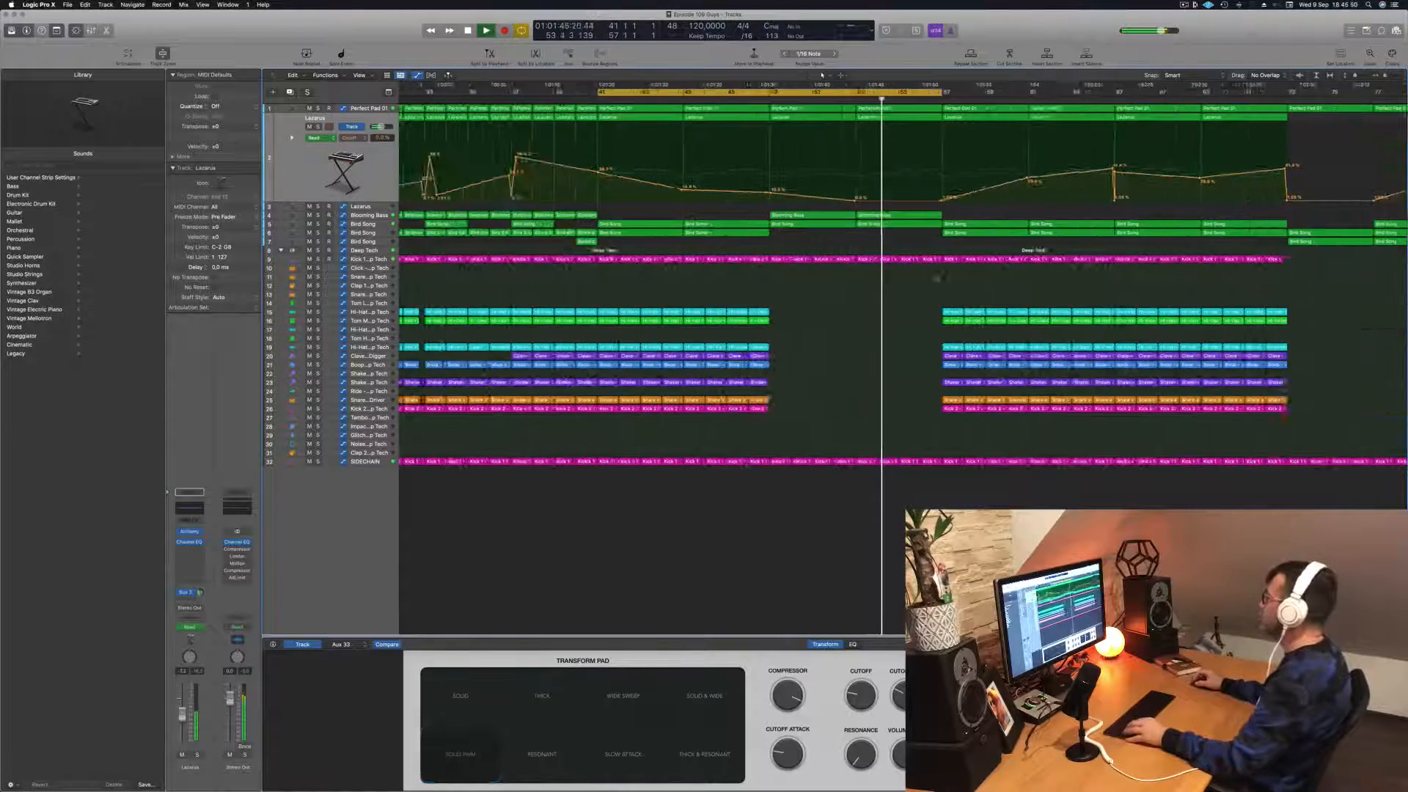
drag(972, 258, 986, 259)
key(Delete)
key(super+Left)
key(super+Left)
key(super+Left)
key(super+Left)
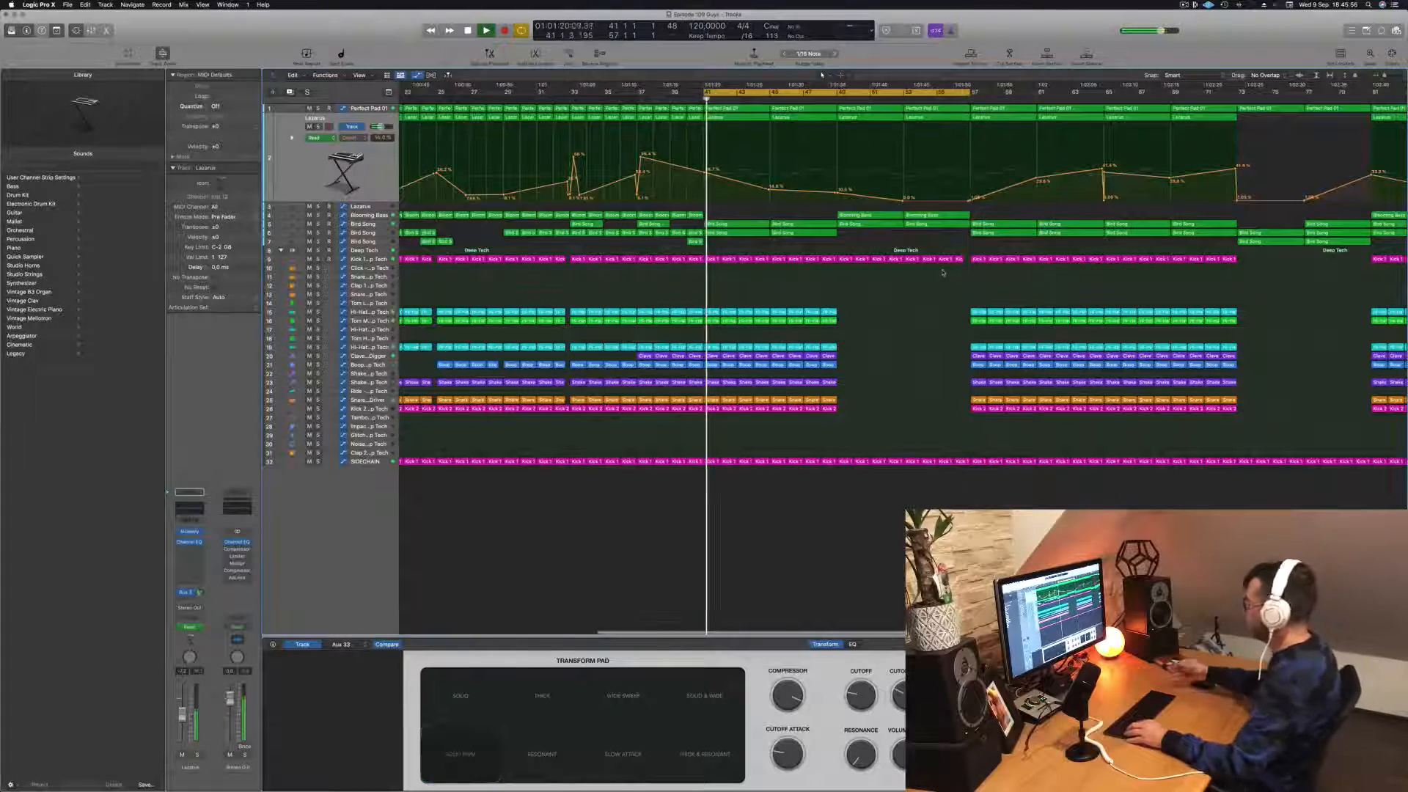
key(super+Left)
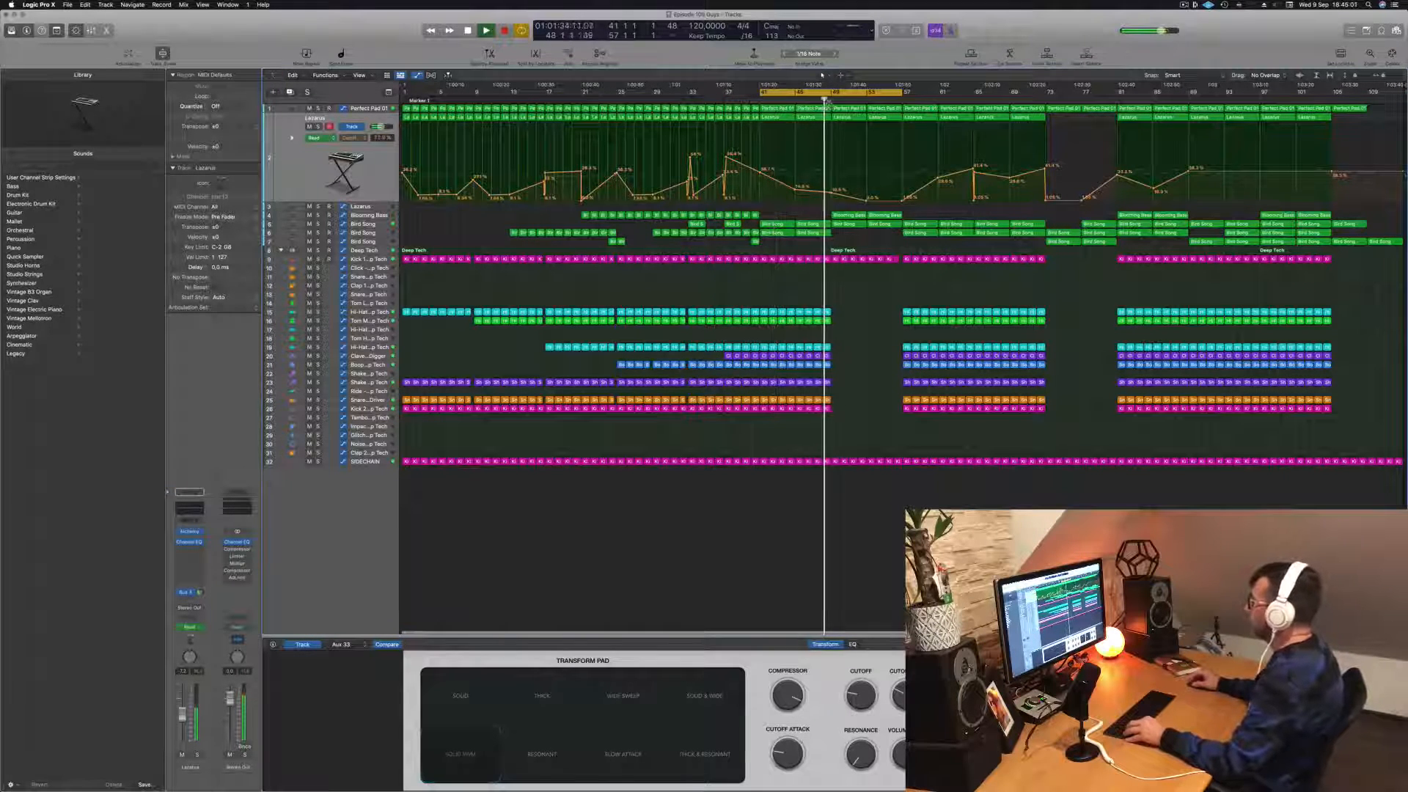
Step: Copy the two Blooming Bass regions from bars 49–57 to bars 57–65 and extend the cycle range to bar 73
mouse_move(923, 212)
mouse_down()
mouse_move(845, 217)
mouse_move(915, 220)
mouse_up()
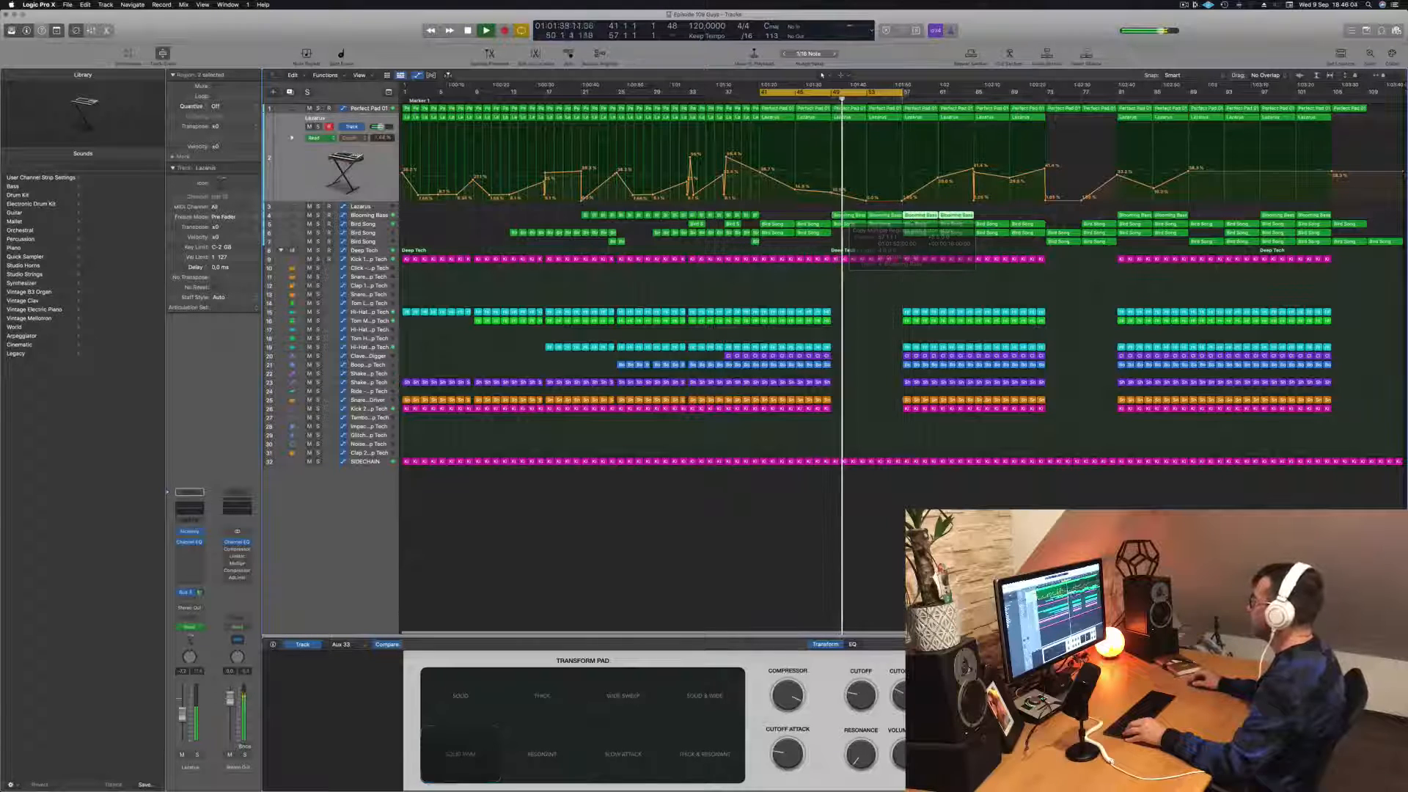
drag(902, 92, 1046, 100)
Step: Shorten all notes of the Perfect Pad 01 region starting at bar 57 into short stabs
click(368, 109)
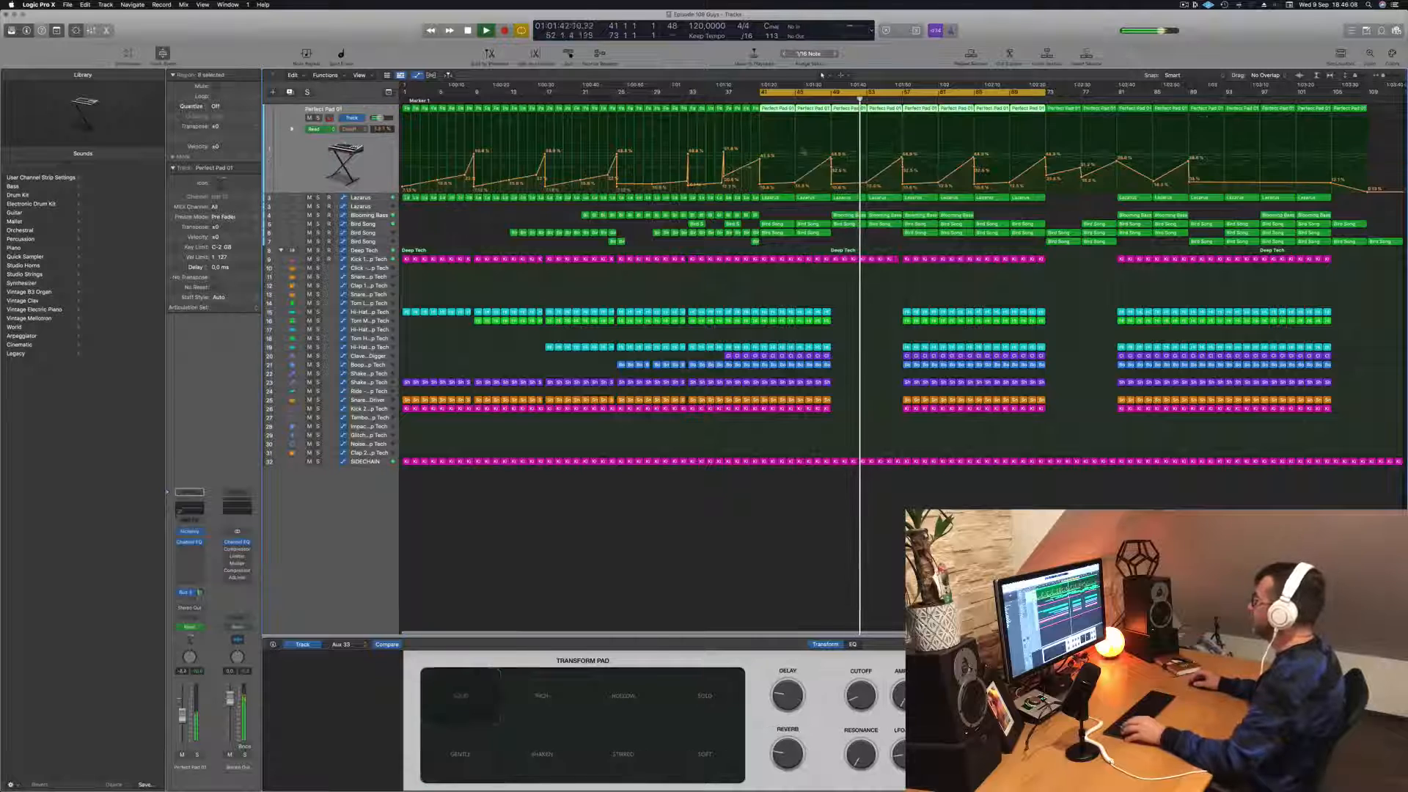
key(space)
click(859, 296)
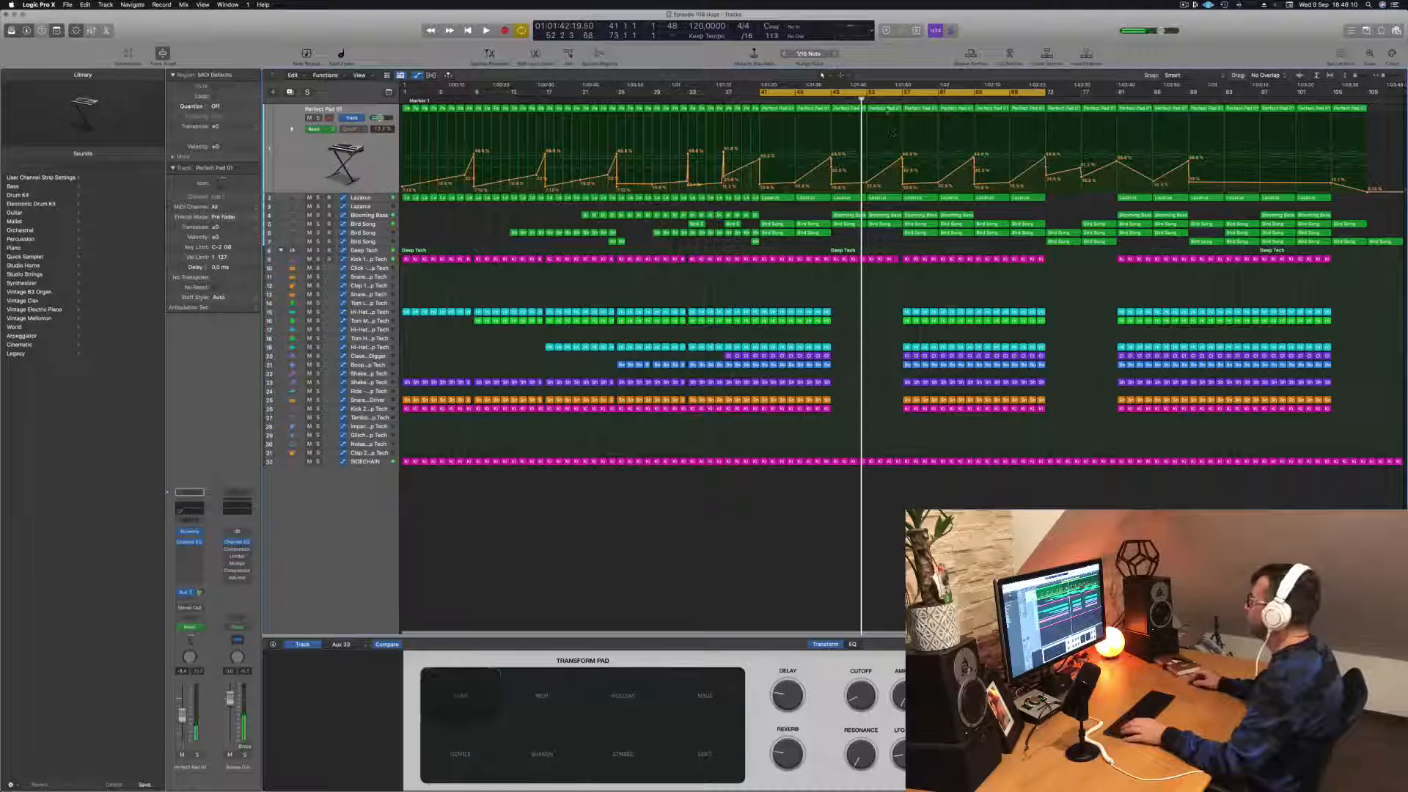
click(886, 109)
double_click(886, 109)
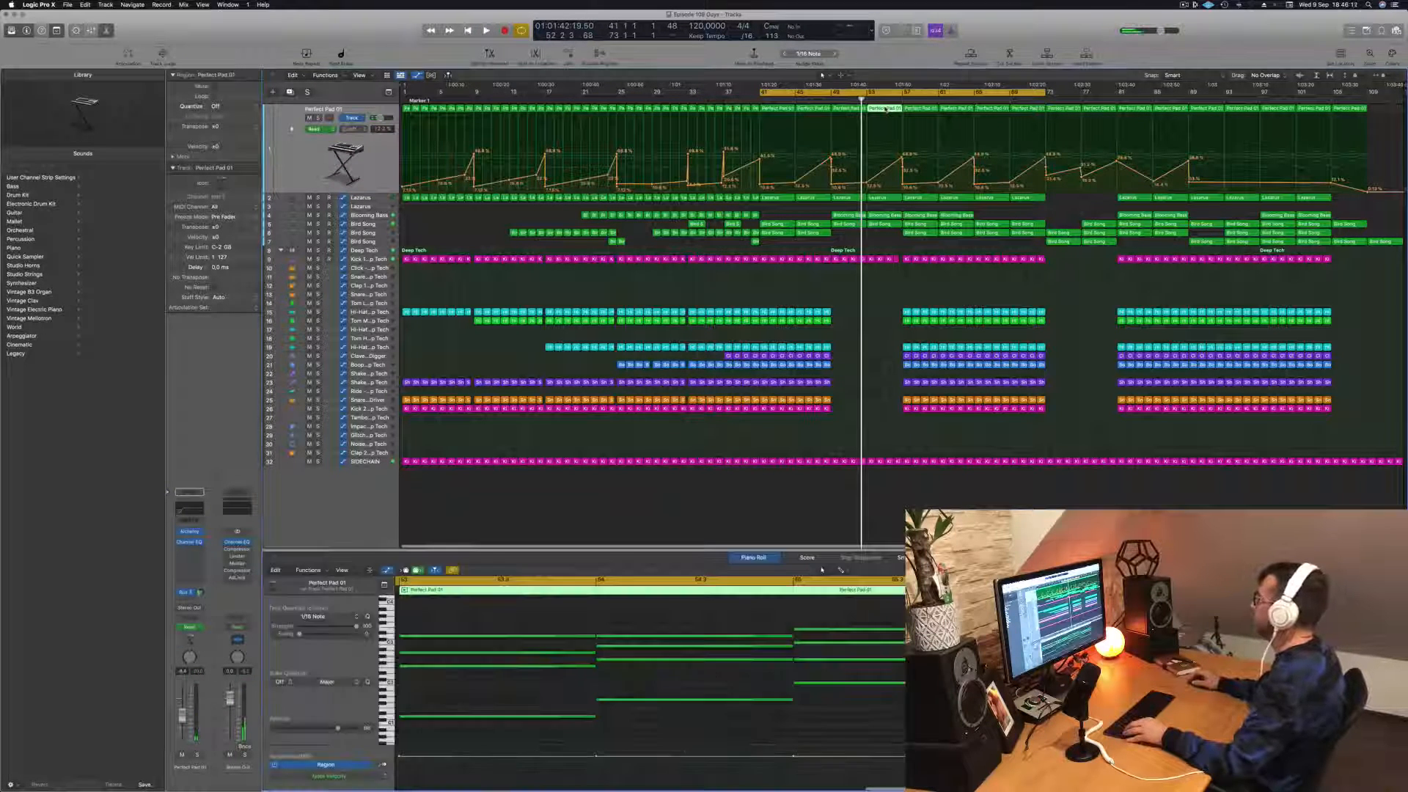
click(923, 108)
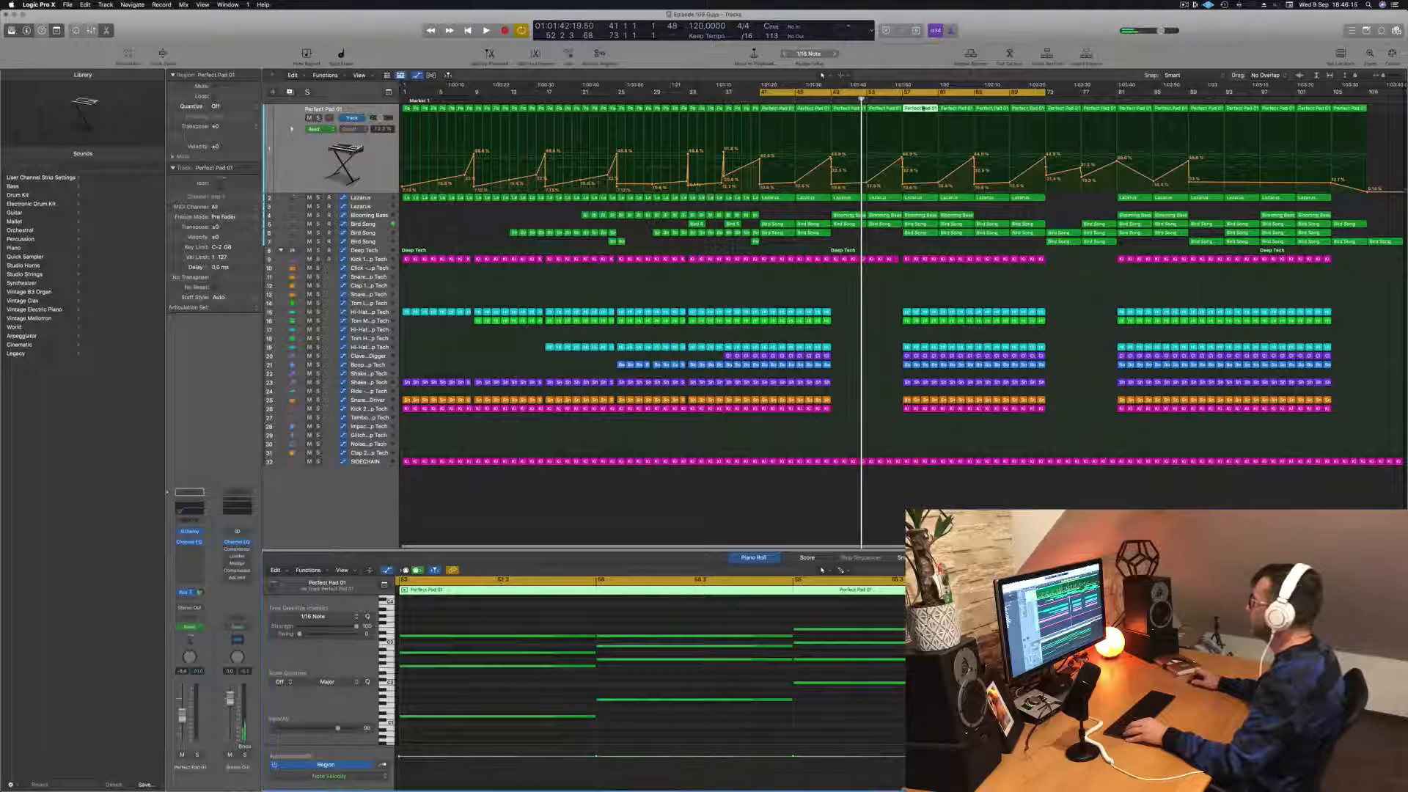
key(super+a)
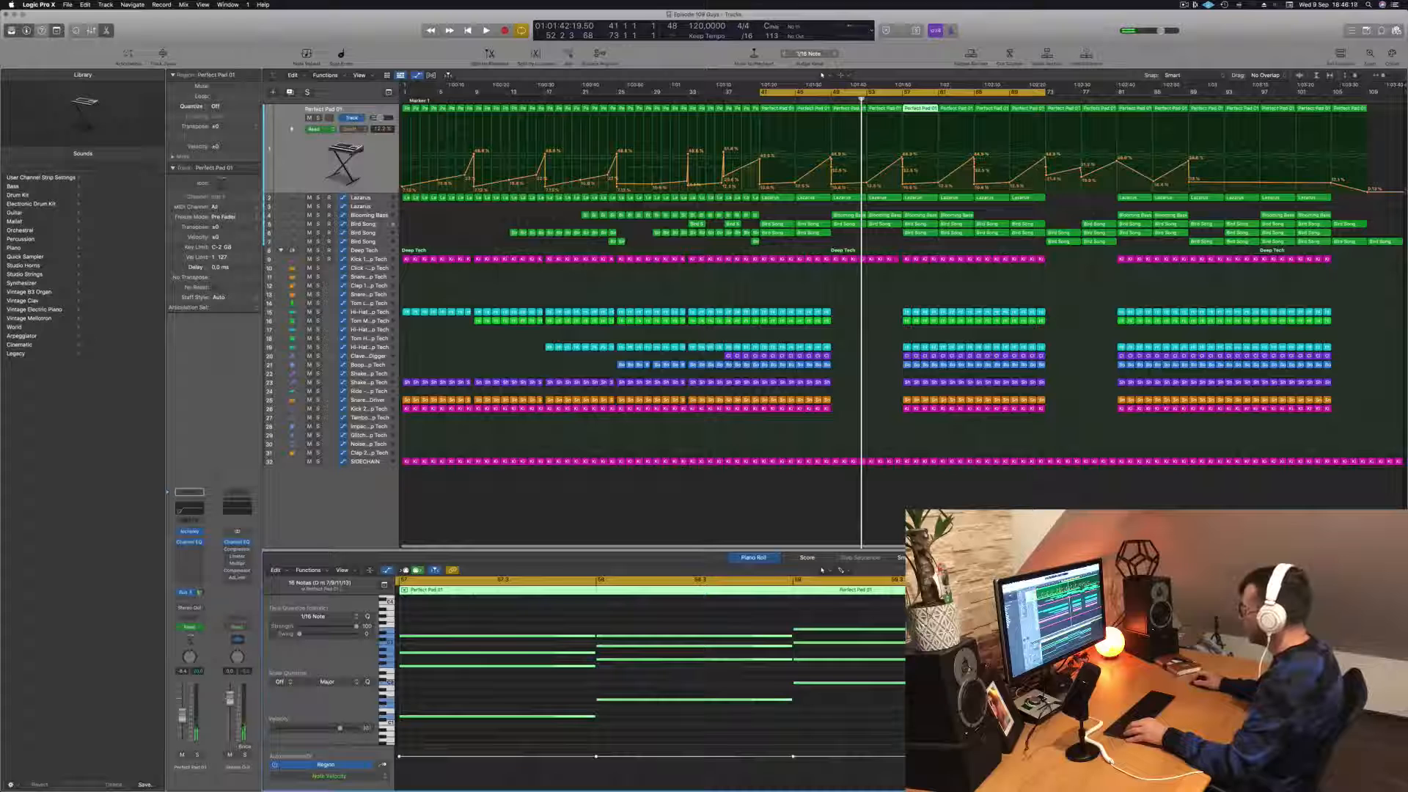
drag(987, 630, 800, 631)
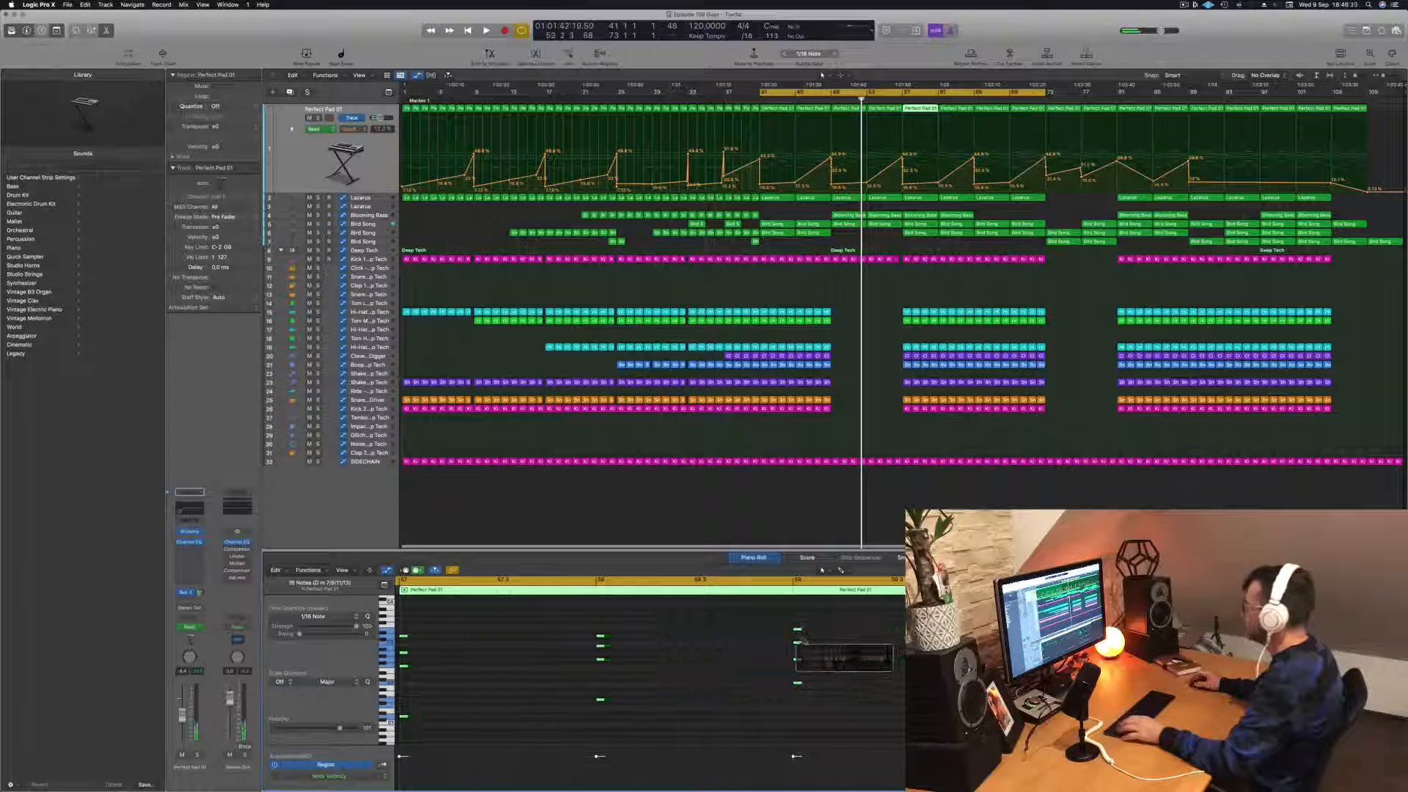
Step: Raise the low Perfect Pad 01 automation point at bar 57 to the peak and replay with the cycle starting at bar 57
key(space)
drag(903, 183, 902, 159)
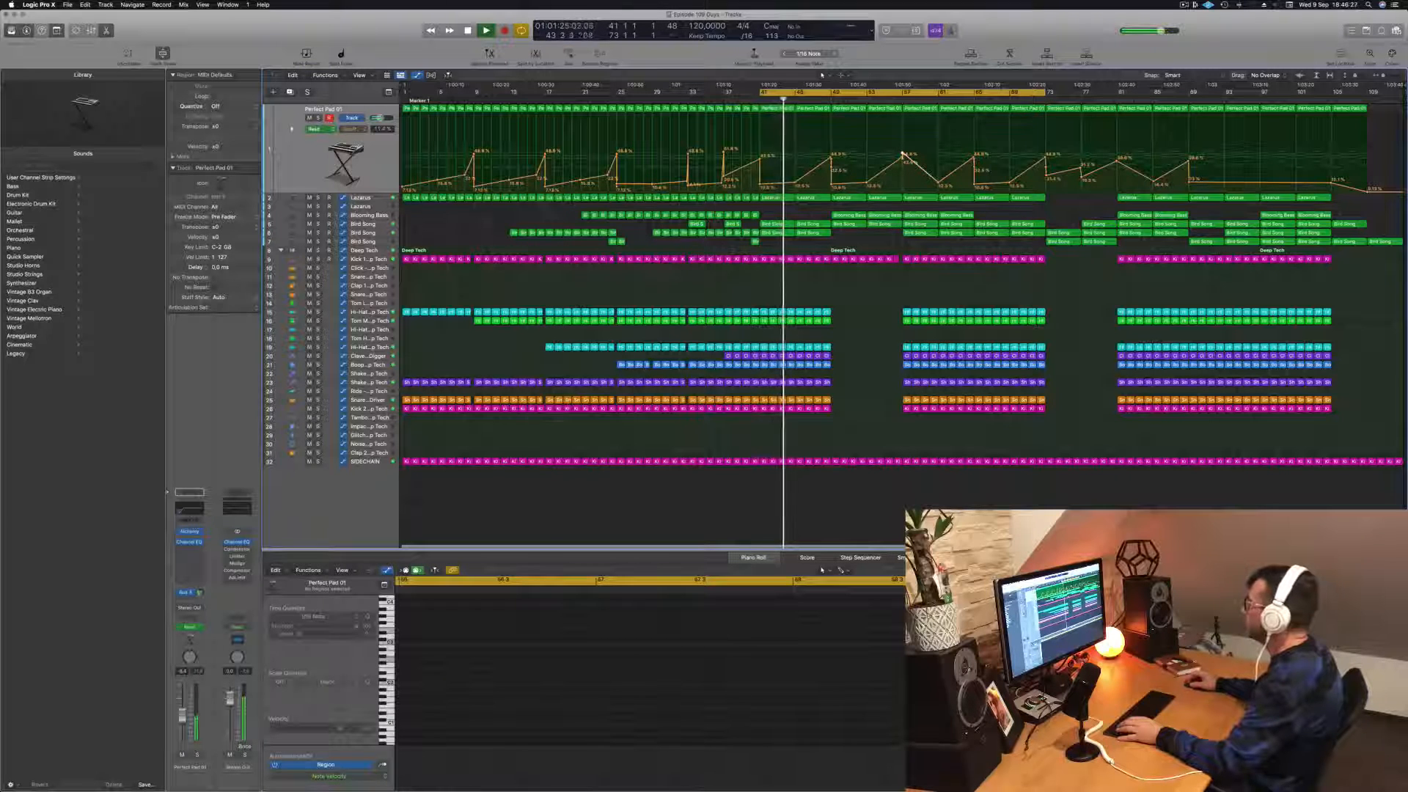
drag(761, 93, 902, 97)
key(space)
key(space)
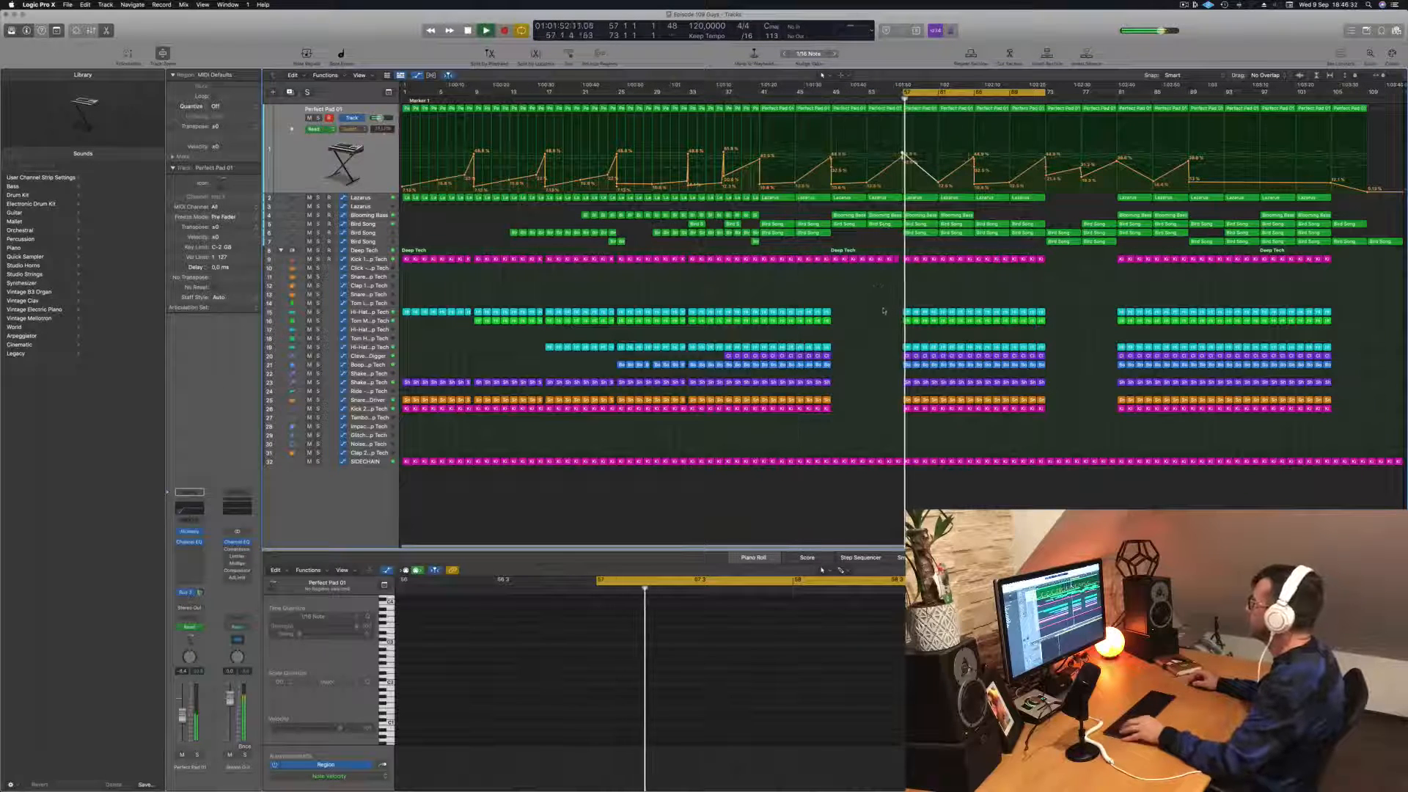
Step: Delete the Bird Song region starting at bar 57 on the first Bird Song track
key(super+Right)
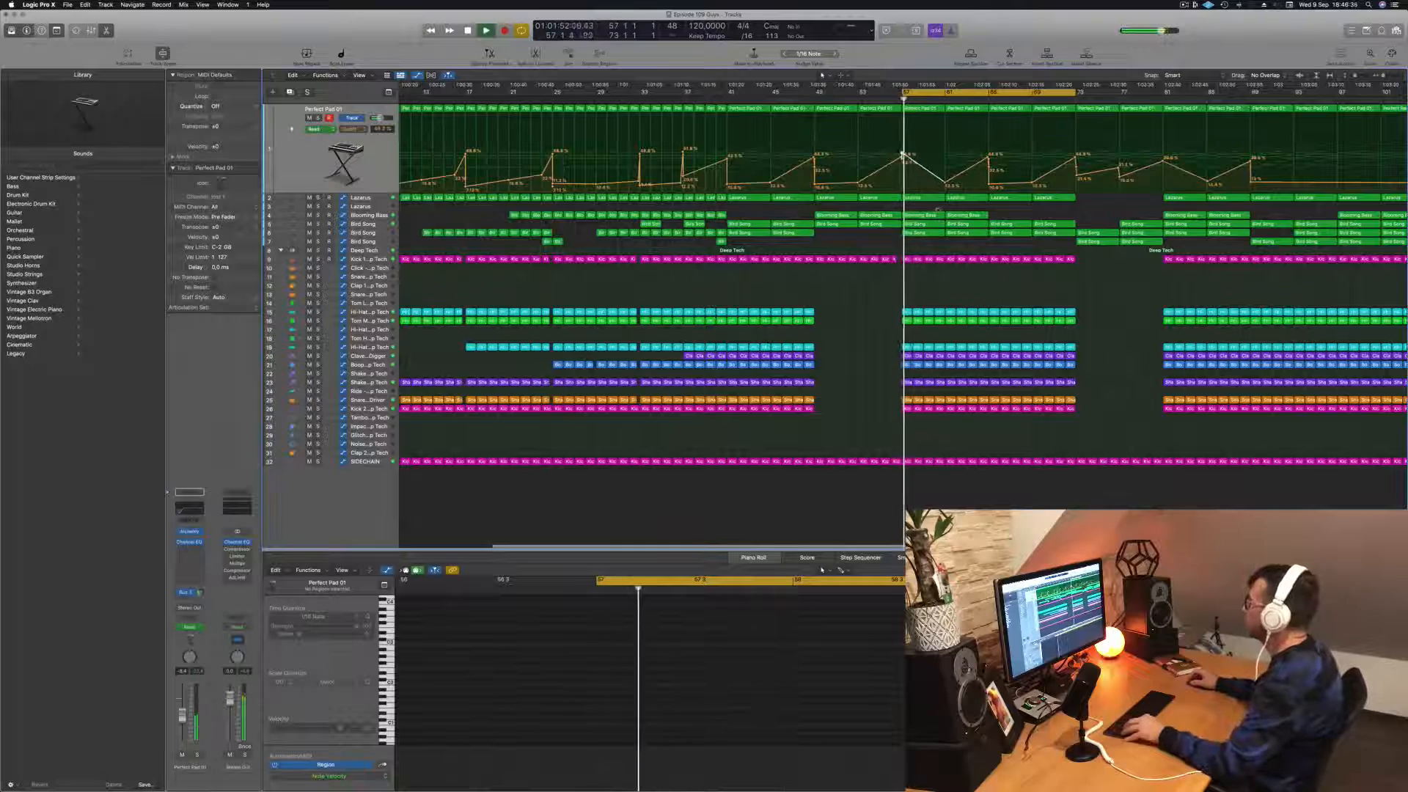
key(super+Left)
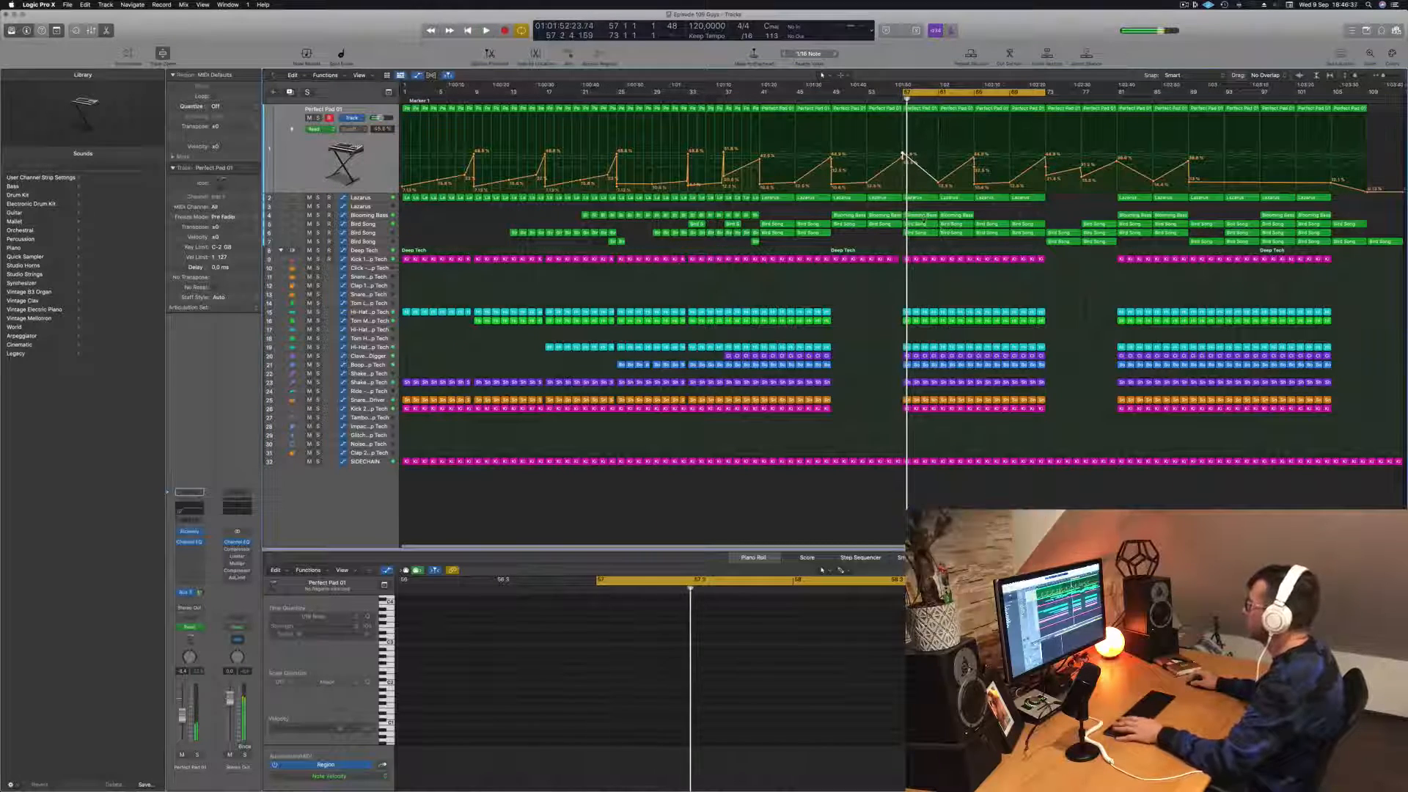
click(921, 215)
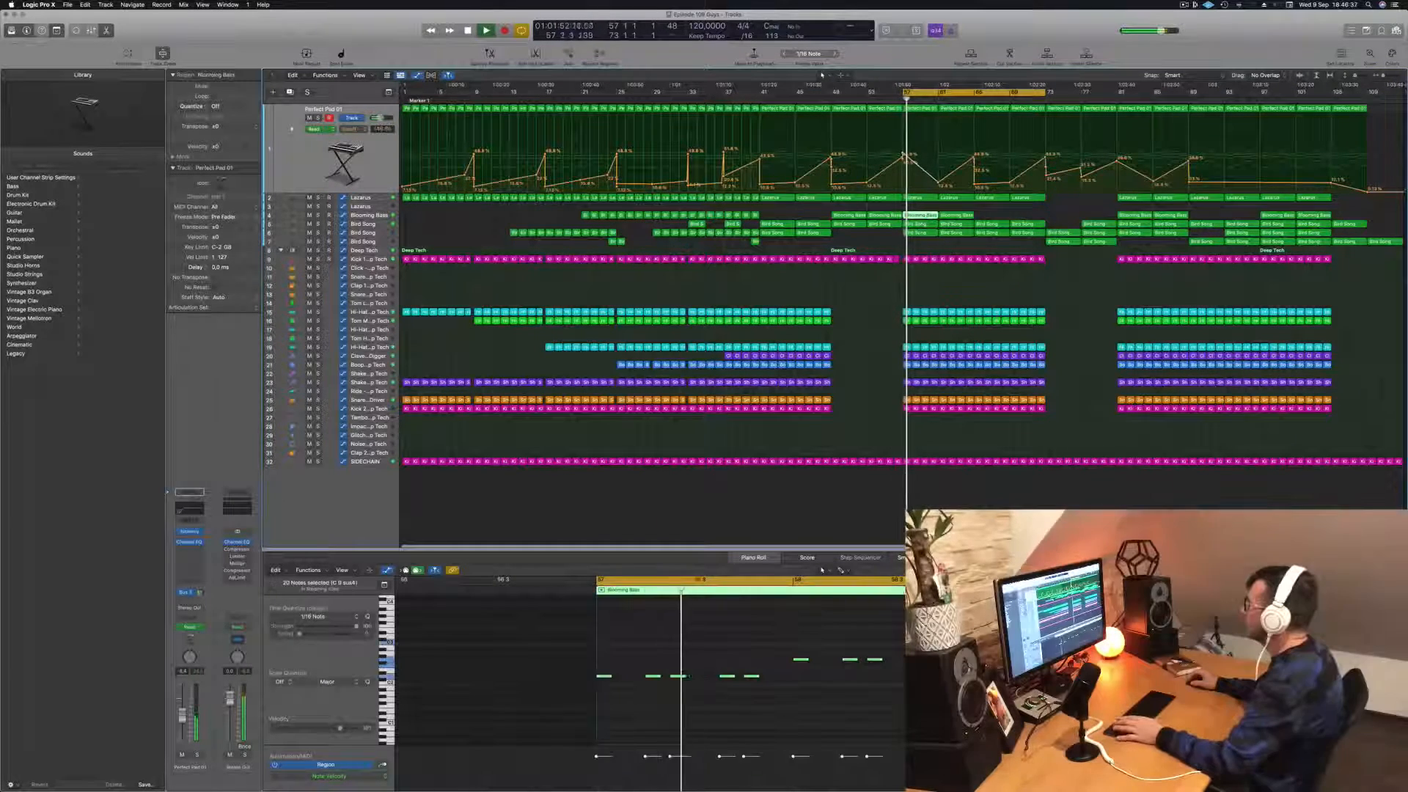
click(925, 227)
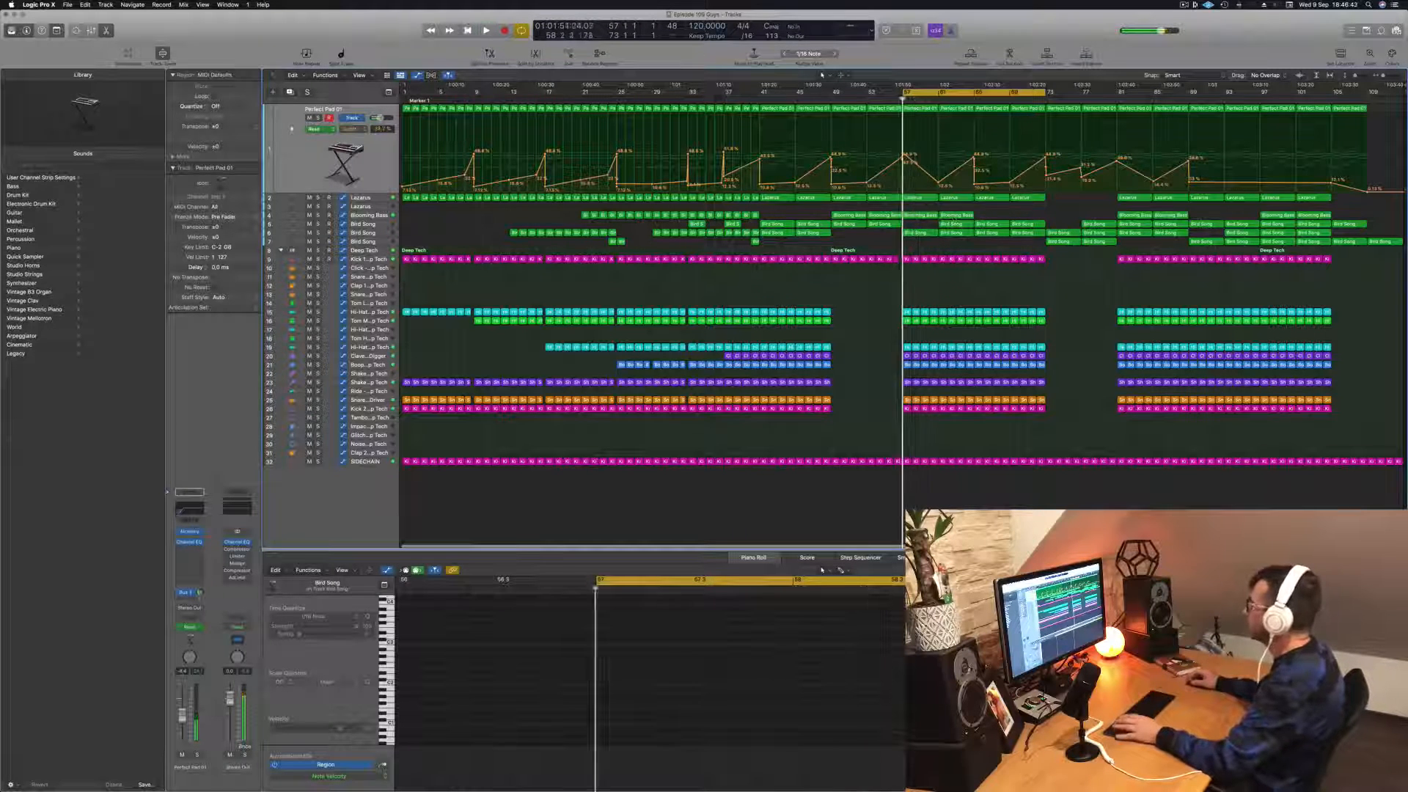
Step: Select the two Blooming Bass regions at bars 57–65 with all their notes and listen to the cycle
click(926, 216)
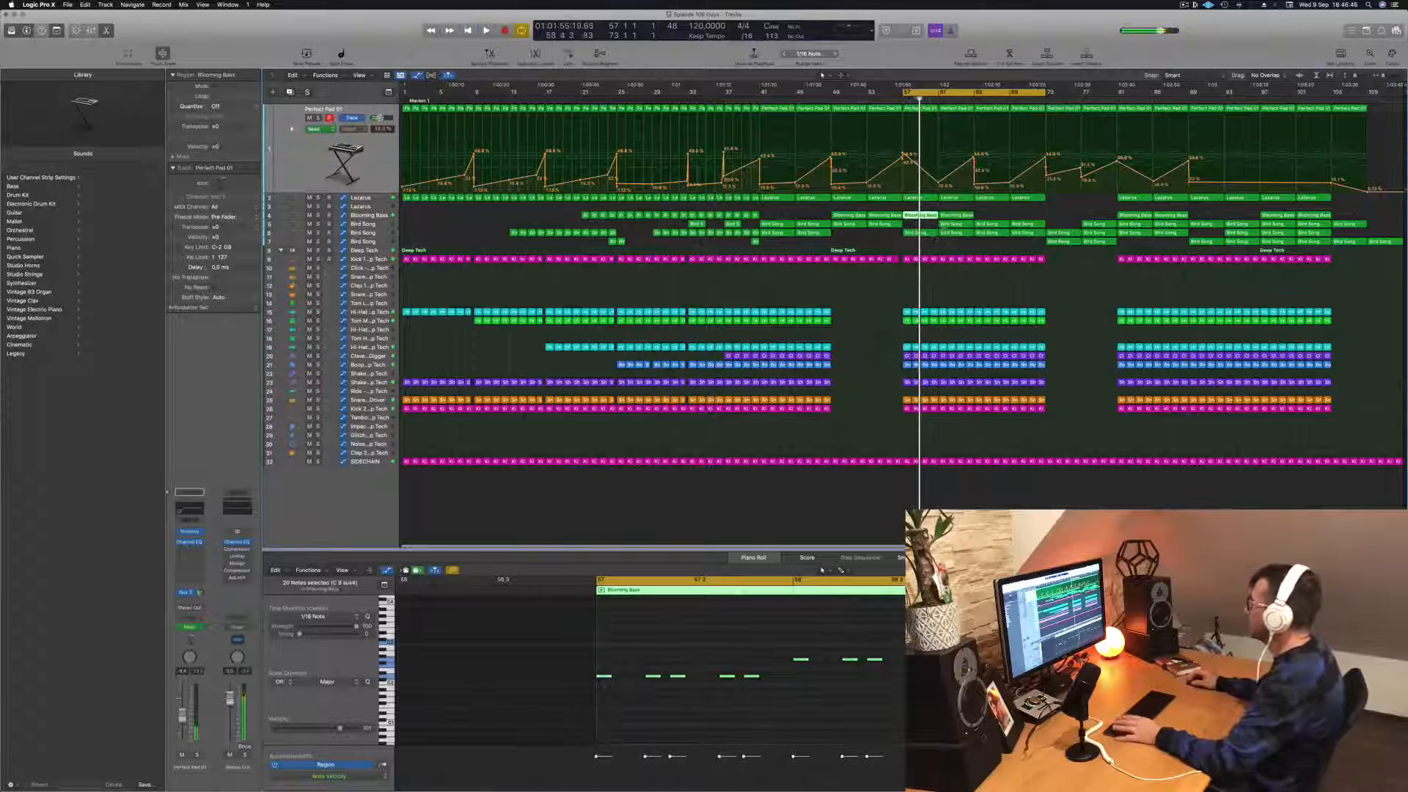
shift+click(957, 215)
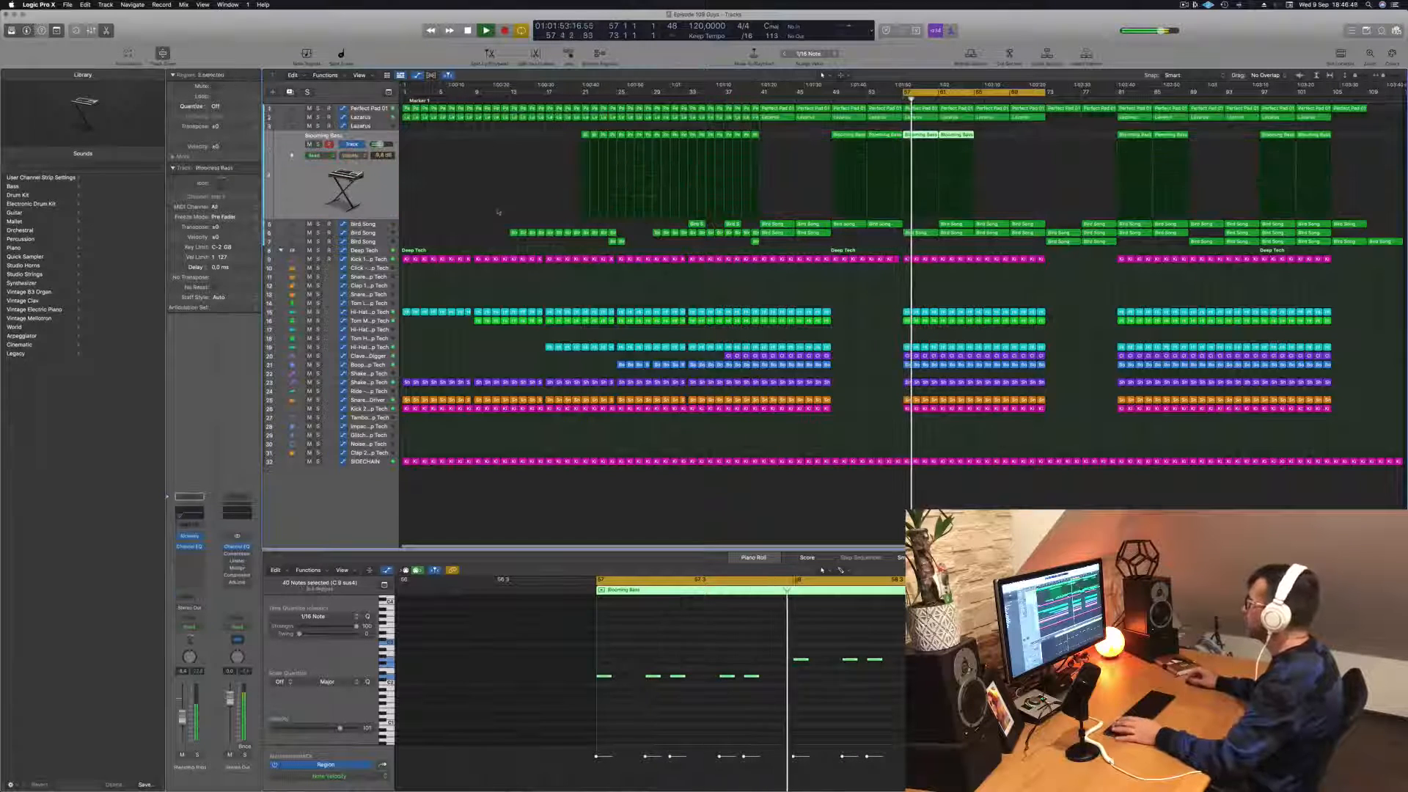
key(space)
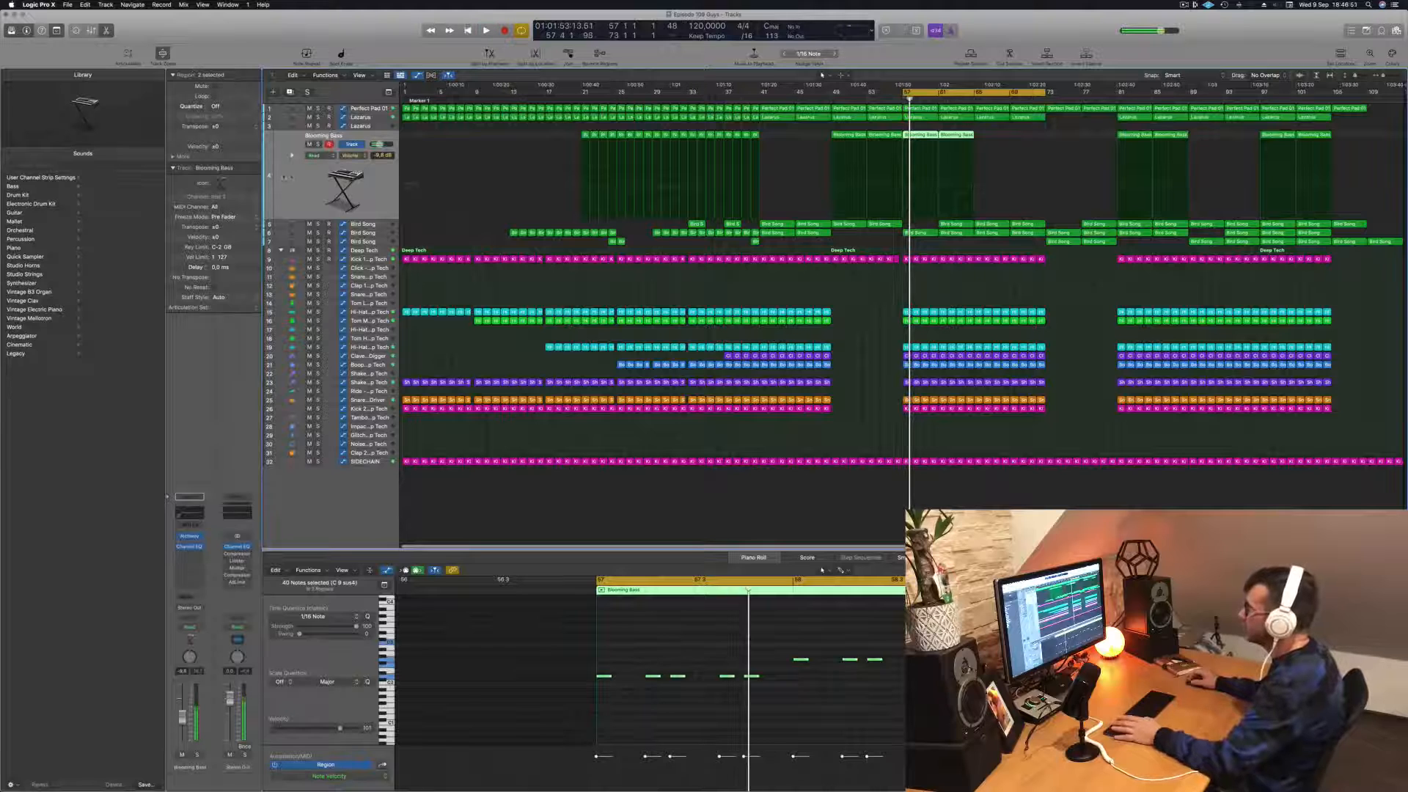
key(space)
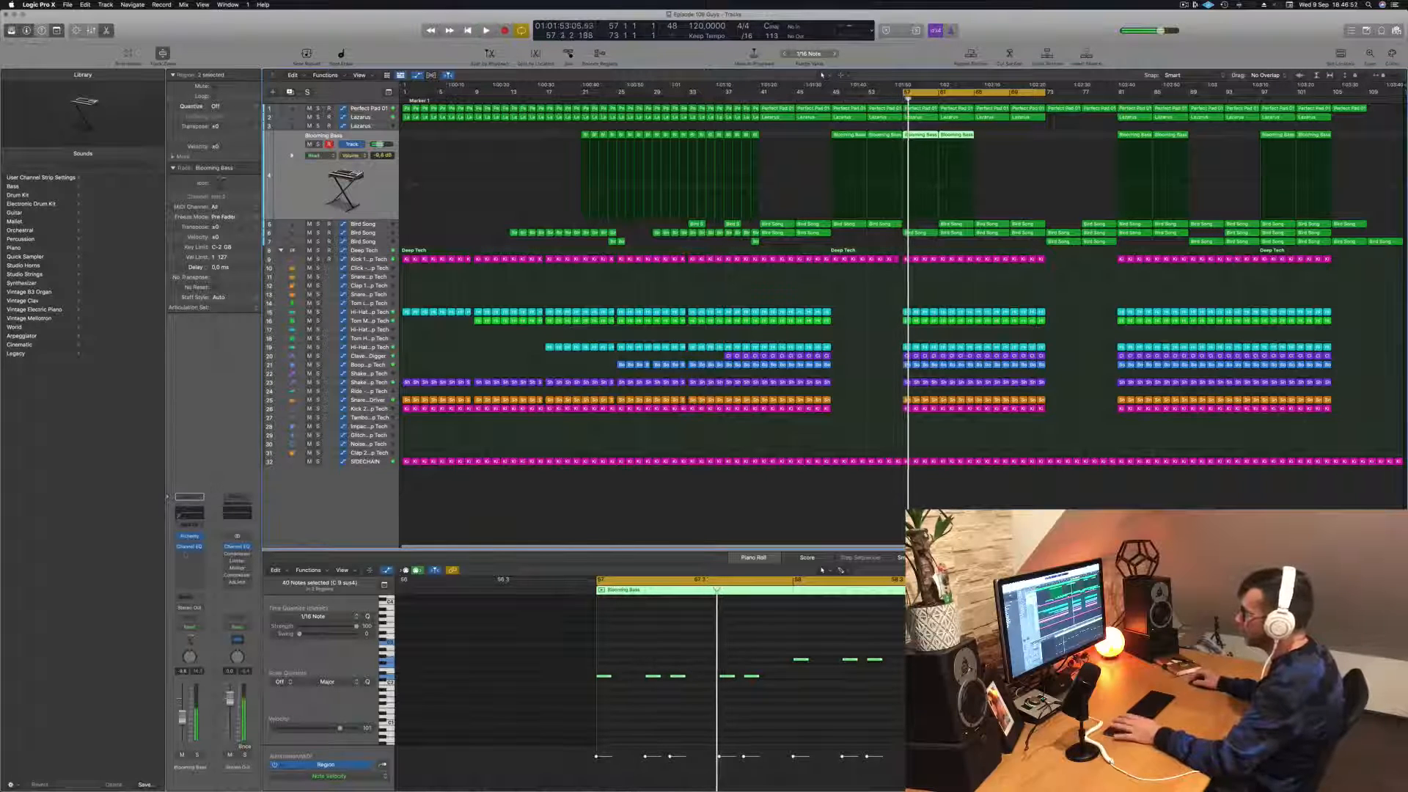
Step: Insert a Compressor on the Blooming Bass track and set its side chain to the Deep Tech kick (Inst 9)
click(188, 554)
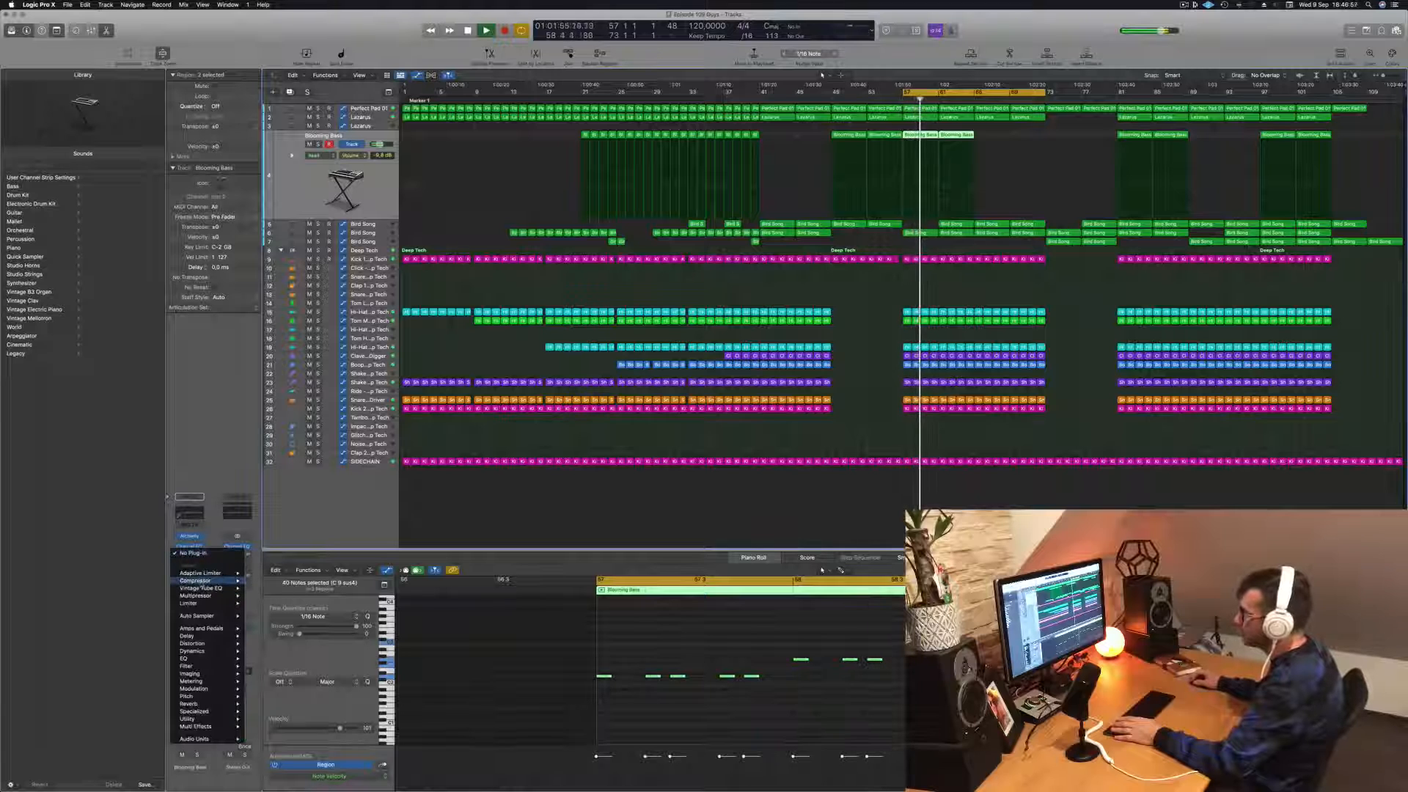
mouse_move(196, 580)
click(258, 582)
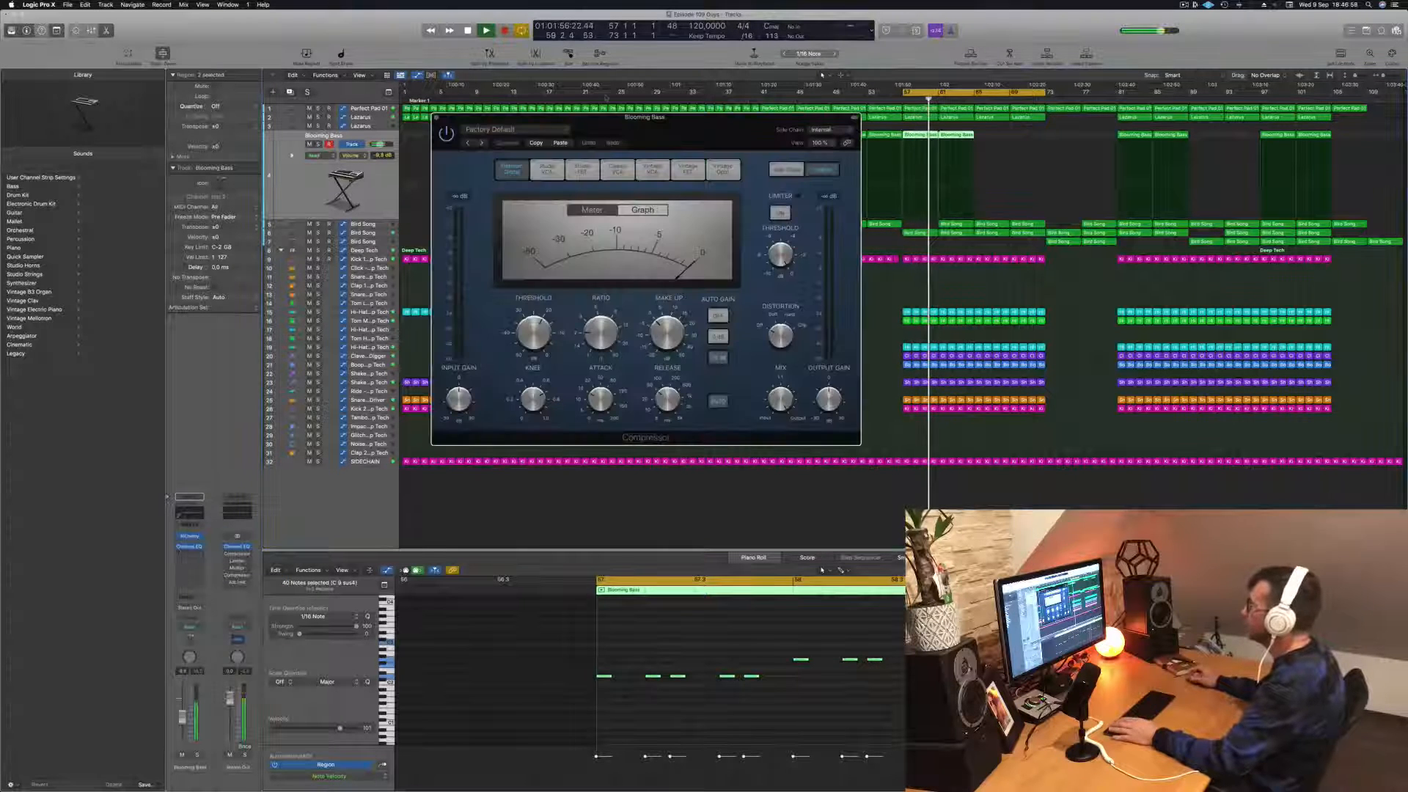
key(space)
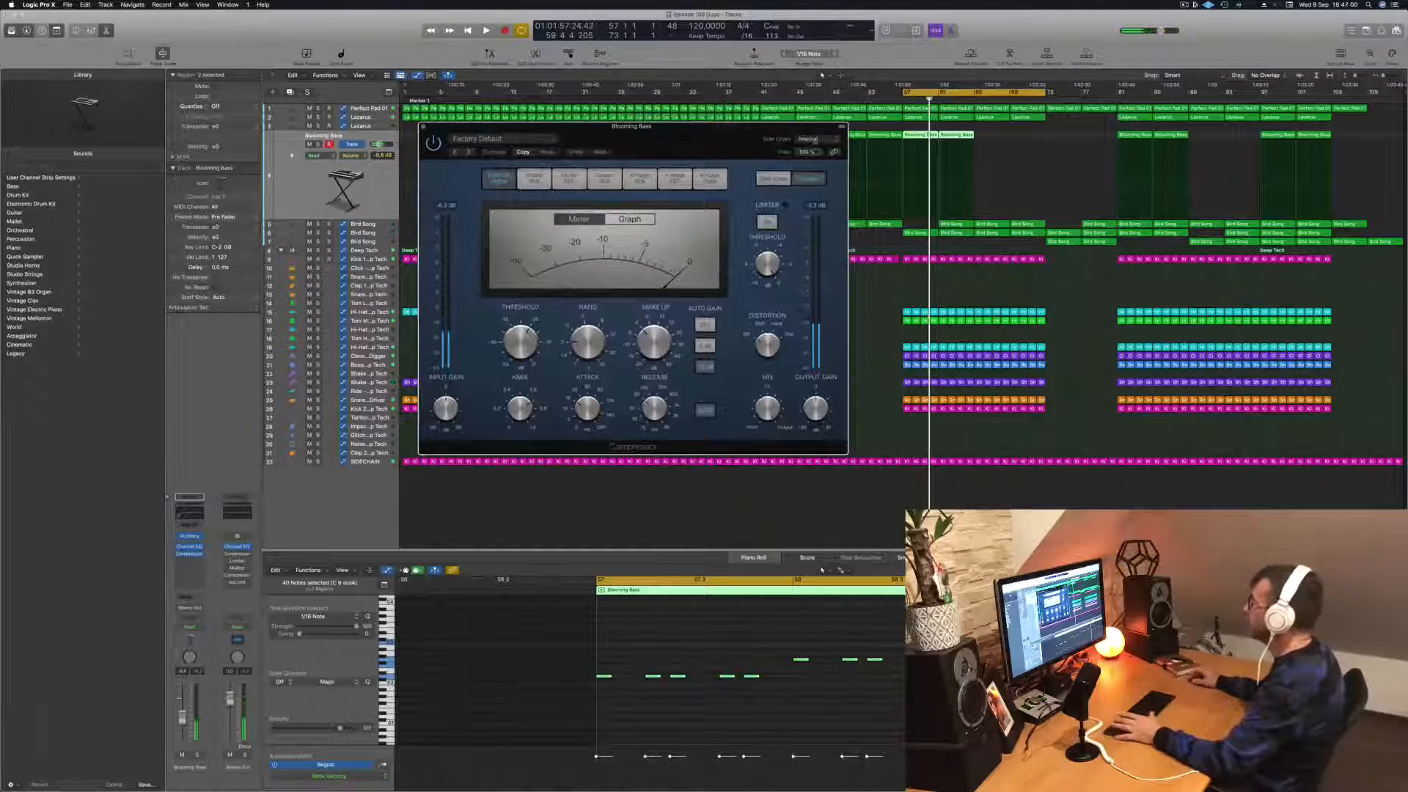
click(812, 140)
mouse_move(814, 168)
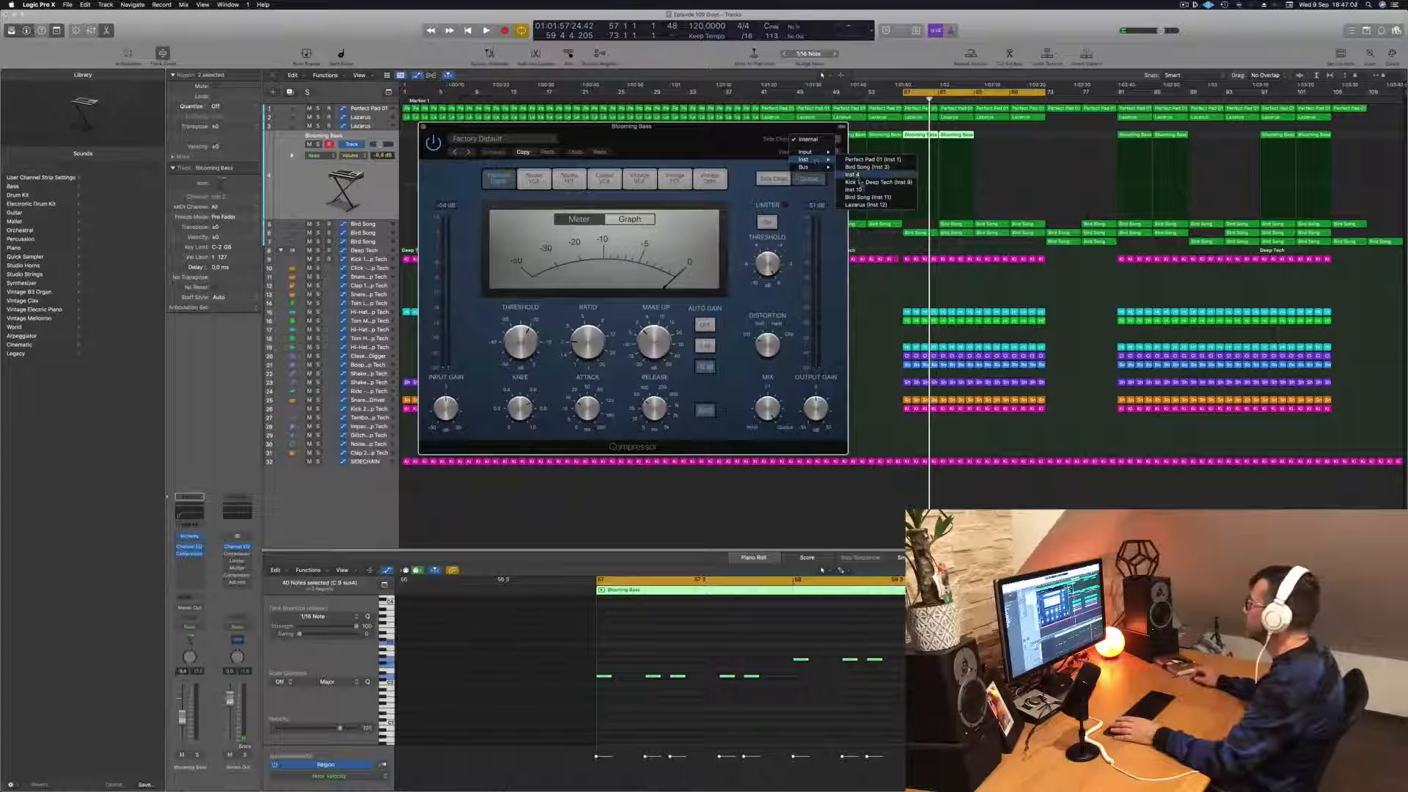
click(873, 182)
Step: Adjust the side-chained bass compressor's threshold while replaying the cycle from bar 57
drag(740, 141, 794, 144)
key(space)
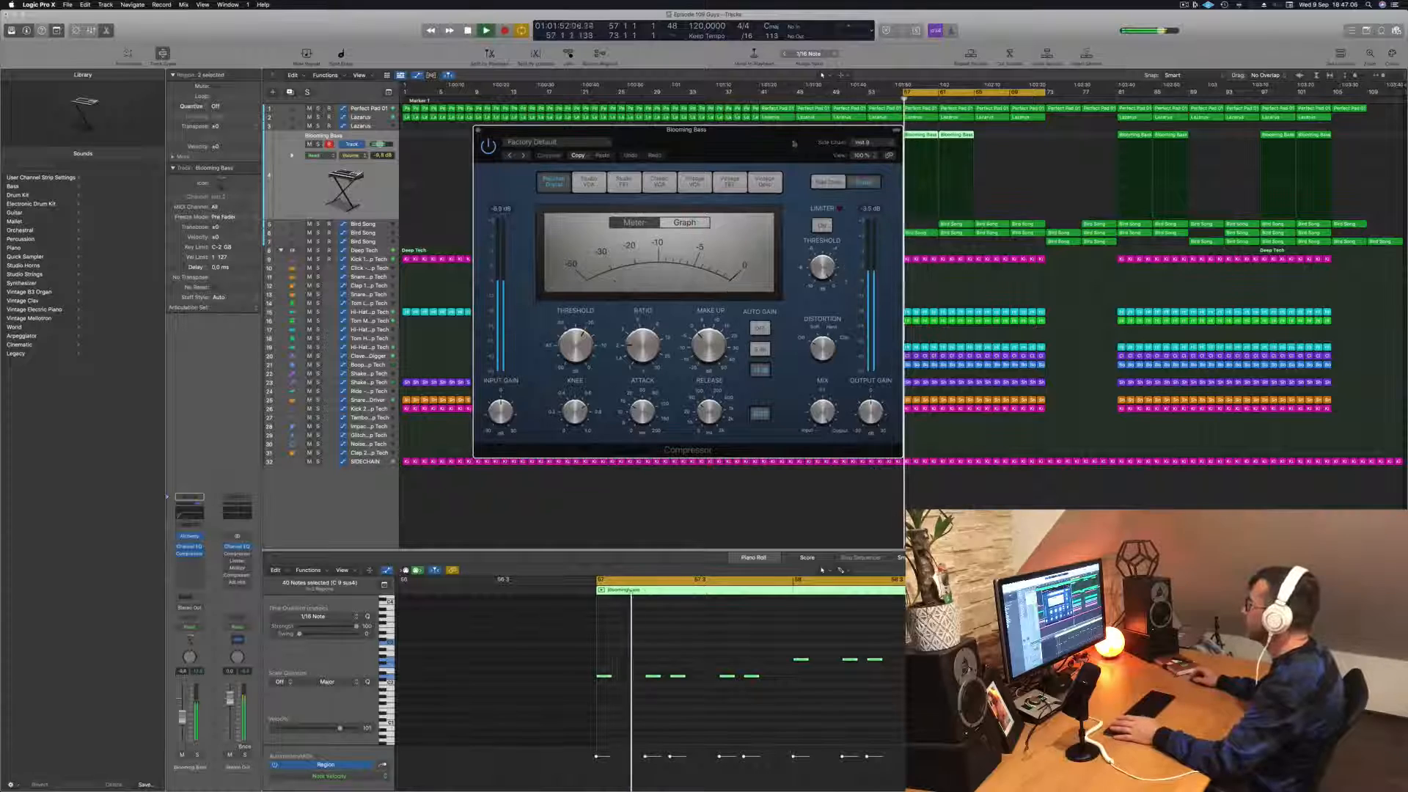
key(space)
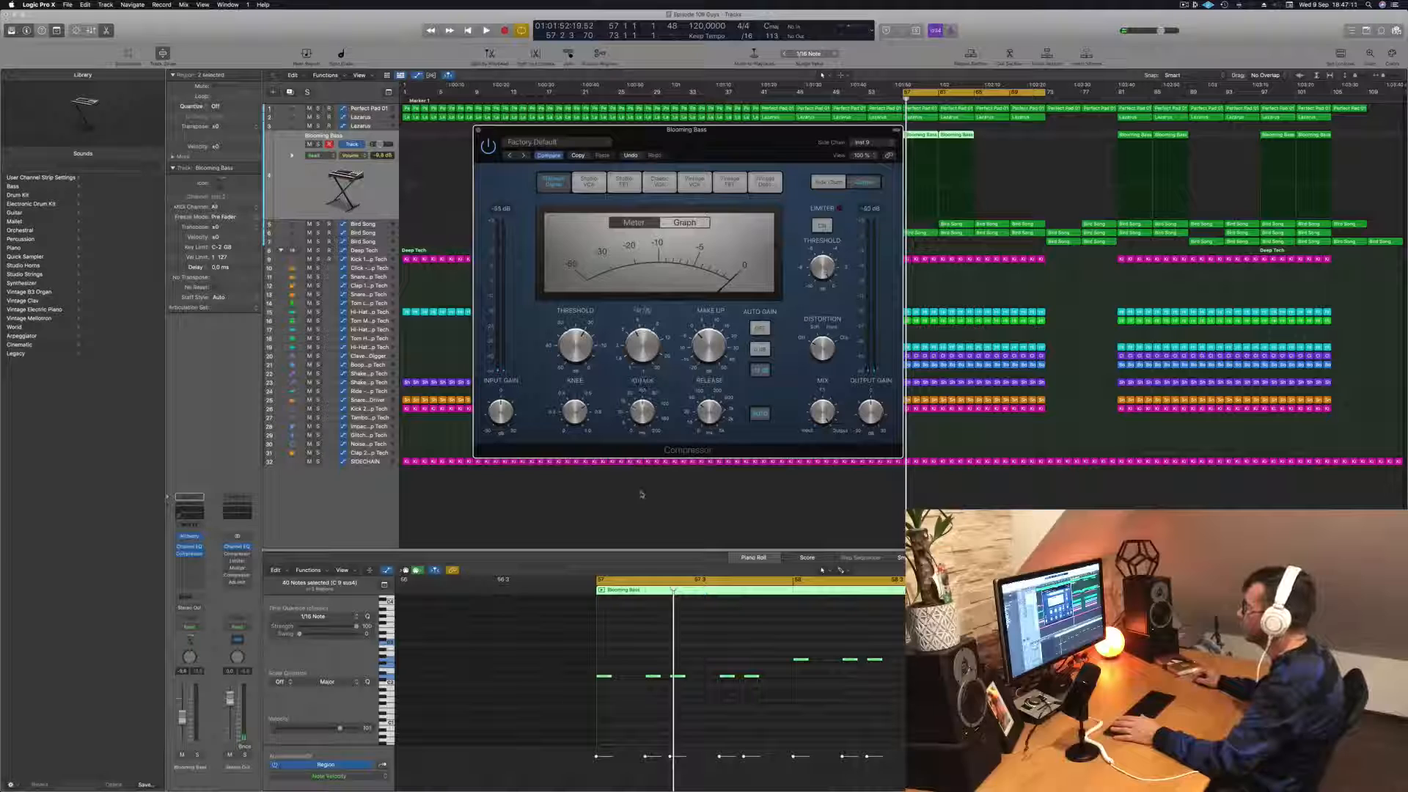
key(space)
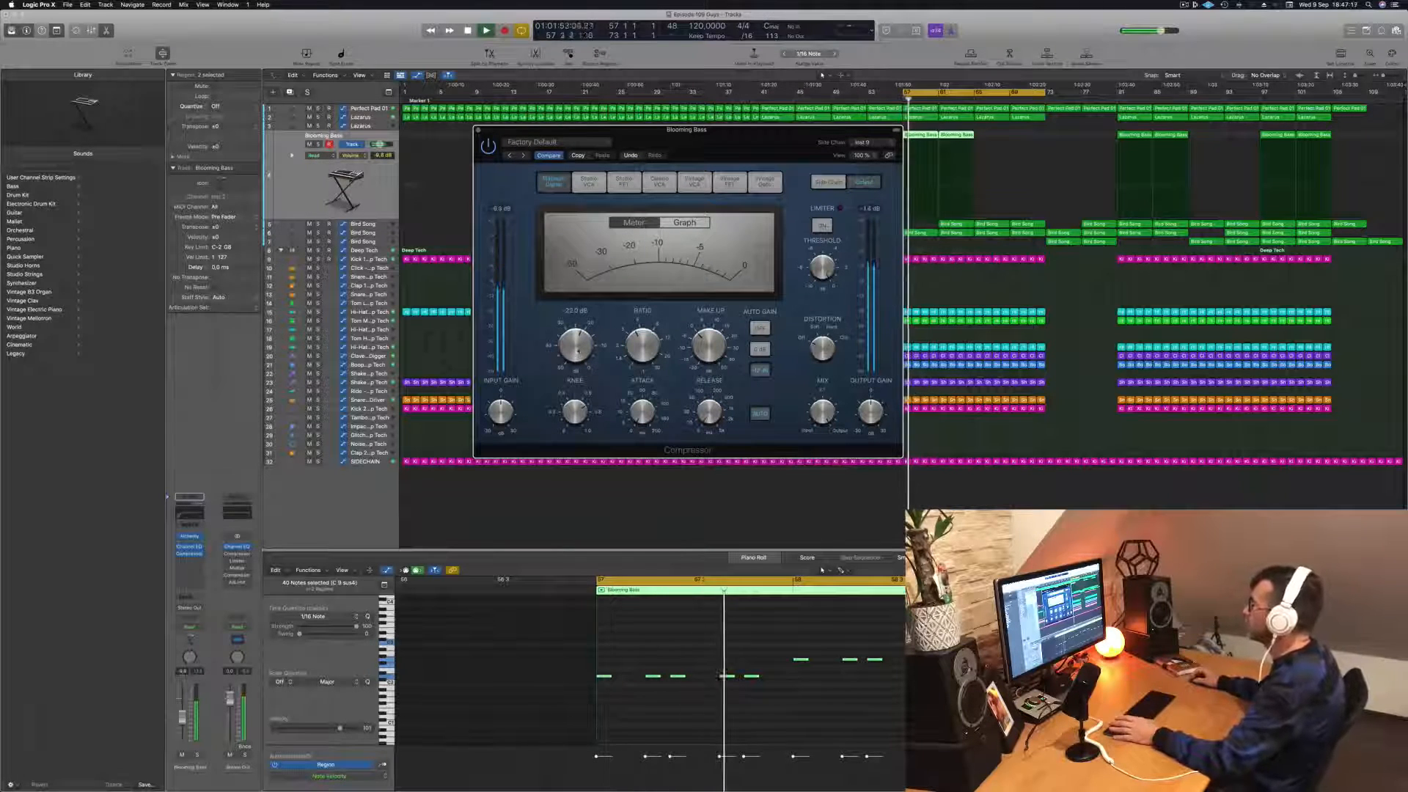
drag(718, 146, 810, 170)
key(space)
key(space)
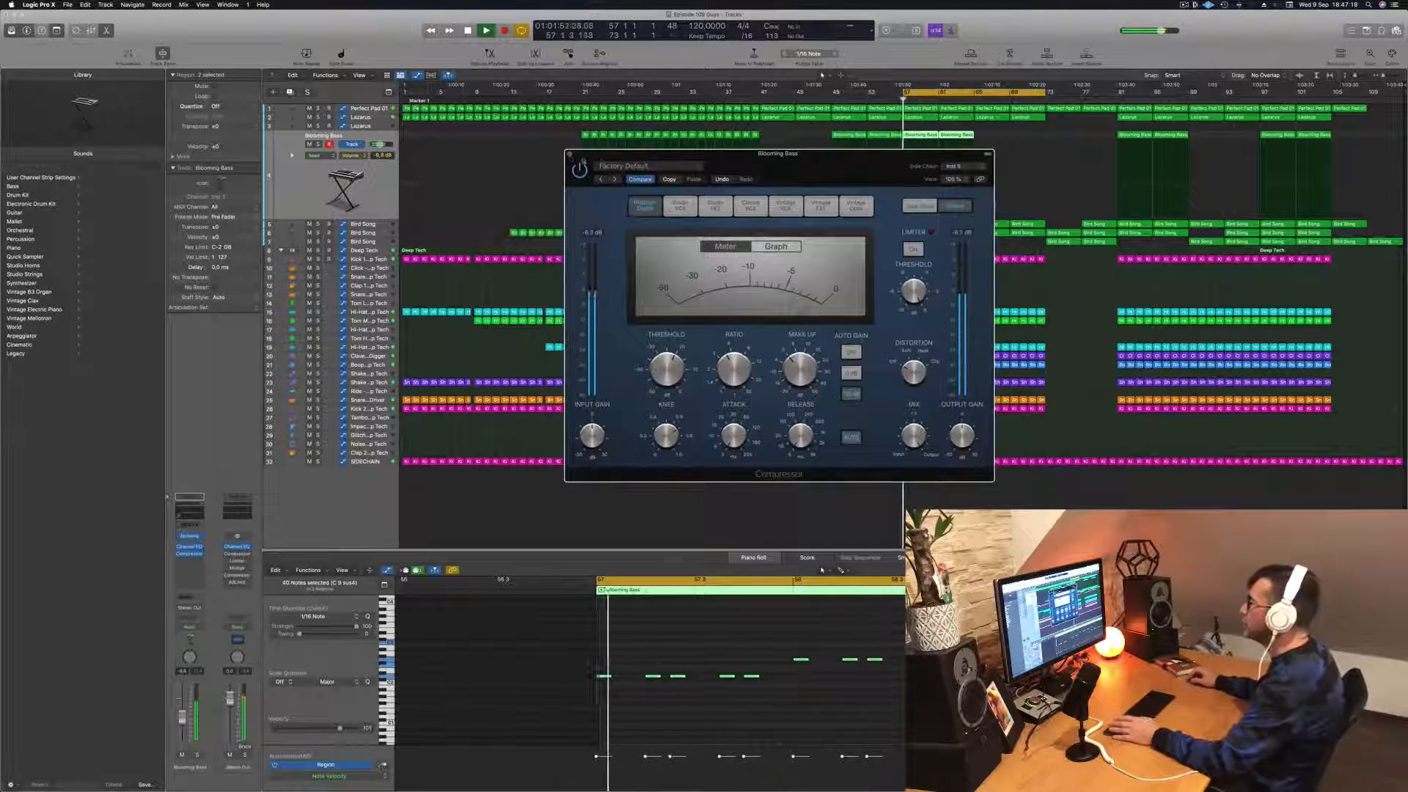
Step: Close the bass compressor and lower the Blooming Bass track's volume to -14.4 dB during playback
click(569, 154)
key(space)
key(space)
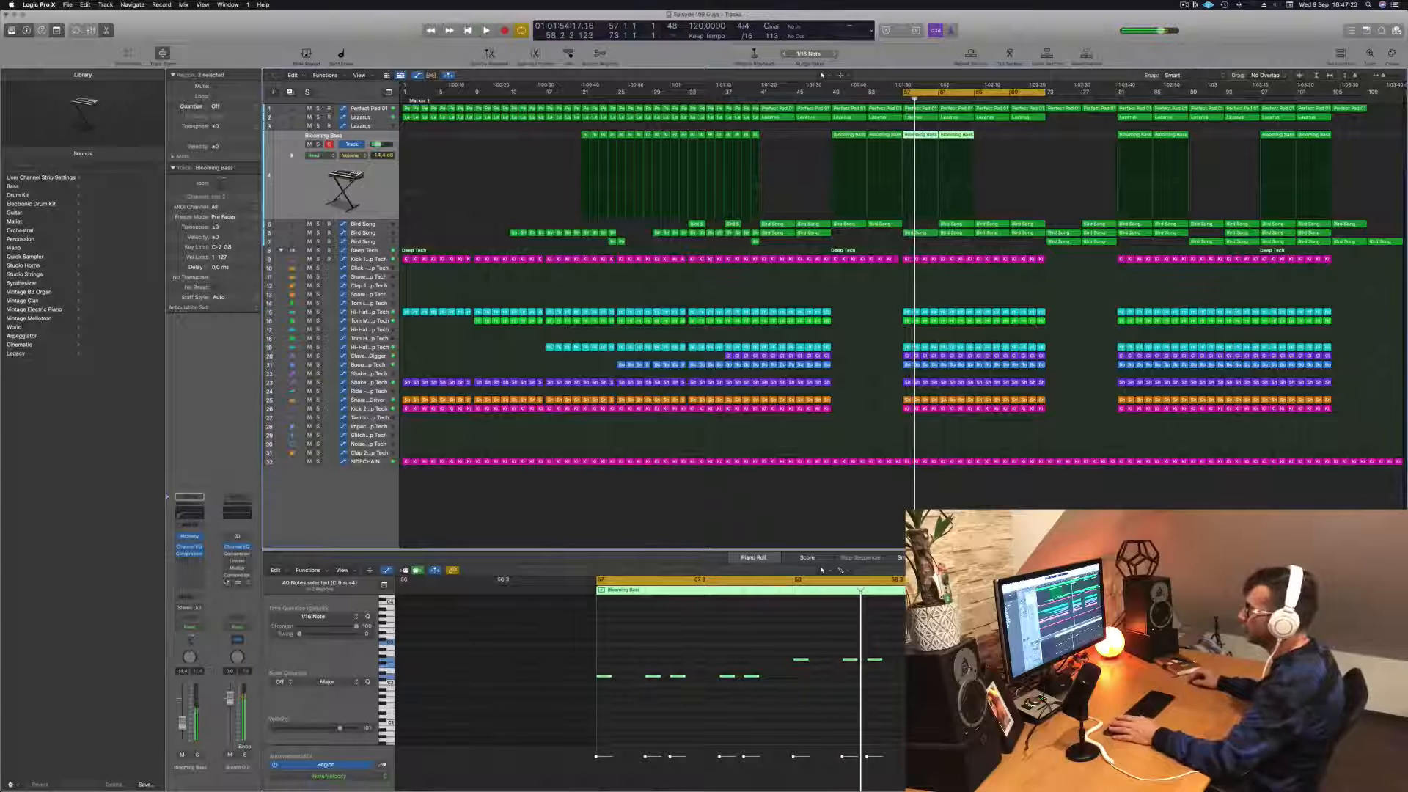
Step: Insert a second Compressor on Blooming Bass, choose the Vintage Opto model, and adjust its threshold and release during playback
click(197, 567)
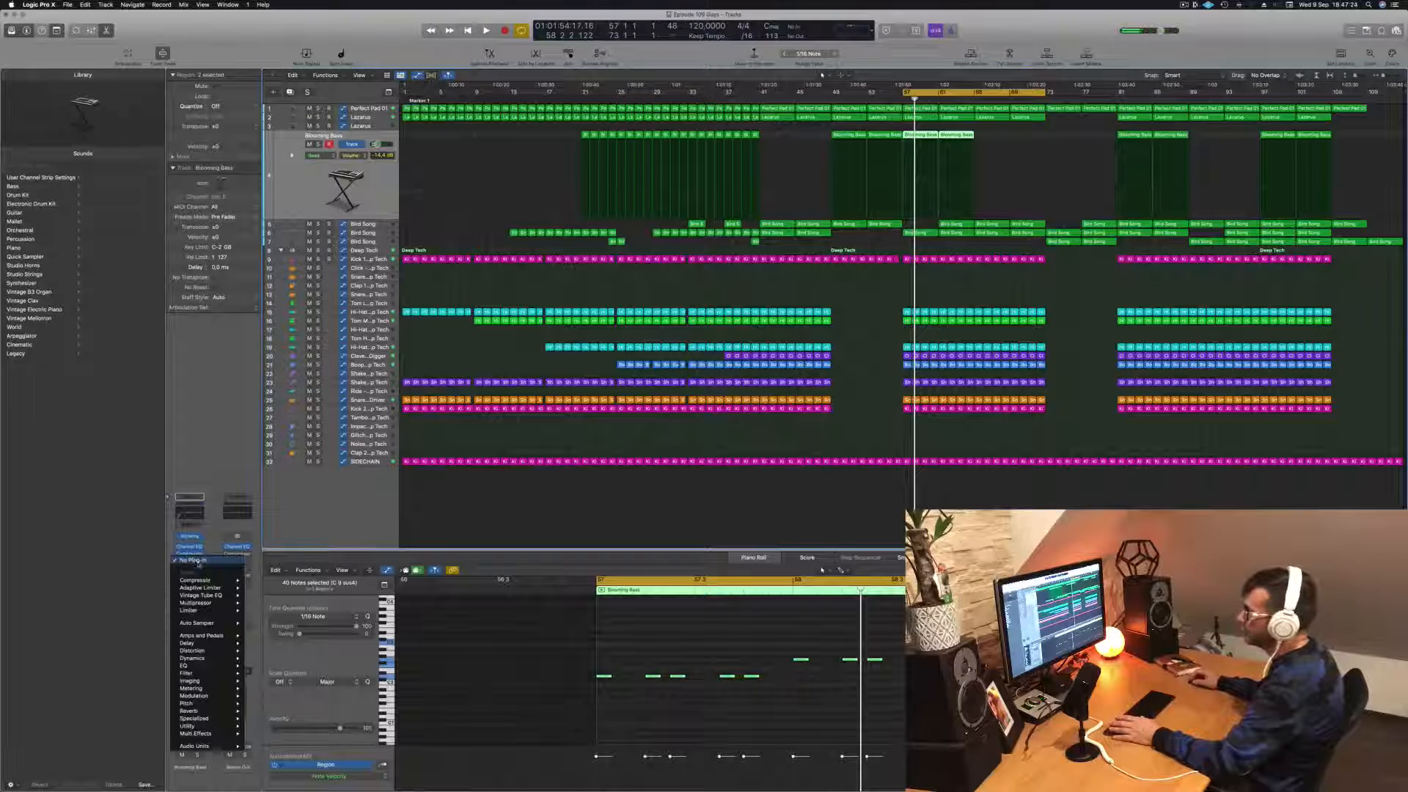
click(262, 580)
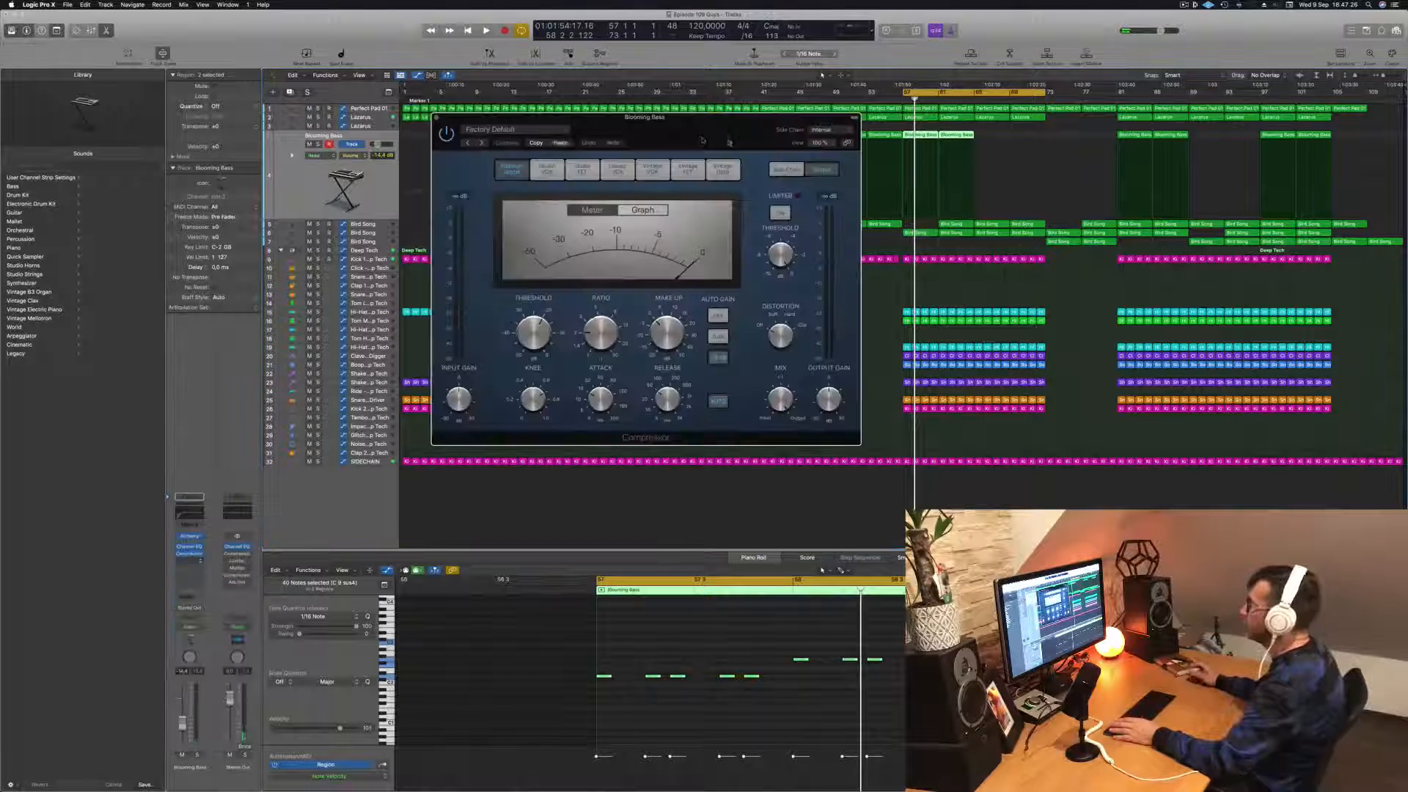
click(723, 170)
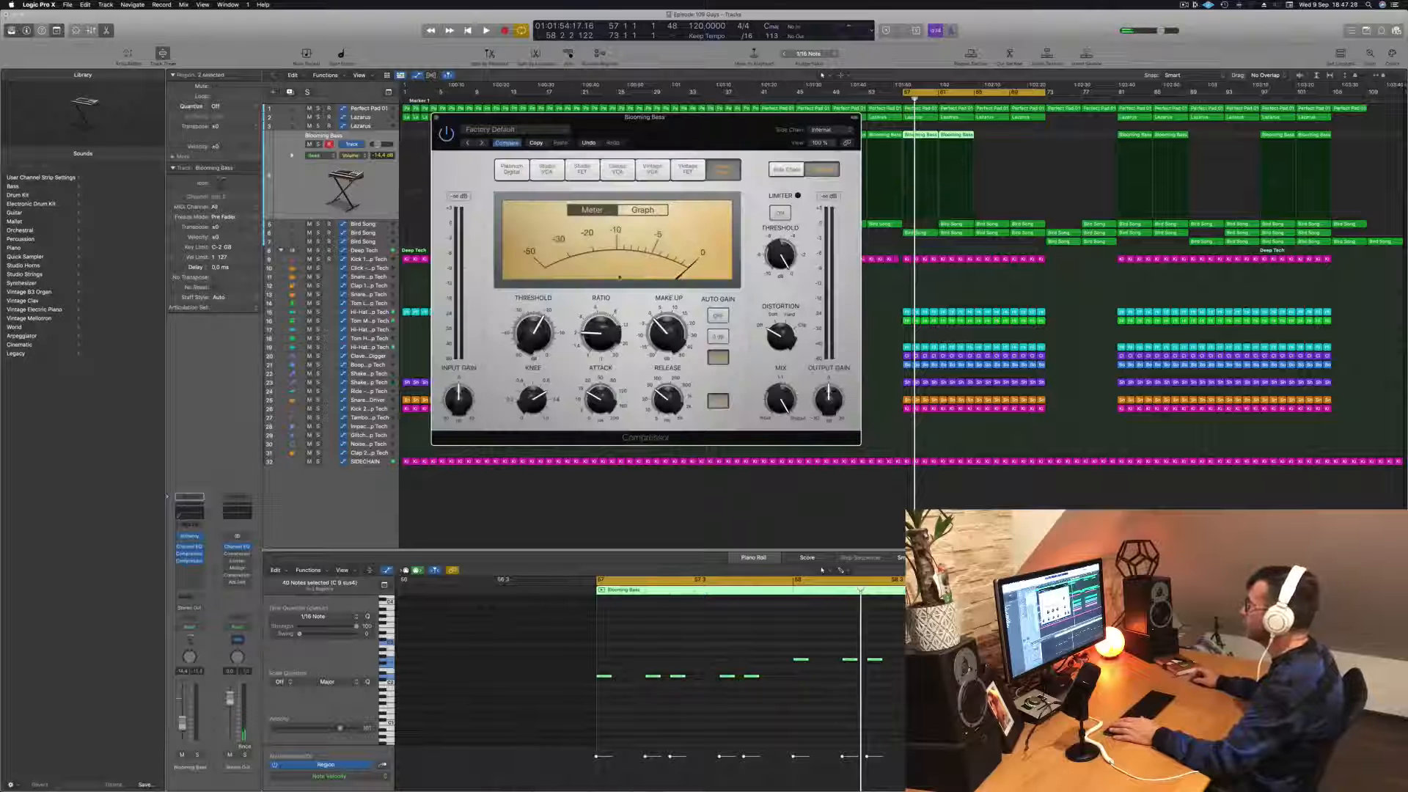
key(space)
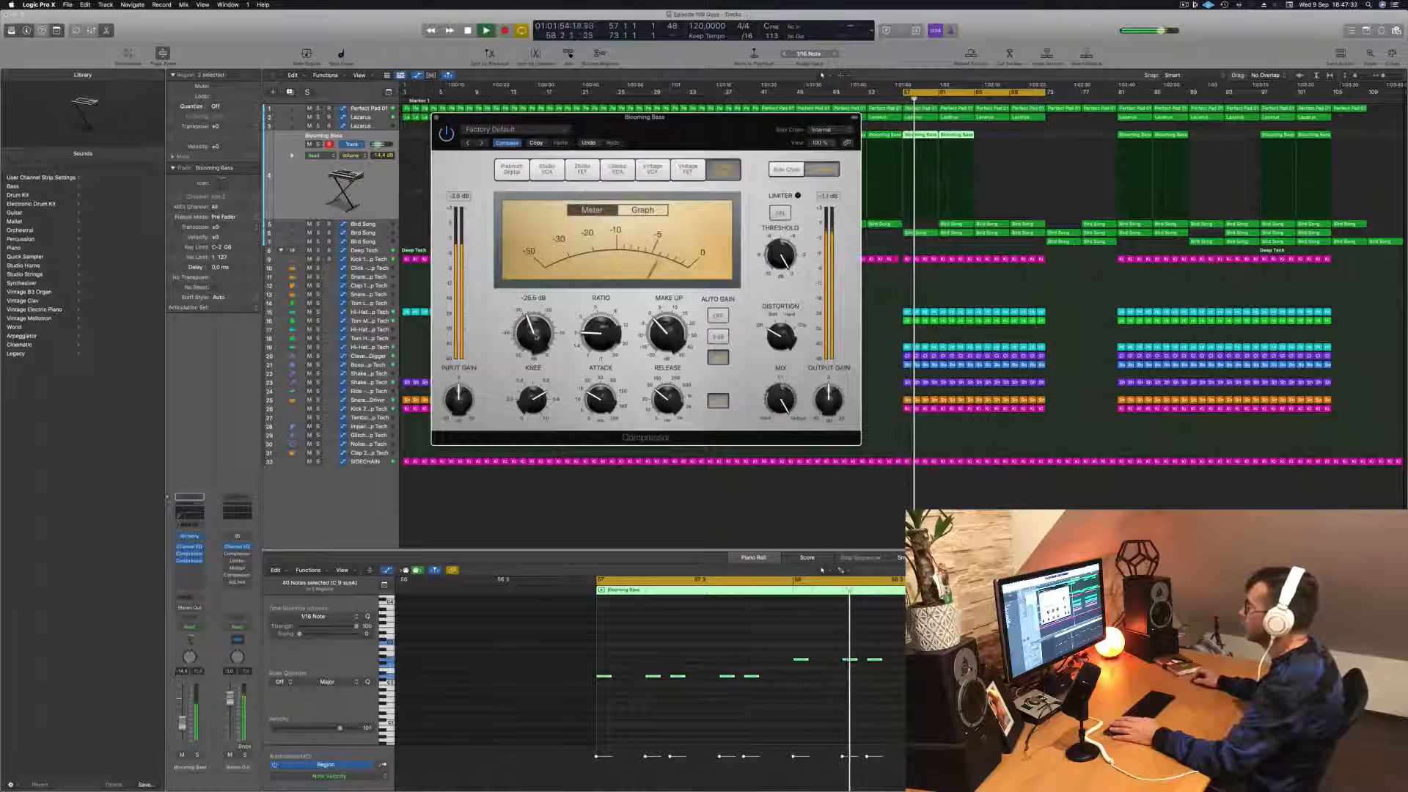
drag(698, 118, 686, 150)
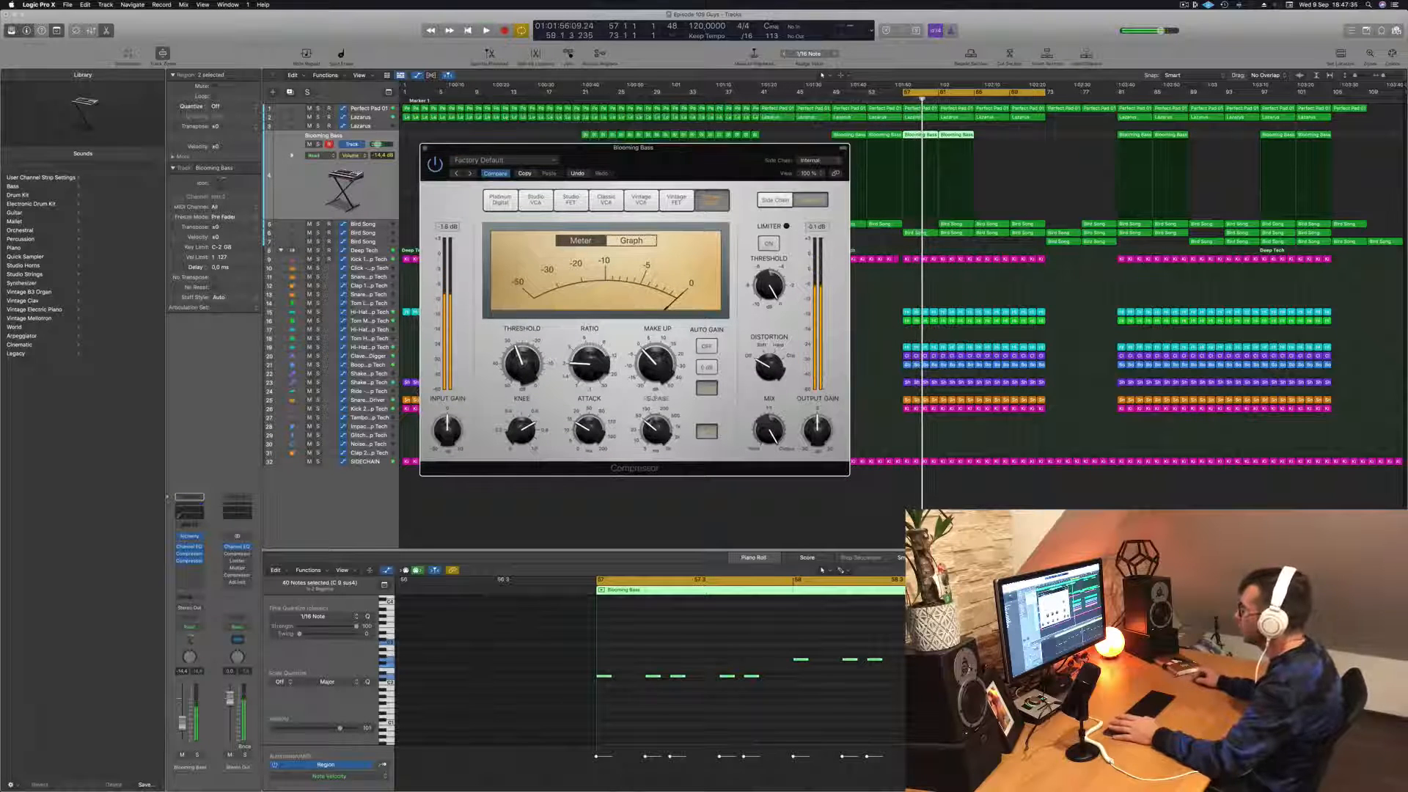
key(space)
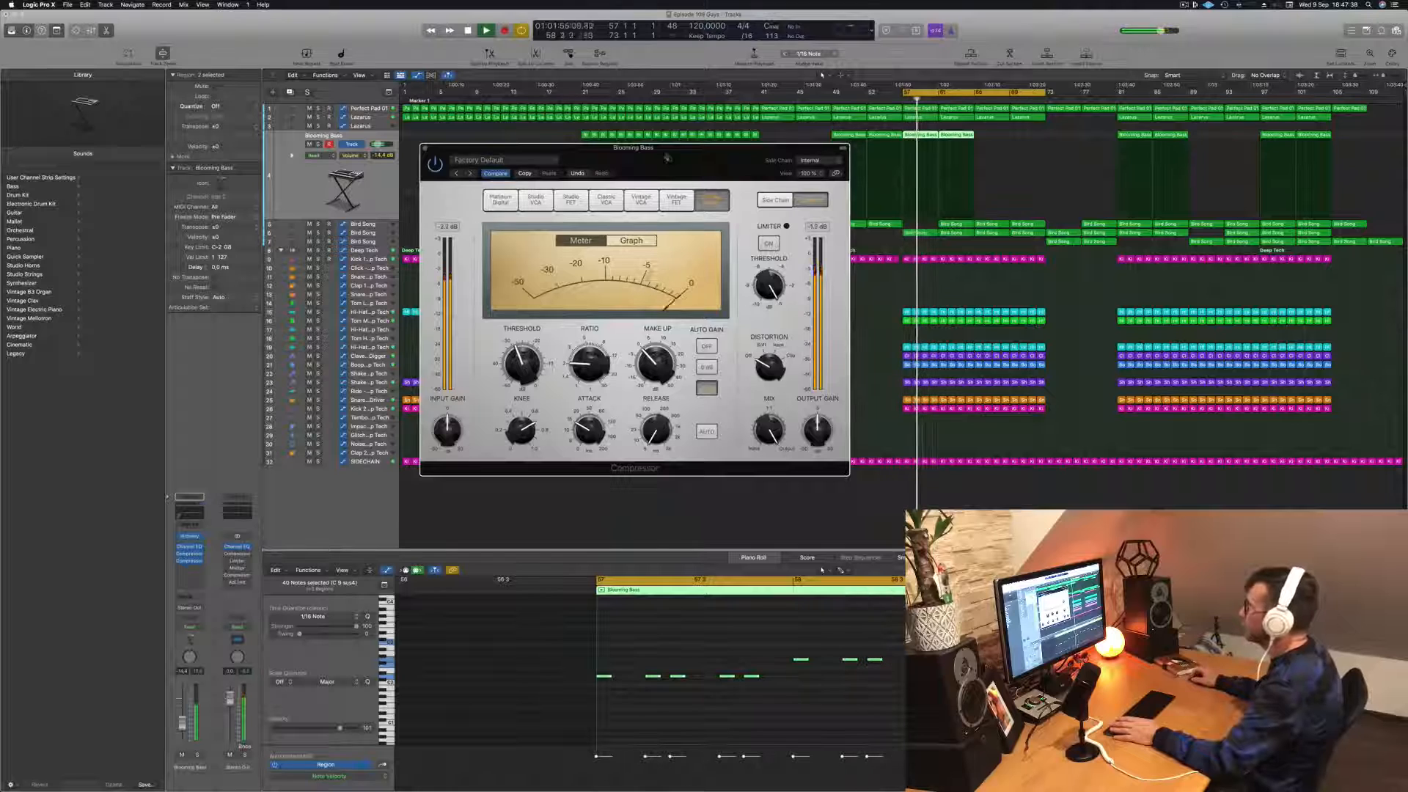
Step: Close the Vintage Opto compressor, raise the Blooming Bass volume to about -12 dB, and replay the cycle
drag(666, 158, 714, 168)
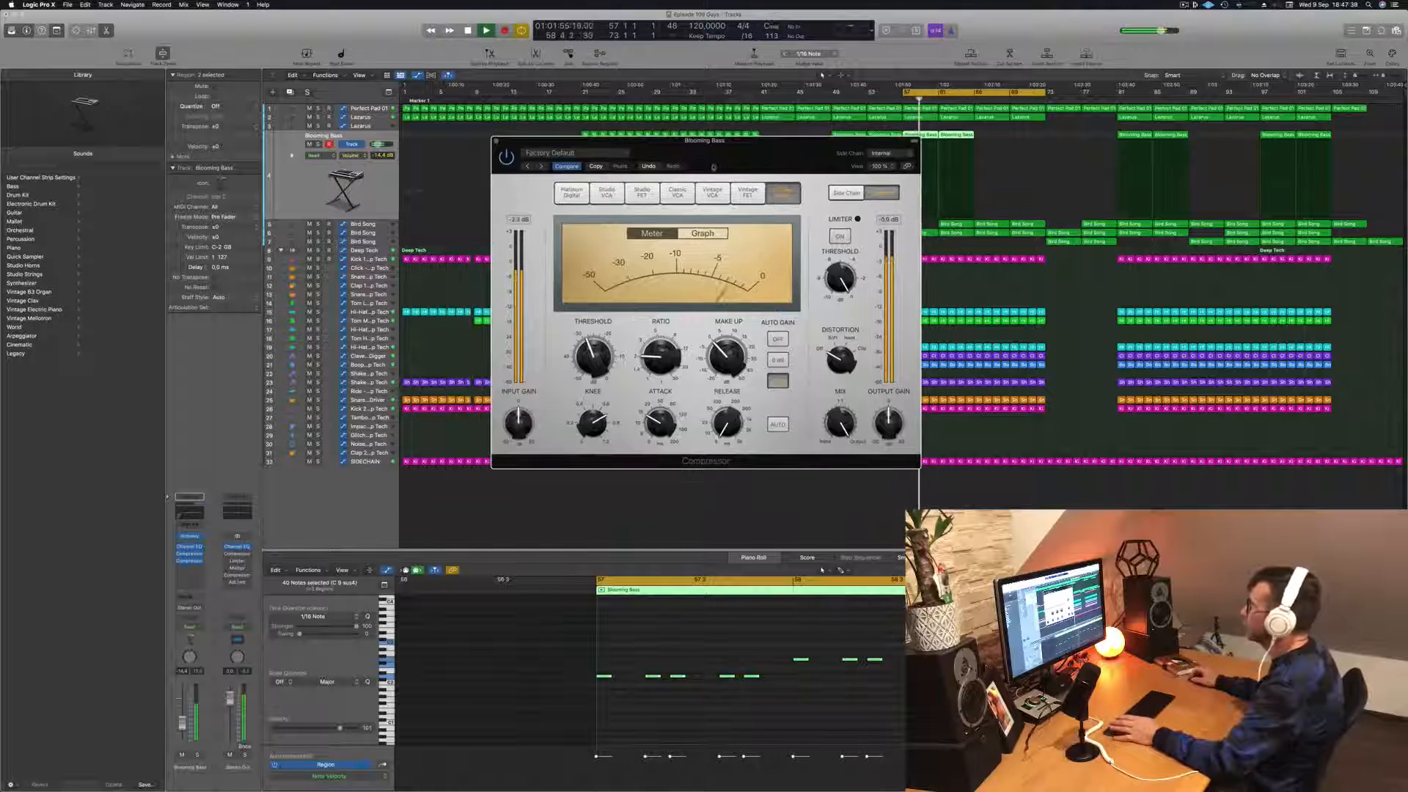
click(496, 140)
key(space)
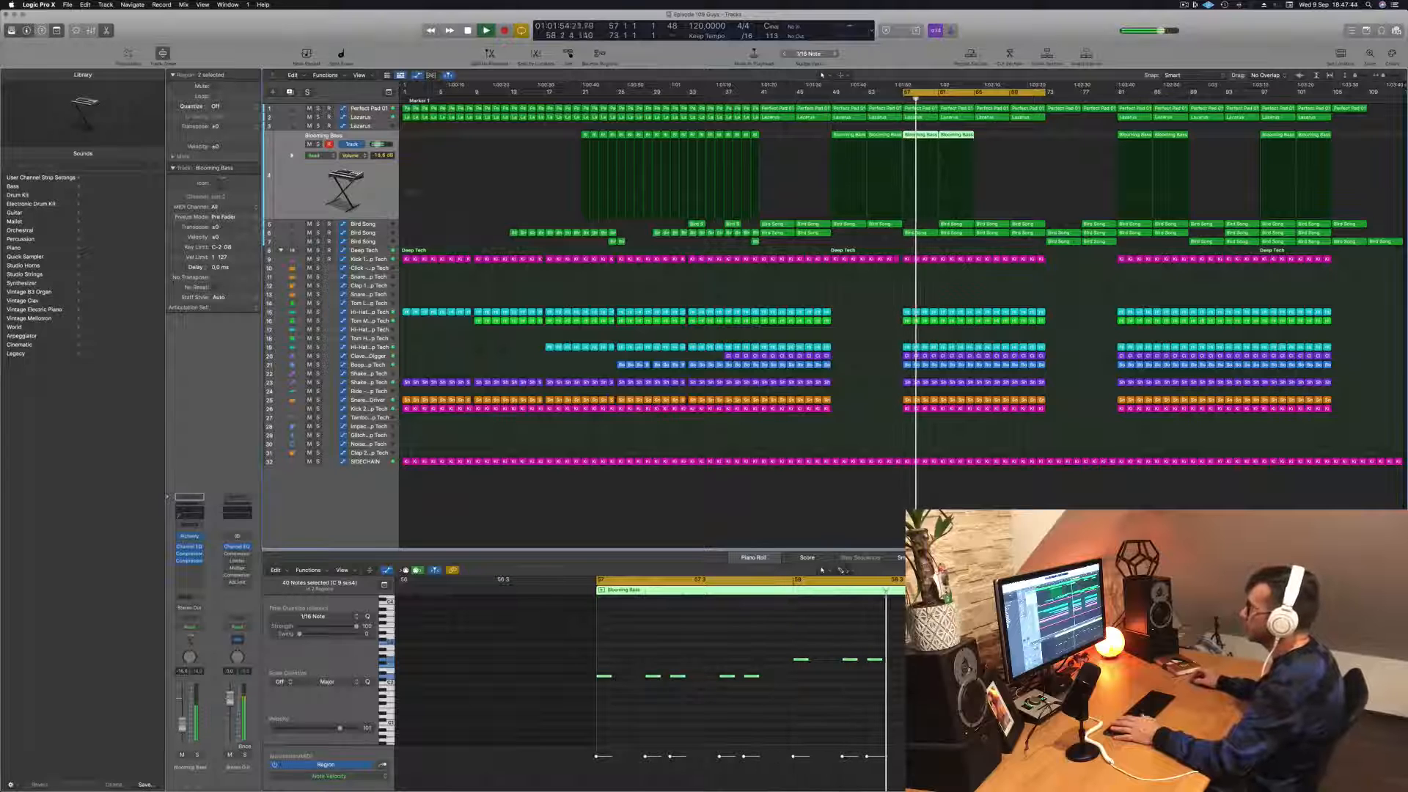
Step: Adjust the Cutoff of the Blooming Bass Alchemy instrument while replaying the cycle from bar 57, and close the plug-in
click(191, 536)
drag(797, 127, 744, 128)
key(space)
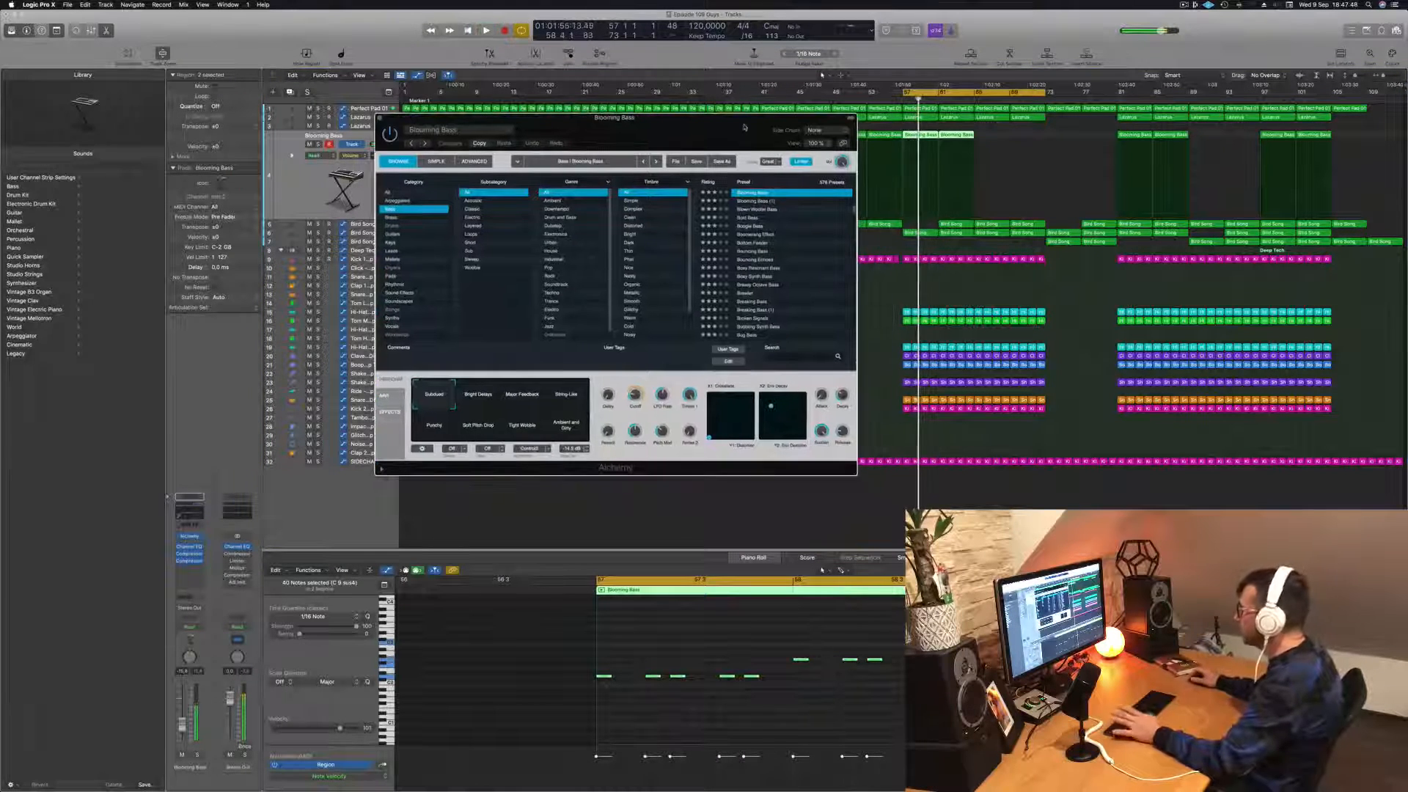
key(space)
key(space)
key(space)
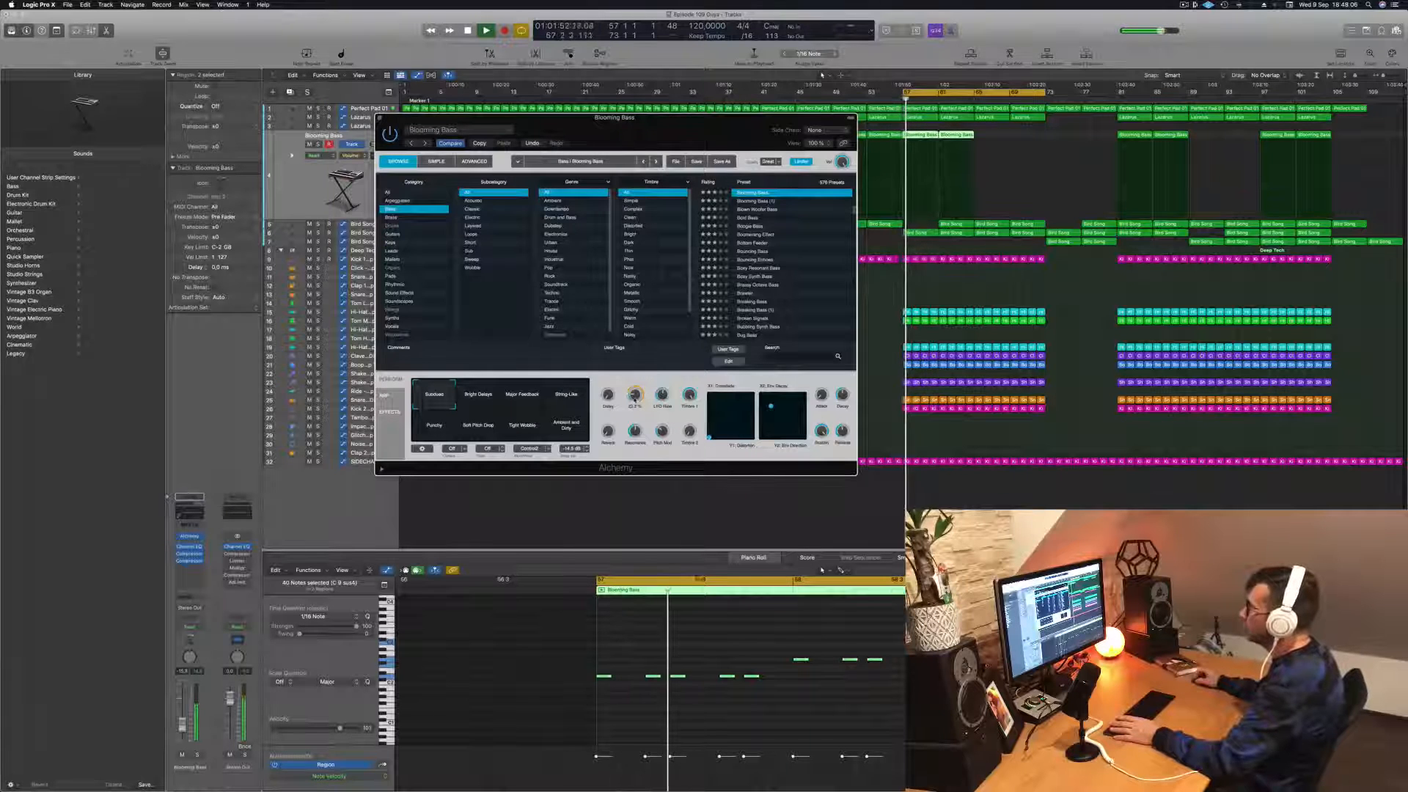
drag(635, 396, 635, 393)
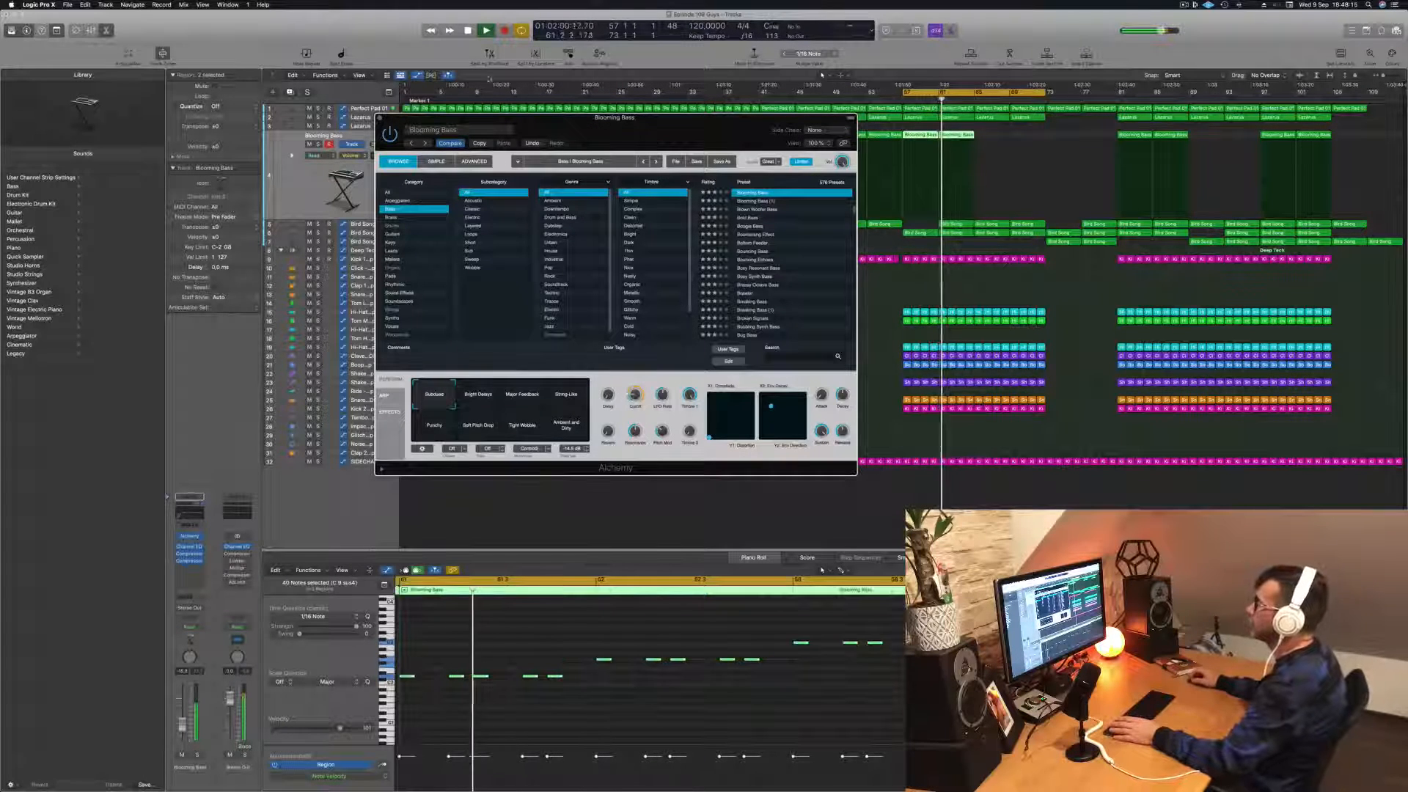
click(381, 118)
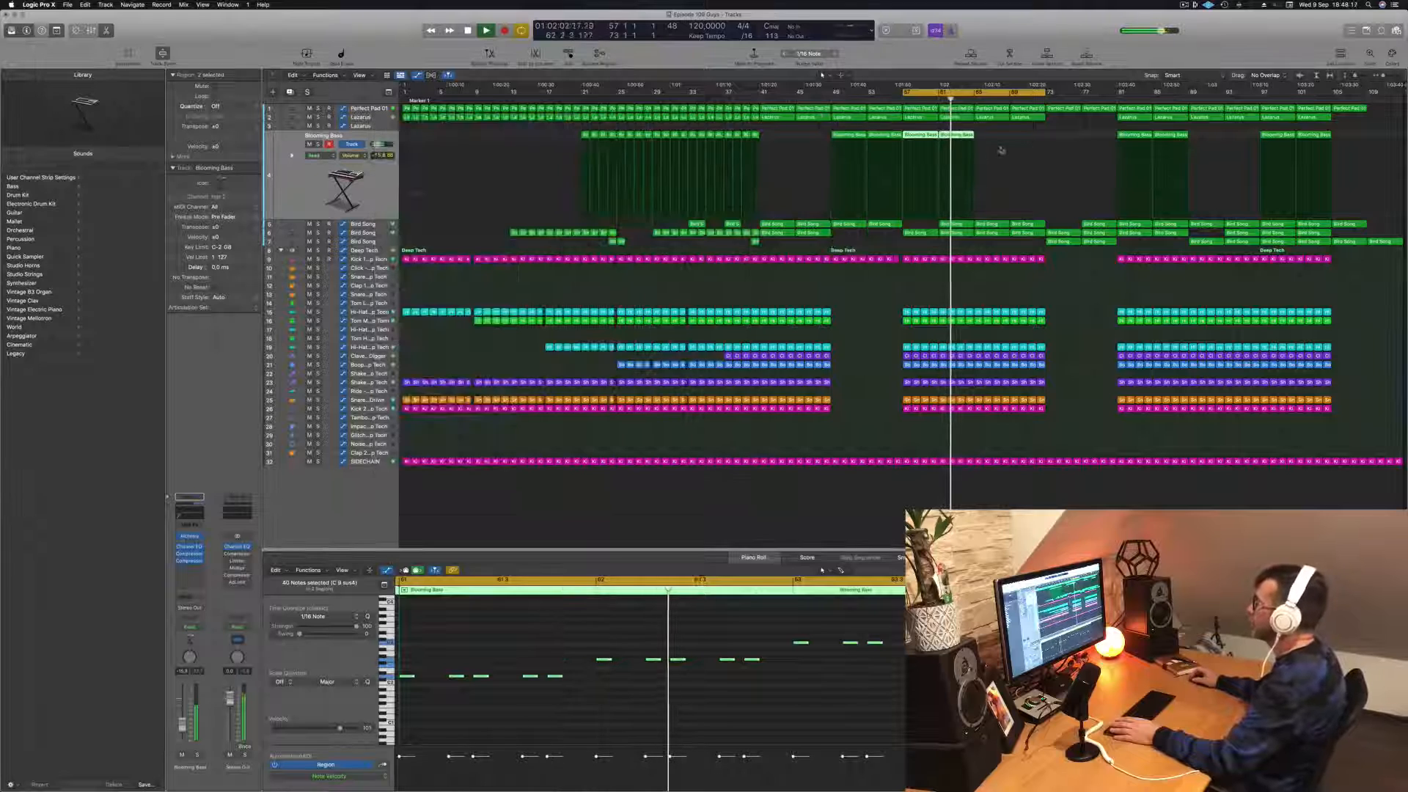
Step: Lower the Blooming Bass track's volume to about -23 dB while replaying the cycle from bar 57
drag(1001, 145, 926, 145)
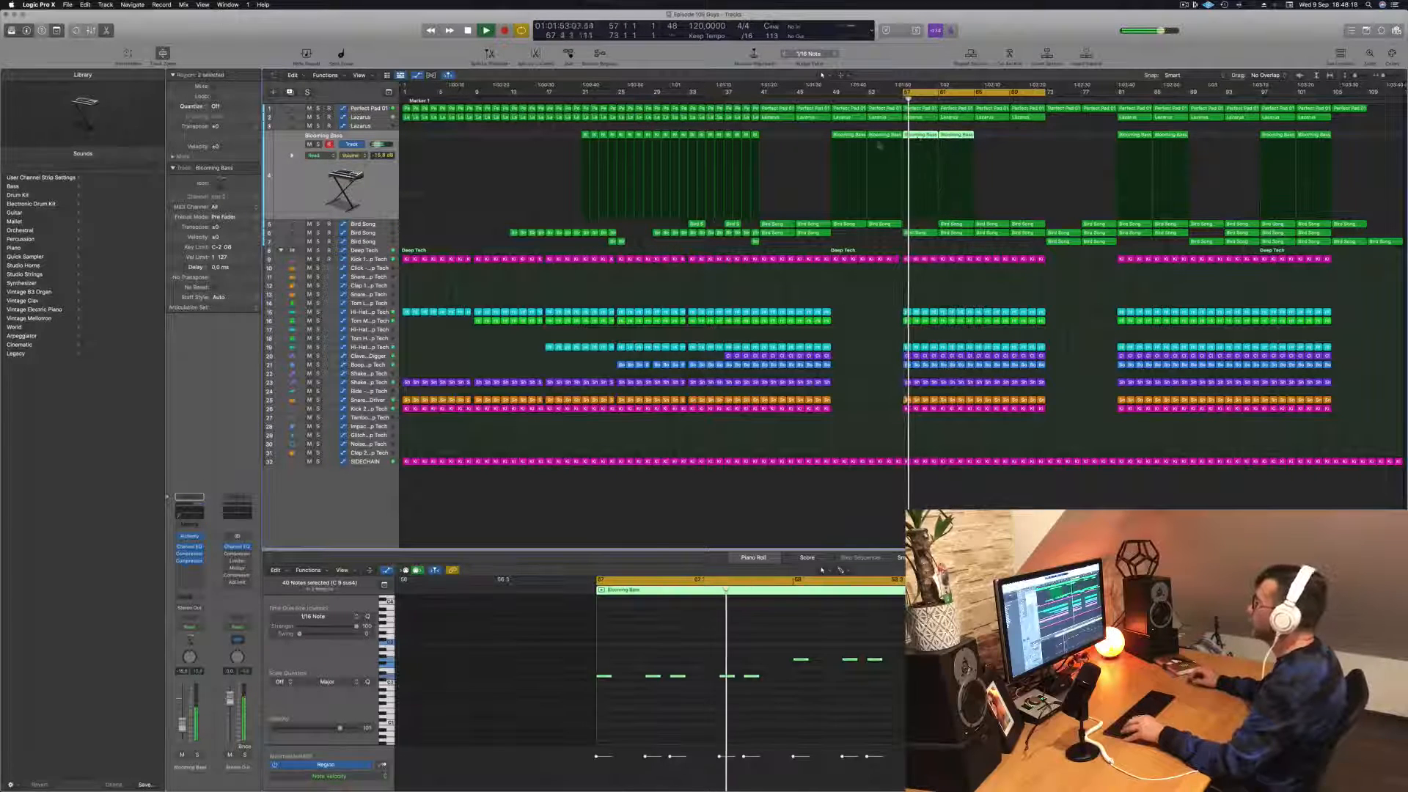
key(space)
key(space)
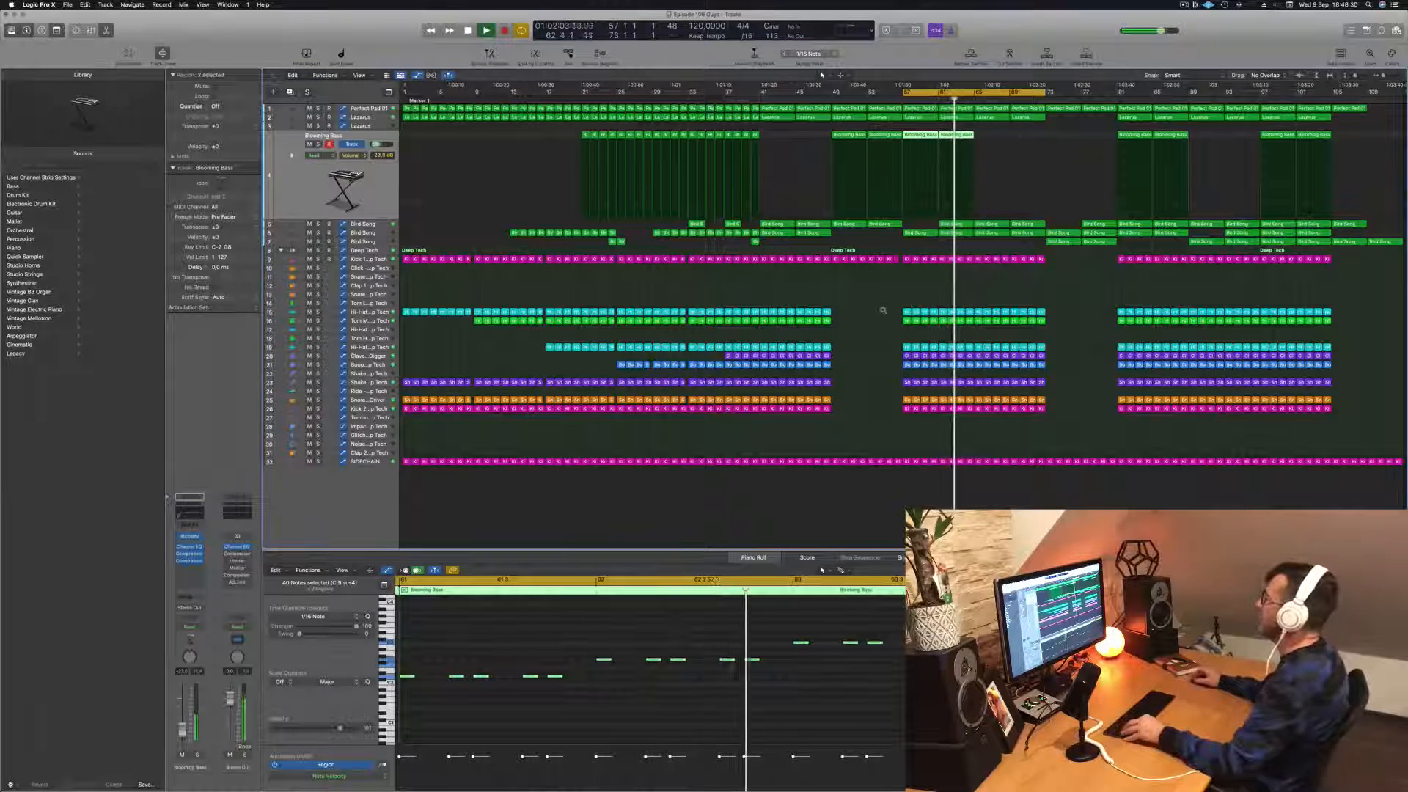
key(space)
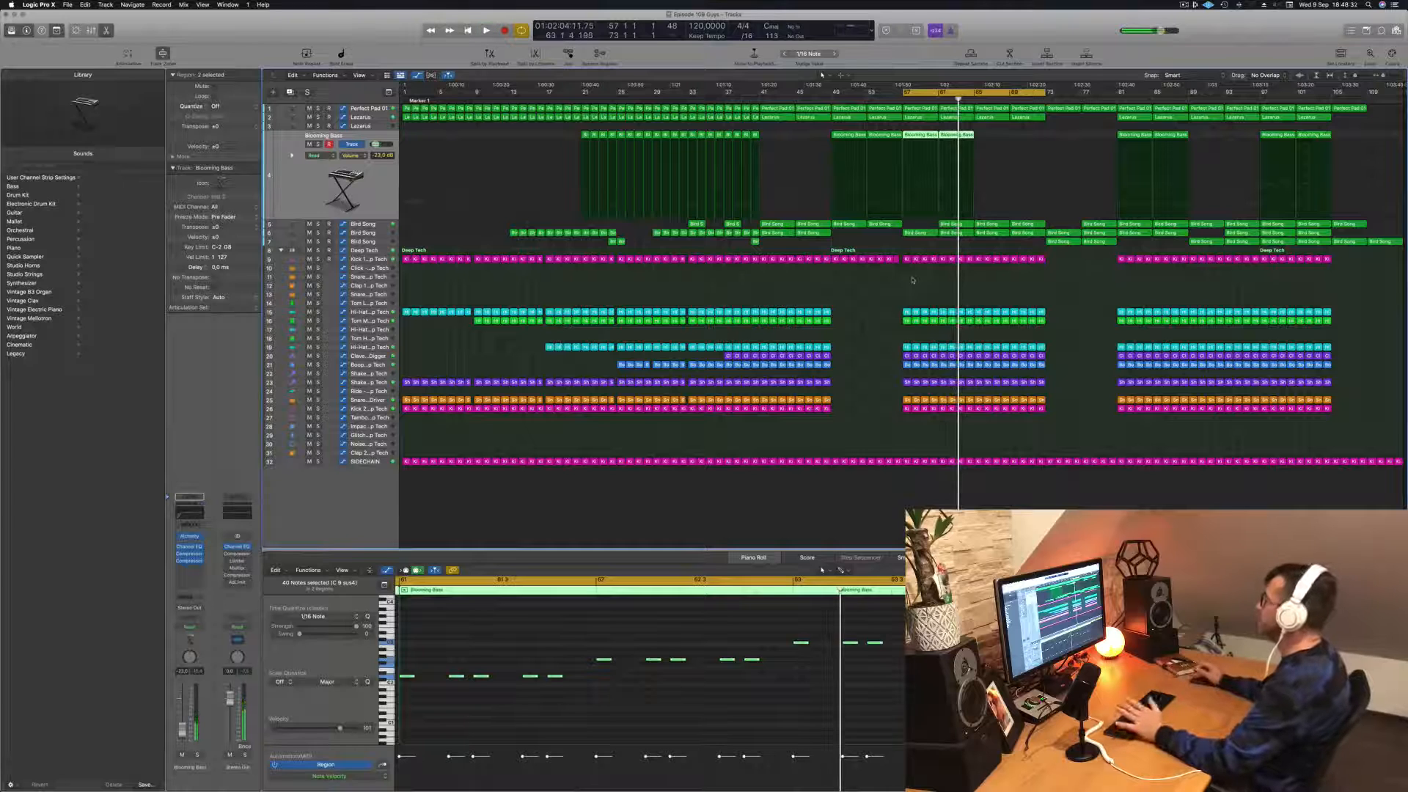
key(space)
click(1183, 5)
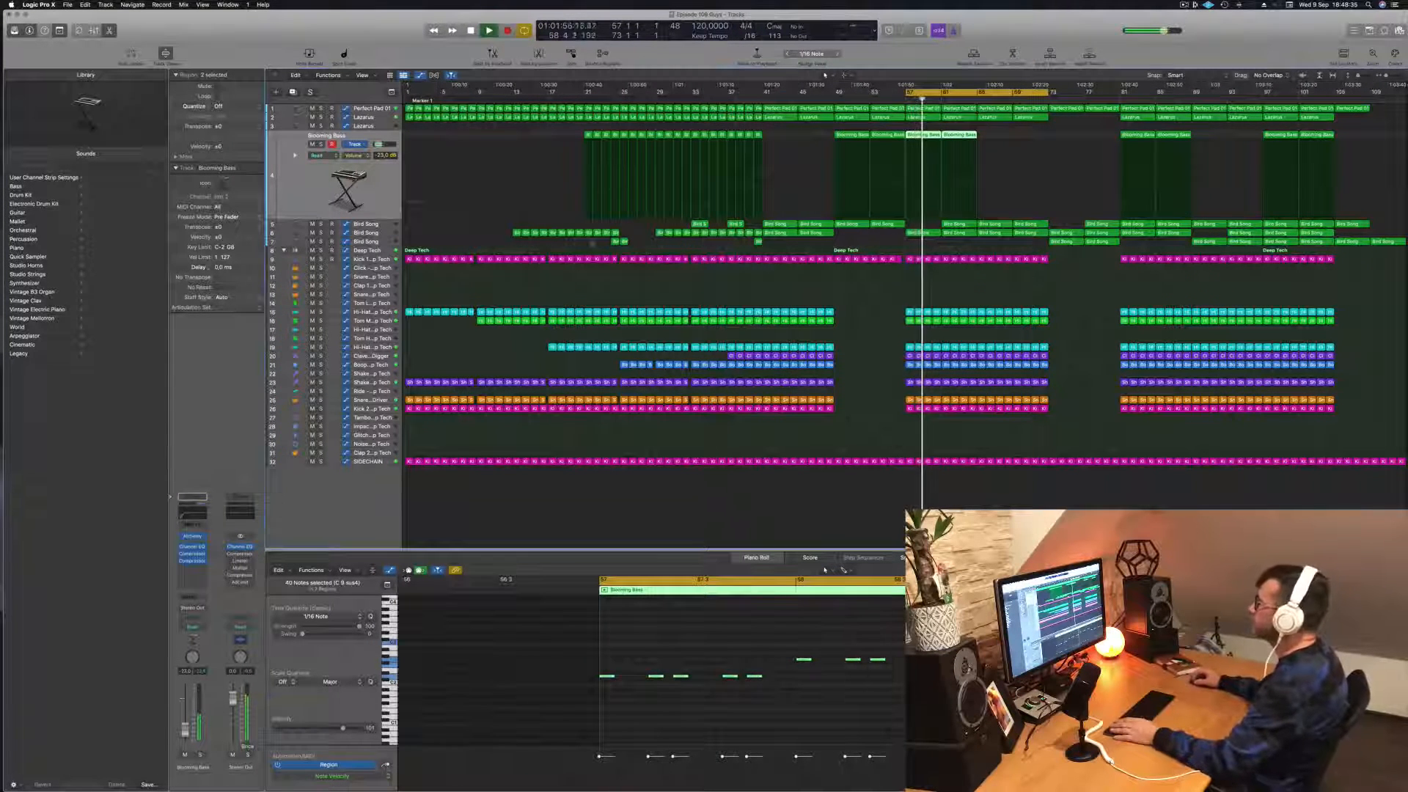
Step: Delete the bar 61 region from the uppermost Bird Song track
click(374, 232)
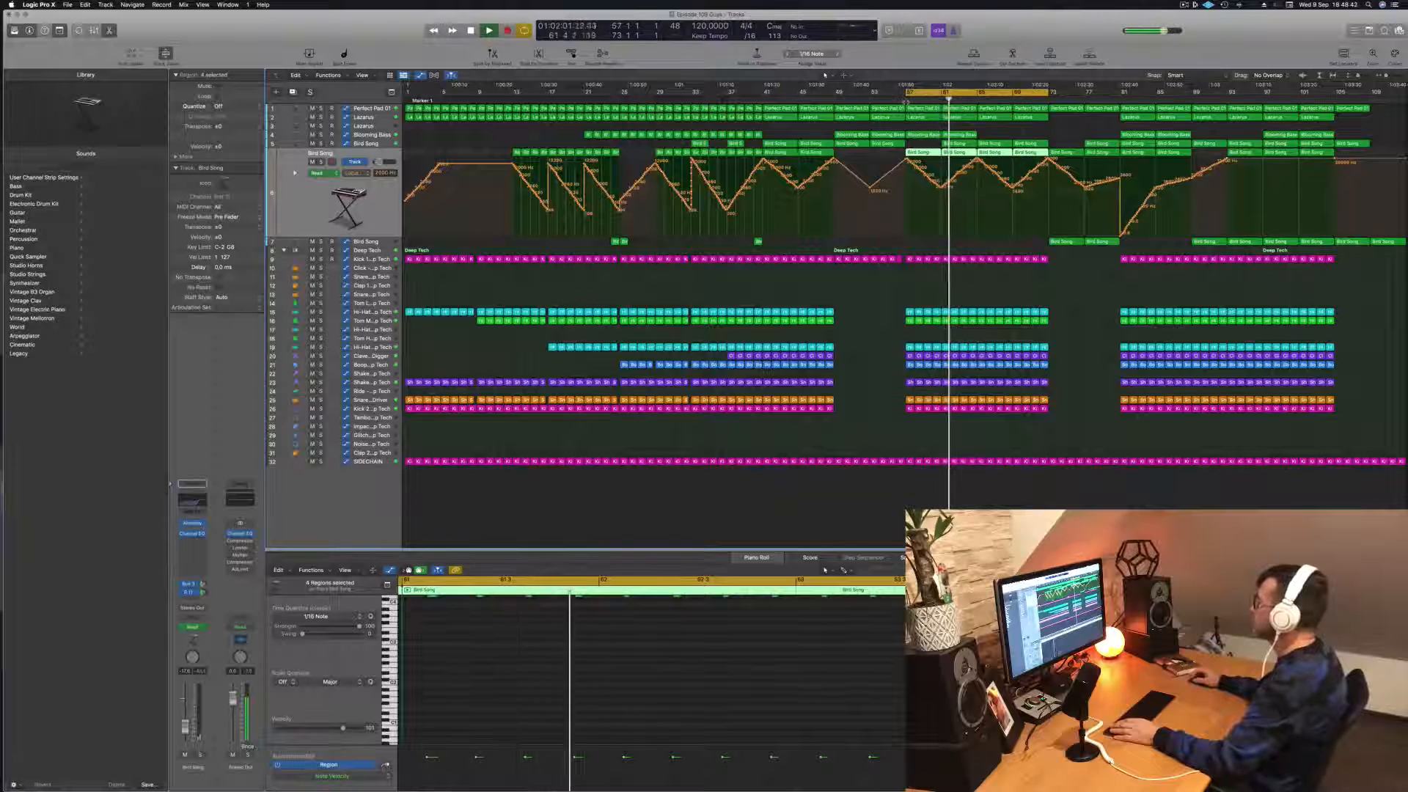
click(959, 144)
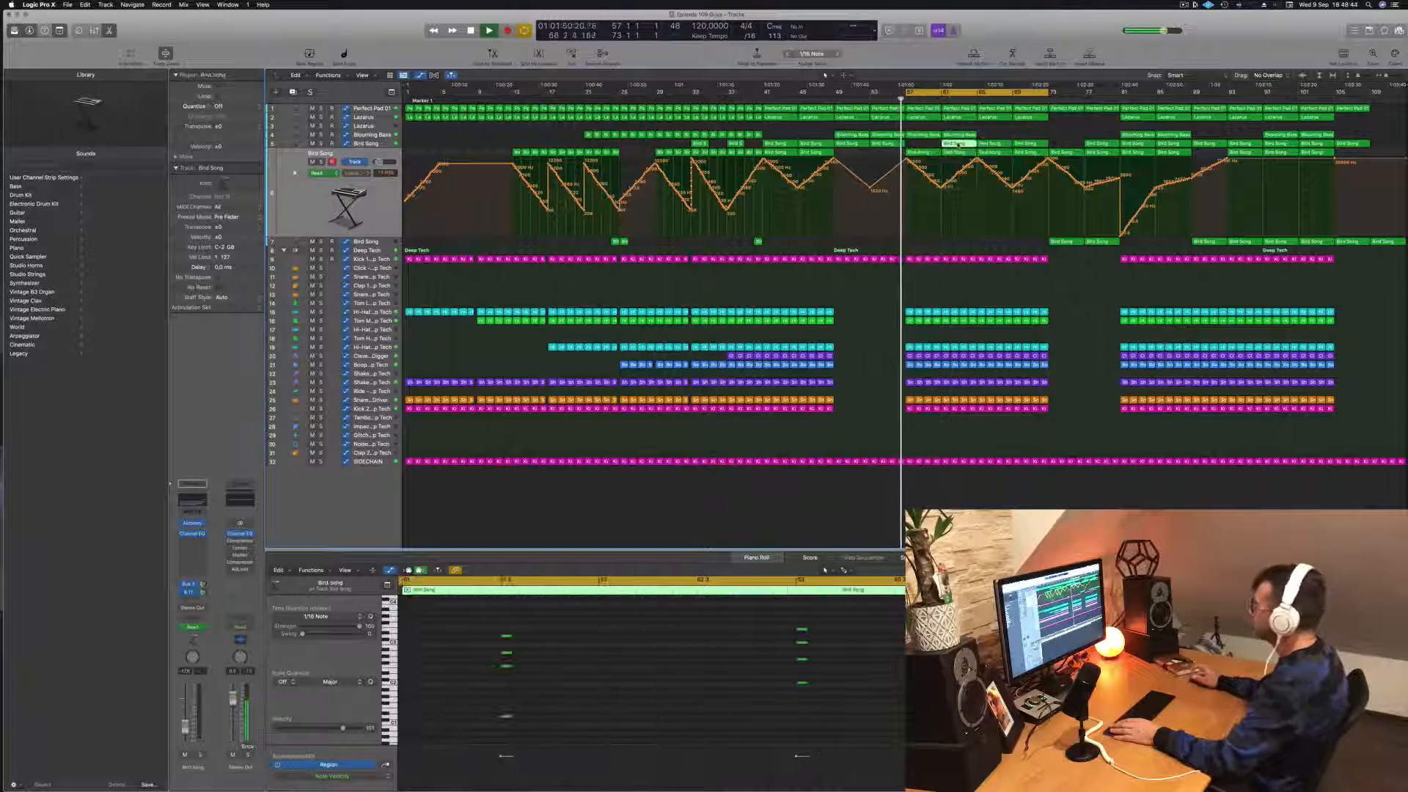
key(Delete)
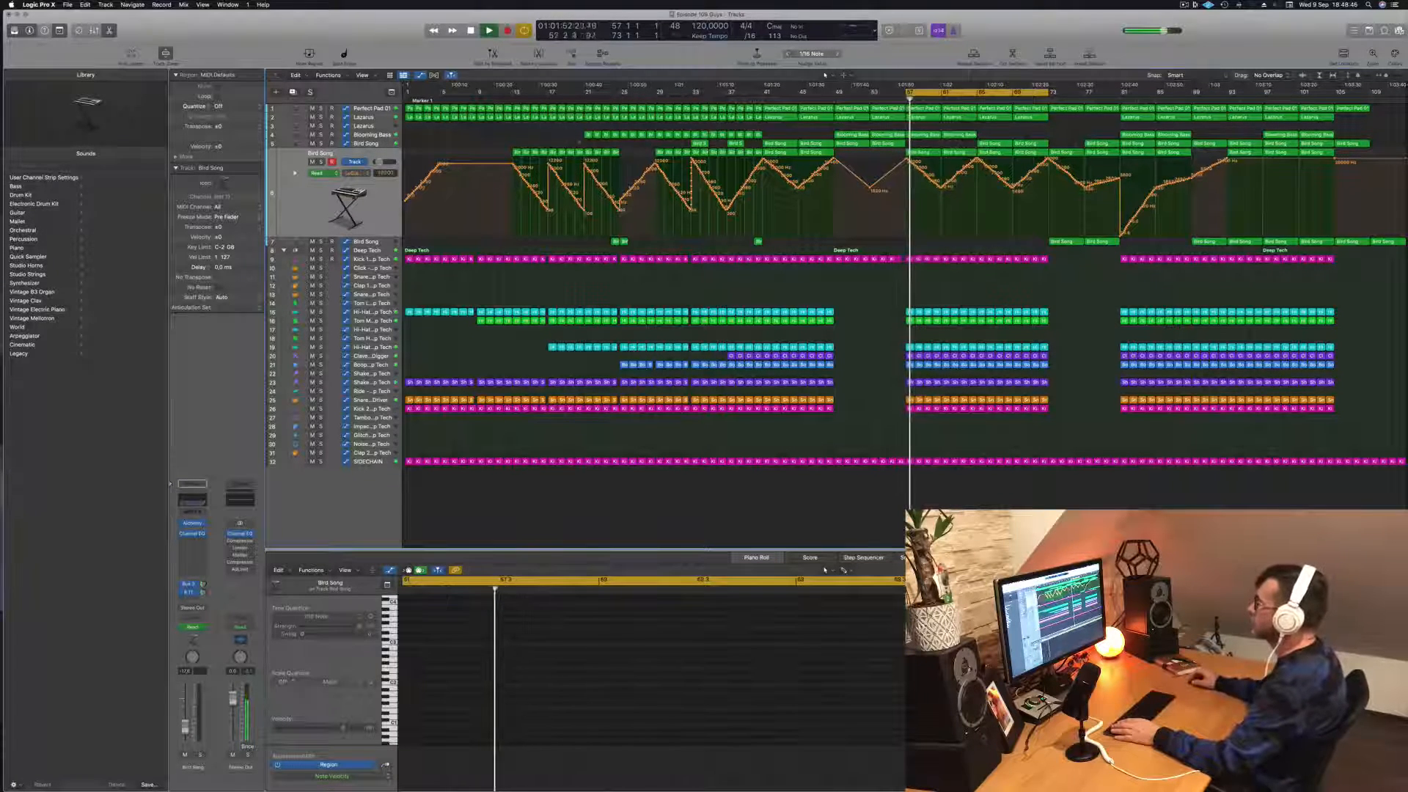
Step: Flatten the Perfect Pad 01 automation between bars 57 and 65 and delete the track's region at bar 61
click(373, 109)
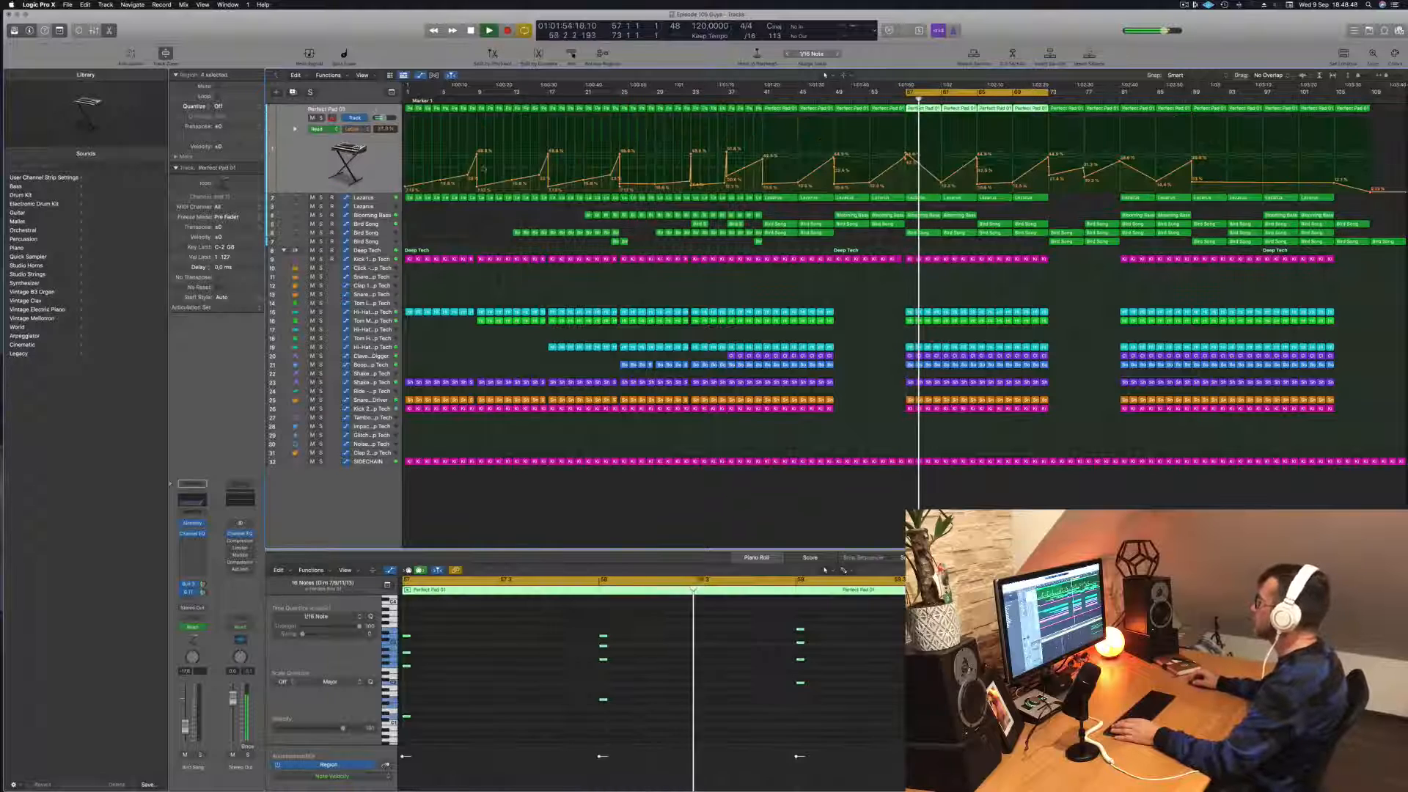
click(1089, 205)
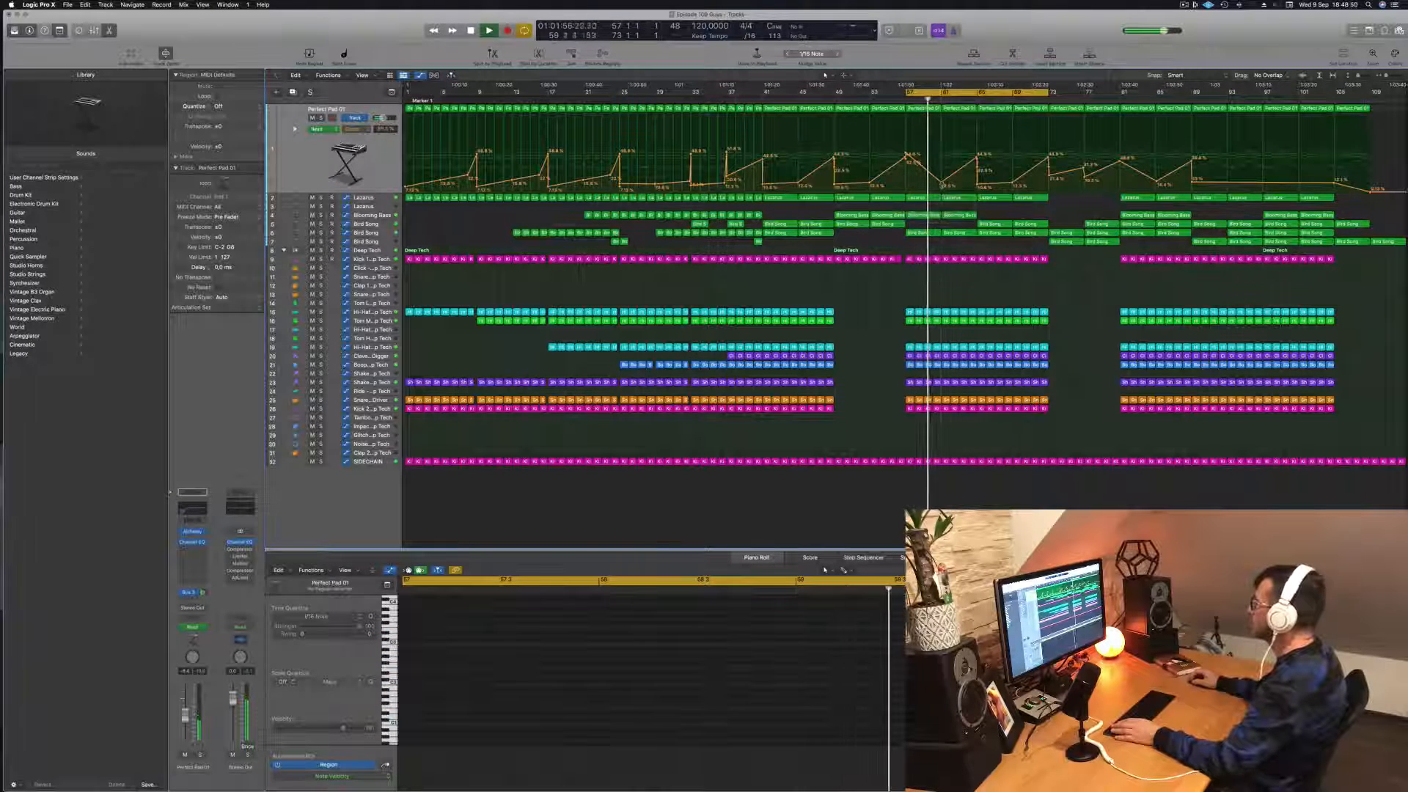
click(960, 110)
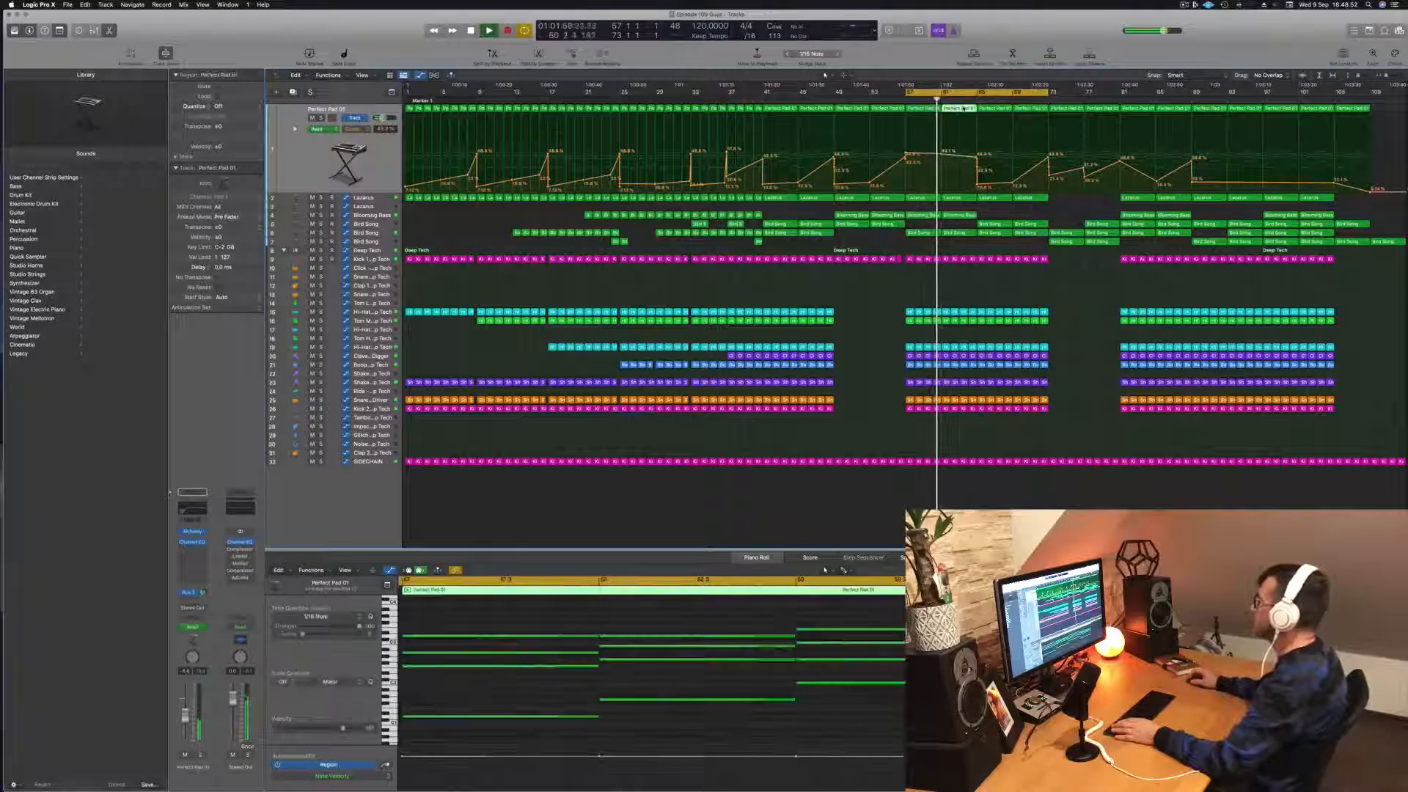
key(Delete)
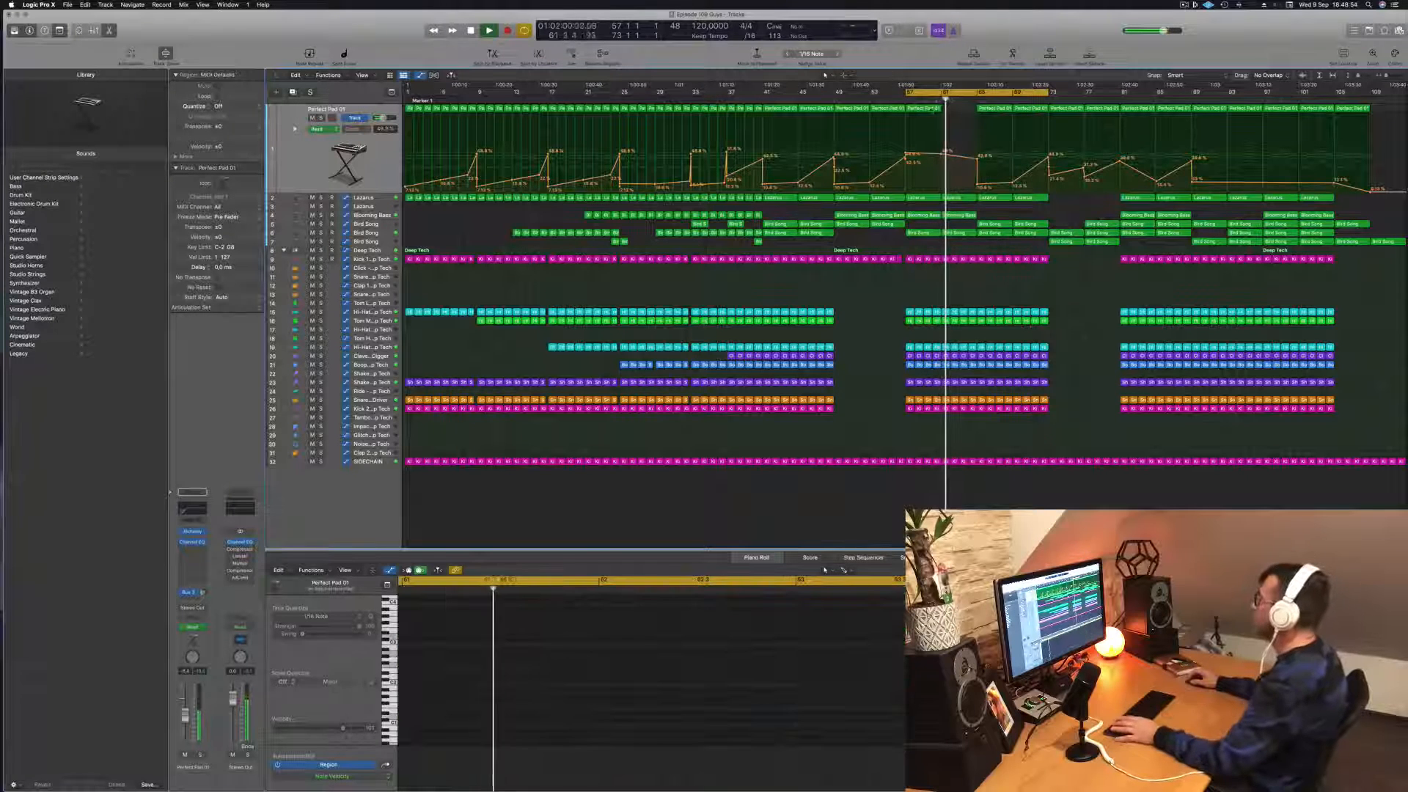
Step: Lower the Perfect Pad 01 automation point at bar 57 and replay the cycle to check it
mouse_move(905, 153)
mouse_down()
mouse_move(942, 163)
mouse_move(906, 168)
mouse_up()
key(space)
key(space)
key(space)
key(space)
key(space)
key(space)
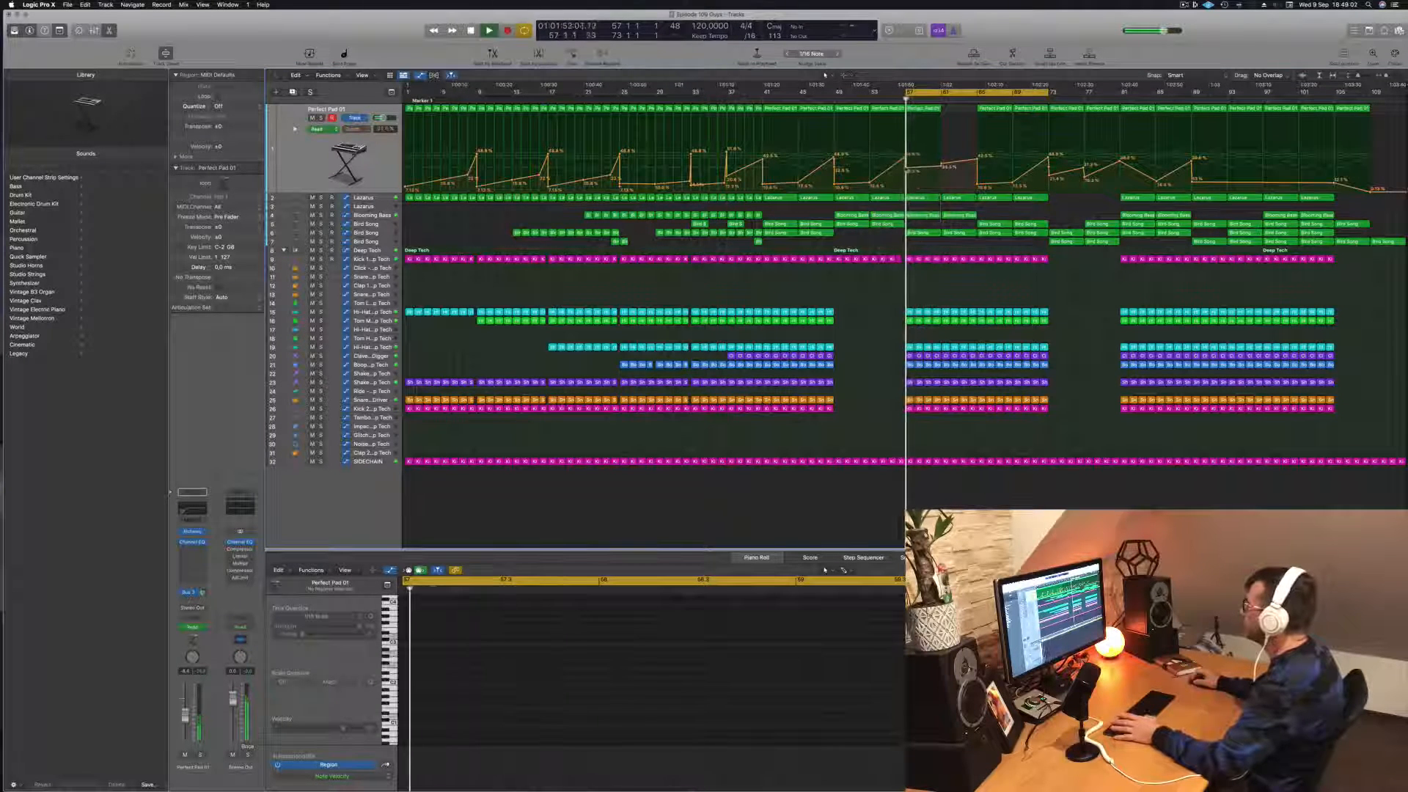
Step: Copy the bar 57 Perfect Pad 01 region to bar 61, lower the automation point there, and replay the cycle
drag(926, 111, 958, 114)
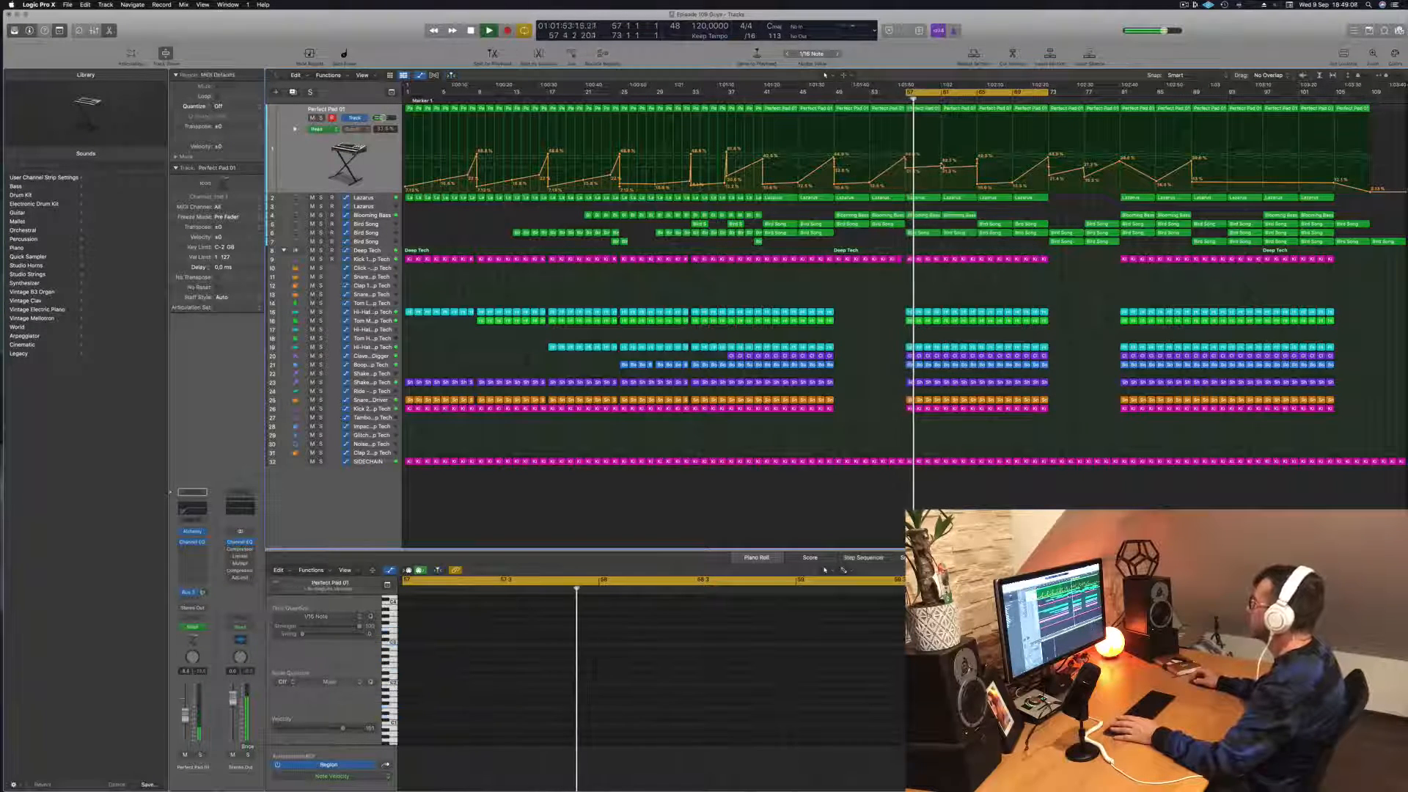
drag(941, 163, 941, 167)
key(space)
key(space)
key(space)
key(space)
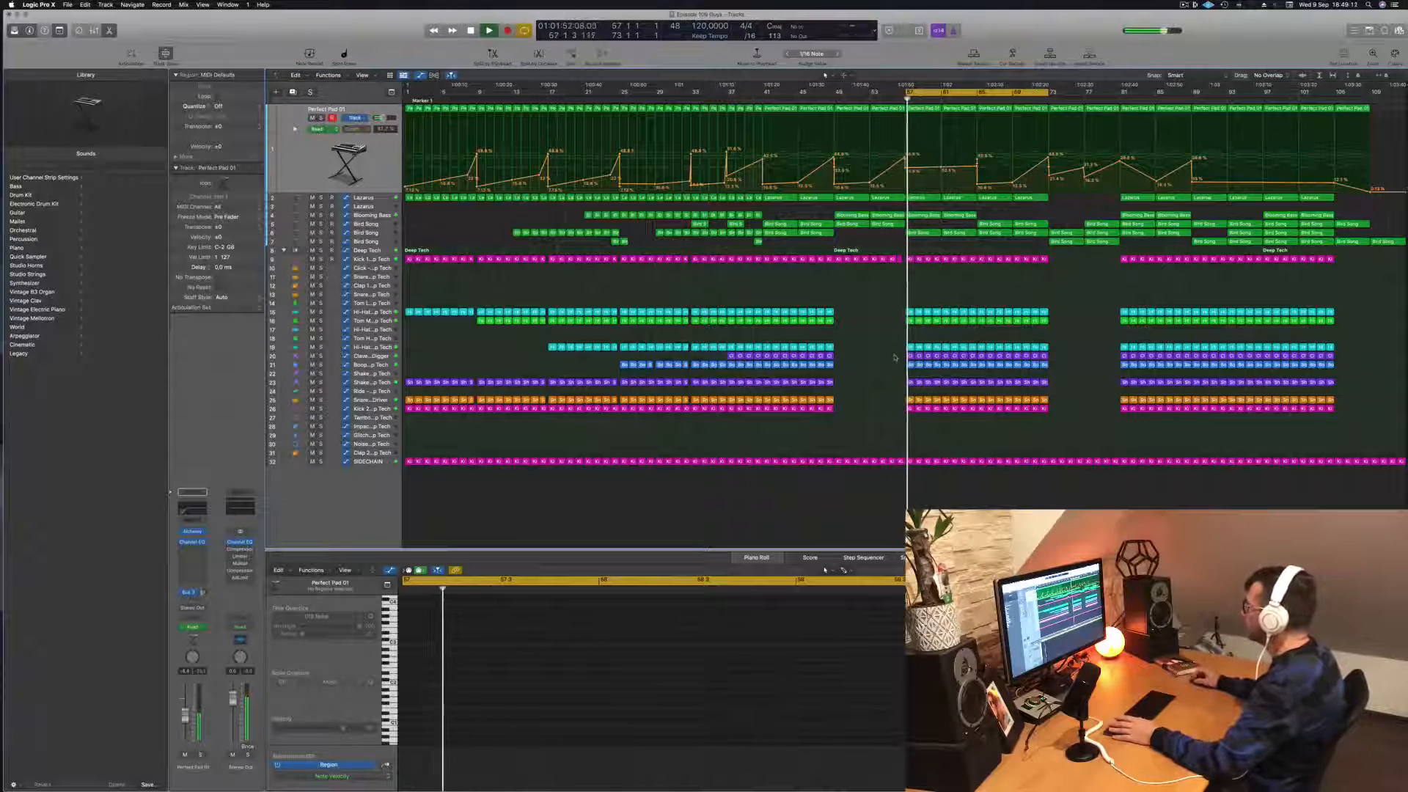
Step: Delete the Crate Digger clave regions in bars 57 through 65 and the middle Bird Song track's two regions at bars 57 and 61
drag(894, 357, 981, 357)
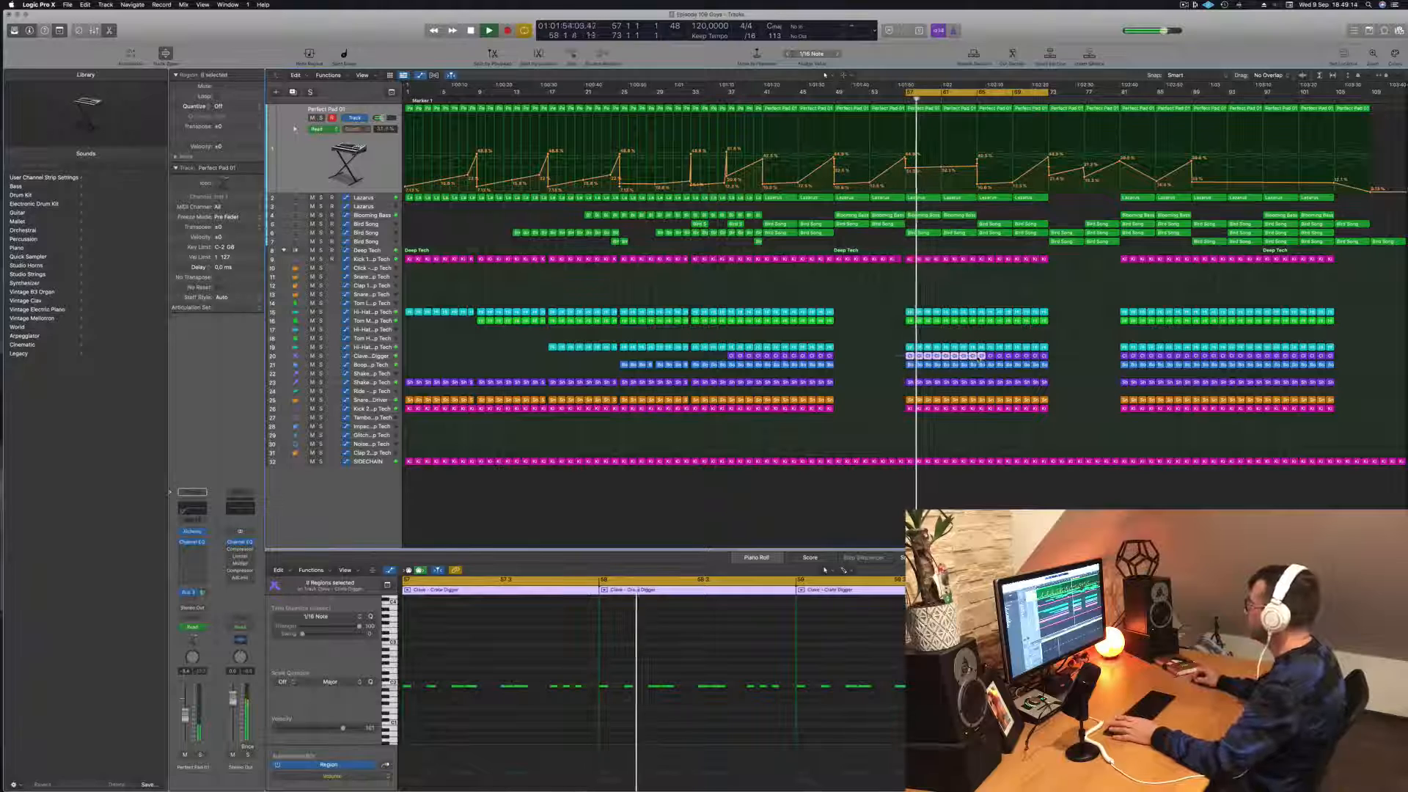
key(Delete)
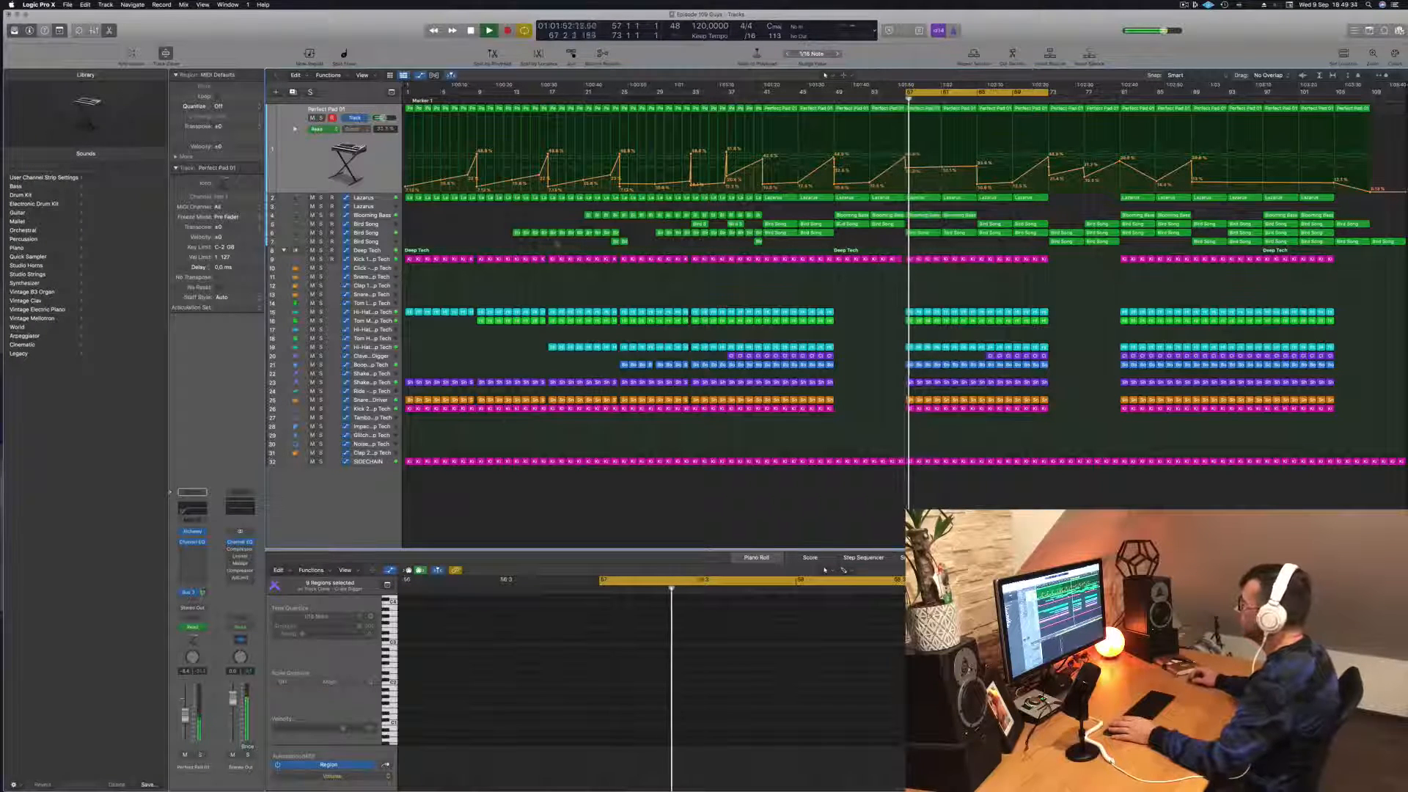
click(367, 232)
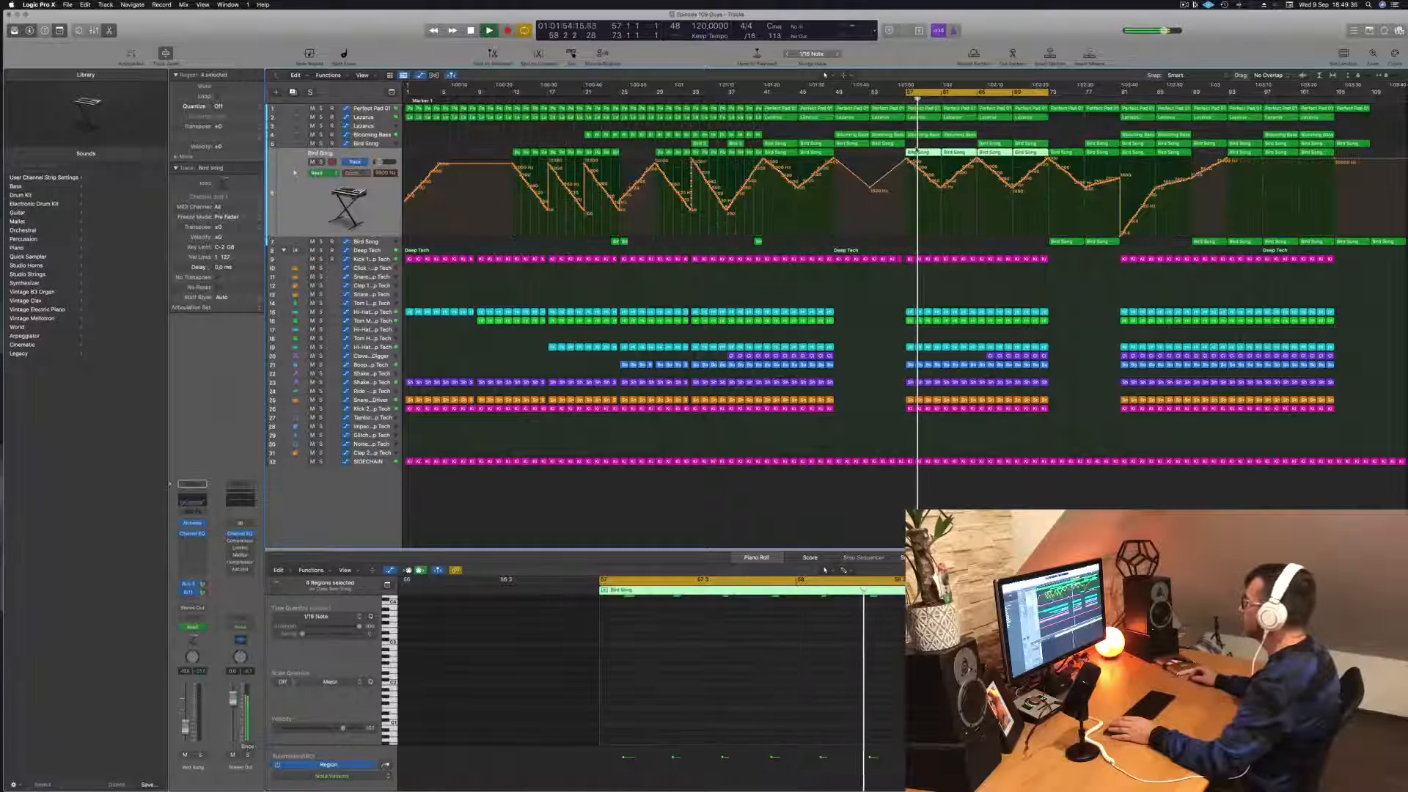
click(931, 144)
click(935, 152)
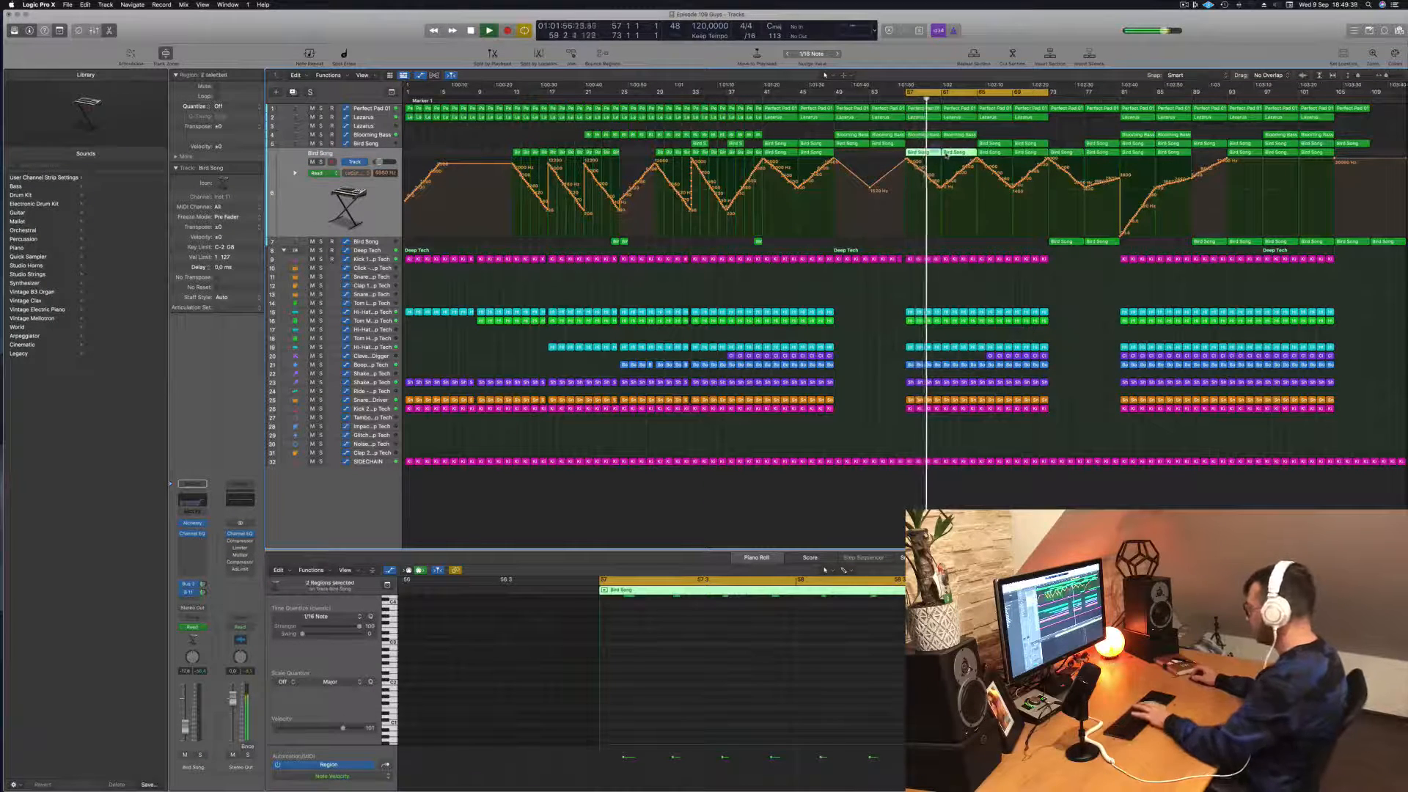
key(Delete)
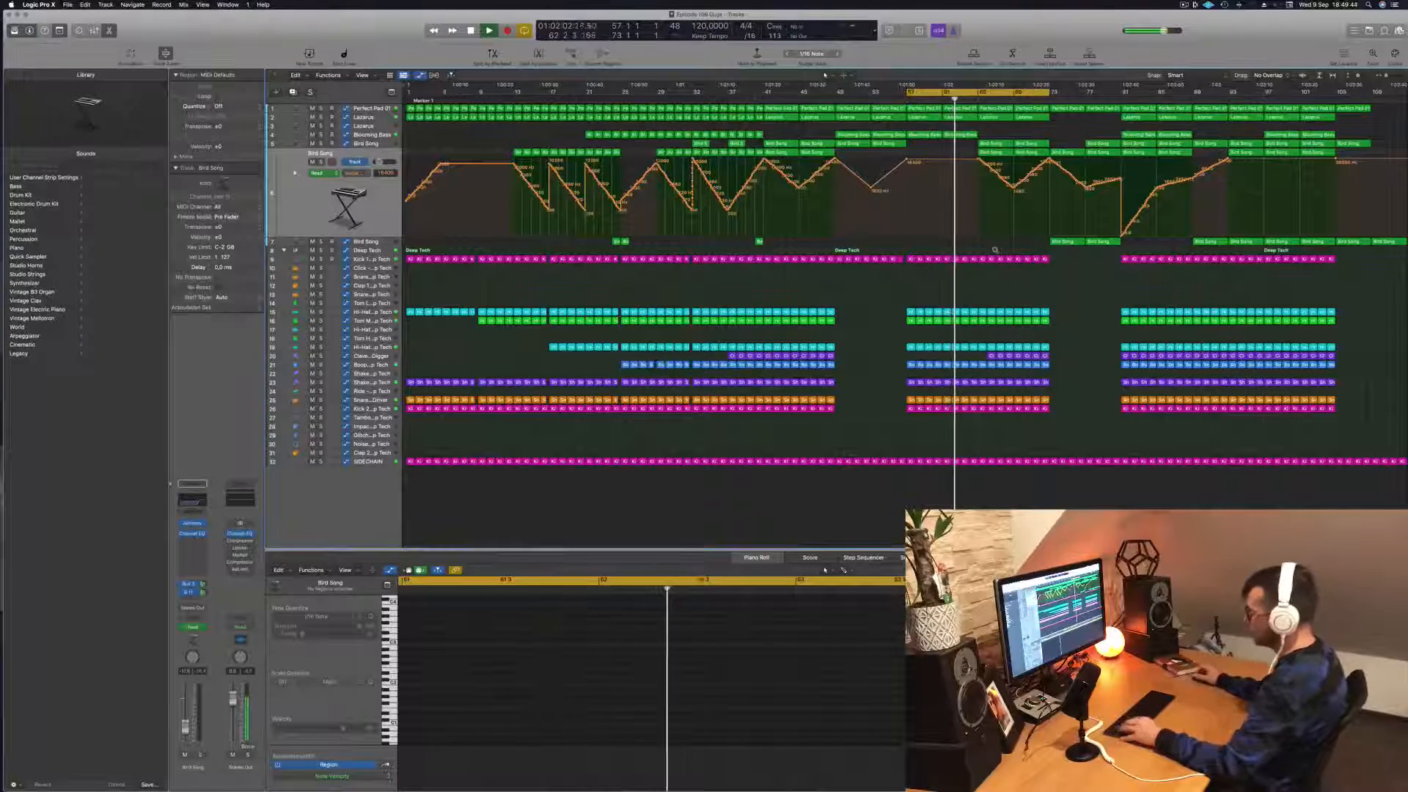
scroll(990, 255, right, 4)
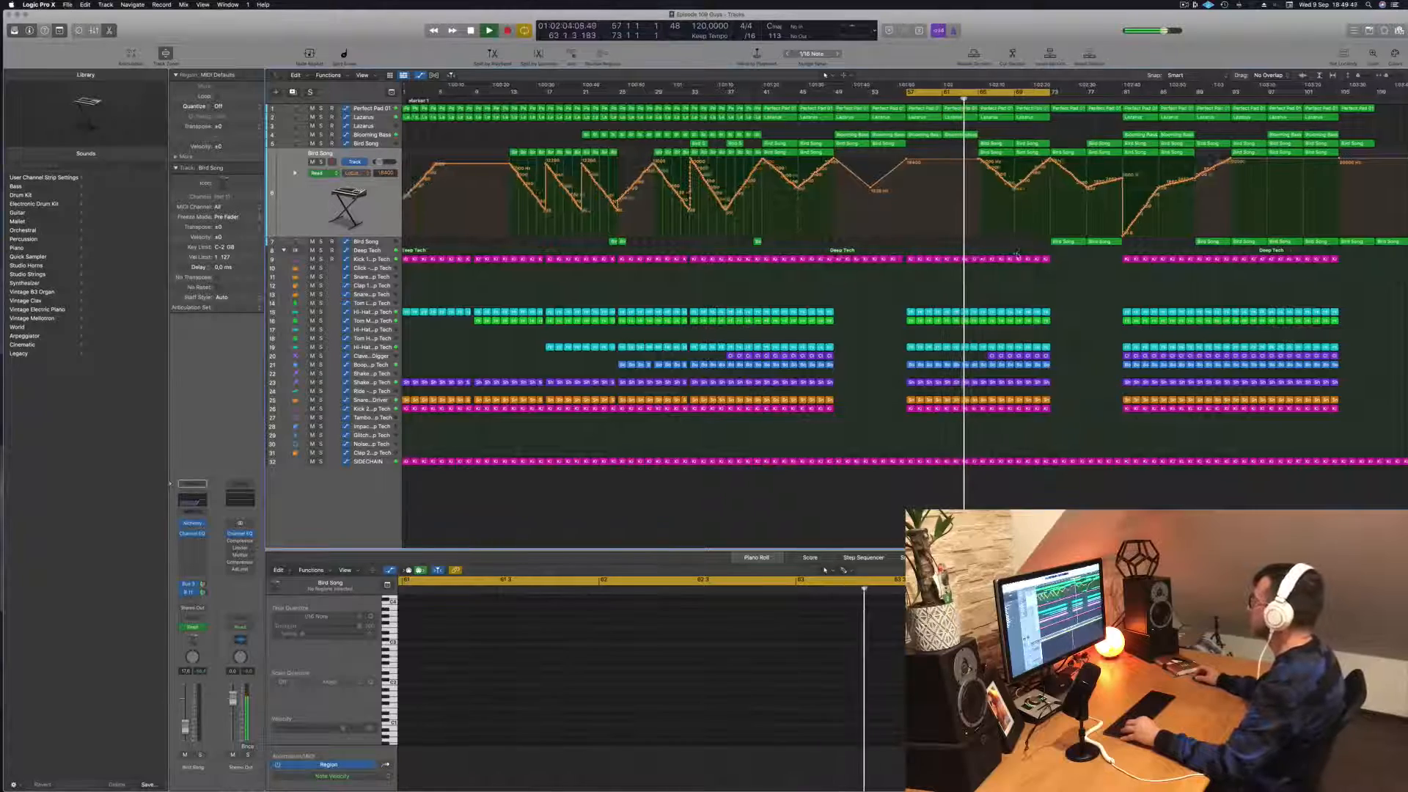
scroll(1018, 253, left, 3)
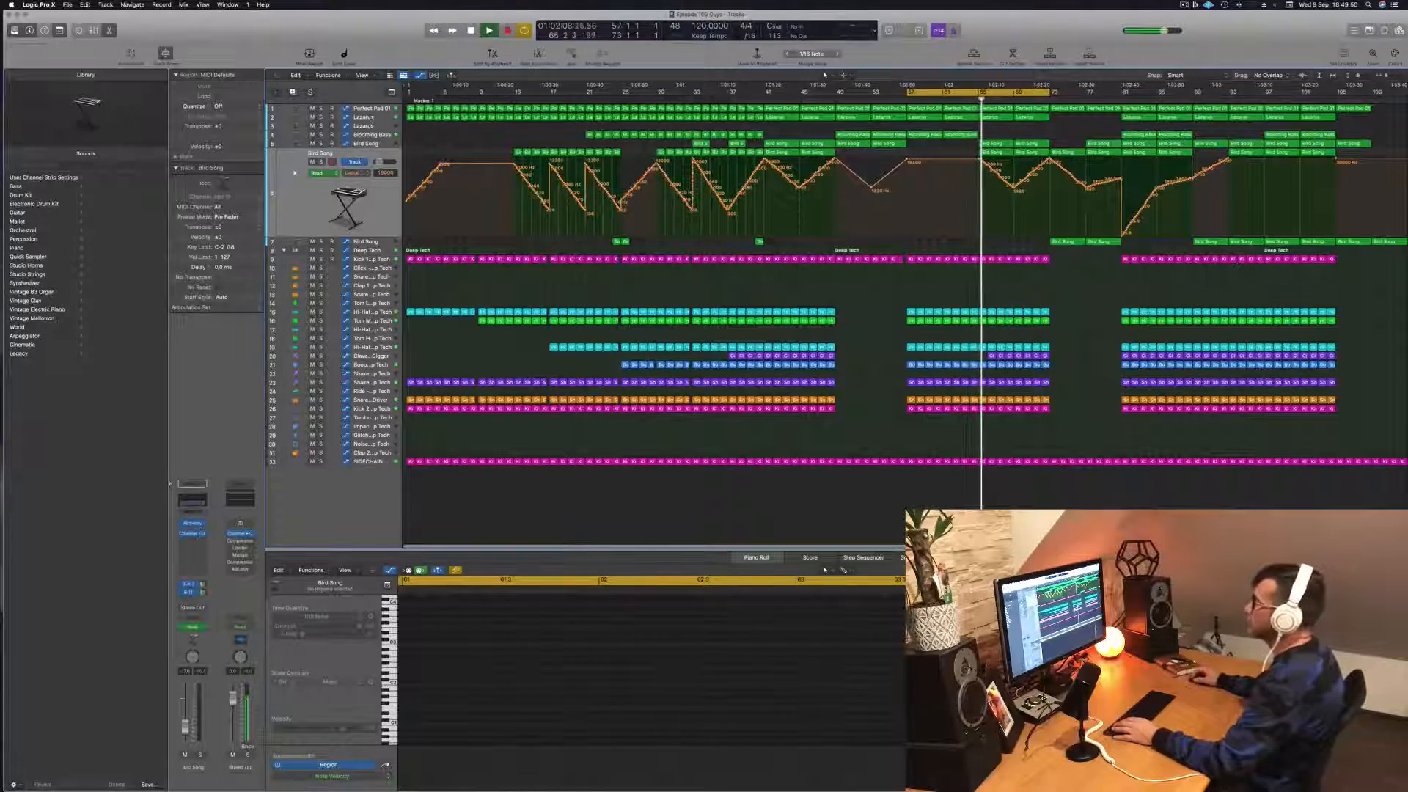
Step: Check Lazarus in solo and reshape its automation to rise to a peak at bar 65, drop, and climb gently to bar 73
click(373, 118)
click(321, 126)
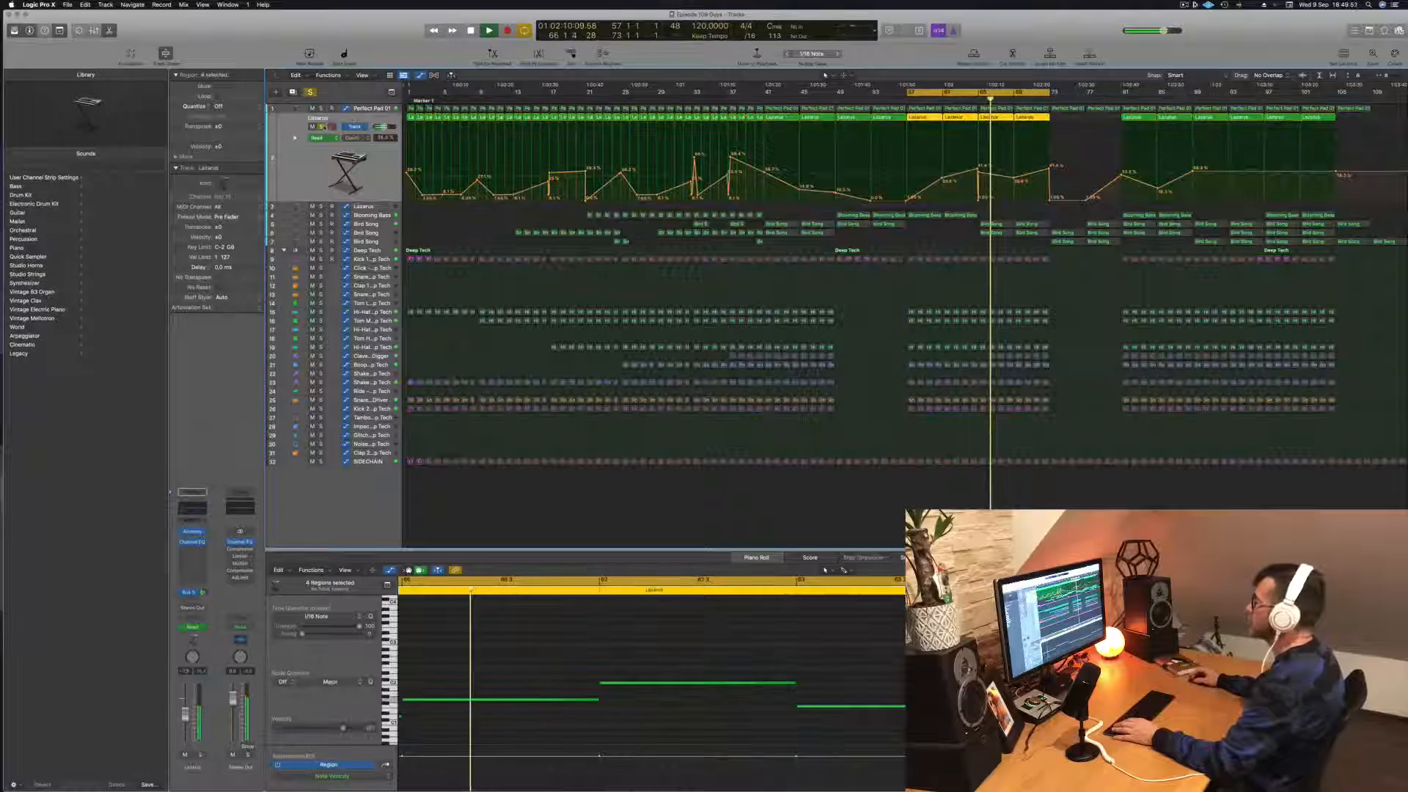
click(322, 127)
key(space)
key(space)
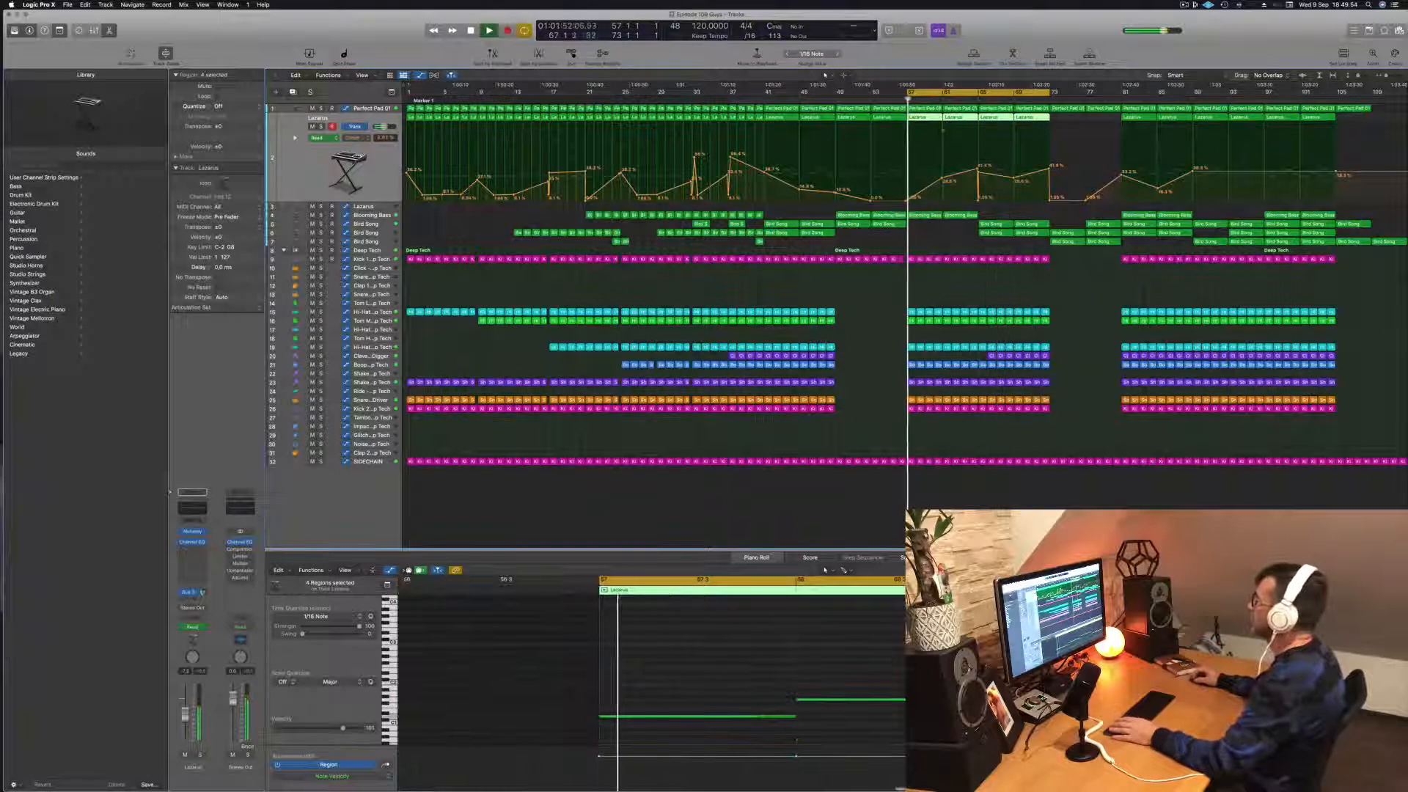
drag(1015, 180, 968, 179)
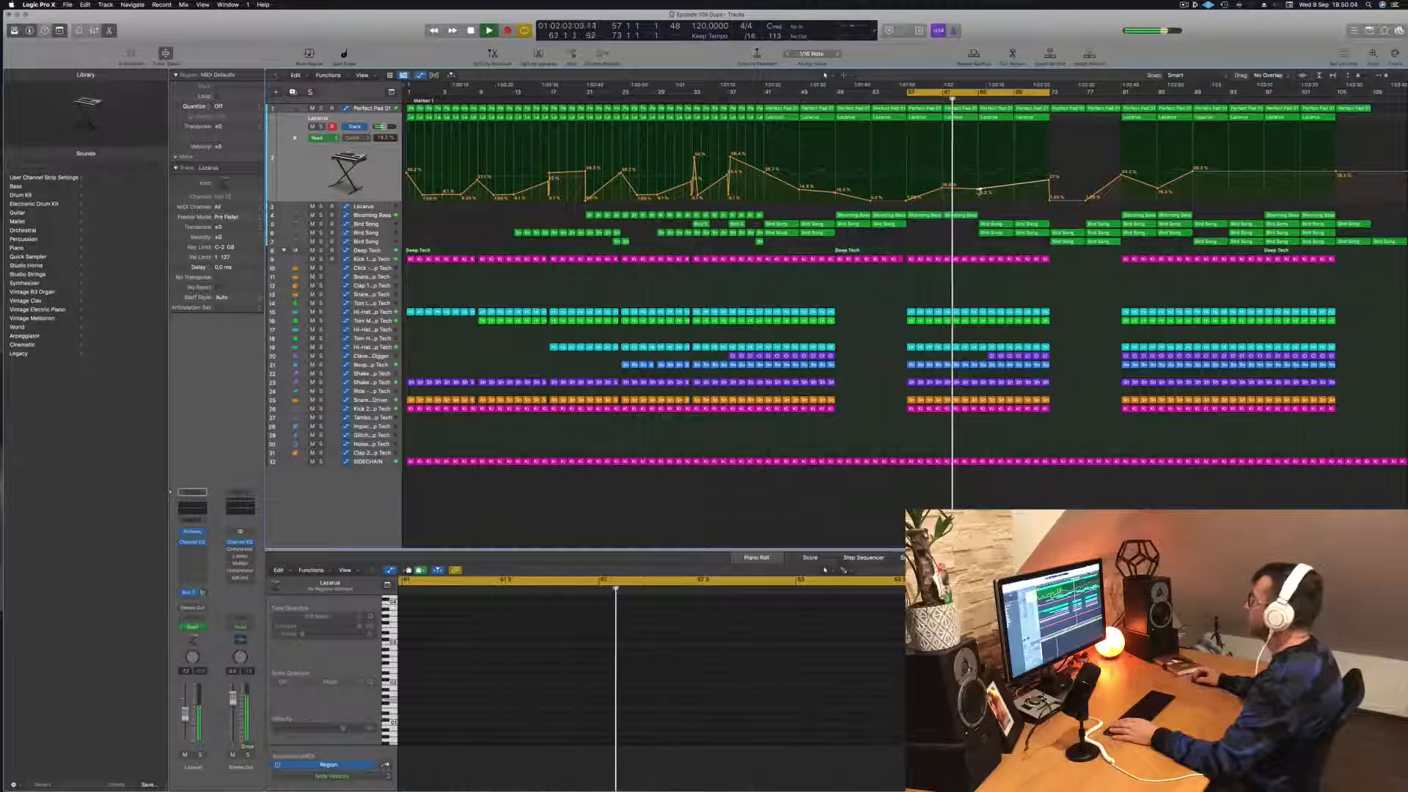
drag(980, 192, 976, 167)
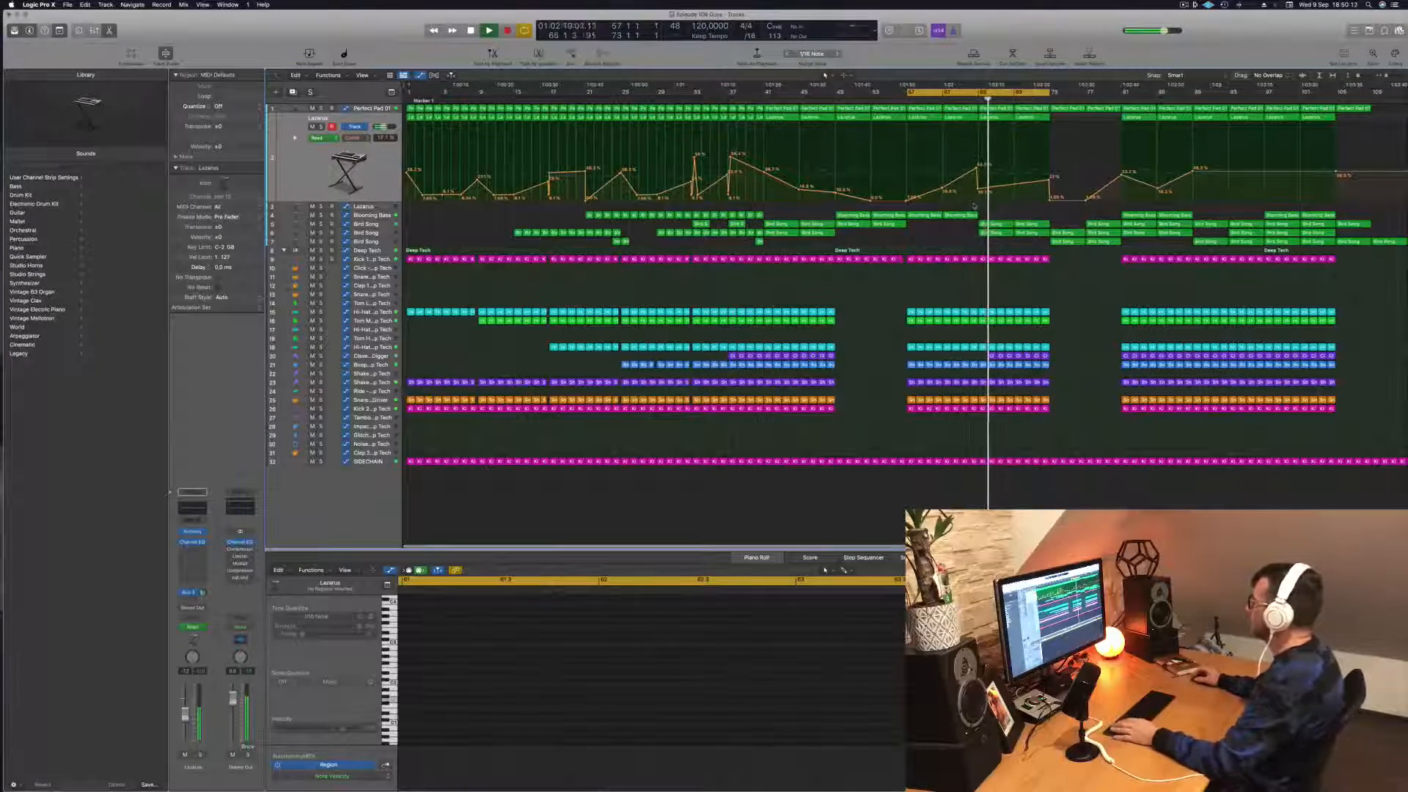
Step: Add copies of the lowest Bird Song track's bar 73 region at bars 65 and 69, and select that track
click(389, 226)
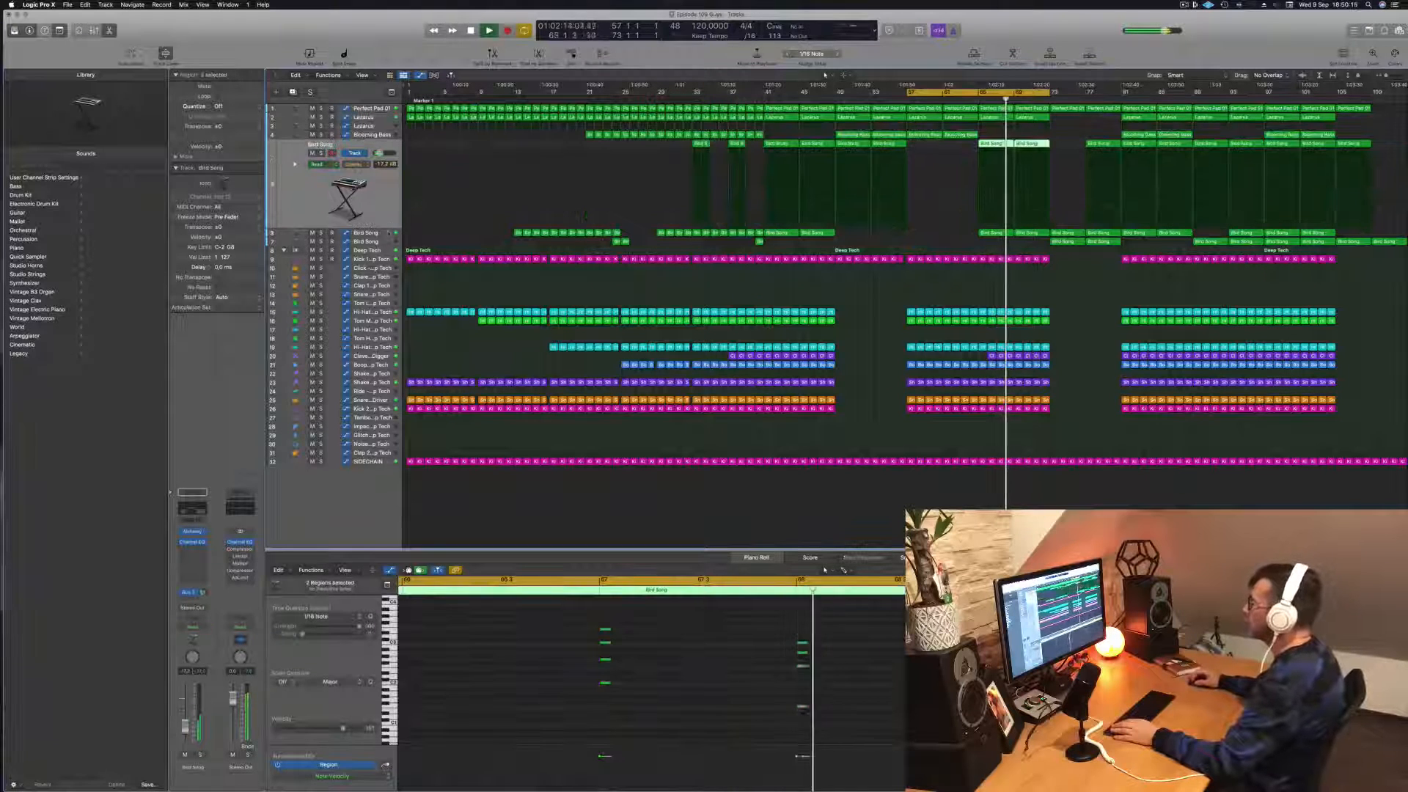
click(389, 234)
key(space)
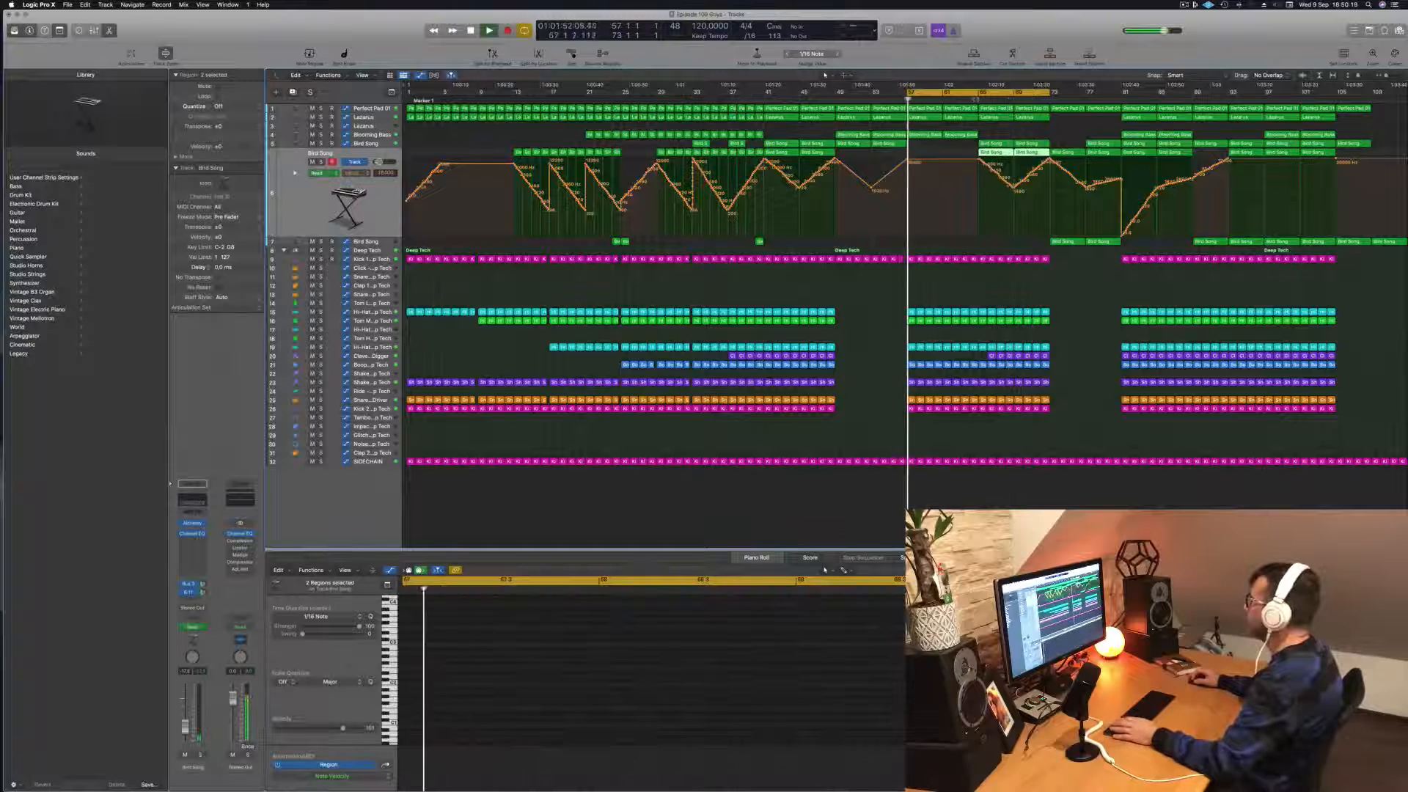
drag(1076, 243, 1031, 243)
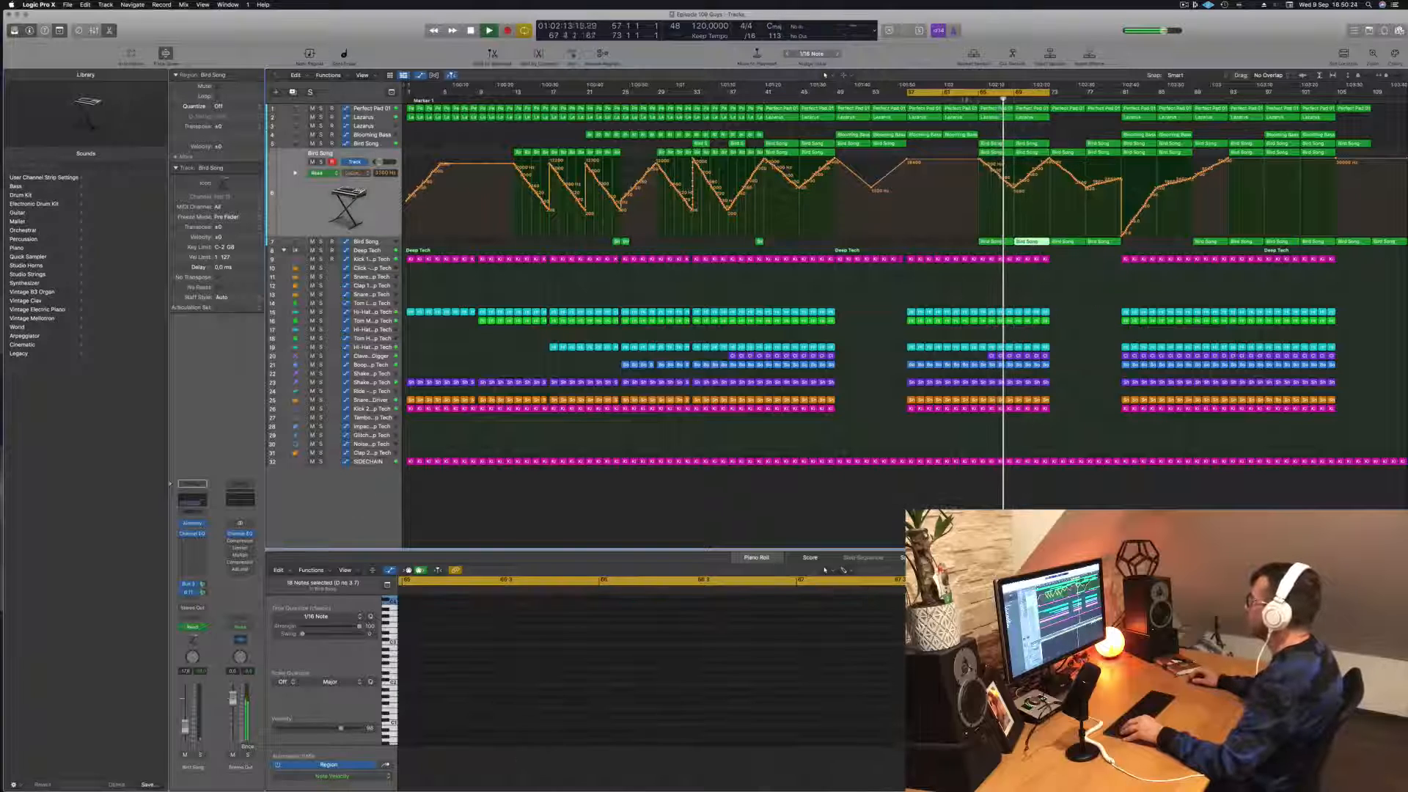
click(377, 242)
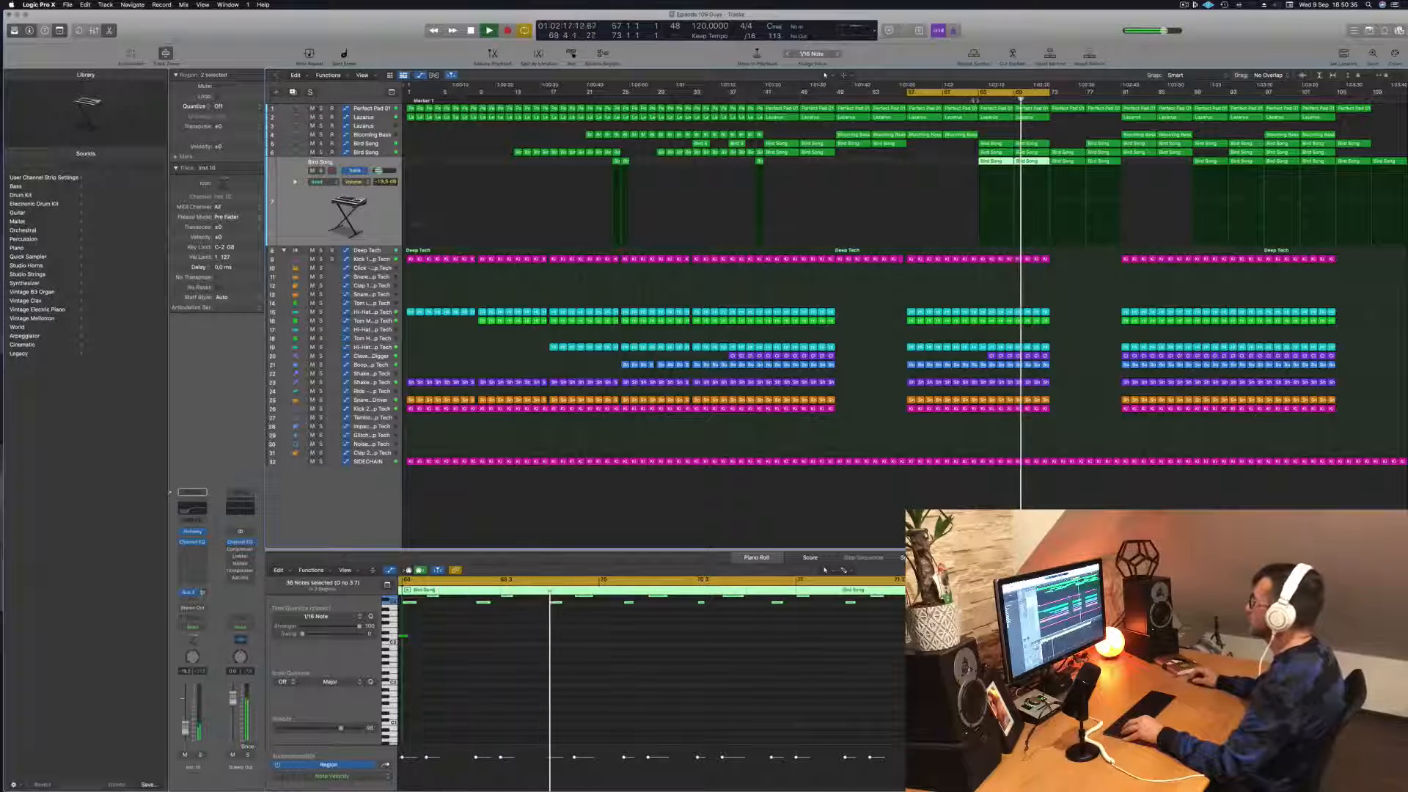
Step: Add volume automation points on the lowest Bird Song track and lower the one at bar 65 for a rise to bar 73
click(1050, 229)
click(1050, 228)
click(967, 228)
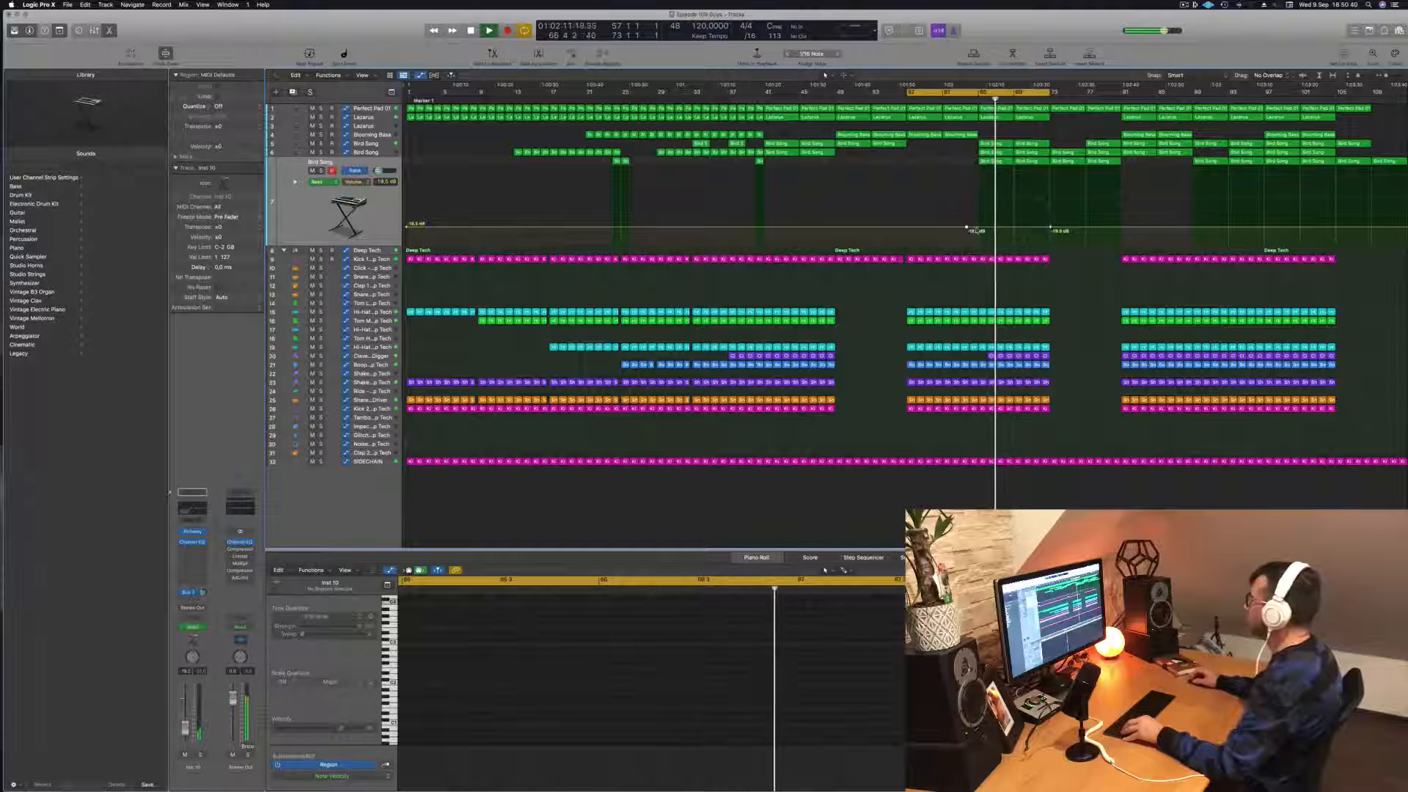
click(977, 228)
drag(977, 228, 978, 236)
key(space)
key(space)
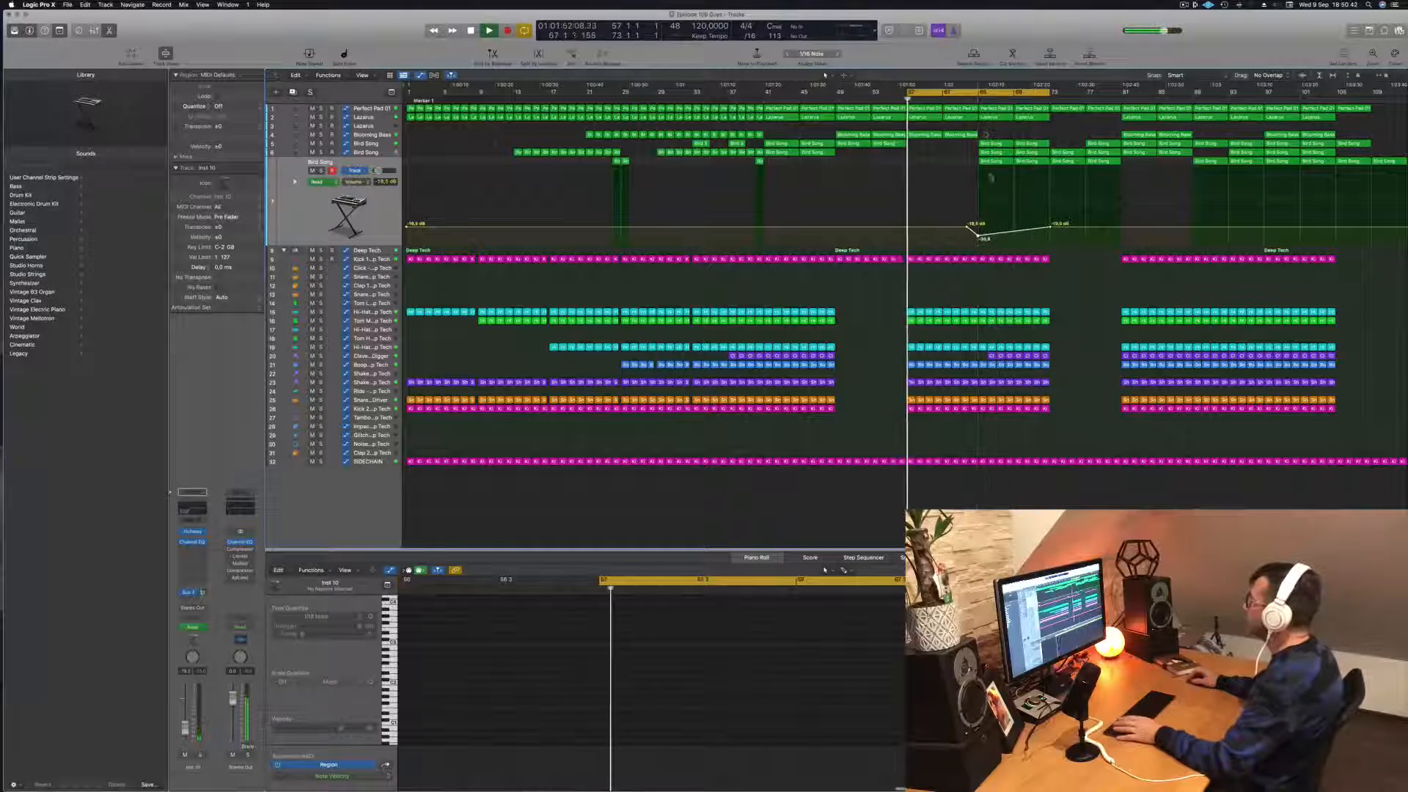
Step: Set the cycle to bars 65–81 and play it back, fine-tuning the Bird Song volume dip at bar 65
drag(956, 99, 1061, 93)
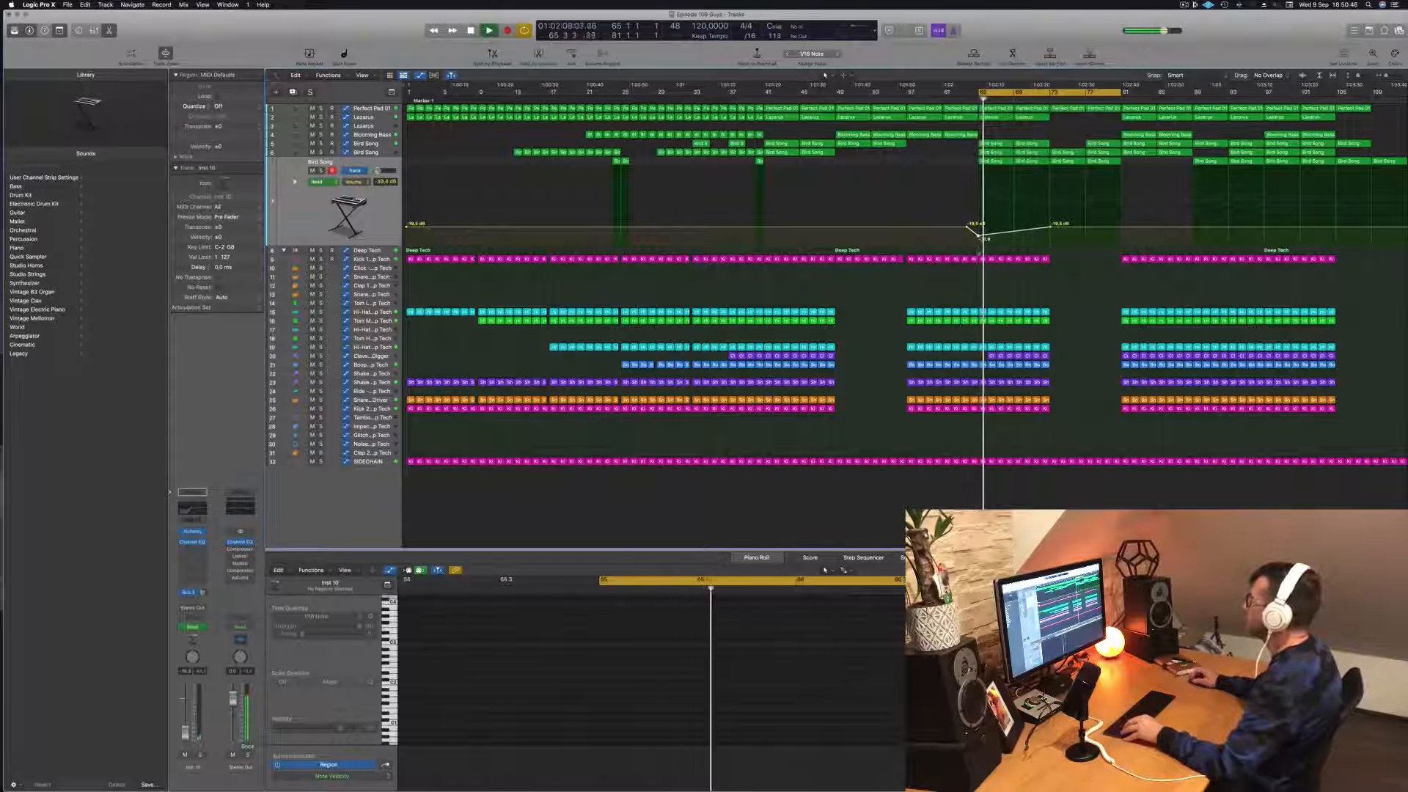
click(978, 236)
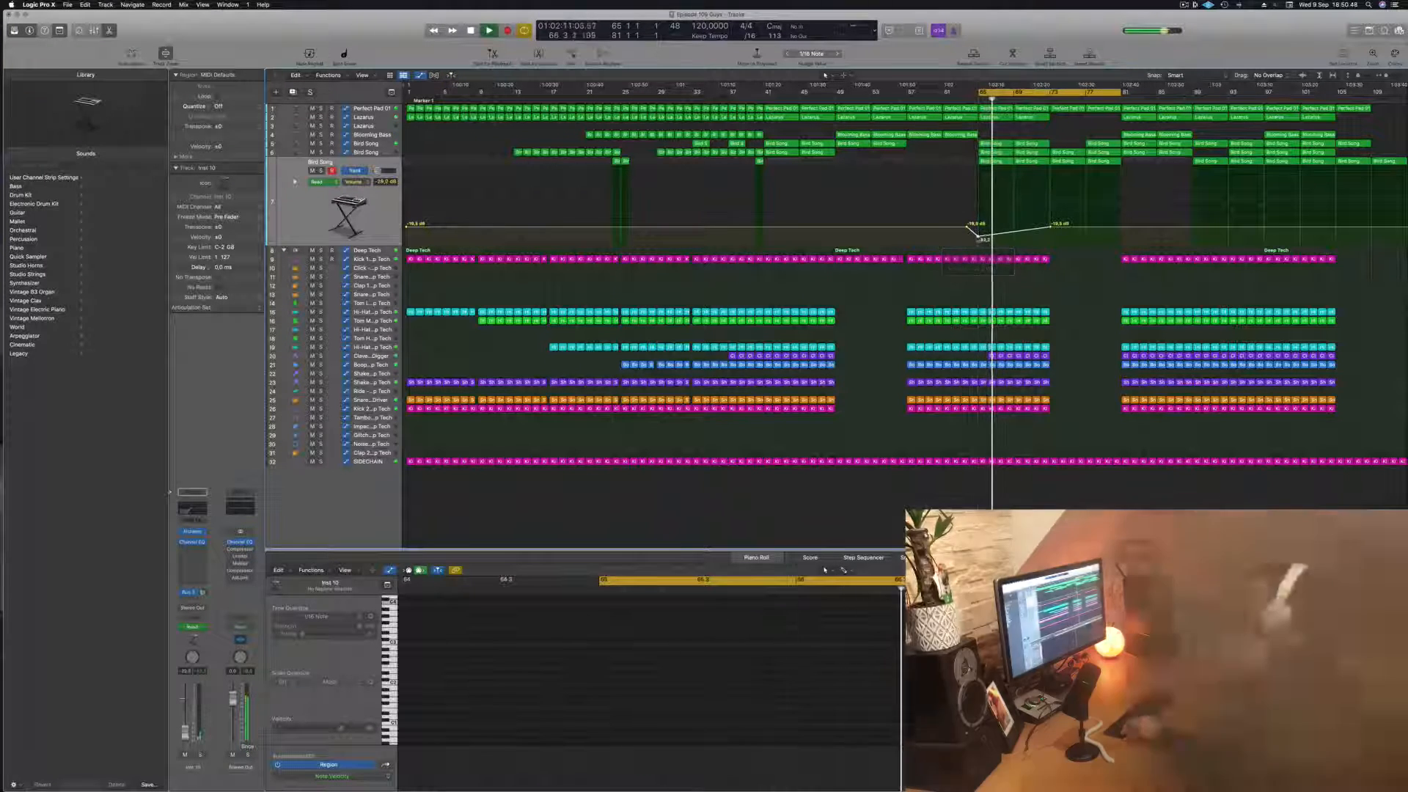
scroll(1012, 165, up, 5)
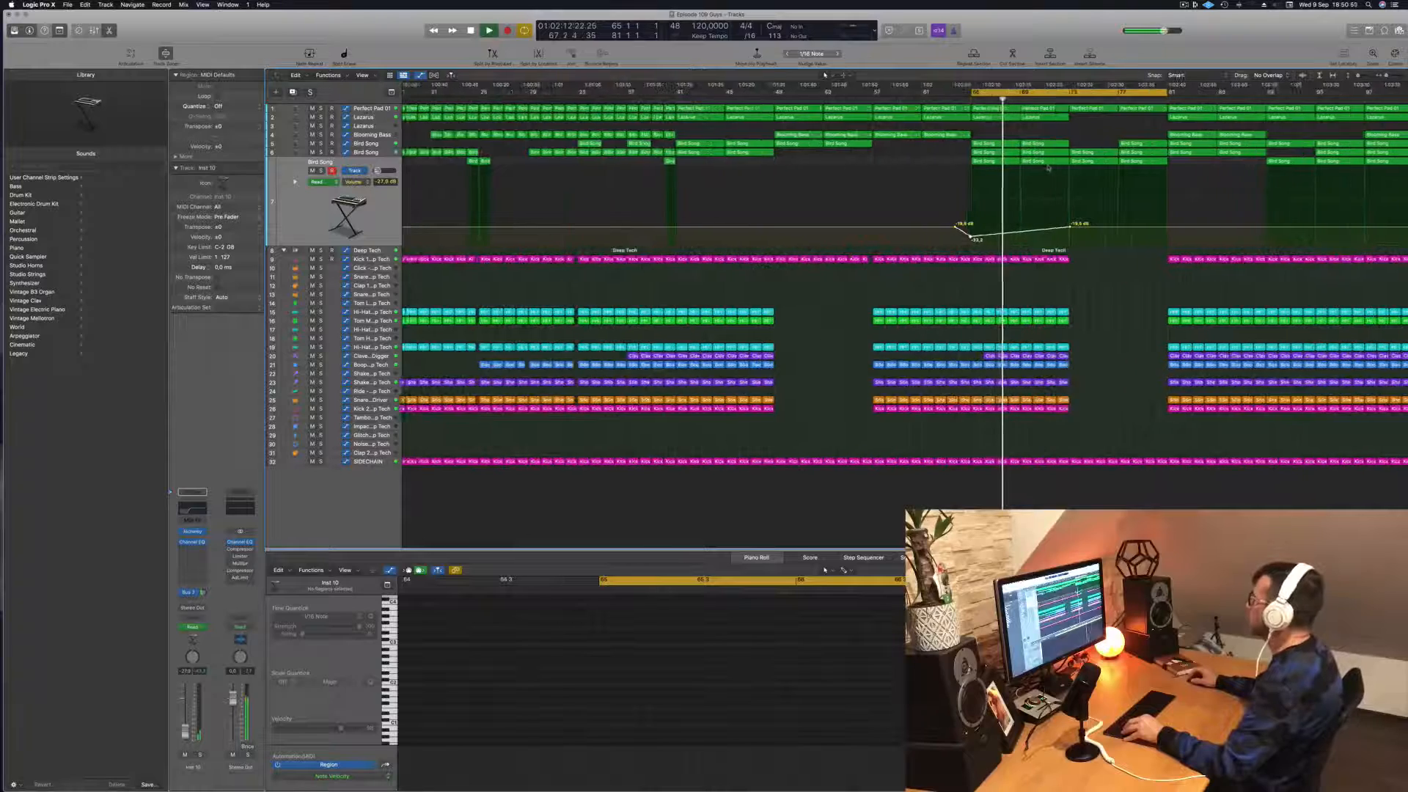
scroll(1044, 170, down, 5)
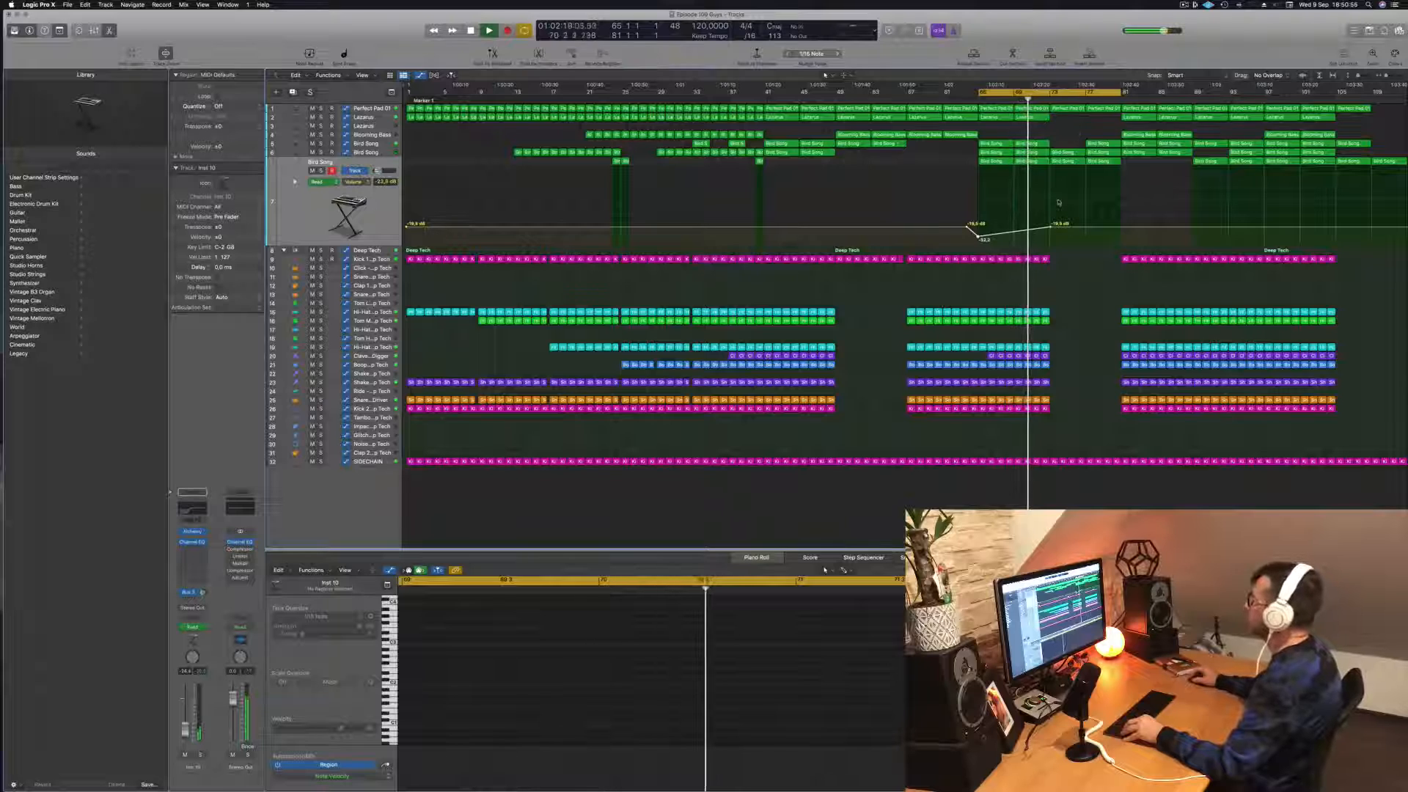
scroll(1058, 201, up, 1)
scroll(1058, 202, up, 3)
scroll(1059, 201, down, 3)
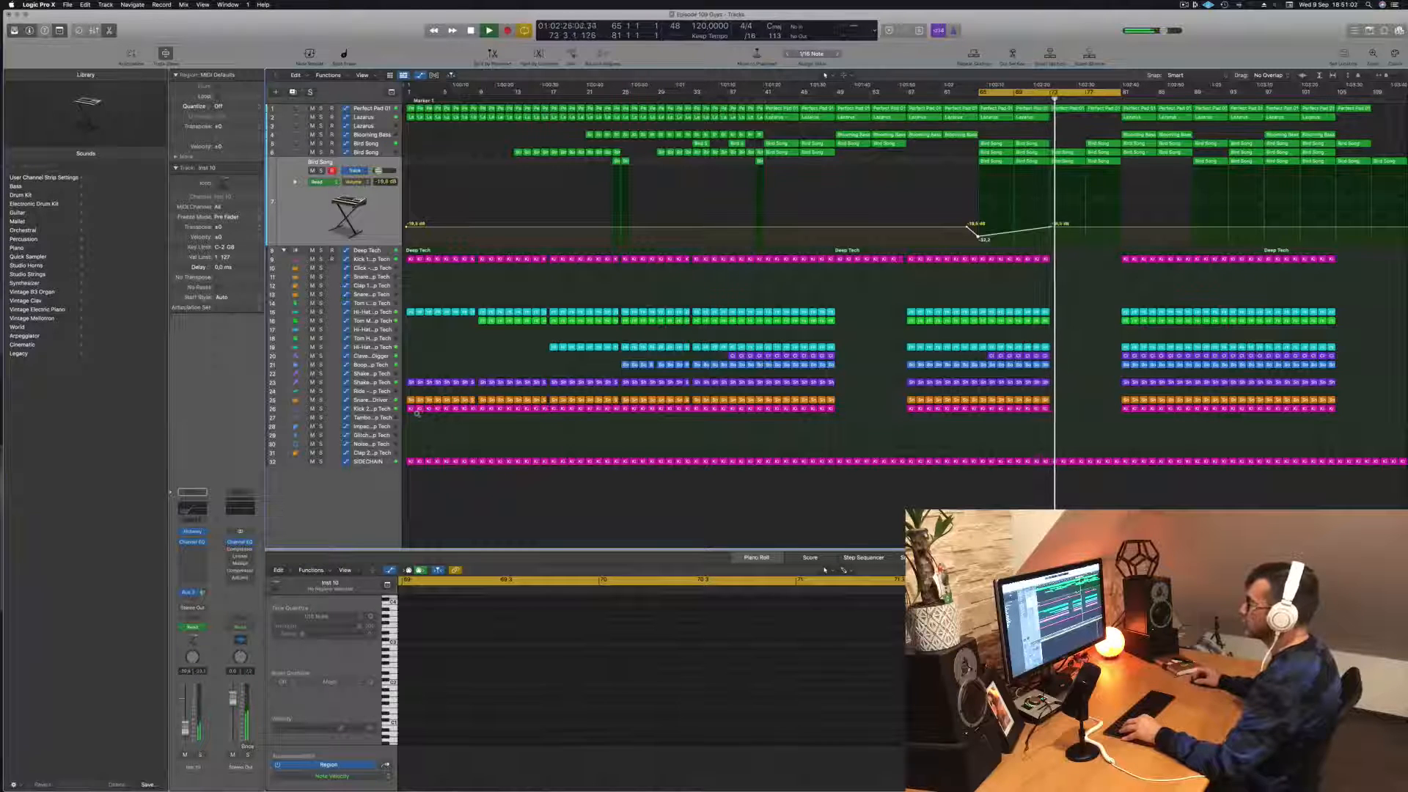
scroll(417, 414, up, 2)
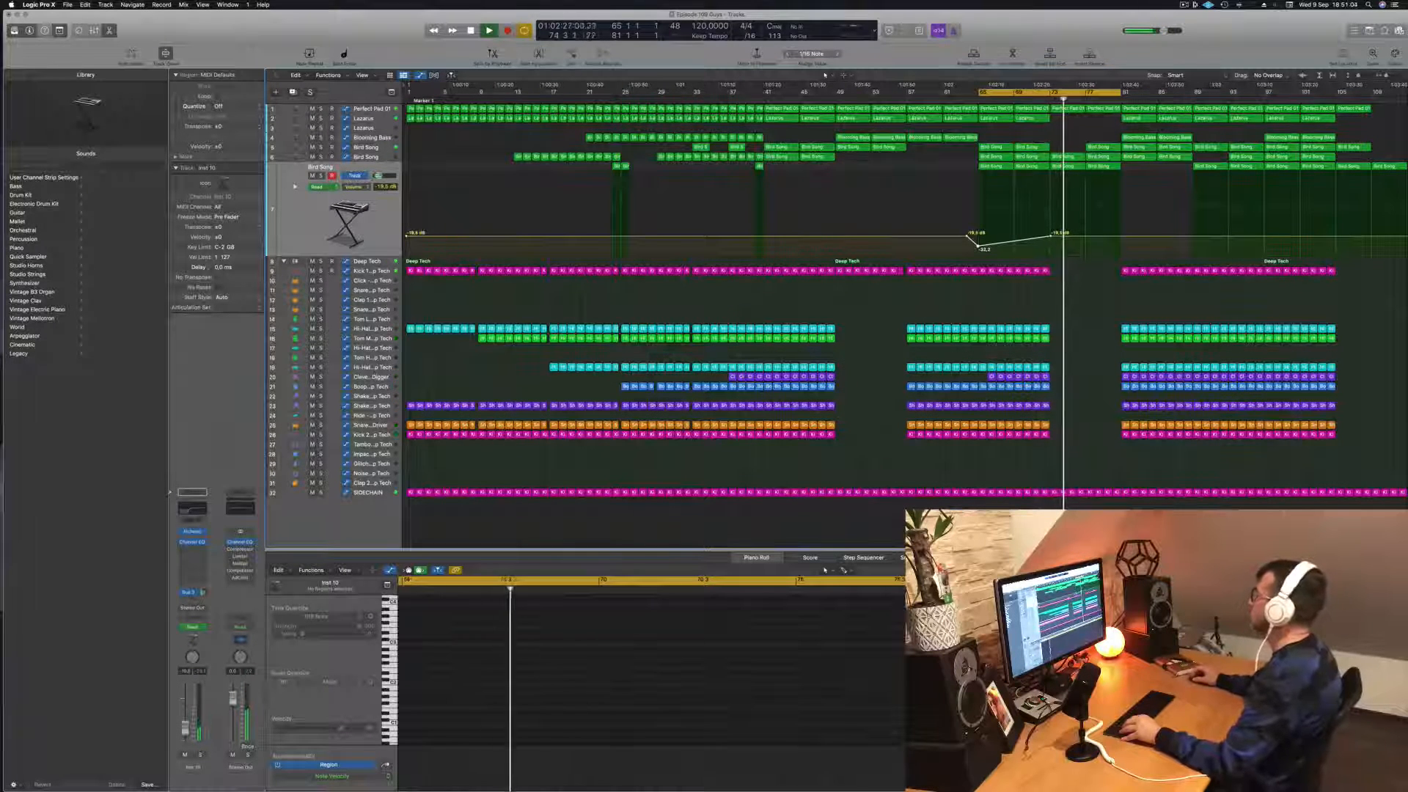
key(shift+comma)
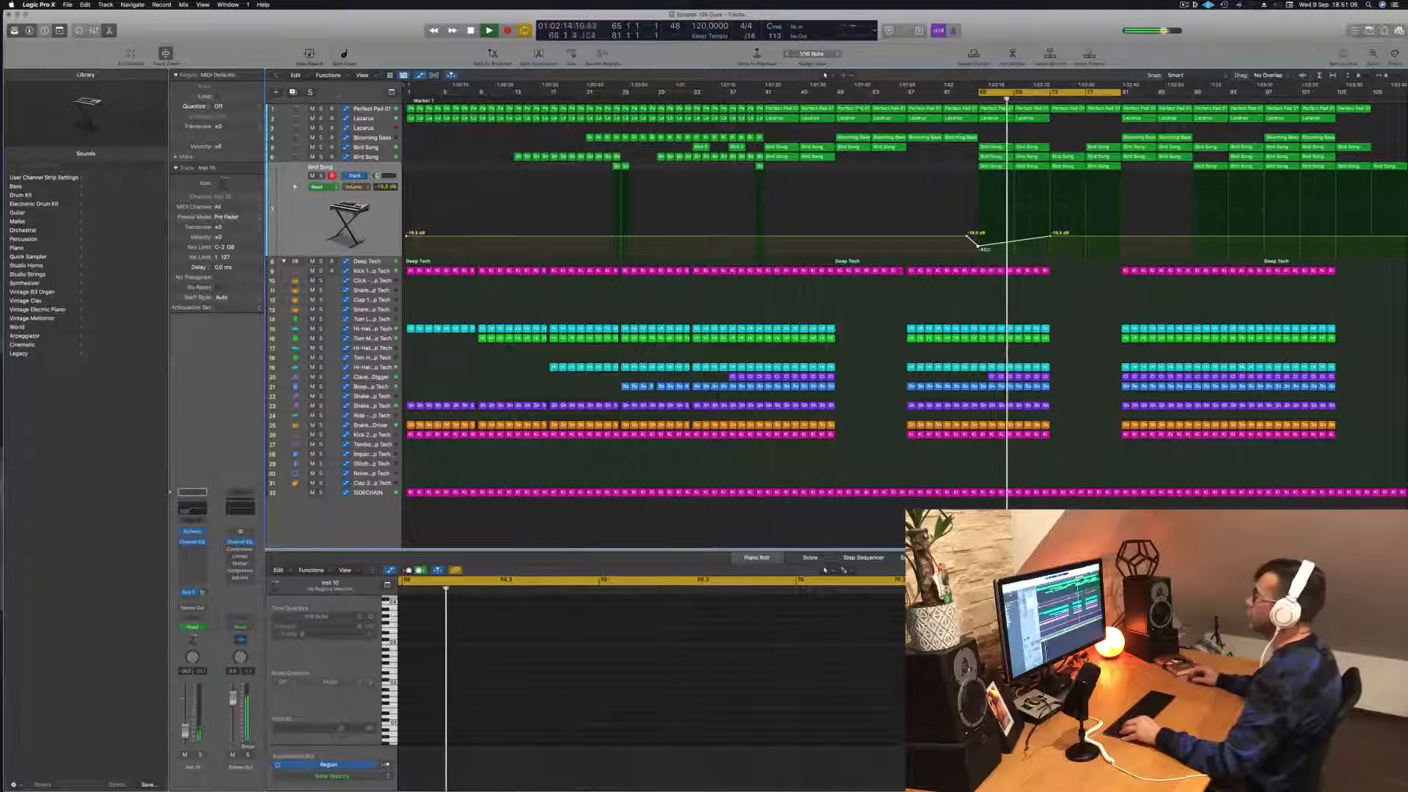
Step: Select the Perfect Pad 01 track, set the cycle to bars 73–81, and repeat that section three times across all tracks
click(361, 108)
key(space)
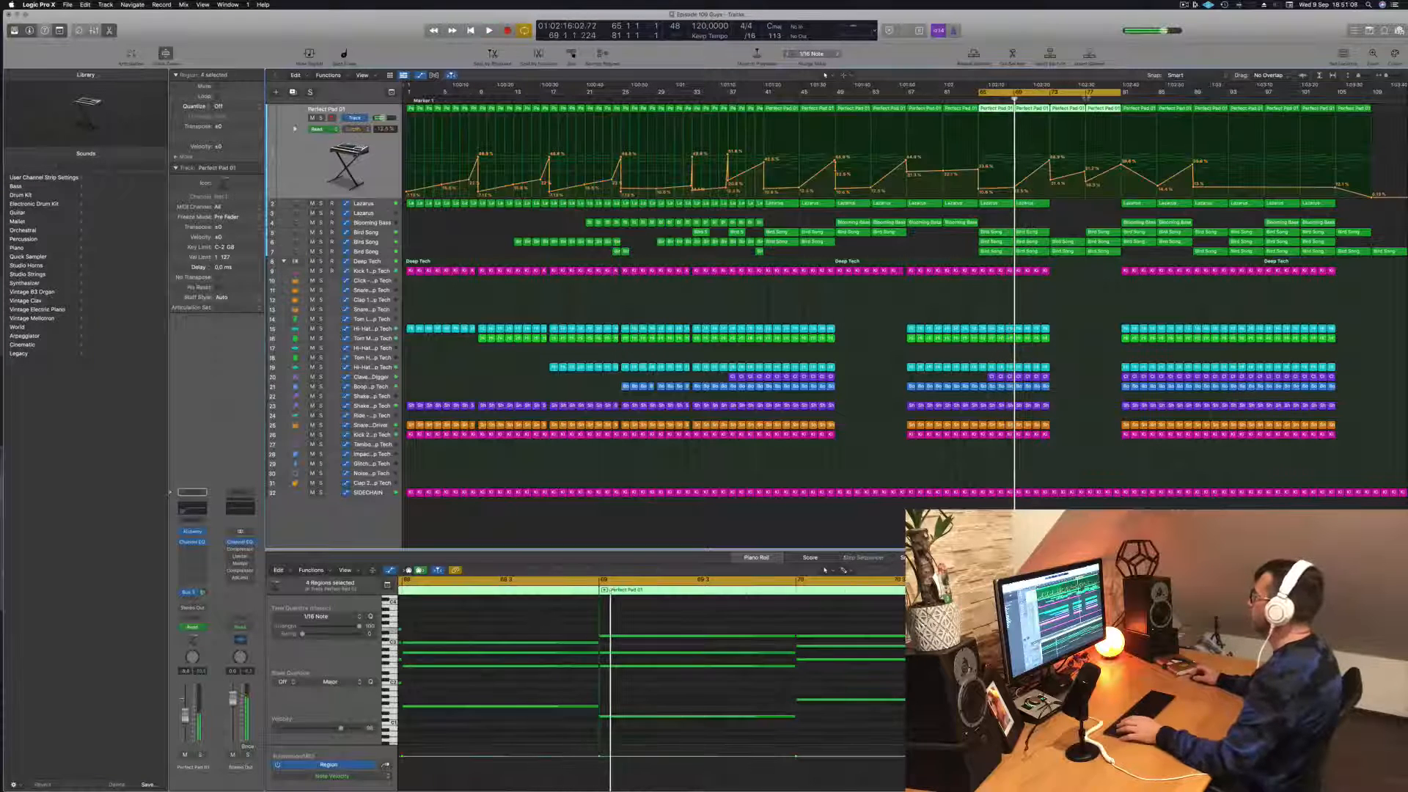
key(shift+period)
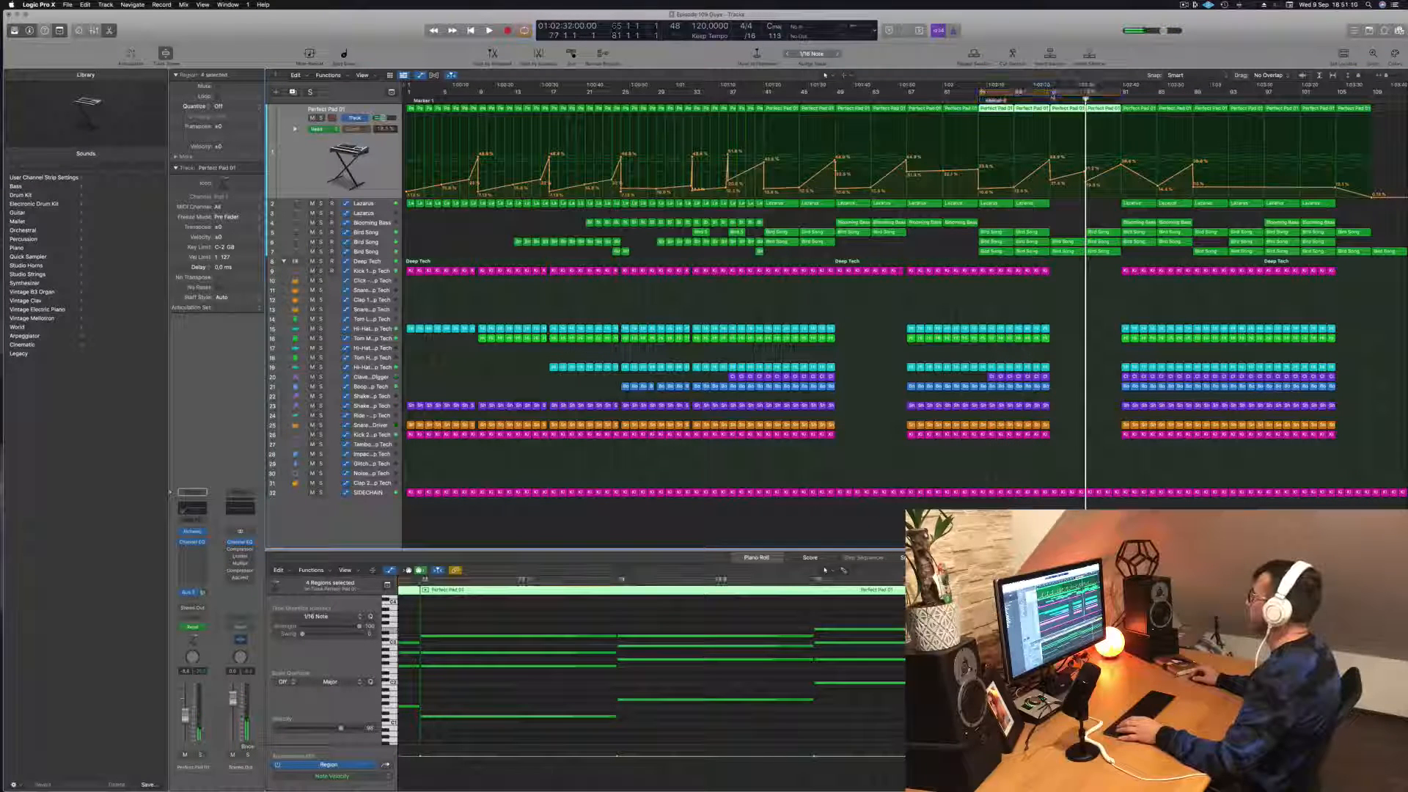
drag(981, 93, 1054, 94)
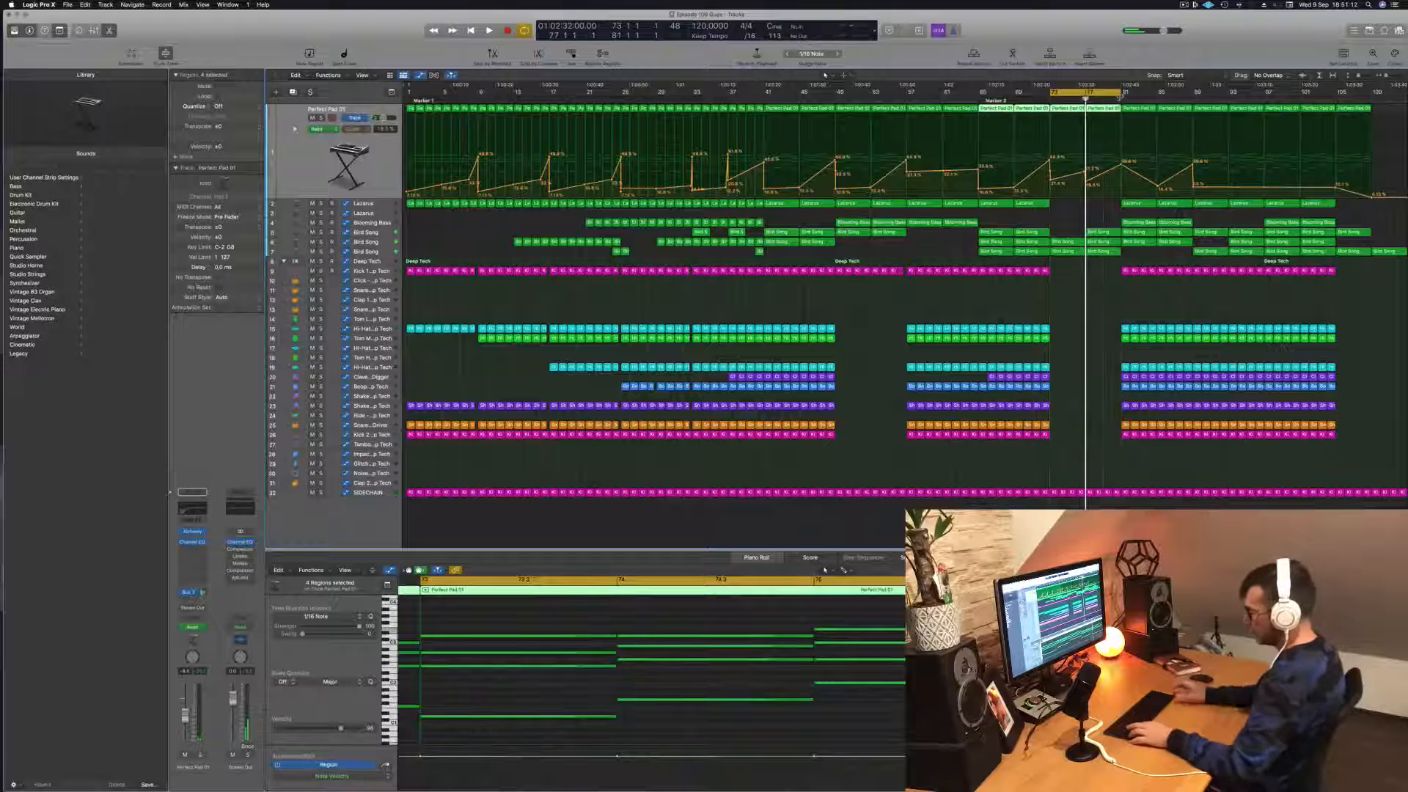
key(ctrl+super+r)
key(ctrl+super+r)
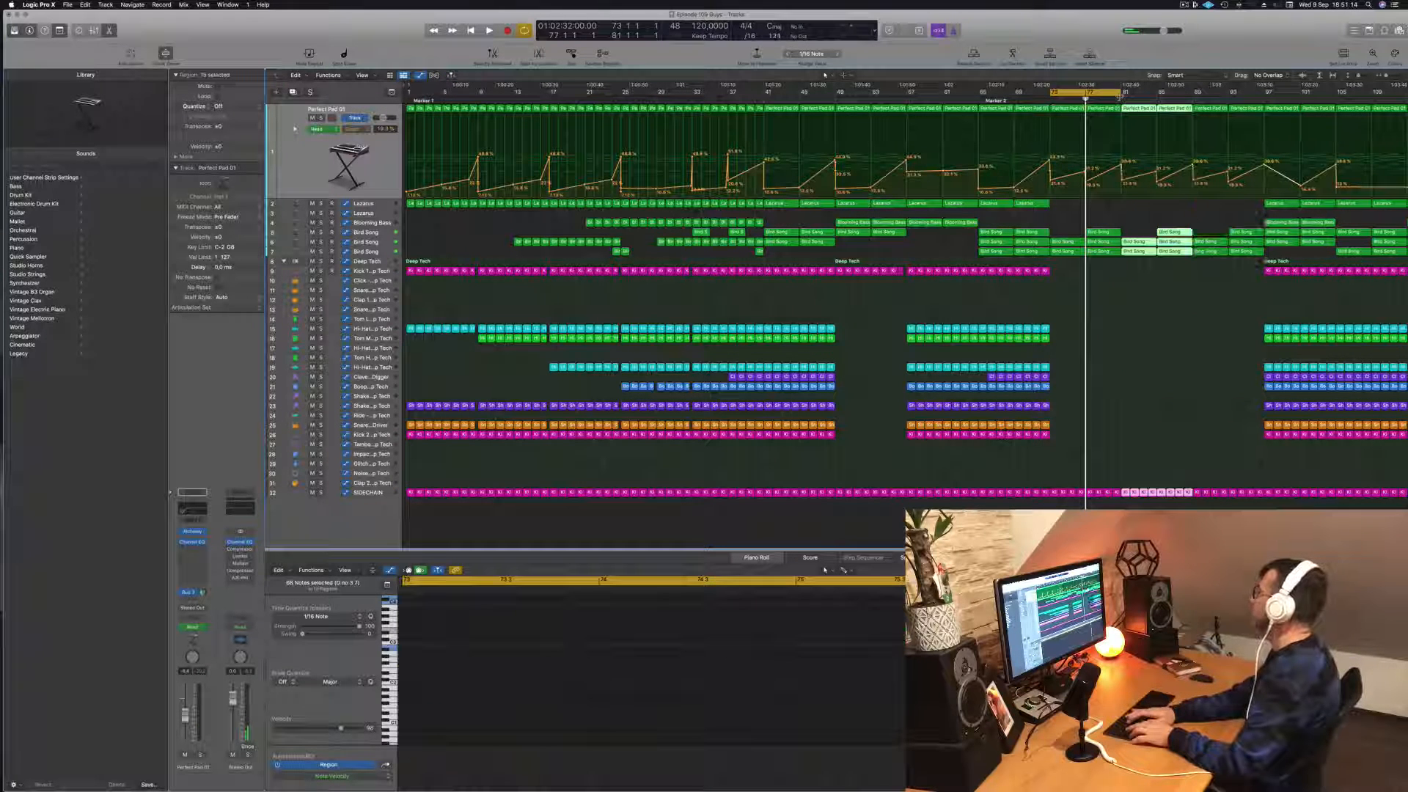
key(ctrl+super+r)
Step: Play from bar 73 and lower the lowest Bird Song track's volume point there so the level climbs to bar 81
key(space)
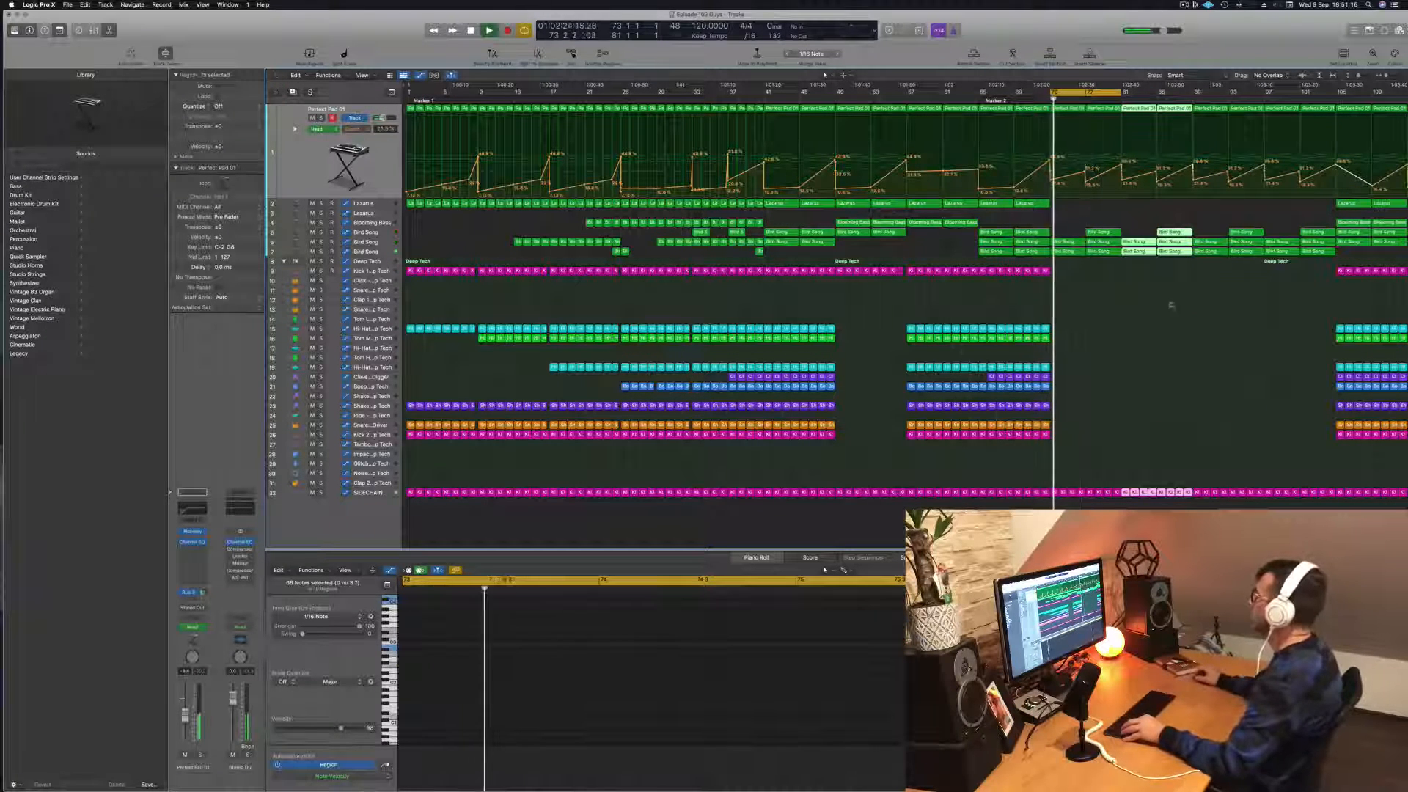
scroll(1188, 341, down, 1)
key(space)
key(space)
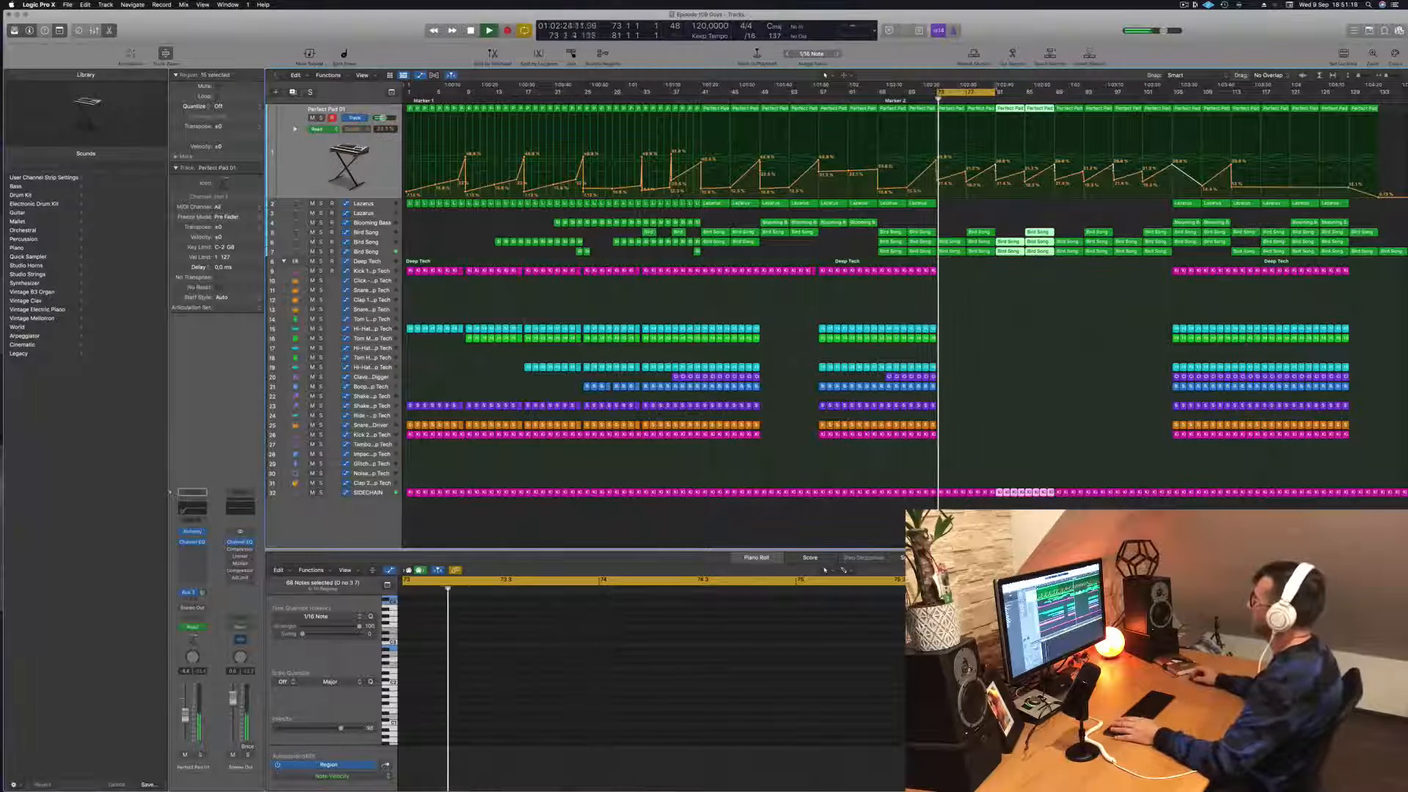
key(space)
key(space)
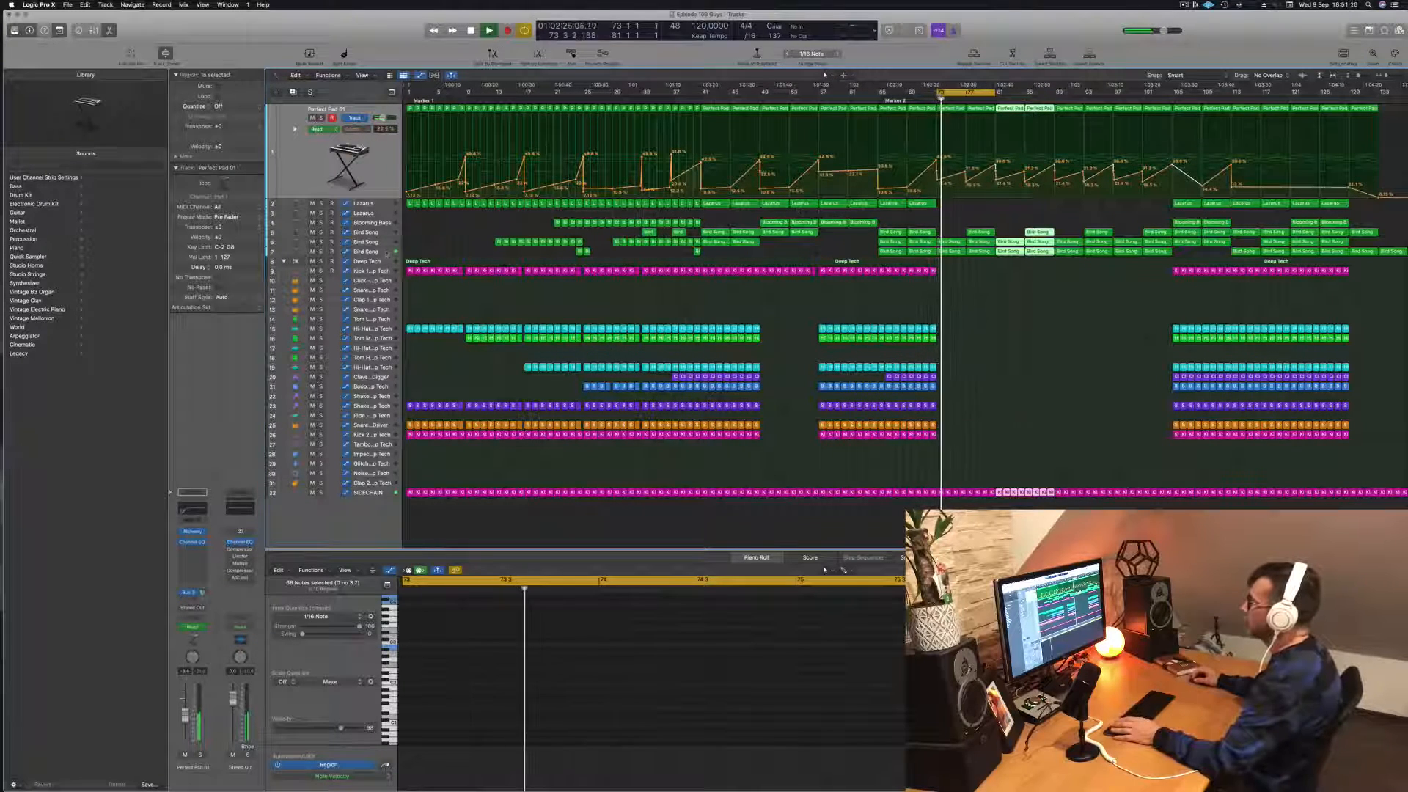
click(380, 253)
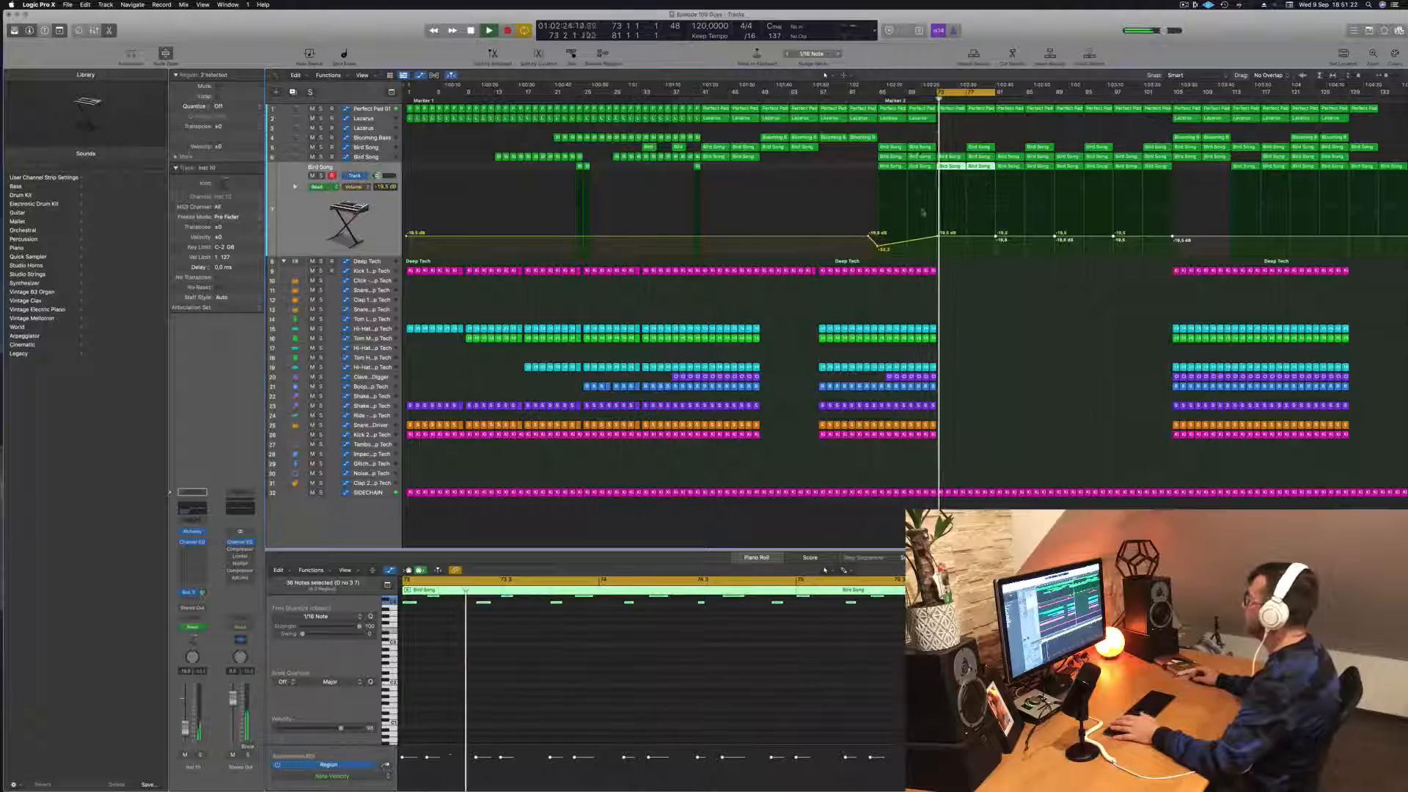
drag(937, 236, 937, 256)
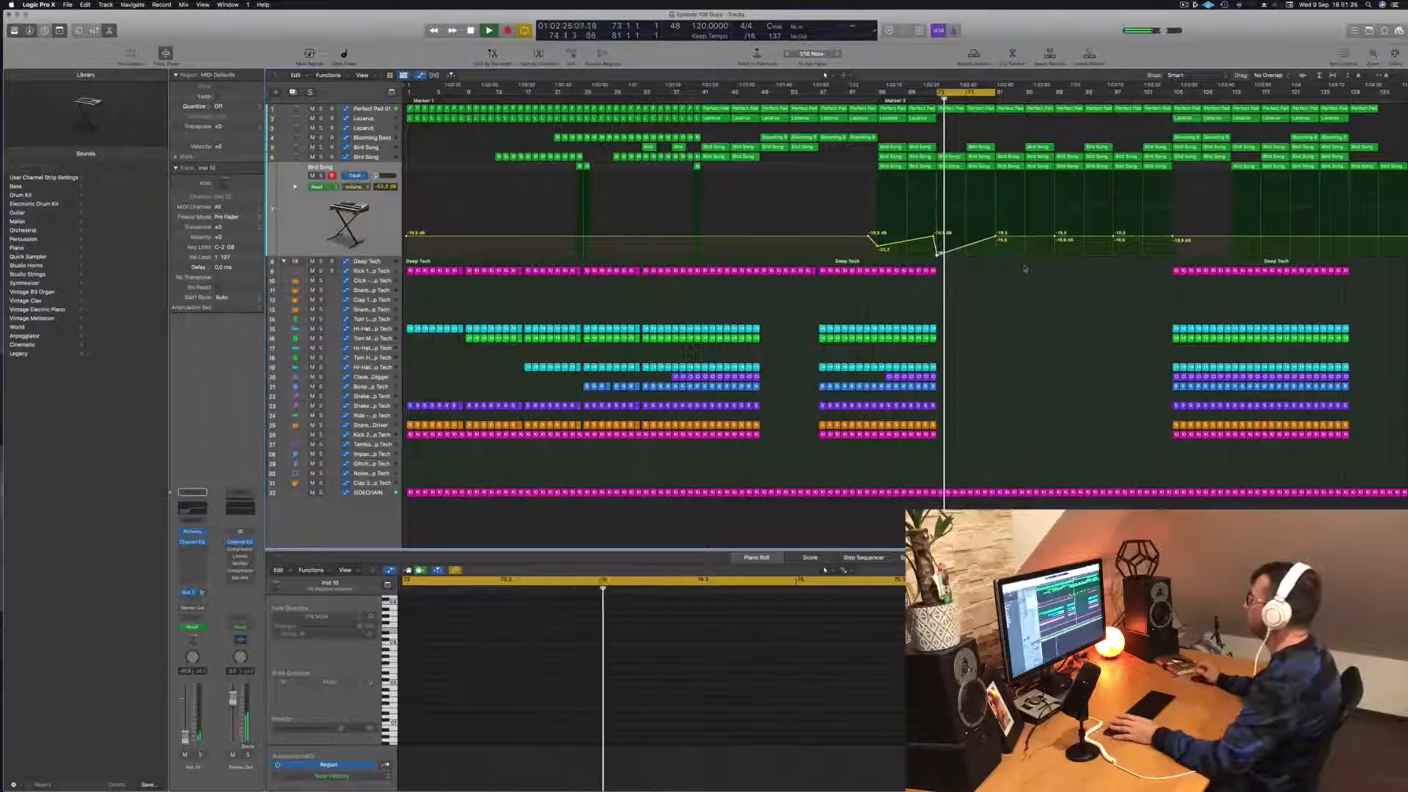
Step: Replay the cycle and reshape Perfect Pad 01's automation into one steady rise from bar 73 to bar 81
key(space)
key(space)
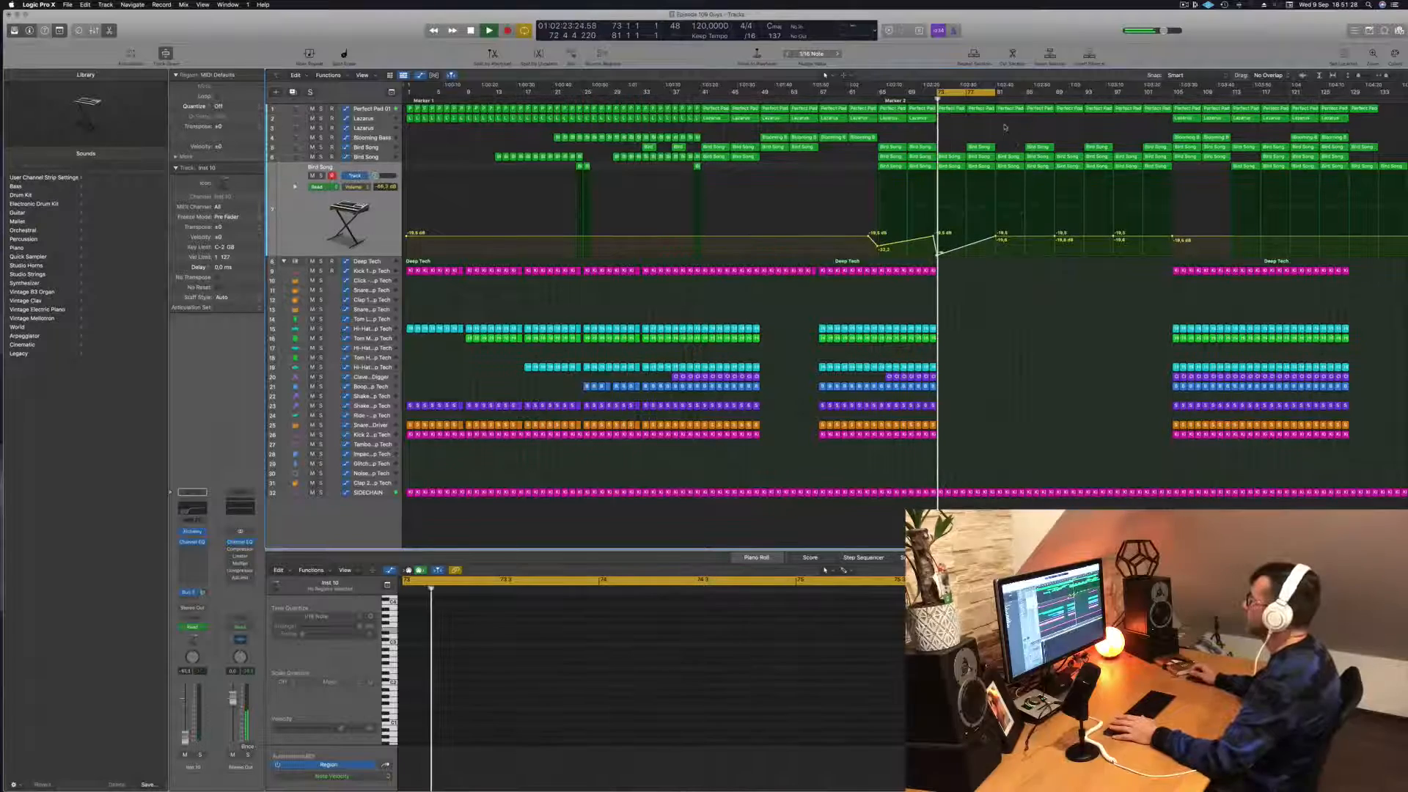
click(372, 108)
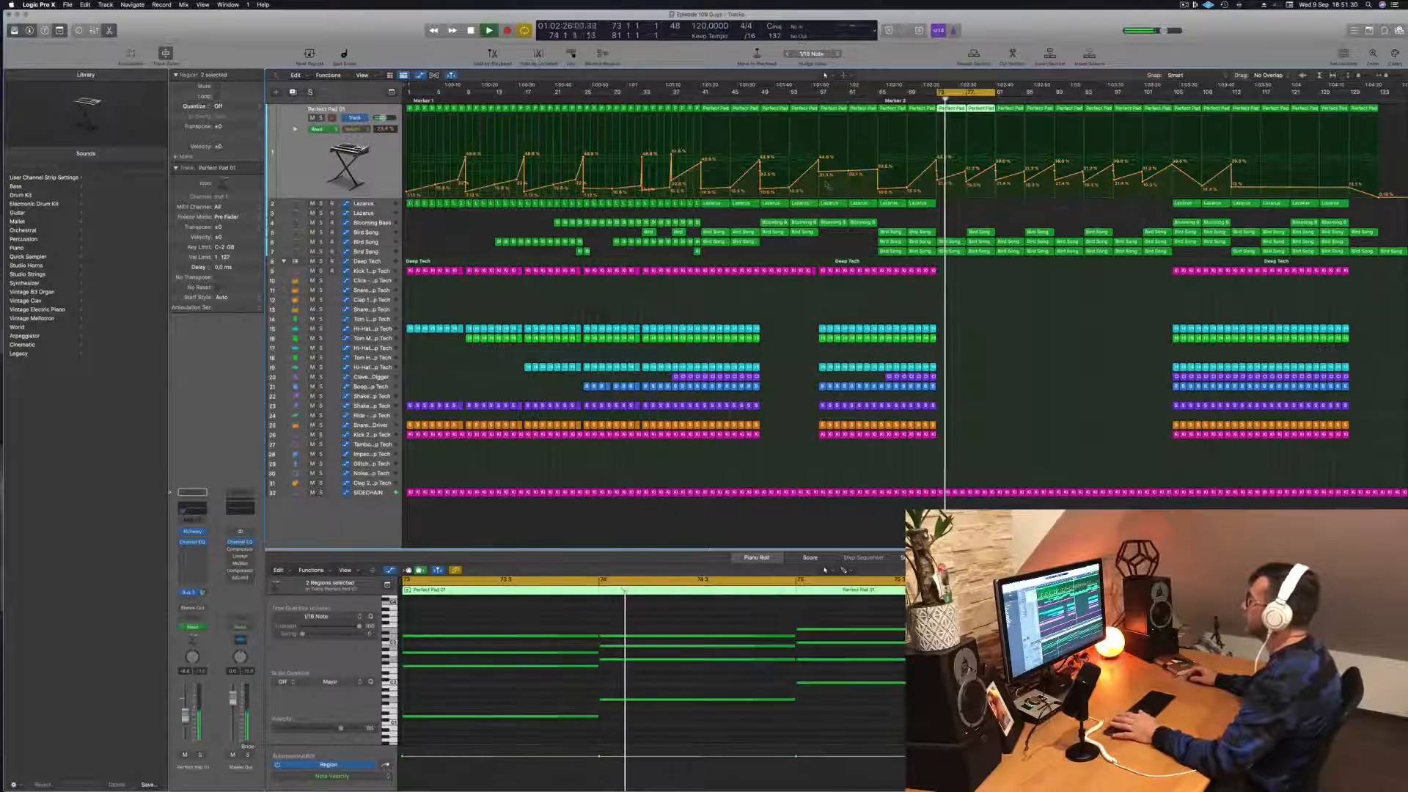
drag(967, 182, 939, 187)
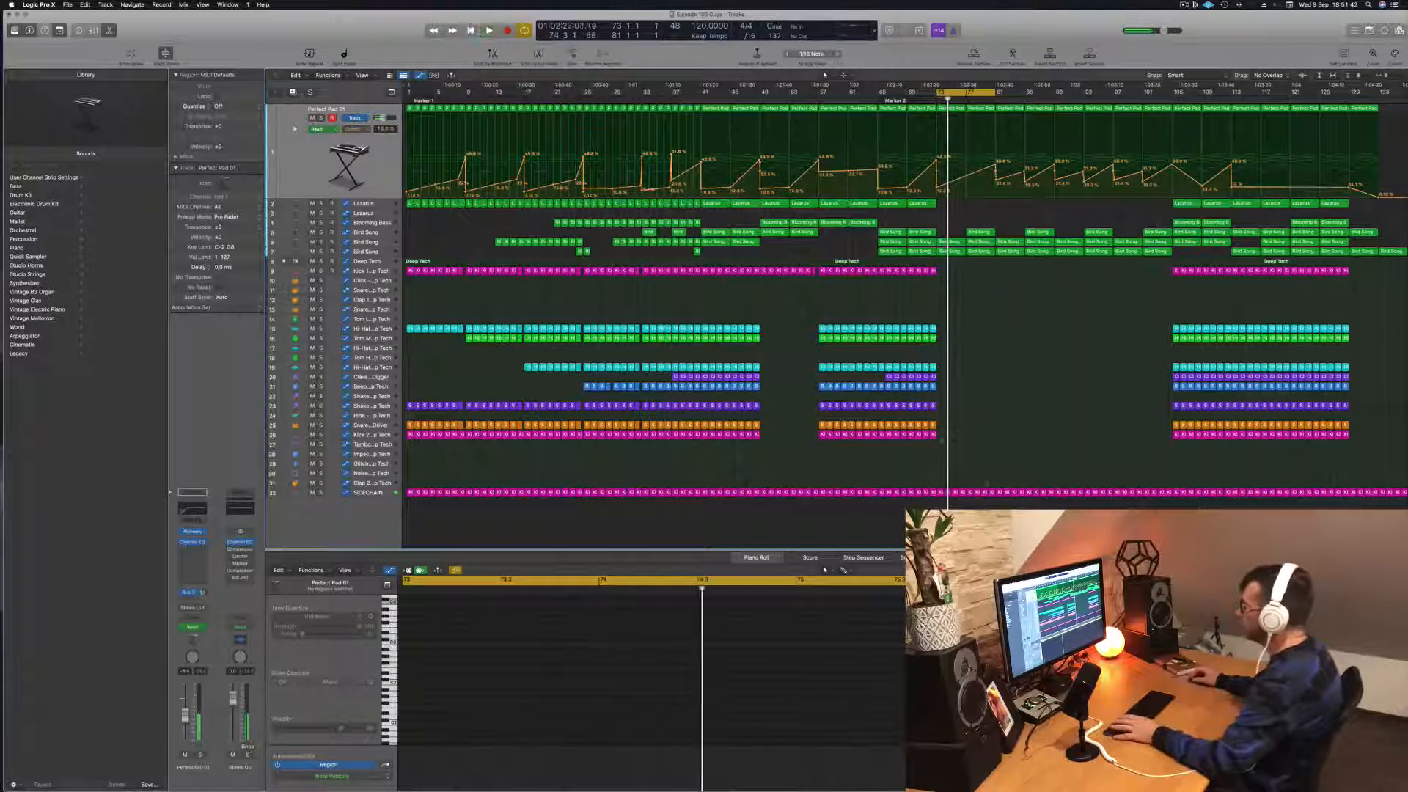
Step: Copy the last Kick 2 region before bar 73 onto the Noise track at bar 73 and move its note to the region's start
drag(934, 435, 941, 473)
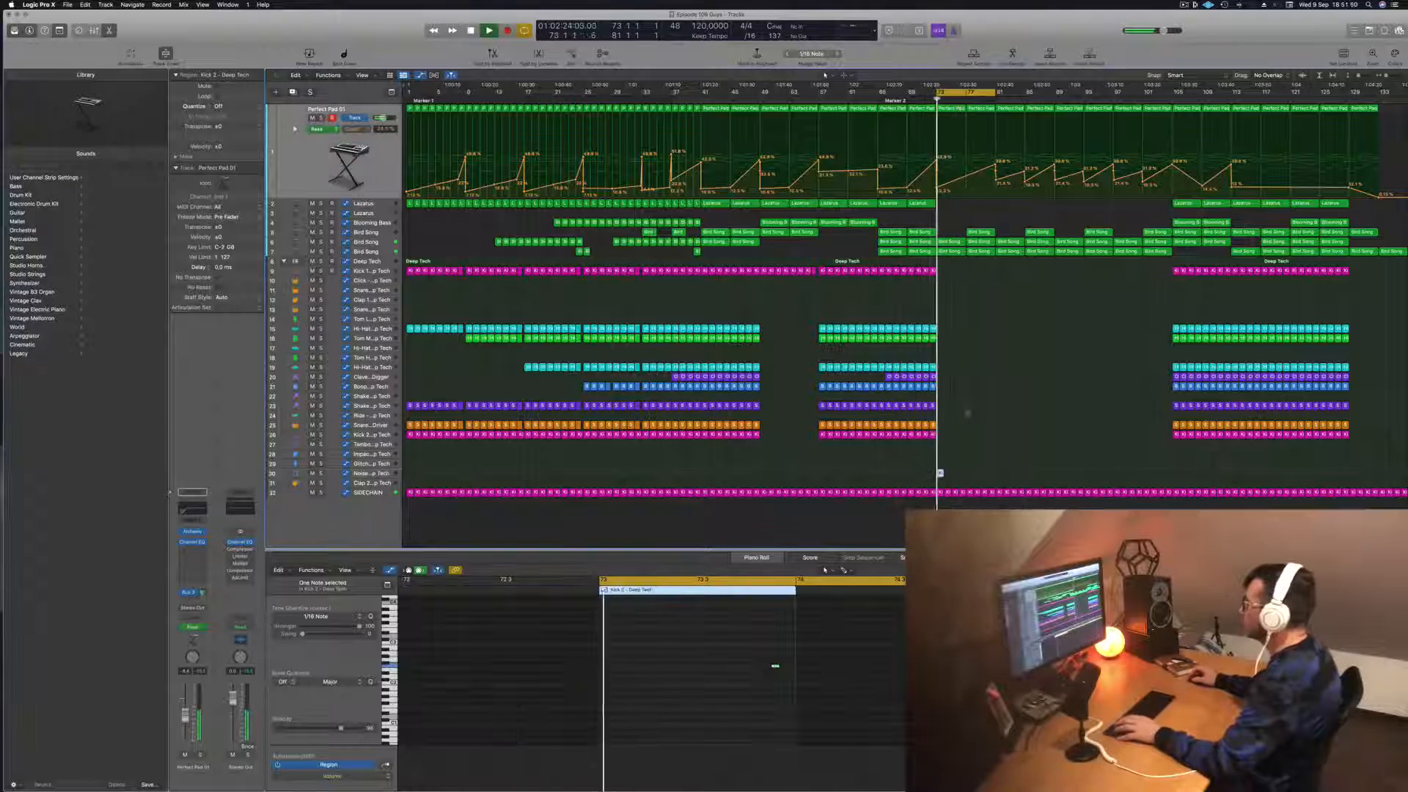
key(space)
key(space)
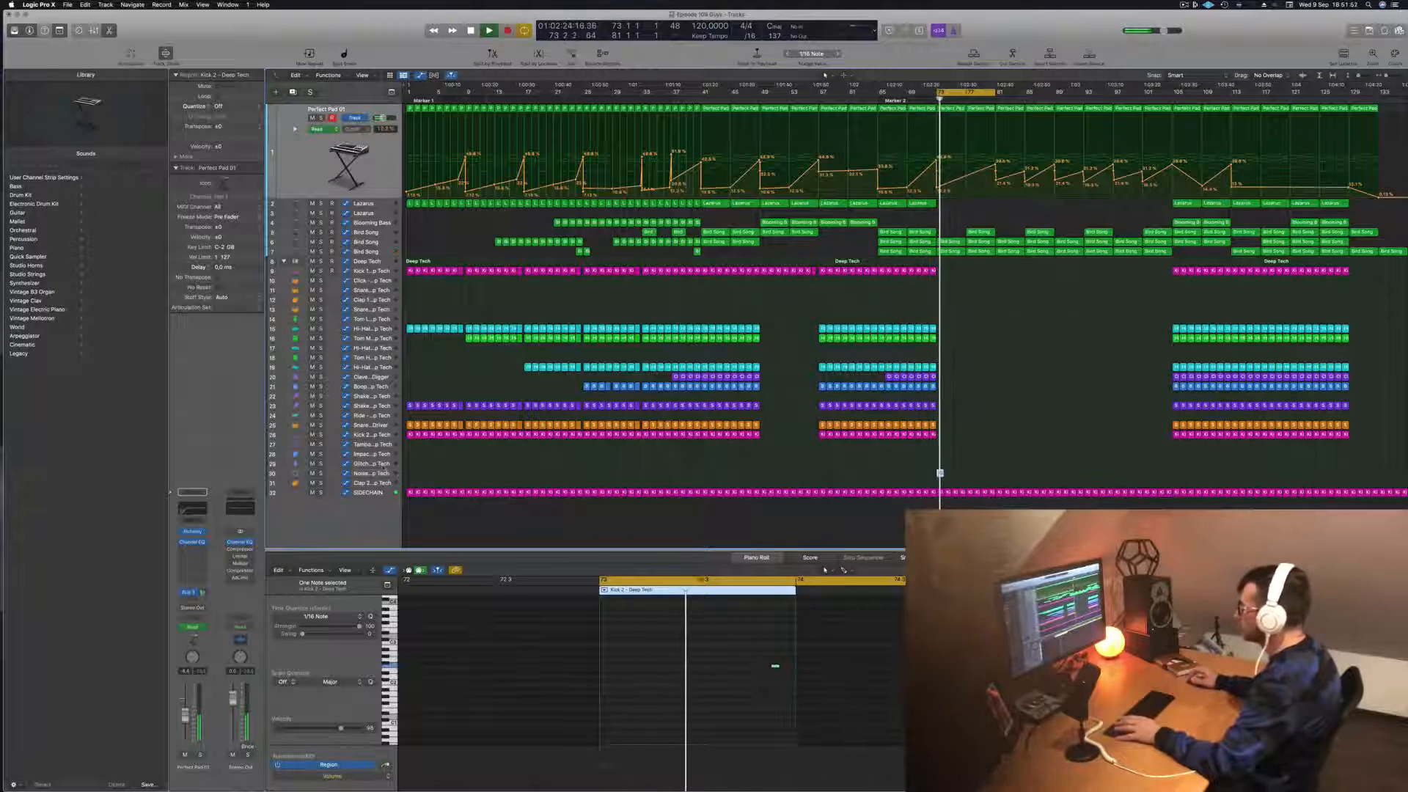
click(383, 466)
click(376, 473)
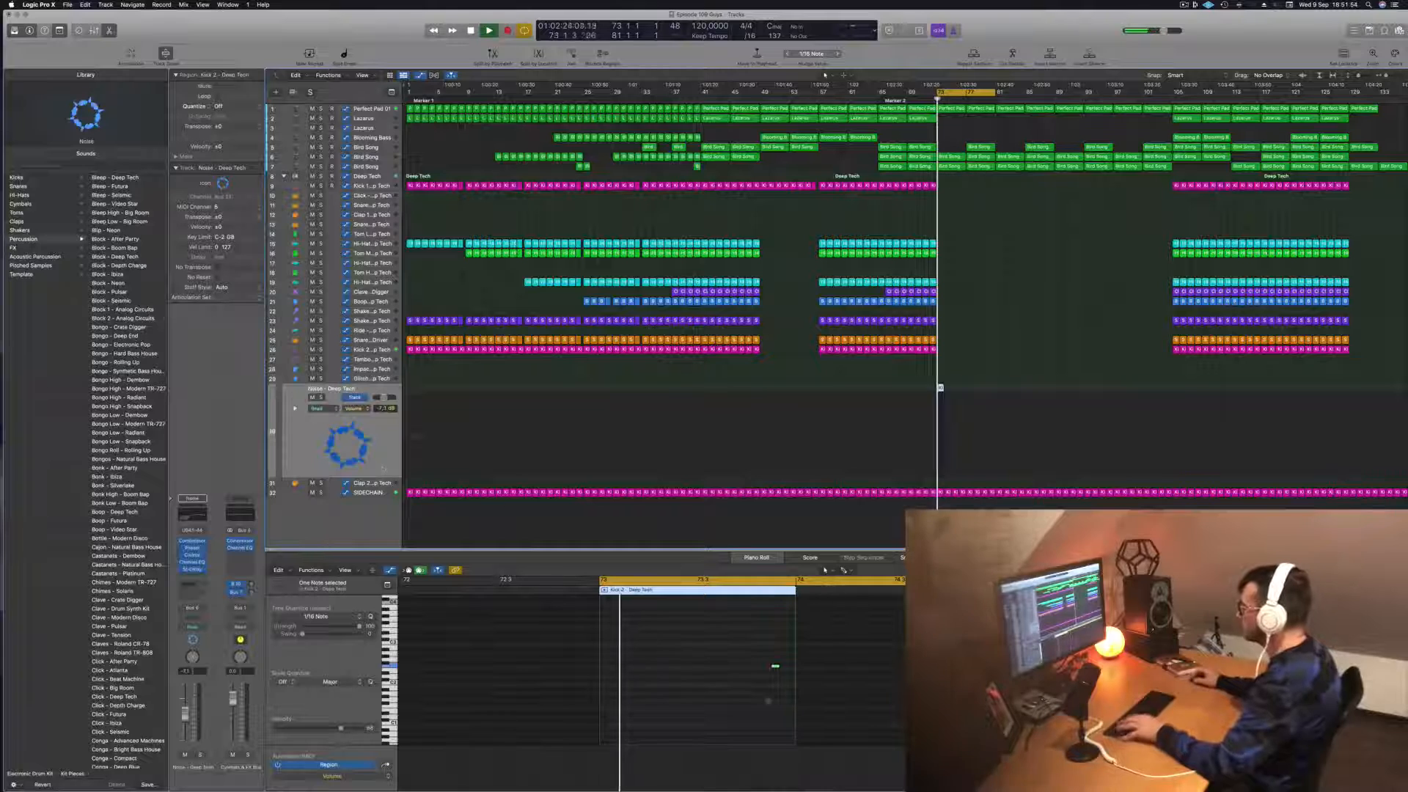
drag(752, 660, 828, 701)
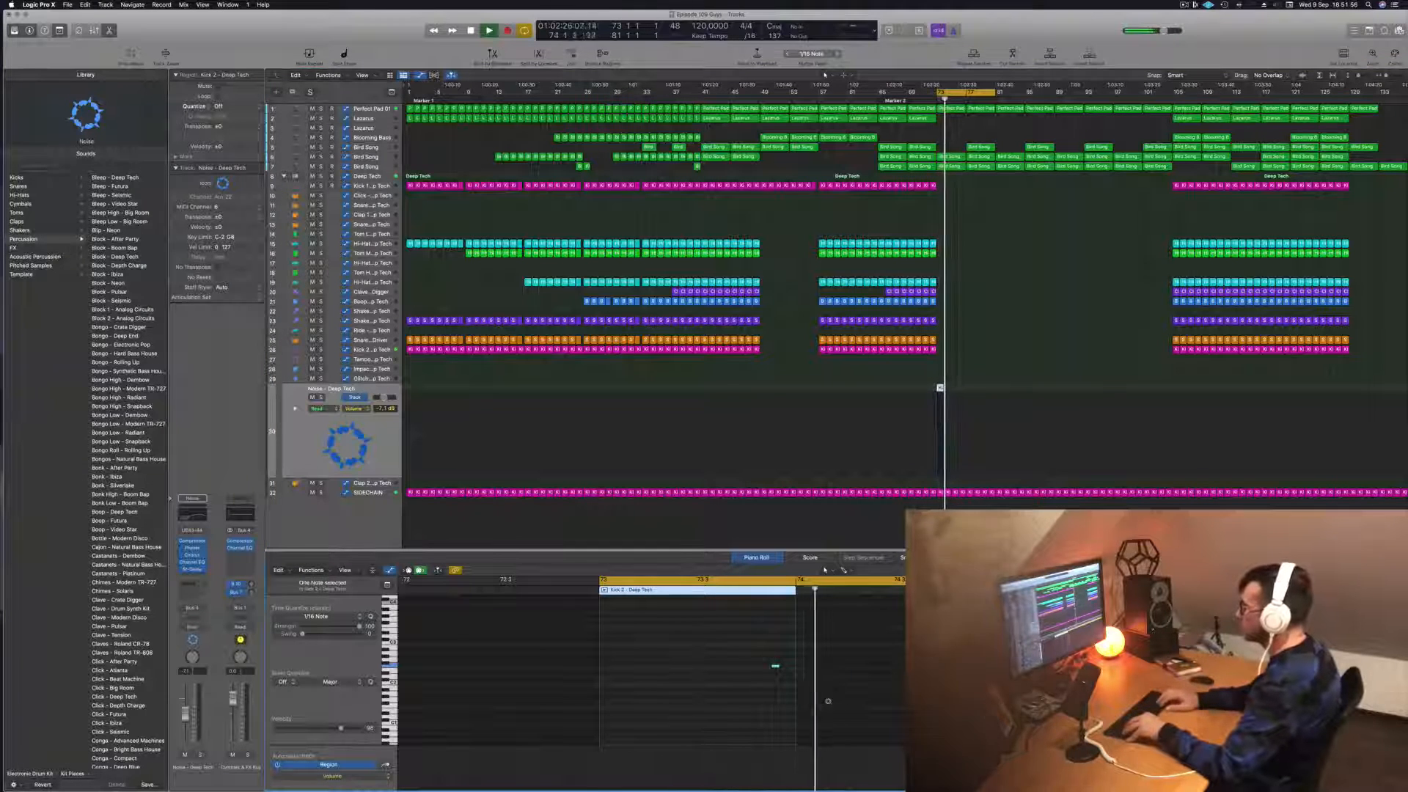
key(alt+Left)
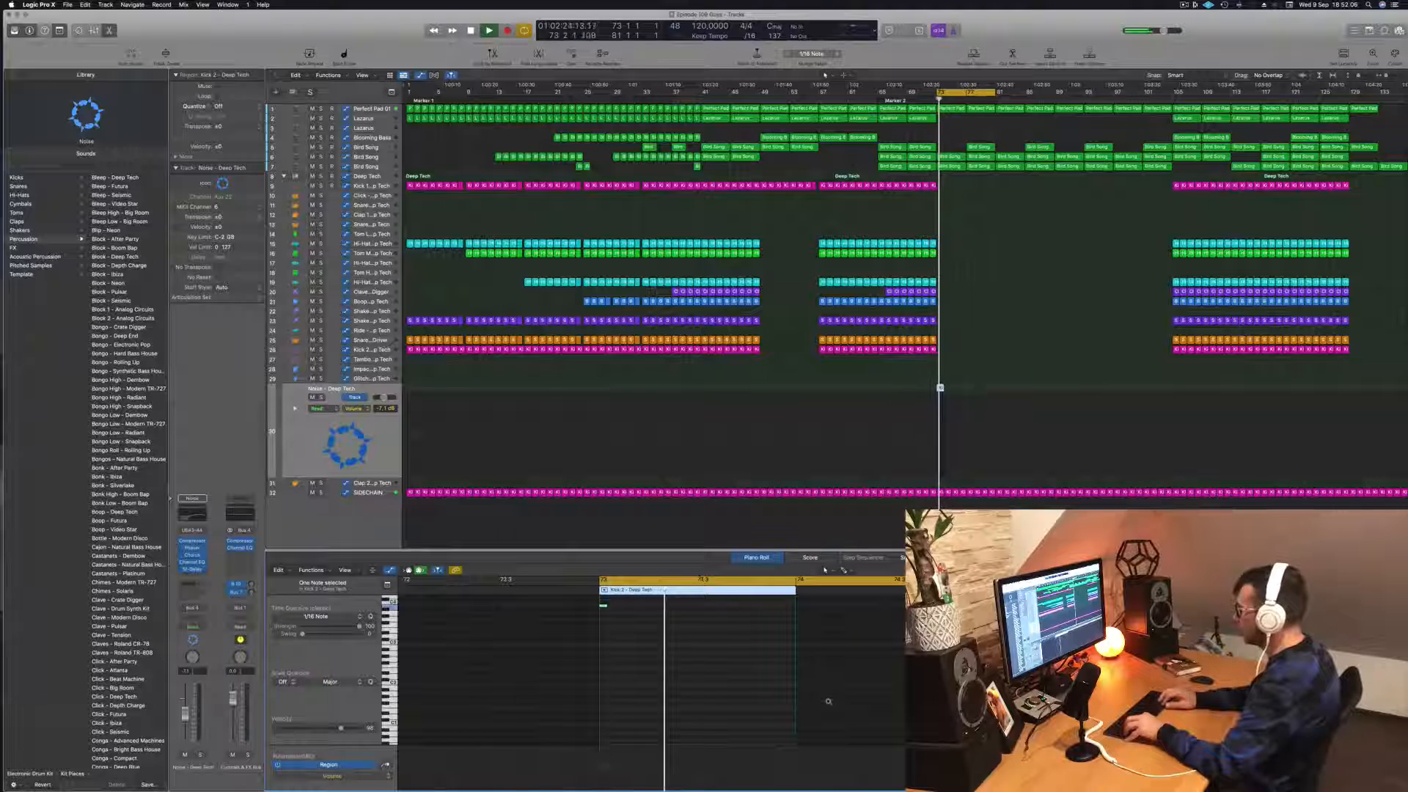
Step: Audition the copied note on the Noise track at several different pitches while replaying the passage from bar 73
key(alt+Down)
key(alt+Down)
key(alt+Down)
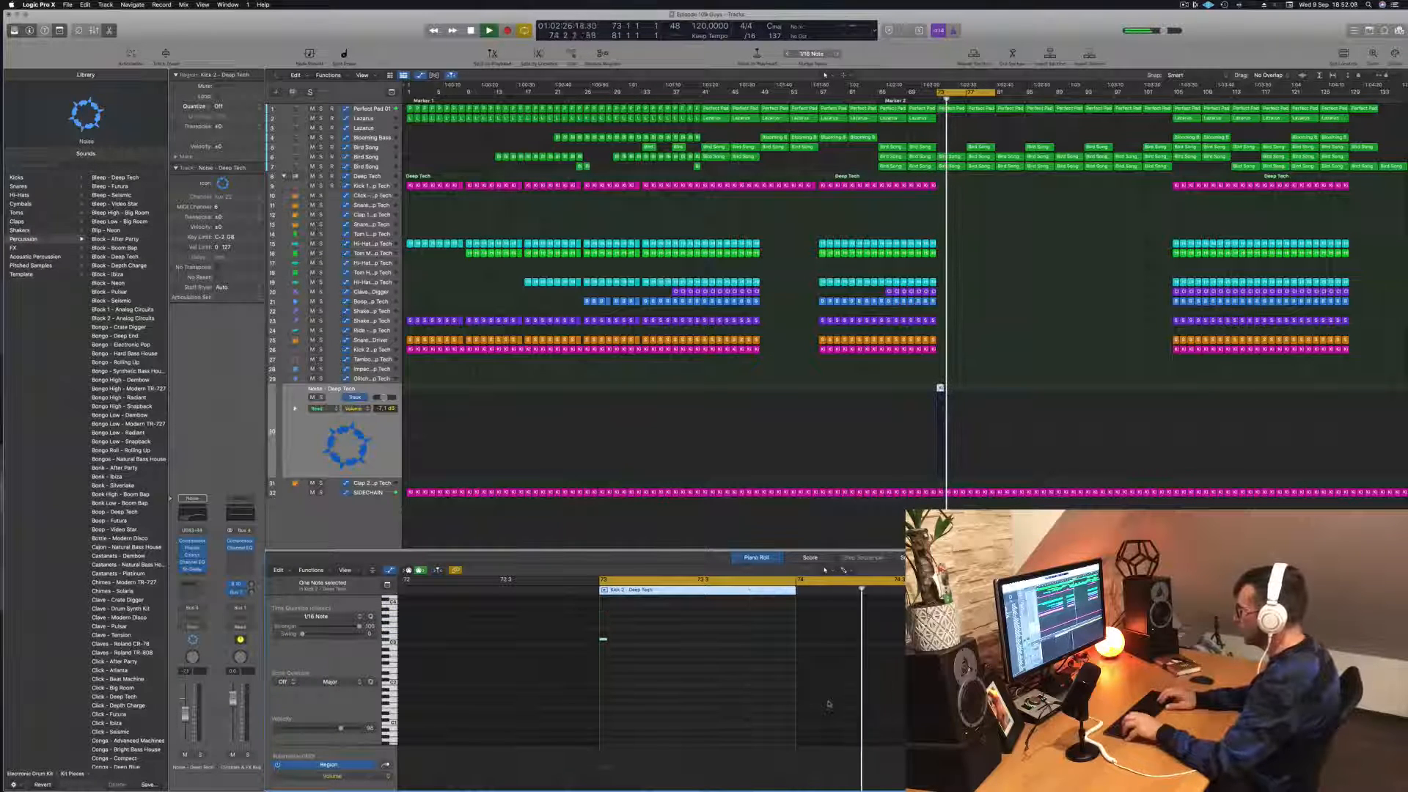
key(space)
key(alt+Down)
key(alt+Down)
key(alt+Down)
key(alt+Down)
key(alt+Down)
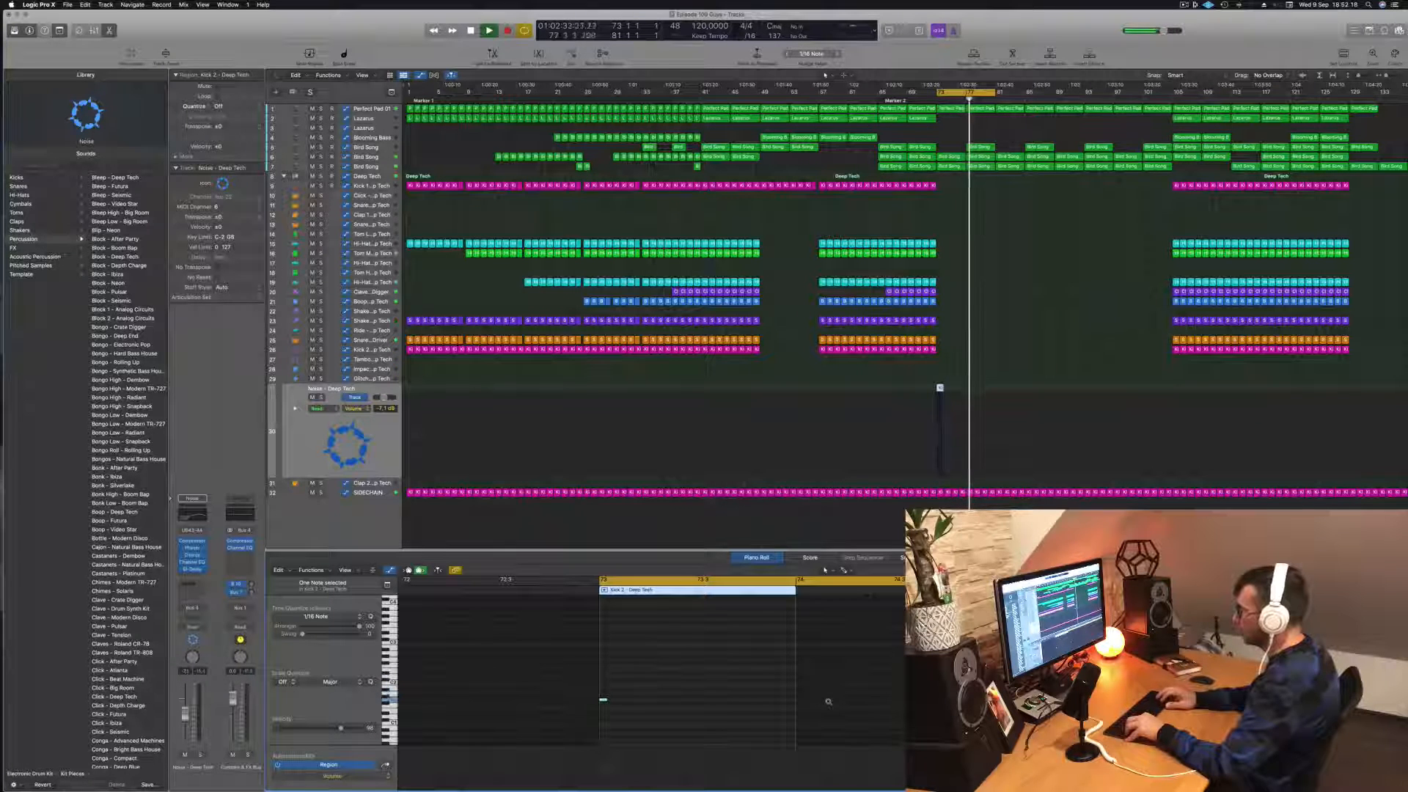
key(alt+Down)
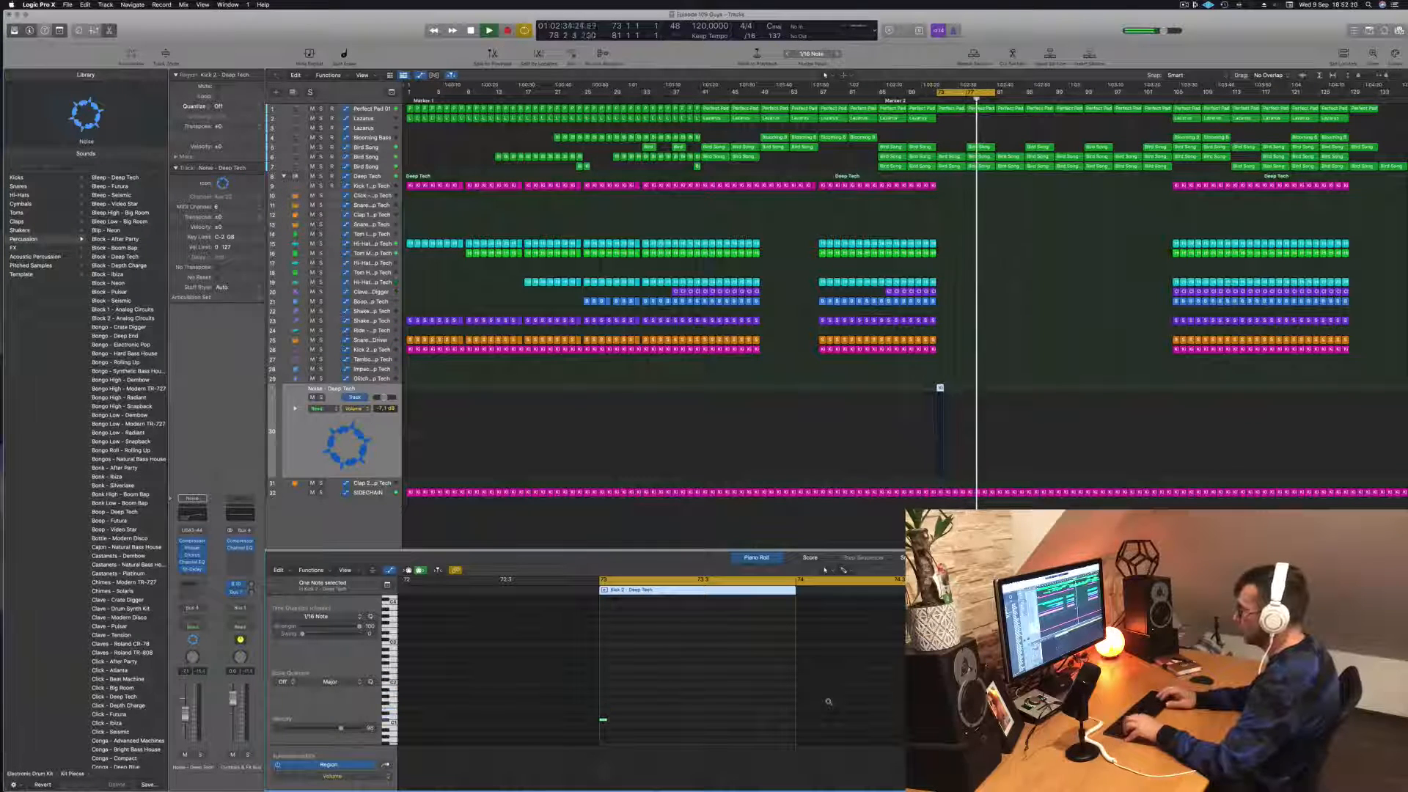
key(space)
key(alt+Down)
scroll(805, 666, down, 3)
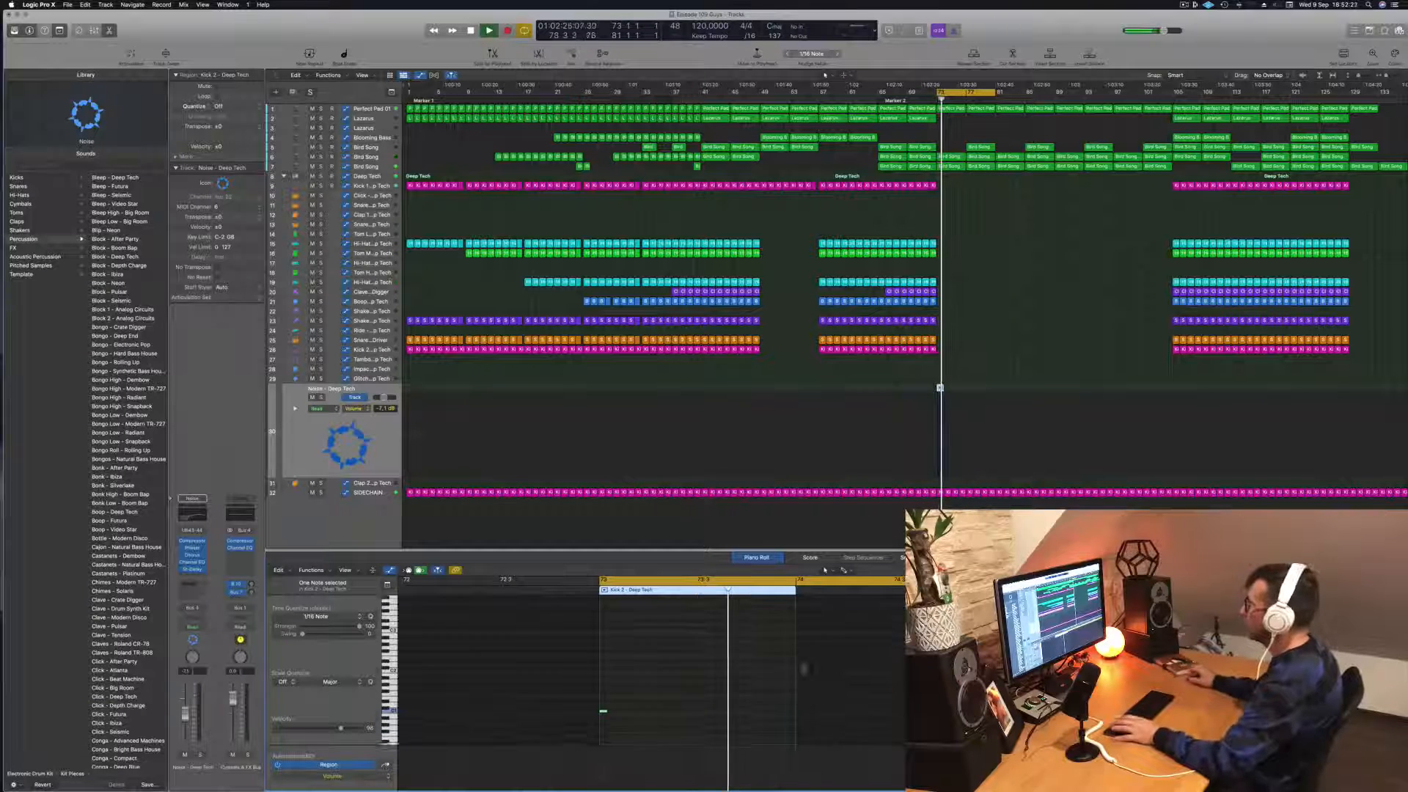
key(space)
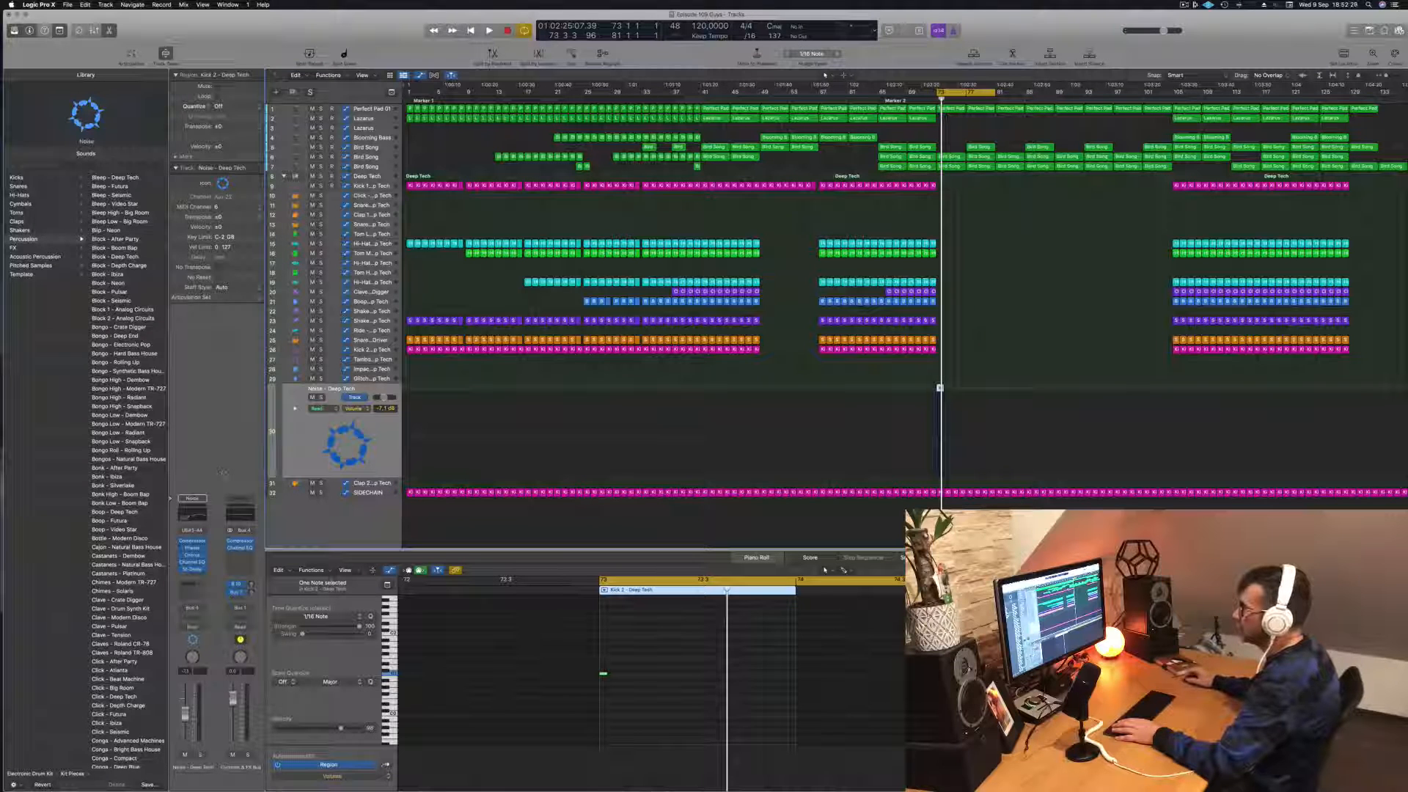
Step: Select the main Deep Tech track, replay from bar 73, and delete the copied Kick 2 region on the Noise track
click(373, 177)
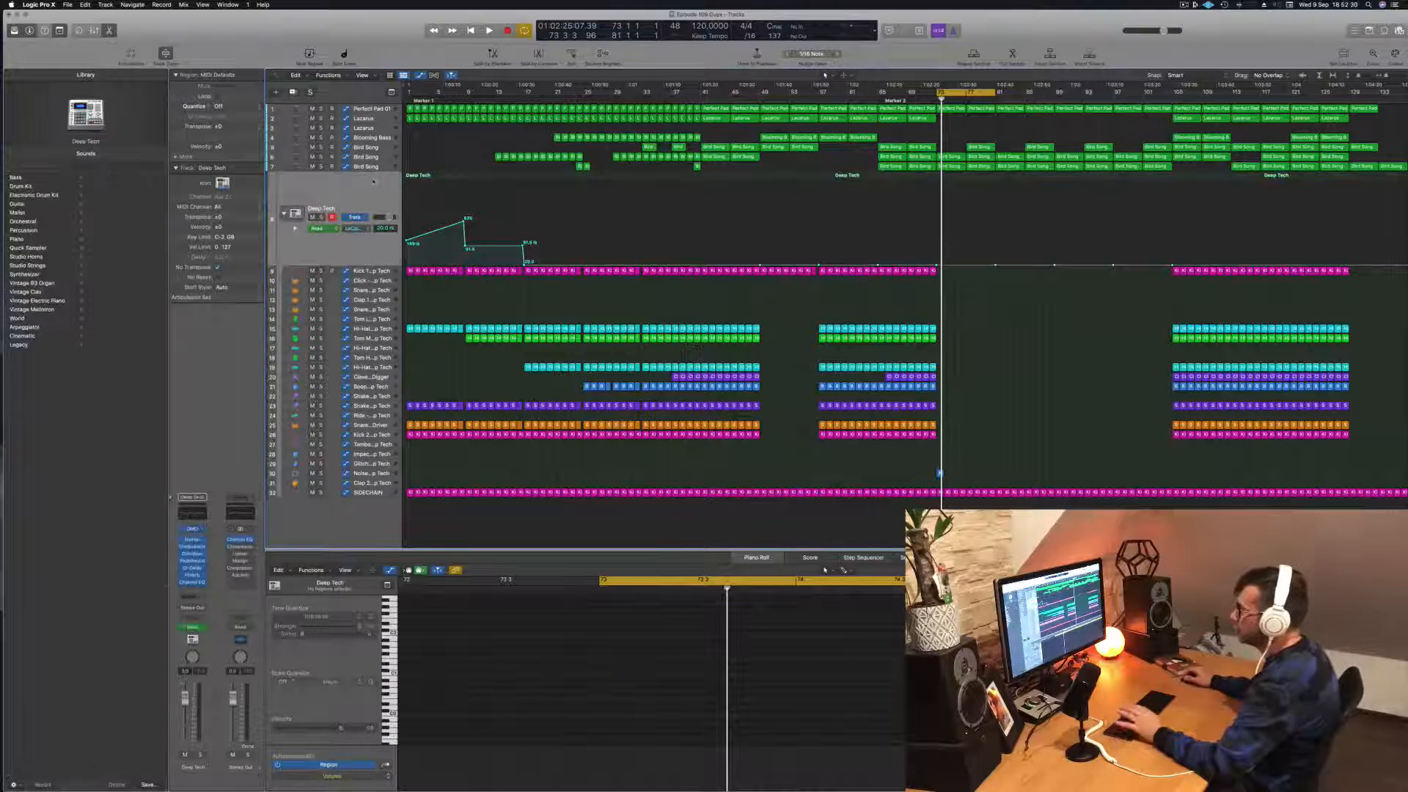
key(space)
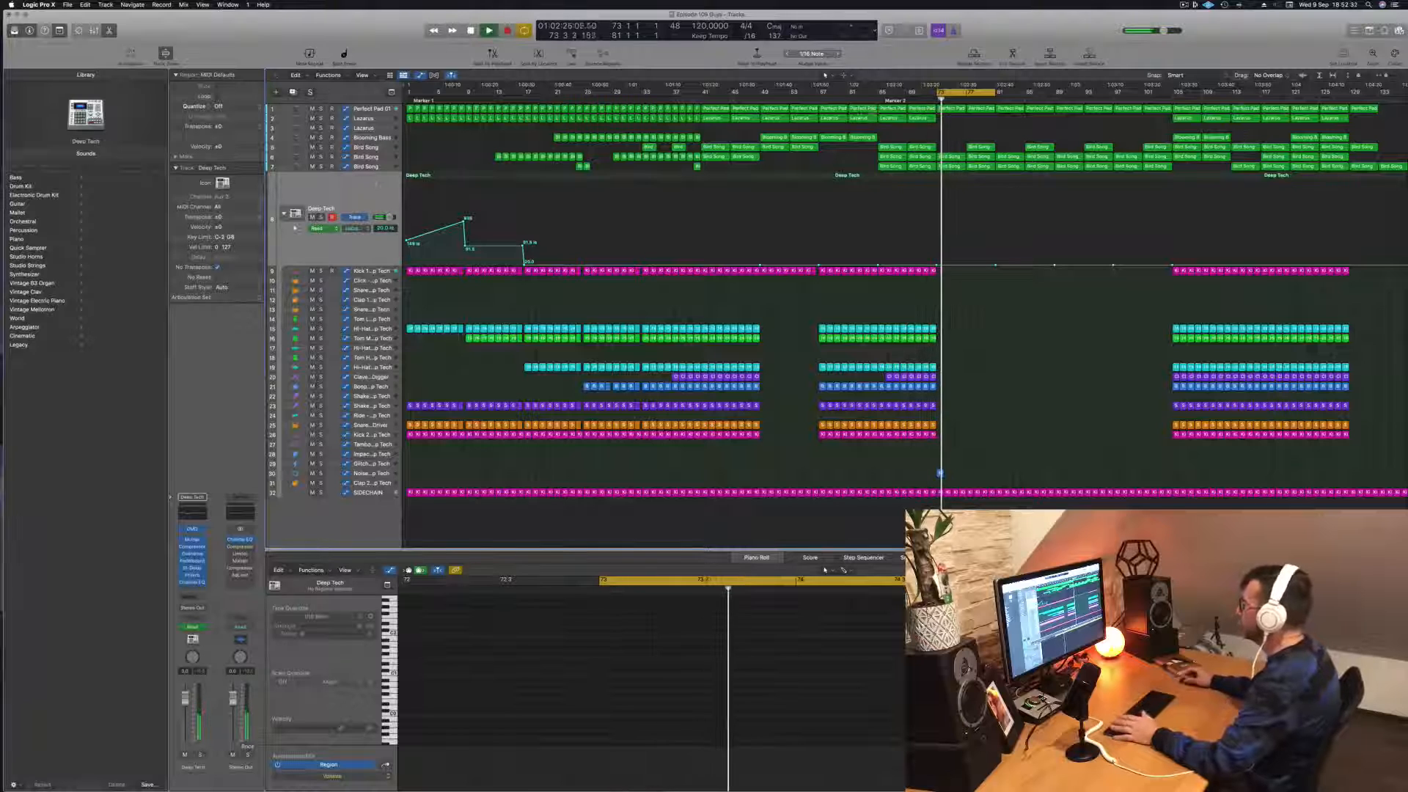
click(940, 473)
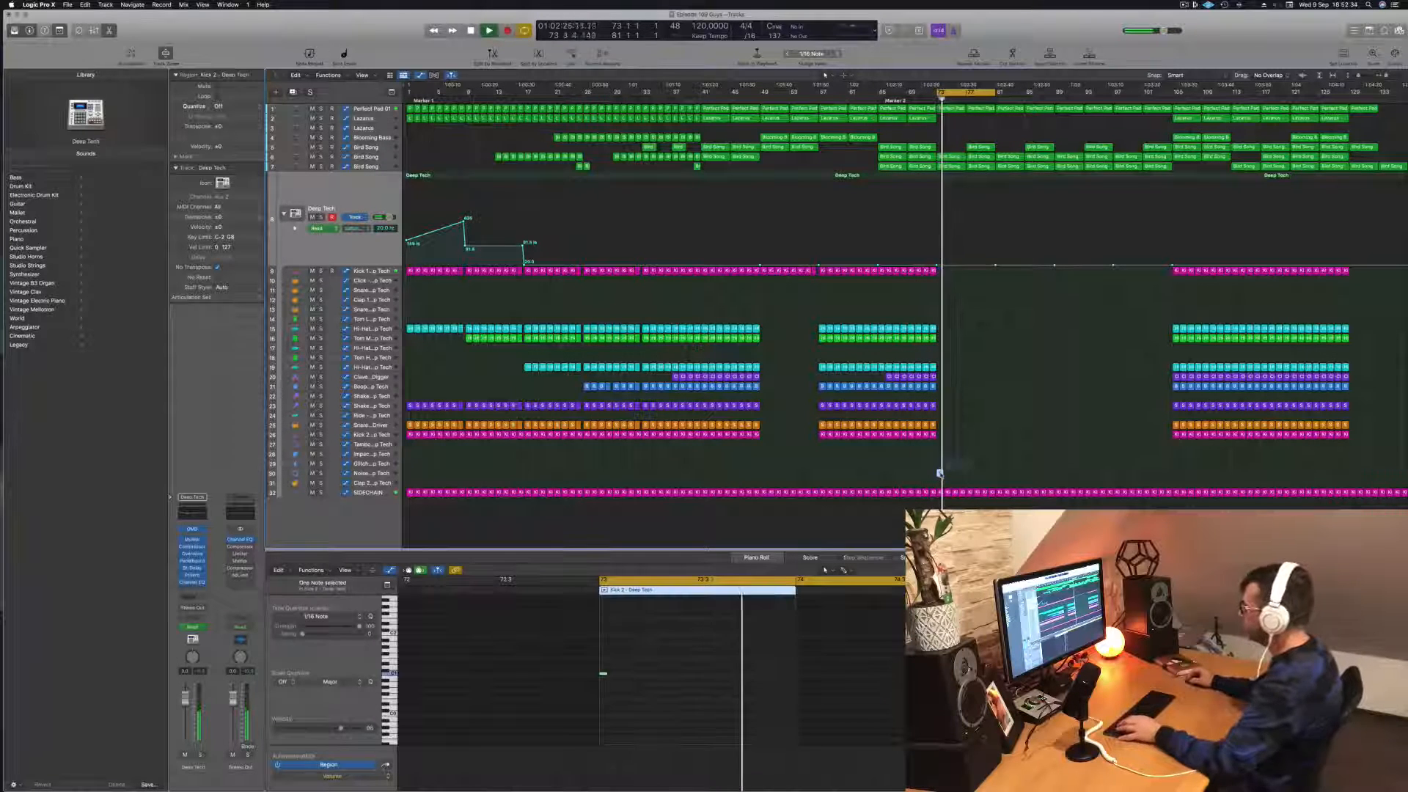
key(Delete)
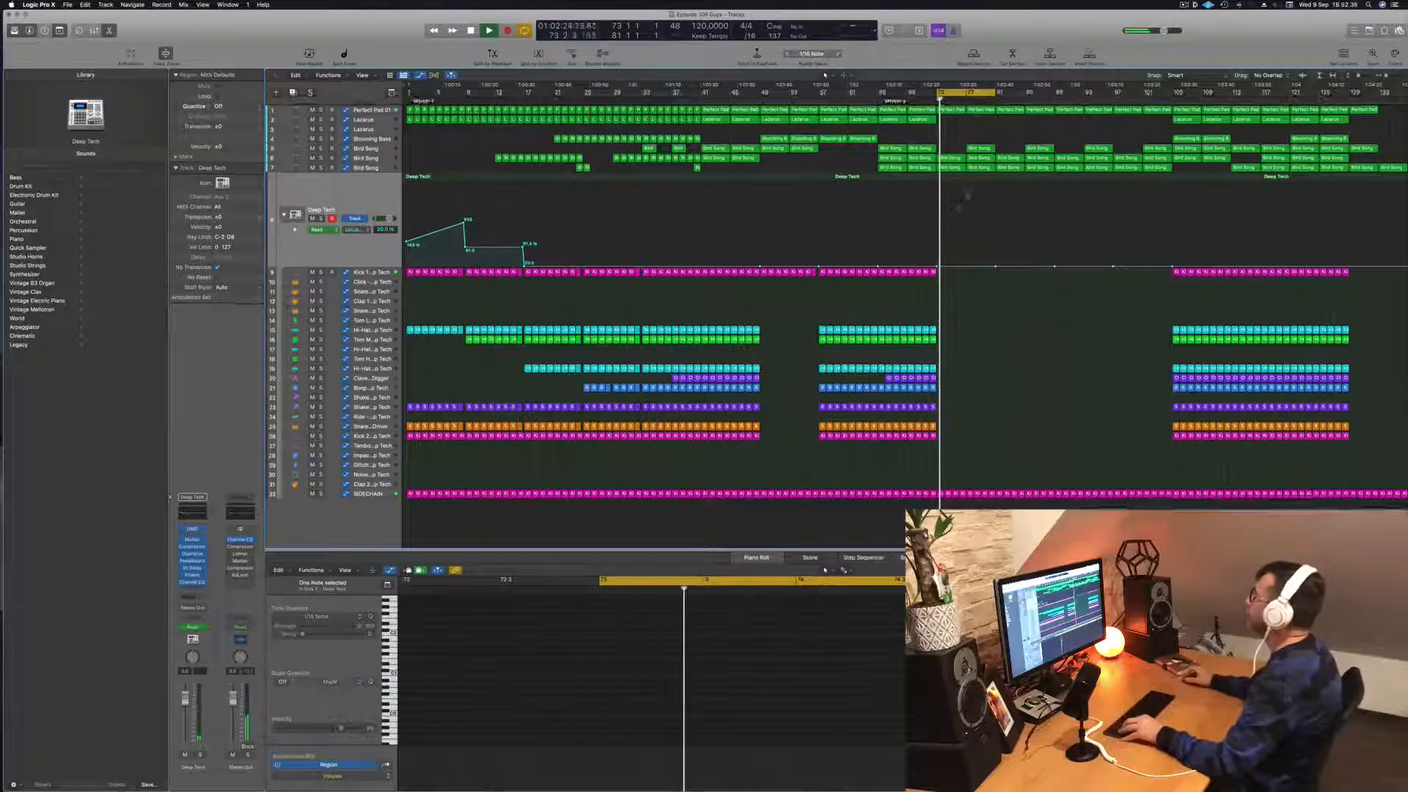
Step: Replay the break from bar 73 and review the automation of Perfect Pad 01 and the two lower Bird Song tracks
key(space)
key(space)
click(375, 110)
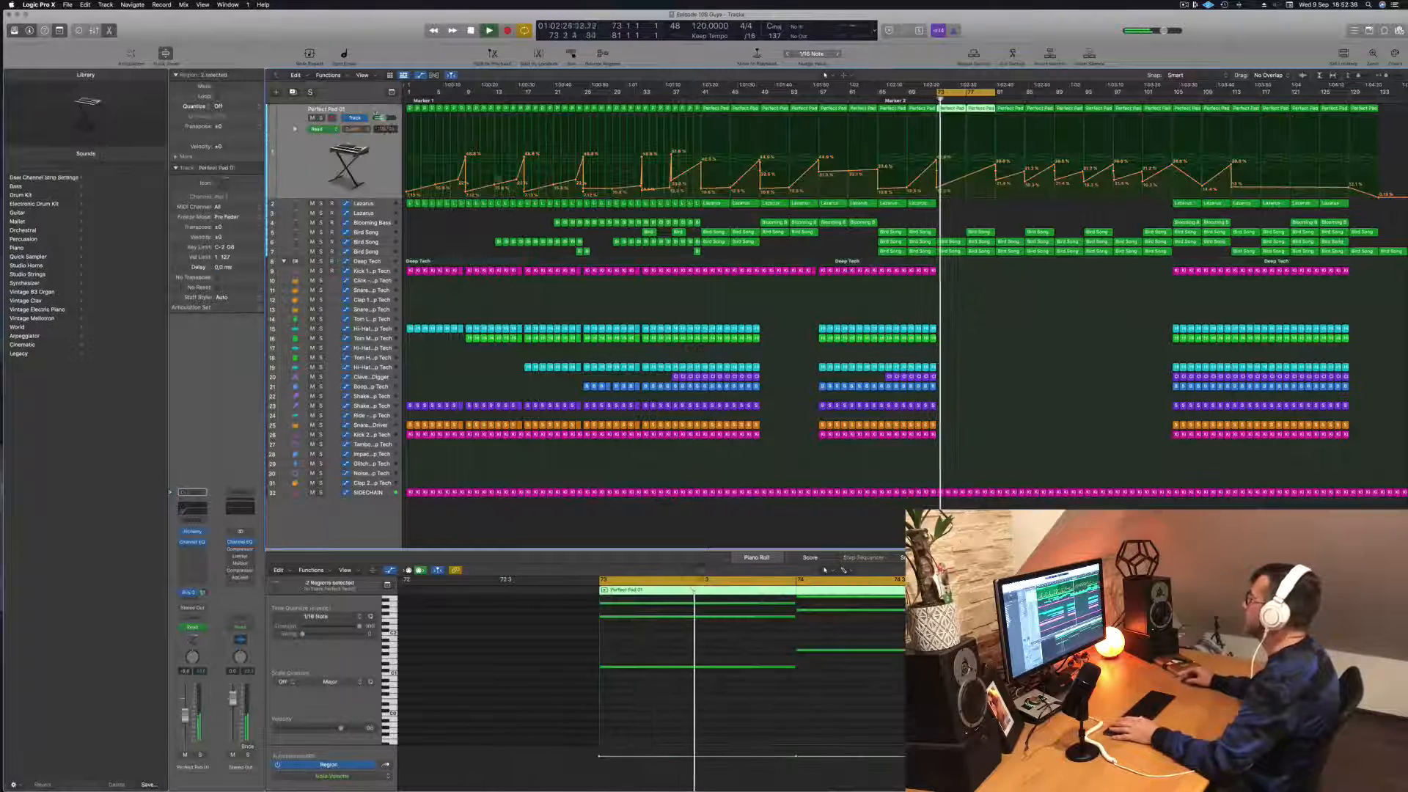
key(space)
key(space)
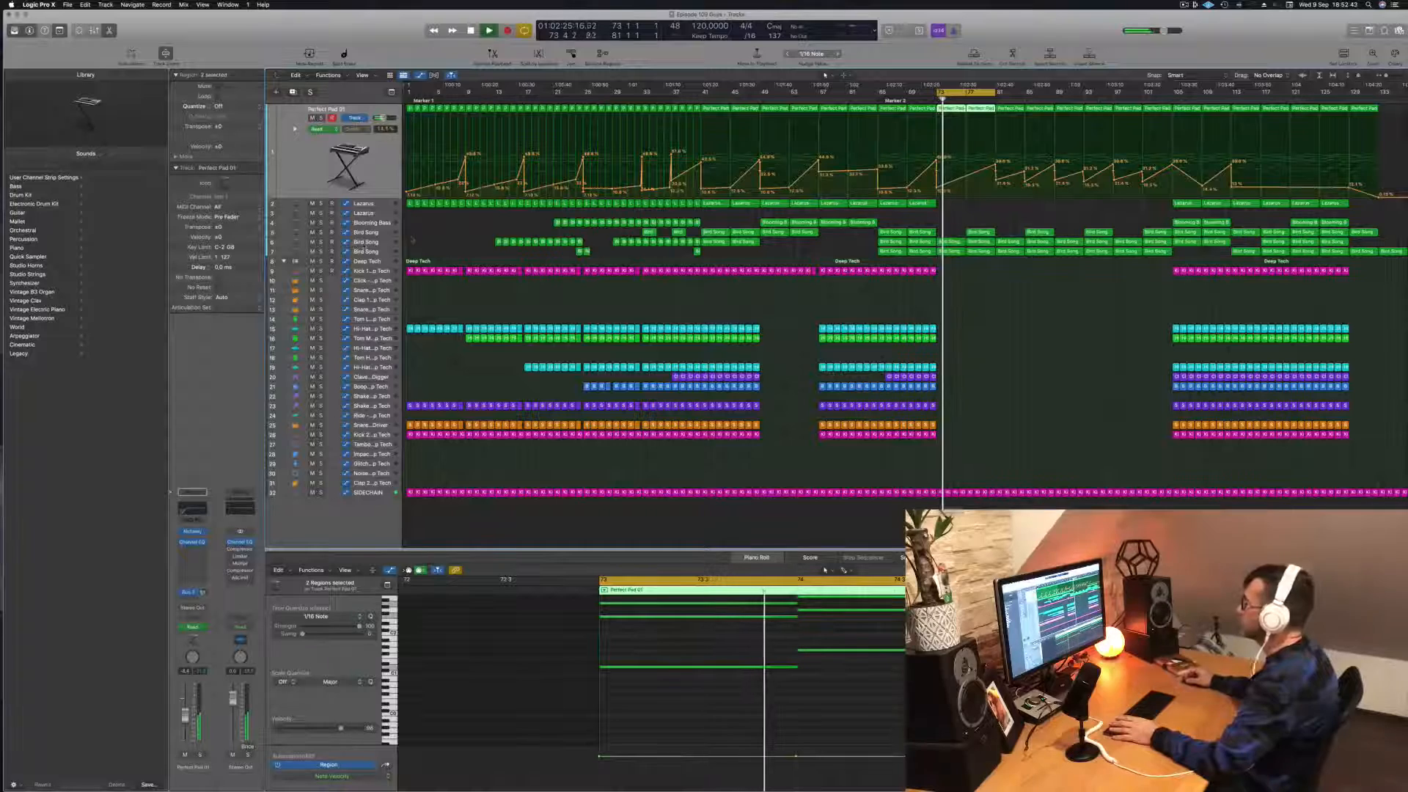
click(355, 247)
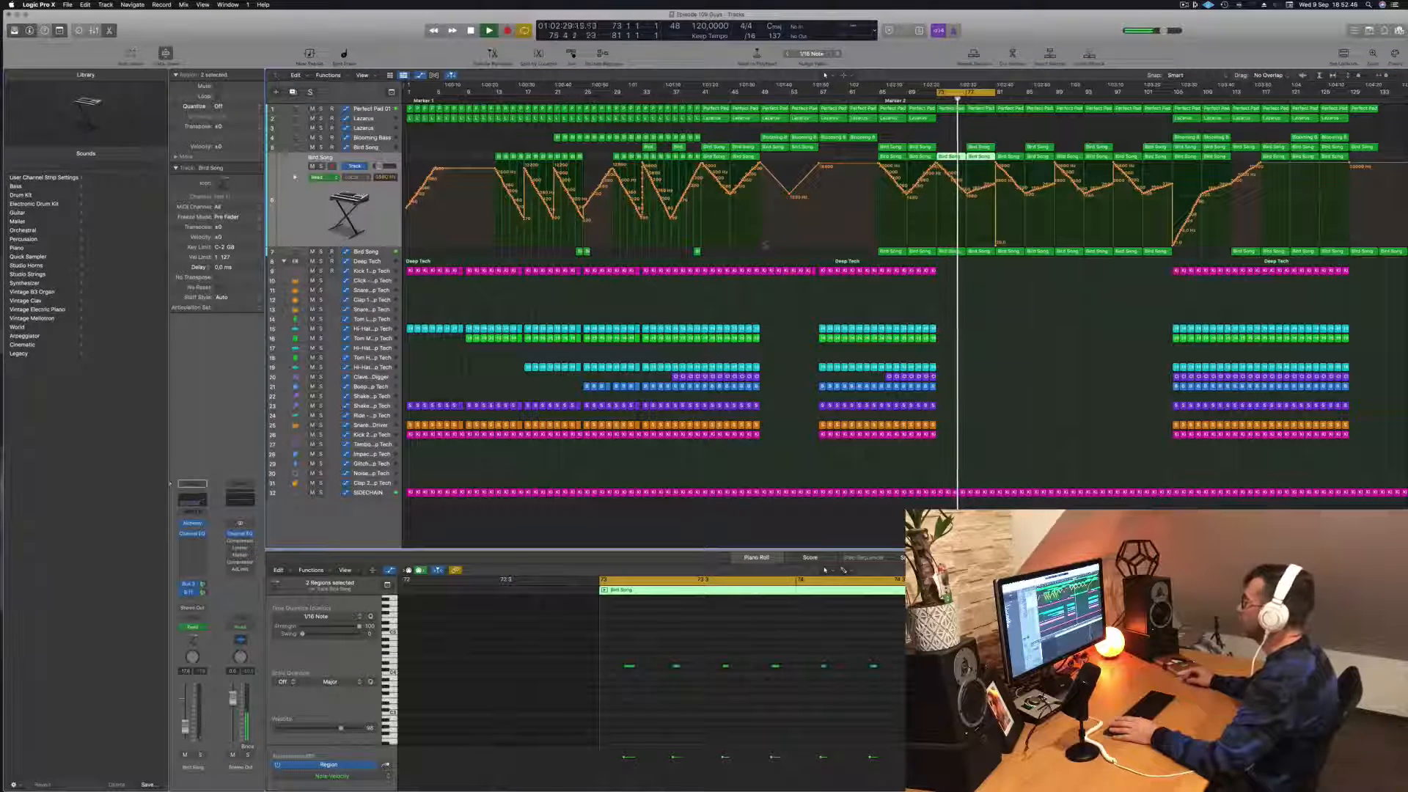
click(369, 253)
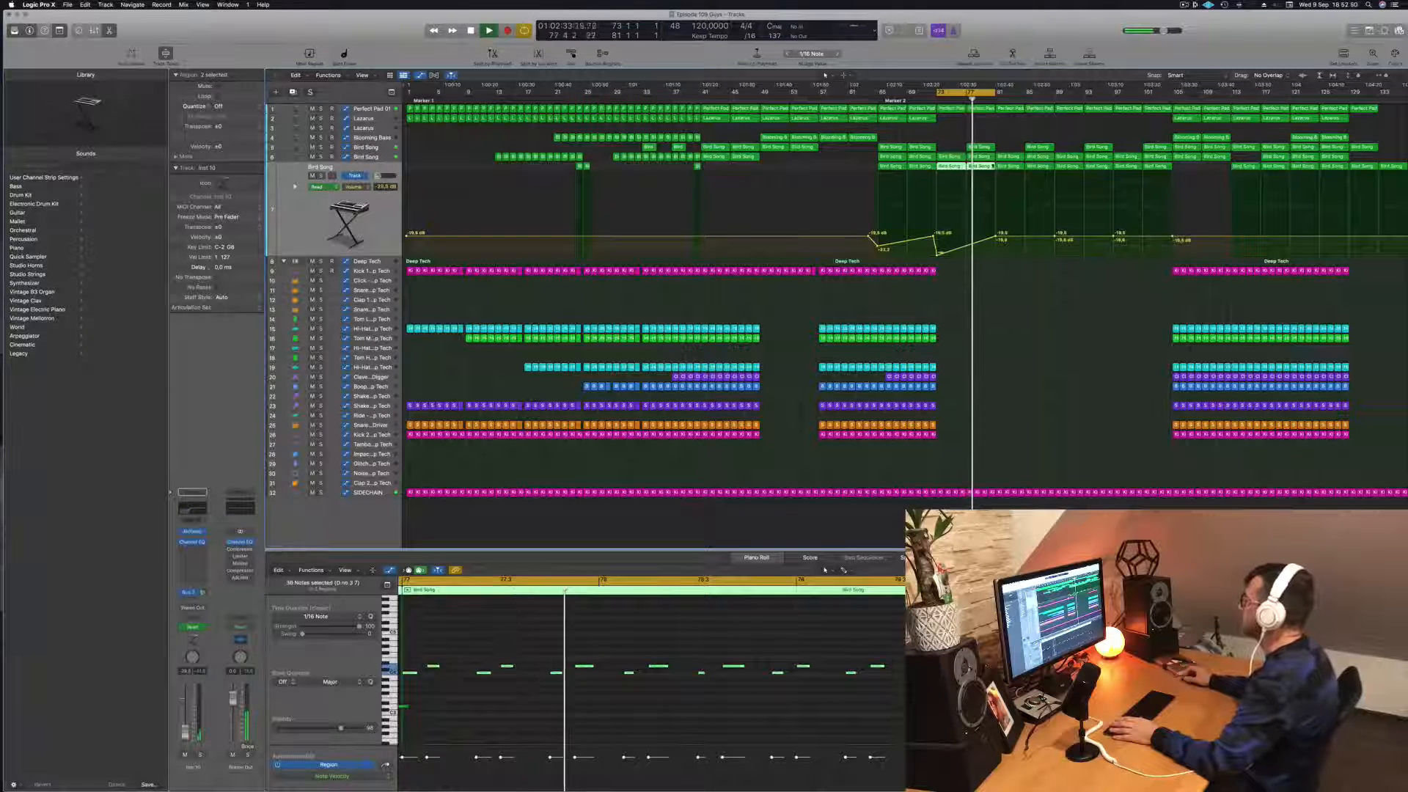
Step: Delete the uppermost Bird Song track's region at bar 77, replay from just before bar 73, and save the project
click(983, 146)
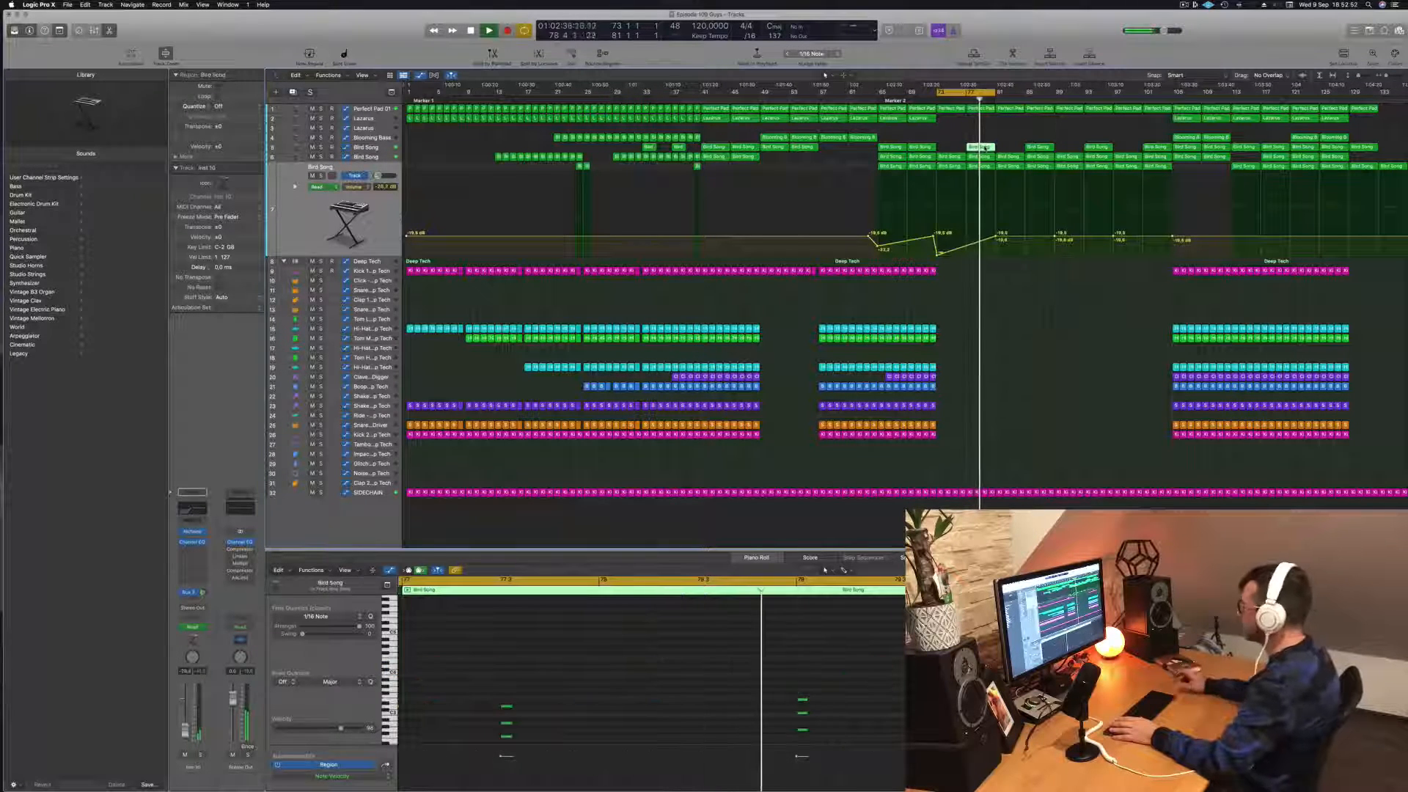
key(Delete)
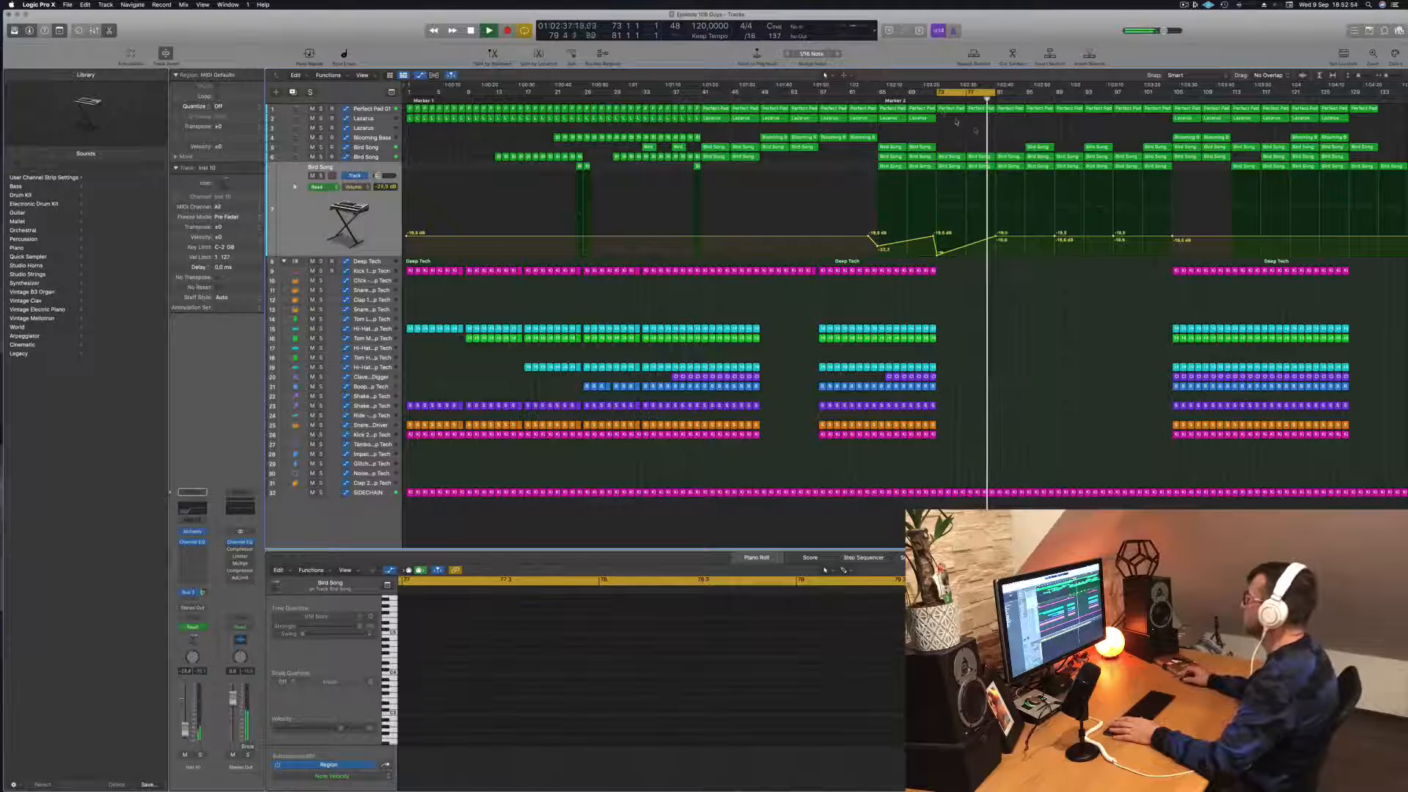
click(929, 100)
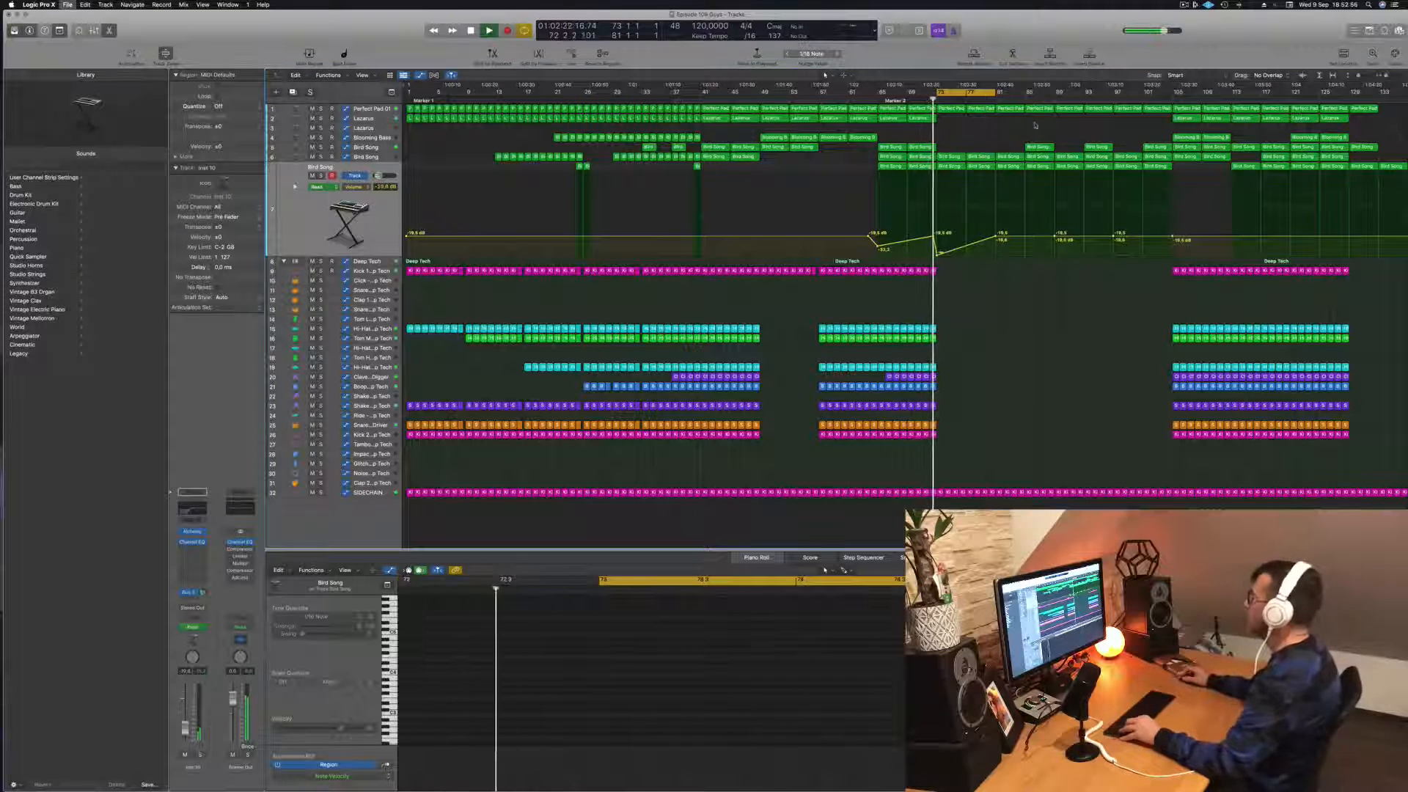
key(super+s)
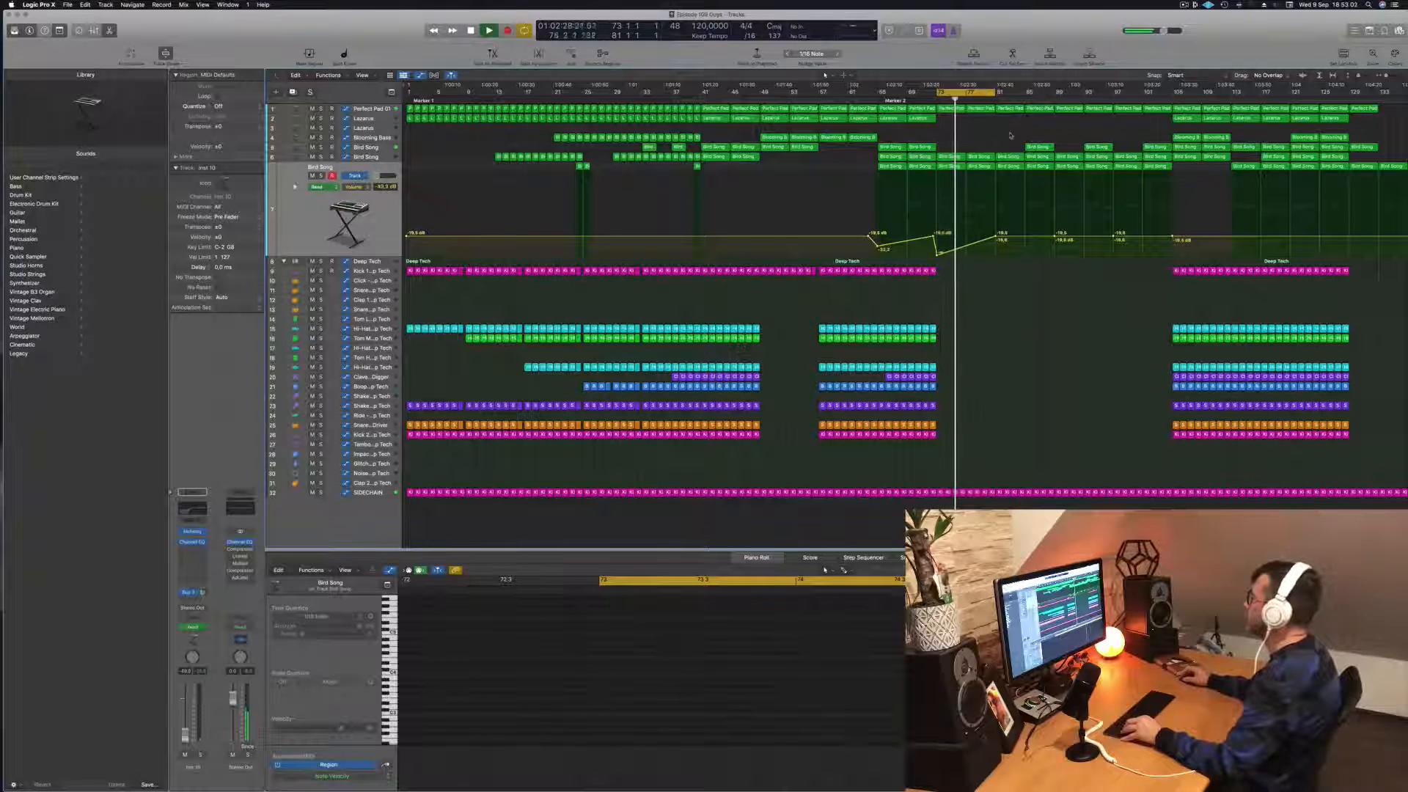
Step: Copy the Lazarus region from bar 105 to bar 81 and select the Lazarus track to check its automation
drag(1188, 118, 1011, 122)
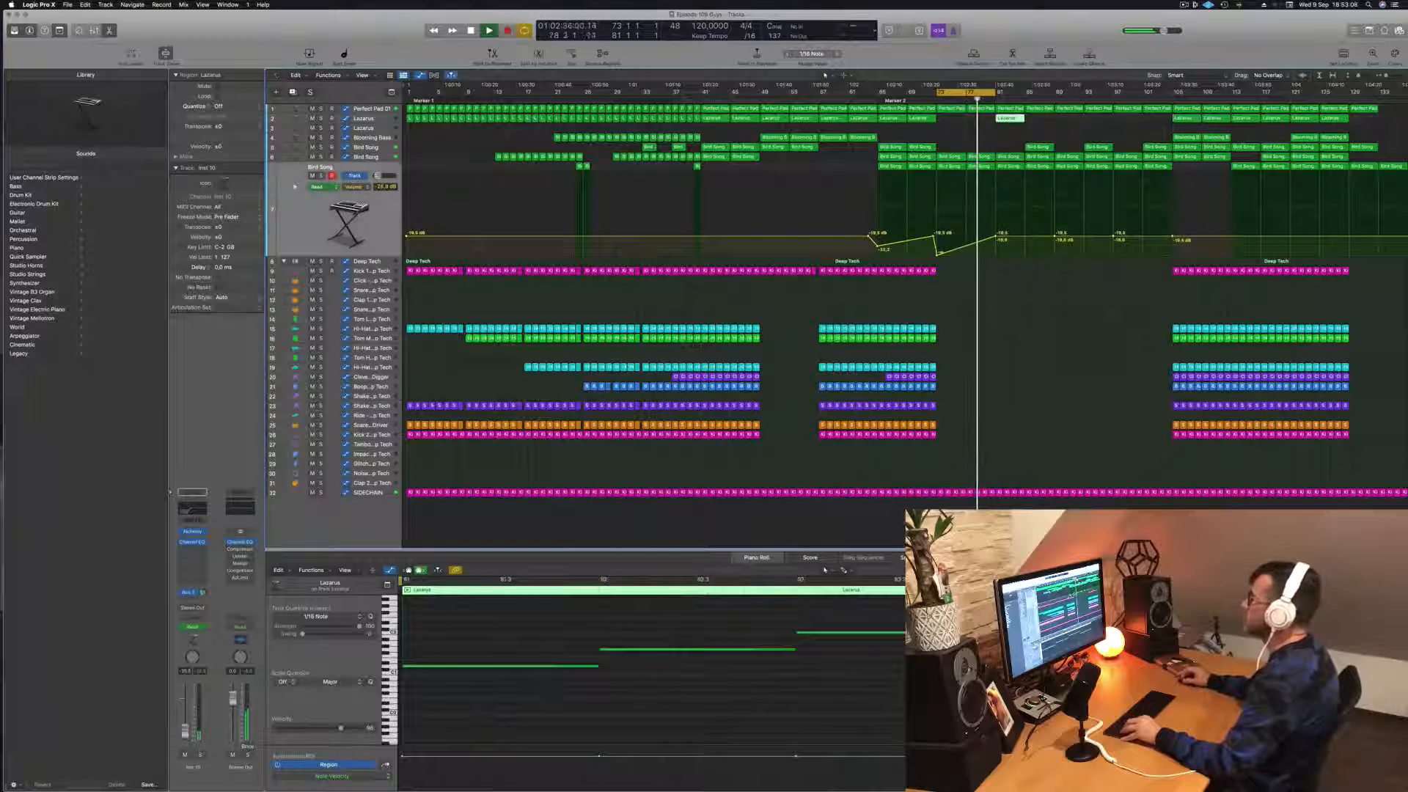
click(377, 122)
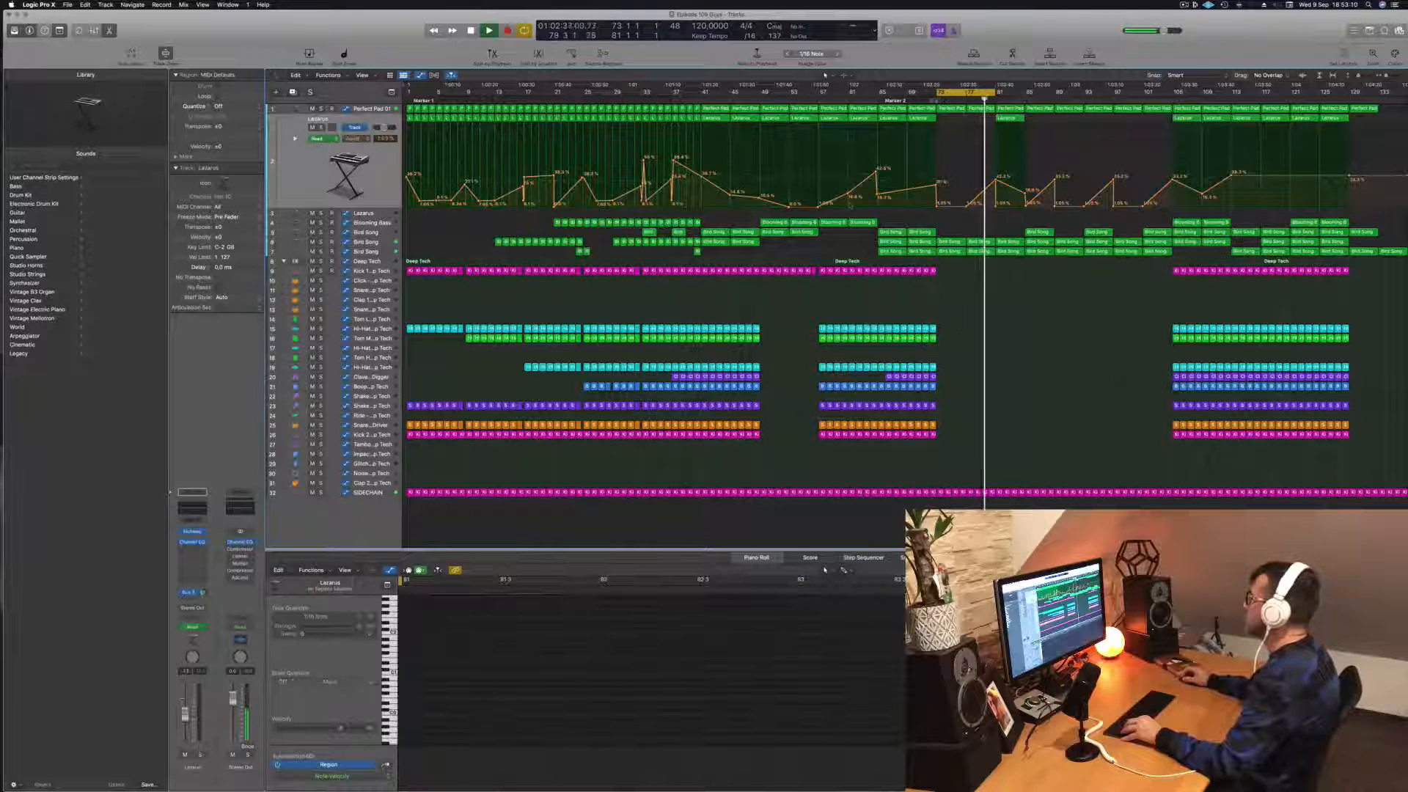
Step: Reshape the middle Bird Song track's frequency automation so that it dips near bar 77 and rises steadily to bar 81
click(366, 243)
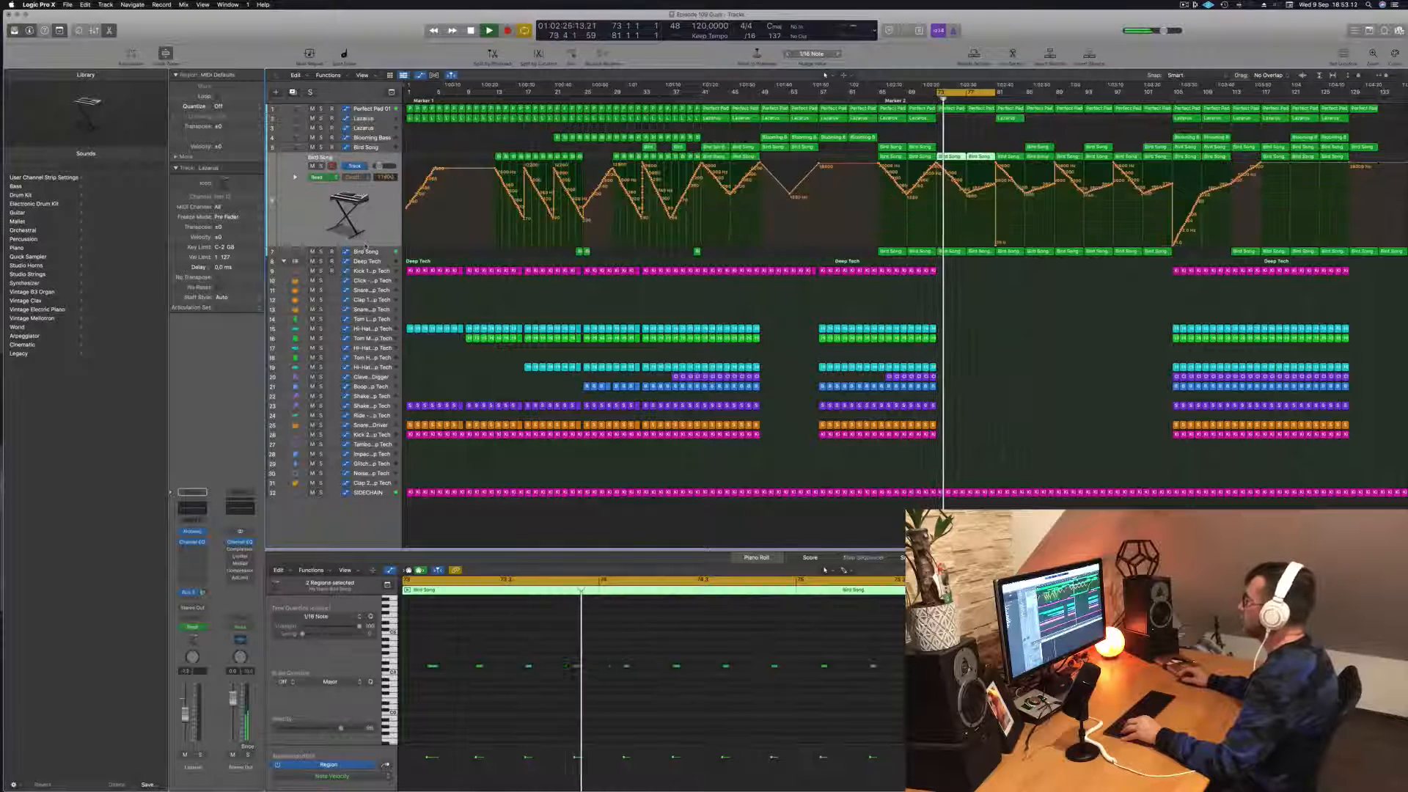
click(974, 192)
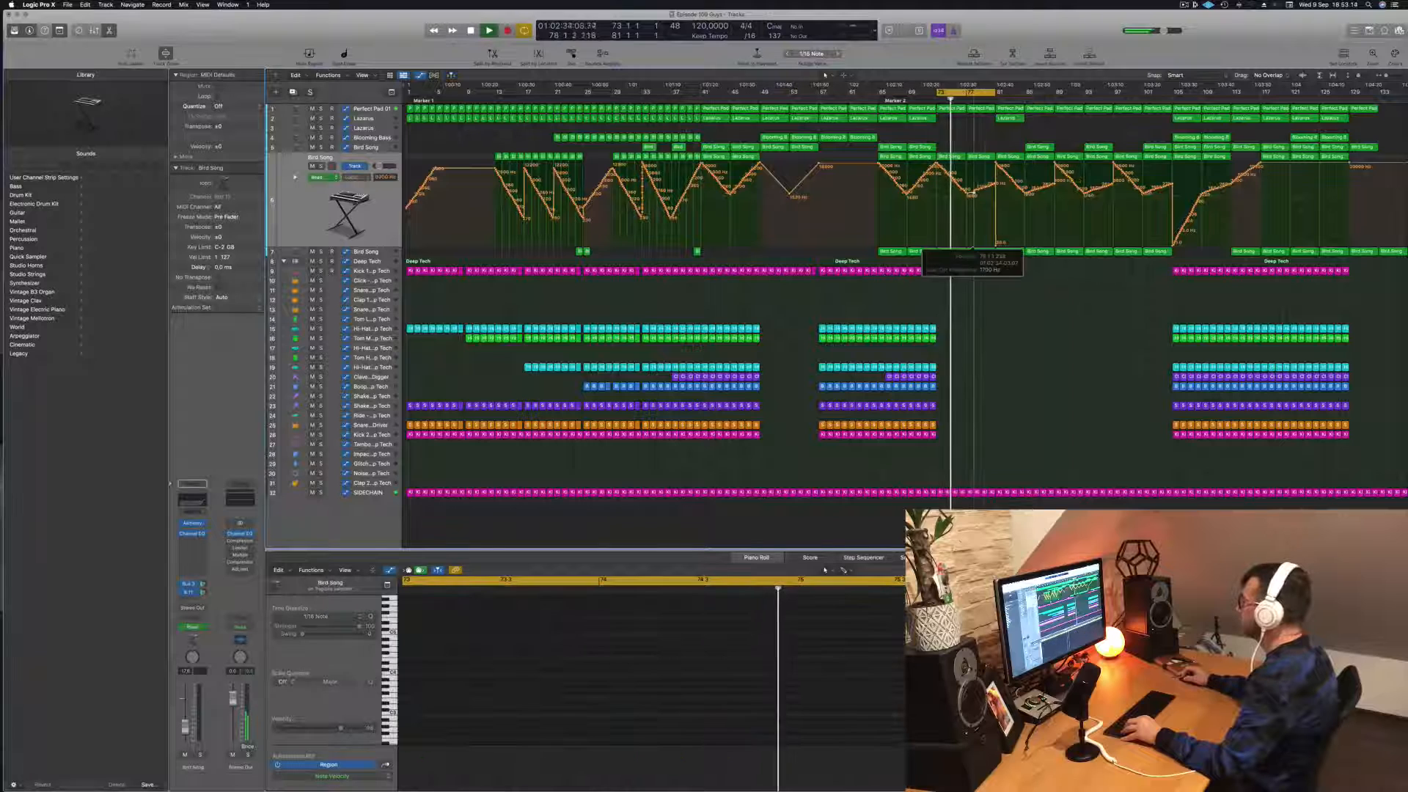
drag(974, 192, 999, 164)
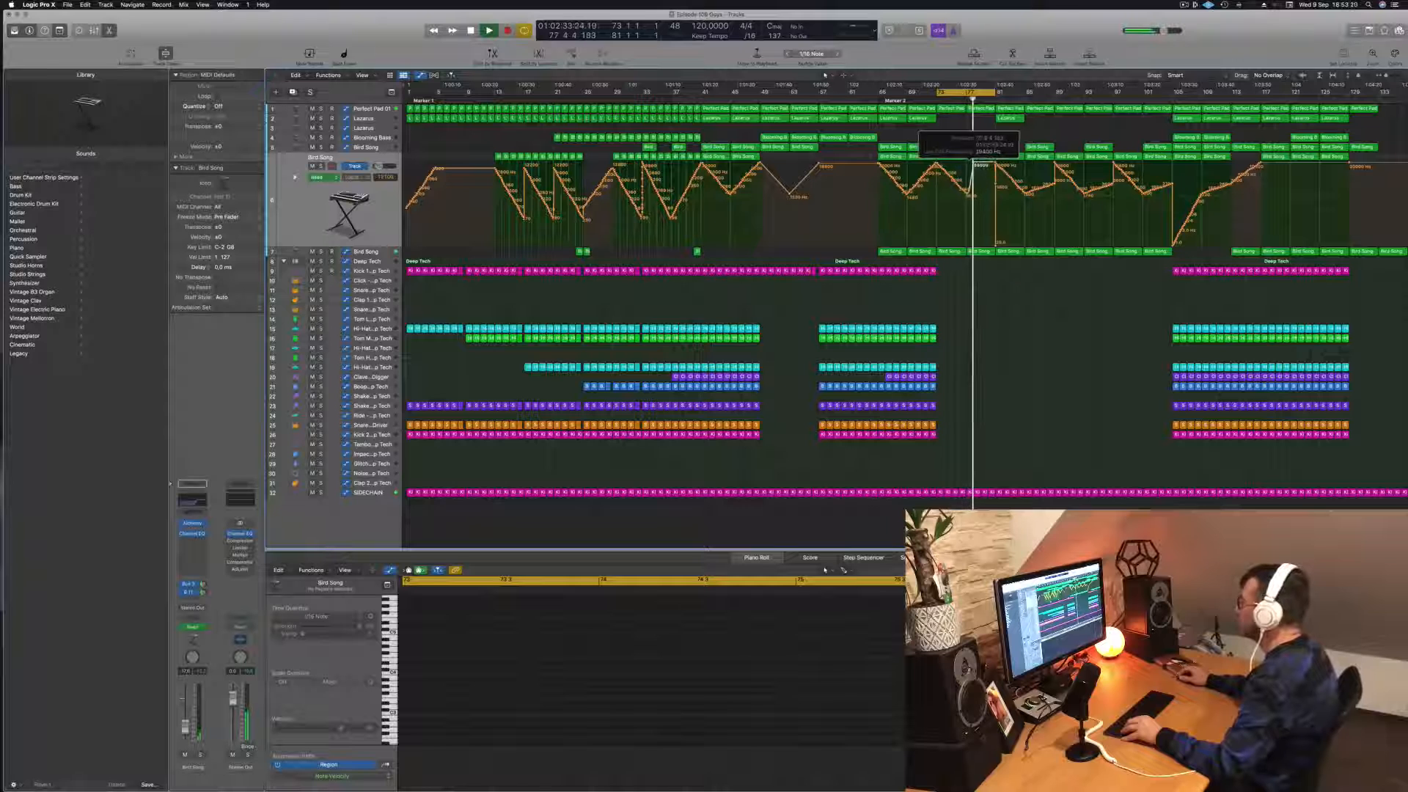
key(space)
key(space)
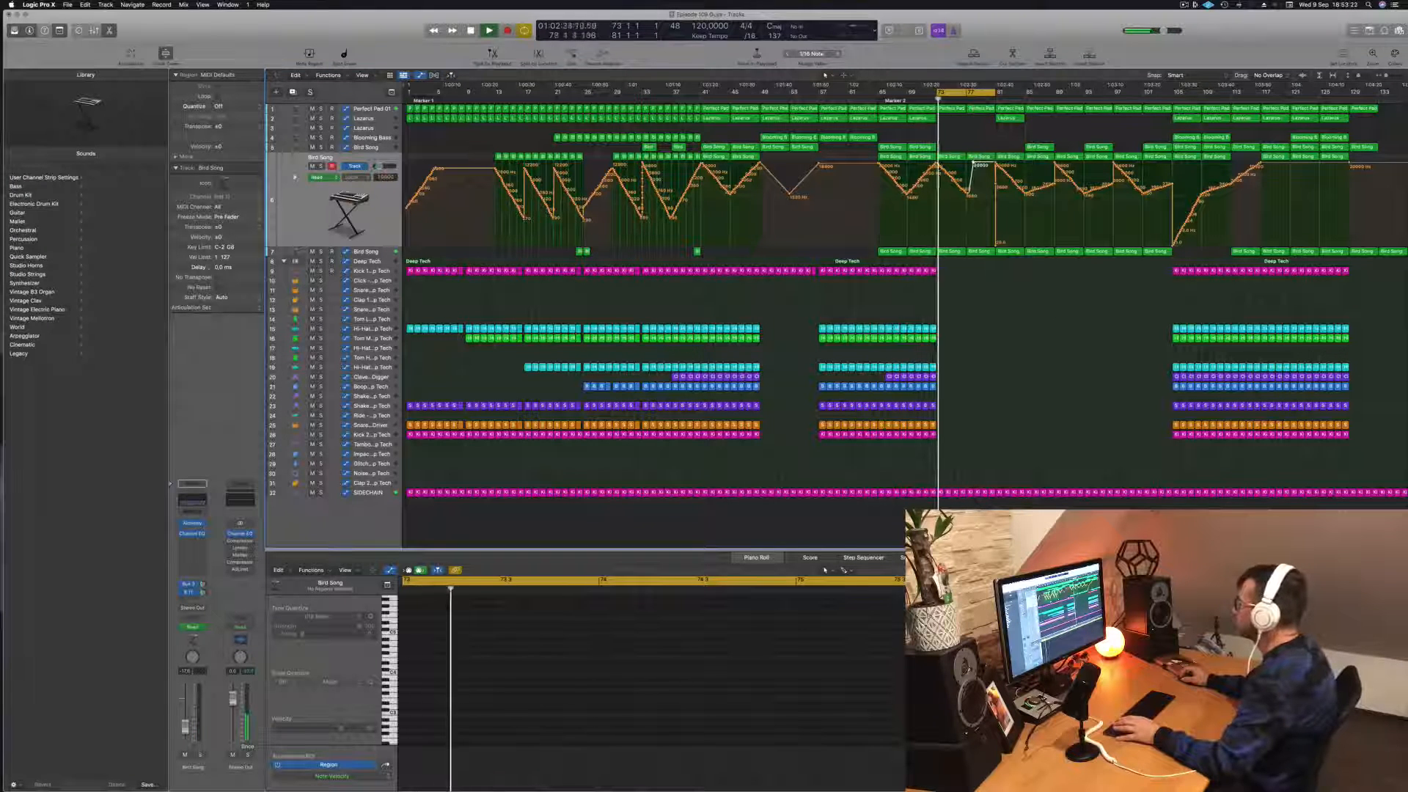
drag(973, 162, 960, 181)
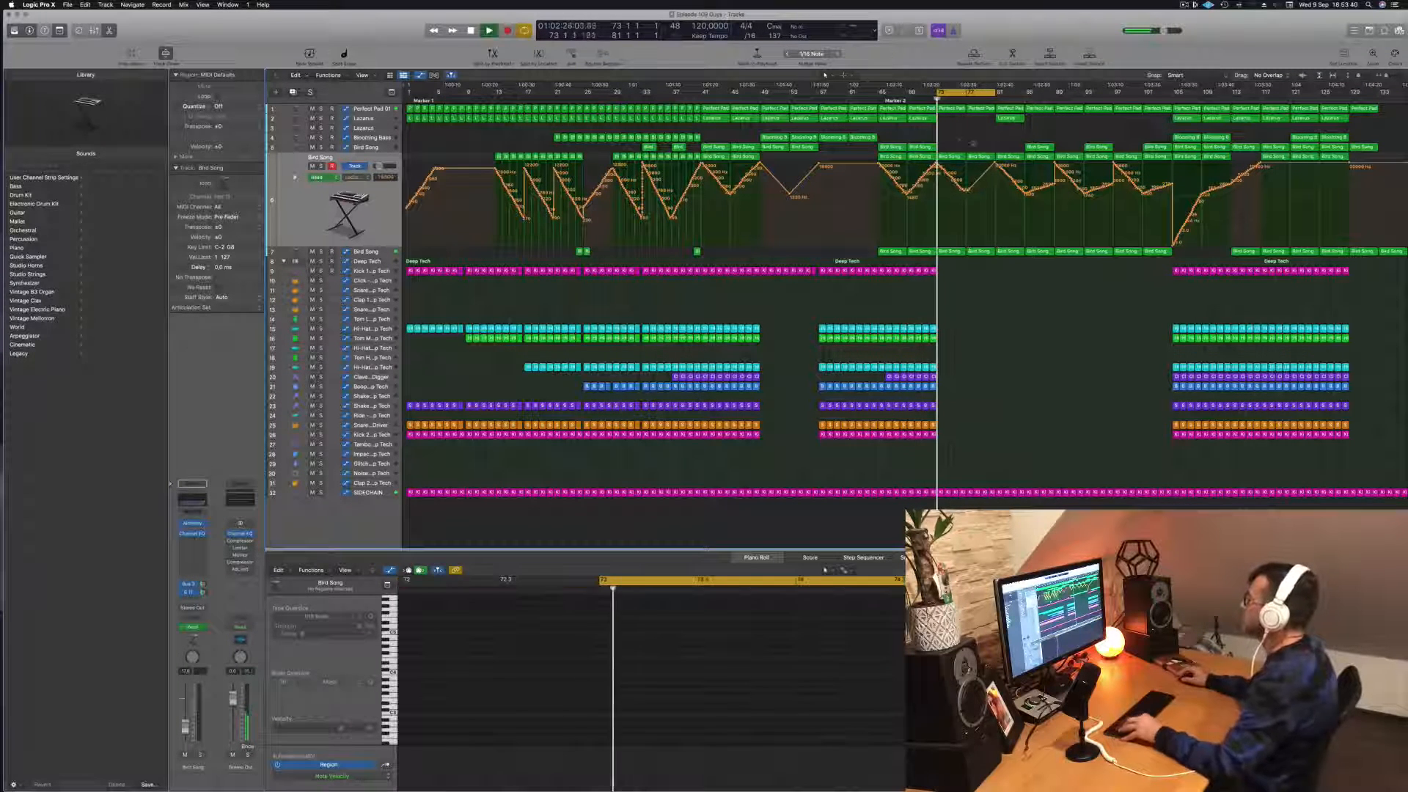
Step: Extend the end of the cycle range from bar 81 to bar 89
drag(999, 93, 1054, 101)
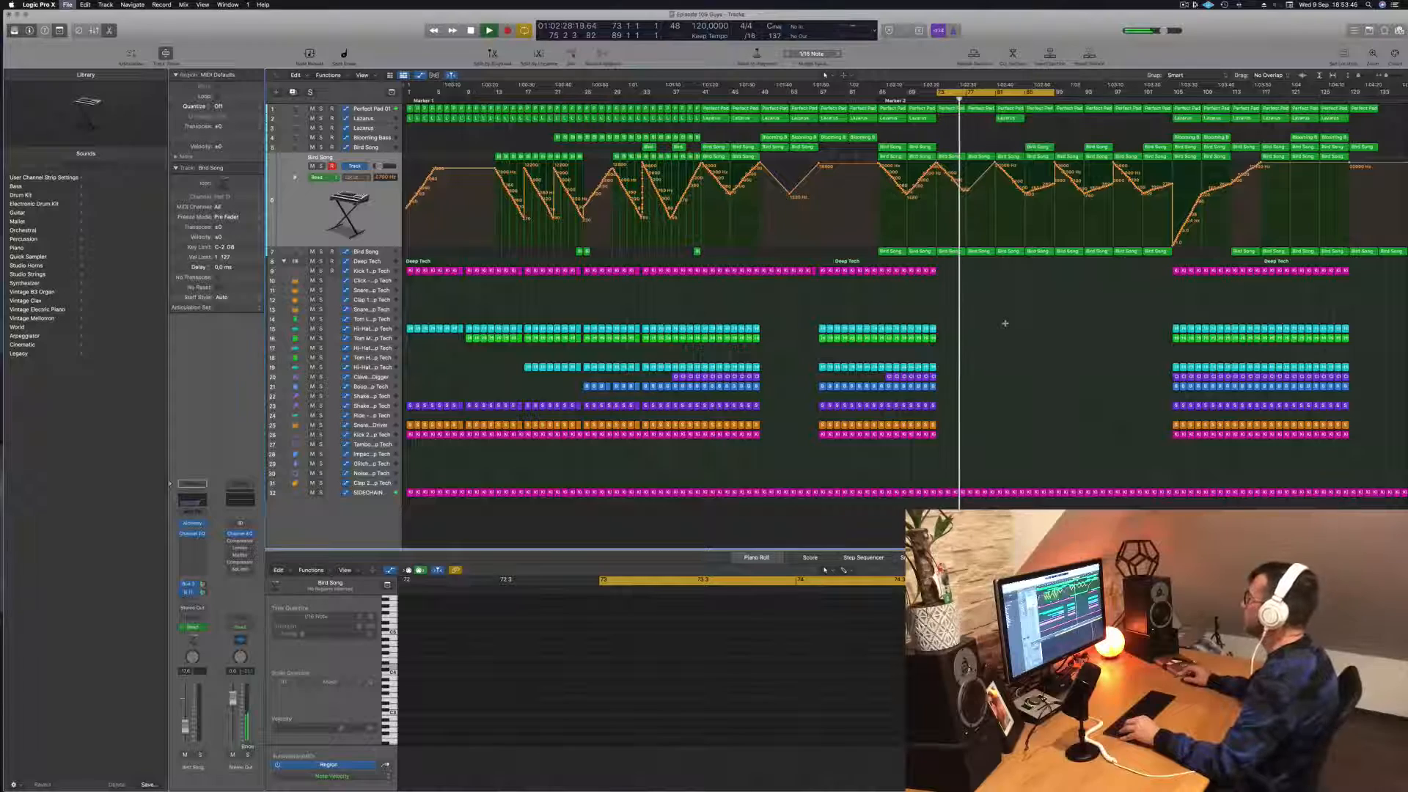
scroll(1005, 323, up, 2)
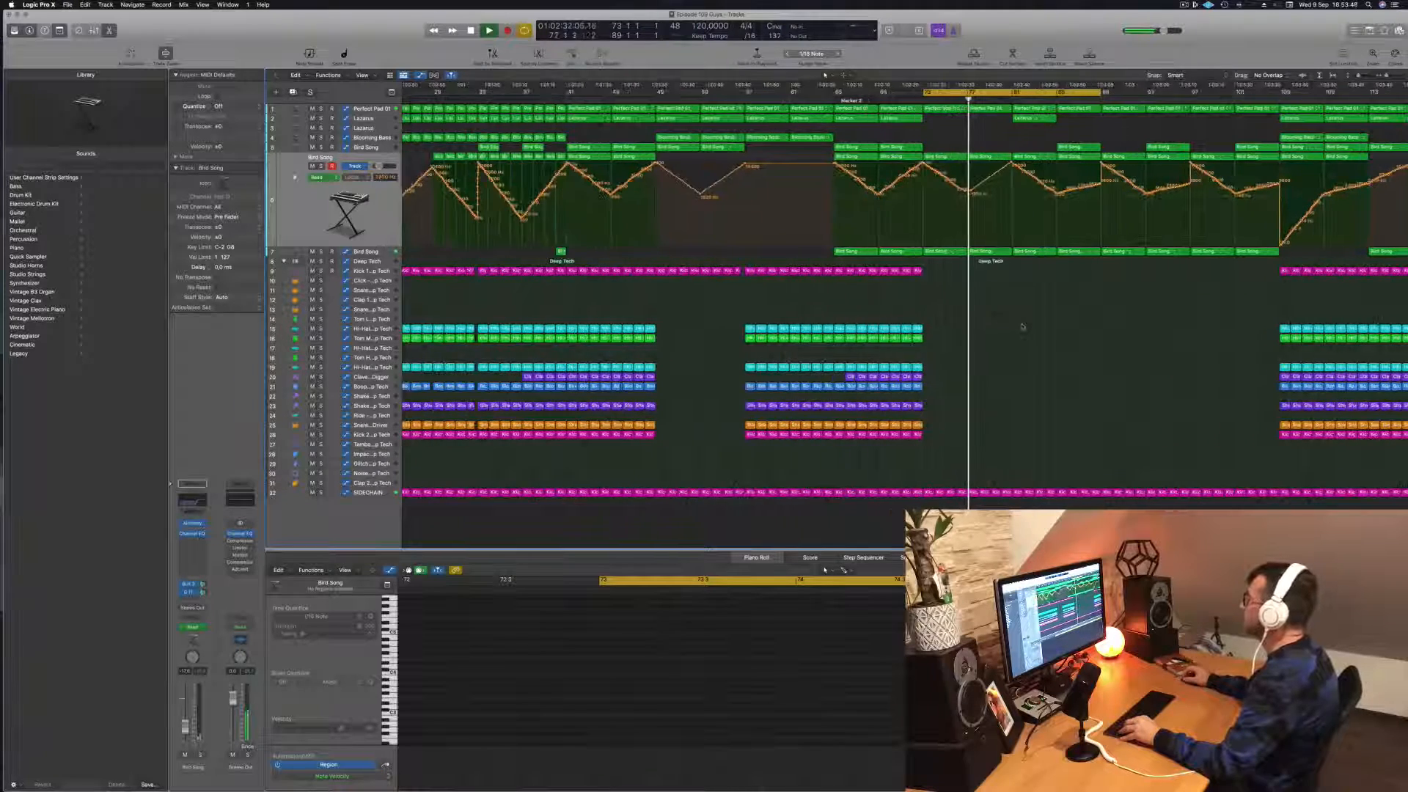
scroll(1012, 325, up, 2)
scroll(1023, 326, down, 4)
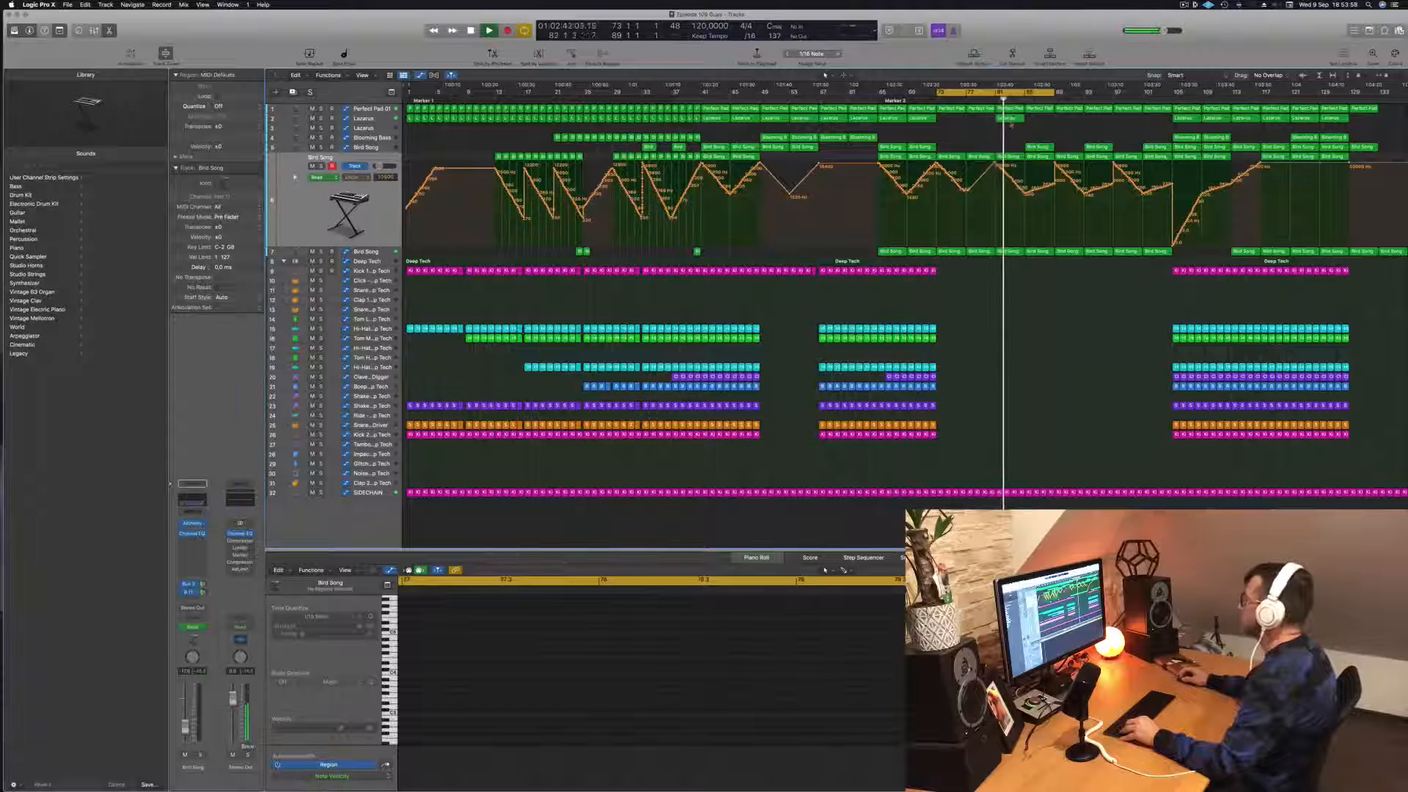
Step: Delete the copied Lazarus region at bar 81 and the two upper Bird Song tracks' regions between bars 81 and 89
click(1009, 118)
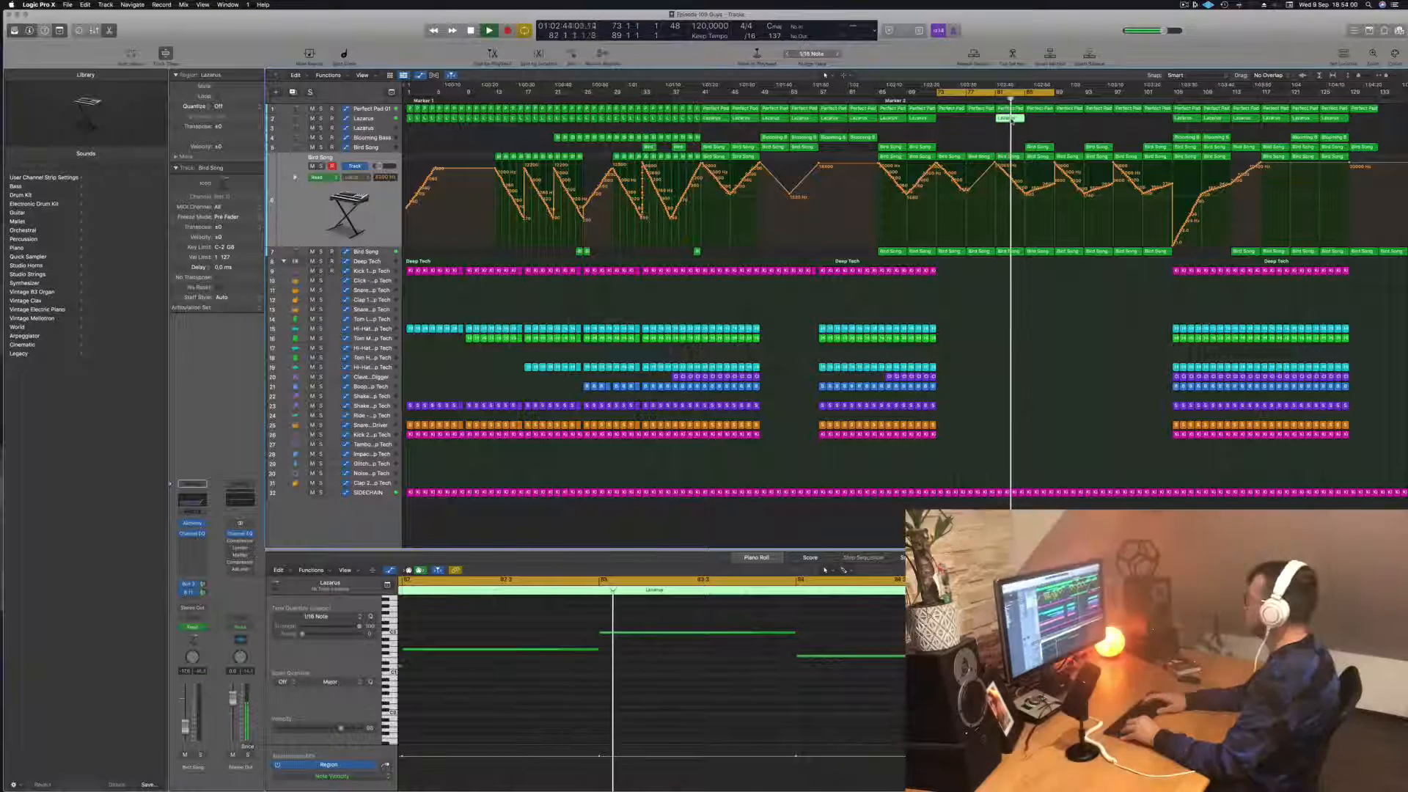
key(Delete)
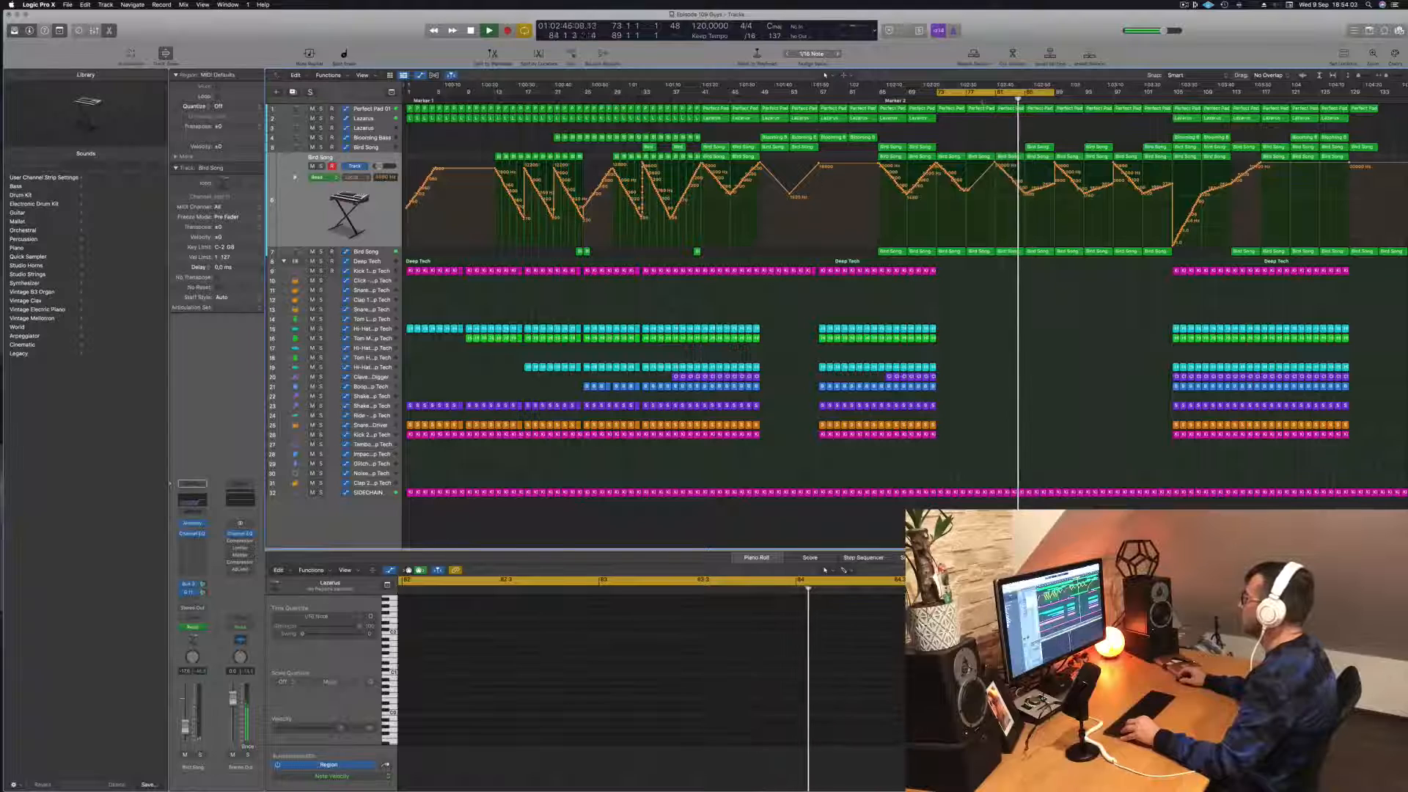
click(1010, 156)
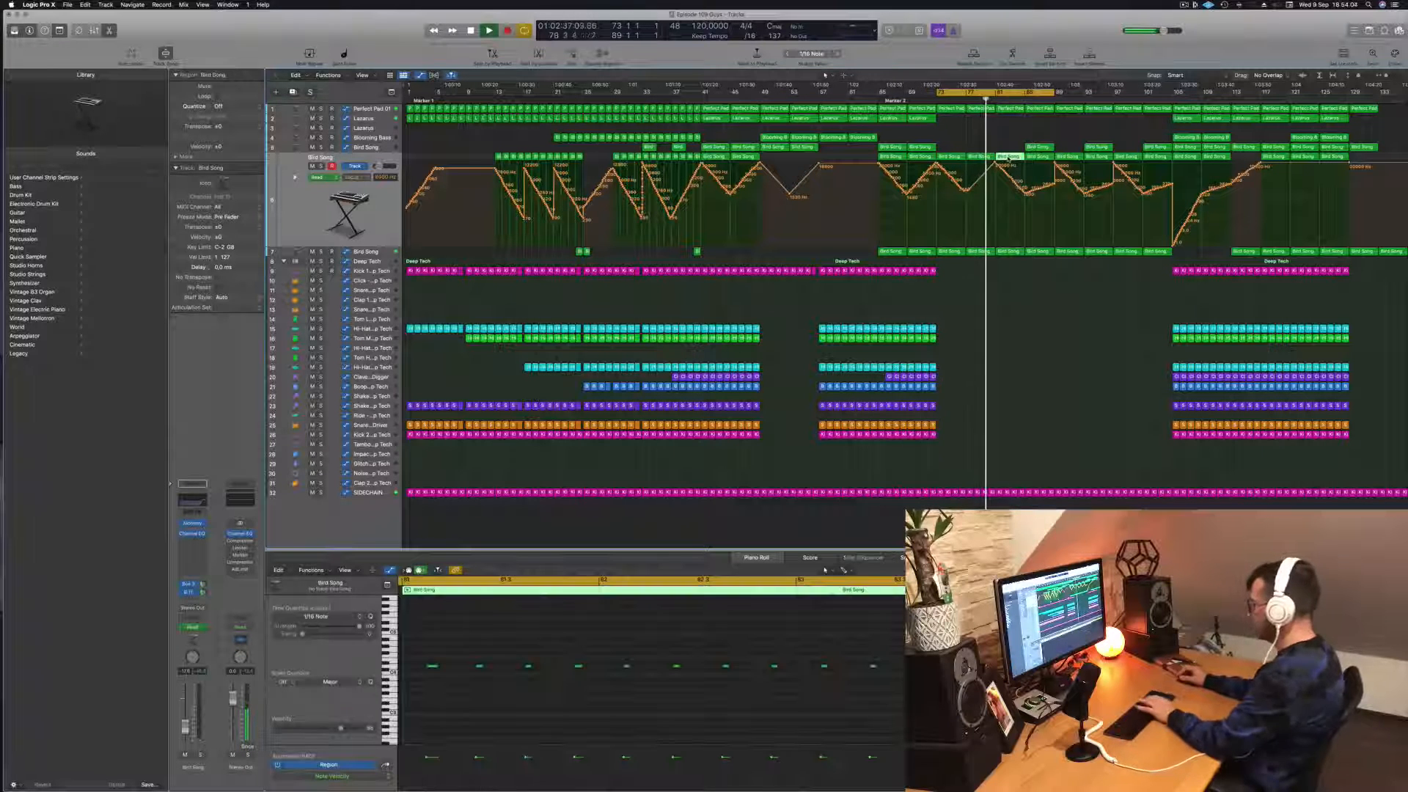
key(Delete)
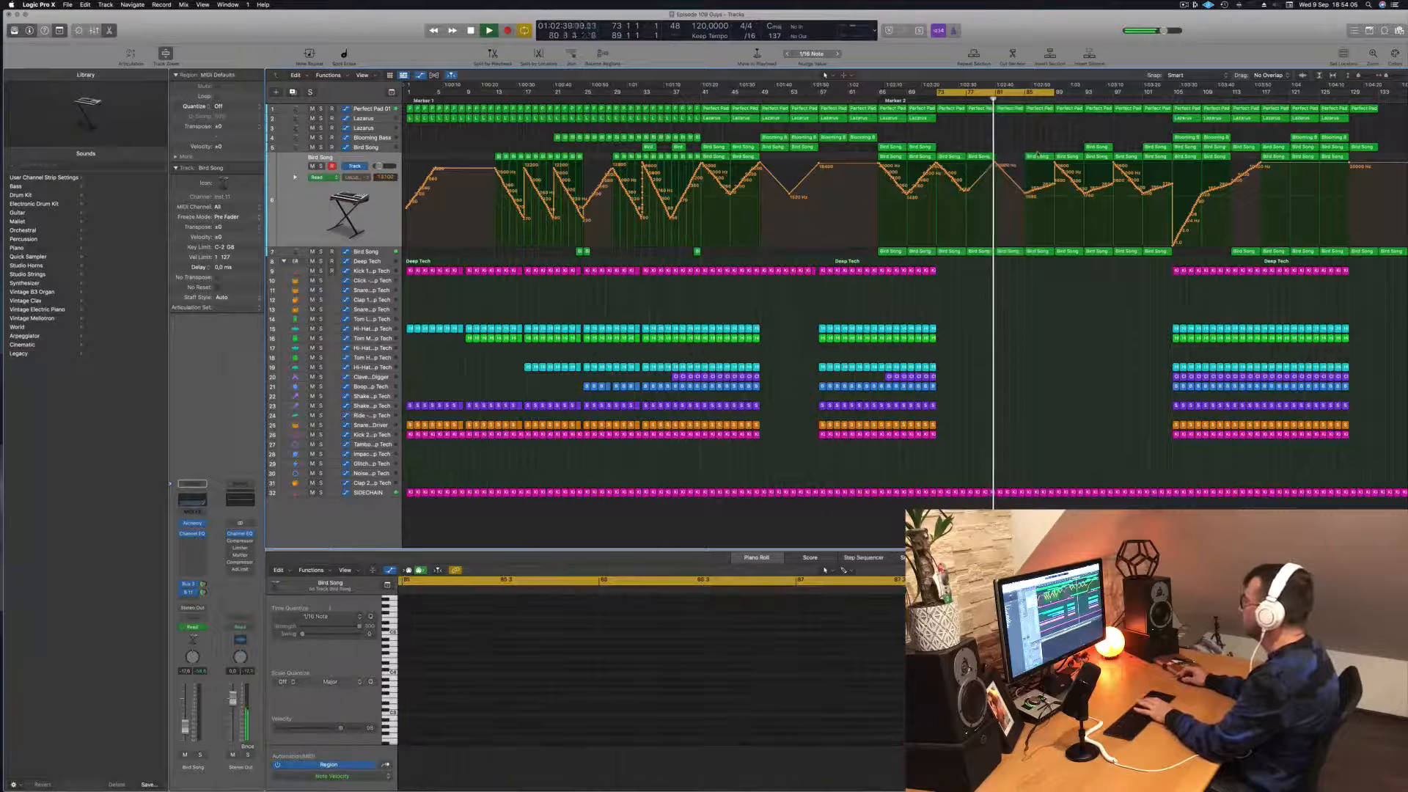
click(1039, 154)
key(Delete)
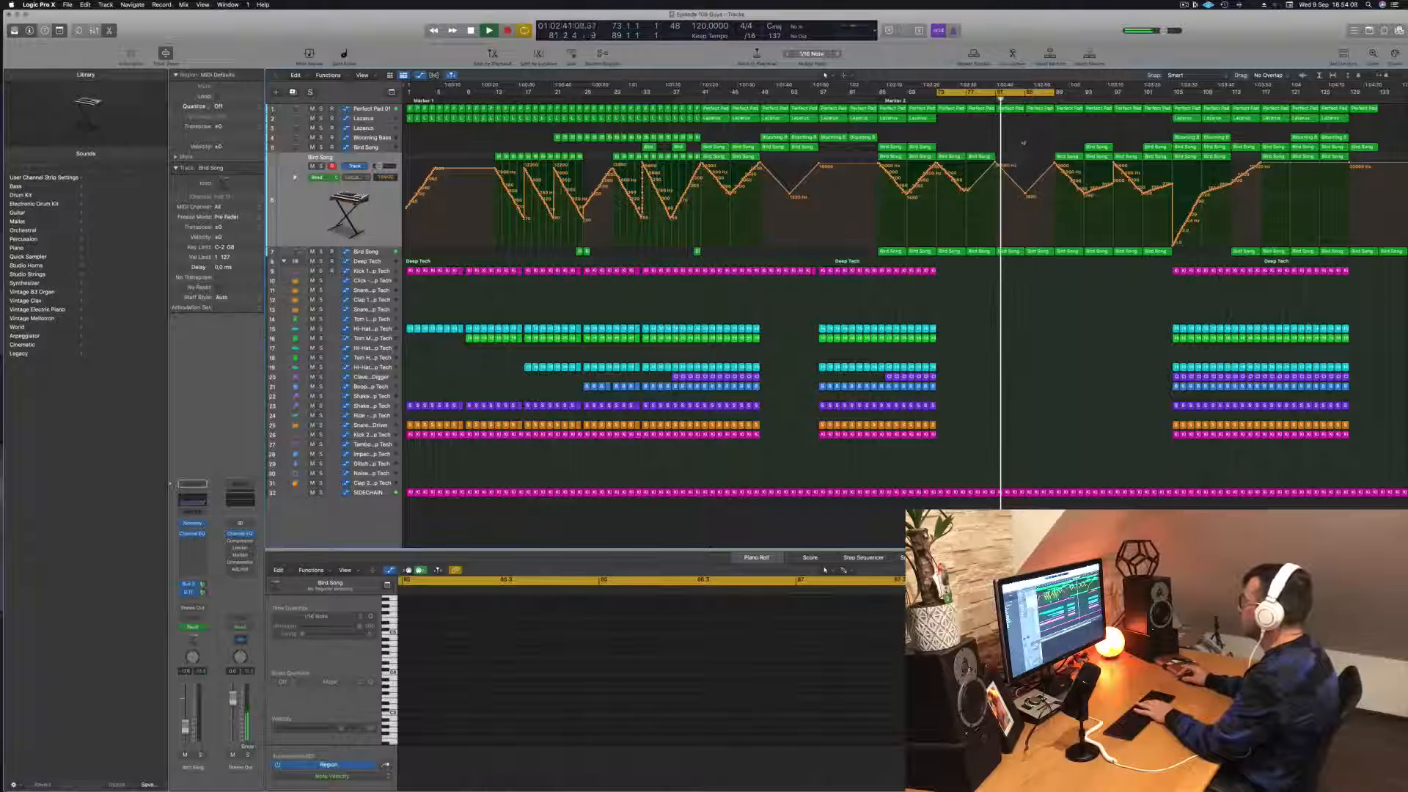
Step: Raise the lowest Bird Song track's volume automation point at bar 81 and replay from about bar 78
click(378, 252)
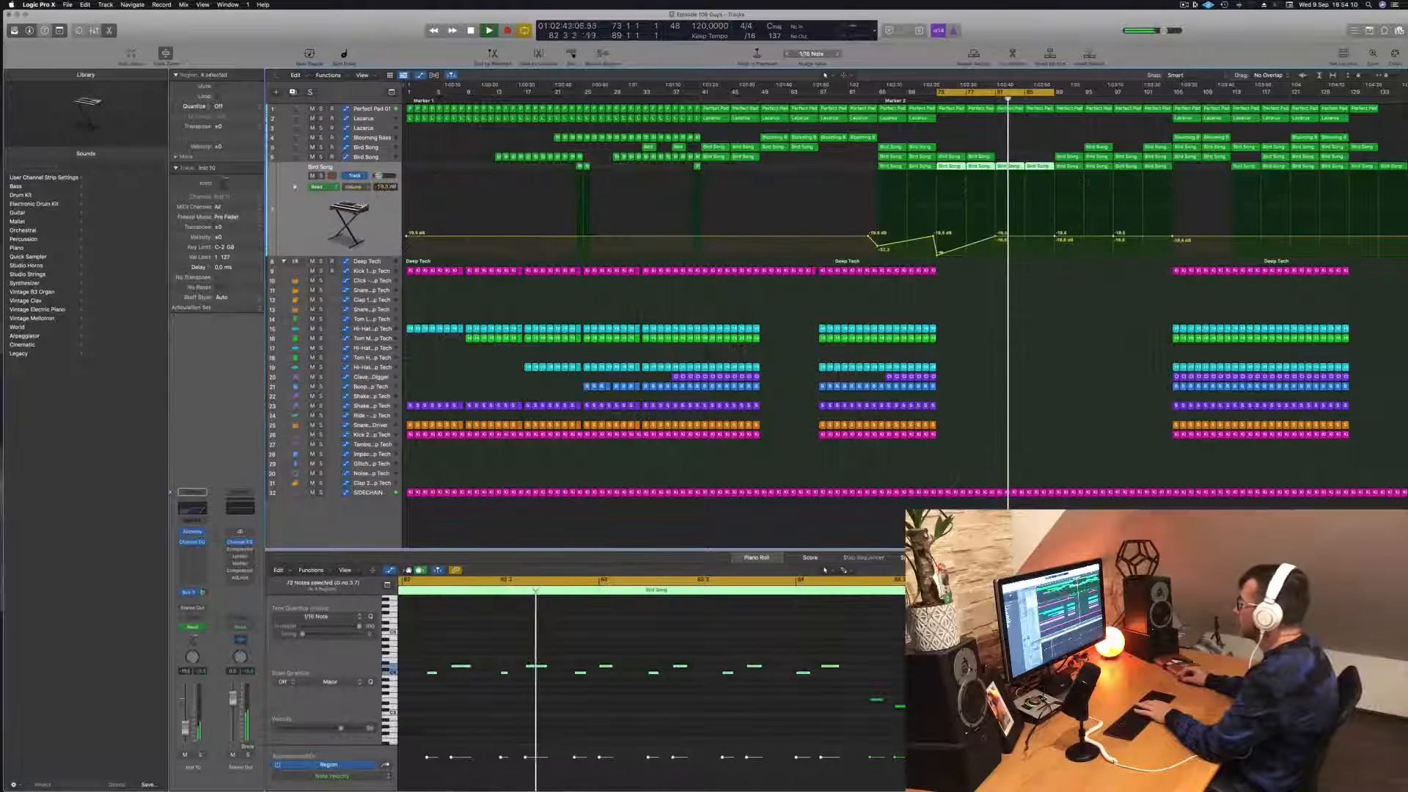
drag(996, 230, 996, 228)
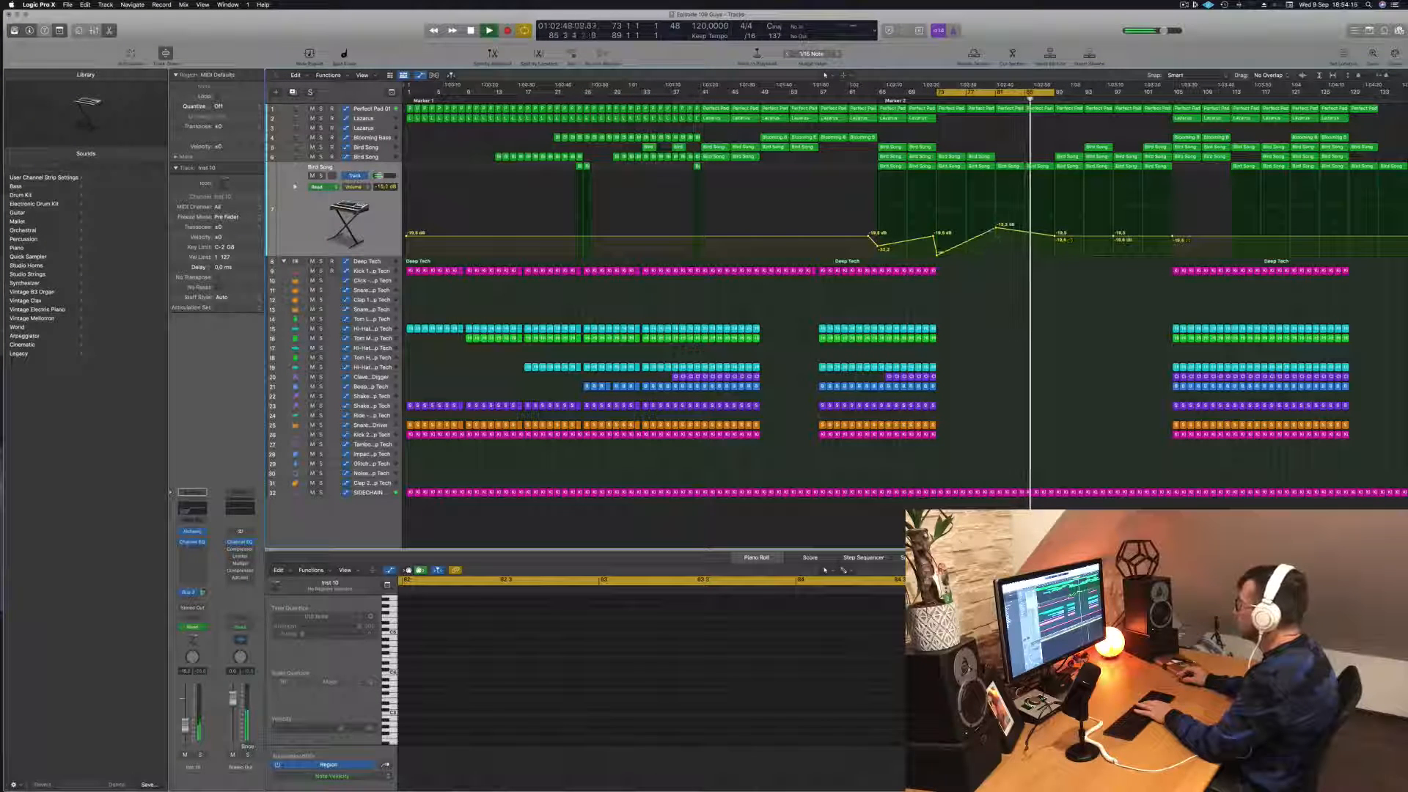
click(975, 100)
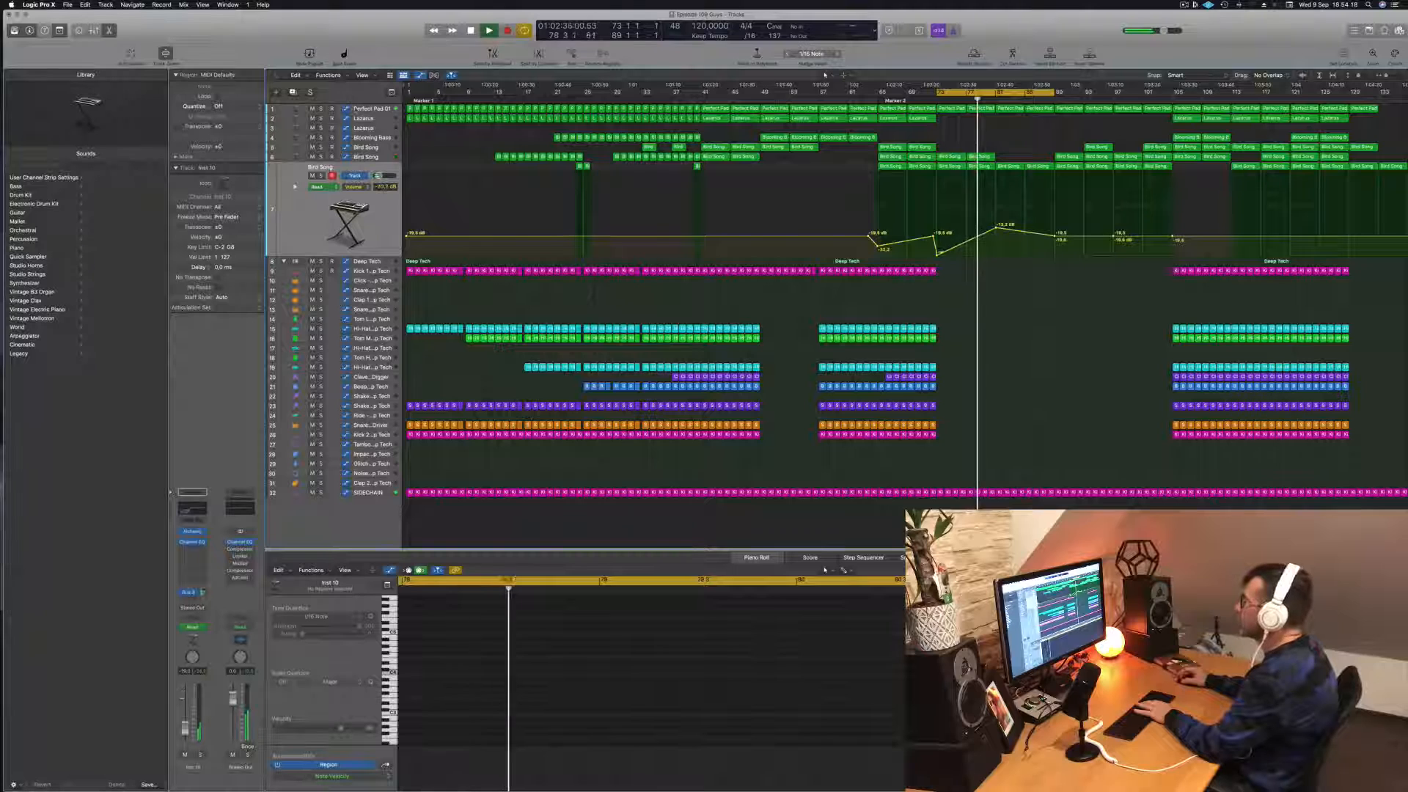
Step: Lower Perfect Pad 01's automation between bars 81 and 89, and copy the Lazarus region from bar 105 to bar 85
click(376, 109)
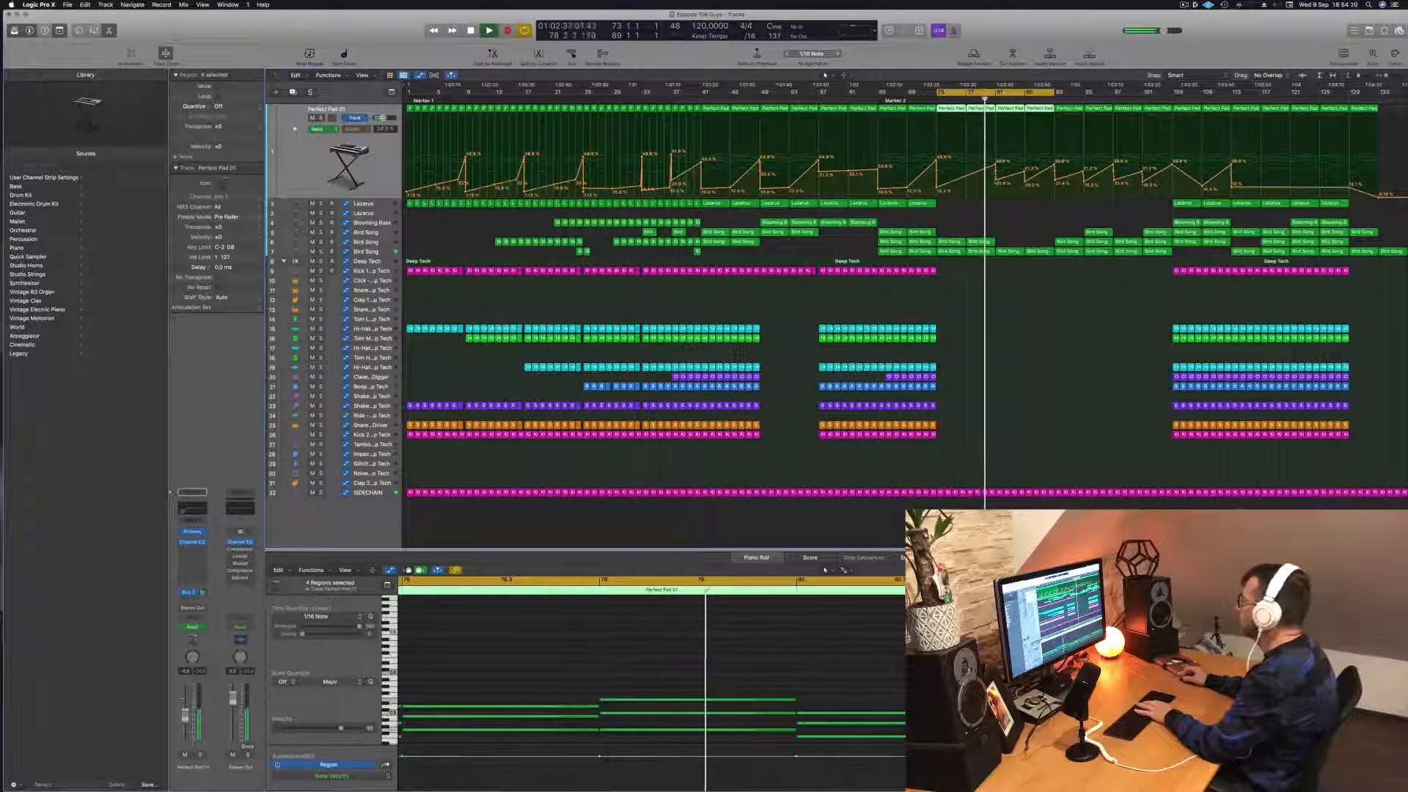
drag(996, 180, 996, 186)
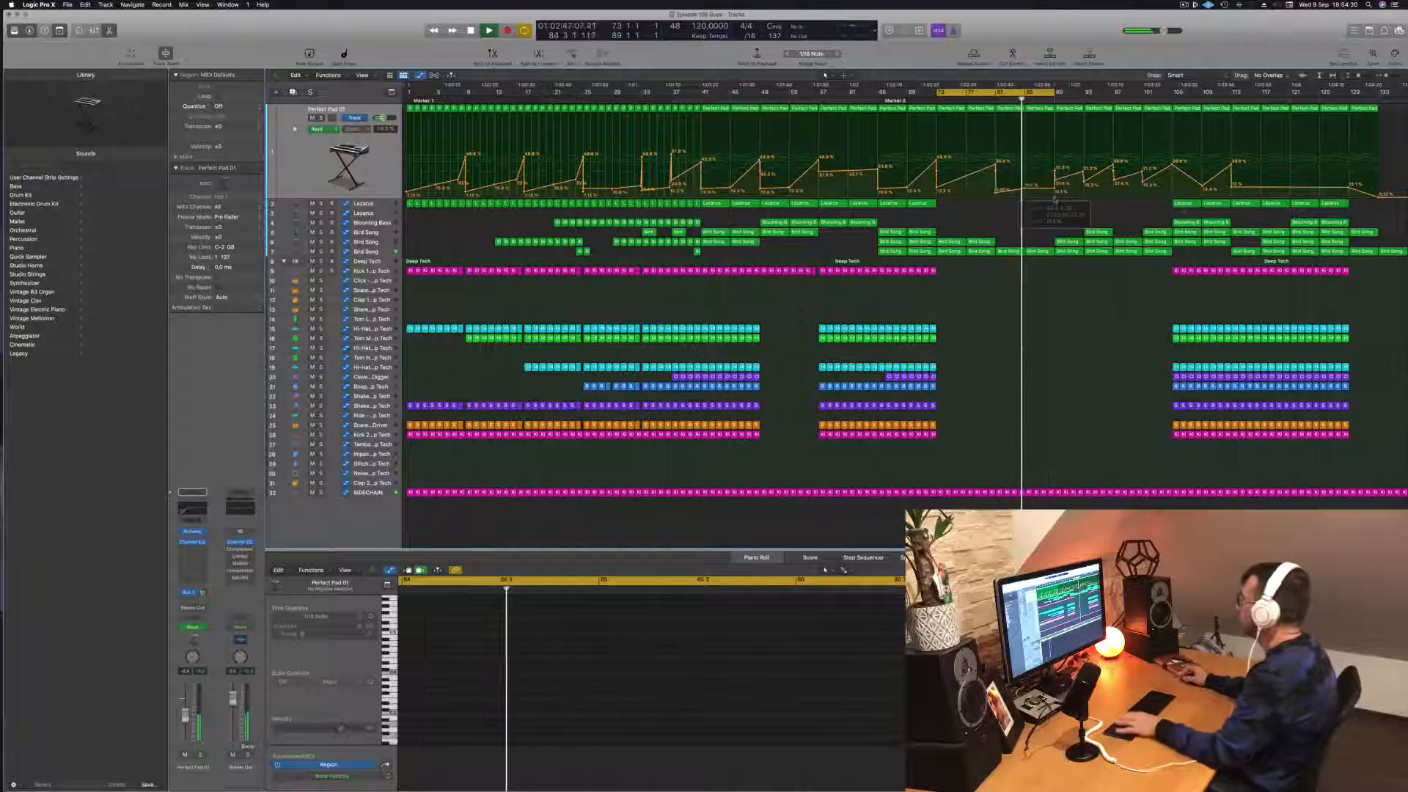
click(1186, 204)
drag(1091, 208, 1044, 212)
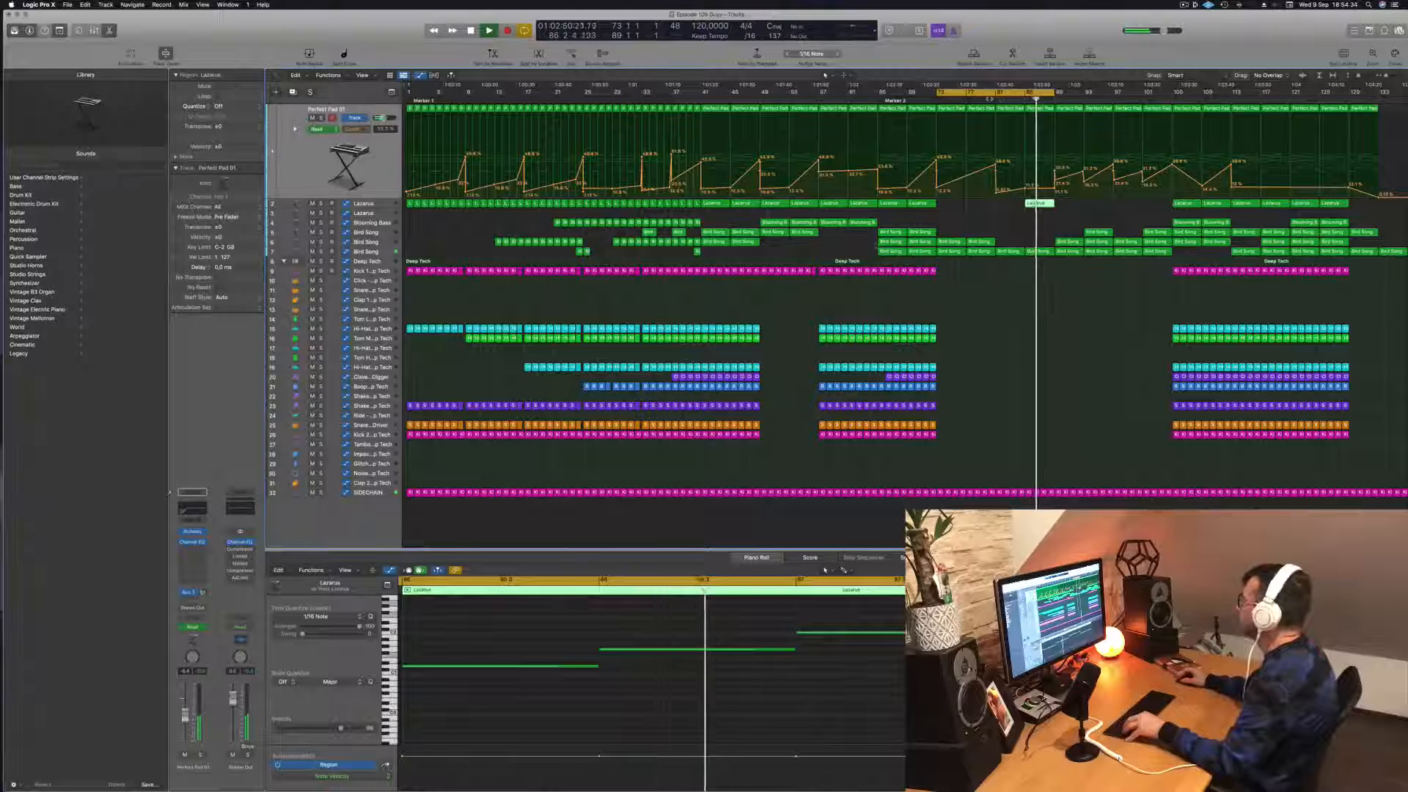
Step: Replay the lead-in to the copied Lazarus region and lower Cutoff Decay in the Lazarus track's Alchemy synth
click(990, 99)
key(Down)
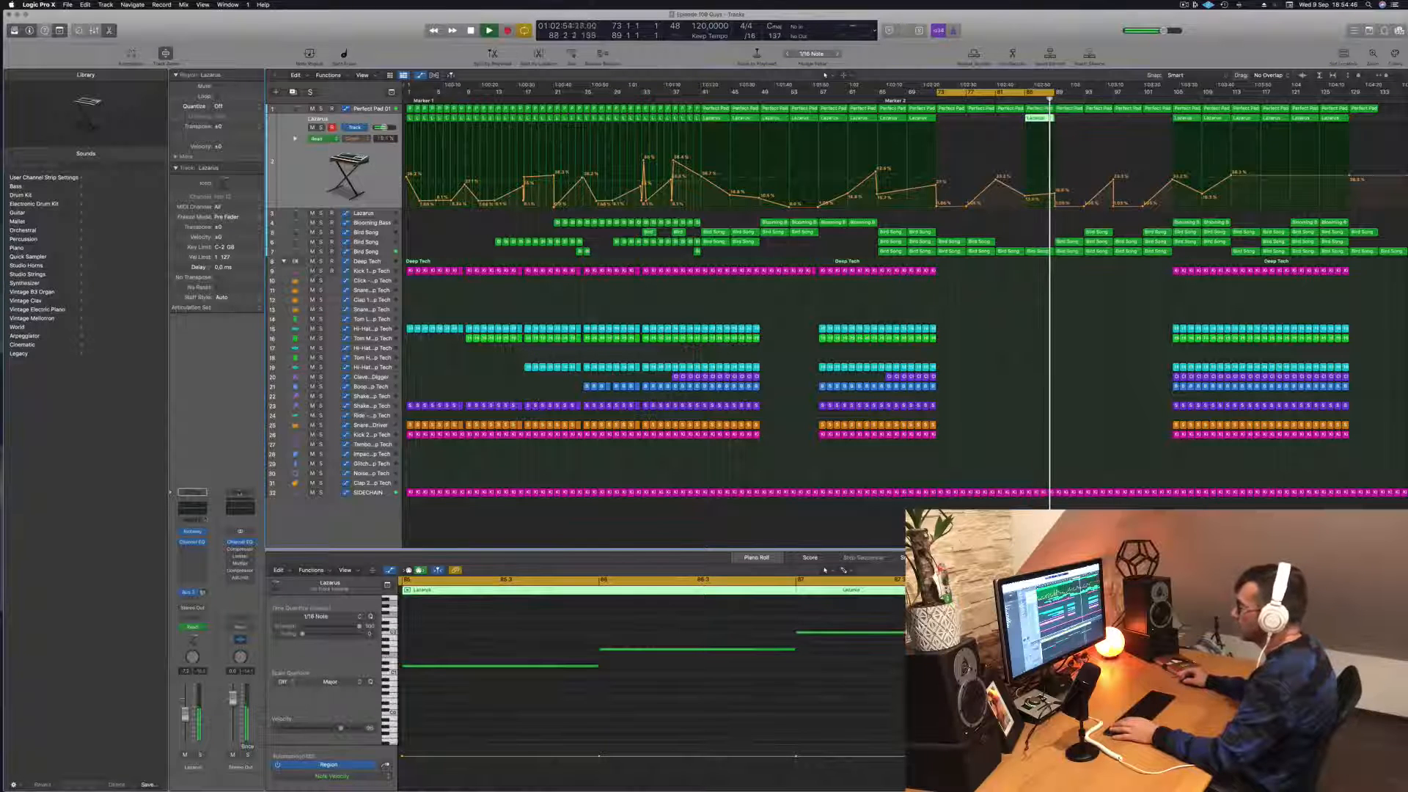
click(192, 533)
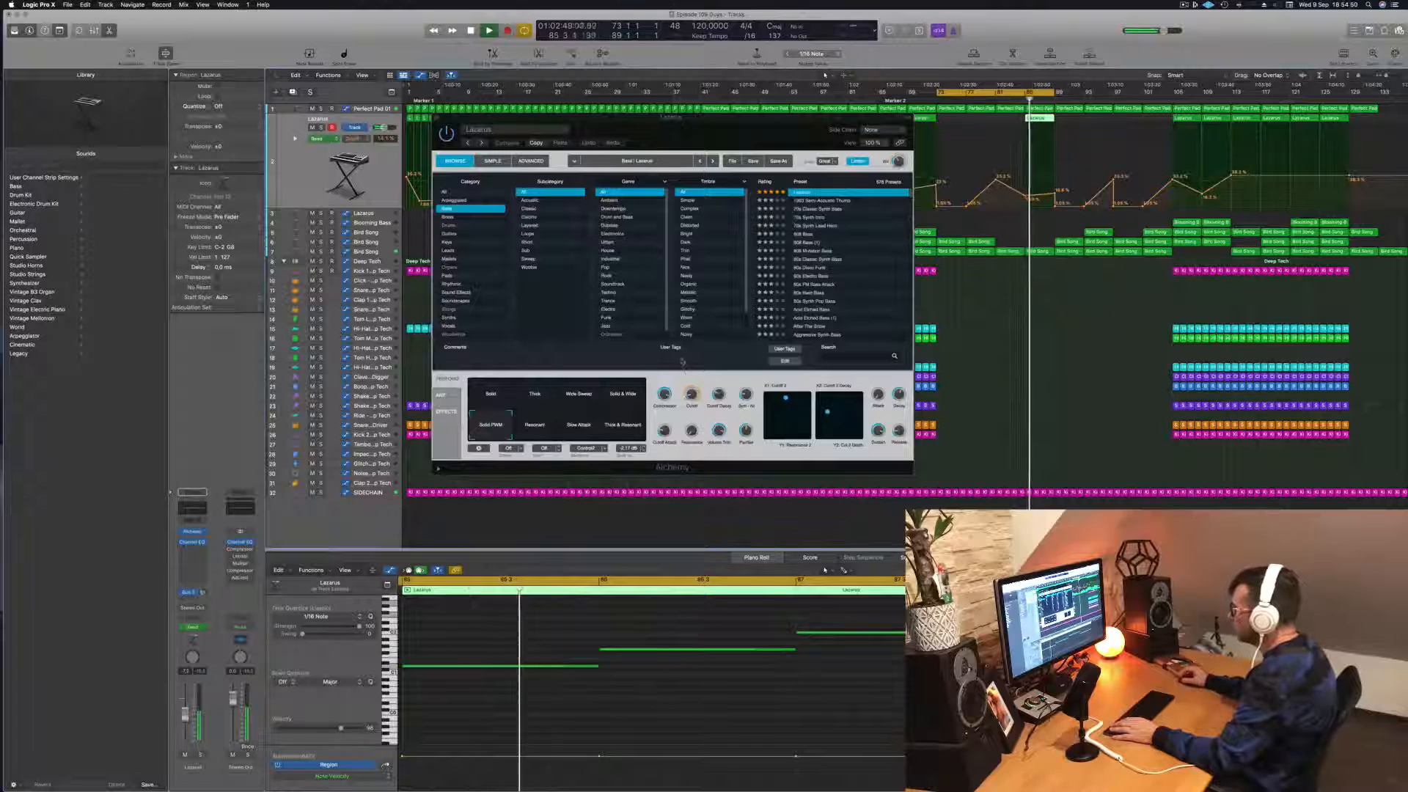
drag(719, 396, 722, 416)
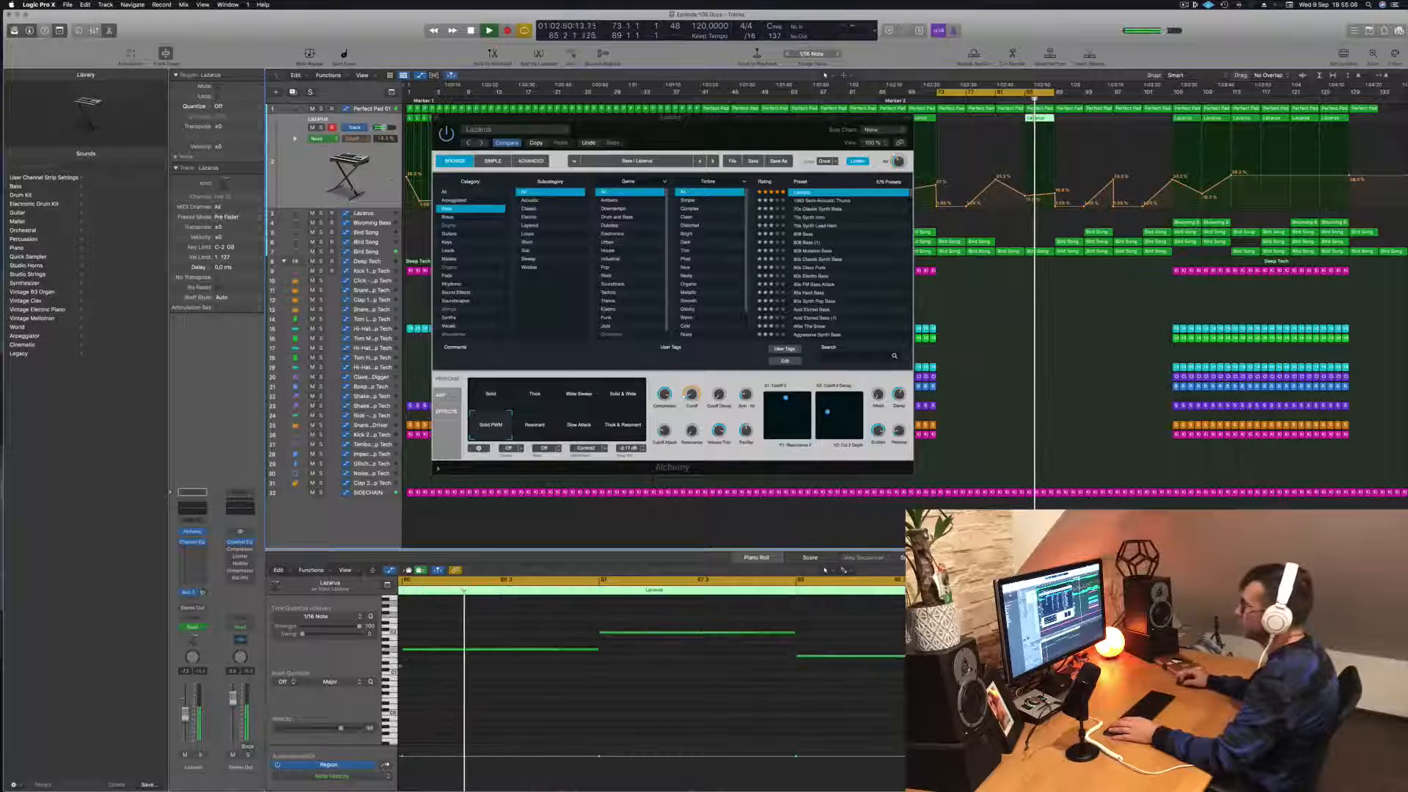
Step: Enable the high-cut filter in the Lazarus track's Channel EQ and set it to 440 Hz at 36 dB/Oct
click(192, 542)
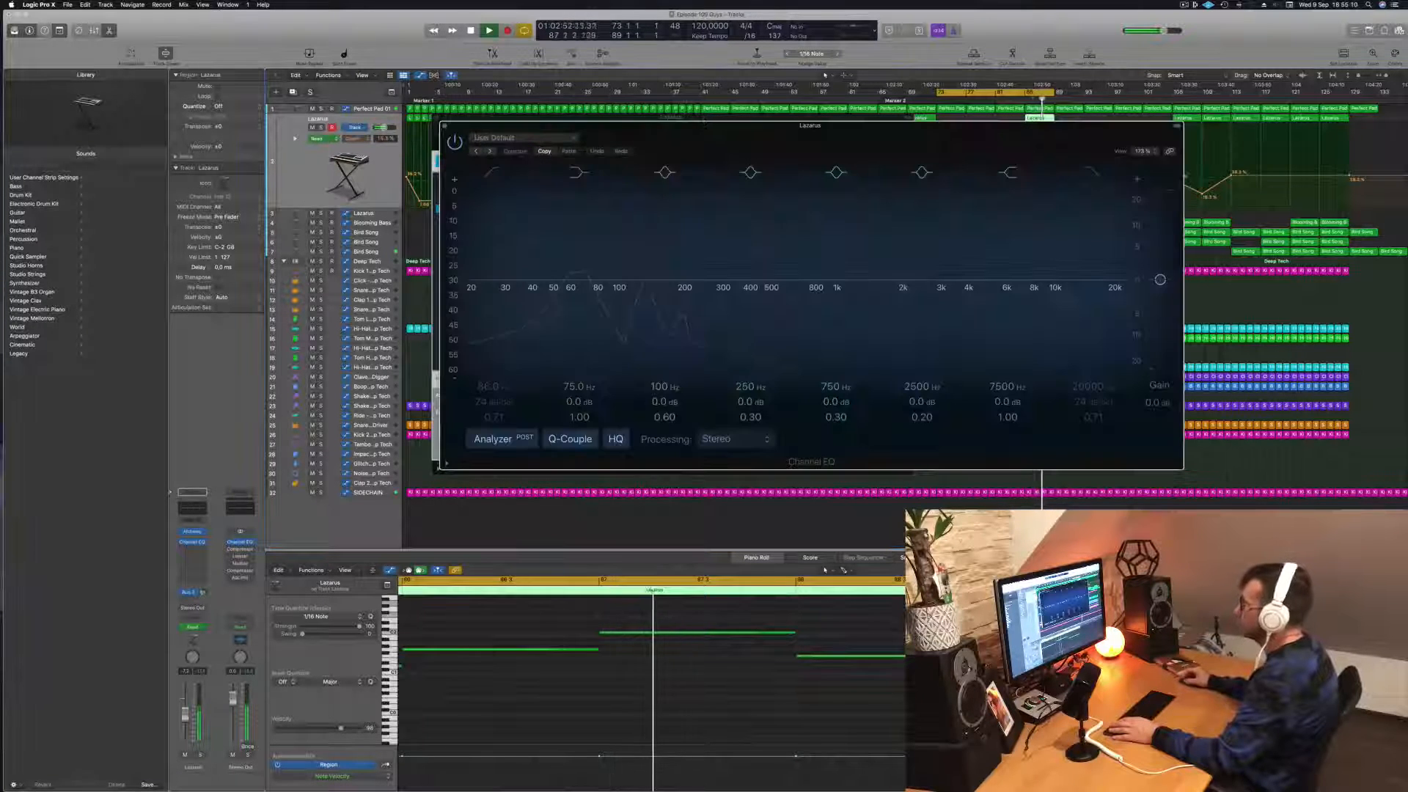
click(1092, 172)
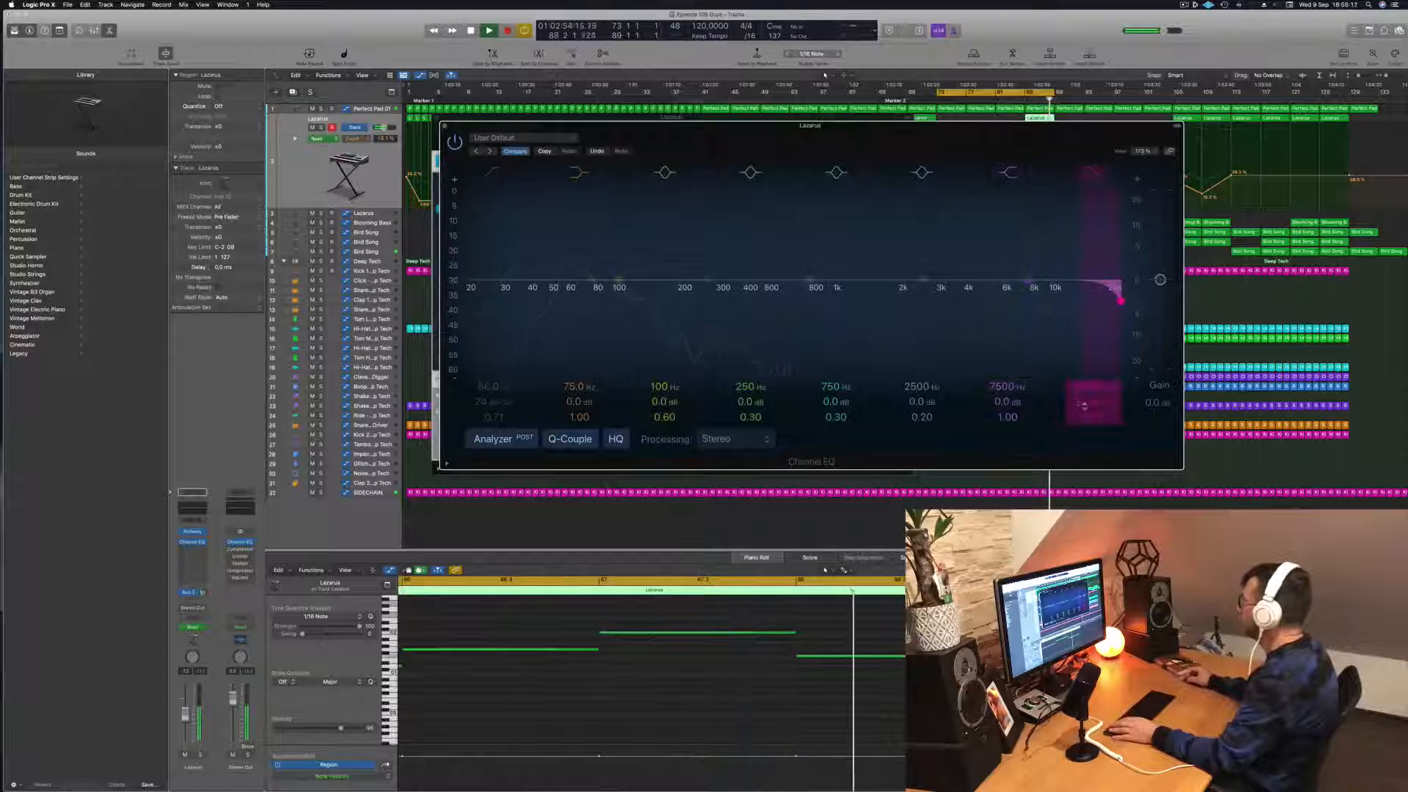
drag(1120, 301, 760, 301)
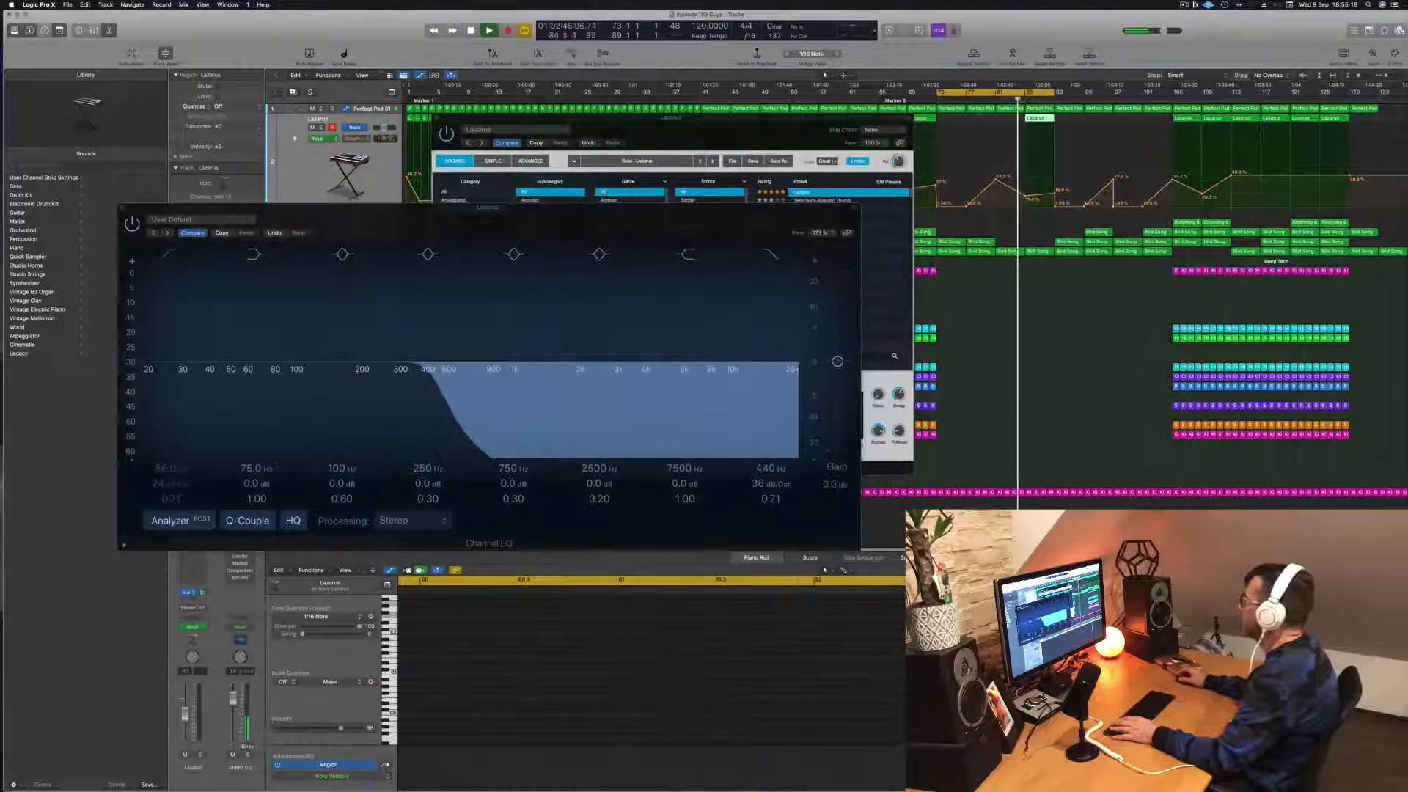
Step: Close the Lazarus track's Channel EQ and Alchemy windows to get back to the arrangement
click(123, 209)
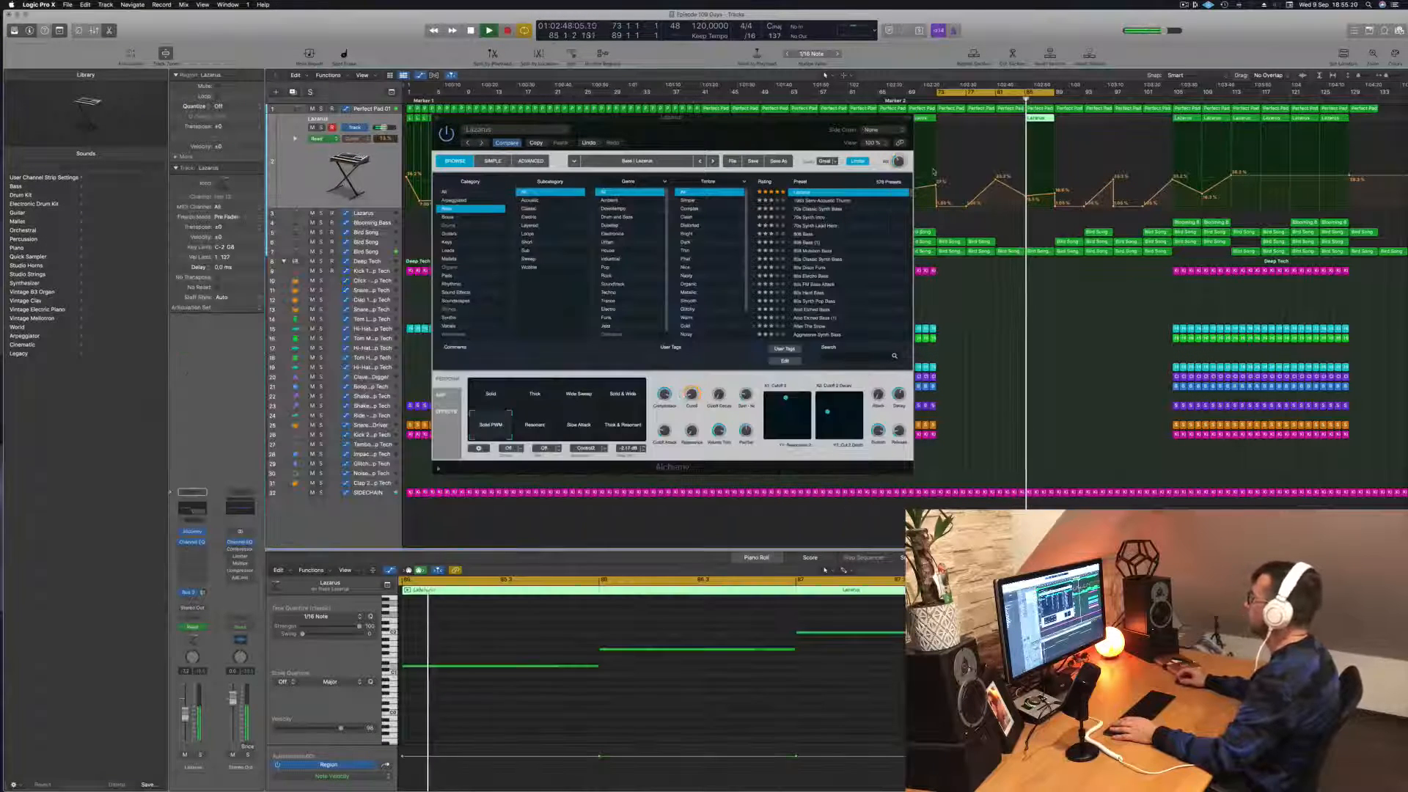
drag(759, 135, 729, 148)
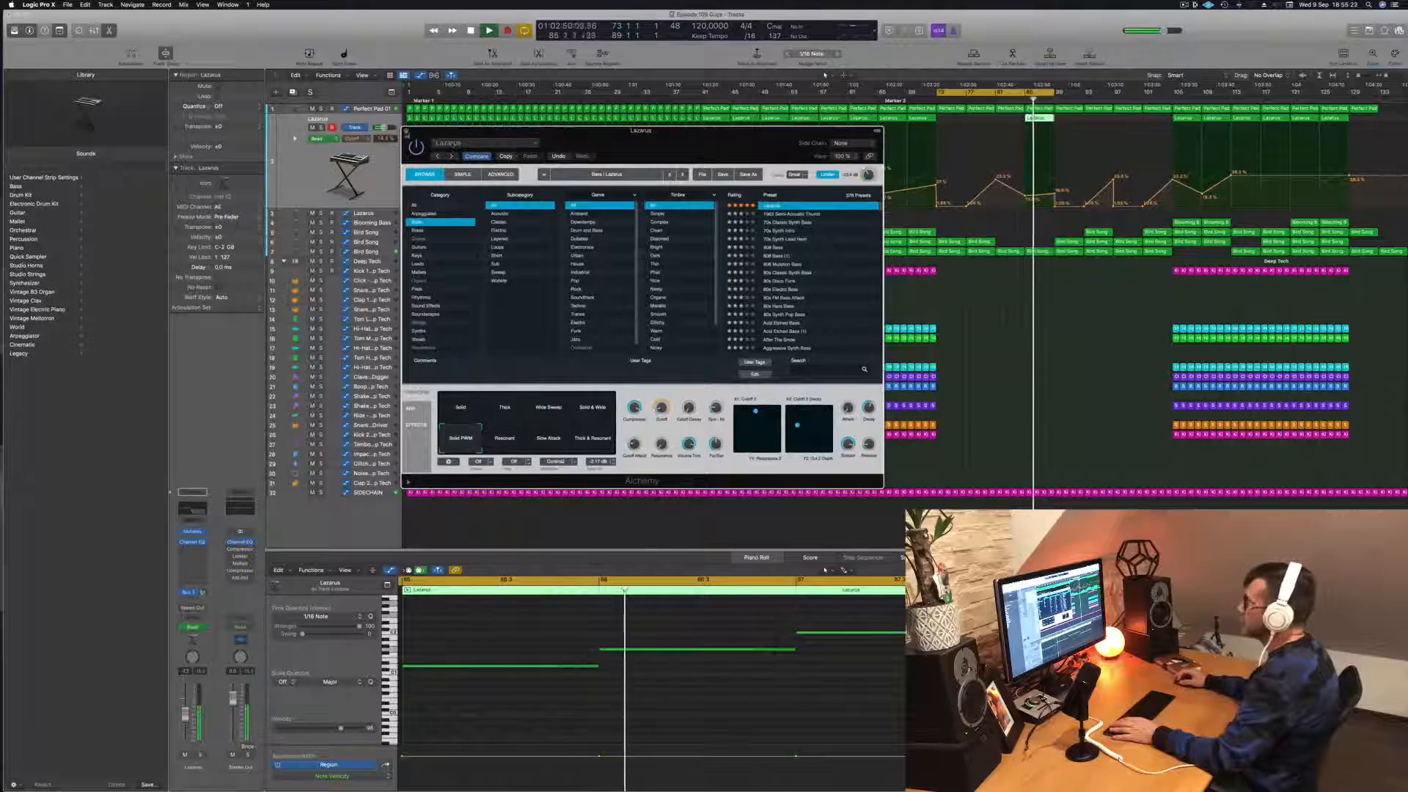
click(406, 131)
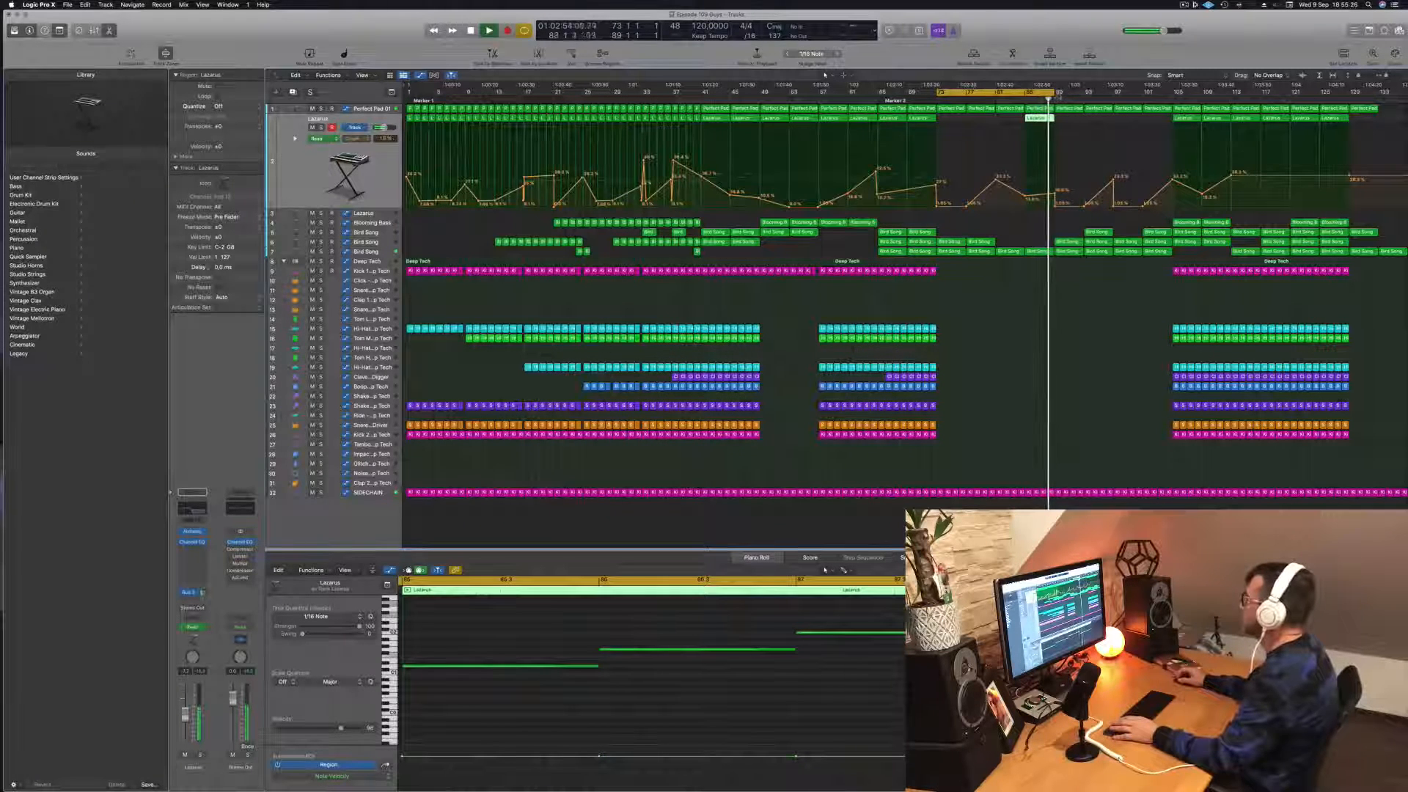
Step: Extend the cycle region to bar 105 and copy the Lazarus region from bar 85 to bar 89, evening out the automation there
drag(1056, 94, 1172, 93)
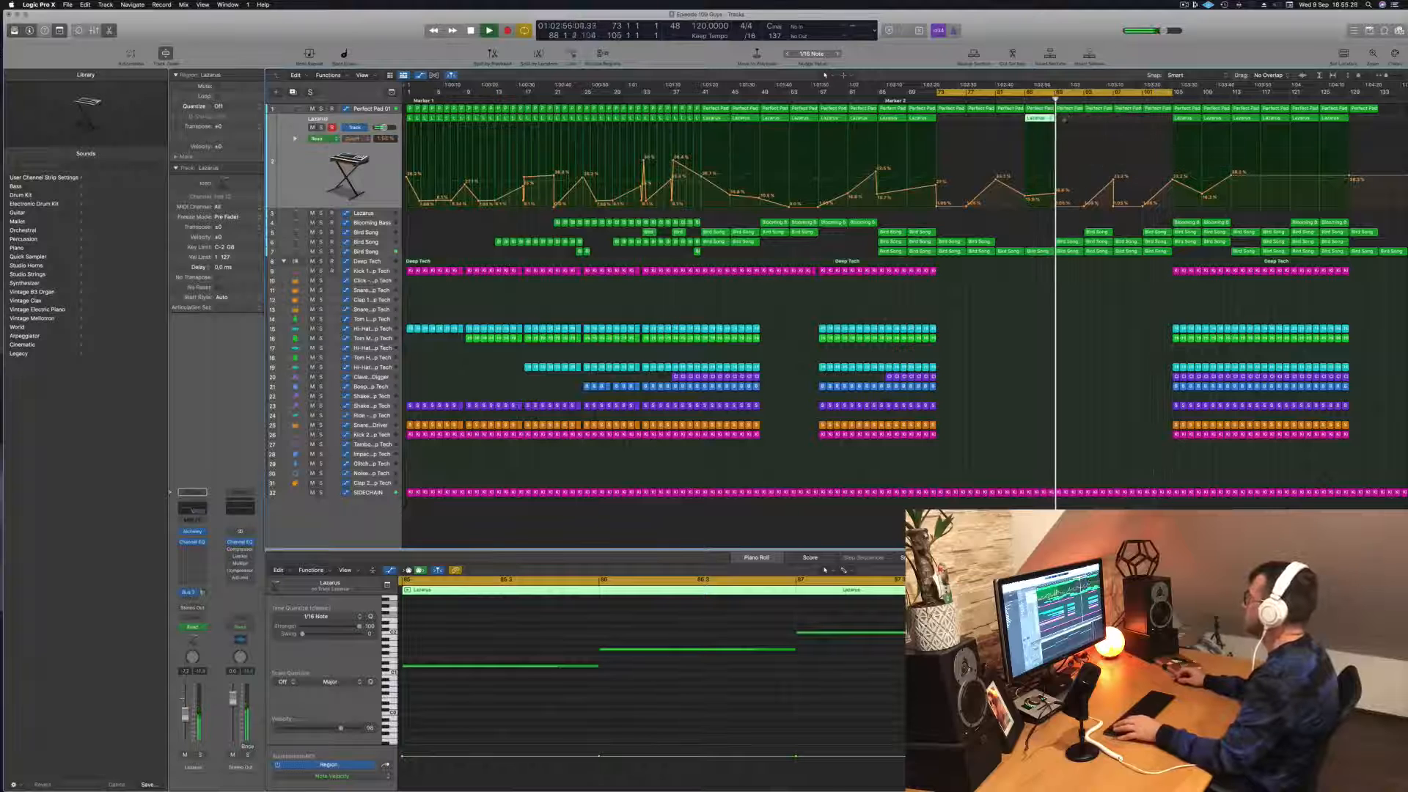
drag(1037, 125, 1066, 126)
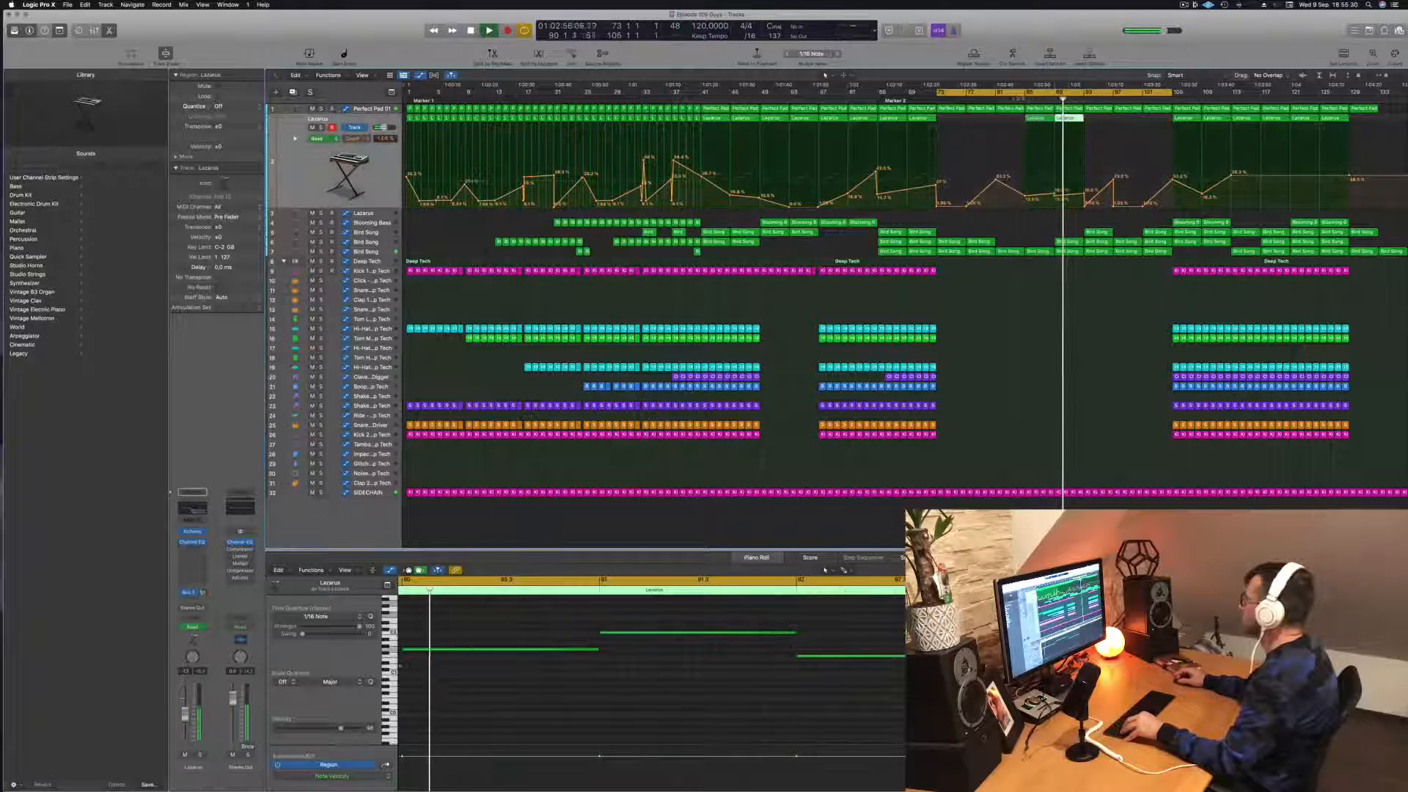
double_click(1055, 197)
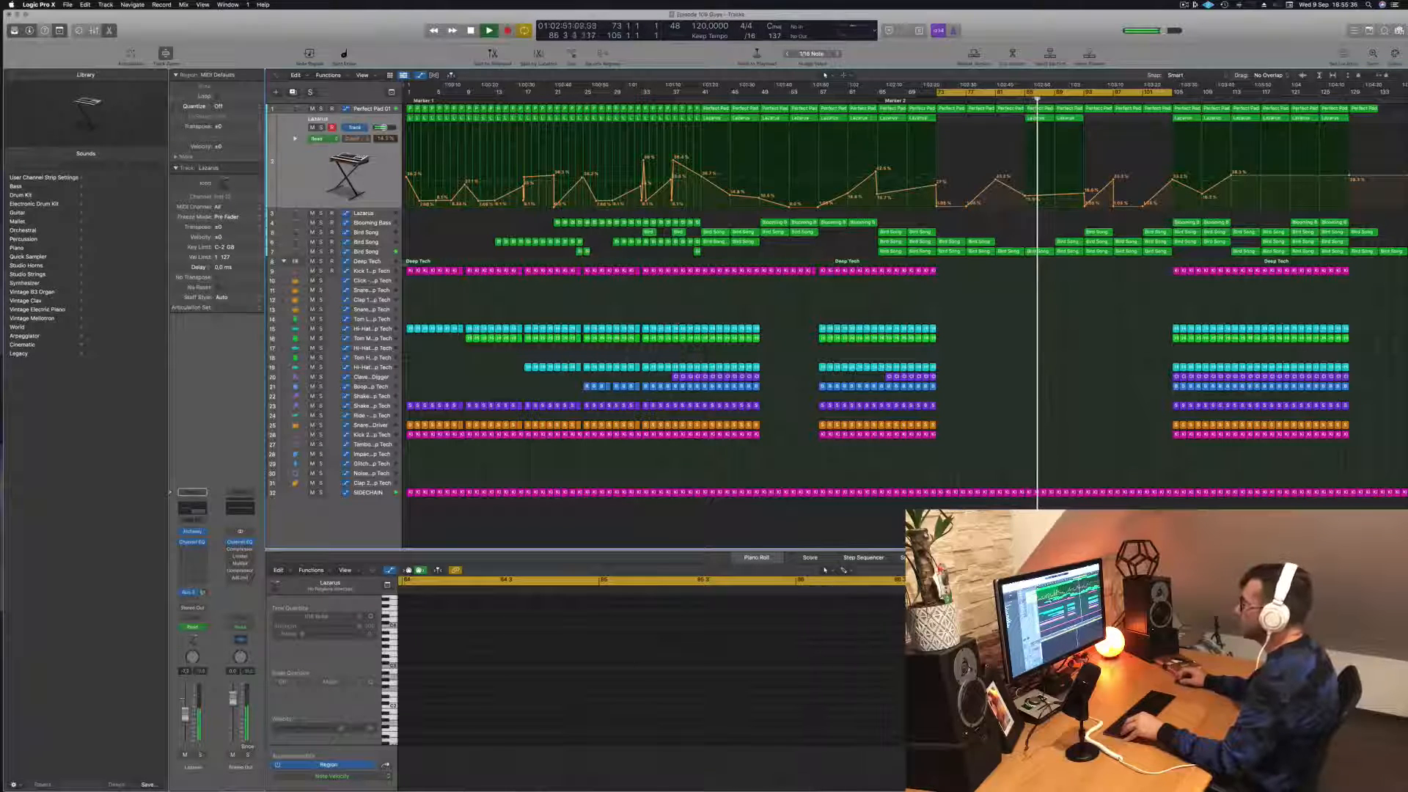
Step: Set a 197 Hz, 24 dB/Oct low cut in the lowest Bird Song track's Channel EQ and raise its volume automation at bars 81 and 89
click(370, 251)
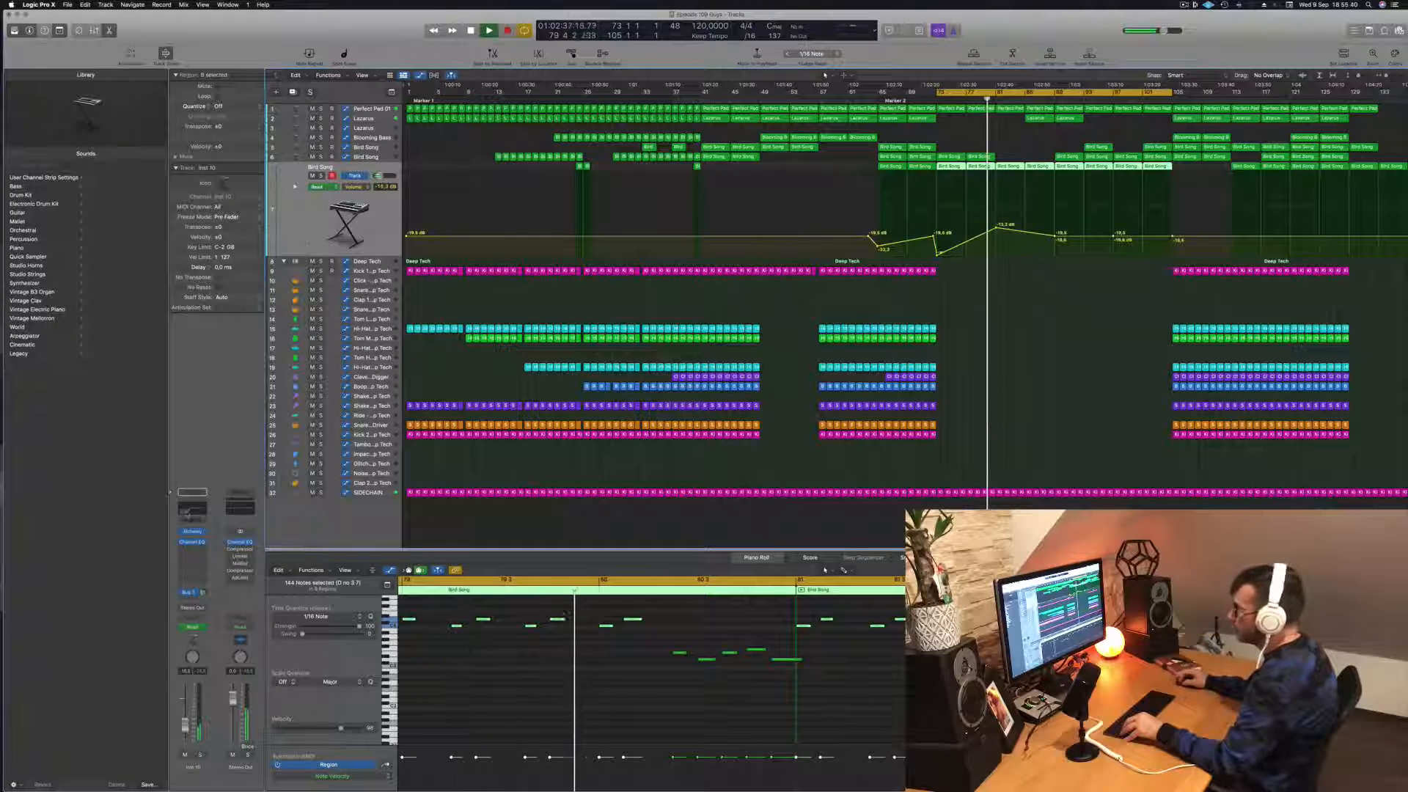
click(187, 512)
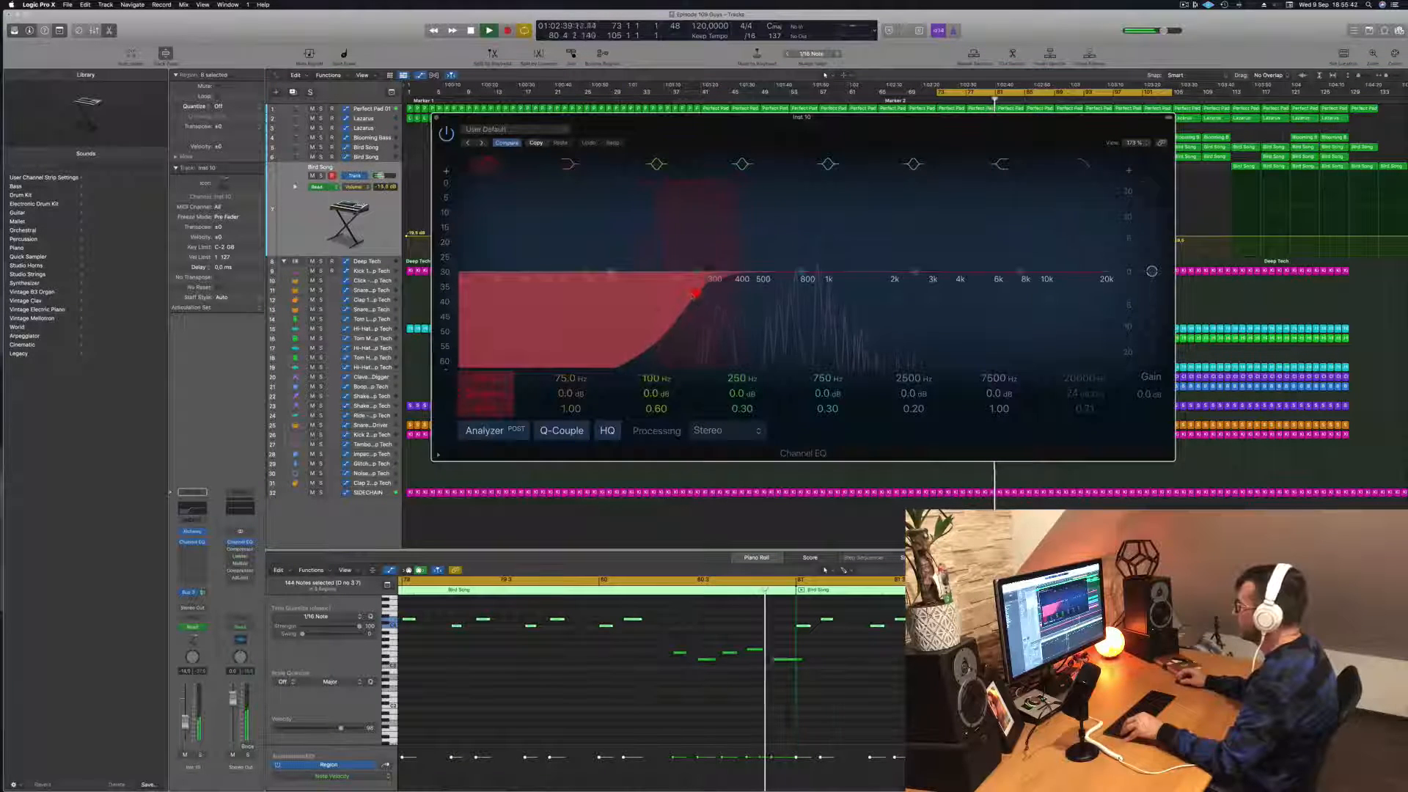
click(672, 294)
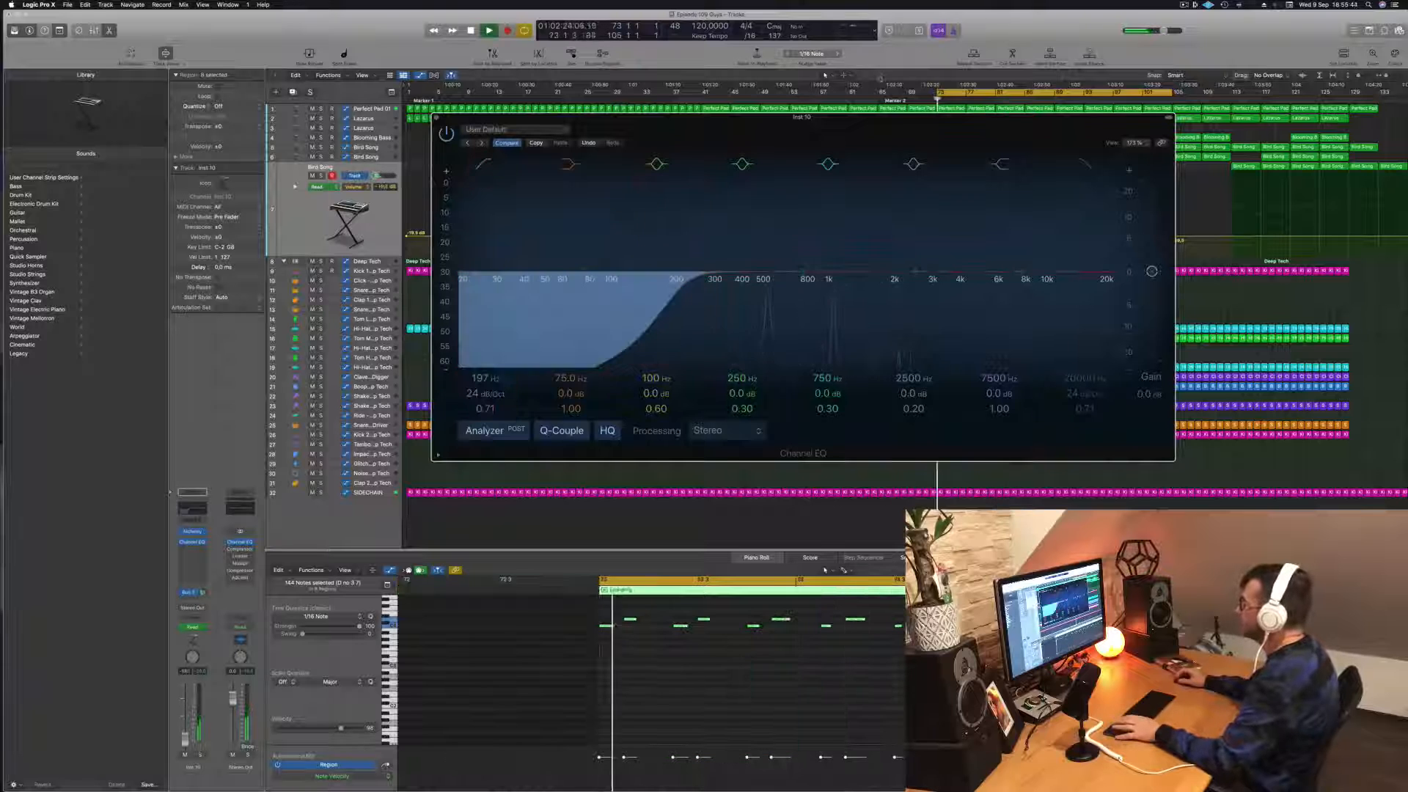
click(436, 118)
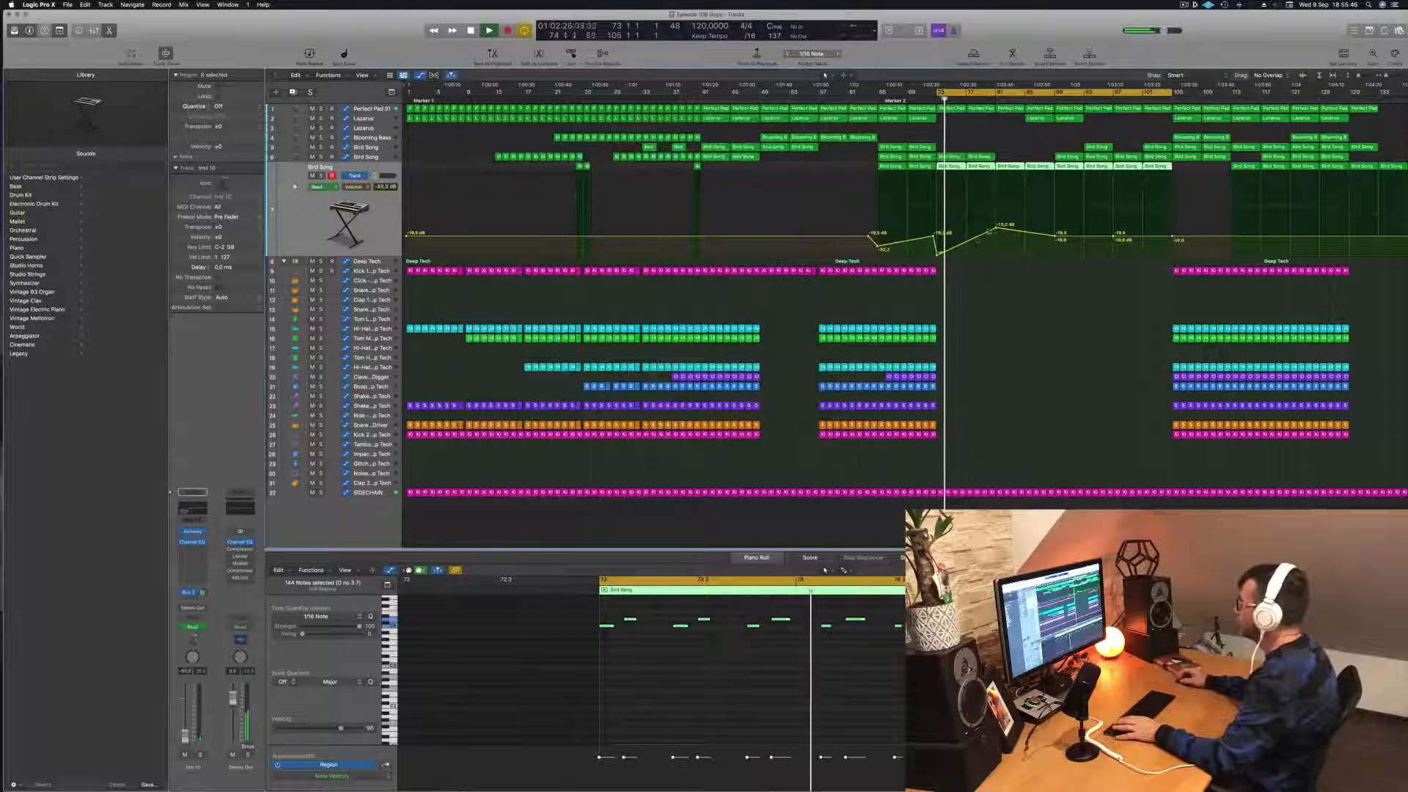
drag(998, 229, 1056, 215)
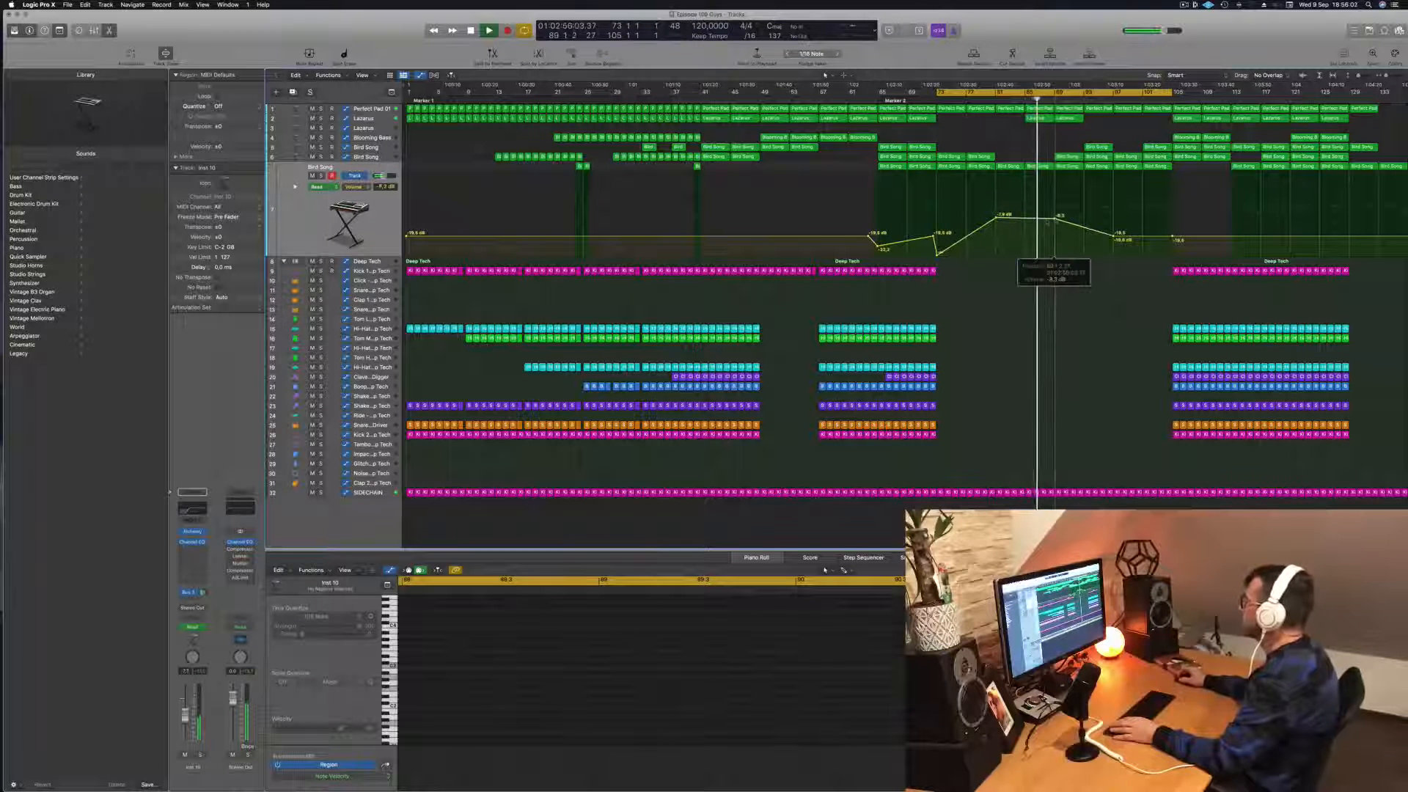
Step: Copy the Lazarus region from bar 89 to bar 93
click(1069, 156)
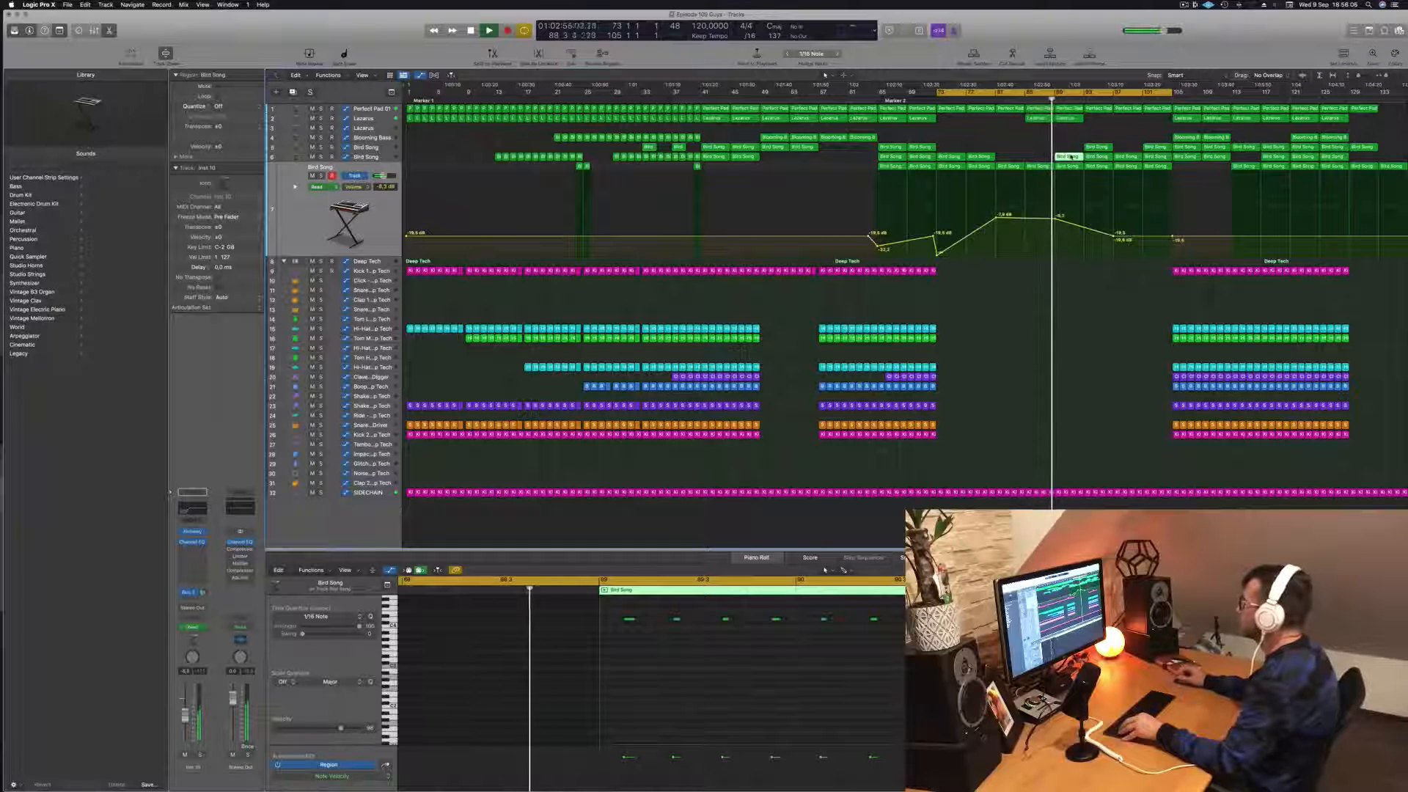
click(1070, 119)
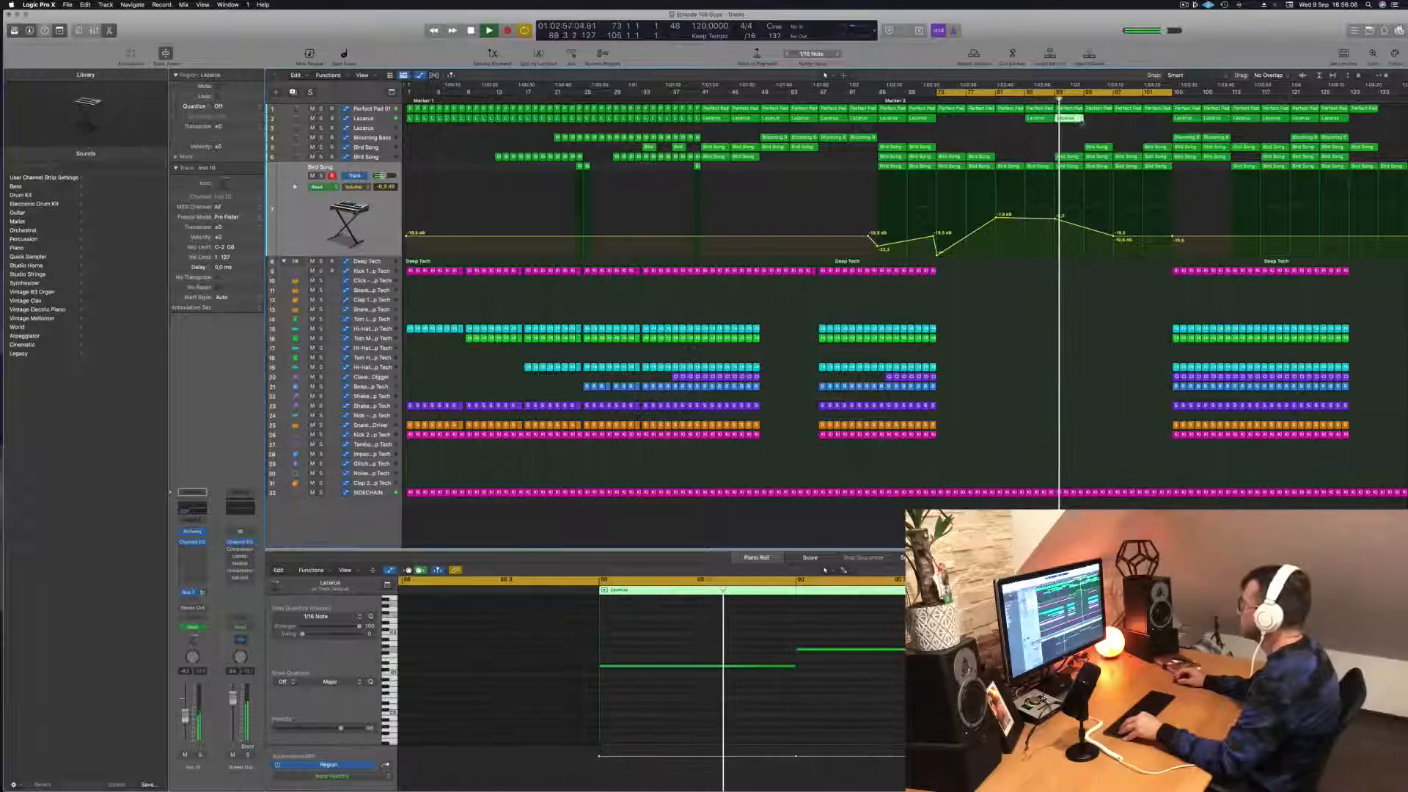
drag(1070, 119, 1100, 123)
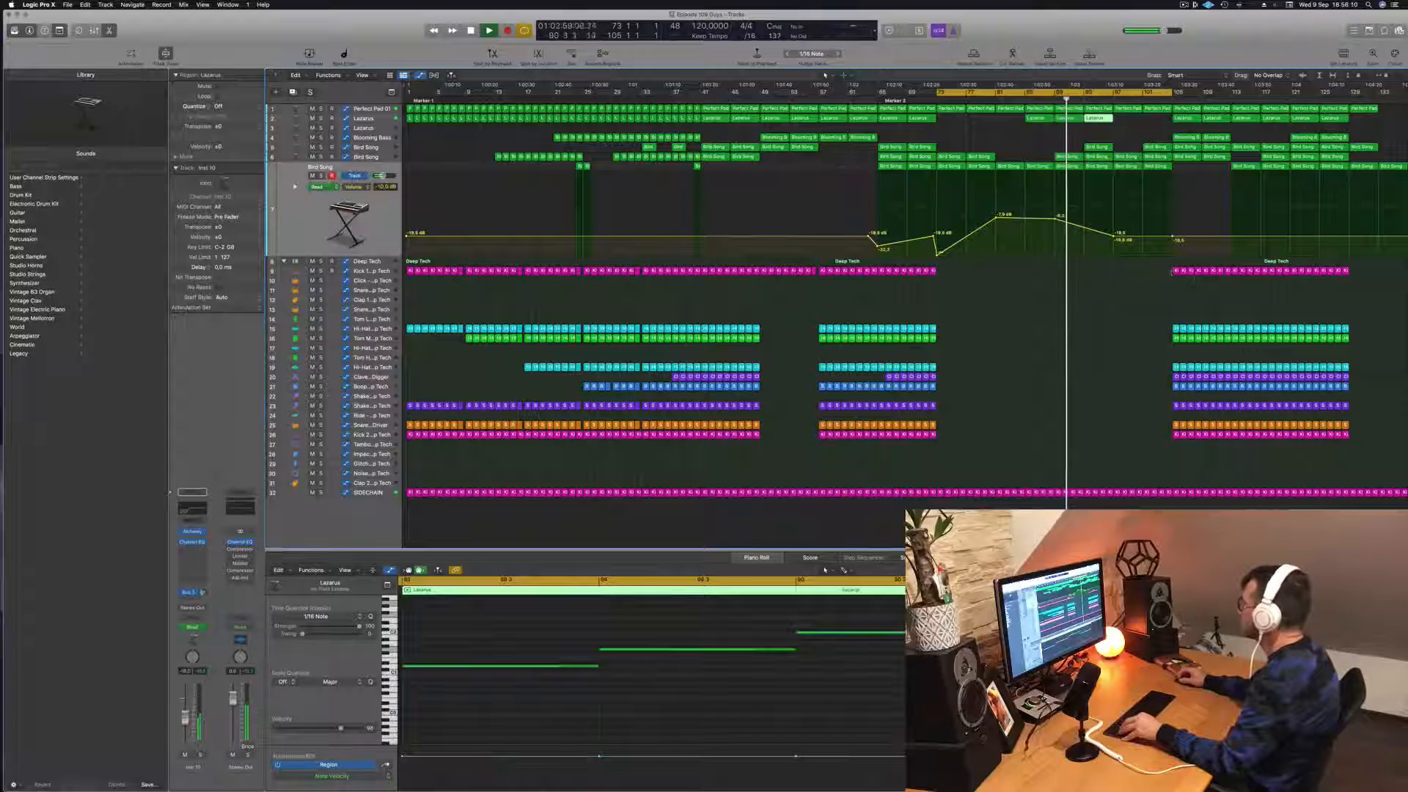
Step: Copy the Kick 1 regions from bar 105 back to bar 93, fill the kick up to bar 105, and save the project
drag(1172, 273, 1229, 276)
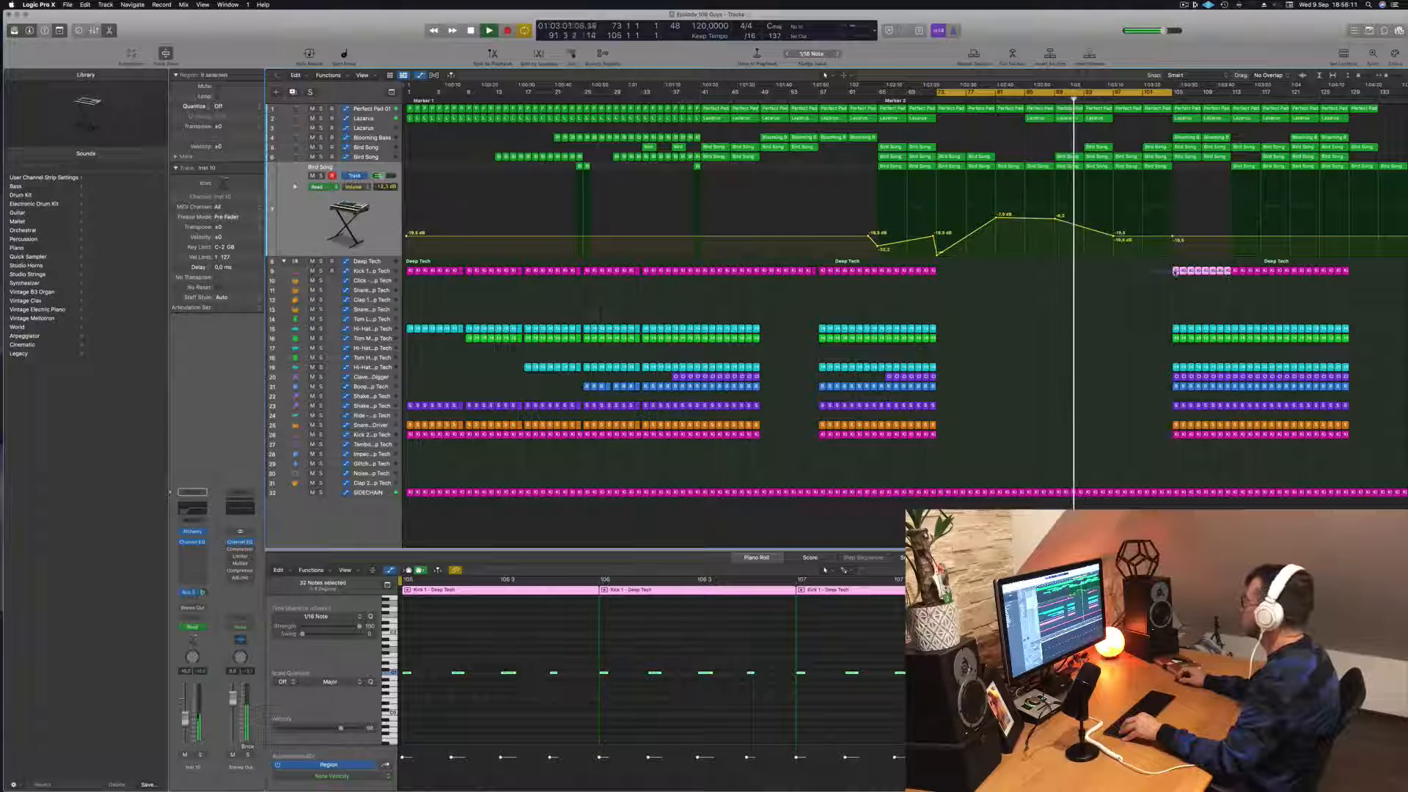
drag(1176, 271, 1098, 273)
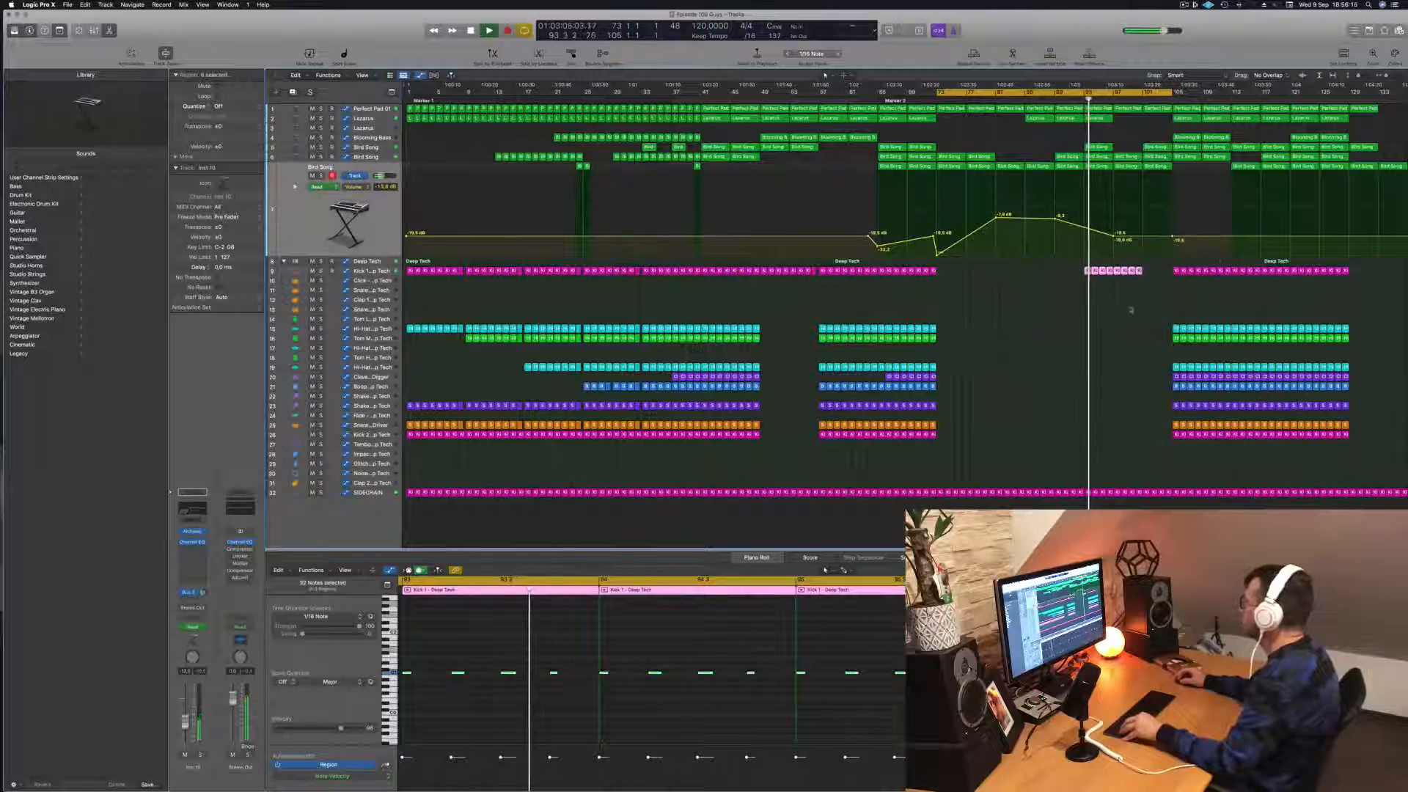
click(1154, 273)
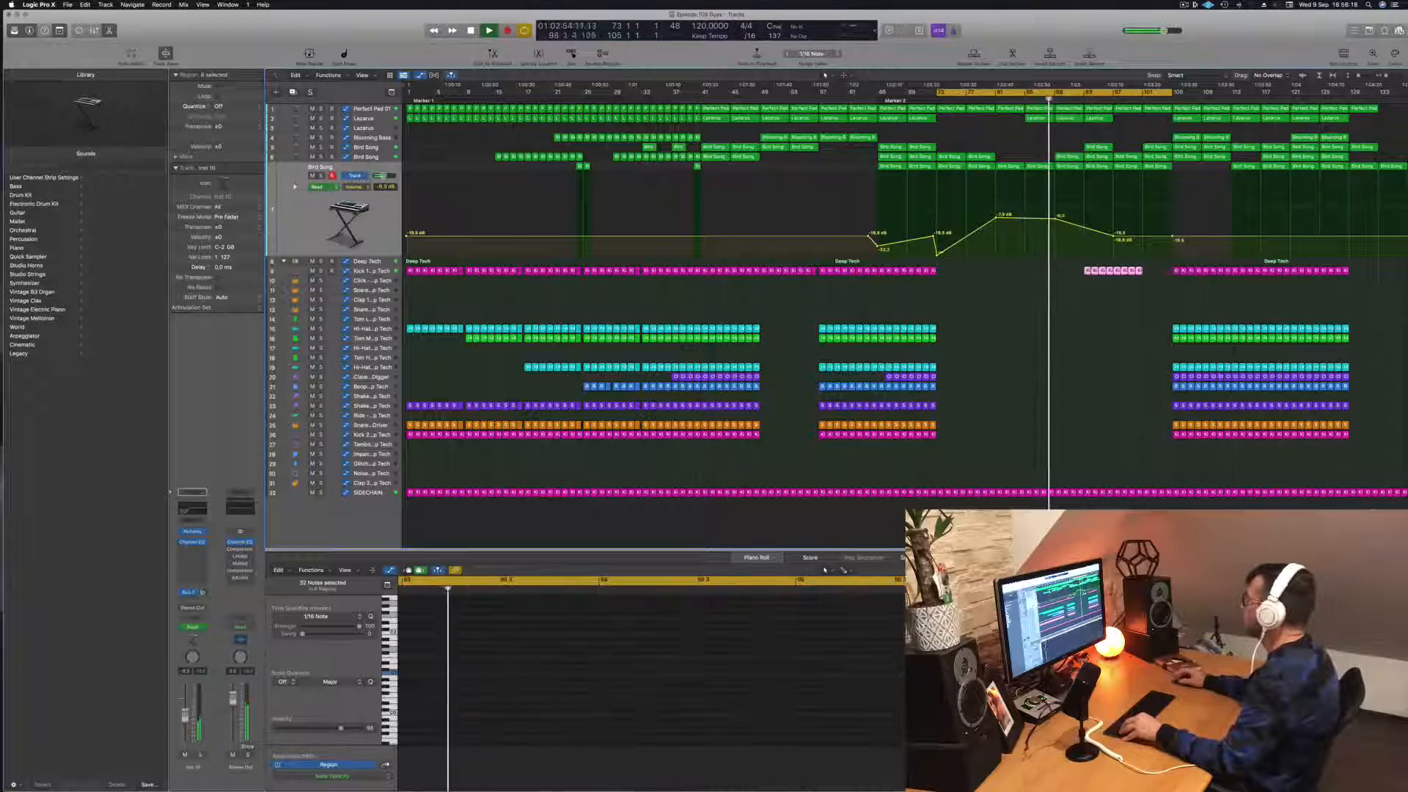
mouse_move(1155, 273)
mouse_down()
mouse_move(1117, 271)
mouse_move(1146, 272)
mouse_up()
click(1128, 305)
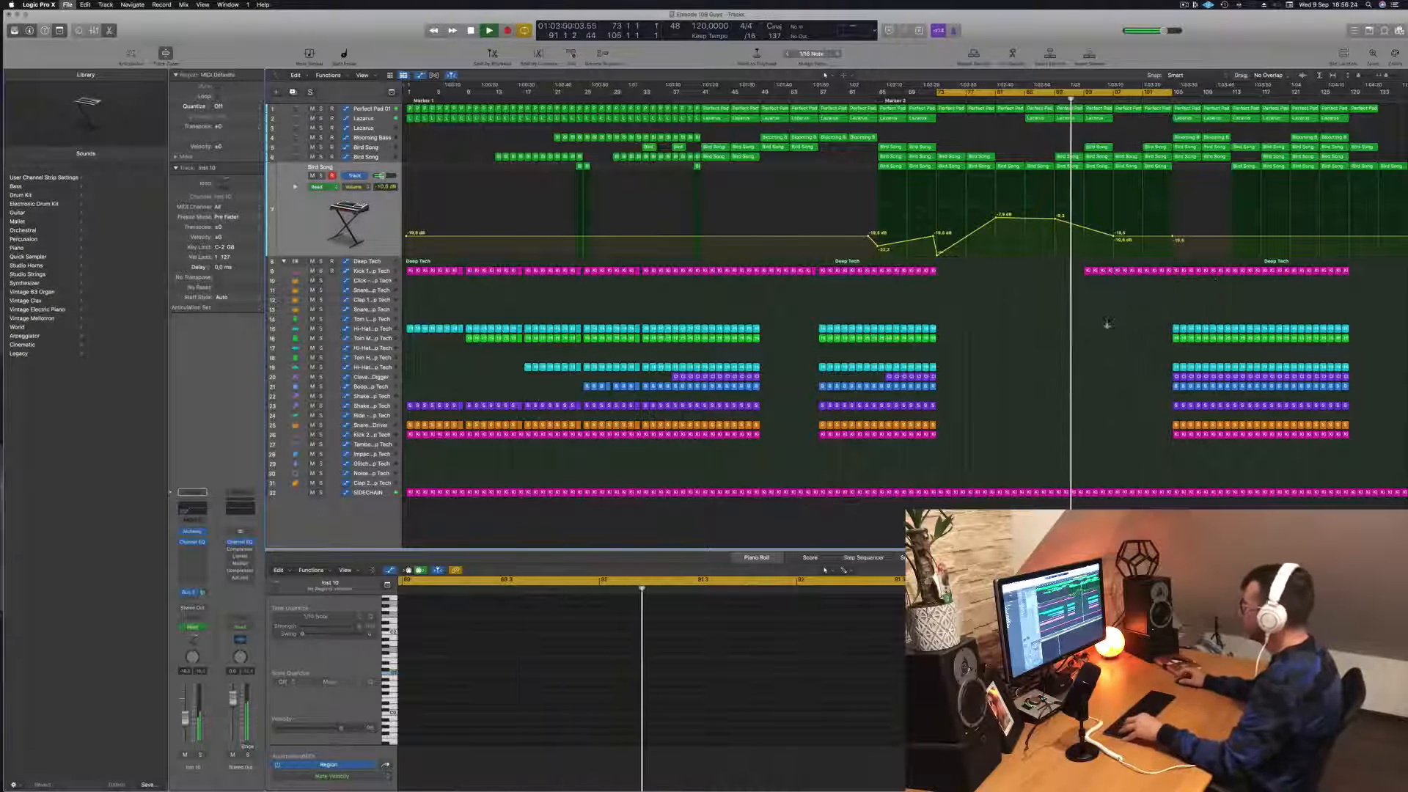
key(super+s)
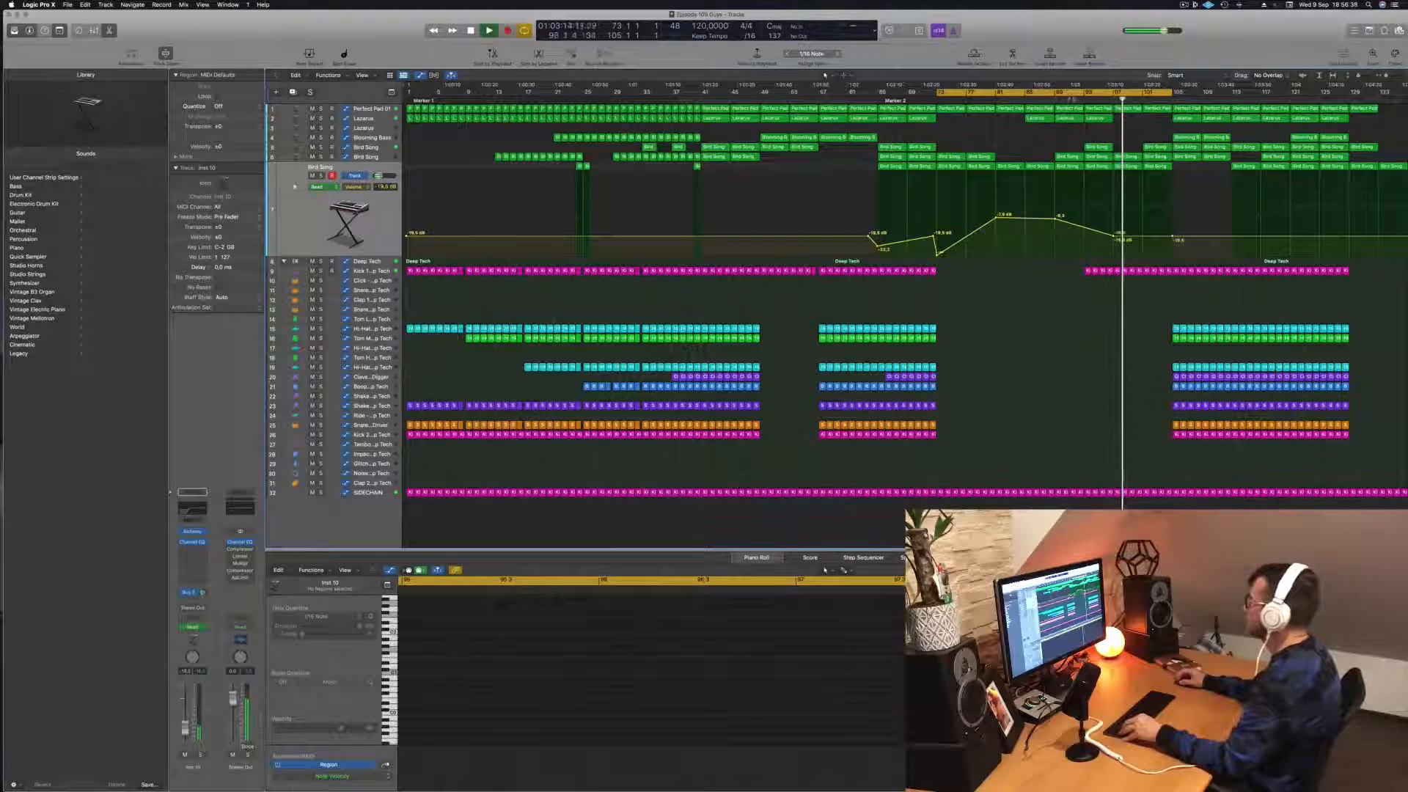
Step: Fill the Lazarus track from bar 97 to 105 and lower the lowest Bird Song volume automation to -∞ dB at bars 97 and 105
drag(1095, 118, 1155, 120)
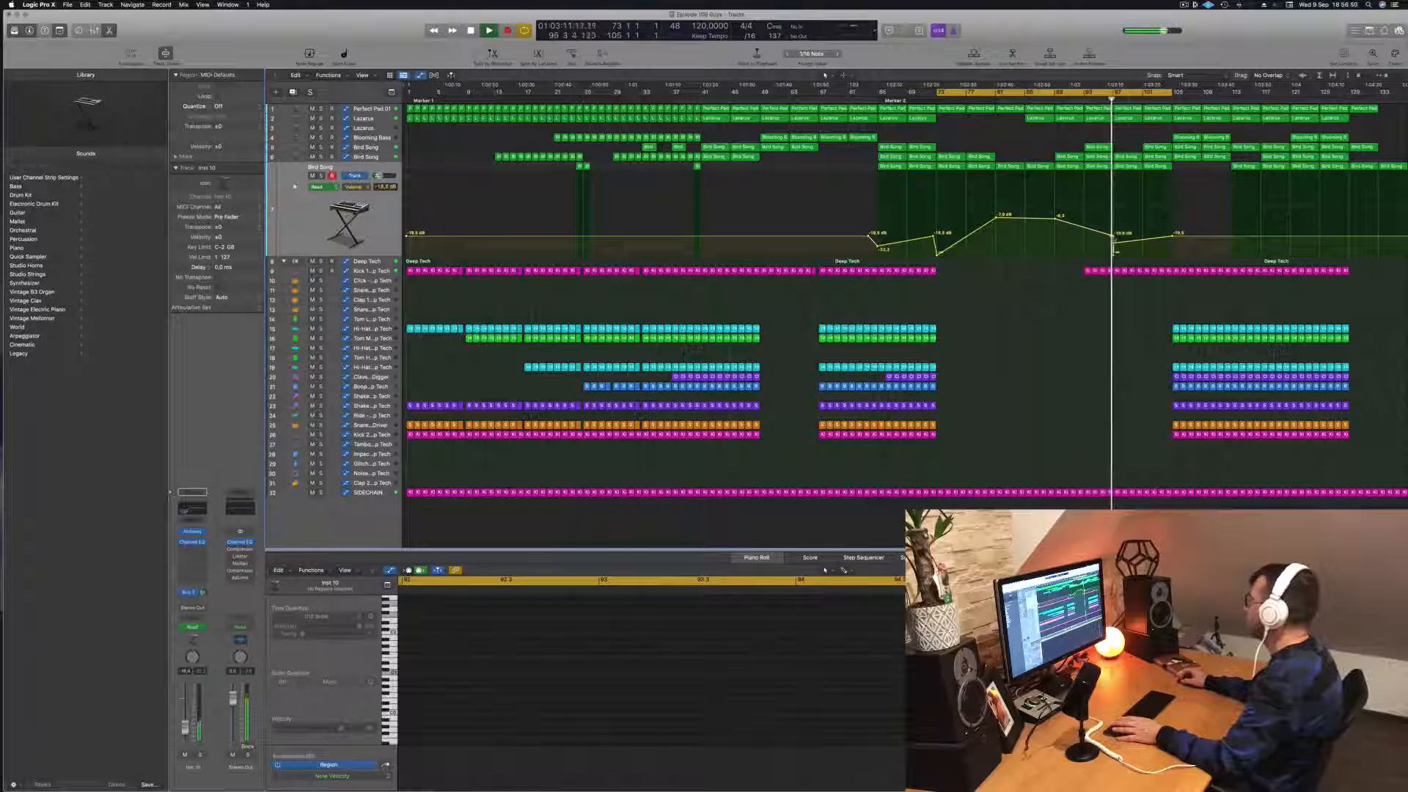
double_click(1113, 237)
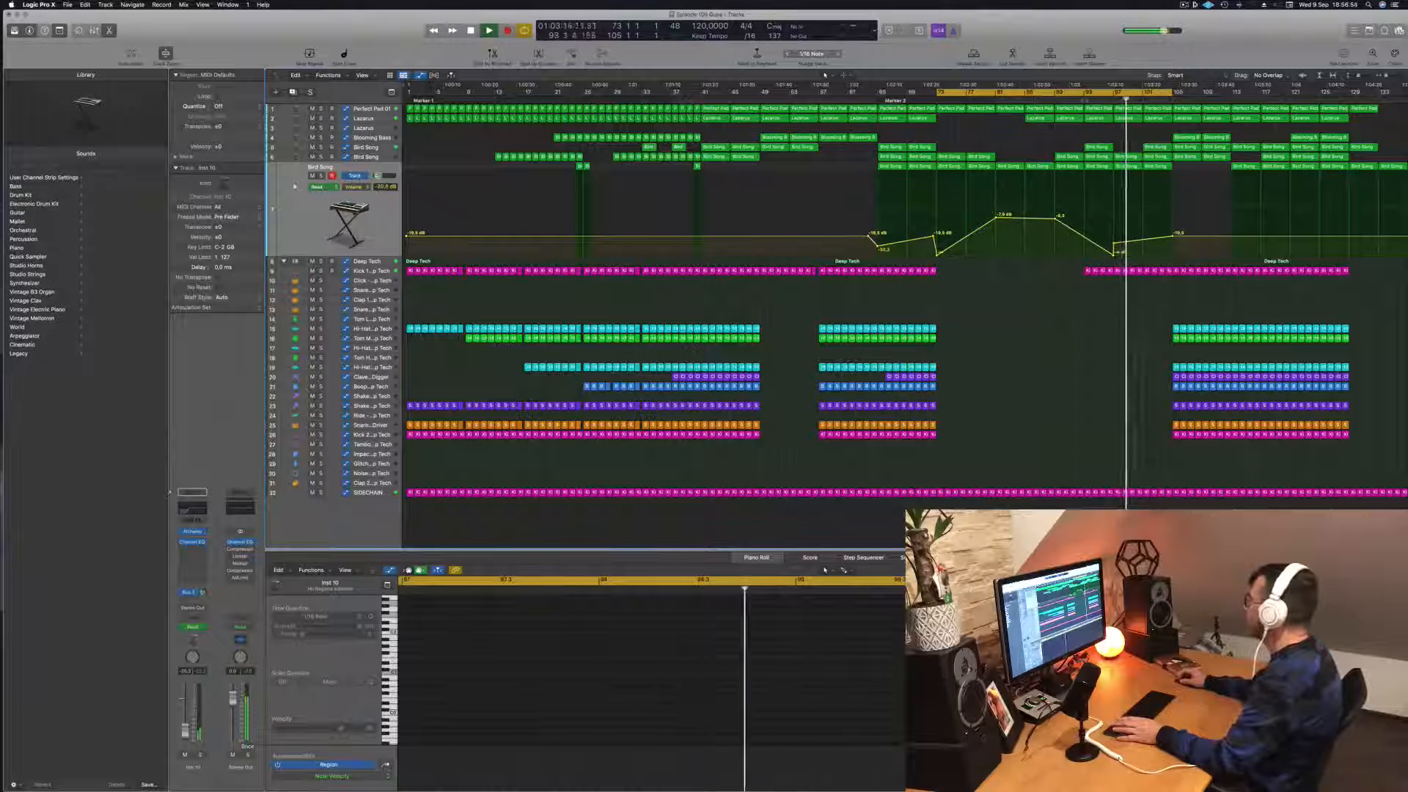
click(1084, 100)
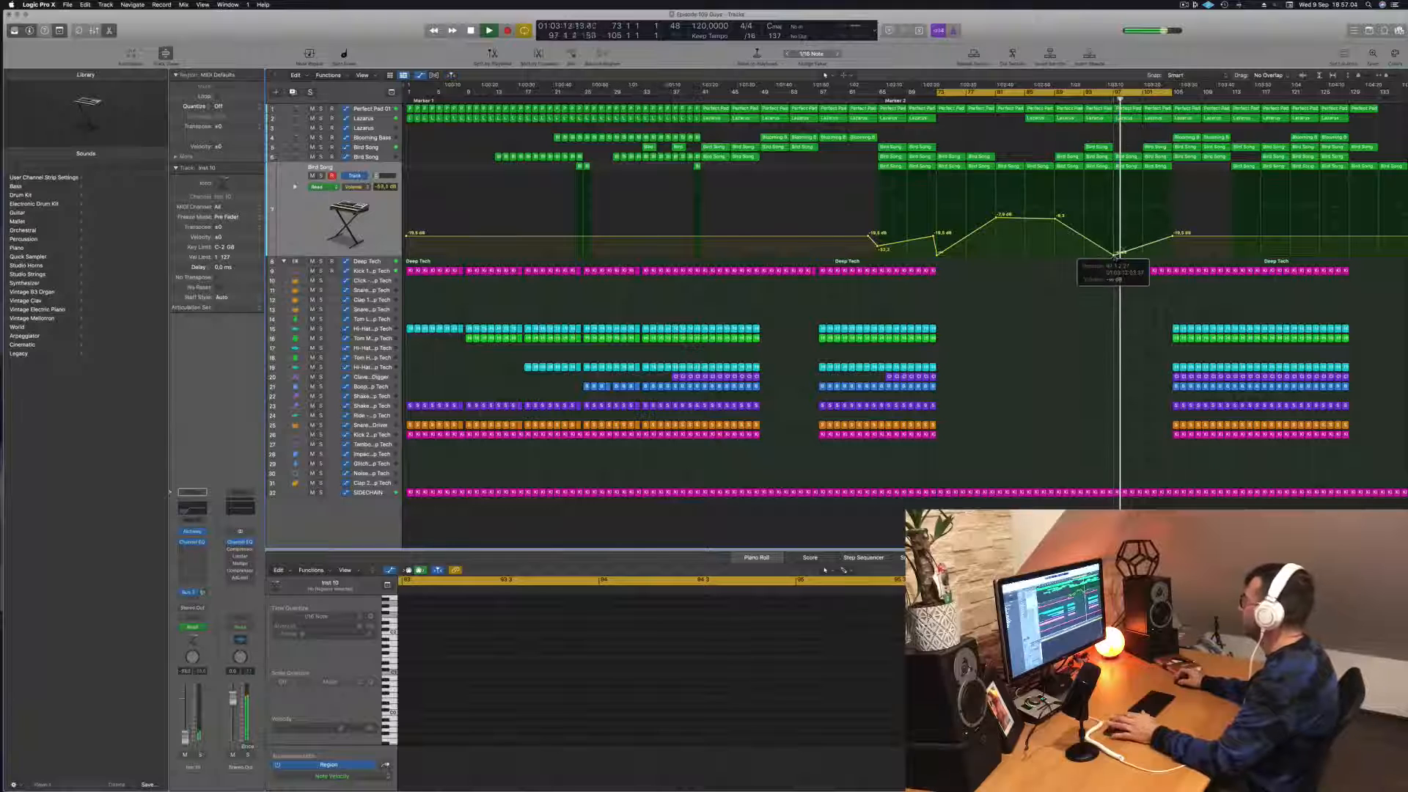
drag(1173, 236, 1172, 260)
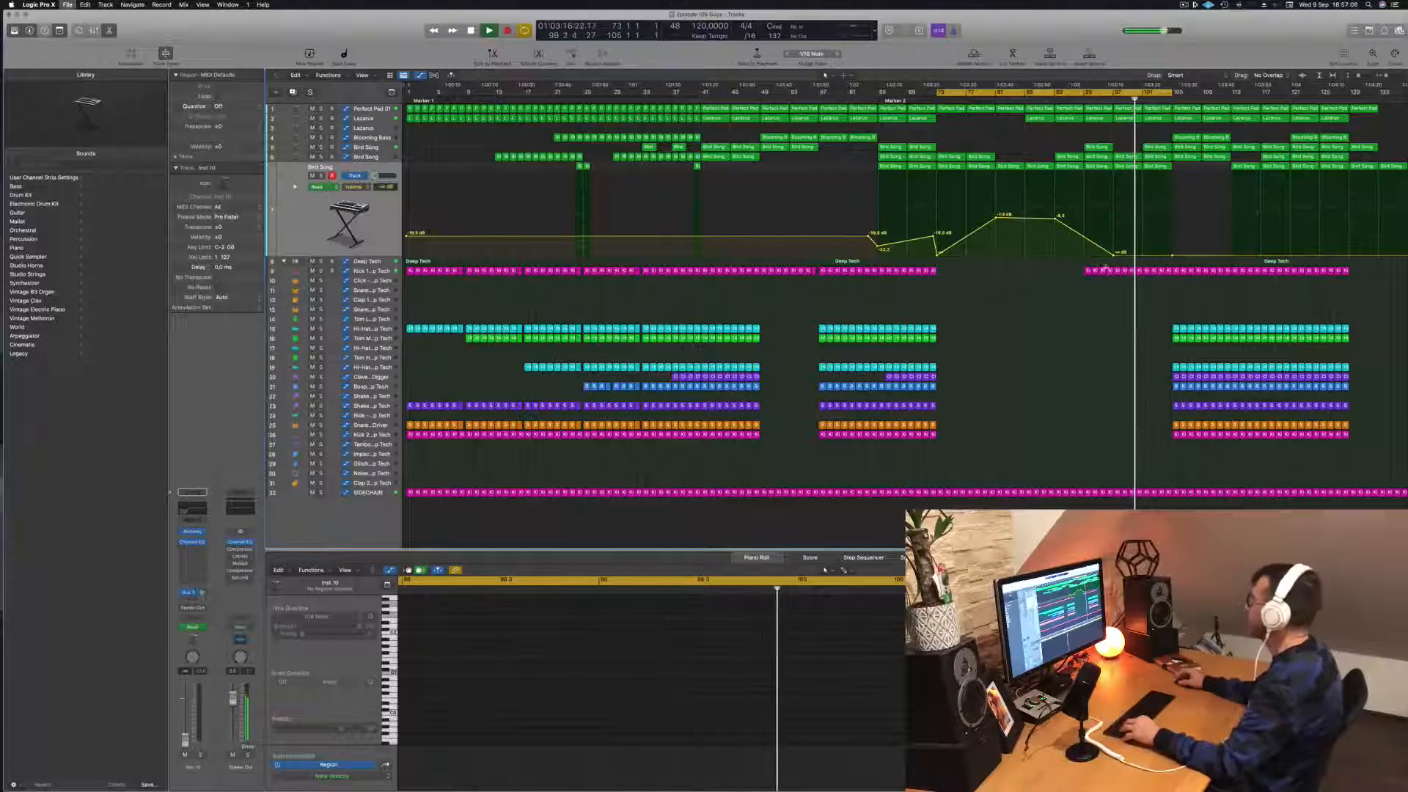
Step: Draw a rising frequency automation ramp on the Deep Tech track from bar 97 to 105, dropping back down at bar 105
key(super+Right)
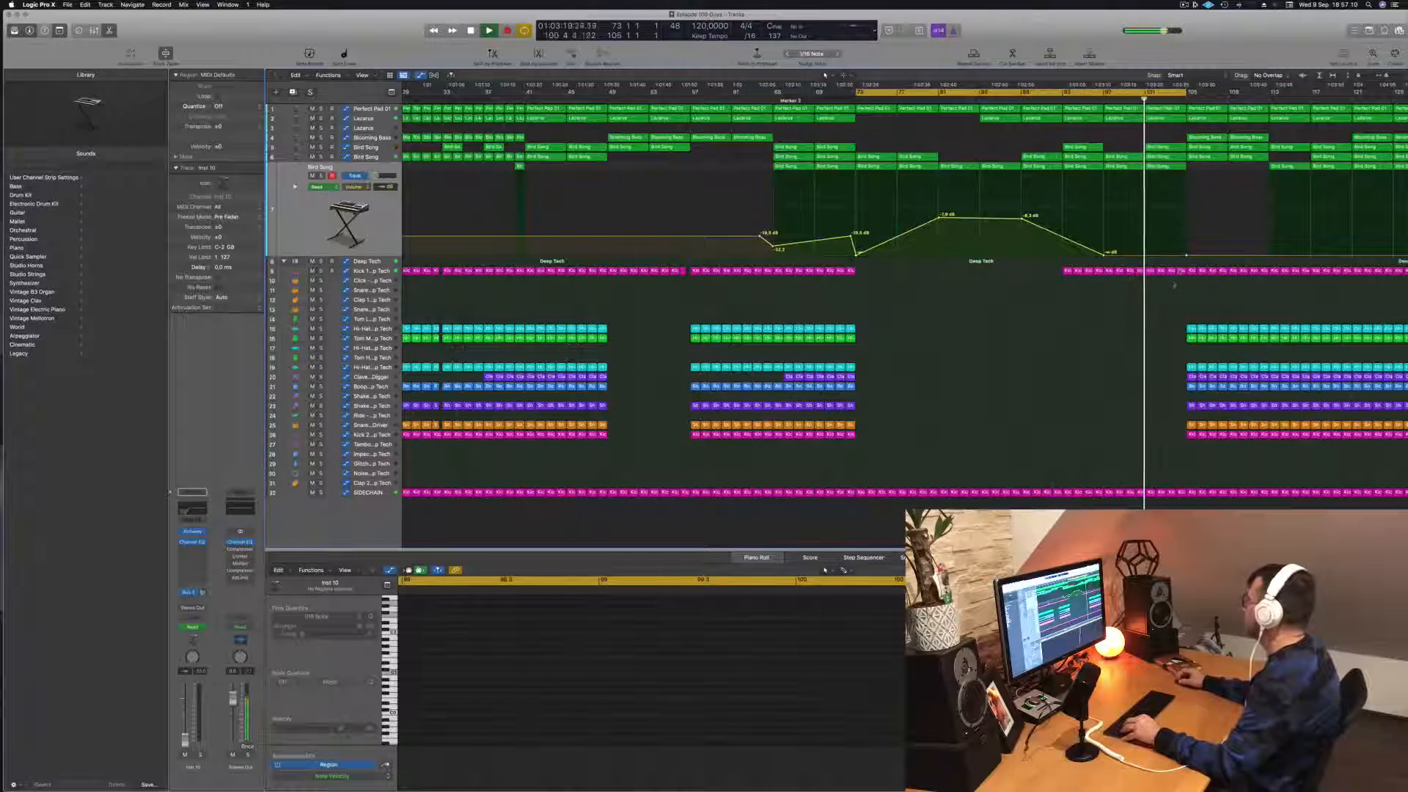
drag(1174, 286, 1182, 272)
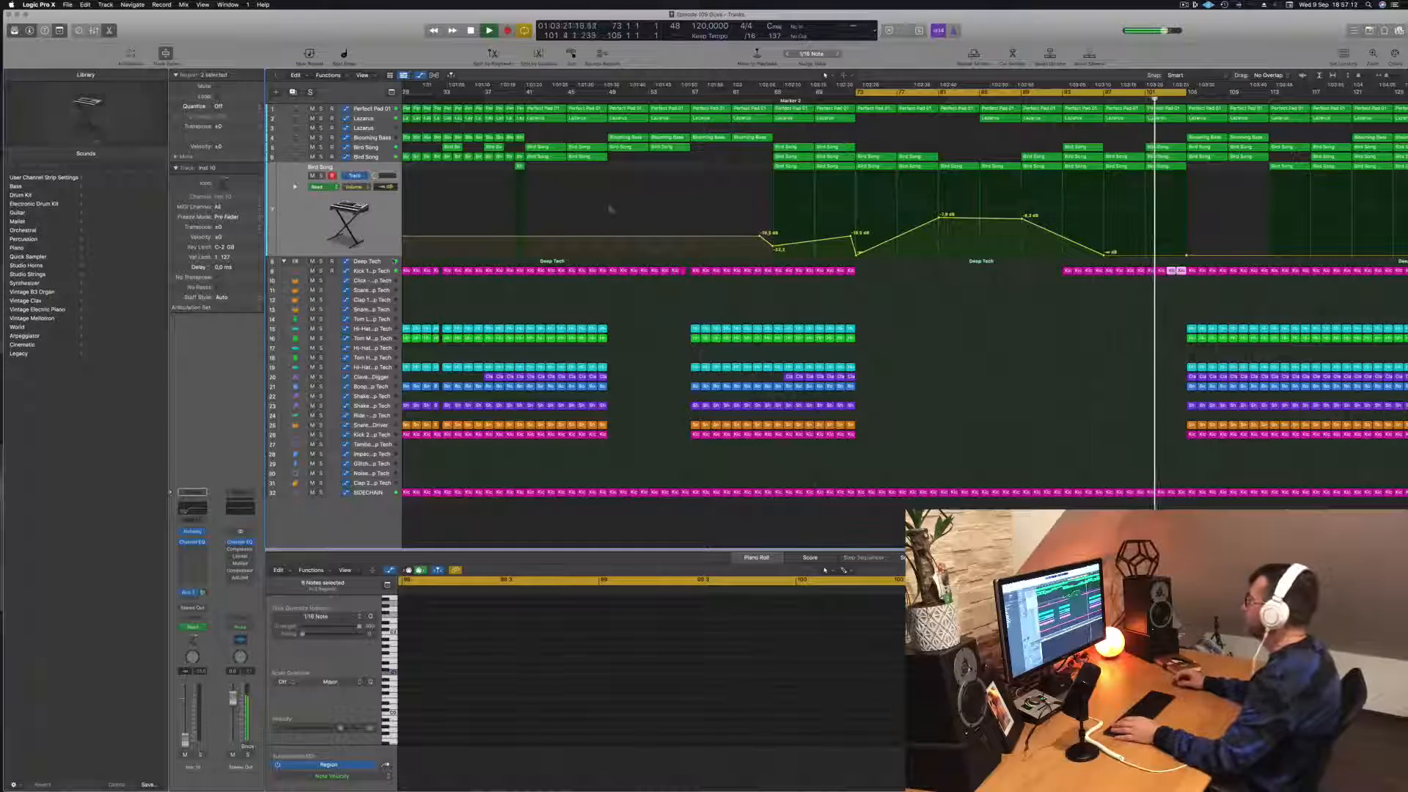
click(366, 261)
click(1126, 97)
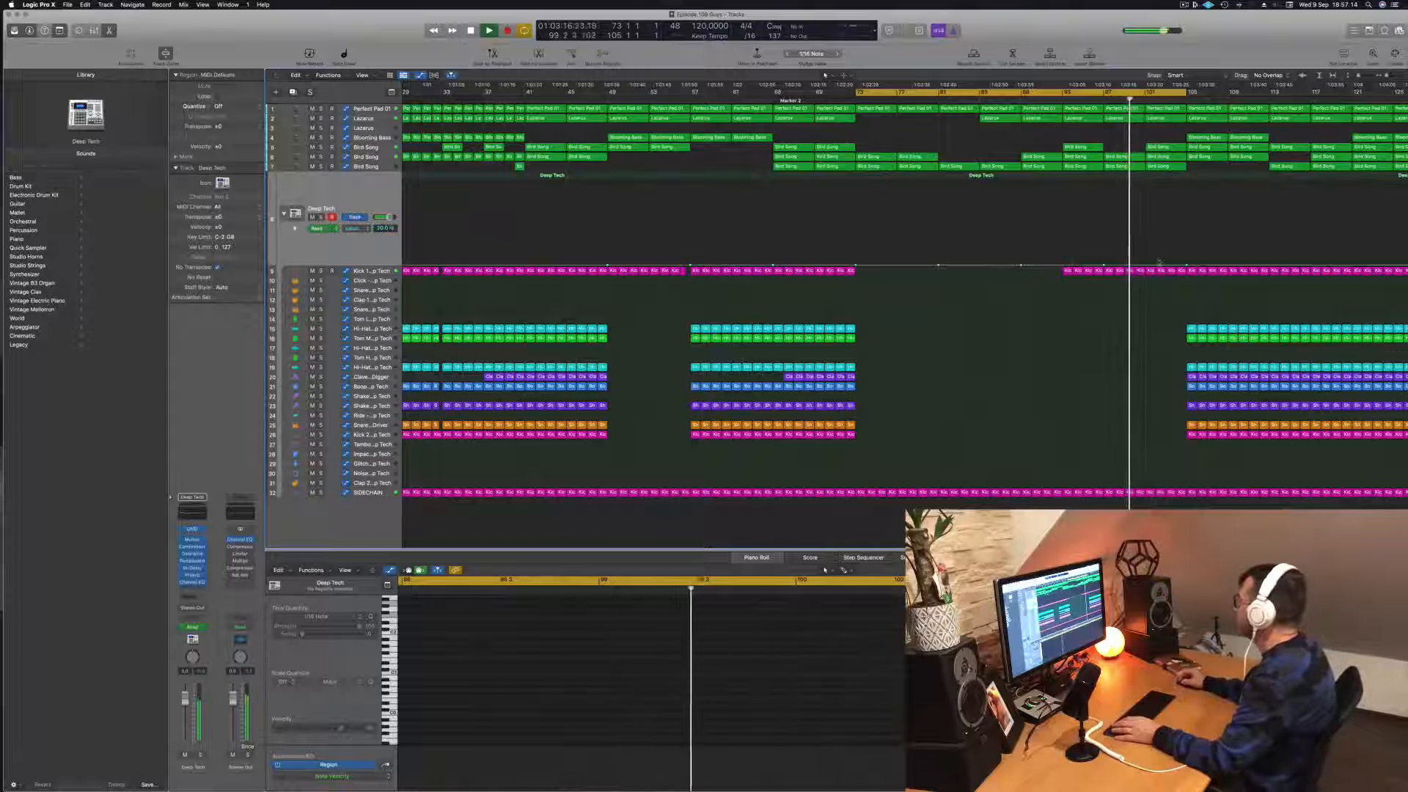
drag(1155, 265, 1186, 264)
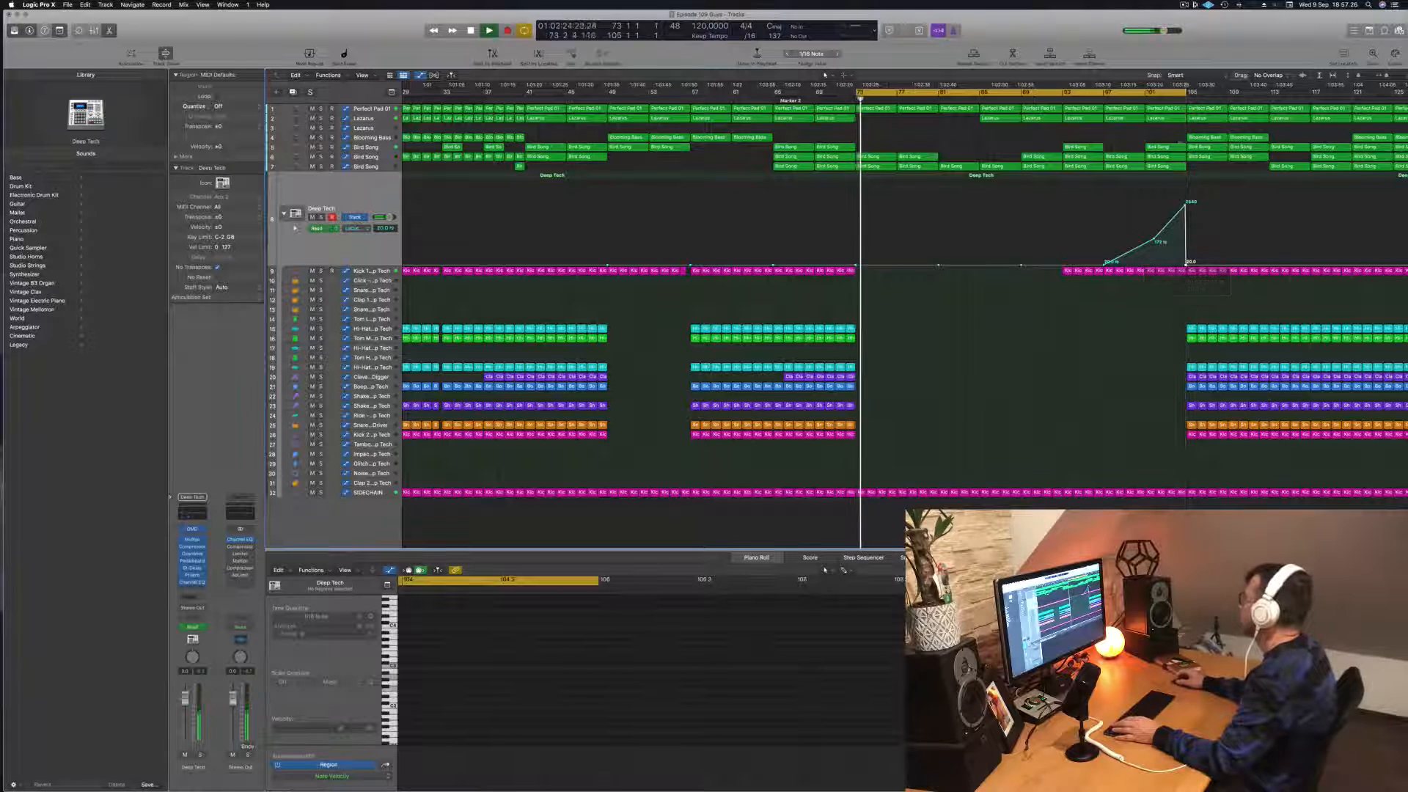
Step: Replay the ramp into bar 105, extend the cycle region to about bar 124, and save the project
click(1166, 98)
drag(1186, 93, 1383, 94)
key(super+Left)
key(super+Left)
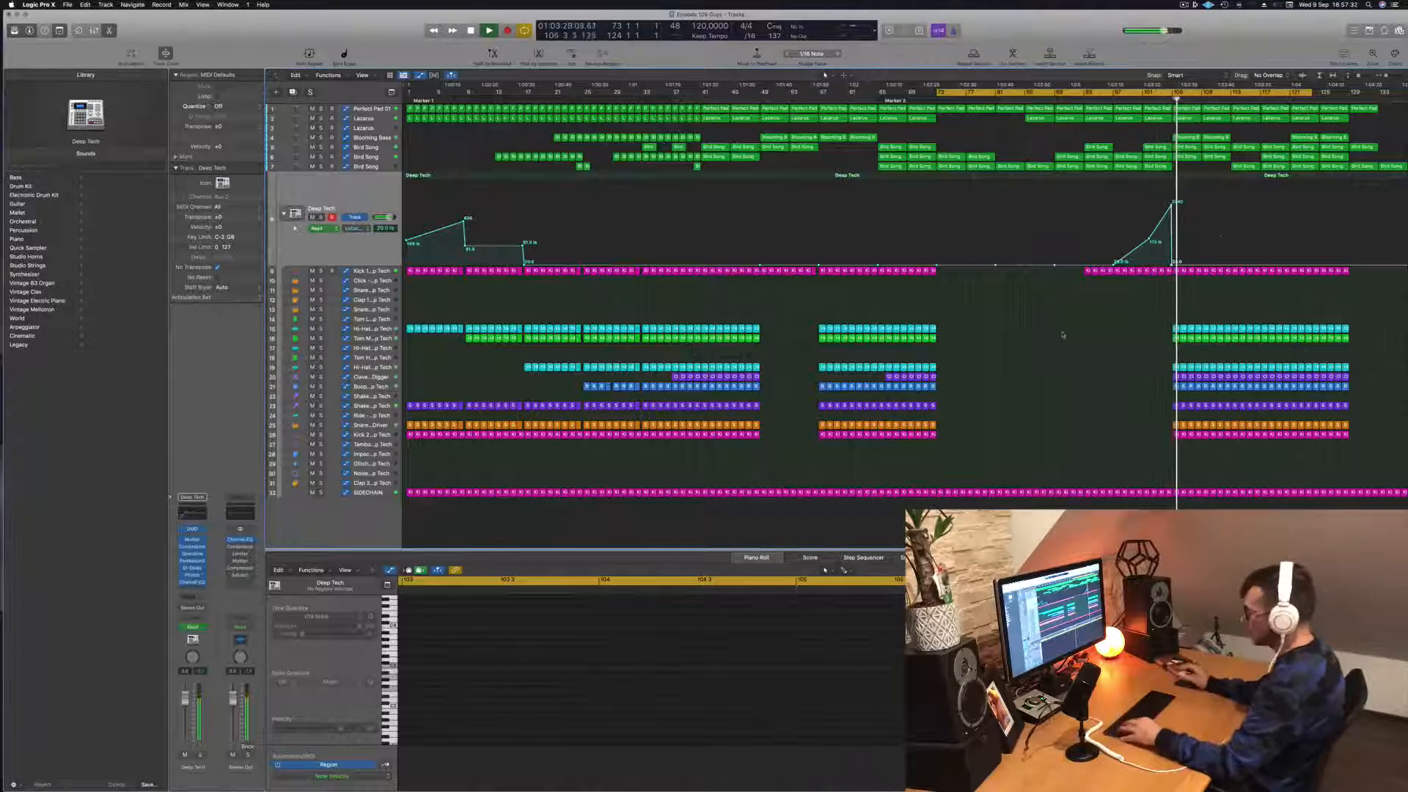
key(super+s)
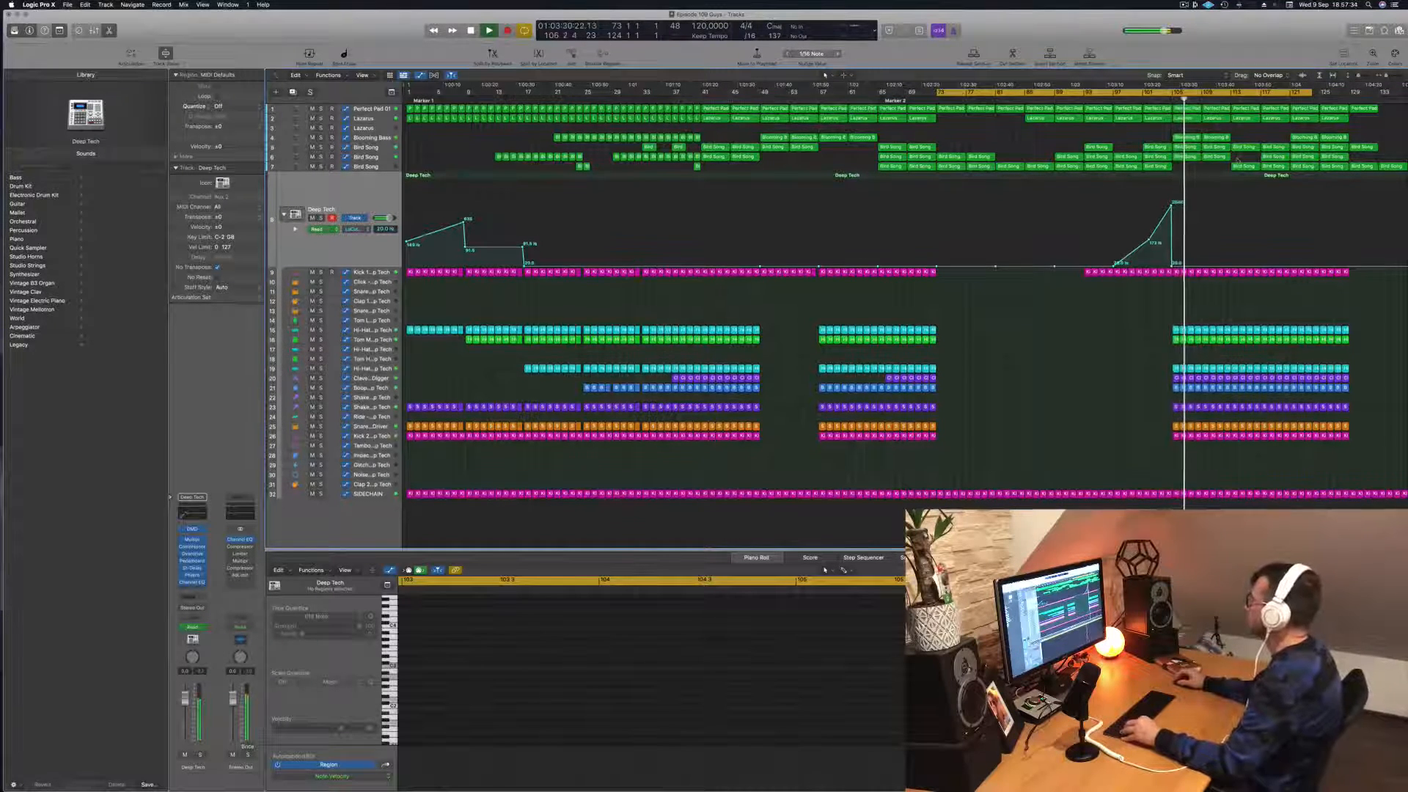
Step: Audition the Blooming Bass track in solo around bar 108, then replay the full mix from just before bar 105
key(super+Down)
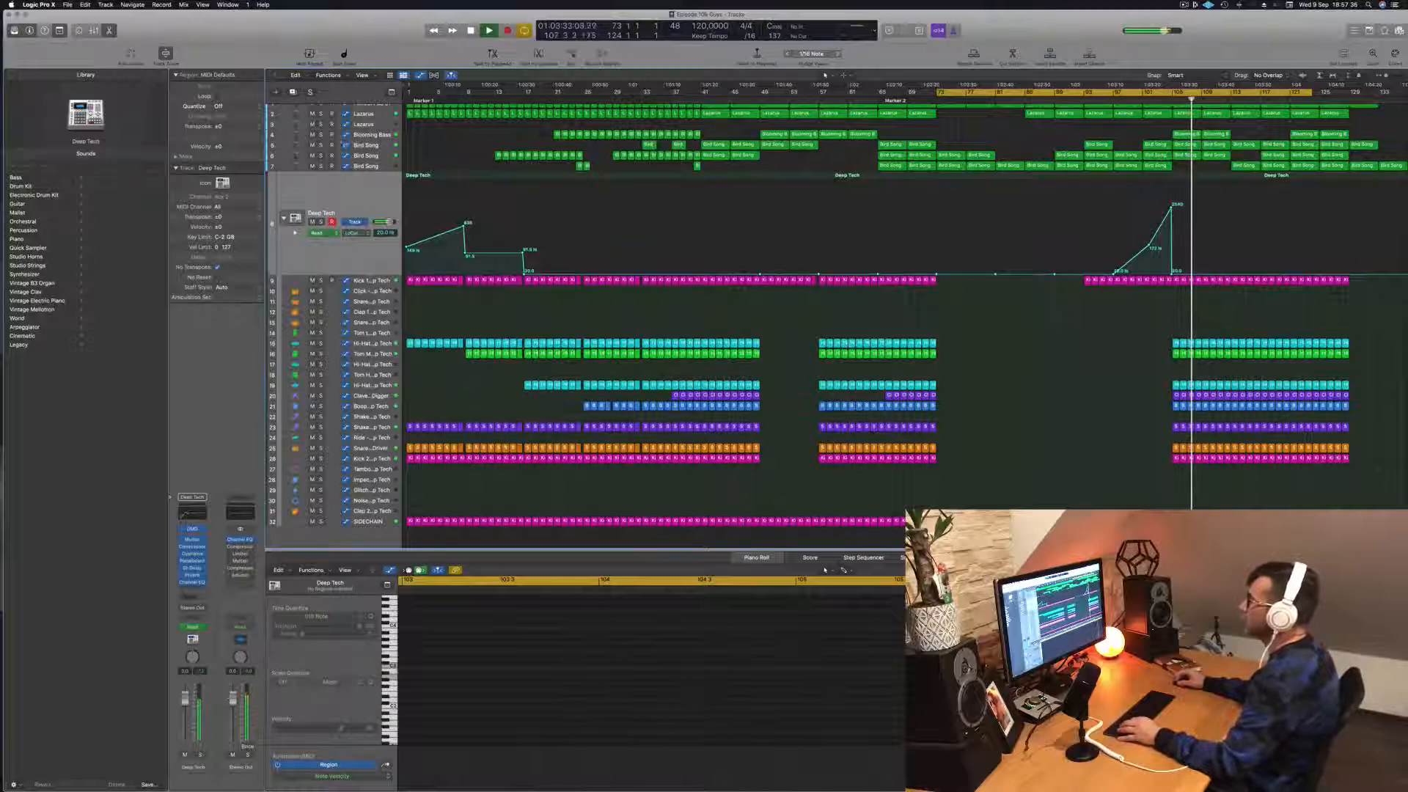
click(370, 135)
click(320, 144)
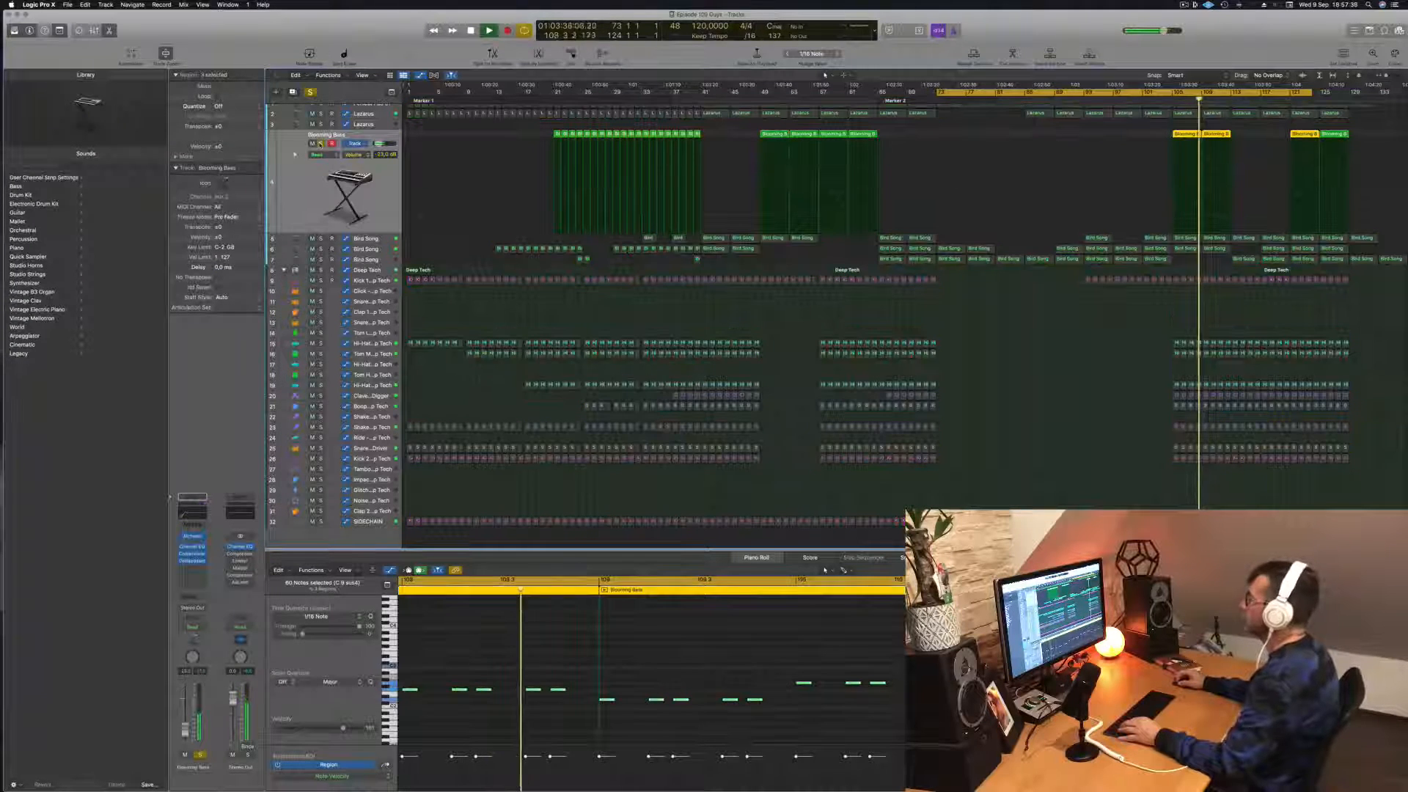
click(320, 144)
key(space)
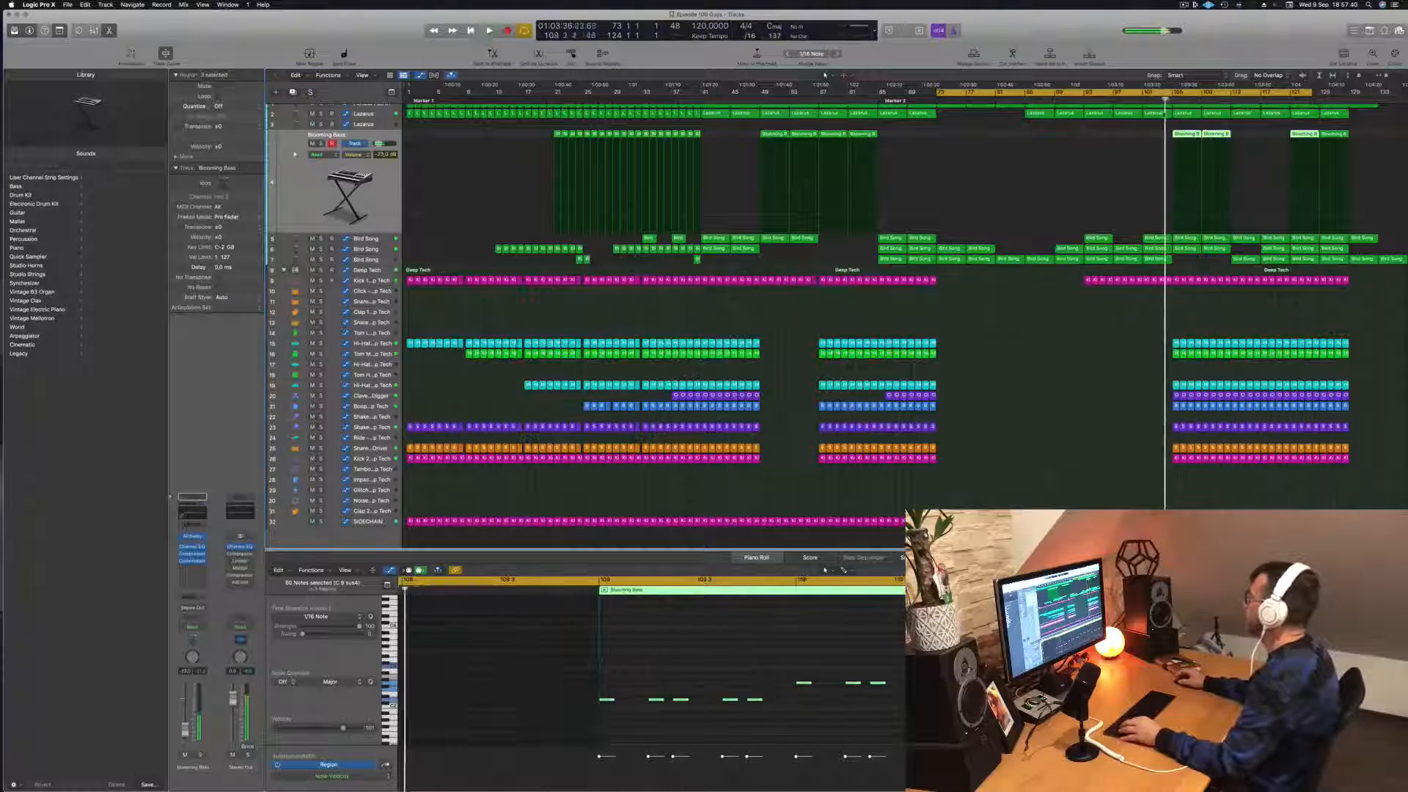
key(space)
Step: Lower the Lazarus track's automation between bars 105 and 109, and select the Perfect Pad 01 region at bar 129
scroll(323, 143, up, 1)
click(364, 119)
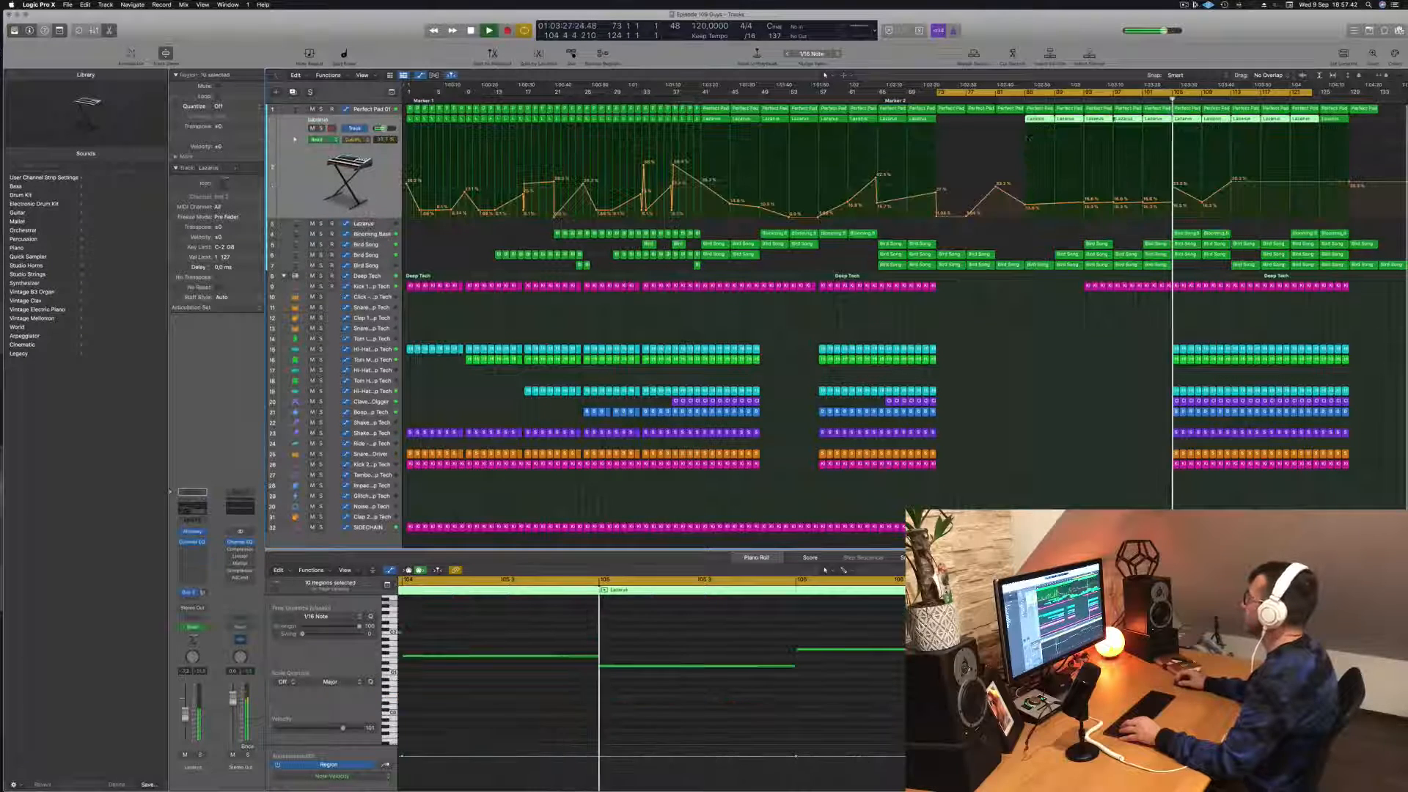
drag(1172, 186, 1173, 203)
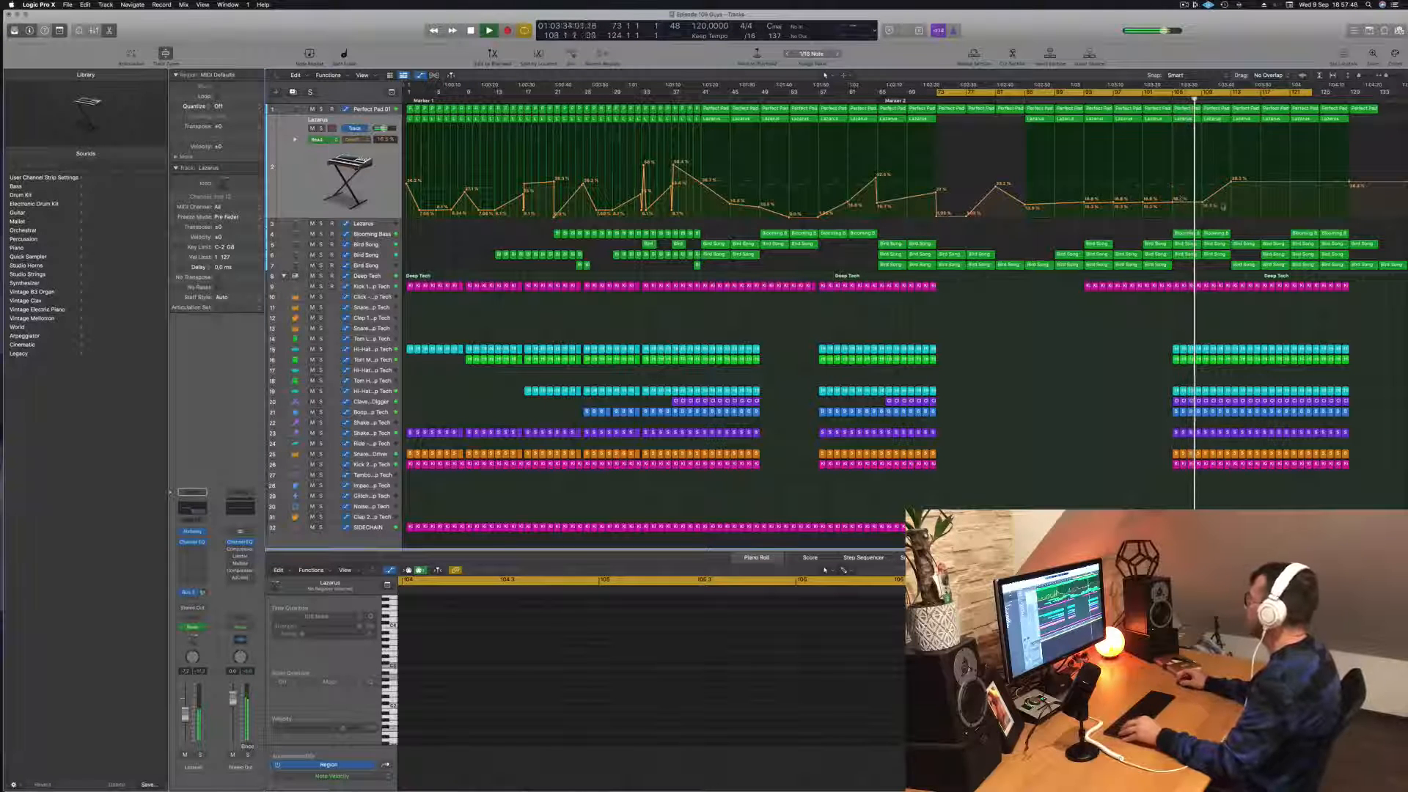
click(1362, 109)
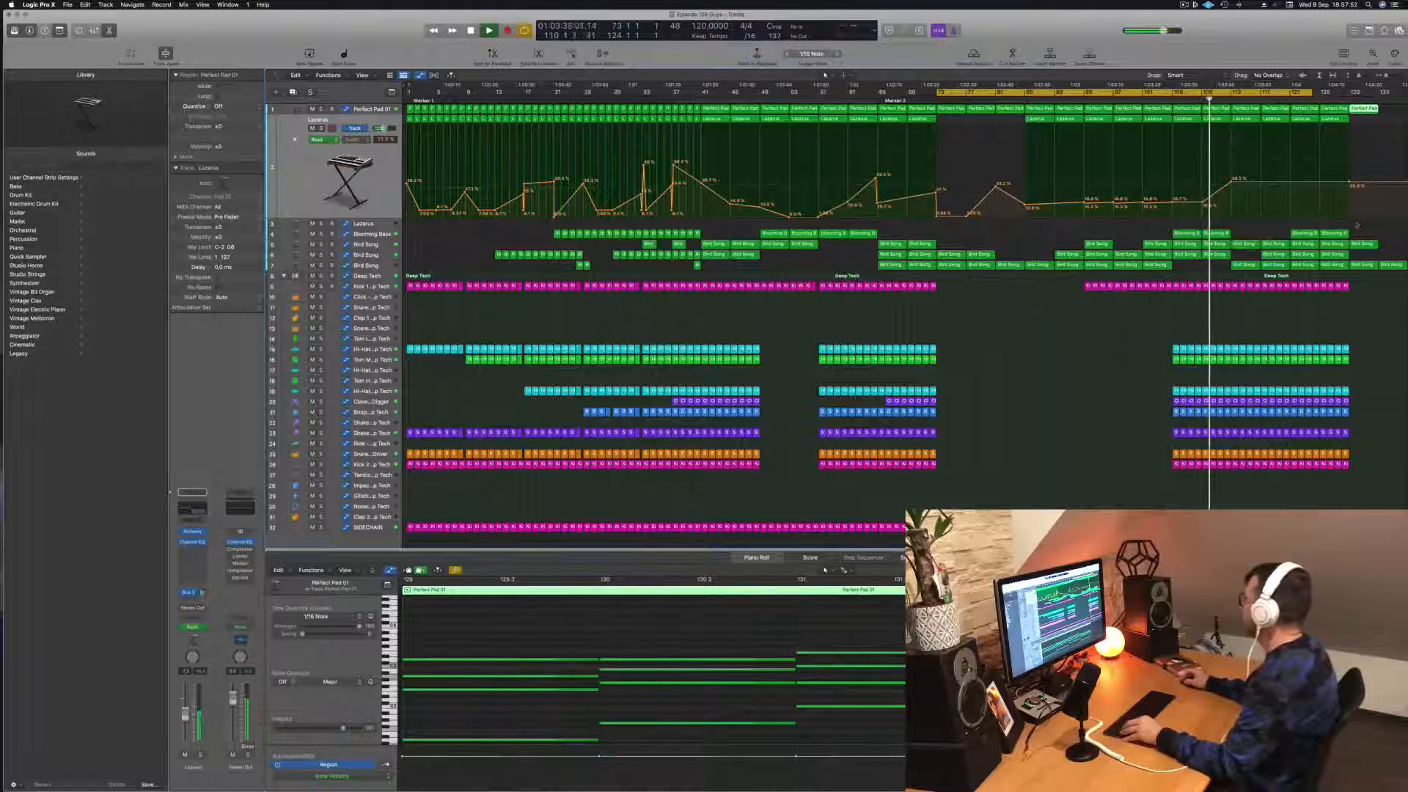
Step: Delete the leftover Perfect Pad 01 and Bird Song regions beyond bar 129 and return the playhead to bar 73
drag(1362, 285, 1399, 101)
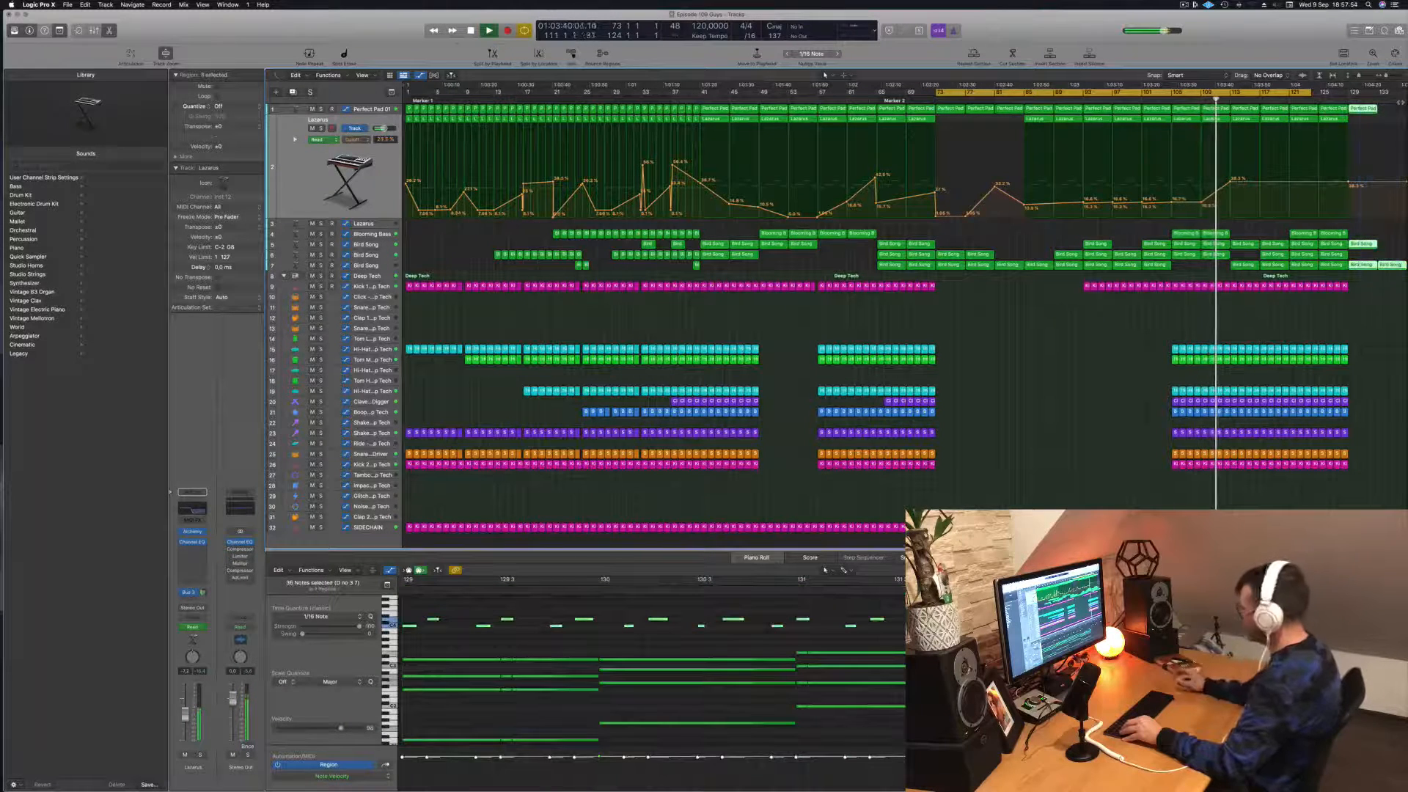
key(Delete)
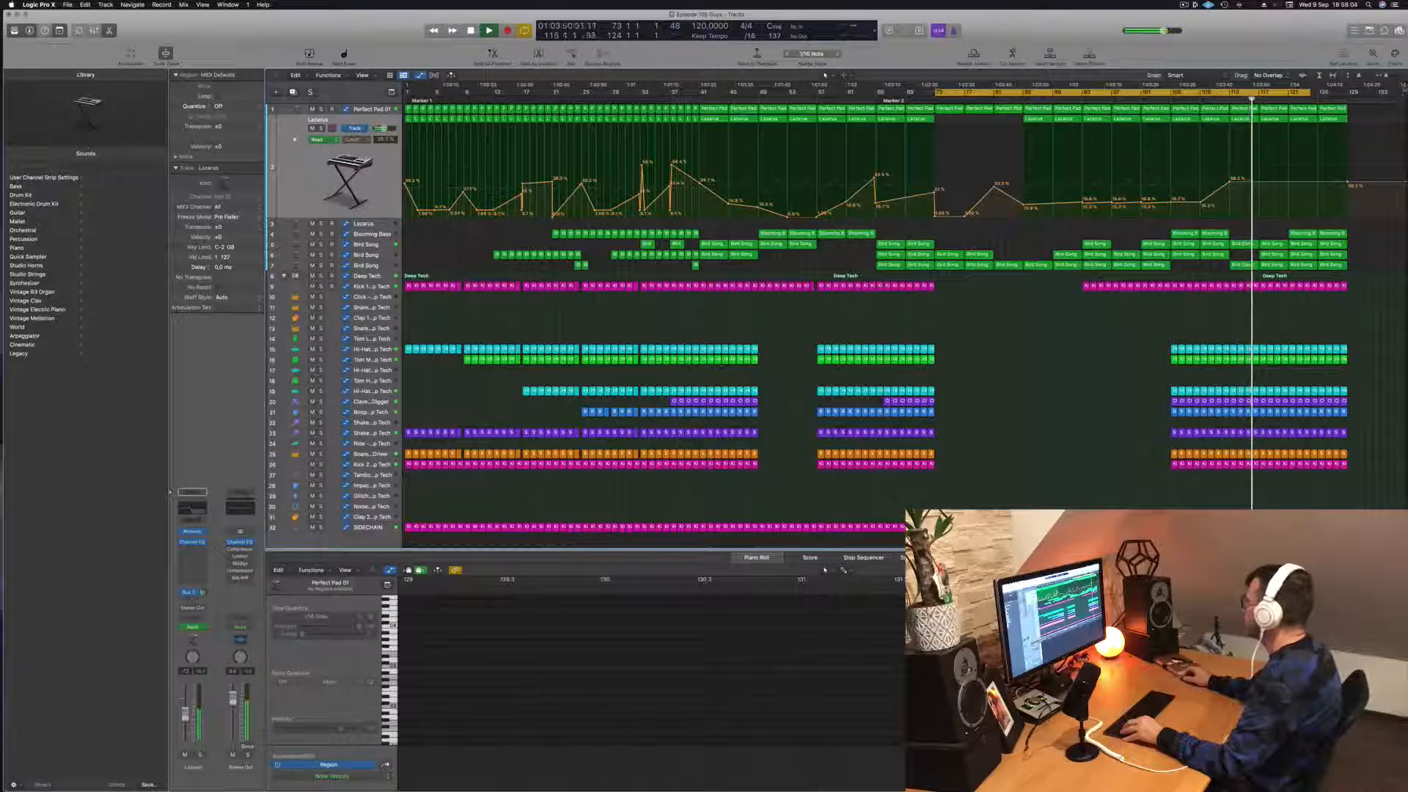
click(1404, 88)
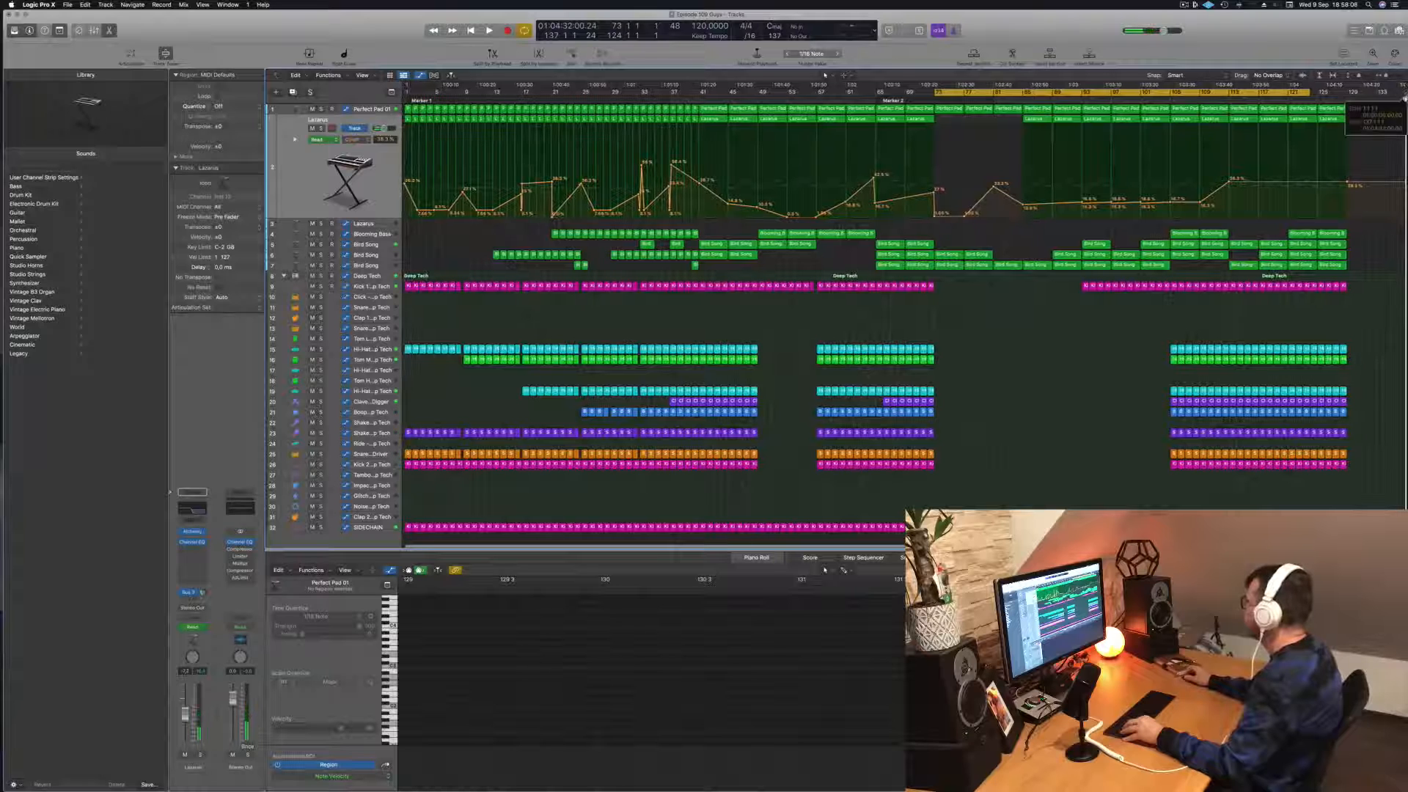
mouse_move(1405, 98)
mouse_down()
mouse_move(1262, 99)
mouse_move(1406, 99)
mouse_up()
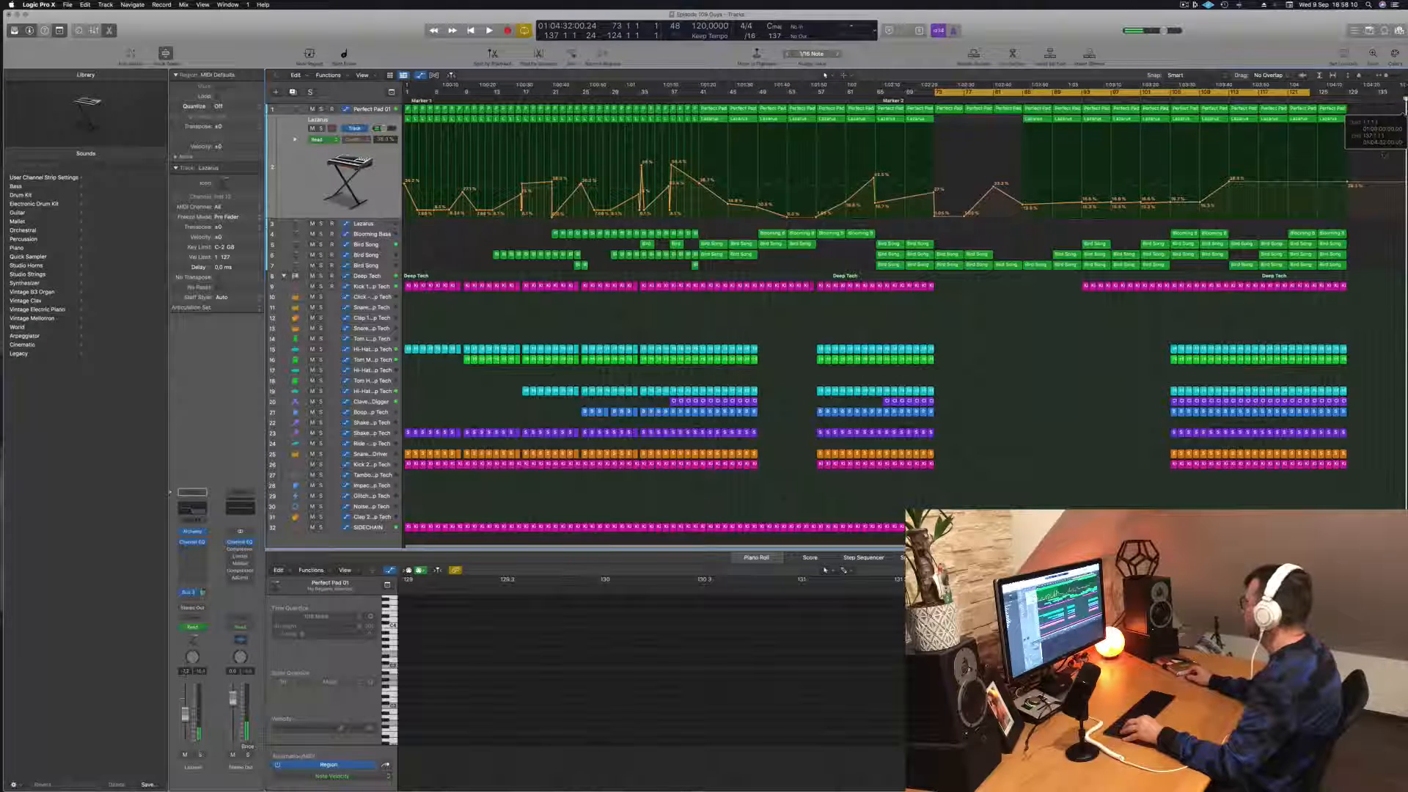
scroll(1319, 279, right, 1)
scroll(1318, 280, left, 1)
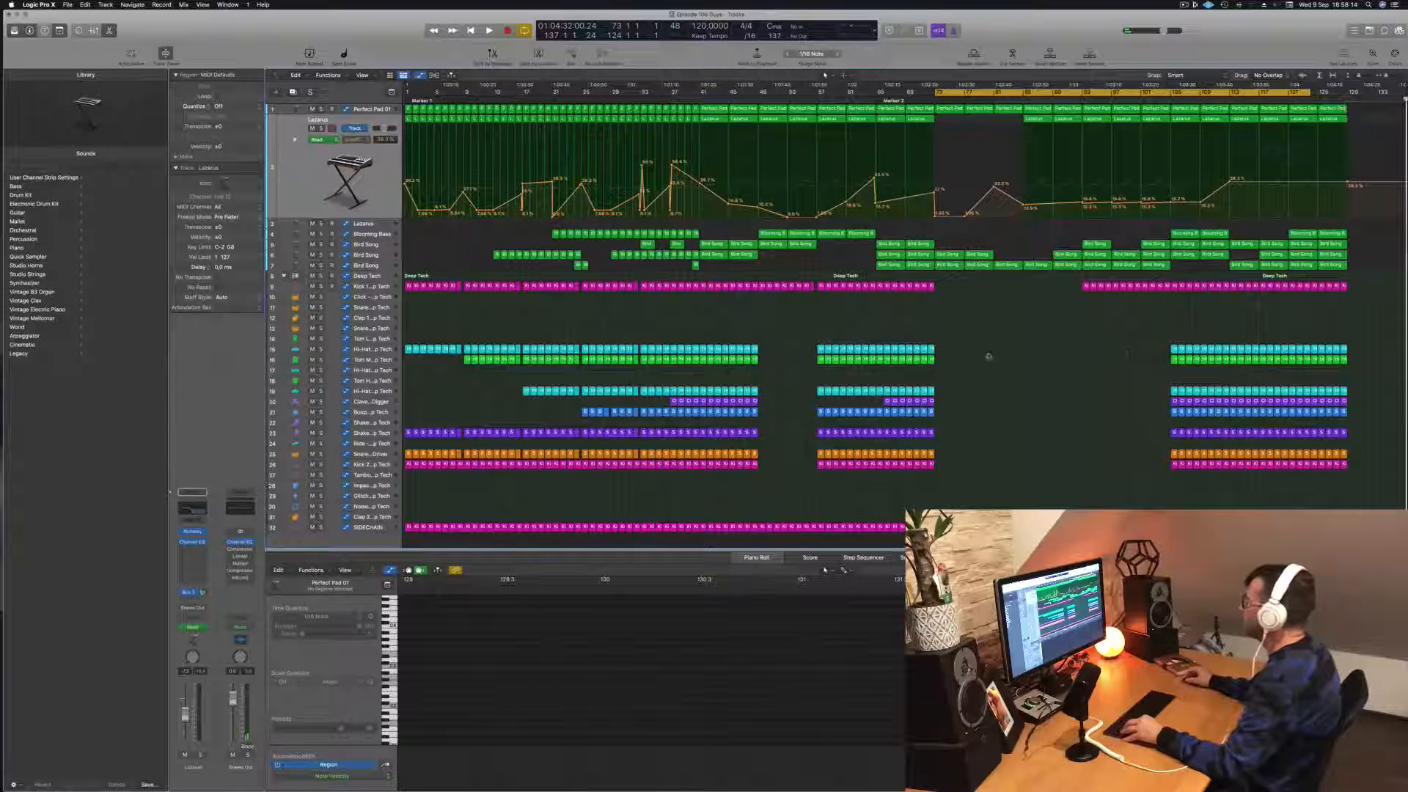
key(space)
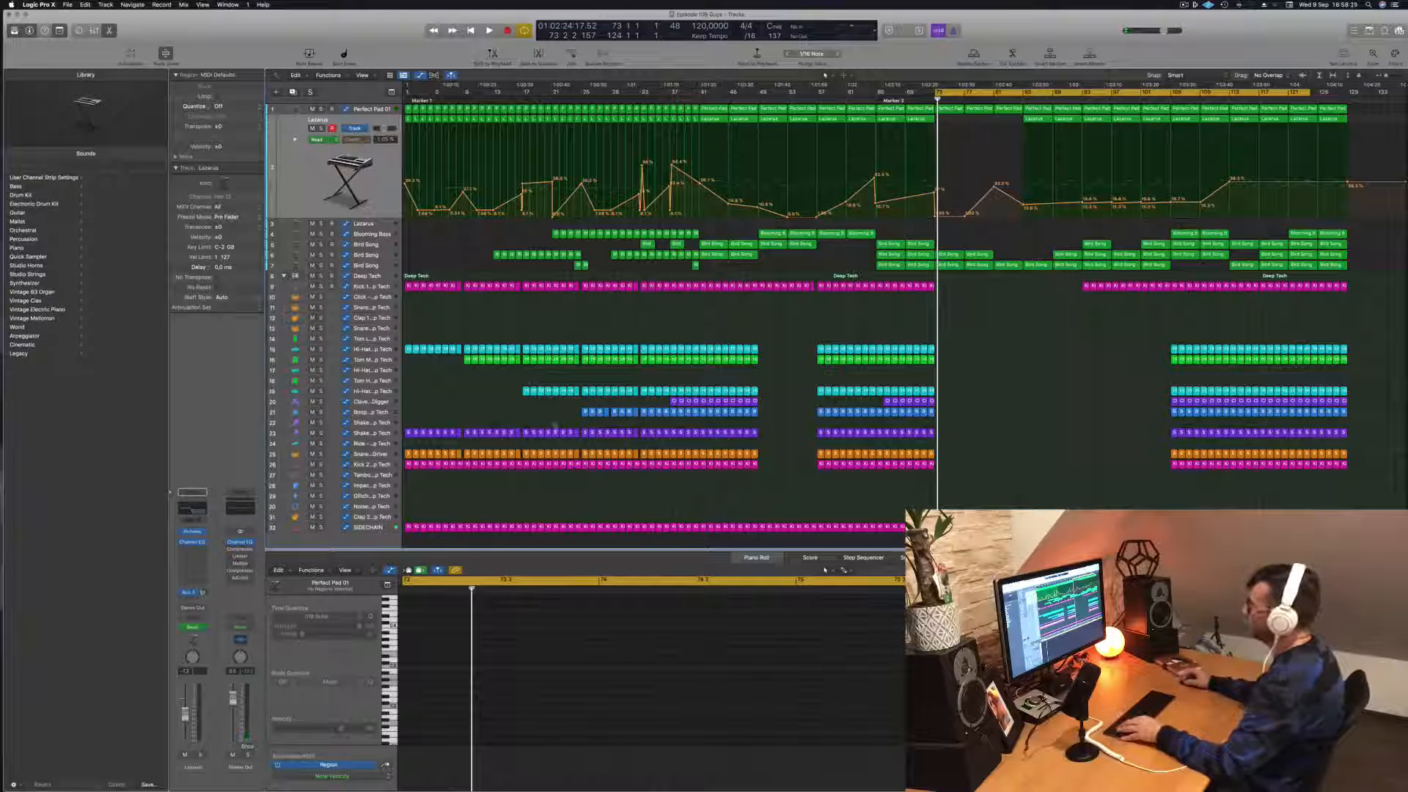
Step: Copy all melodic and drum regions from bars 1 to 33, together with their automation, to bar 129
drag(404, 475, 640, 103)
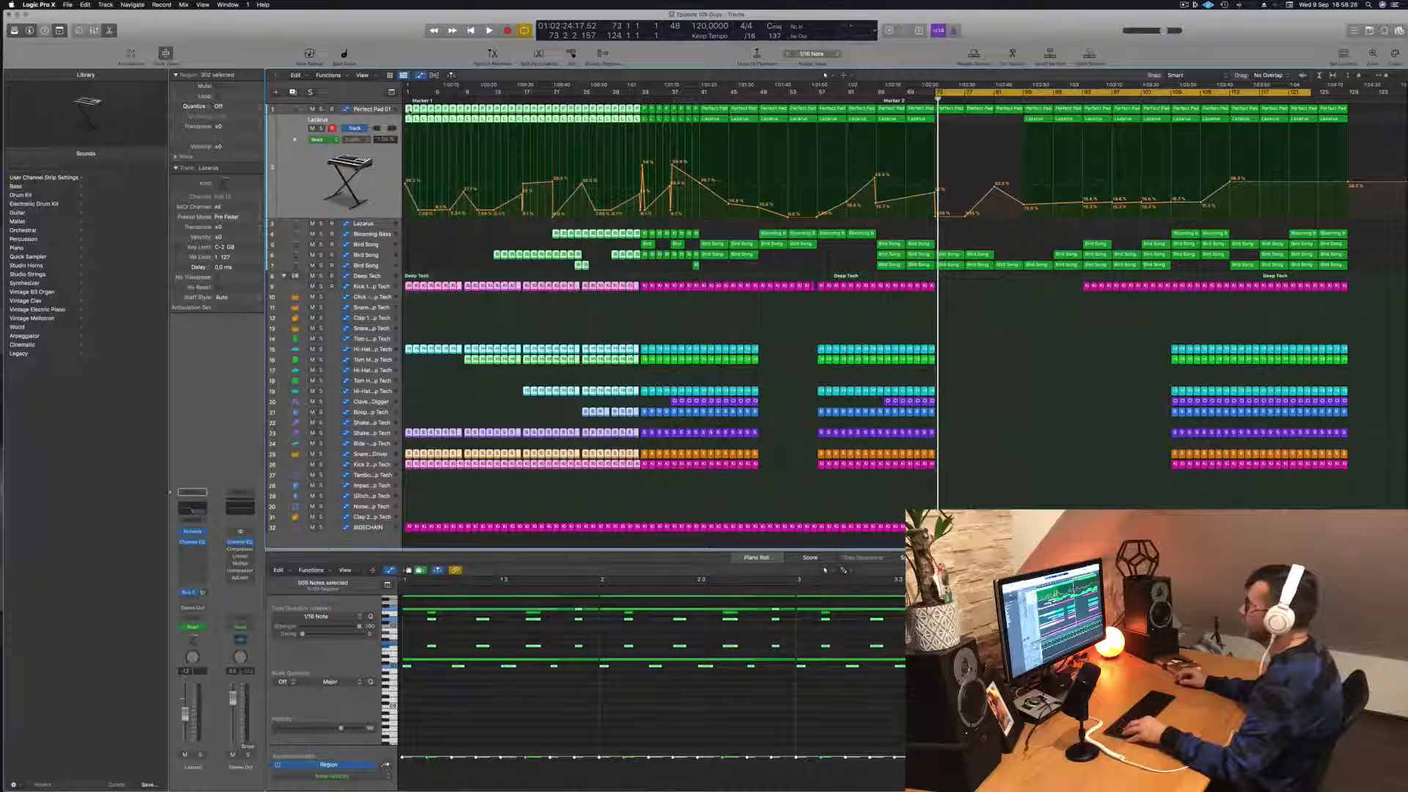
drag(408, 108, 1355, 115)
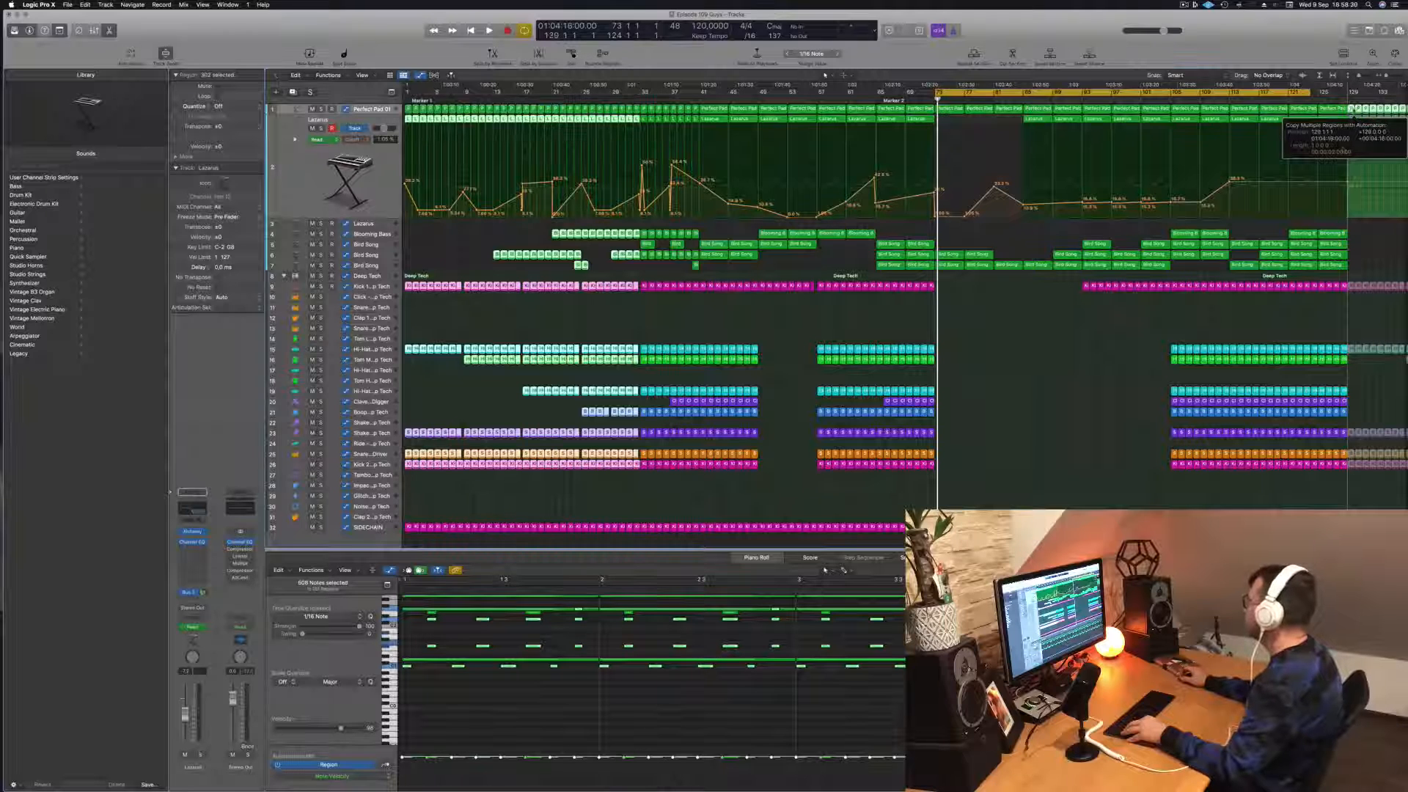
scroll(1369, 222, right, 3)
scroll(1362, 219, down, 2)
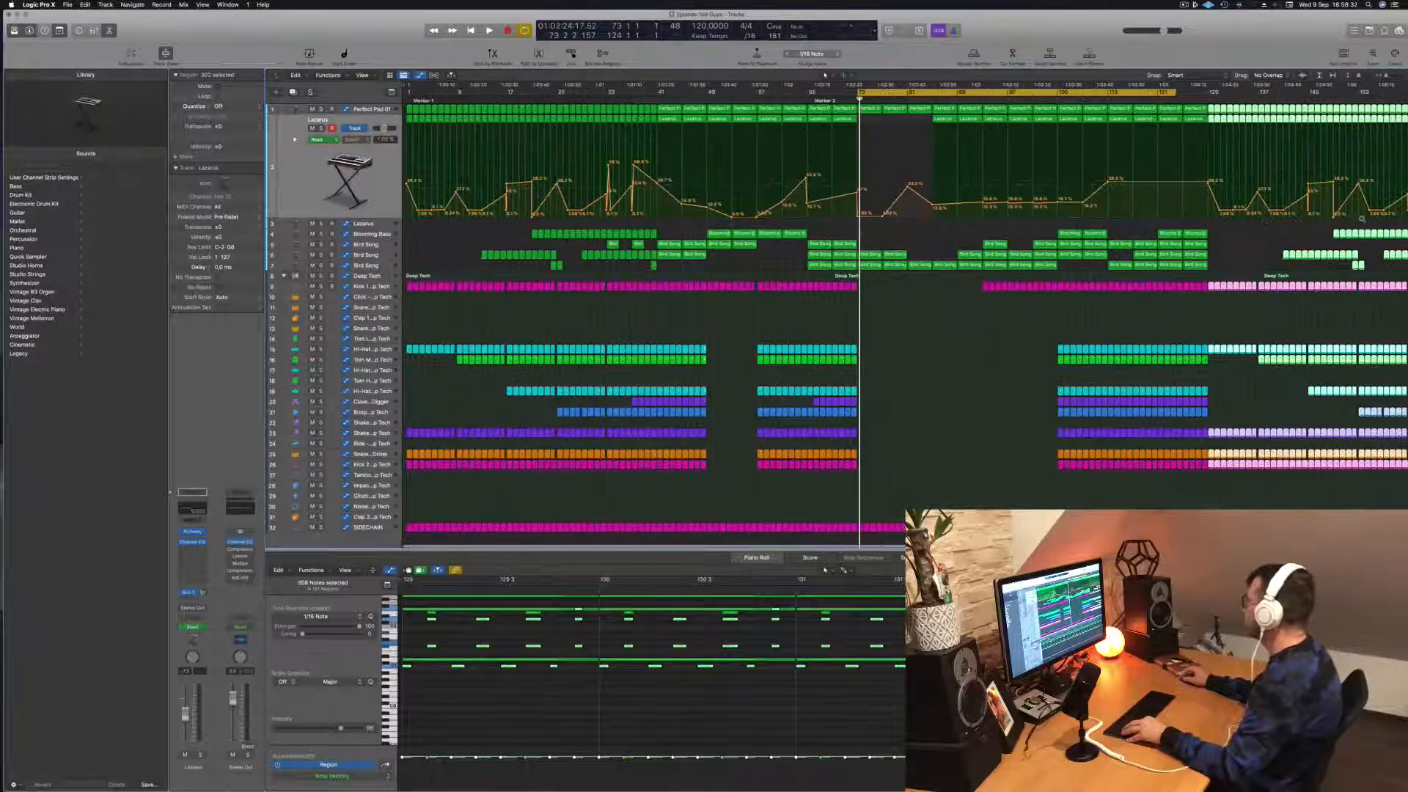
scroll(1278, 223, right, 1)
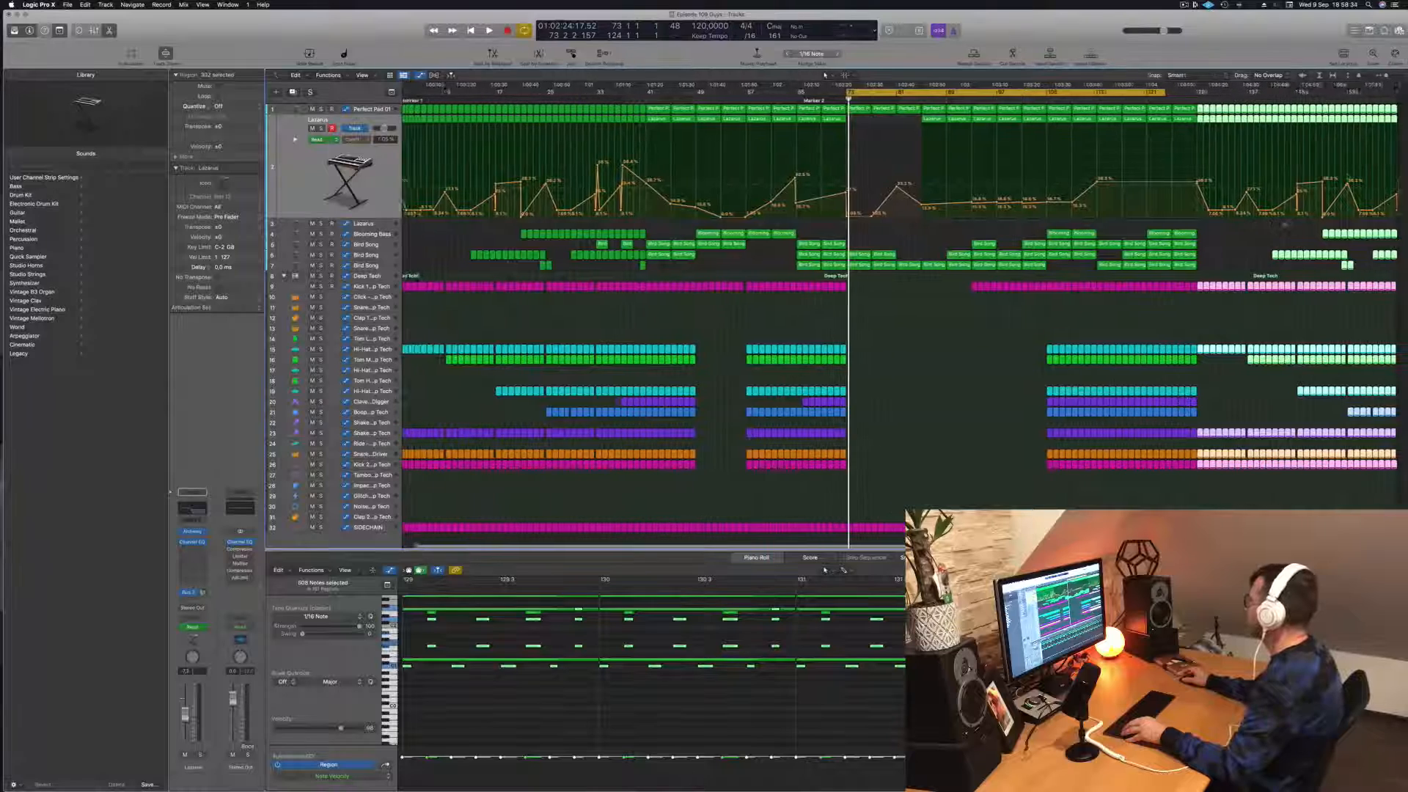
Step: Extend the cycle region to about bar 161 and replay the transition into bar 129
drag(1405, 87, 1405, 93)
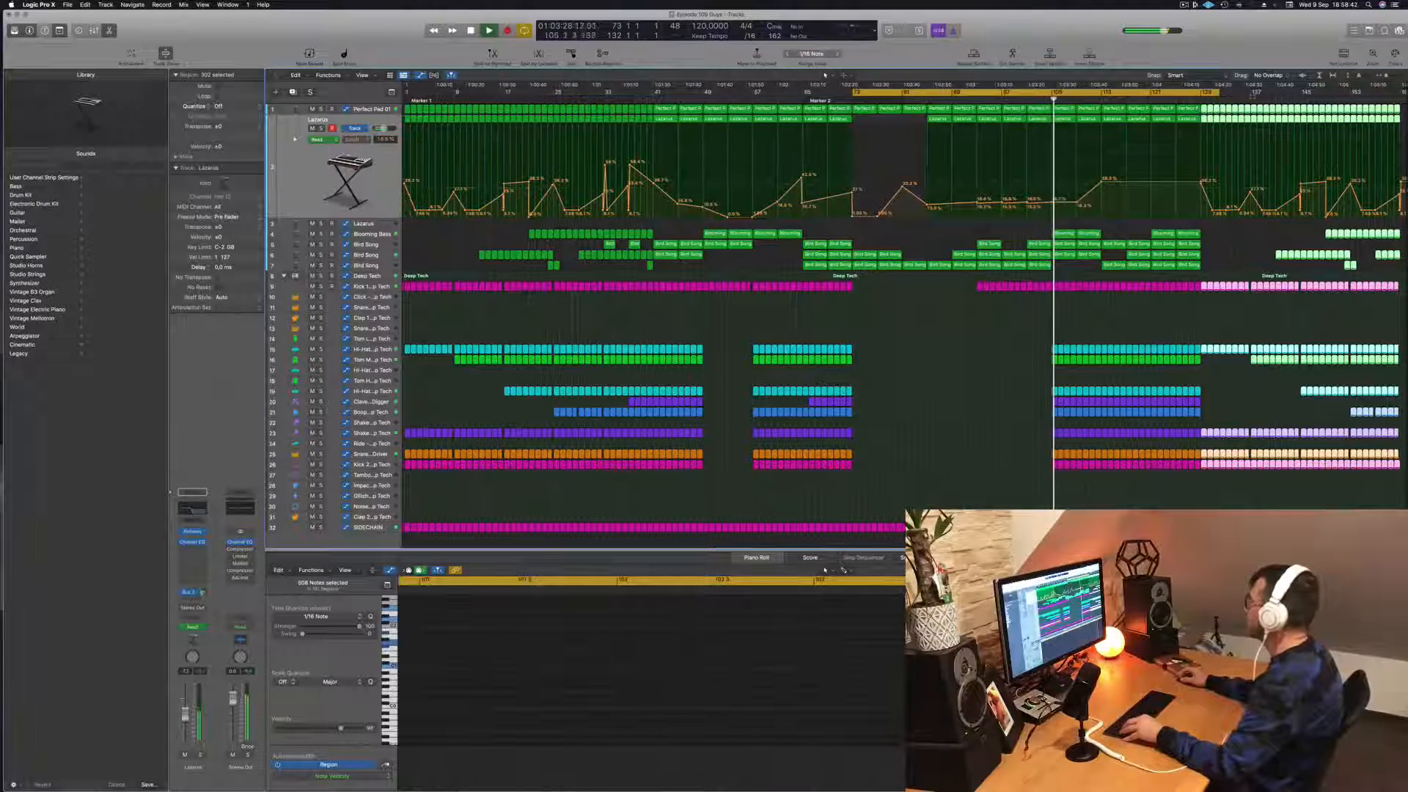
click(1195, 97)
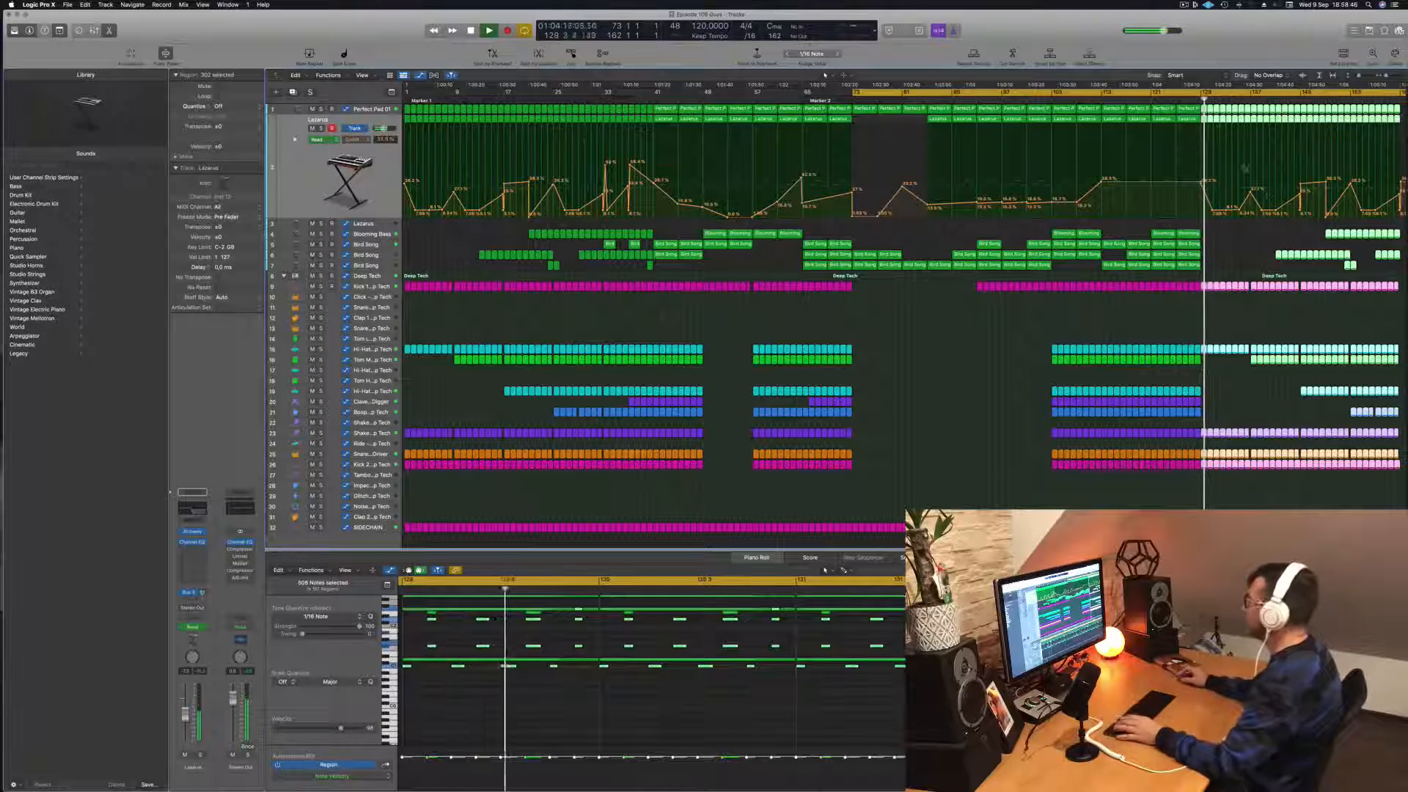
key(comma)
key(comma)
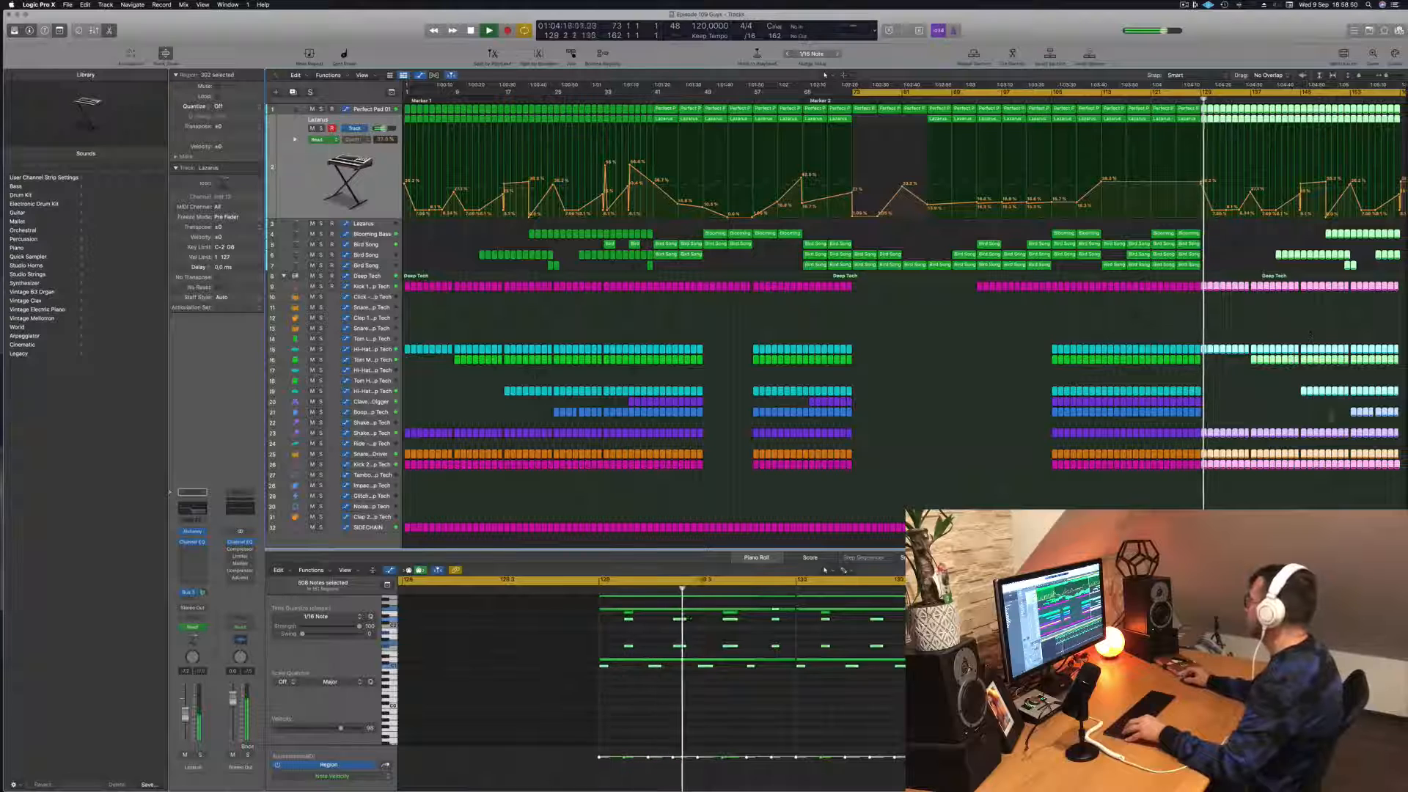
Step: Copy Blooming Bass regions to bars 129 to 141 and again to bars 141 to 153, filling the gap
drag(1300, 233, 1202, 237)
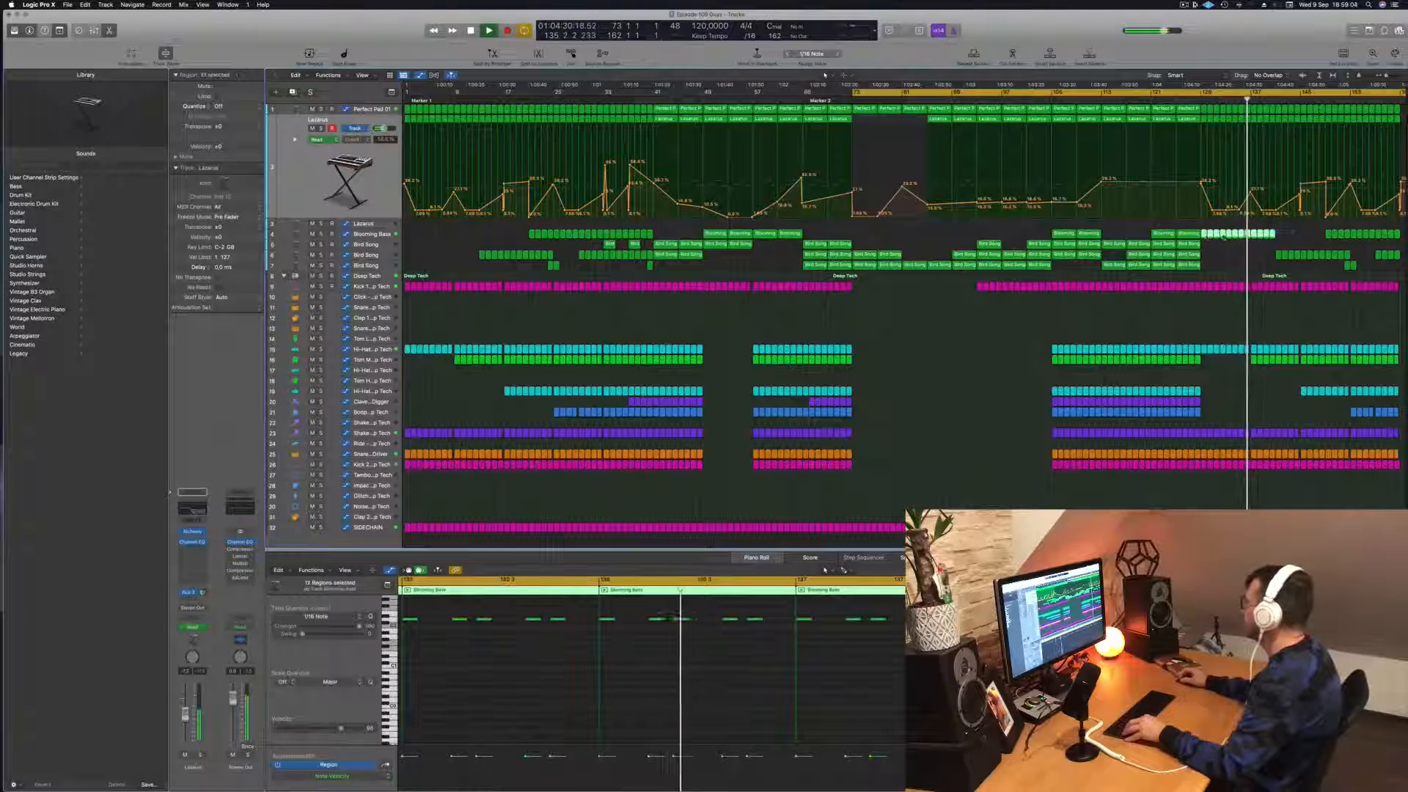
drag(1220, 236, 1291, 243)
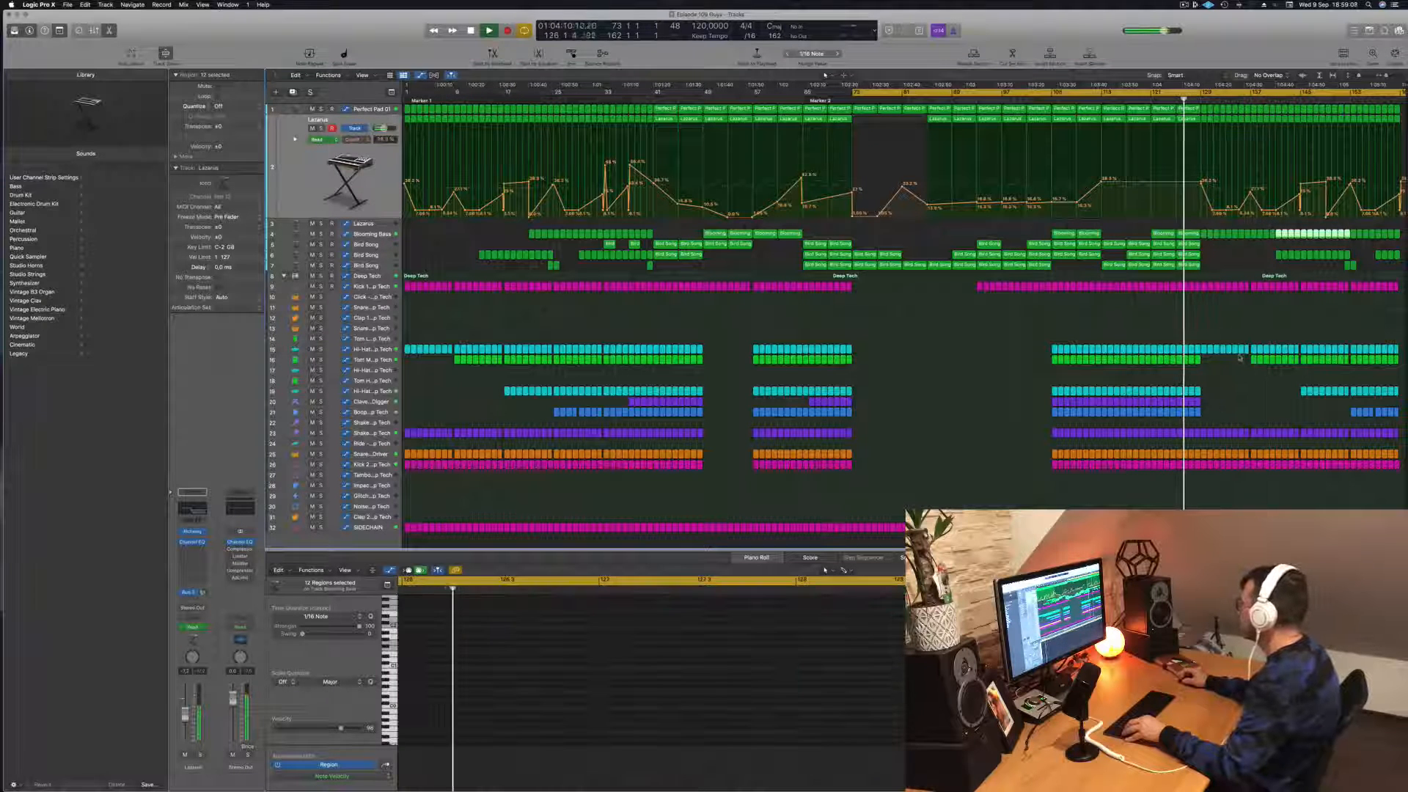
Step: Copy Deep Tech tom, hi-hat and claves regions back to bar 129 to fill the percussion gaps
click(1291, 360)
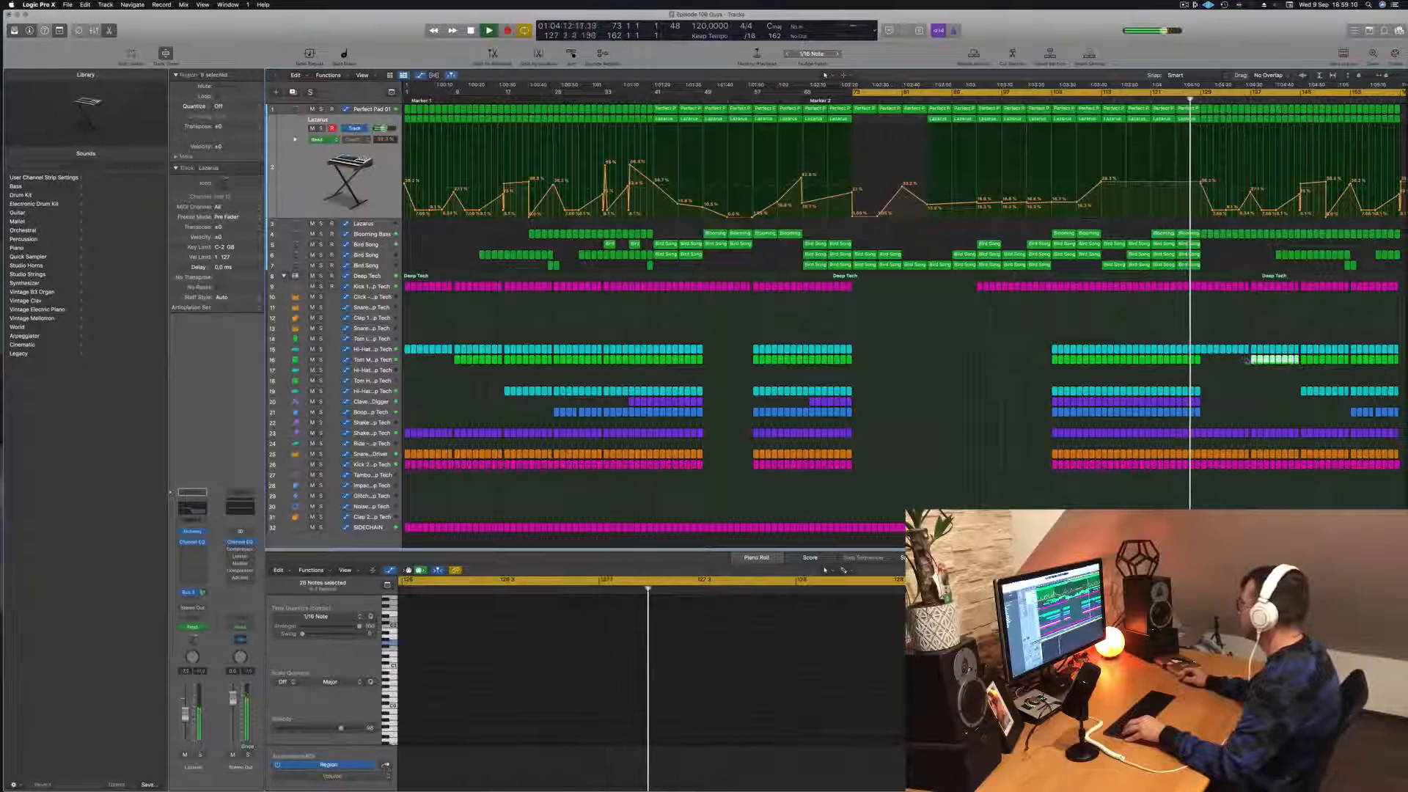
drag(1255, 359, 1213, 371)
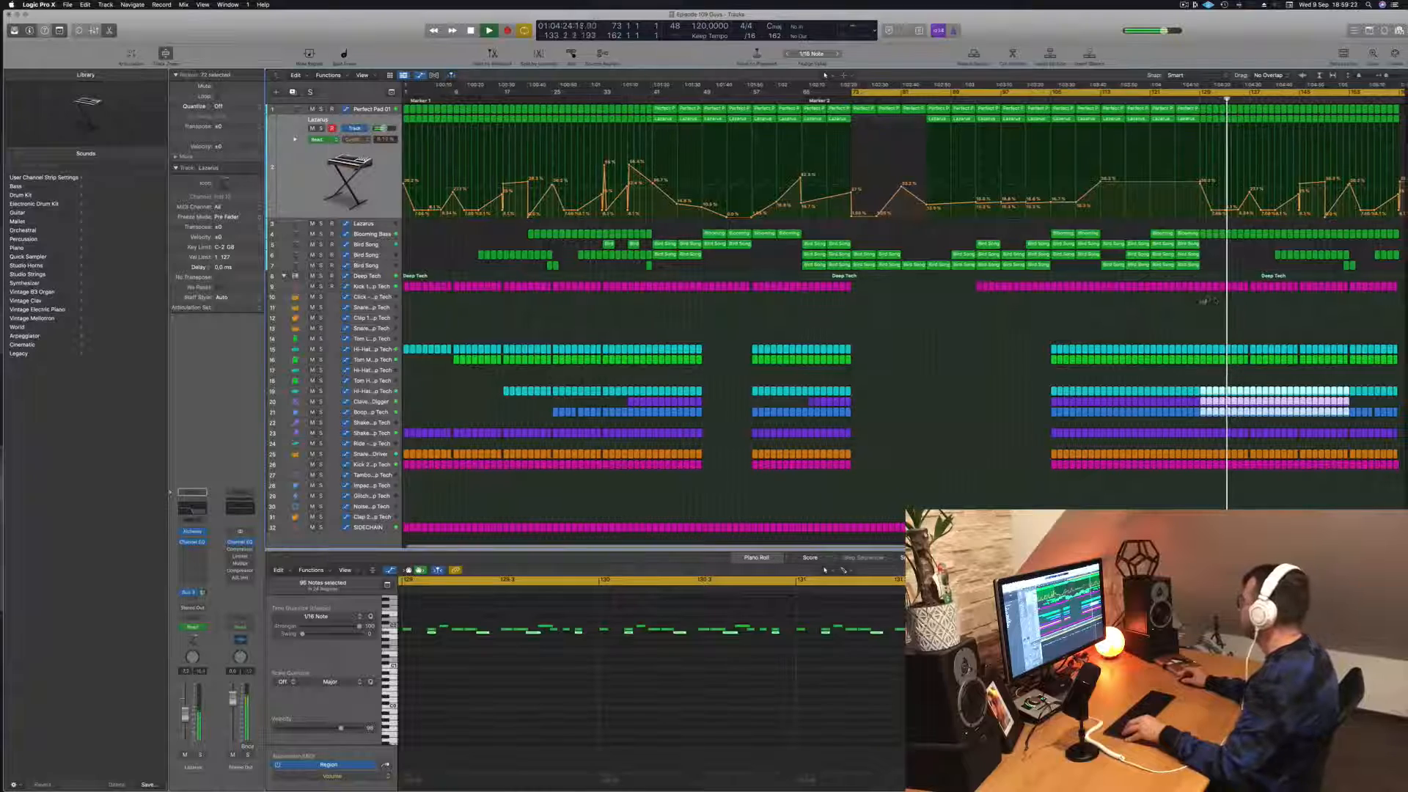
click(1254, 308)
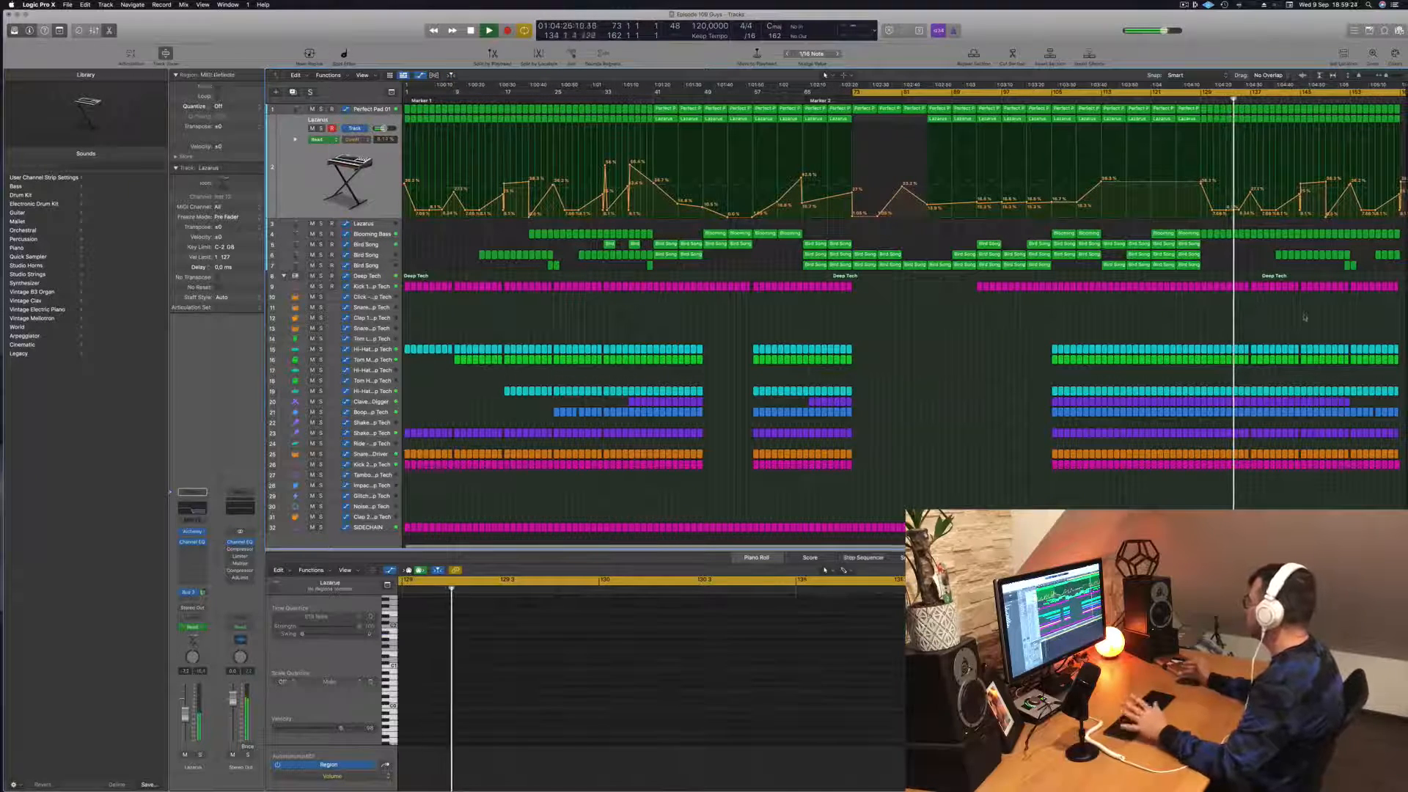